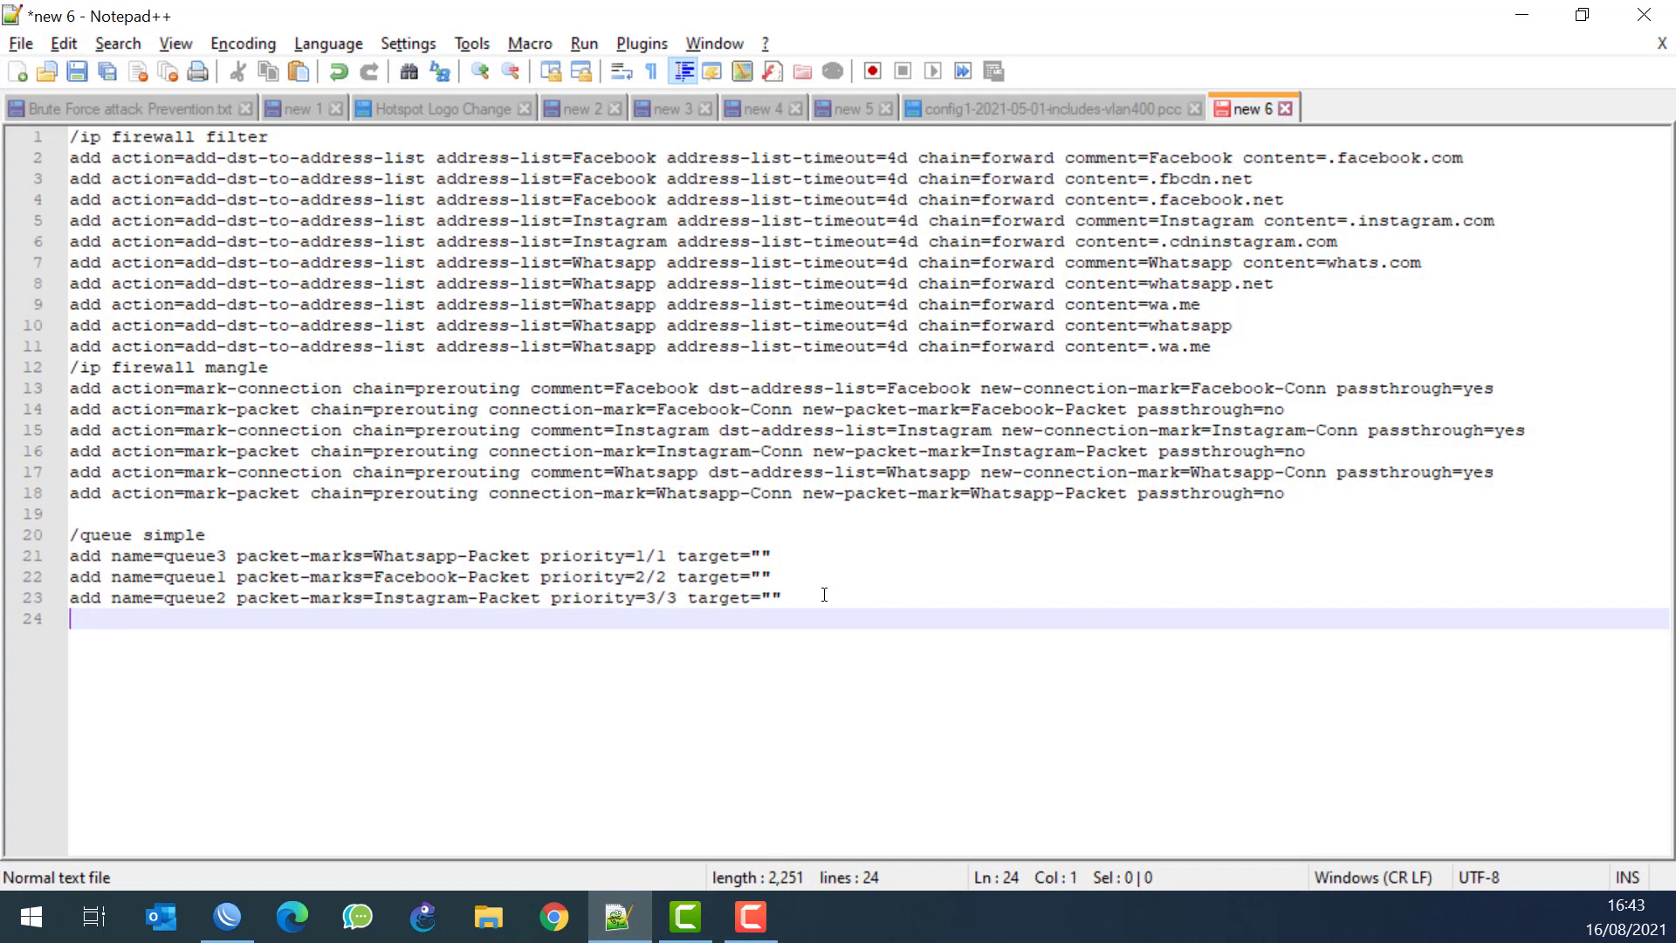
Examine the Facebook filter rules in the script, including their comment, content and address-list values
click(730, 596)
drag(791, 594, 826, 608)
click(837, 727)
drag(1252, 158, 1453, 157)
mouse_move(1159, 178)
mouse_down()
mouse_move(1258, 181)
mouse_move(1244, 199)
mouse_move(1162, 200)
mouse_move(1167, 166)
mouse_up()
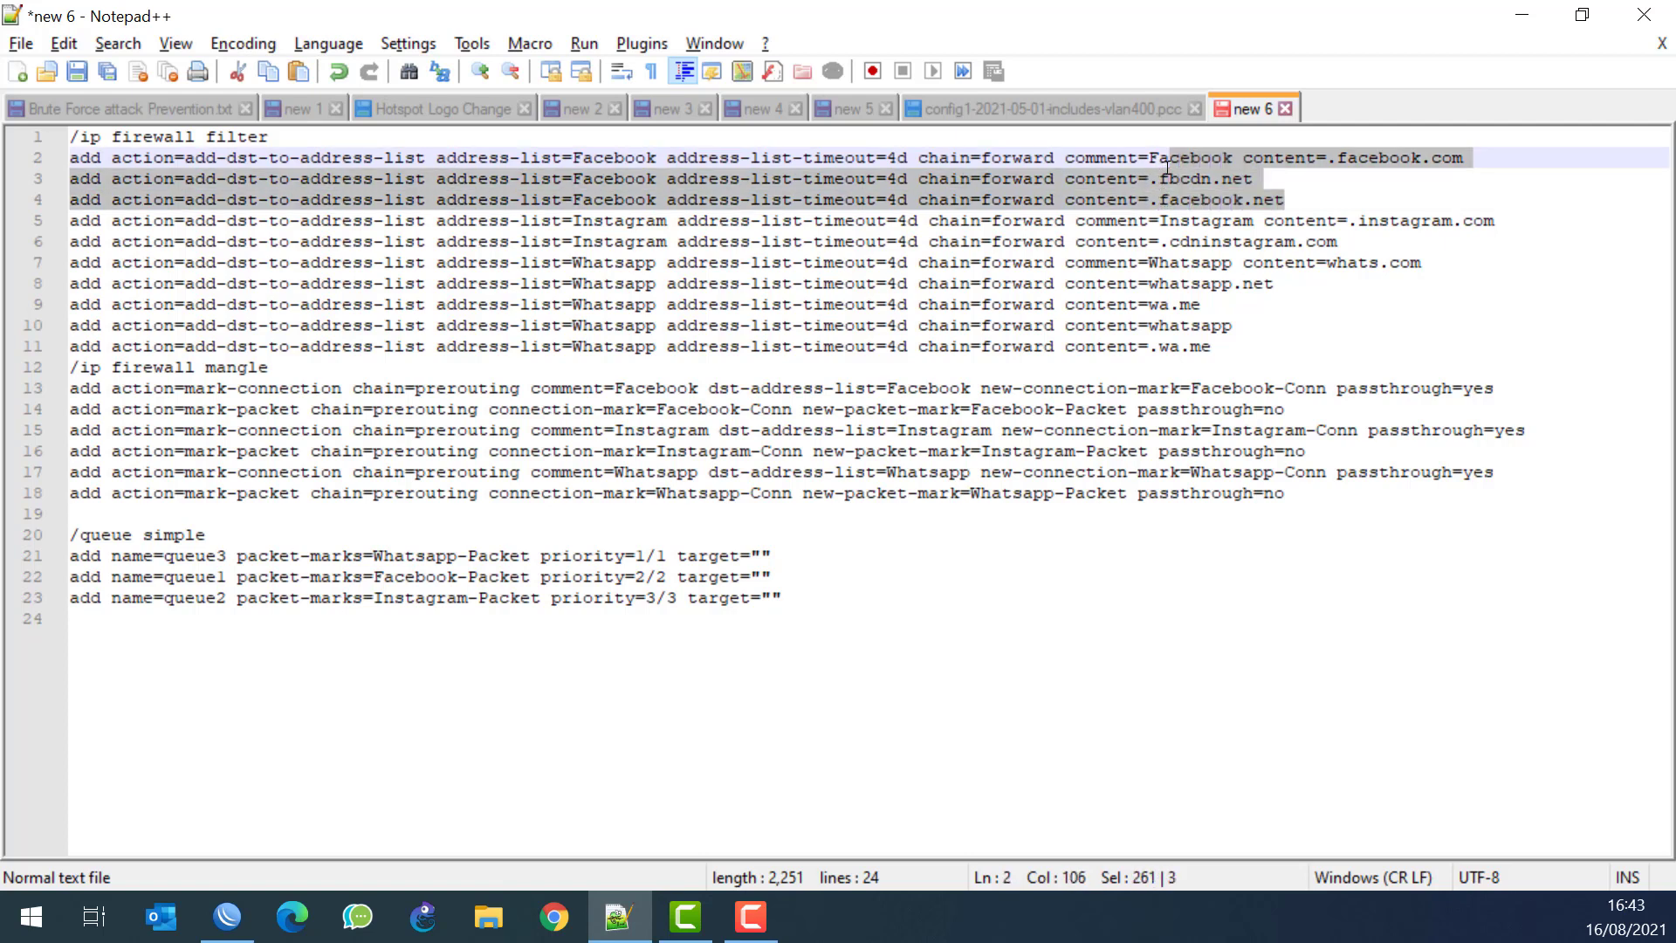
drag(583, 157, 645, 160)
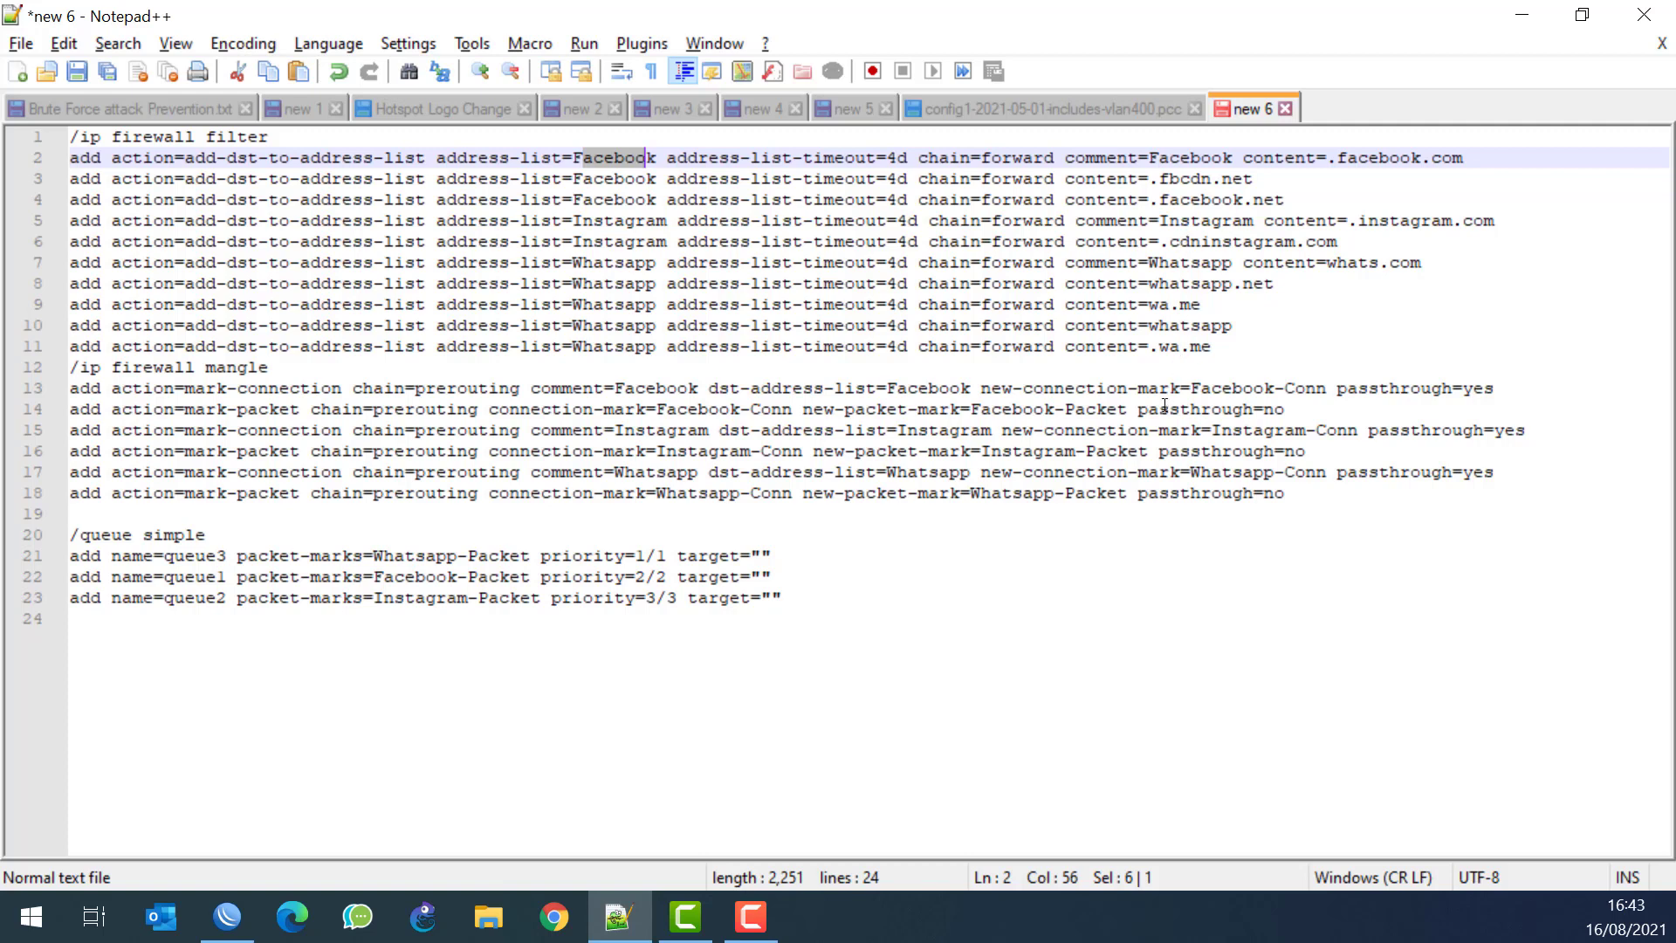
click(786, 221)
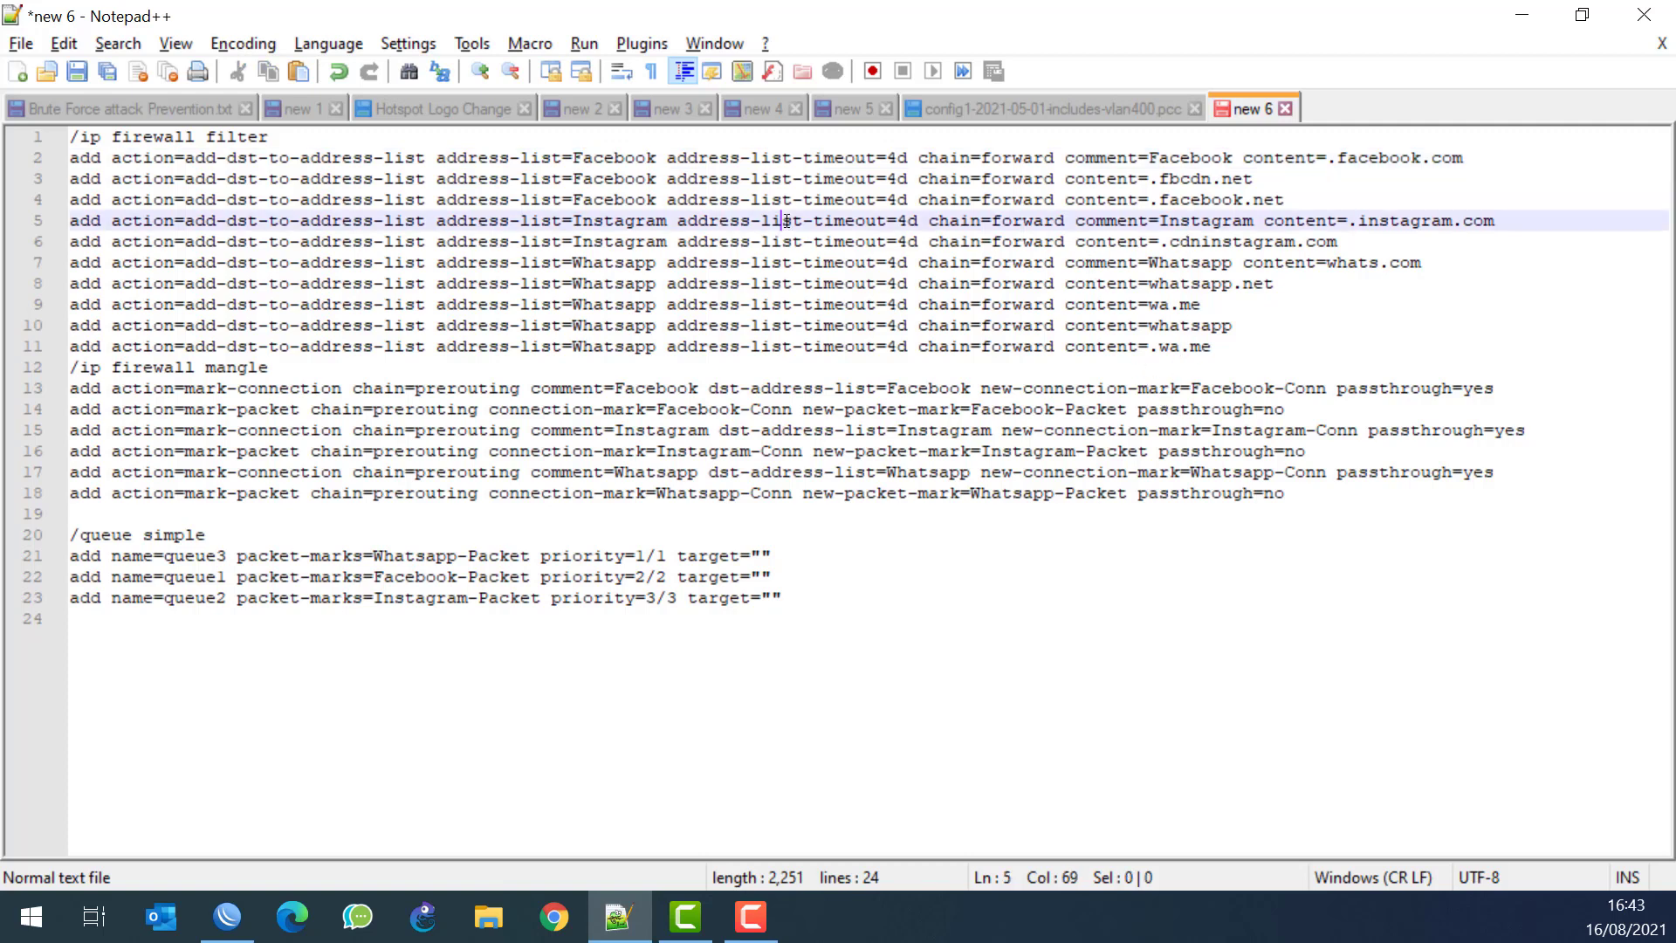
Copy the content value .facebook.com from the first Facebook filter rule in the script
drag(1475, 159, 1325, 158)
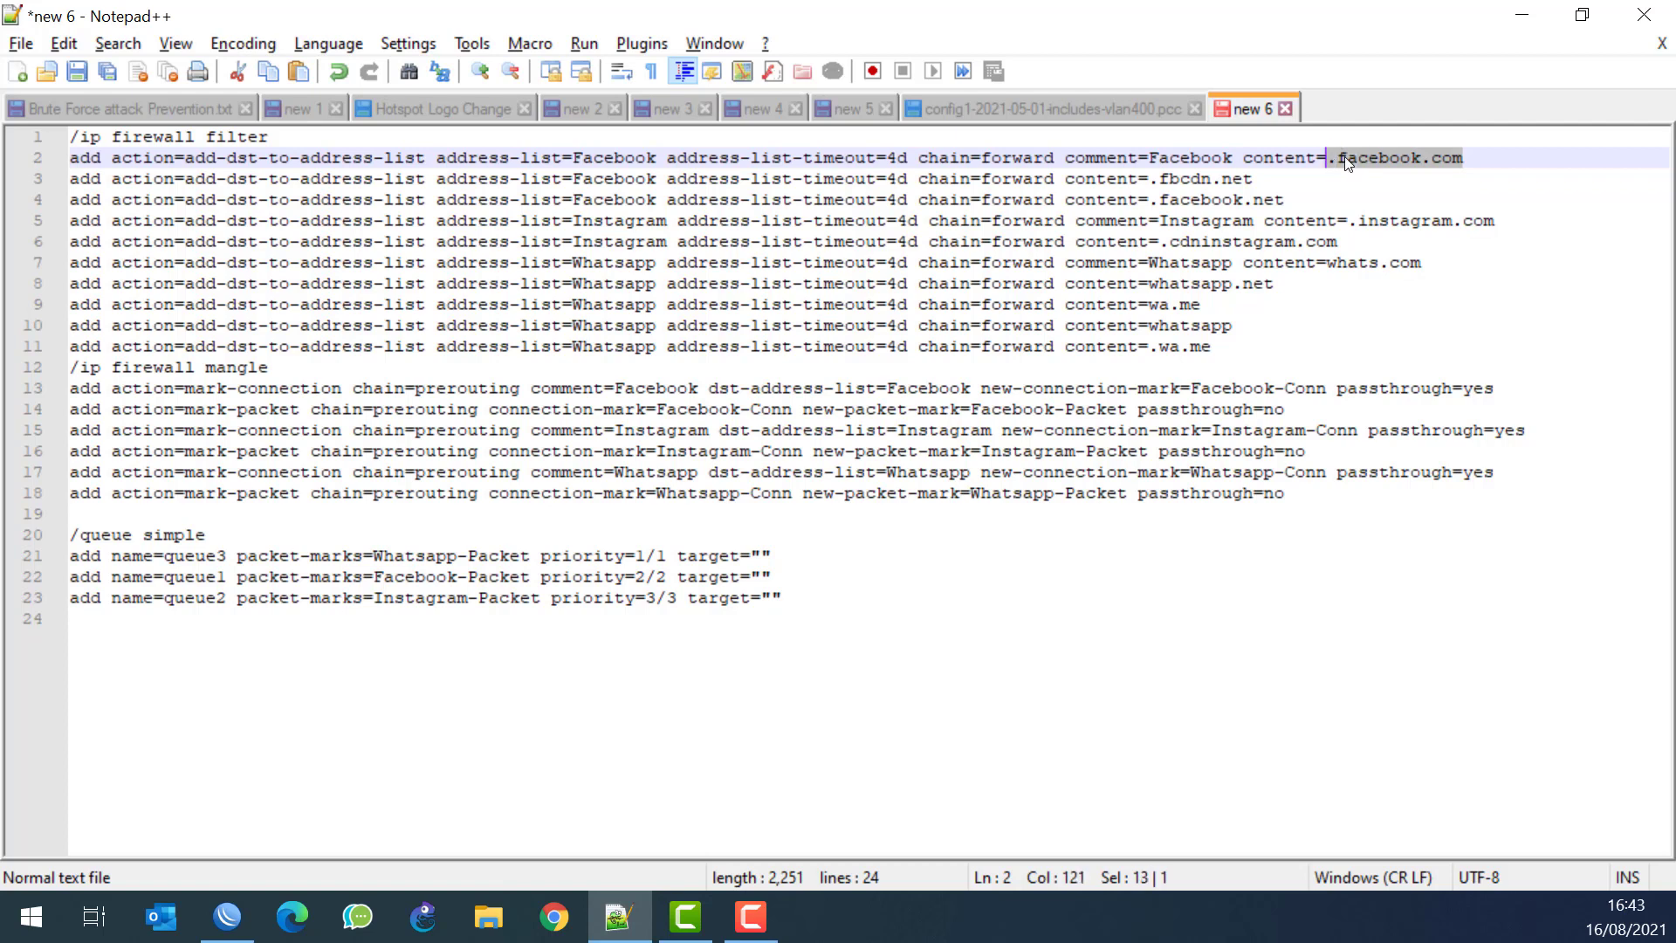
right_click(1352, 157)
click(1393, 199)
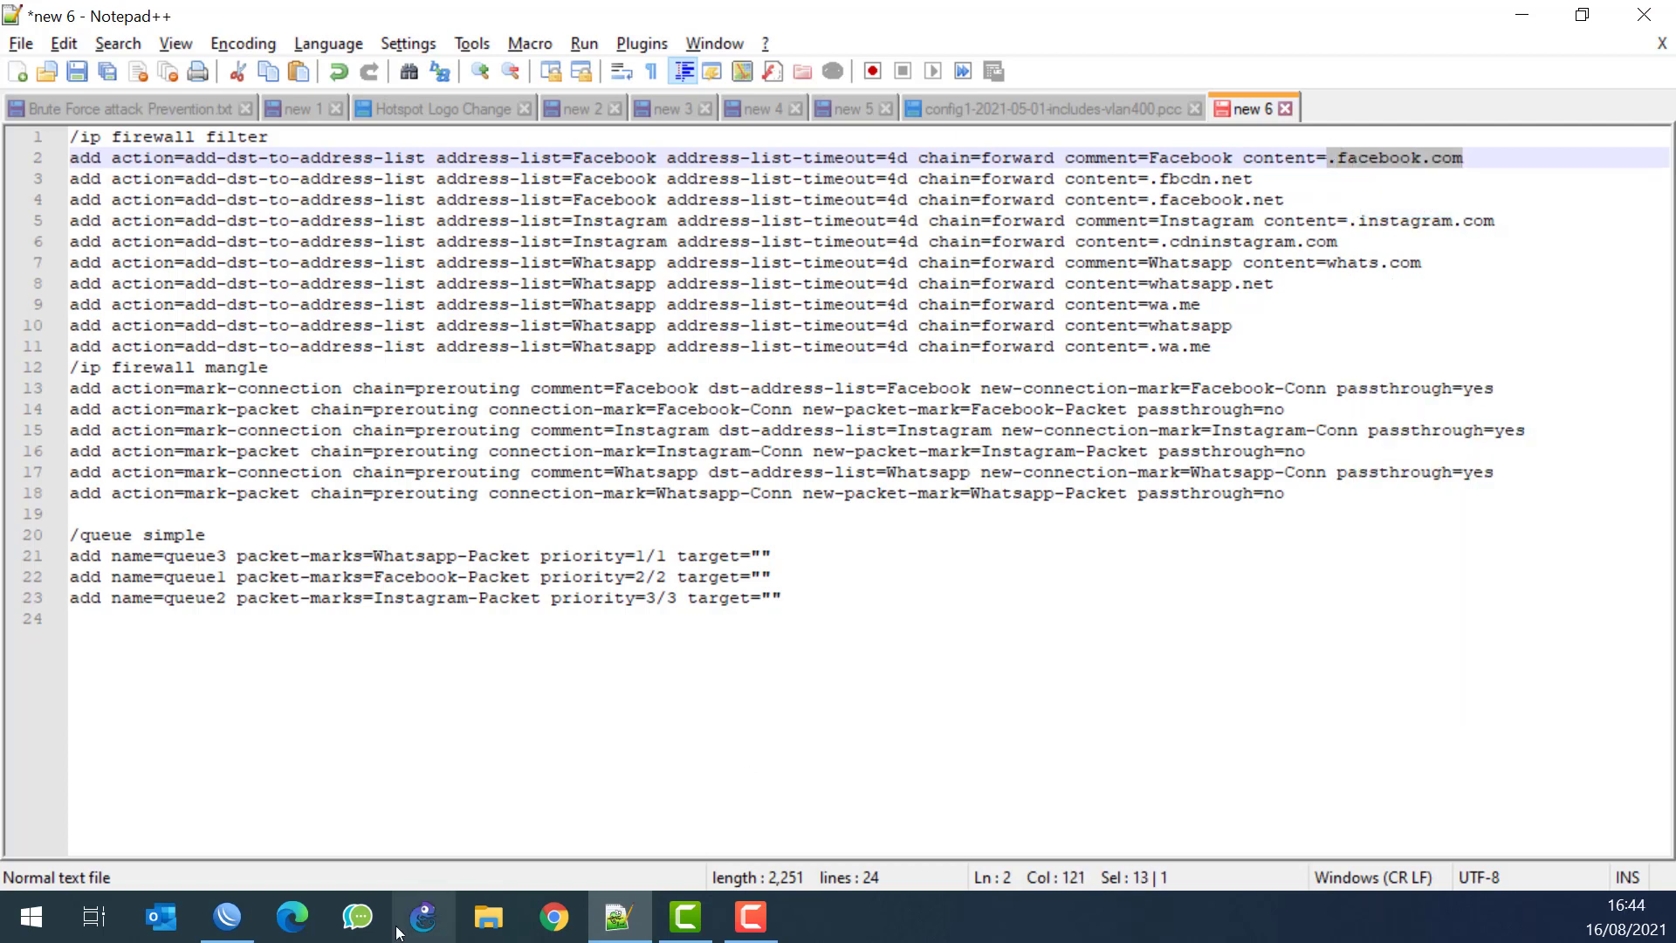
Switch to WinBox and start a new IP firewall filter rule, moving its window clear to show the general settings
click(234, 934)
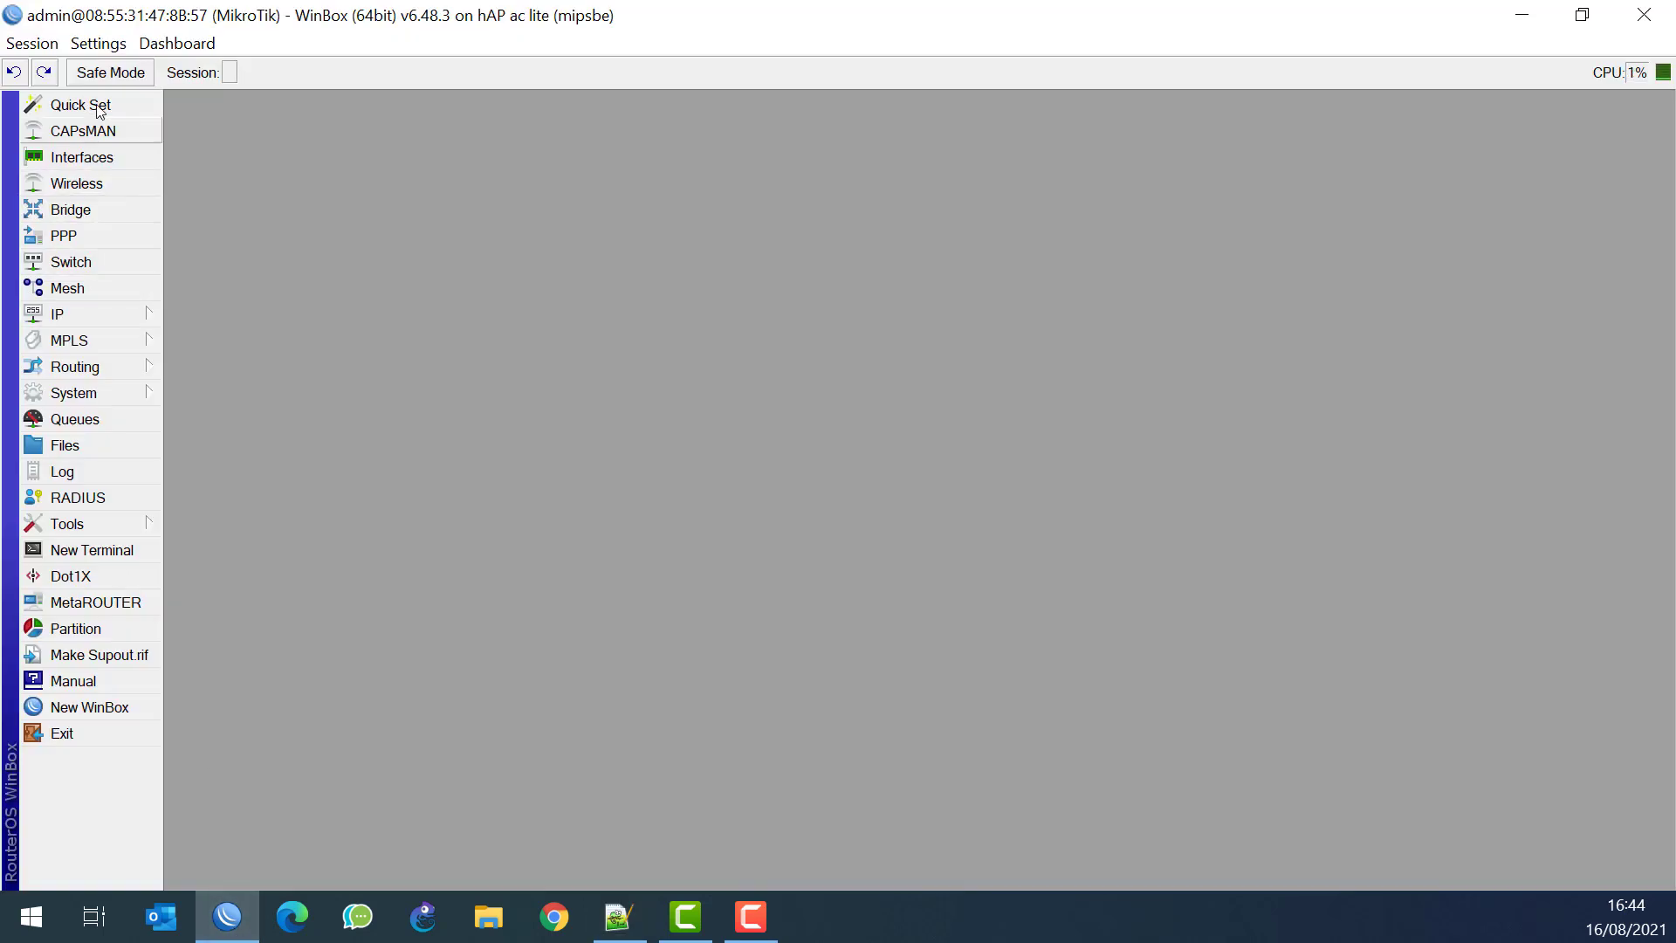
click(103, 315)
click(258, 461)
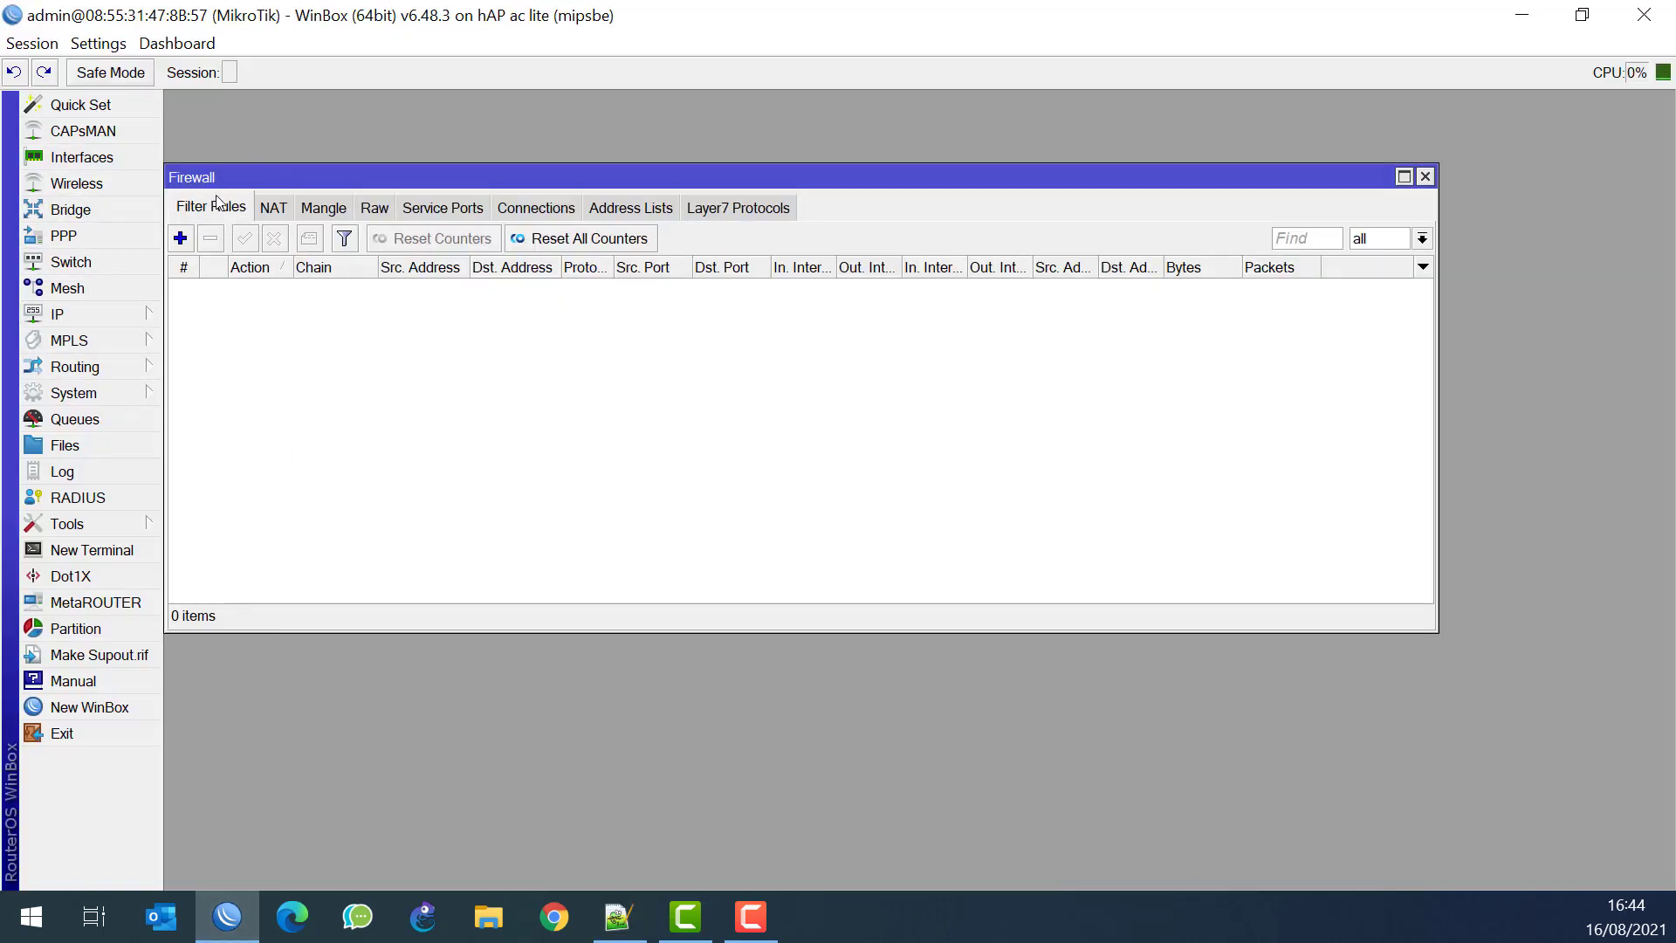
click(181, 238)
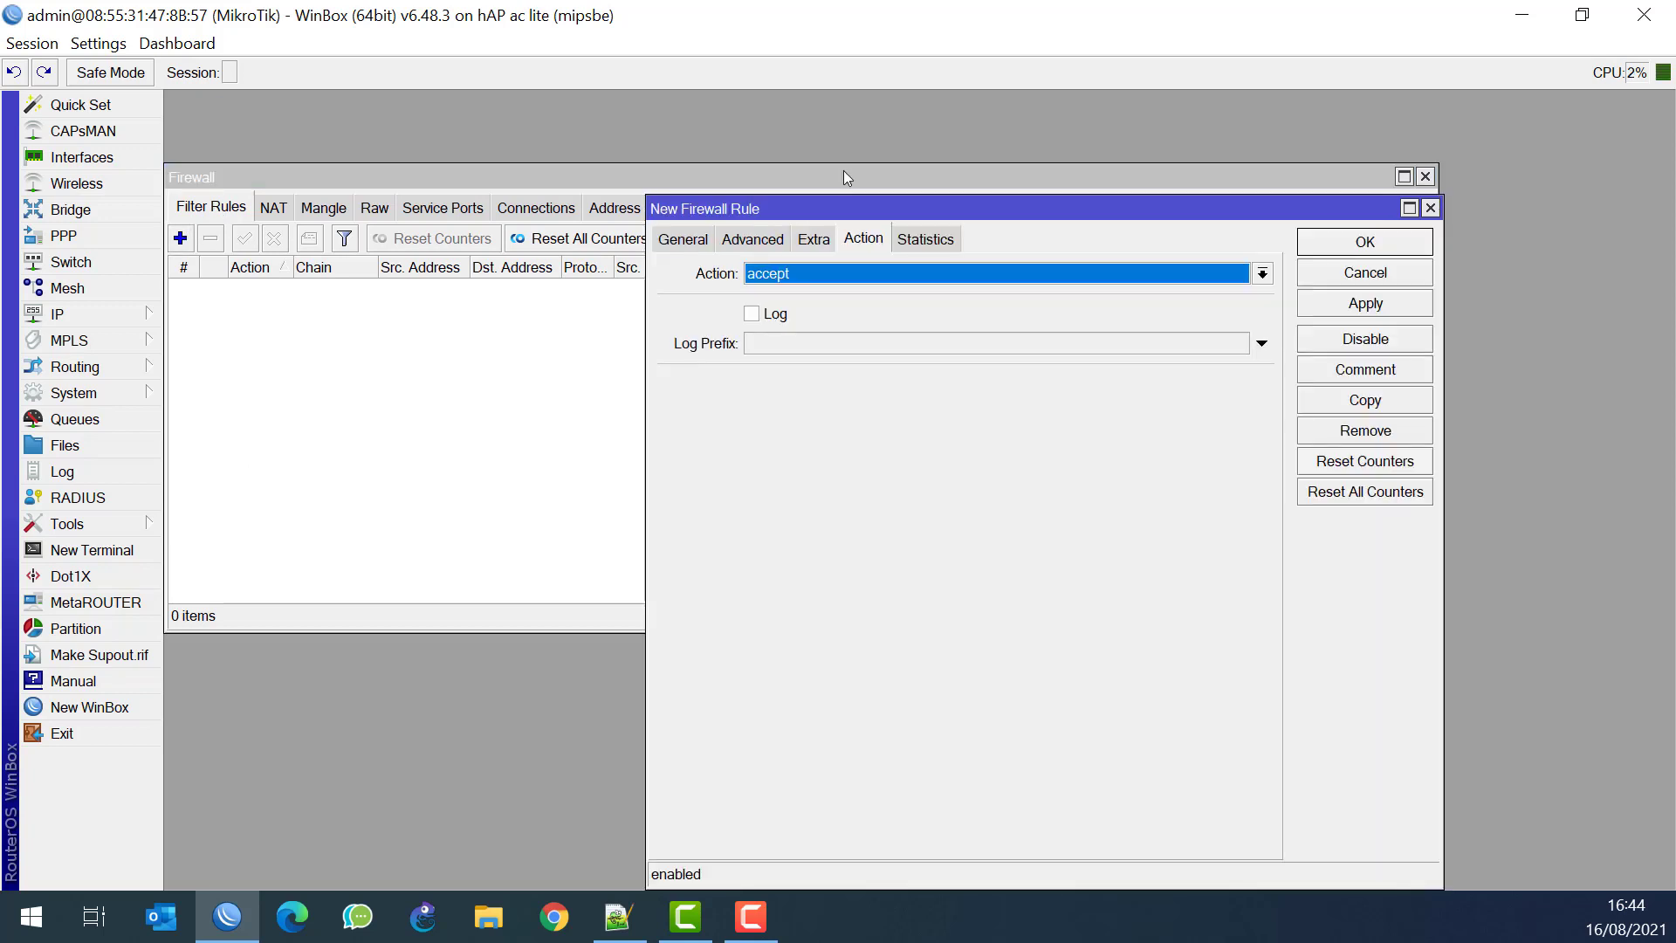
click(663, 243)
drag(753, 210, 413, 140)
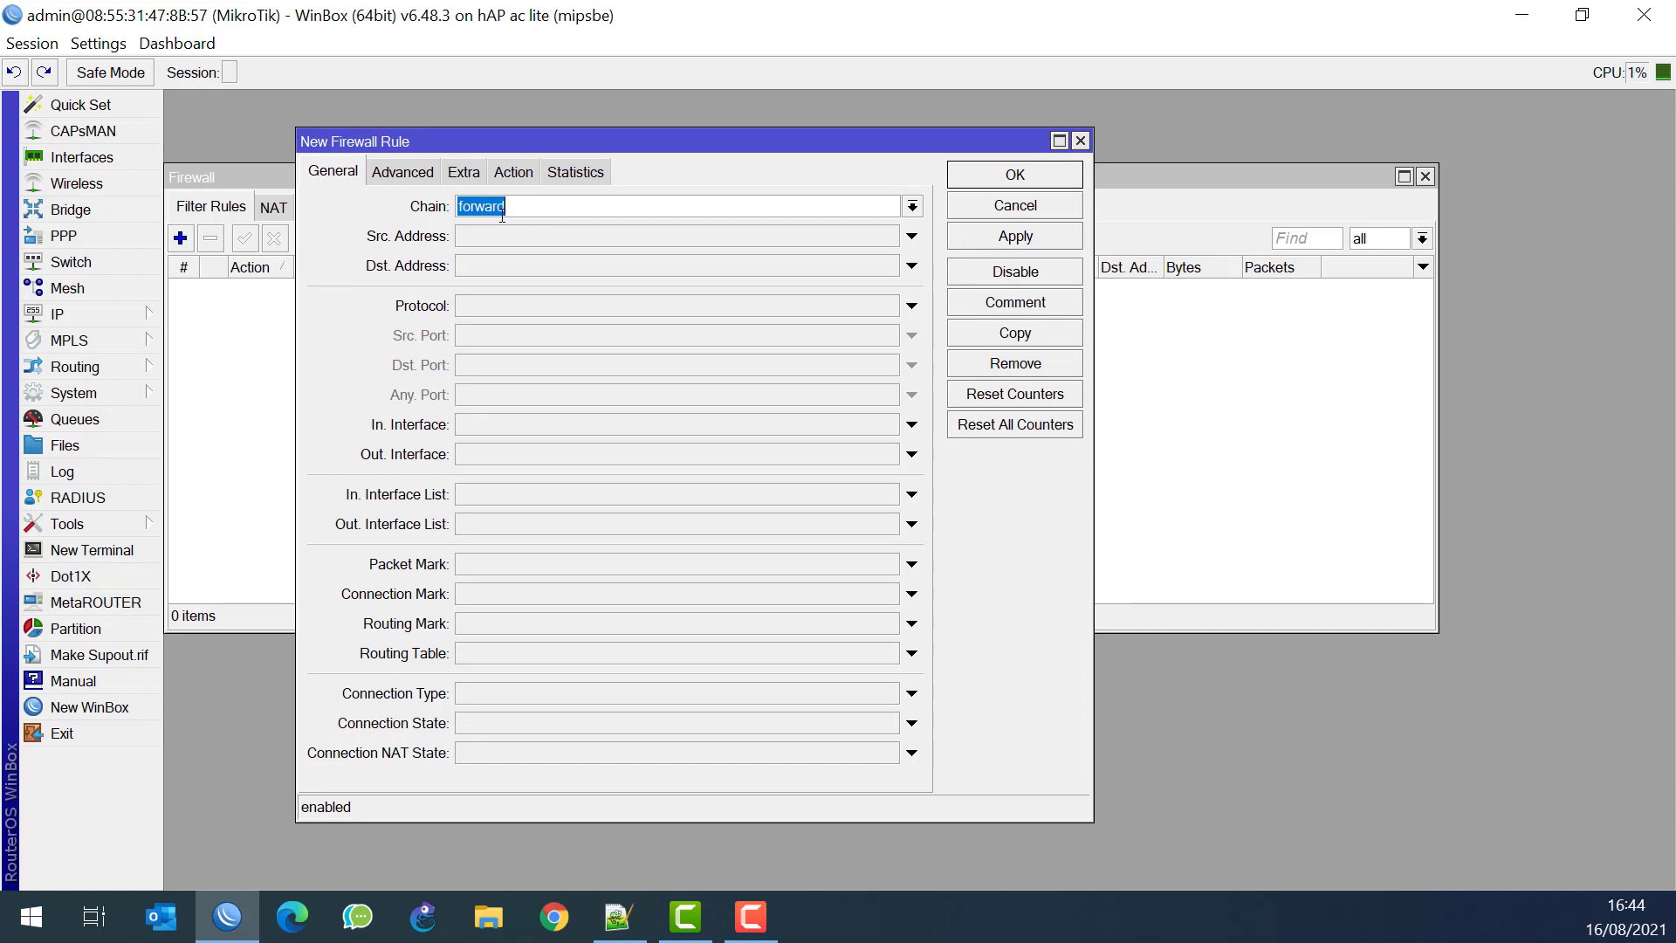
Set the new rule's advanced Content match to the copied .facebook.com
click(407, 172)
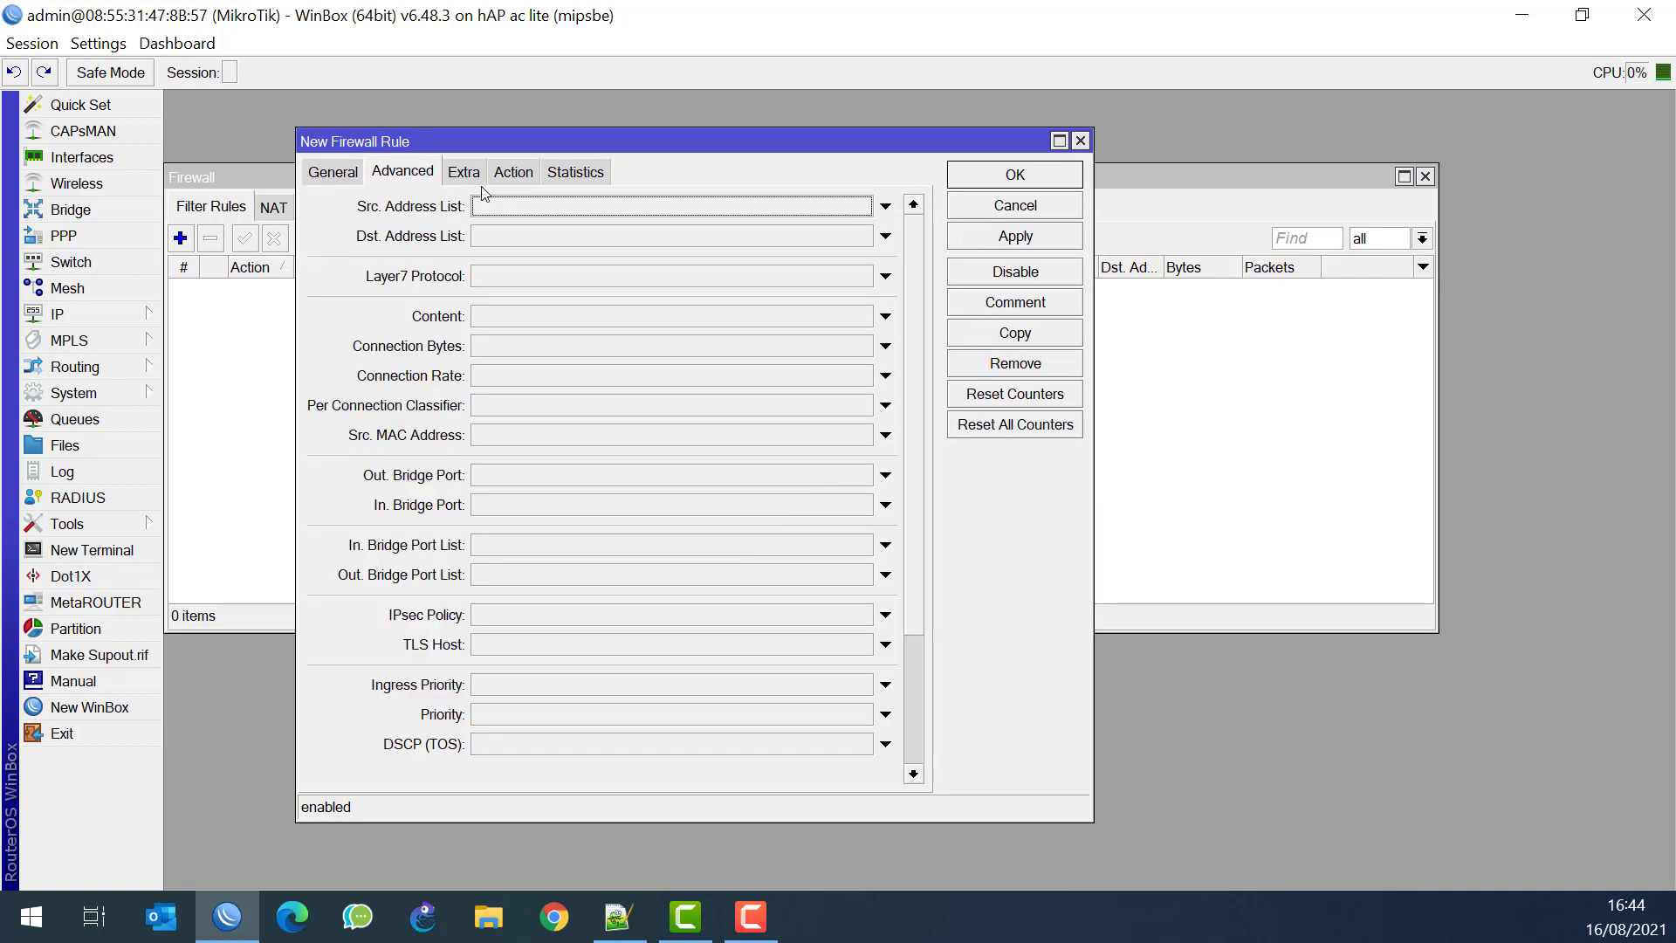
click(506, 318)
key(ctrl+v)
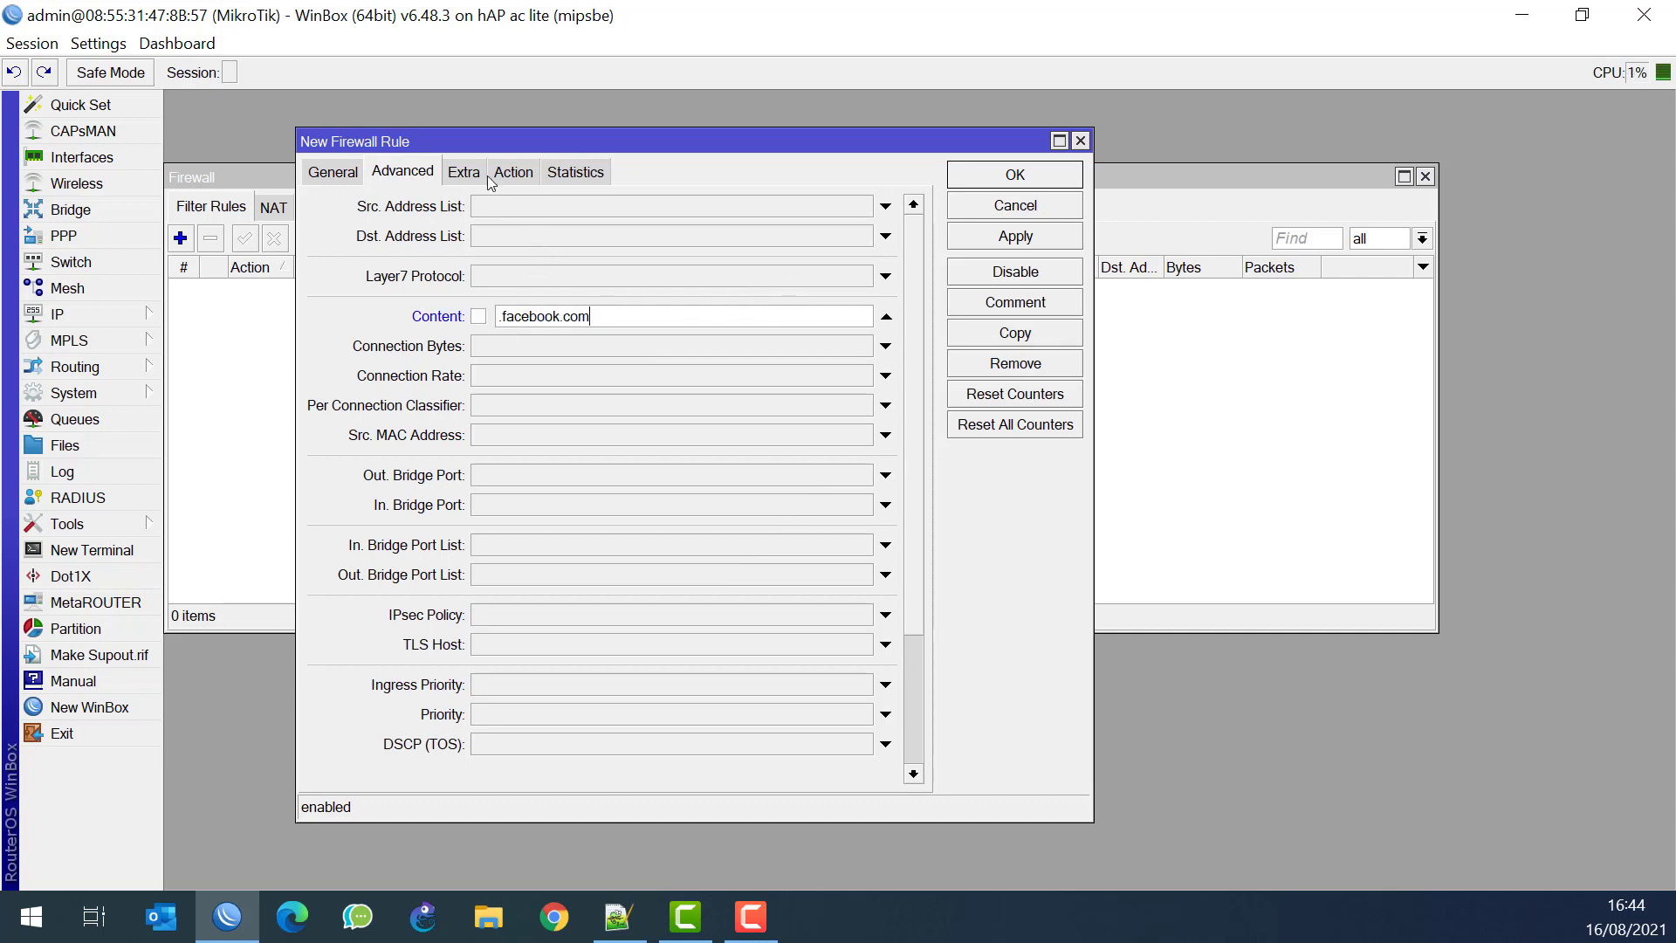
Set the rule's action to add dst to address list, with address list Facebook and timeout 72:00:00, and apply it
click(517, 171)
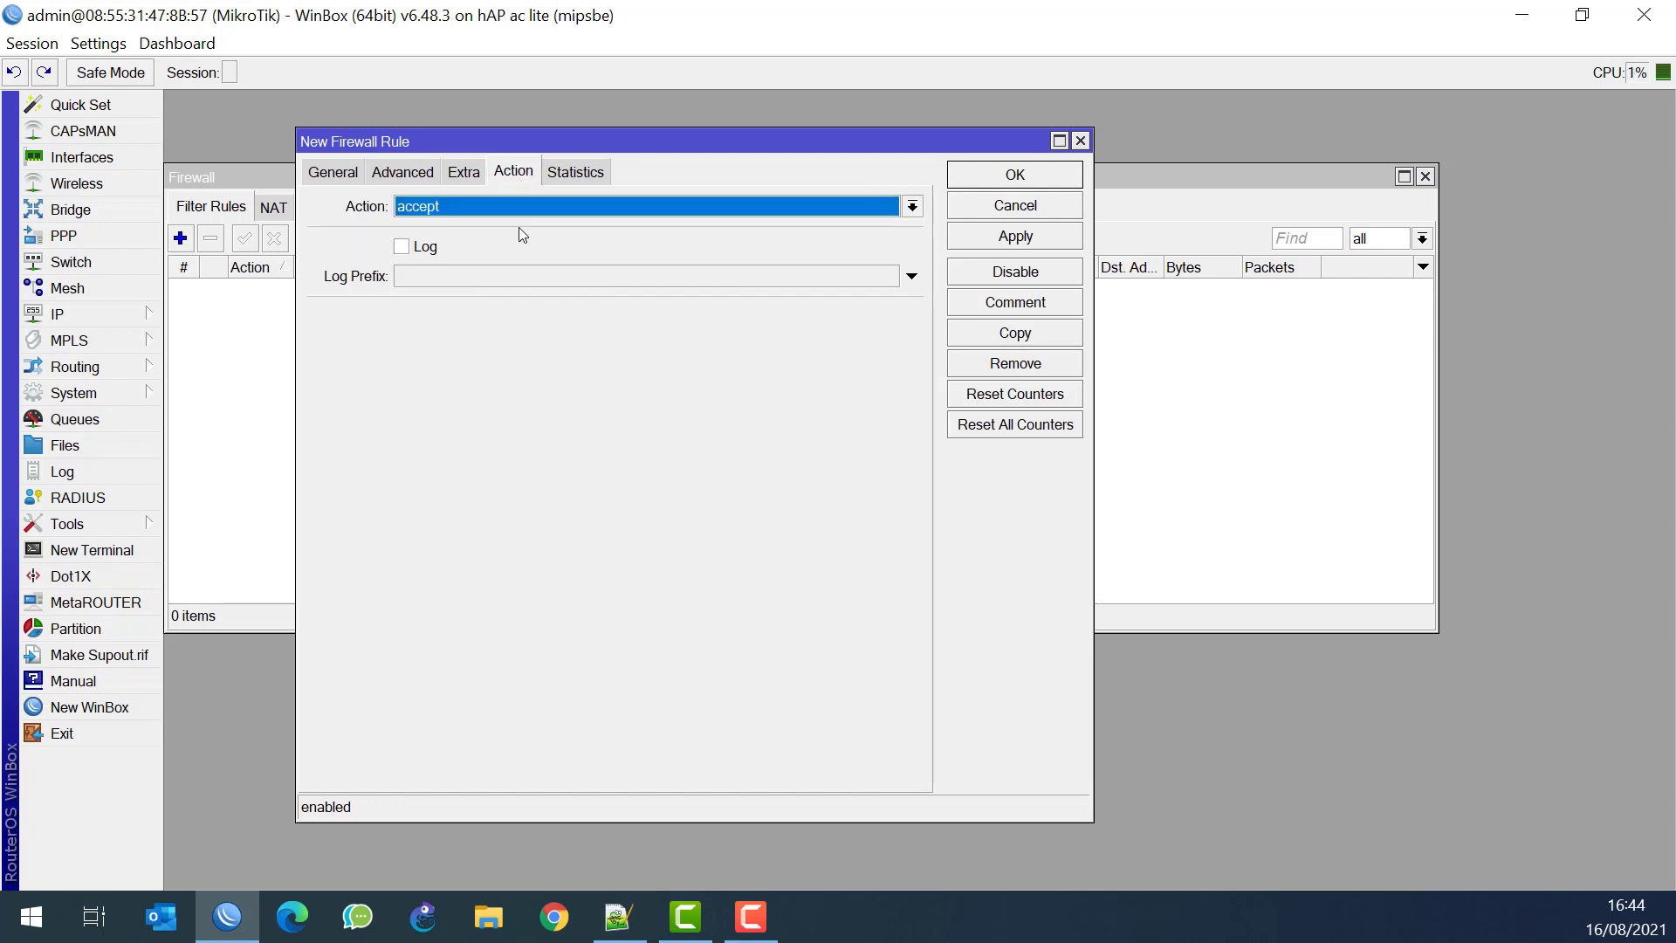
click(480, 205)
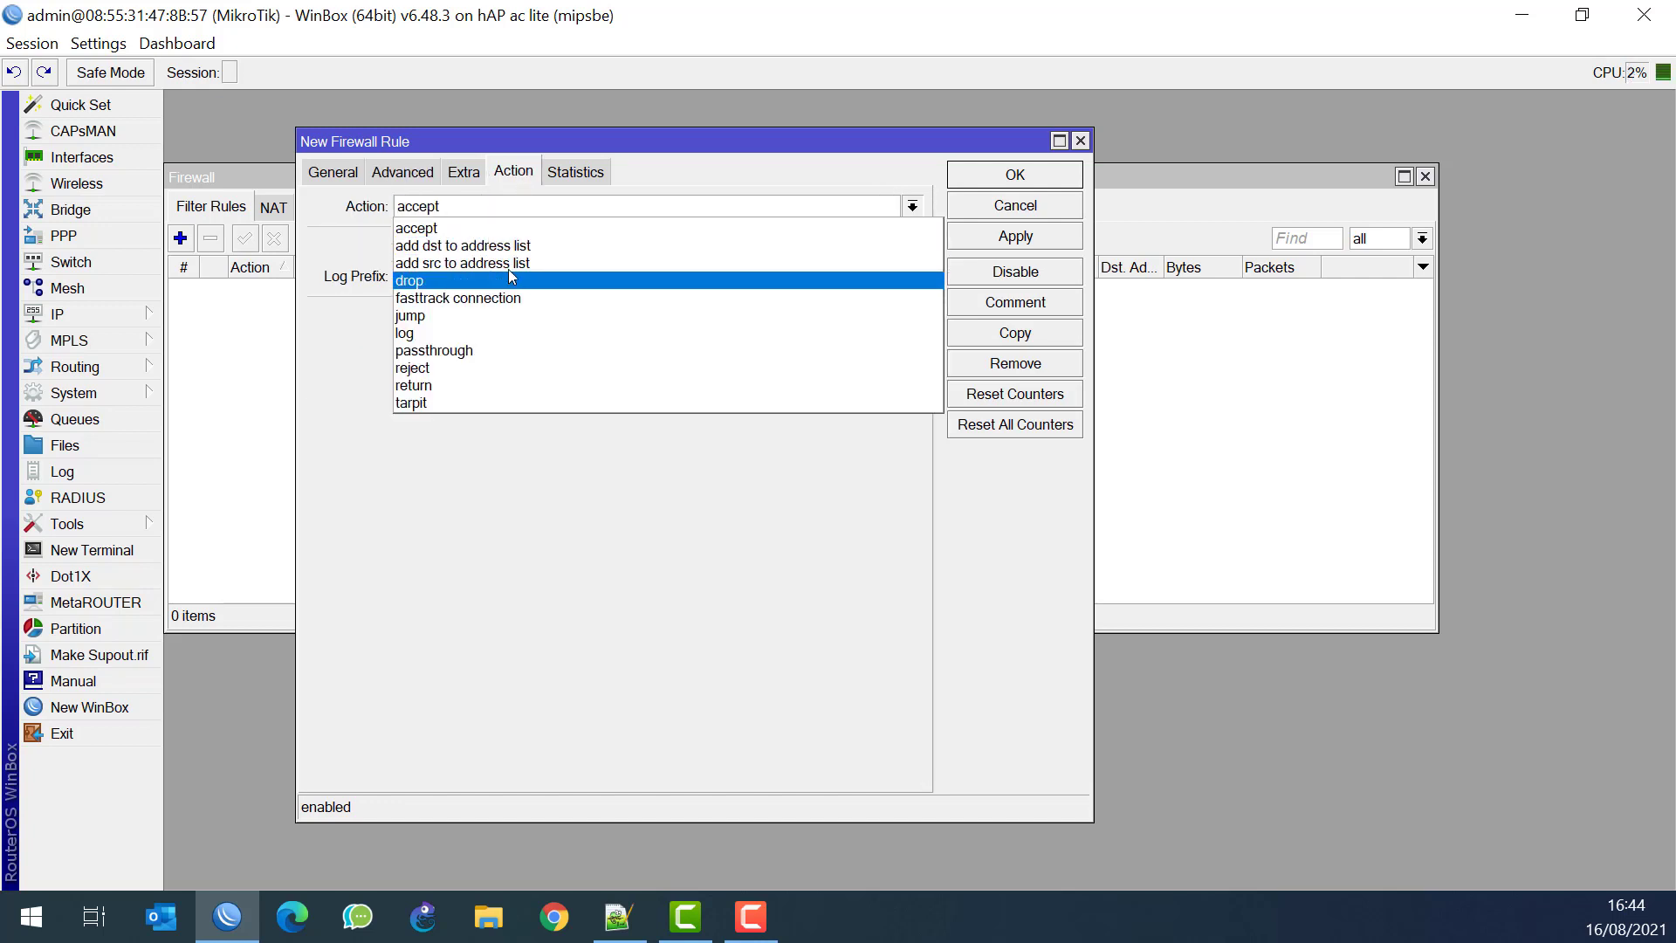
click(506, 246)
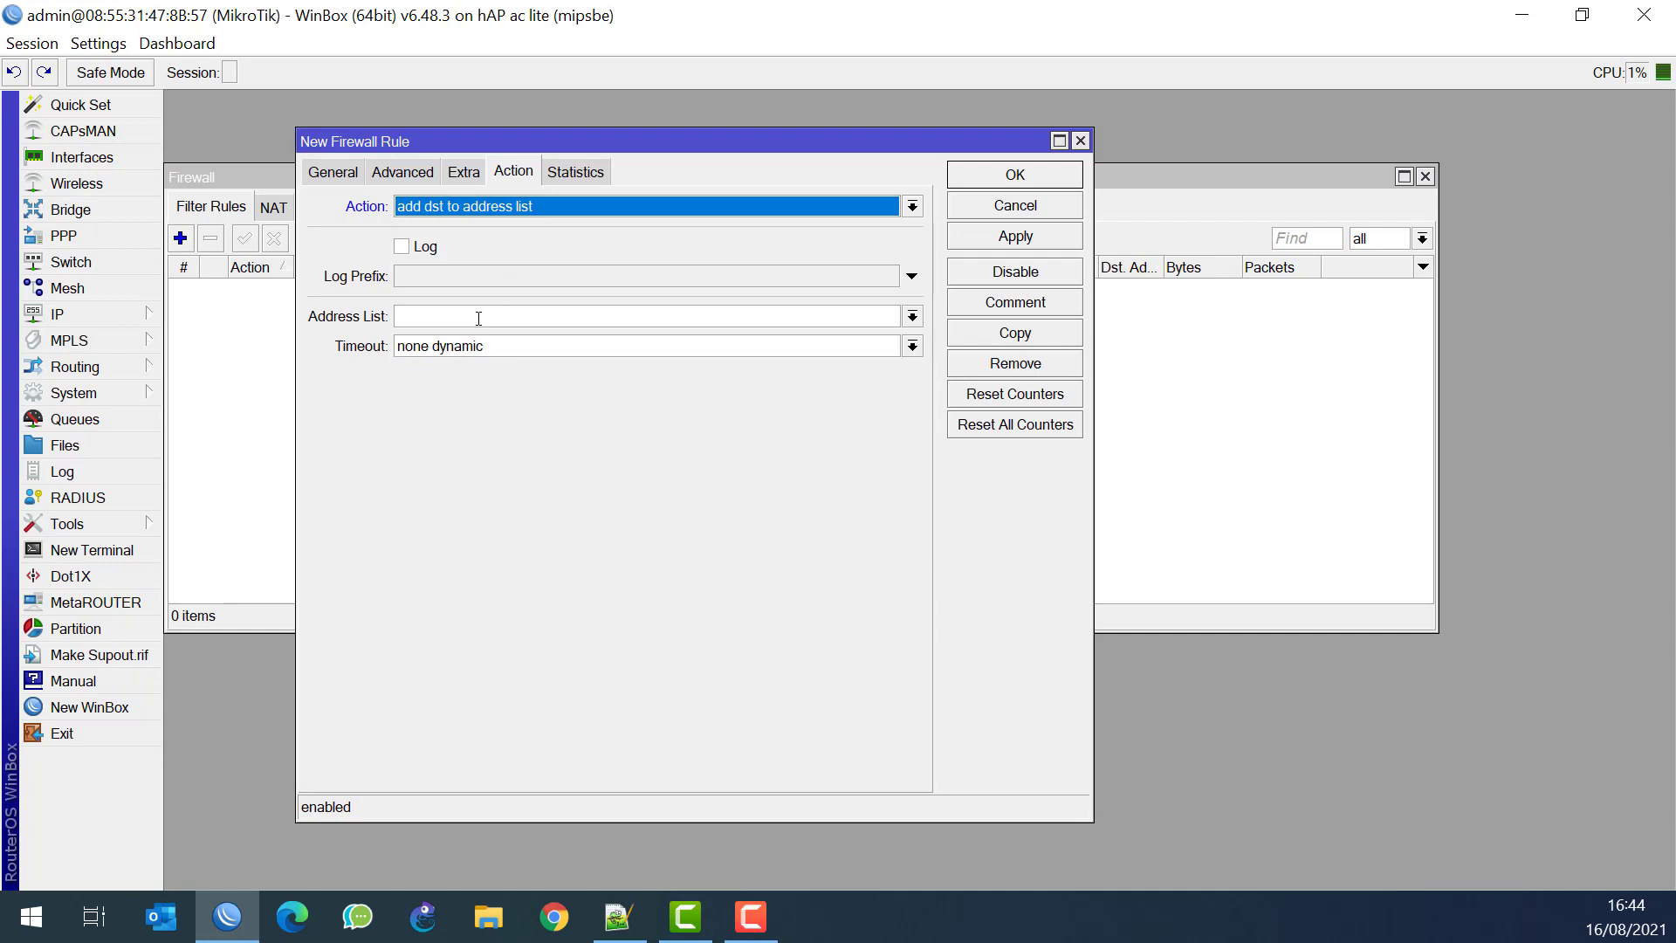
click(399, 316)
text(Facebook)
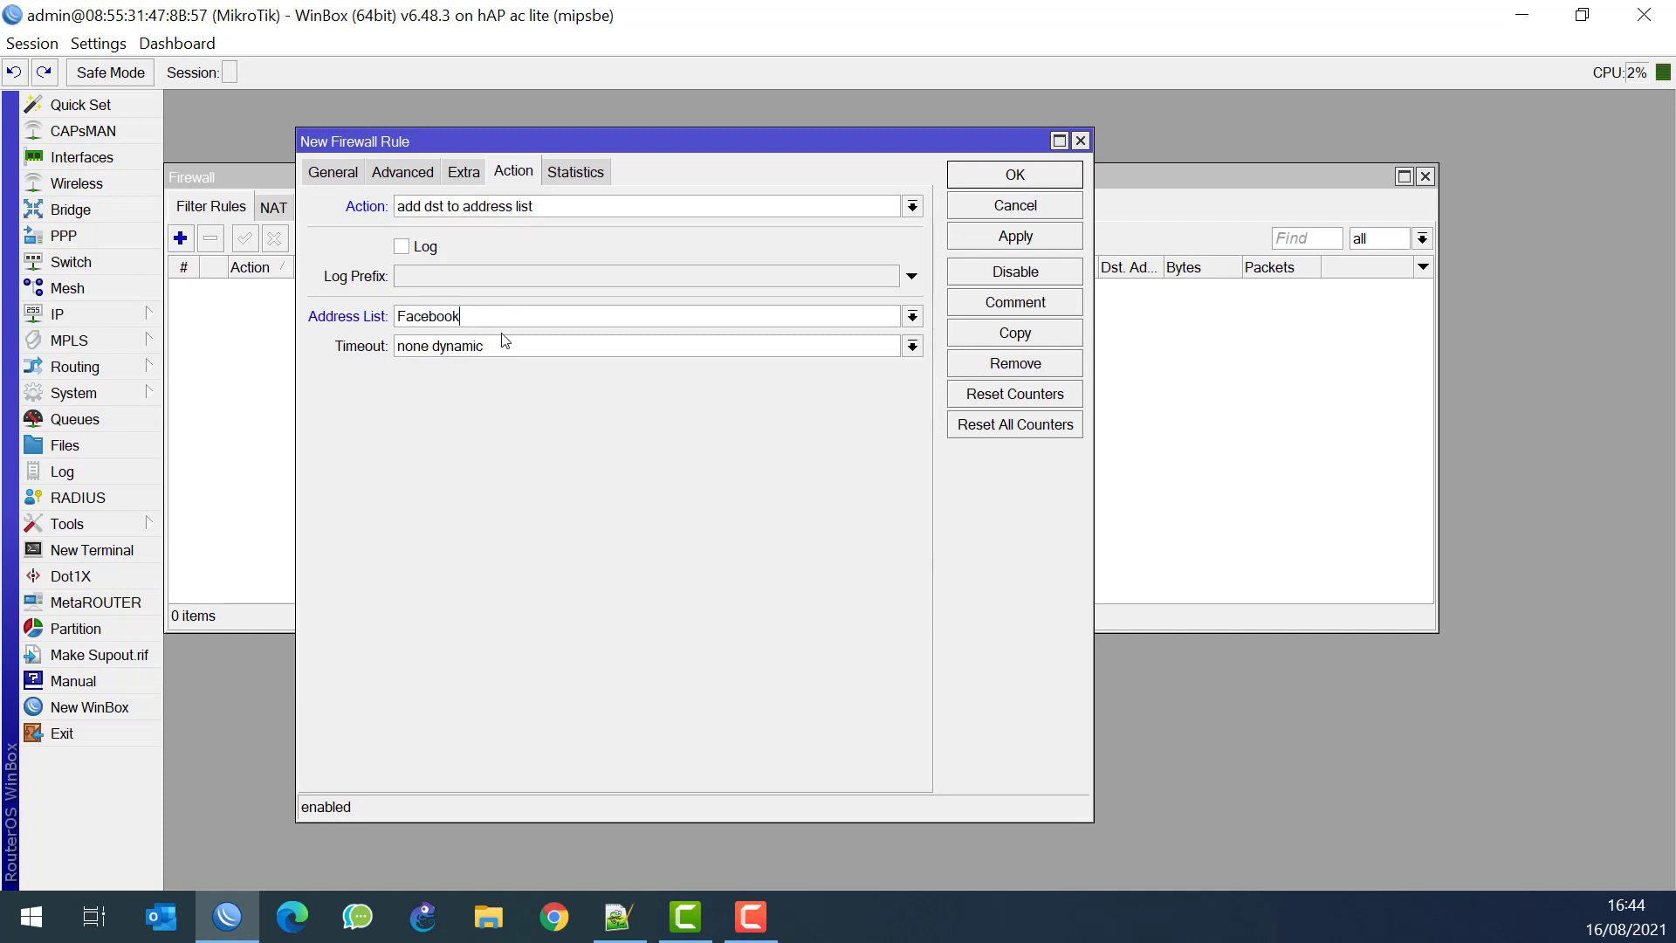
drag(515, 341, 310, 344)
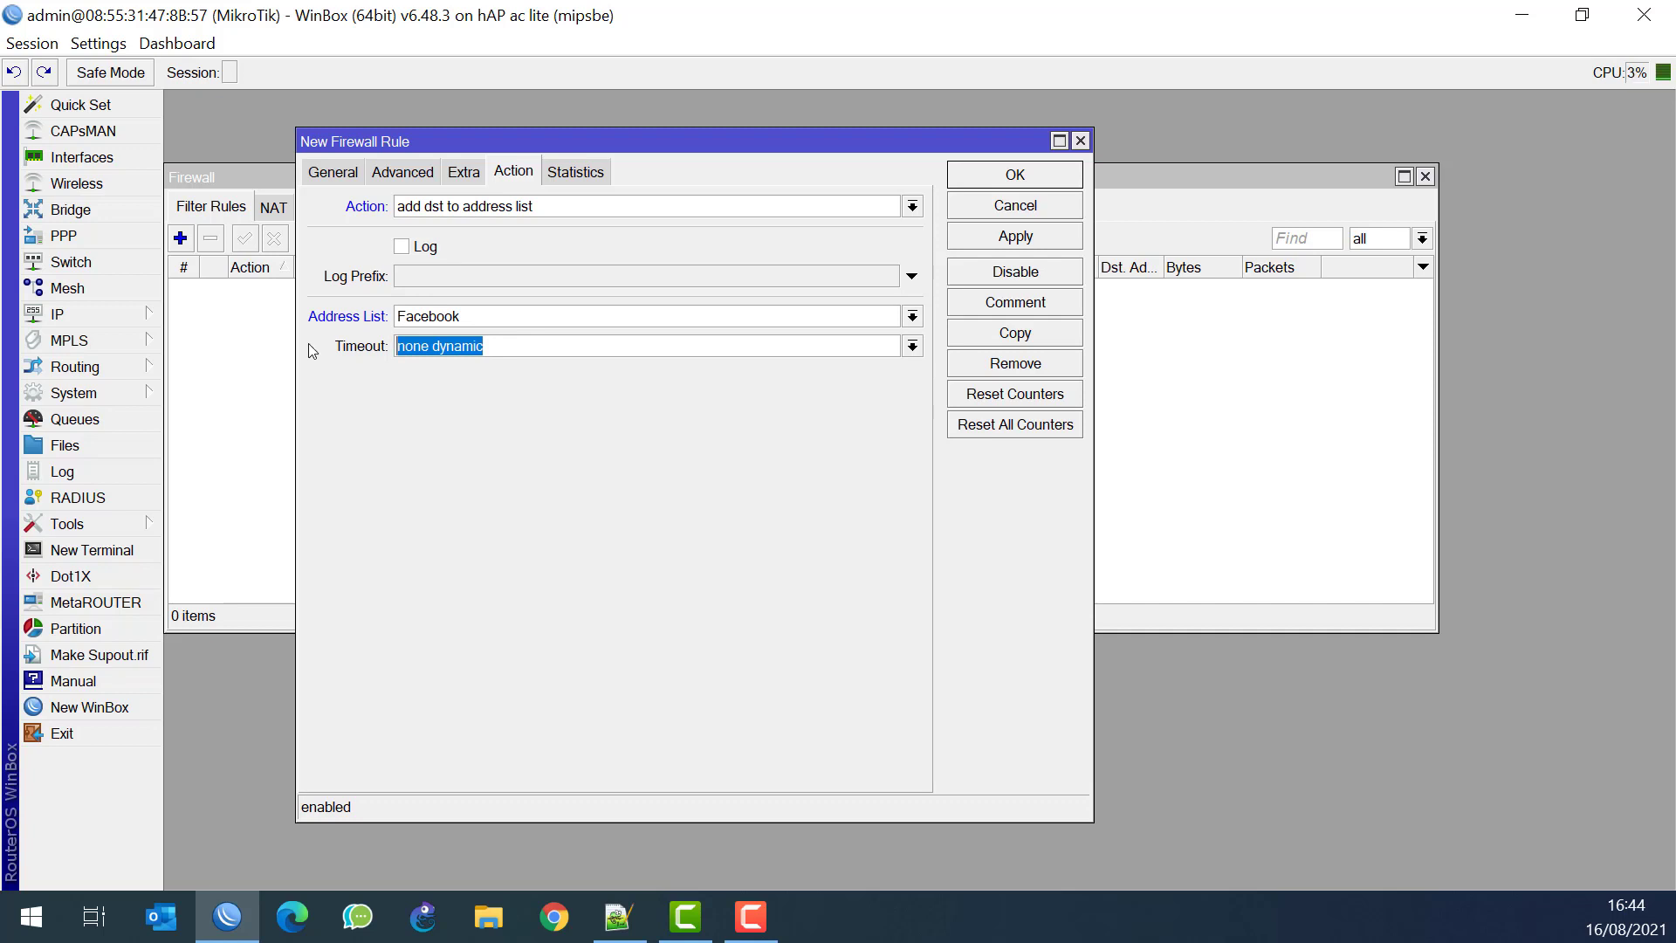
text(72:)
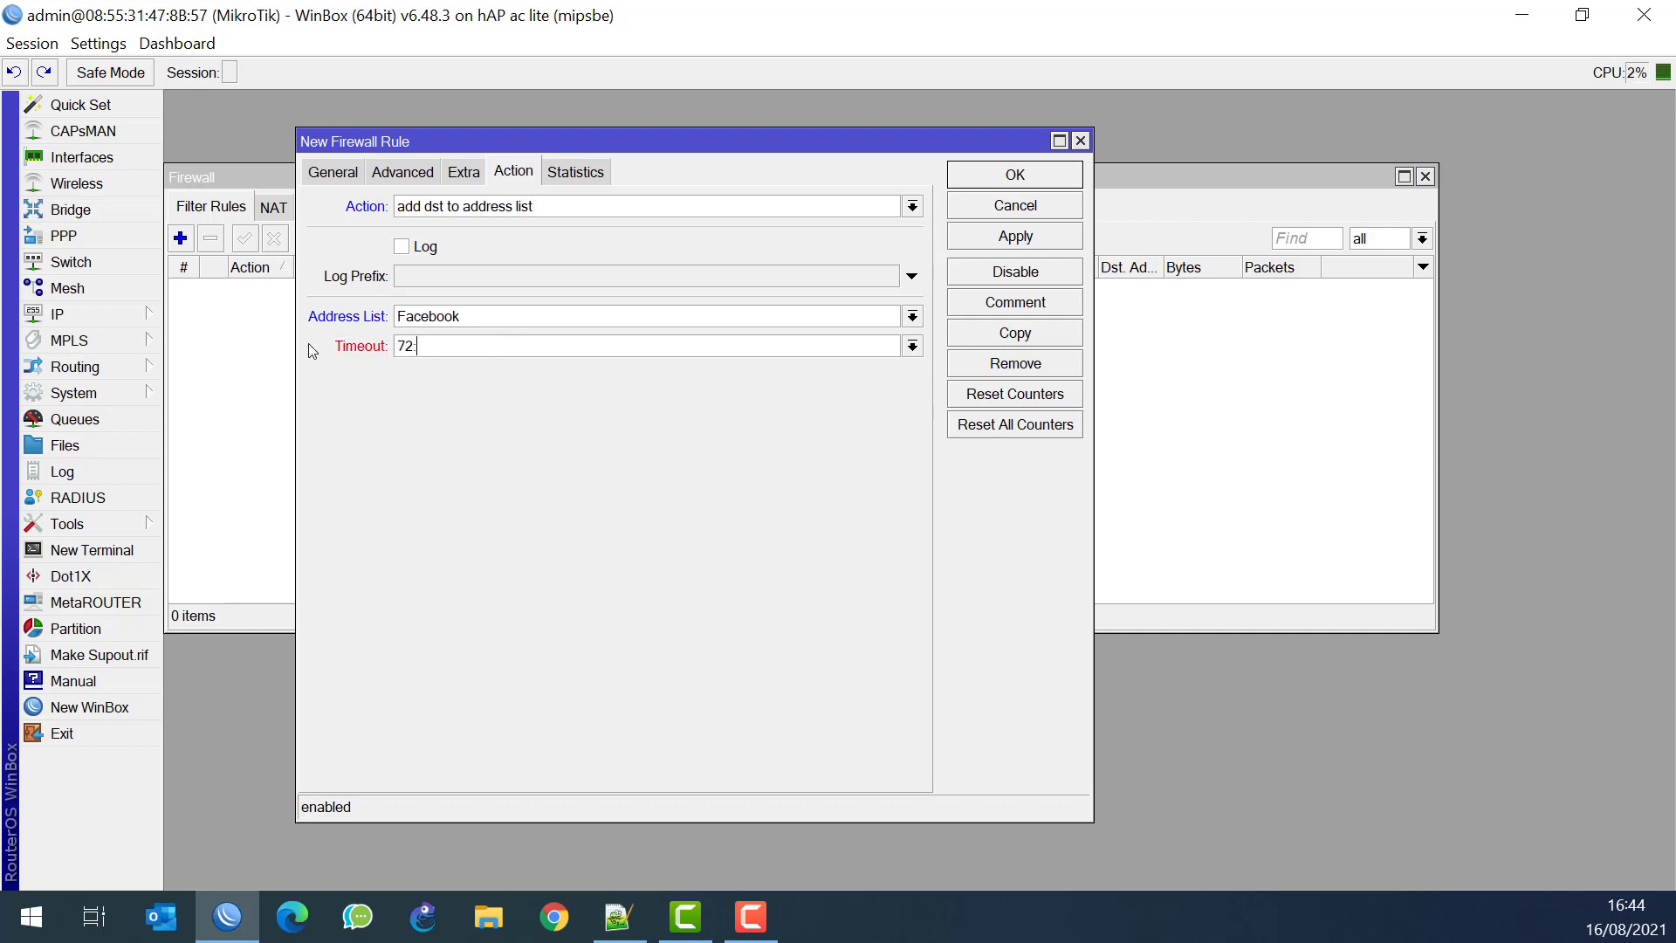
text(00:00)
click(1054, 236)
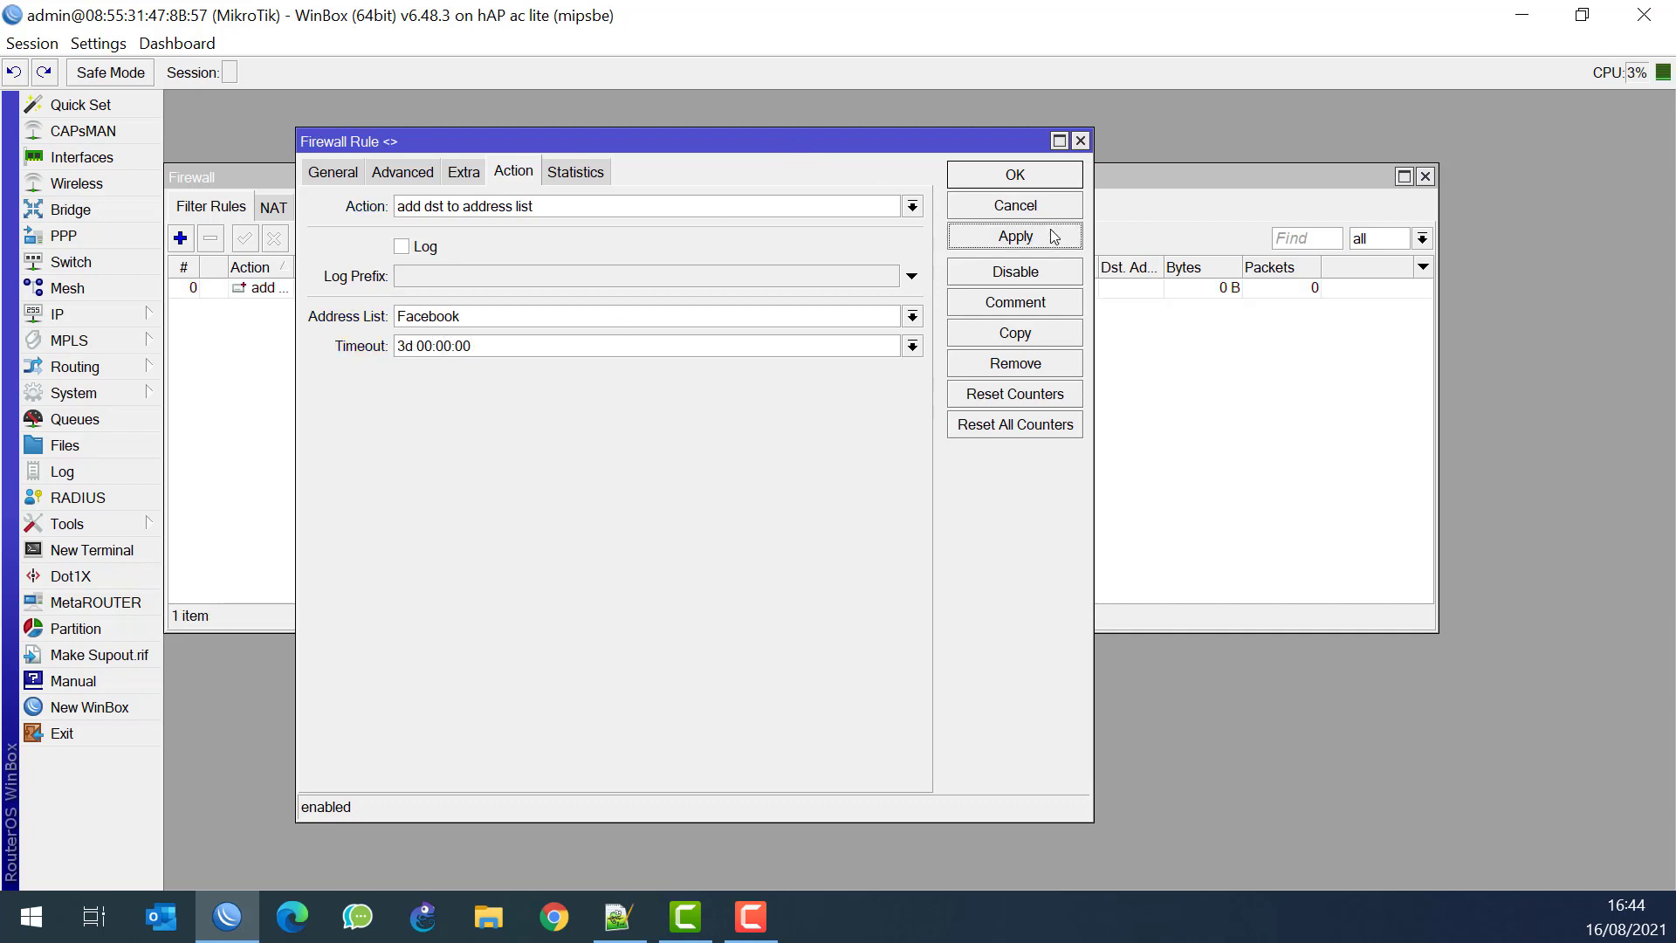
Change the Facebook rule's address-list timeout to 4d 00:00:00 and apply it
click(407, 345)
key(BackSpace)
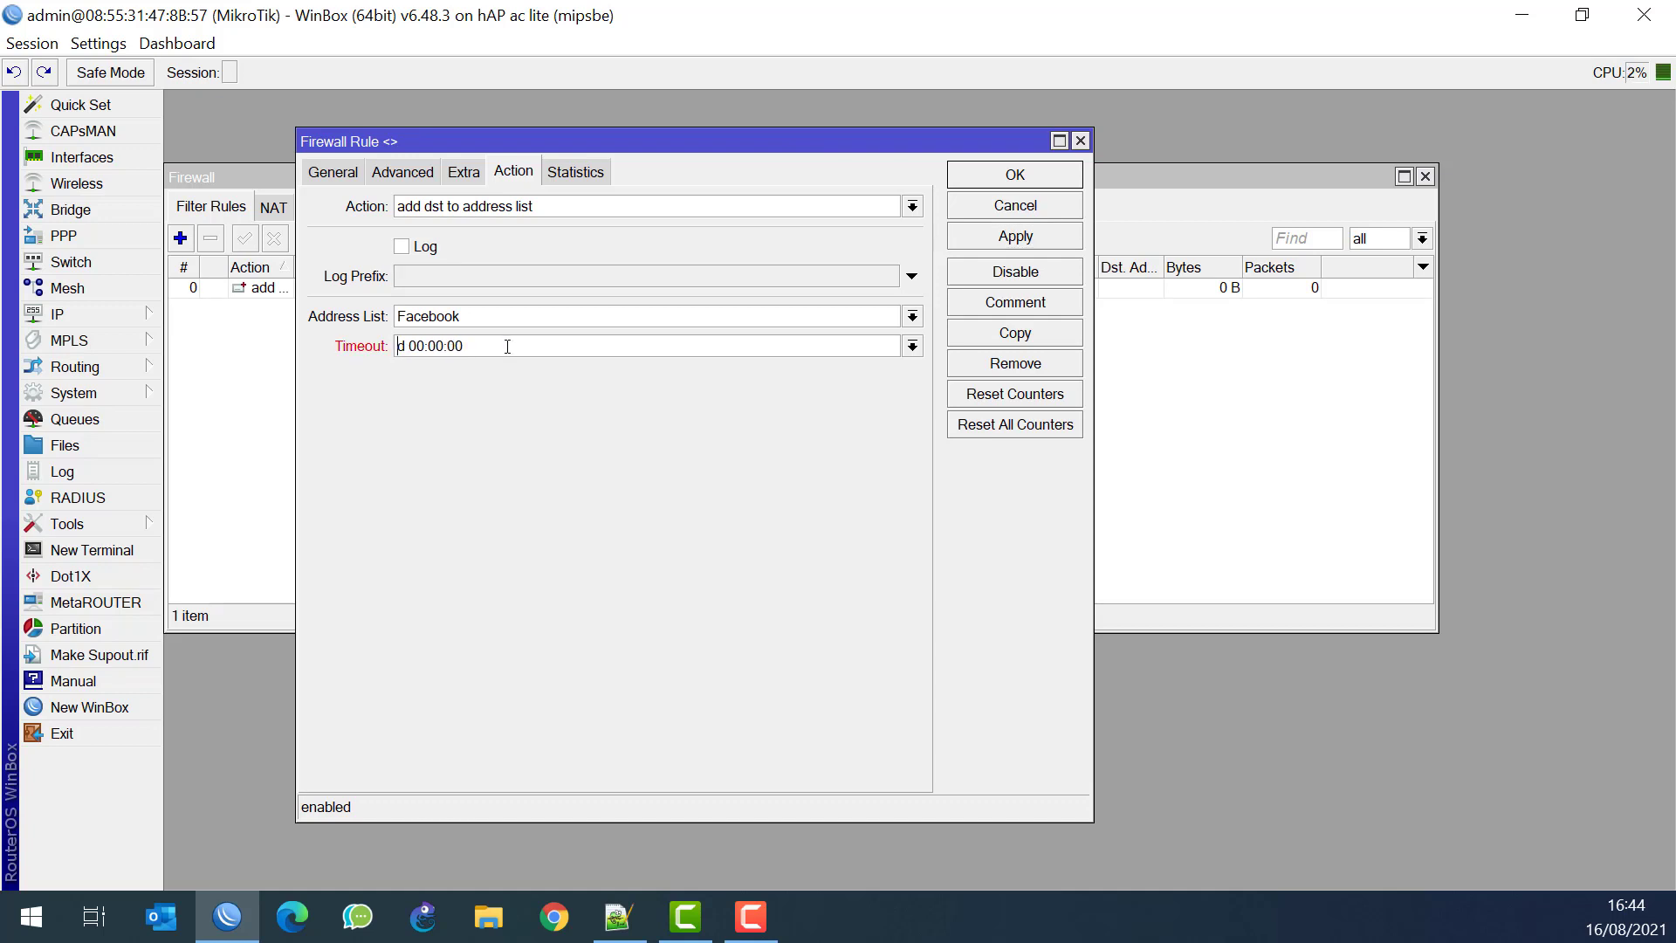
text(4)
click(1031, 232)
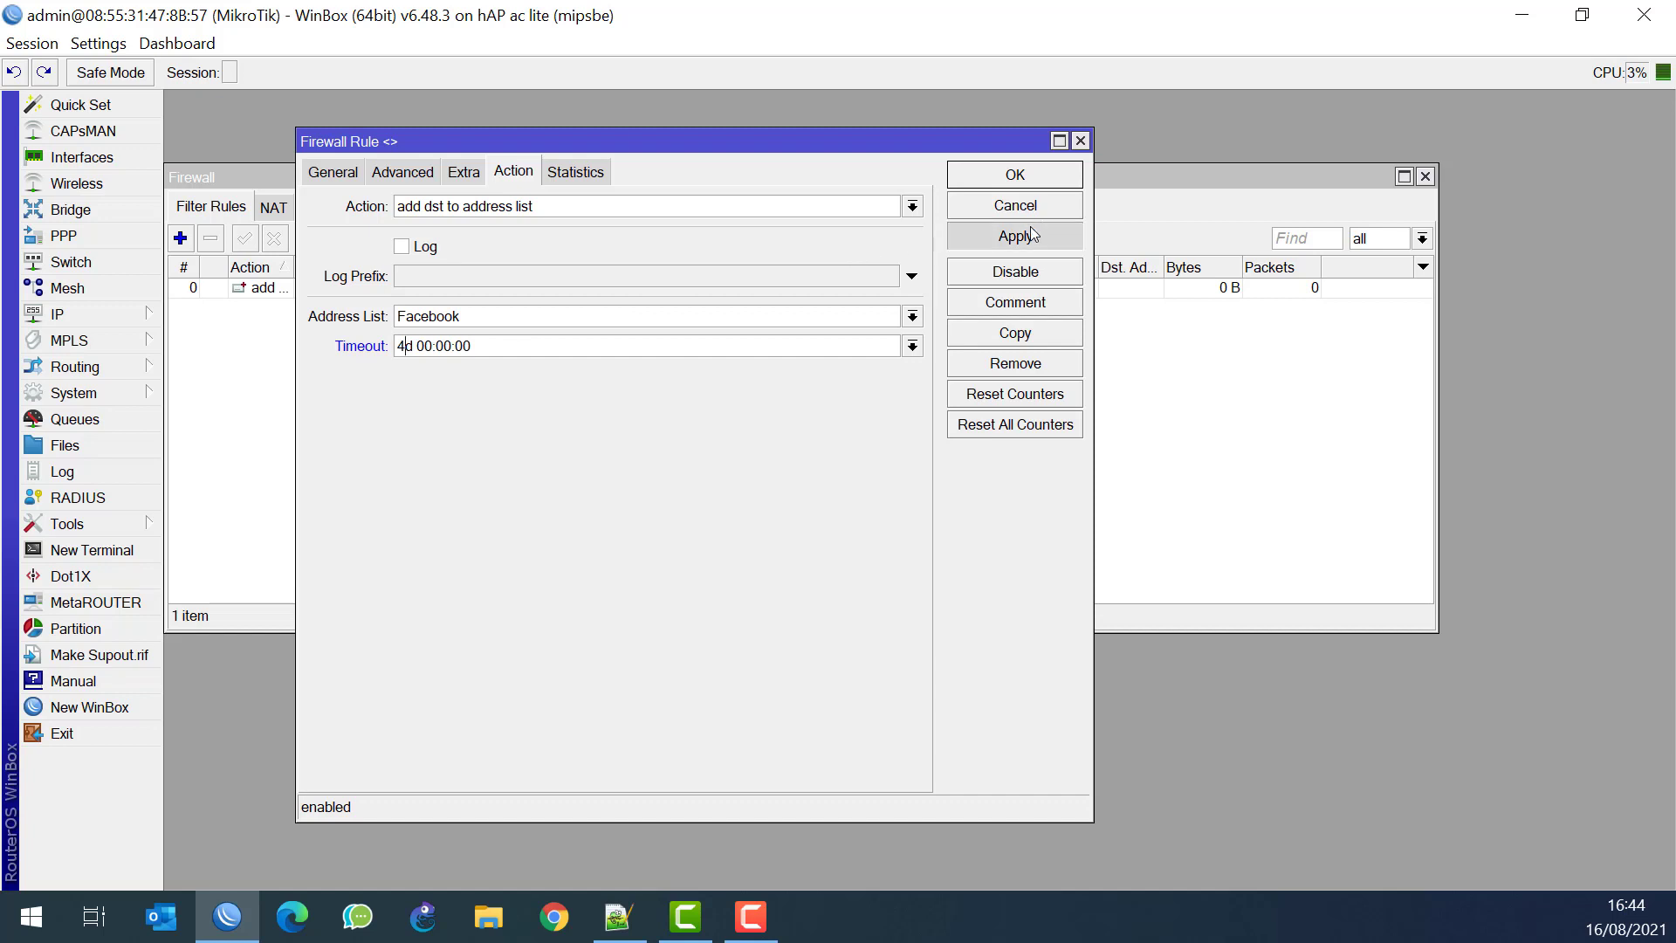
Duplicate the .facebook.com filter rule, and copy the content value .fbcdn.net from the script in Notepad++
click(349, 171)
click(399, 174)
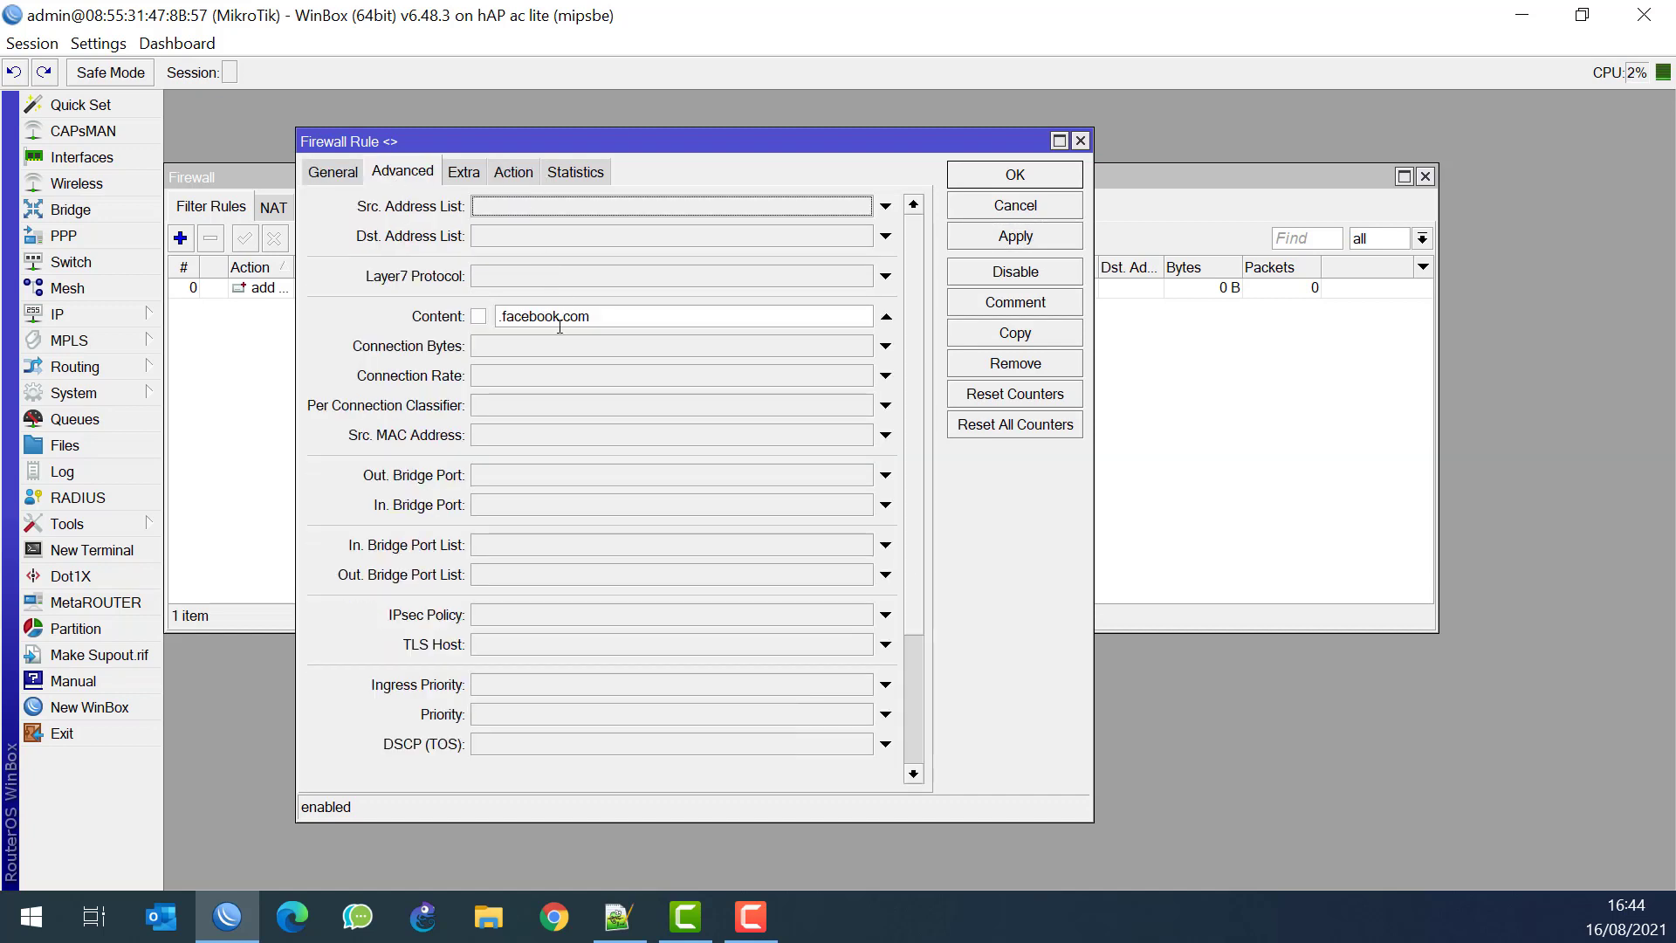
click(1016, 333)
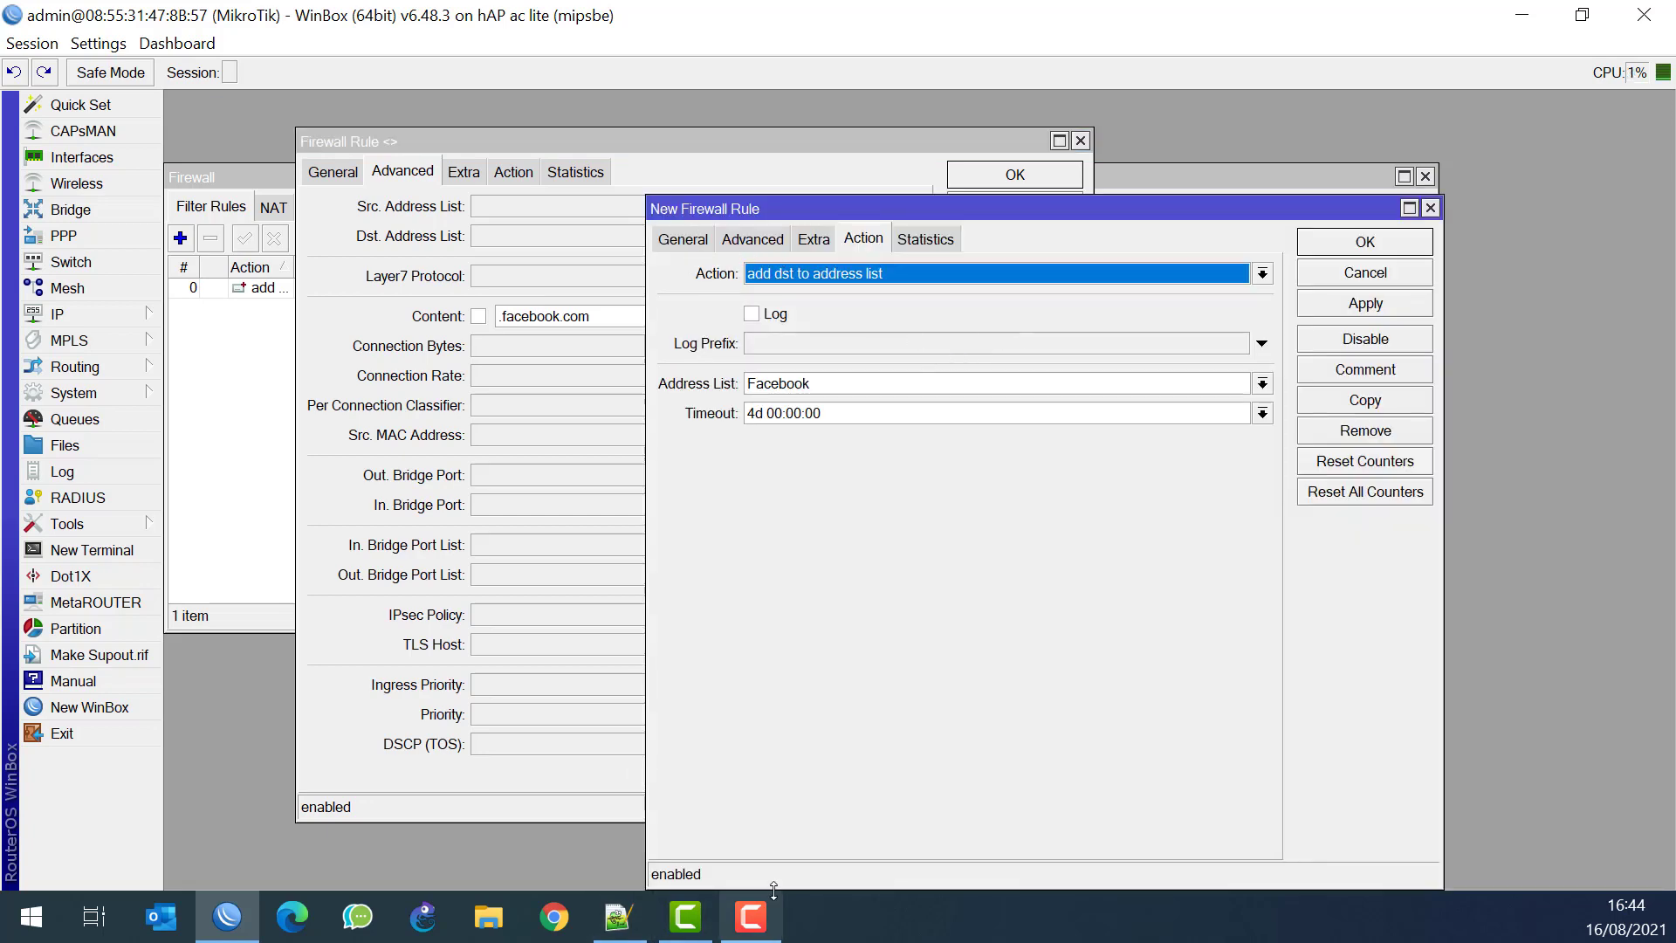
click(616, 924)
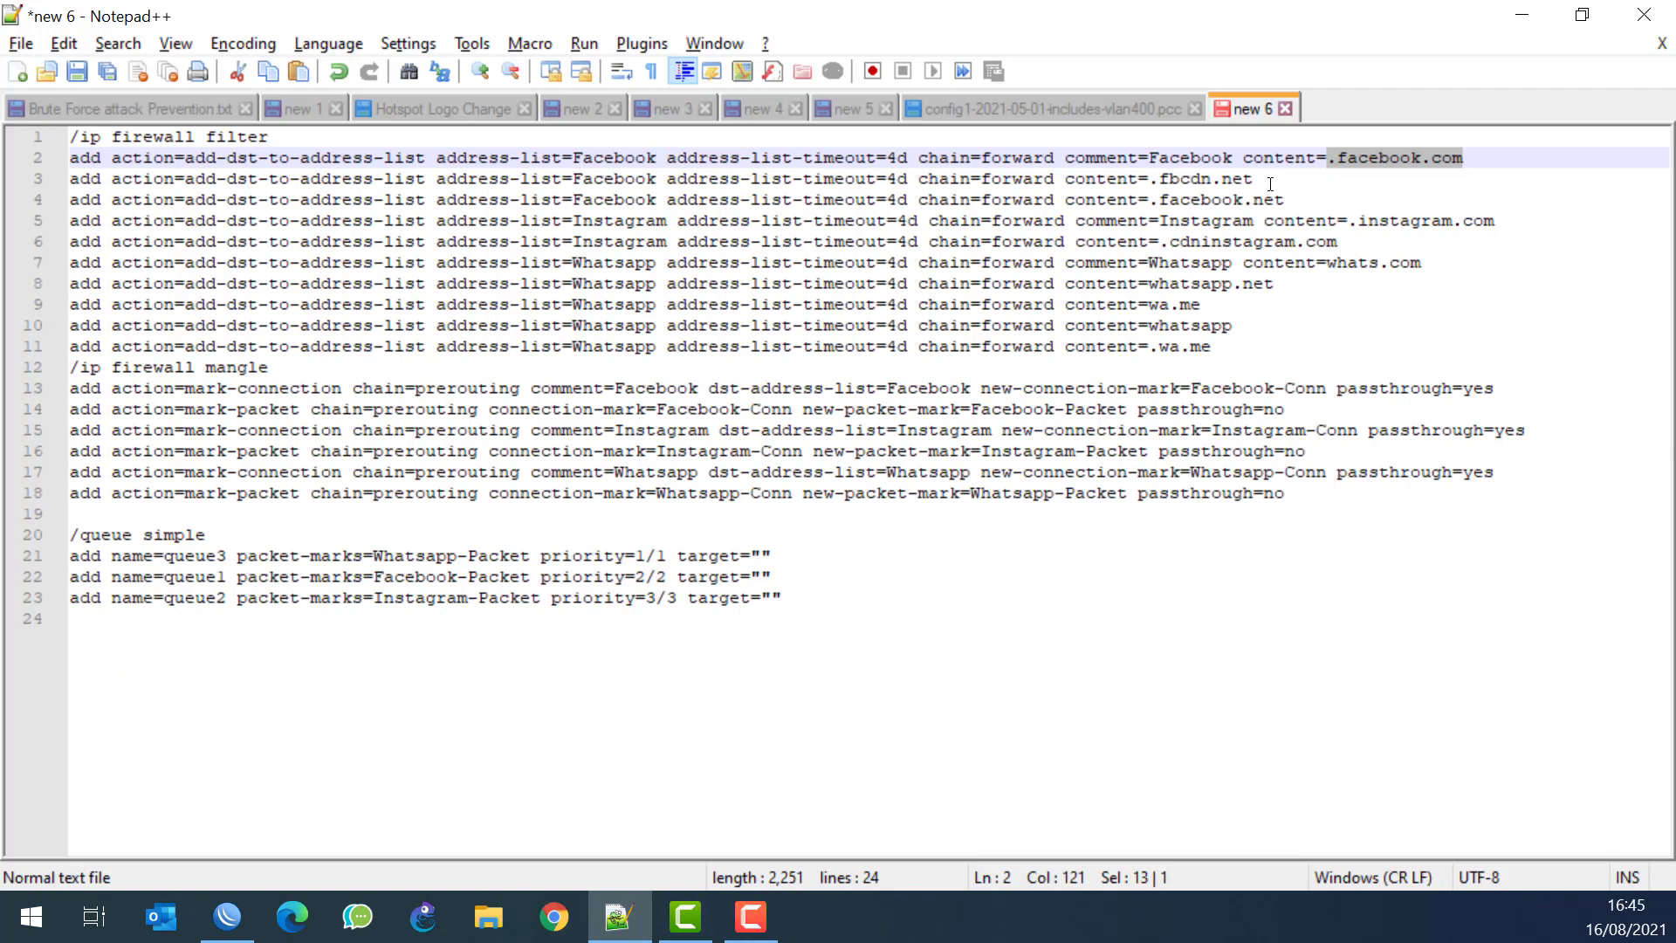
drag(1270, 184, 1153, 174)
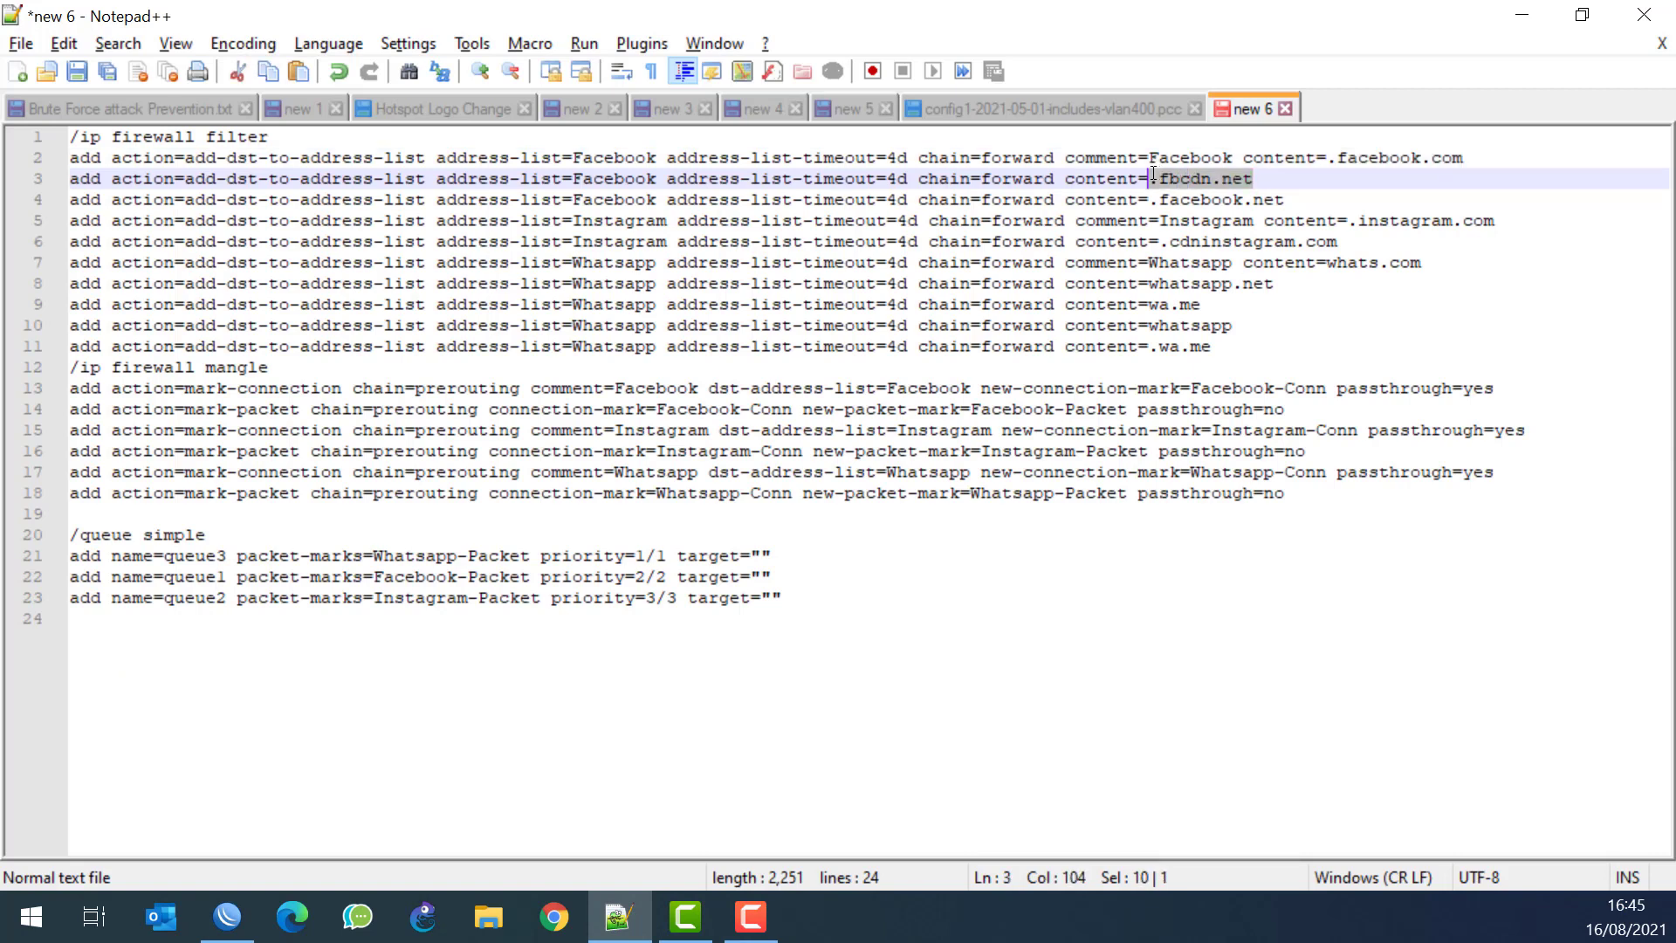
right_click(1154, 175)
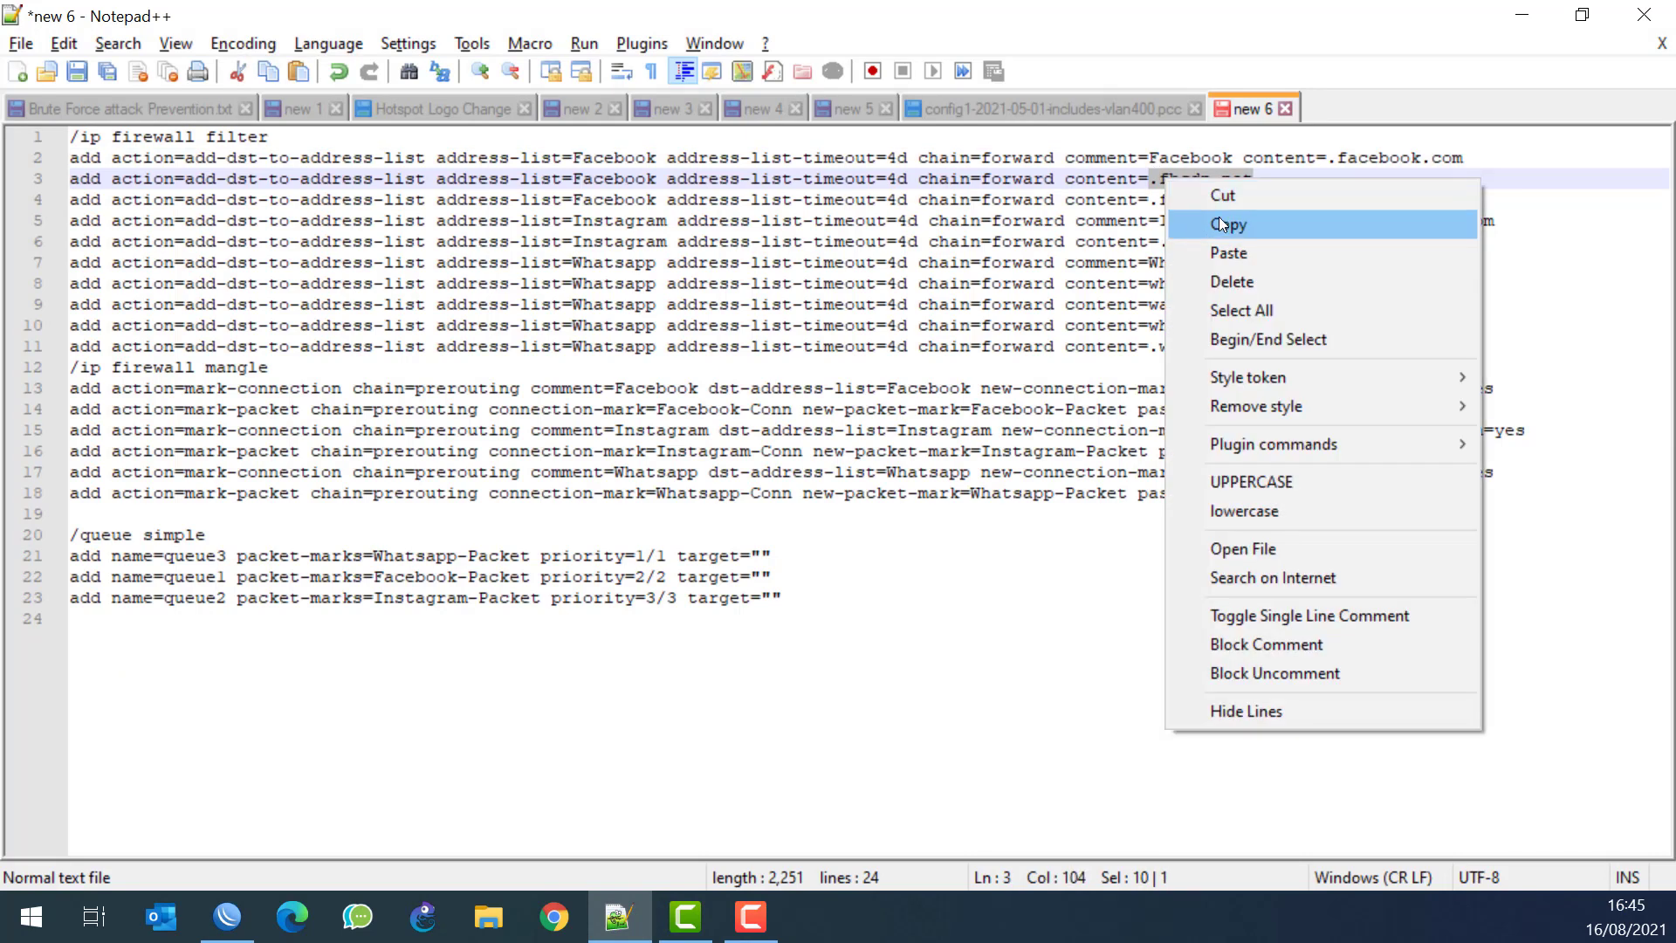
click(1222, 225)
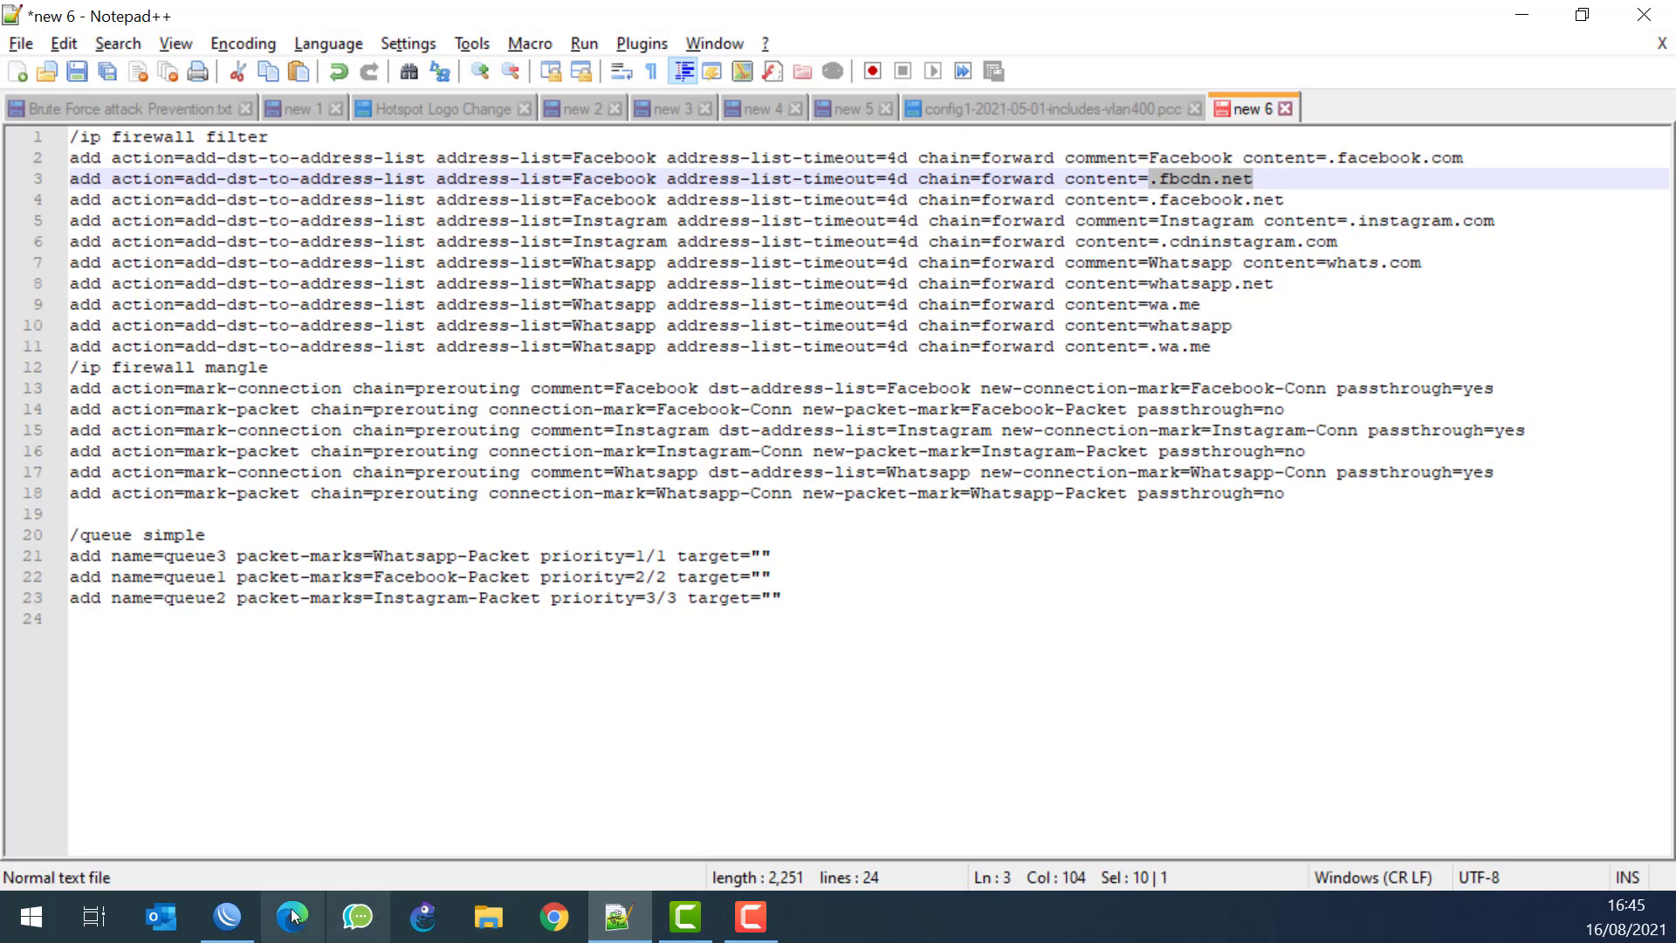
Back in WinBox, replace the duplicate rule's Content with .fbcdn.net and apply it
click(227, 916)
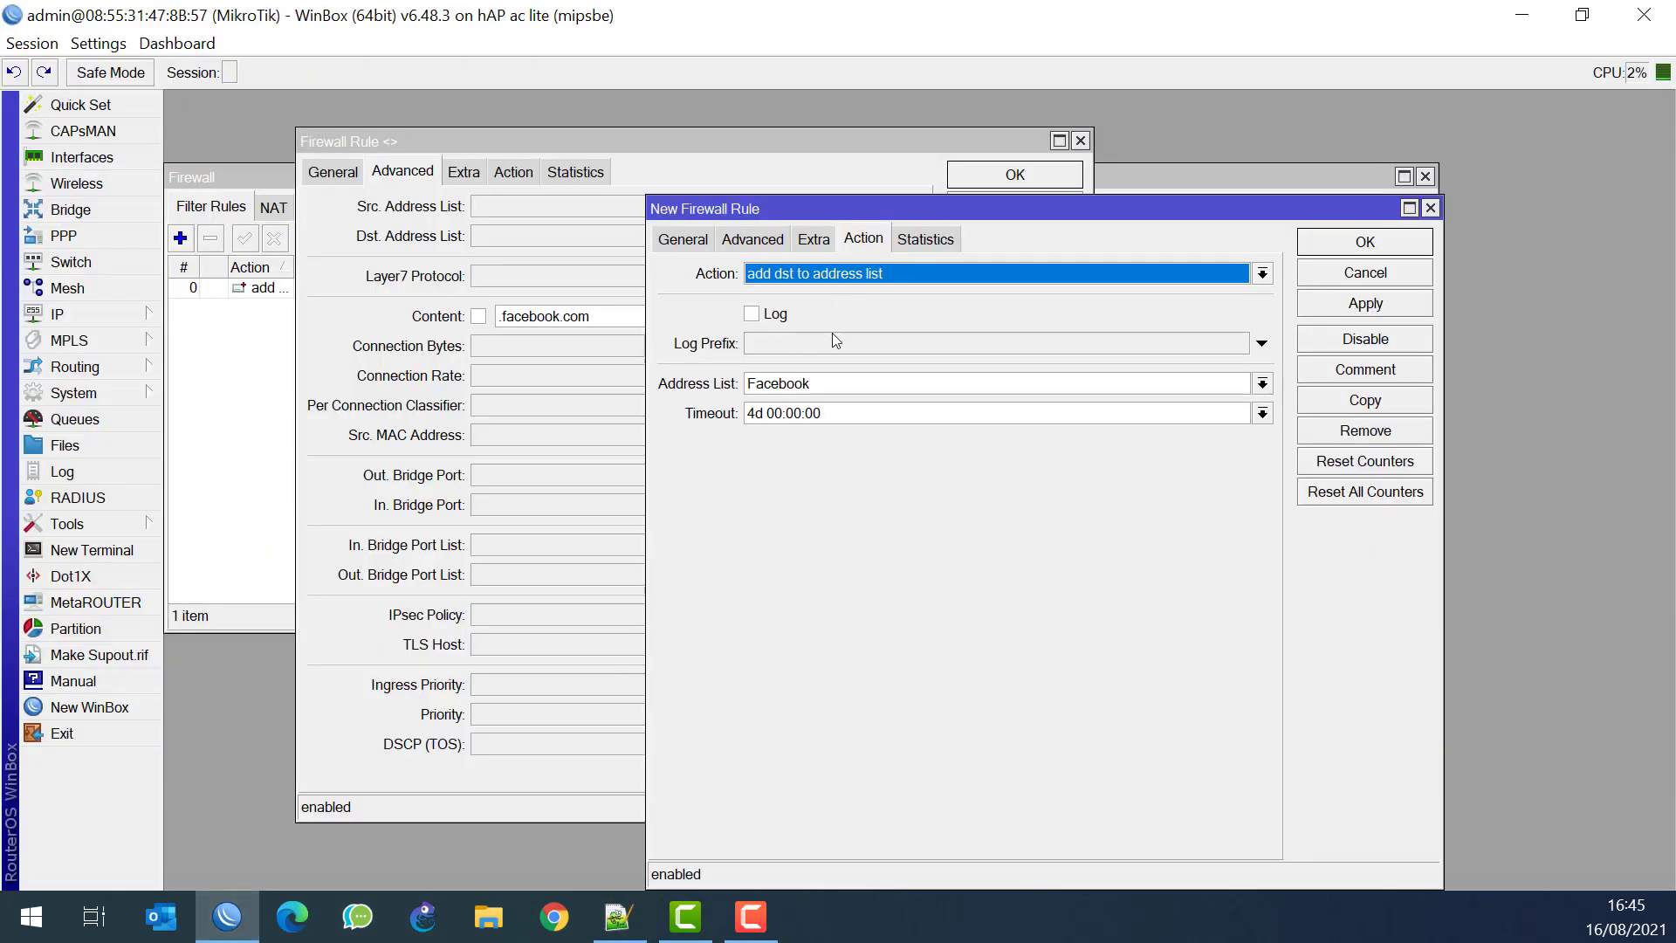
click(765, 239)
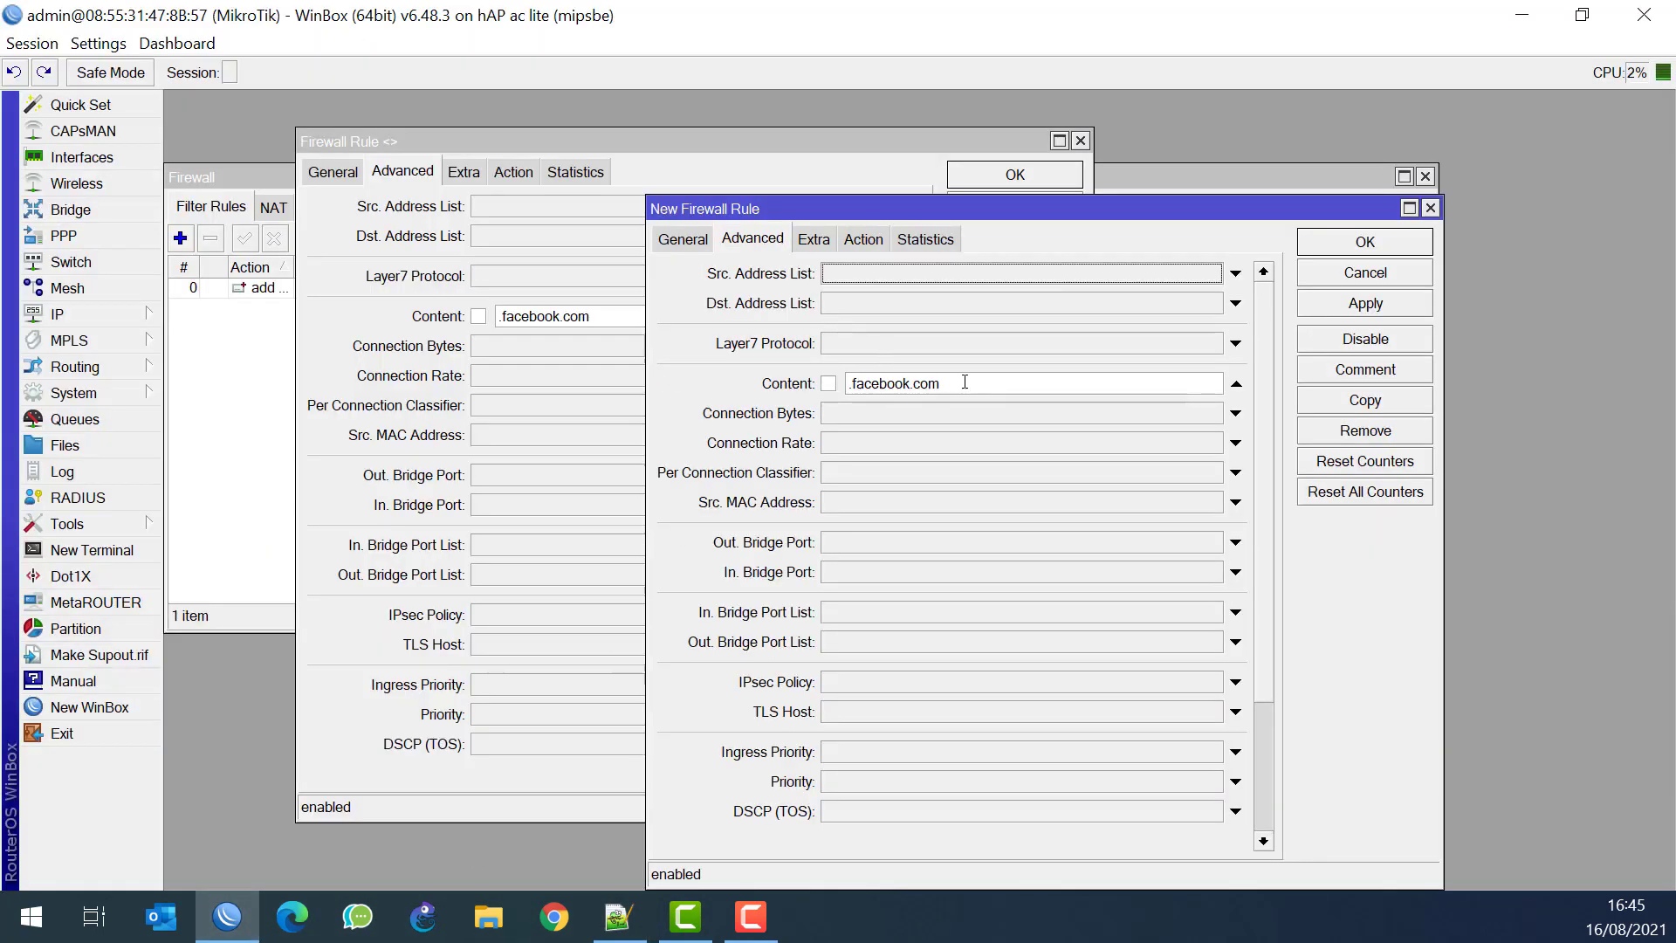
drag(969, 384, 765, 377)
key(ctrl+v)
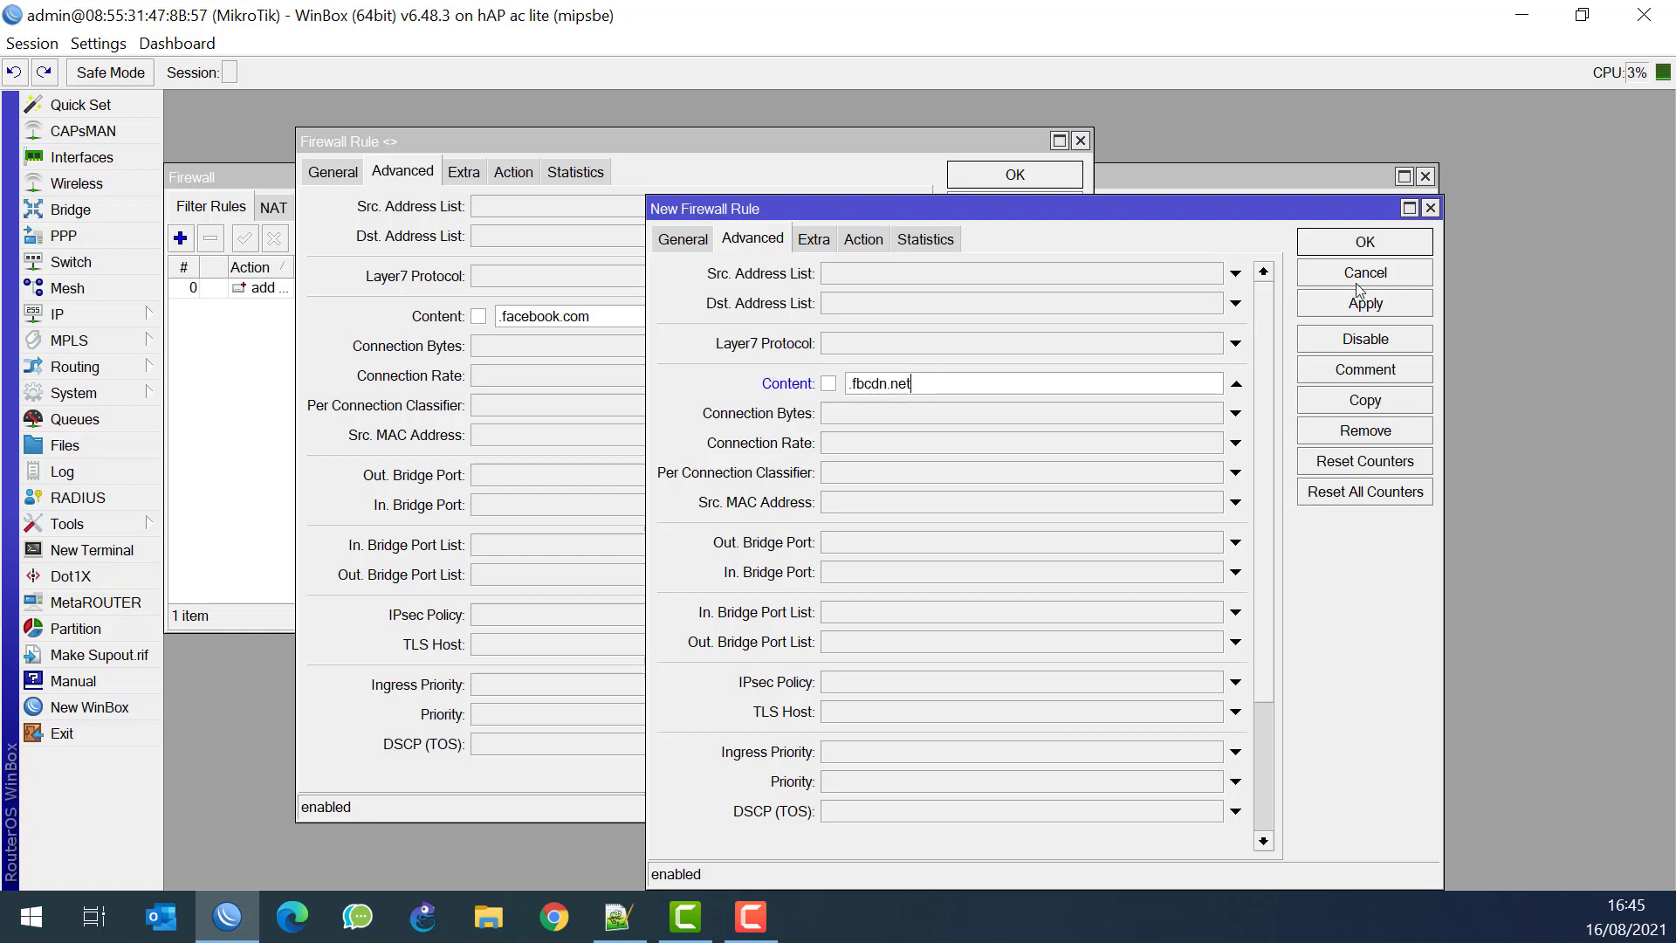
click(1364, 304)
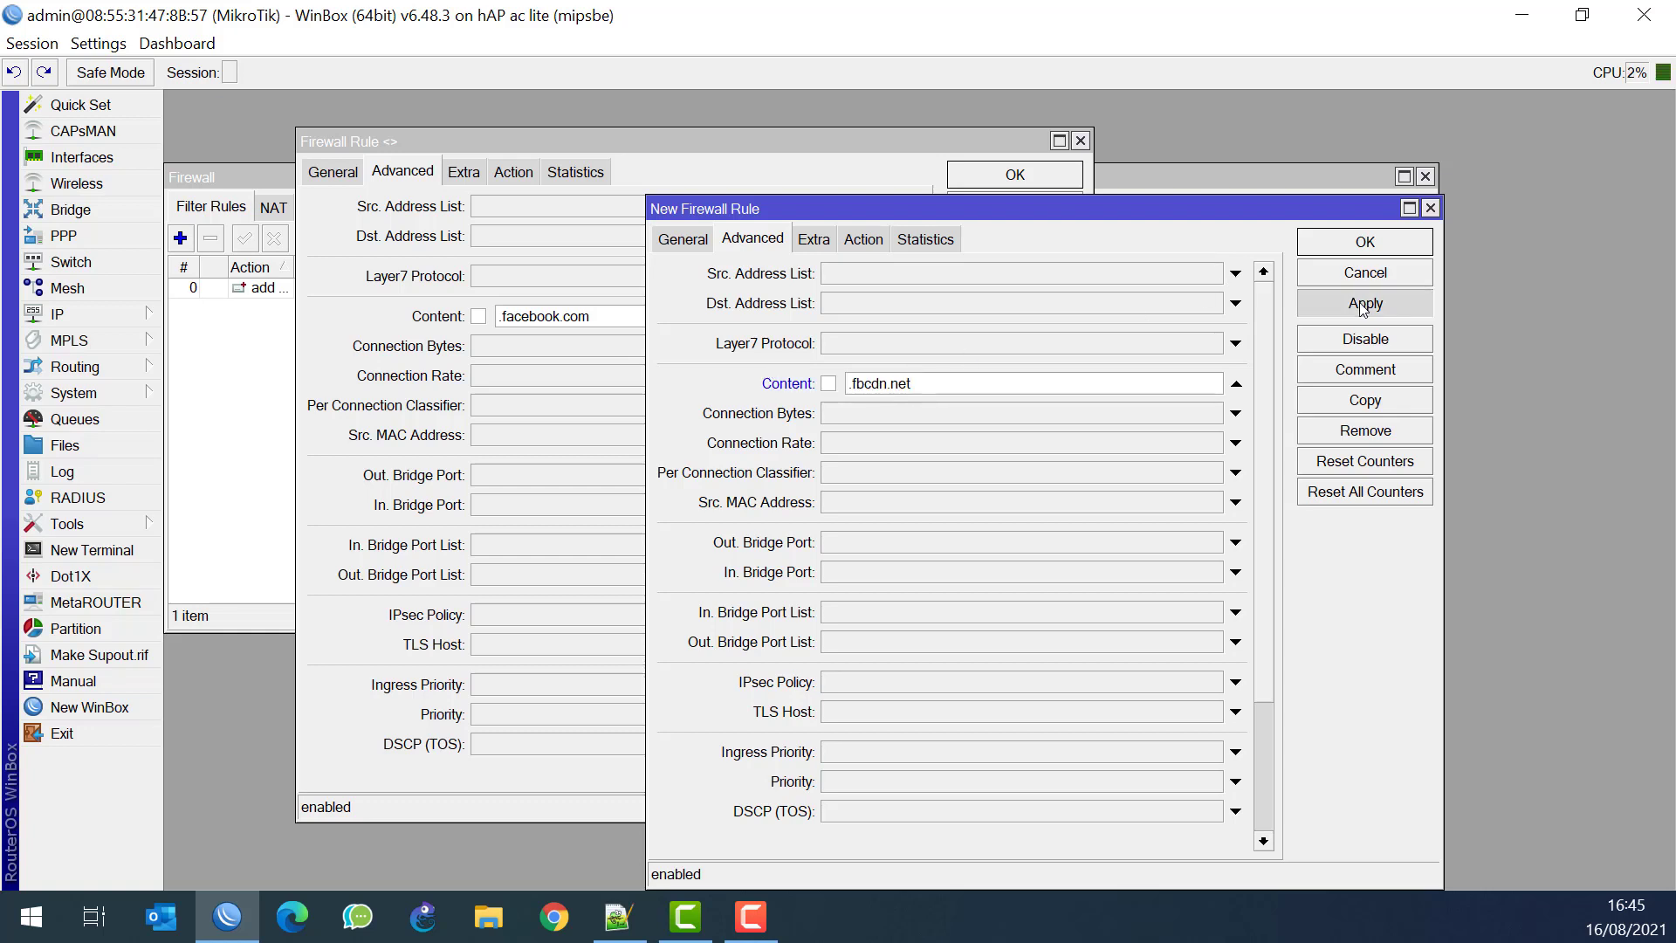
Duplicate the .fbcdn.net filter rule, and copy the content value .facebook.net from the script in Notepad++
click(1365, 400)
click(773, 135)
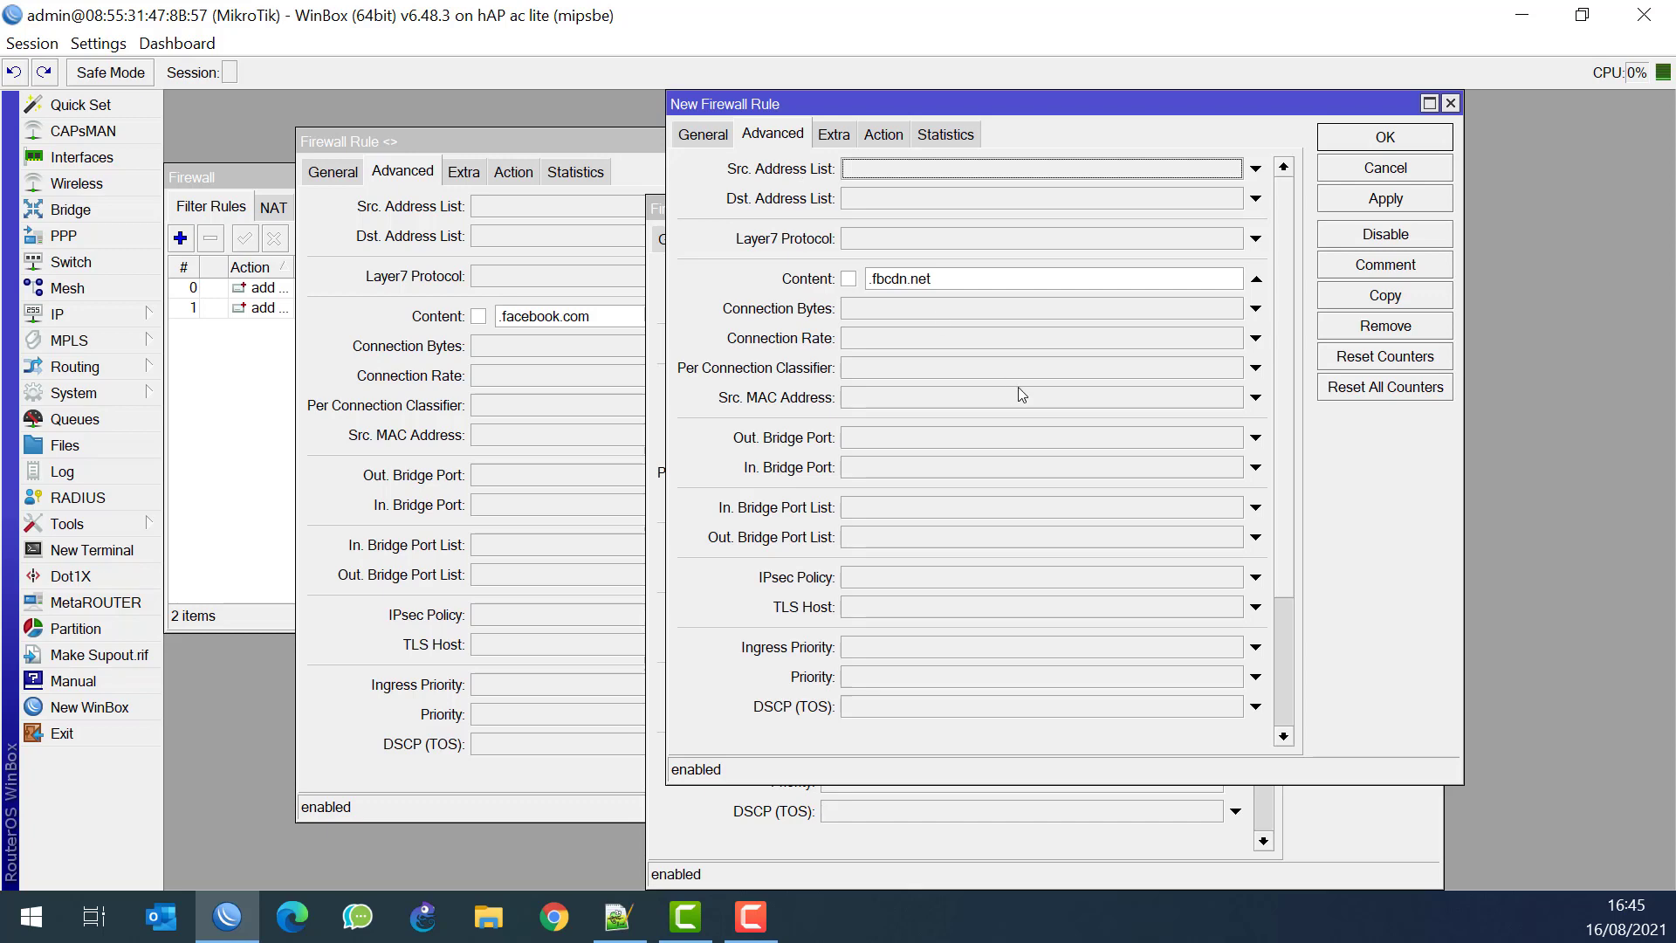
key(alt+Tab)
drag(1298, 208, 1155, 206)
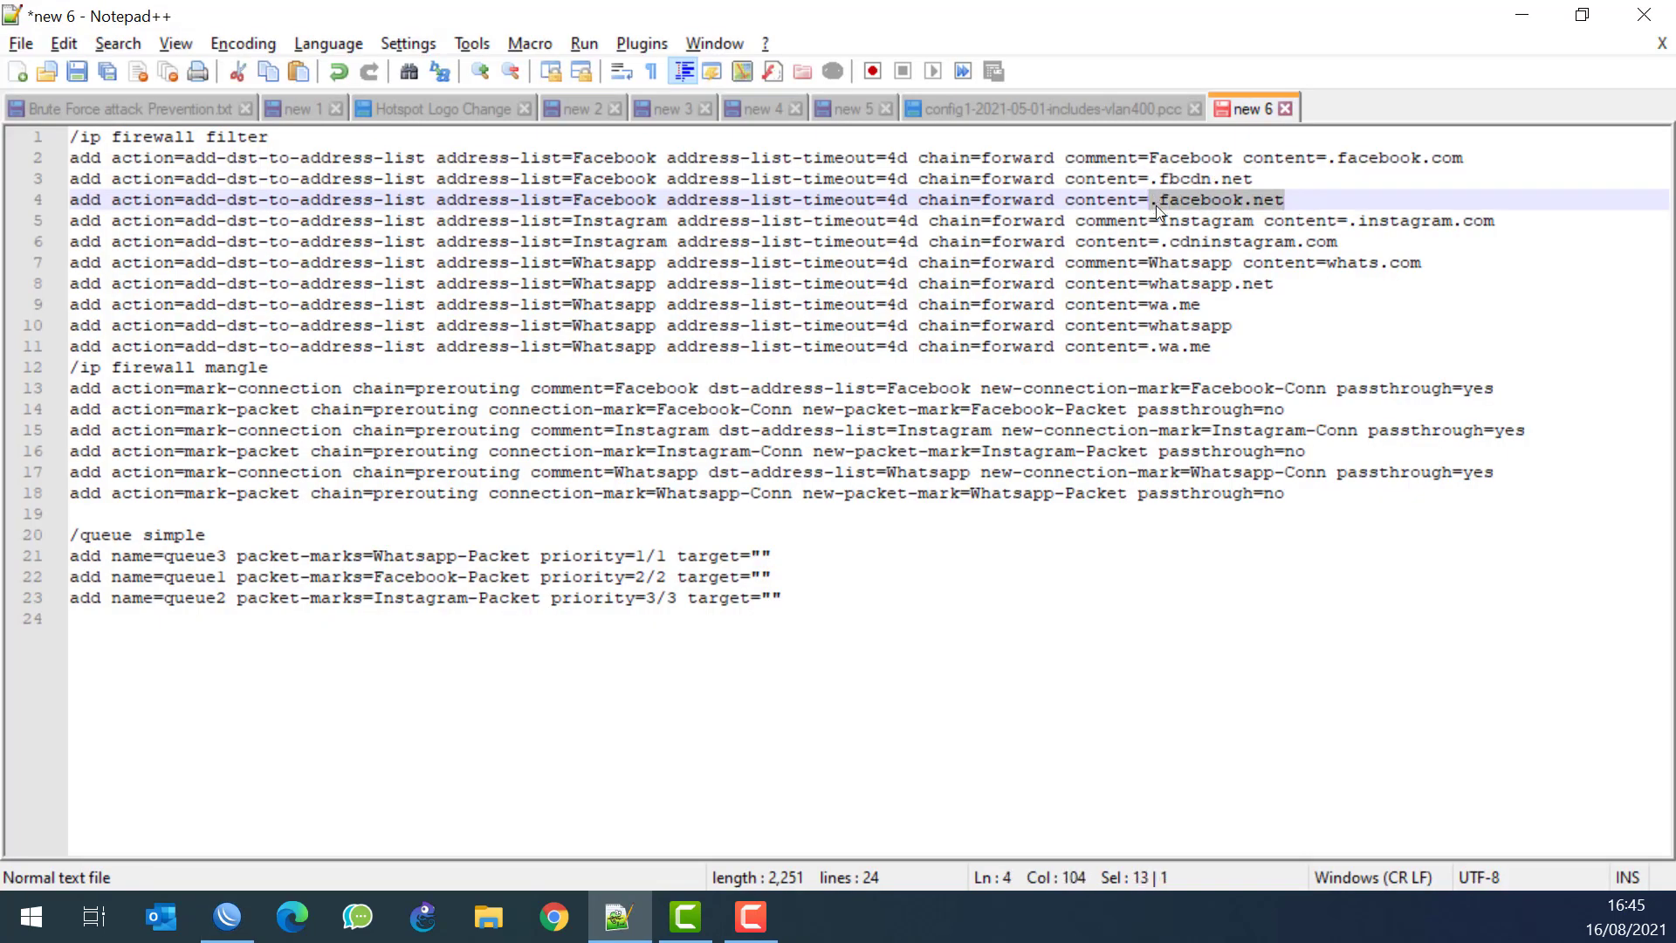
right_click(1155, 206)
click(1208, 243)
Return to WinBox, replace the newest duplicate's Content with .facebook.net, and save and close the rule
key(alt+Tab)
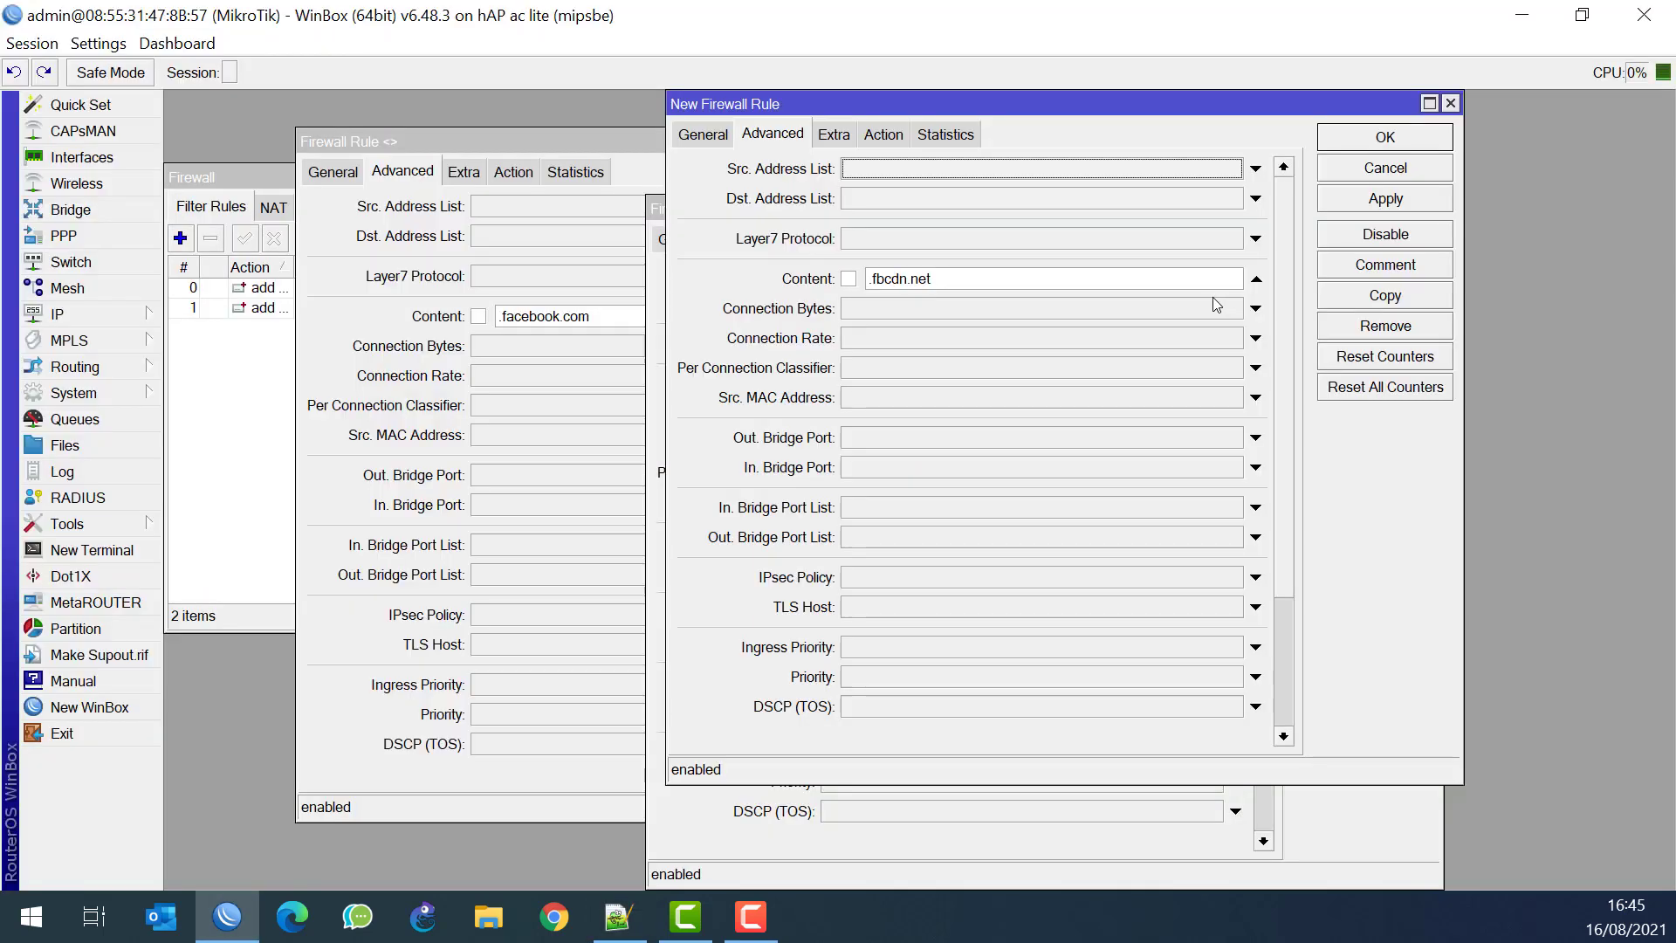
double_click(976, 280)
key(ctrl+v)
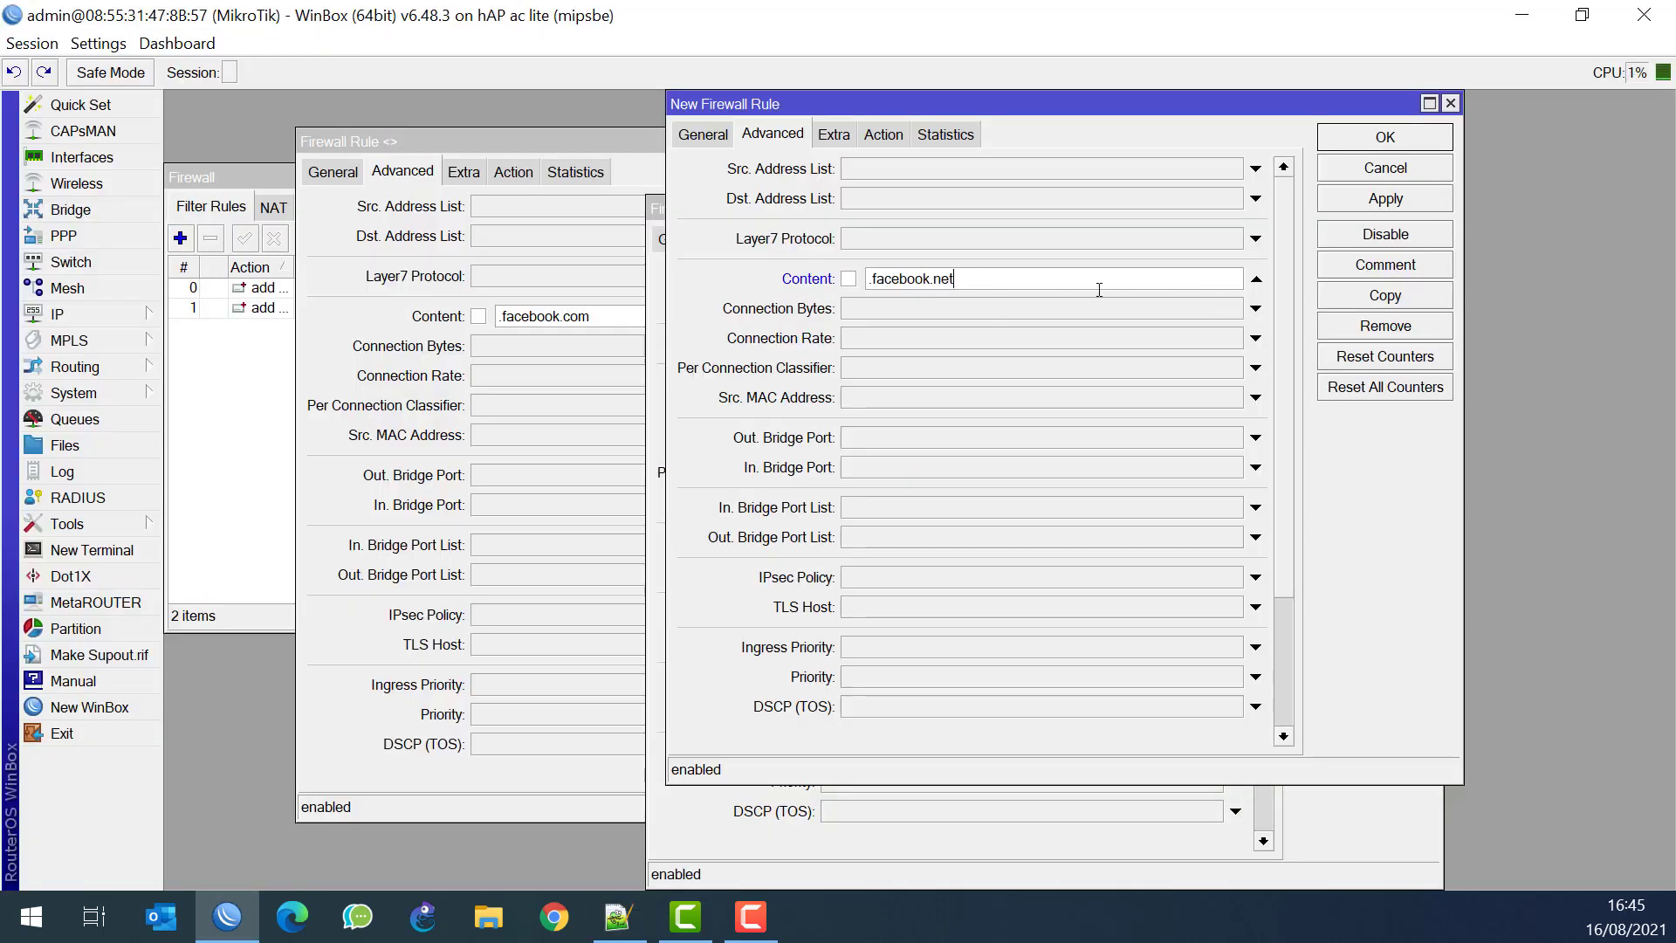
click(1344, 198)
click(1379, 141)
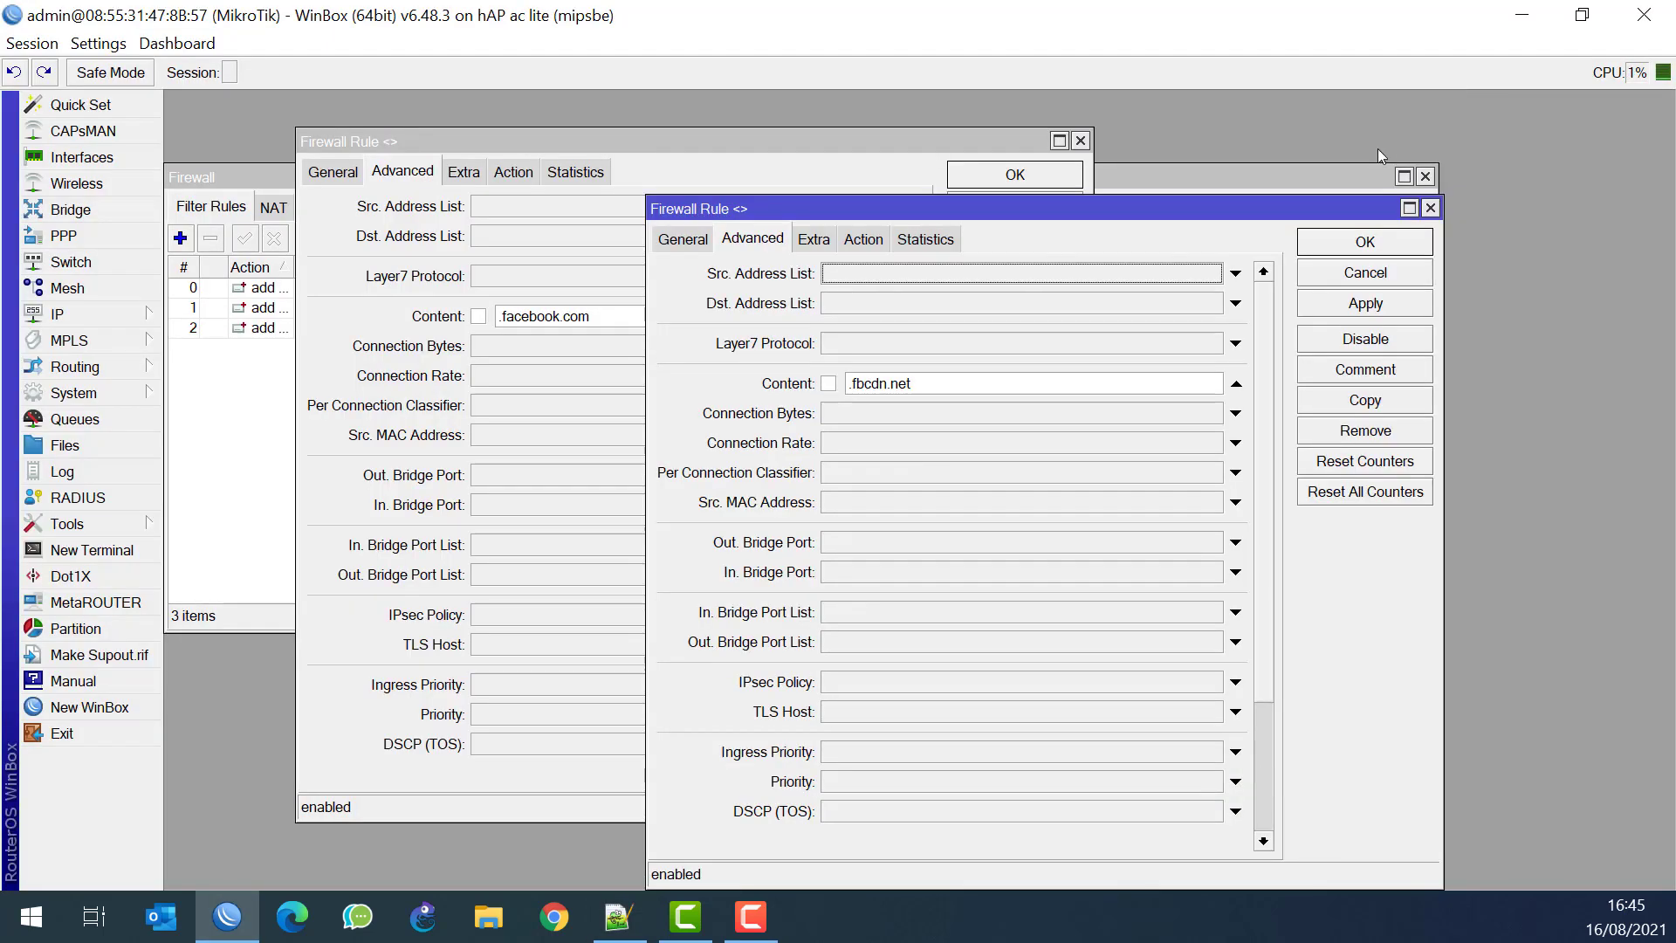
Save and close the two open firewall rules, view the firewall address lists, and return to the filter rules
click(1359, 245)
click(1057, 182)
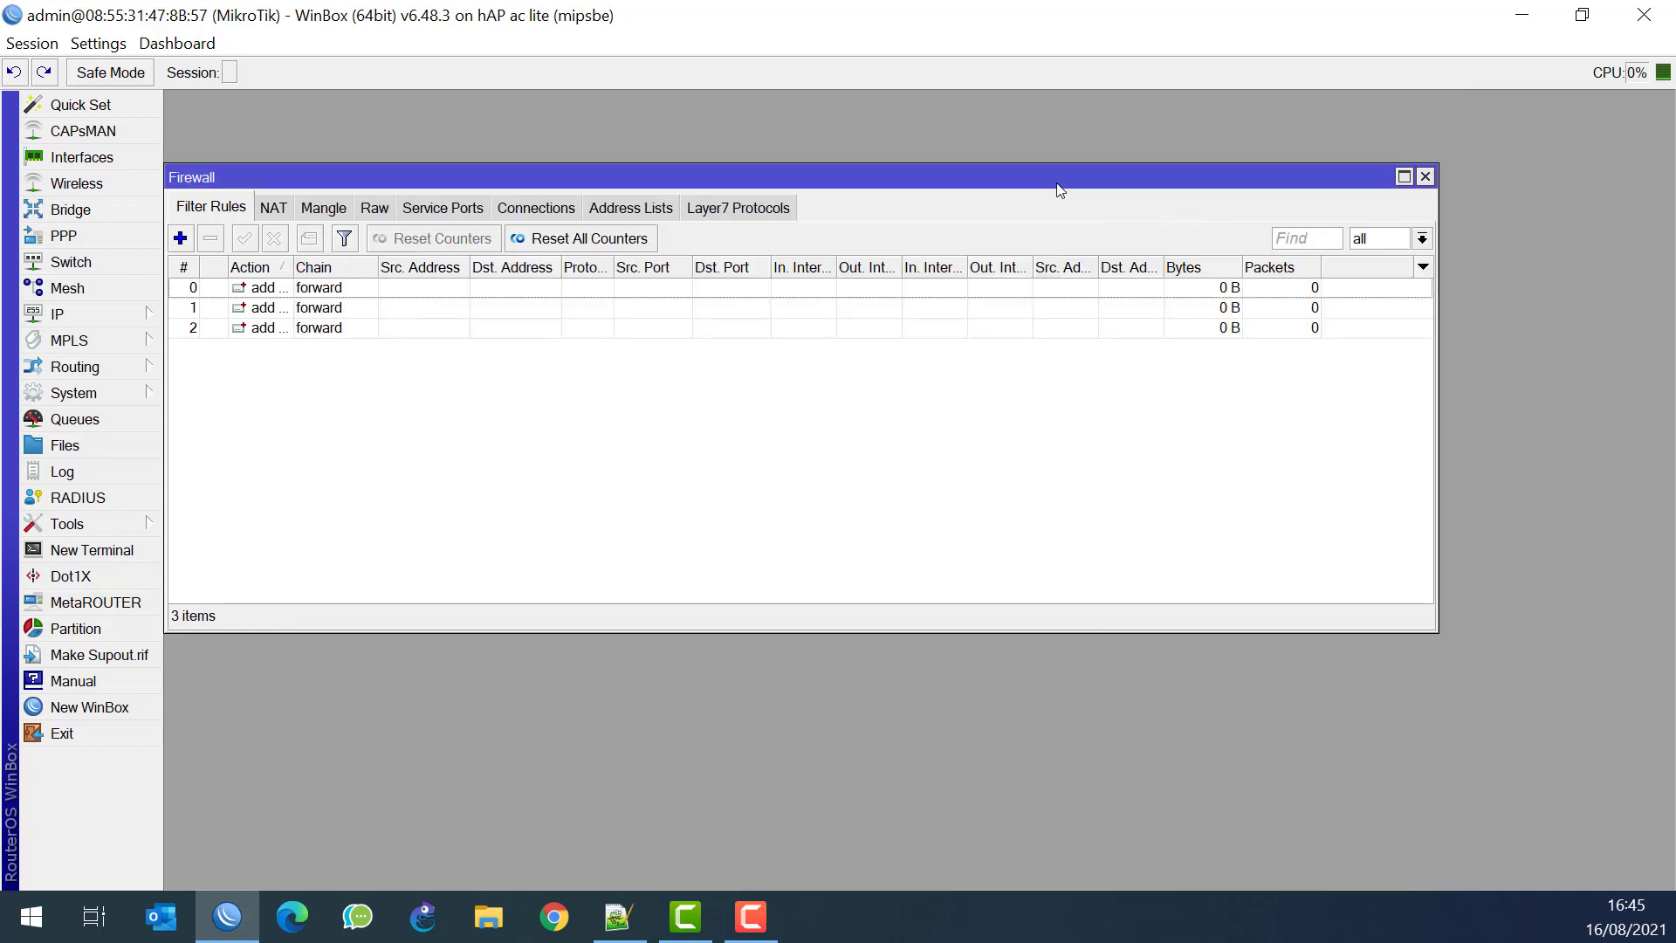
click(644, 216)
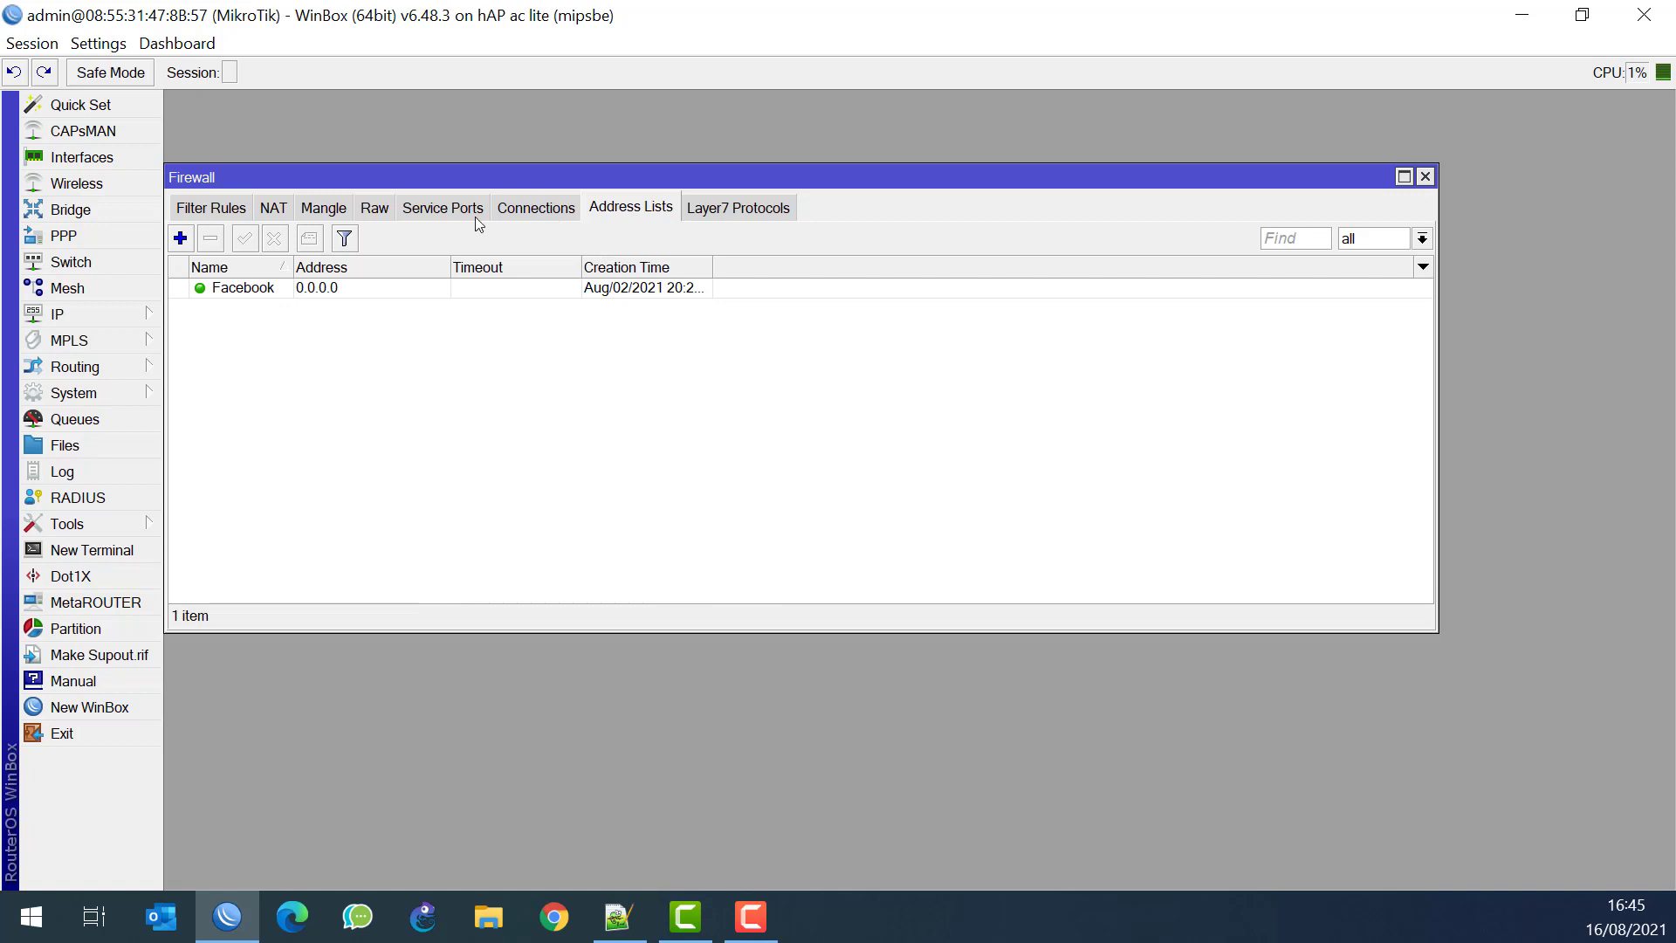
click(236, 210)
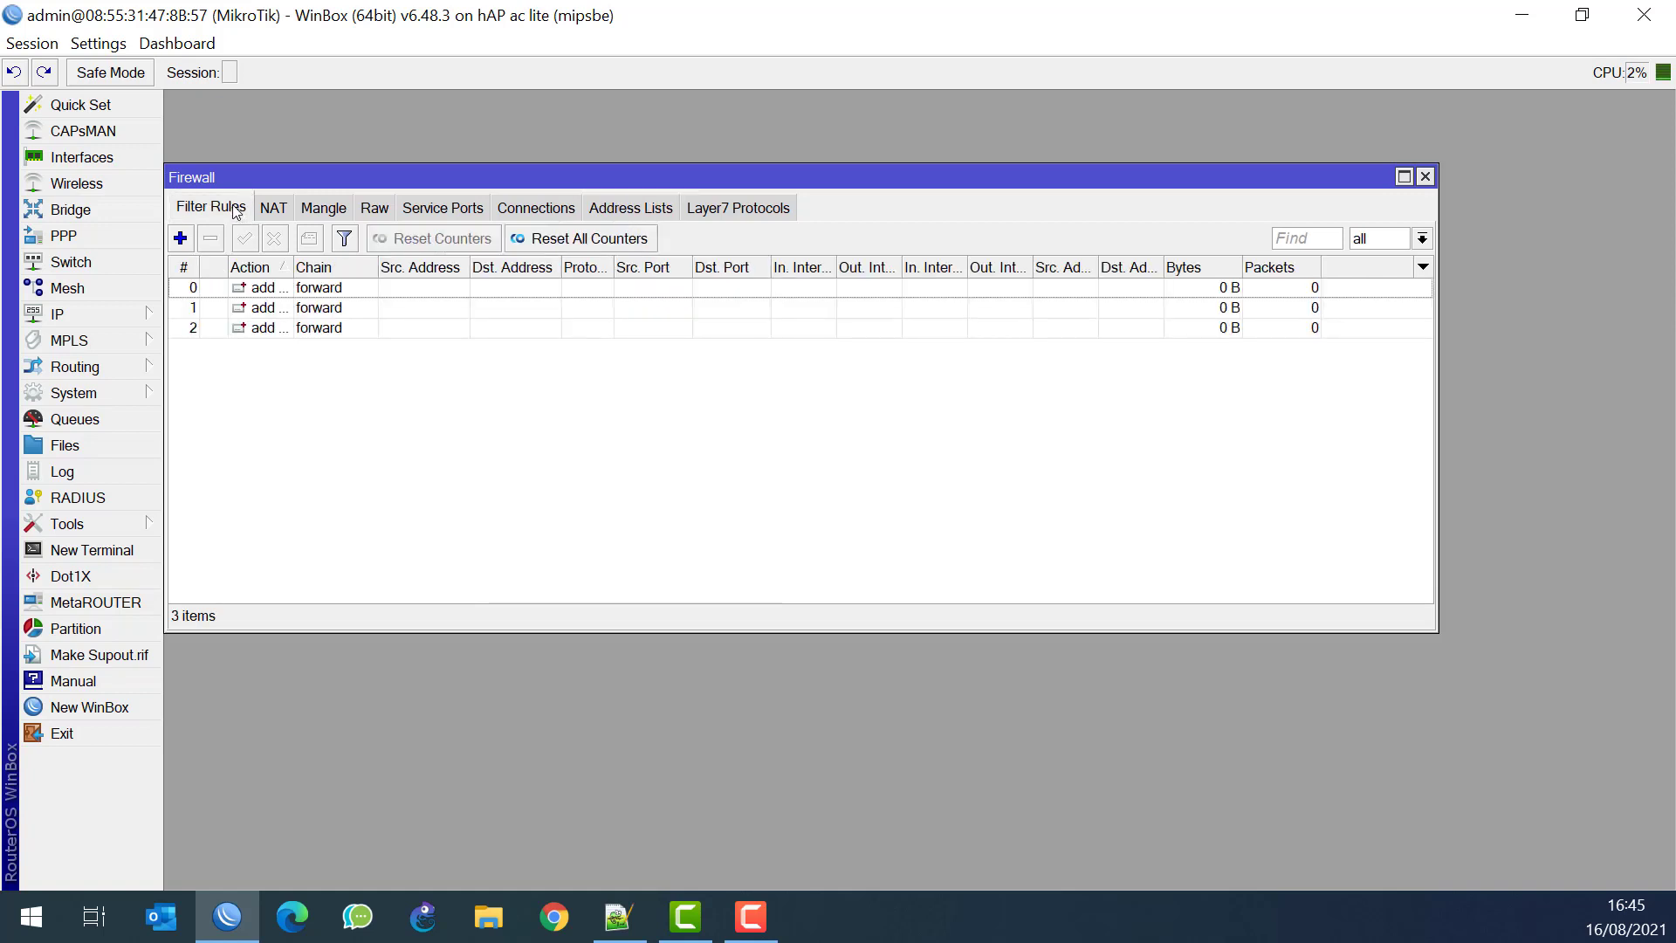
Review the action settings of the last Facebook filter rule and close it
double_click(340, 330)
click(511, 171)
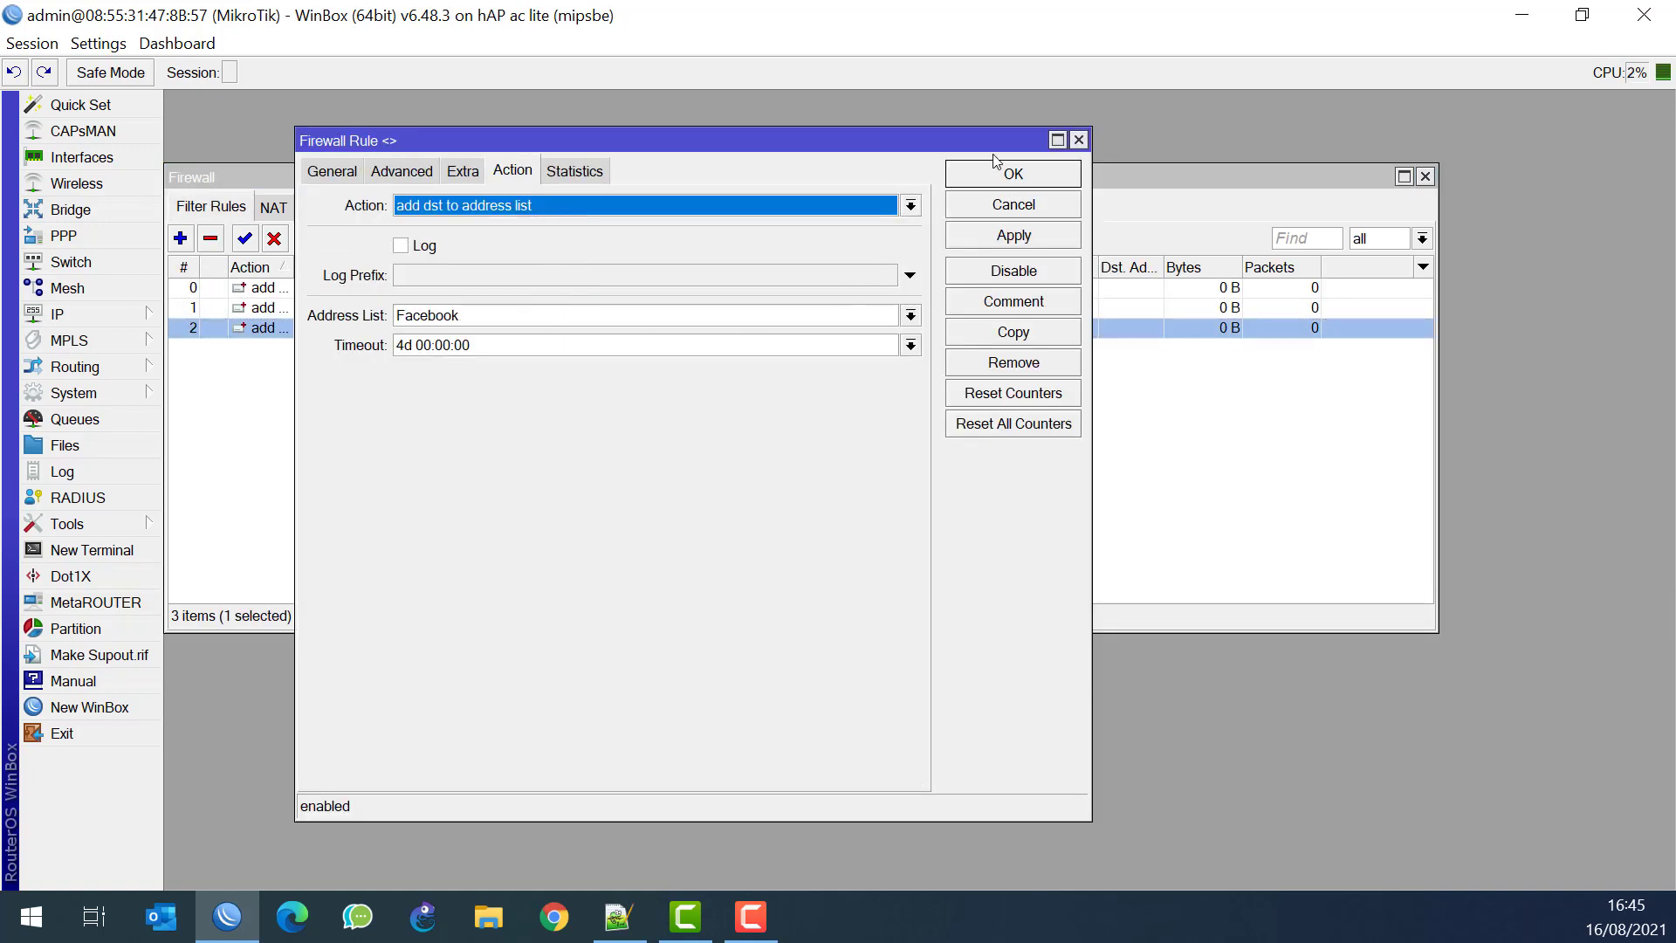
click(1079, 140)
In Notepad++, select instagram.com in the first Instagram filter line of the script, and switch back to WinBox
key(alt+Tab)
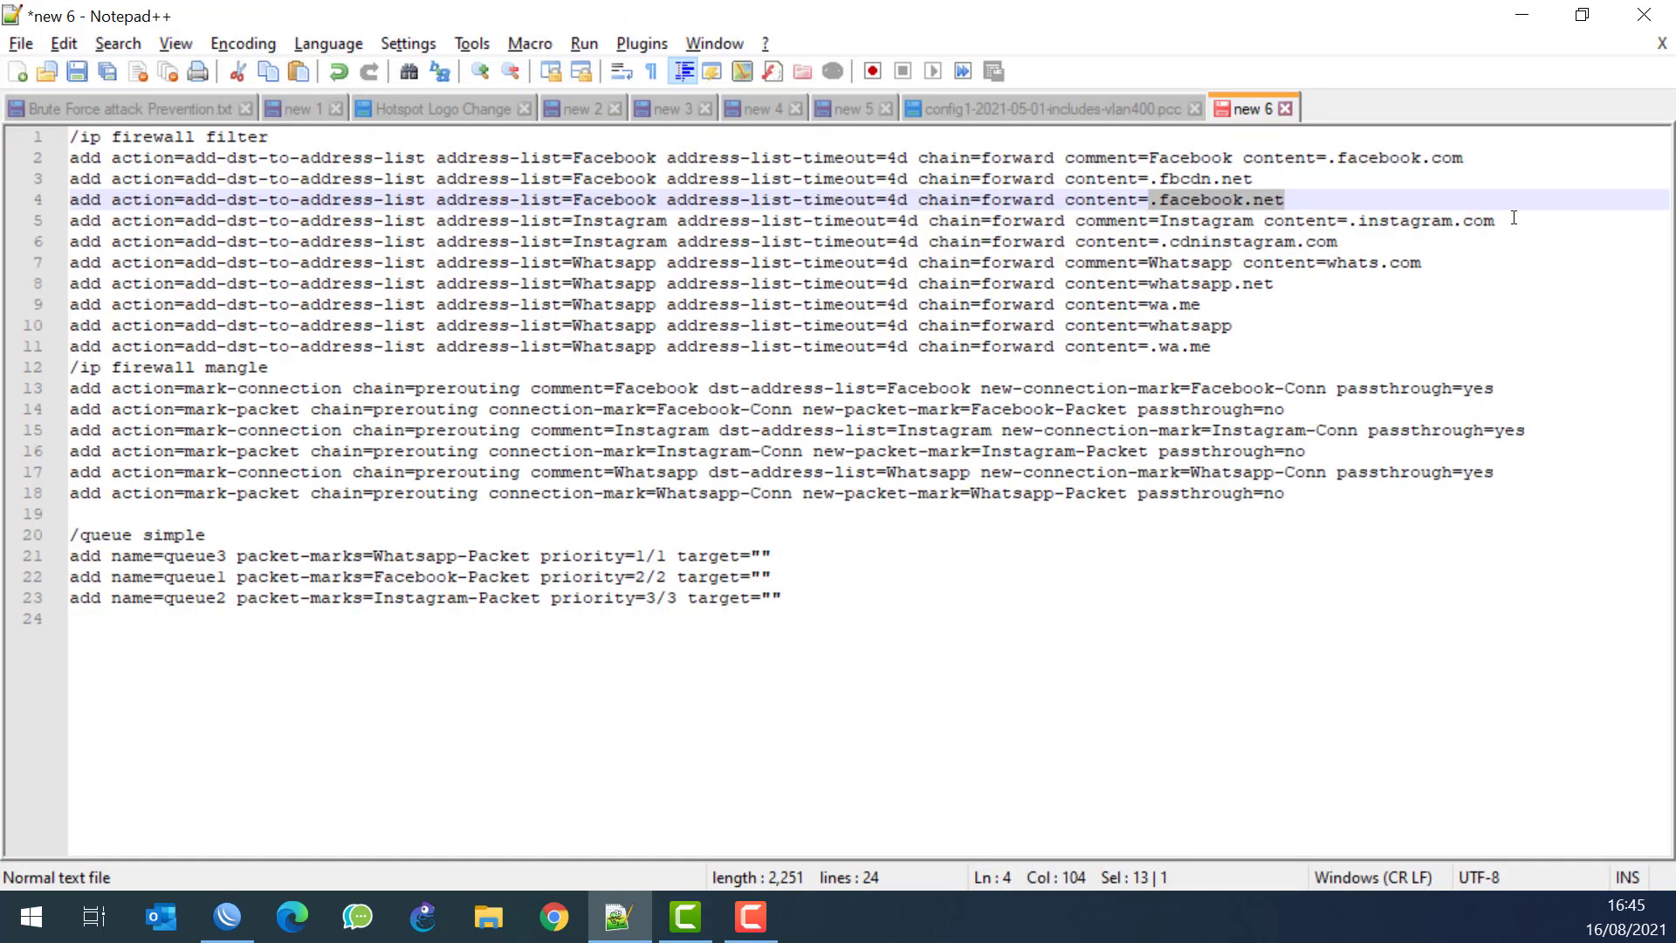
drag(1513, 219, 1360, 220)
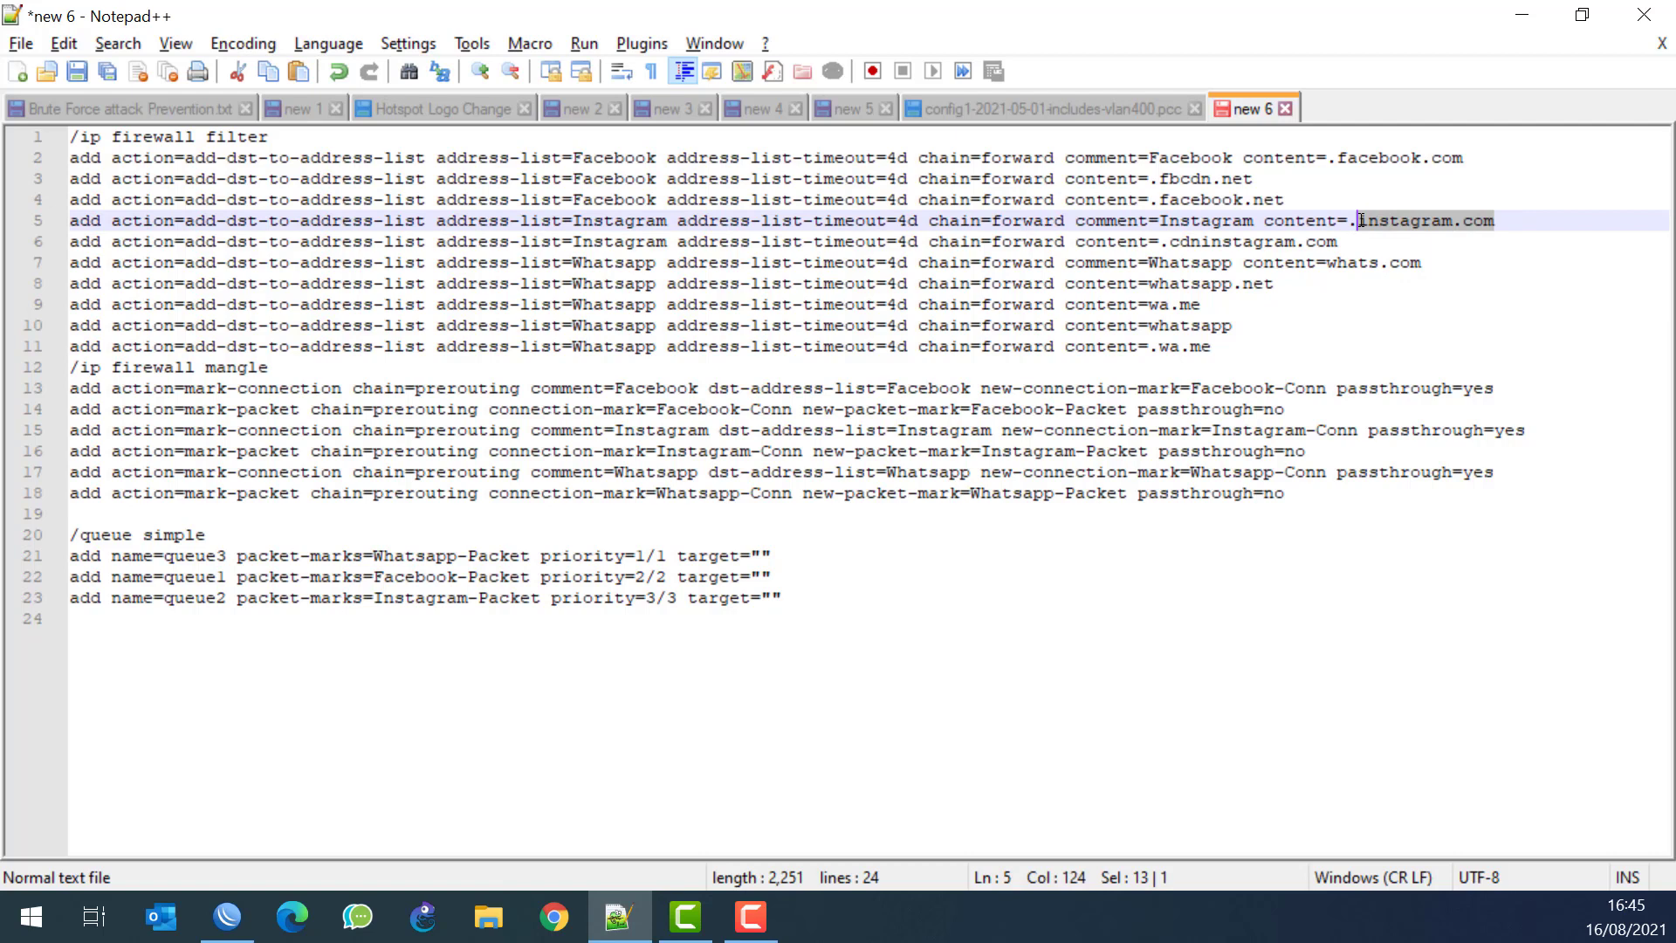
key(alt+Tab)
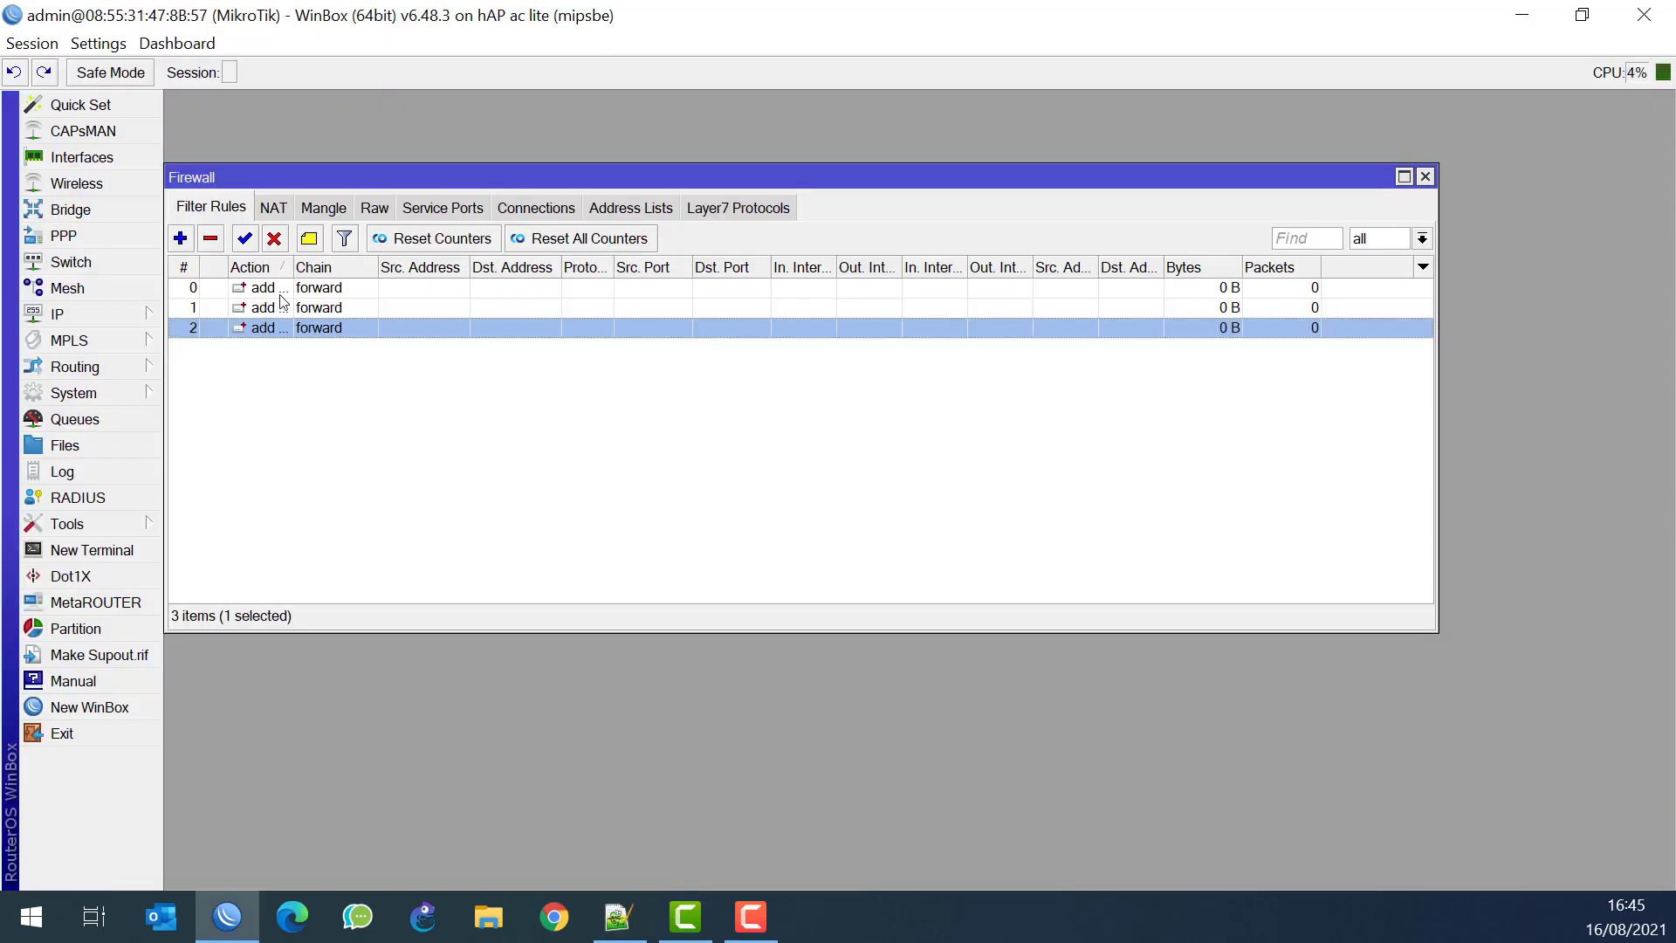
Add the comment Facebook to the first filter rule and save it
click(281, 302)
click(277, 294)
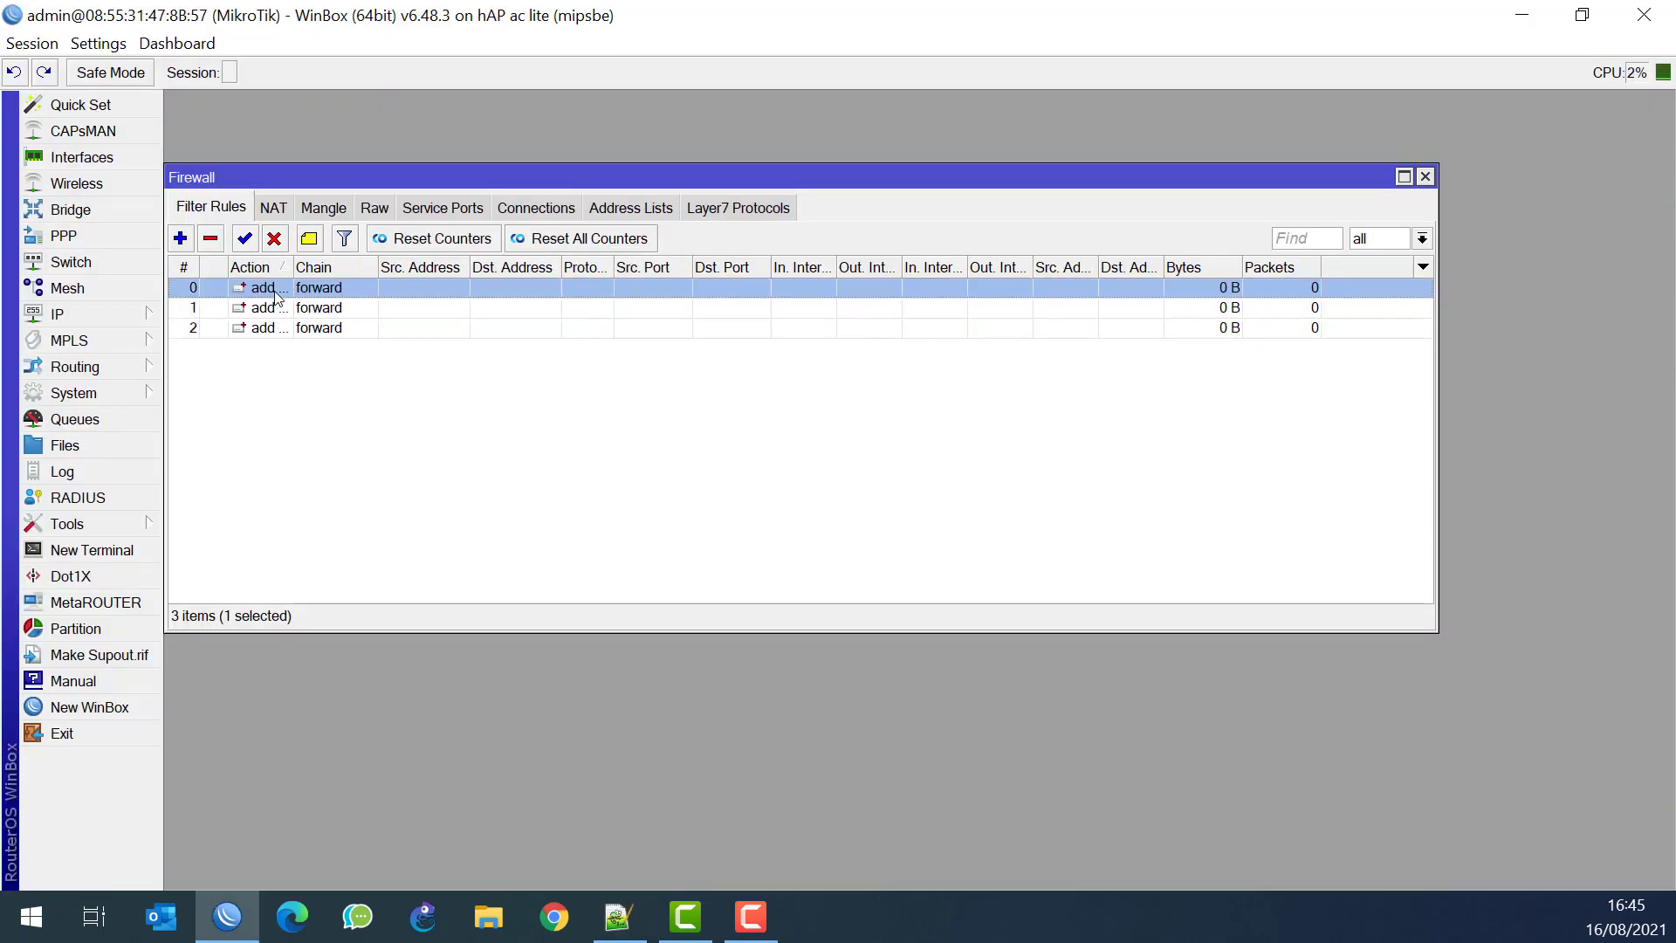
double_click(351, 292)
click(1047, 302)
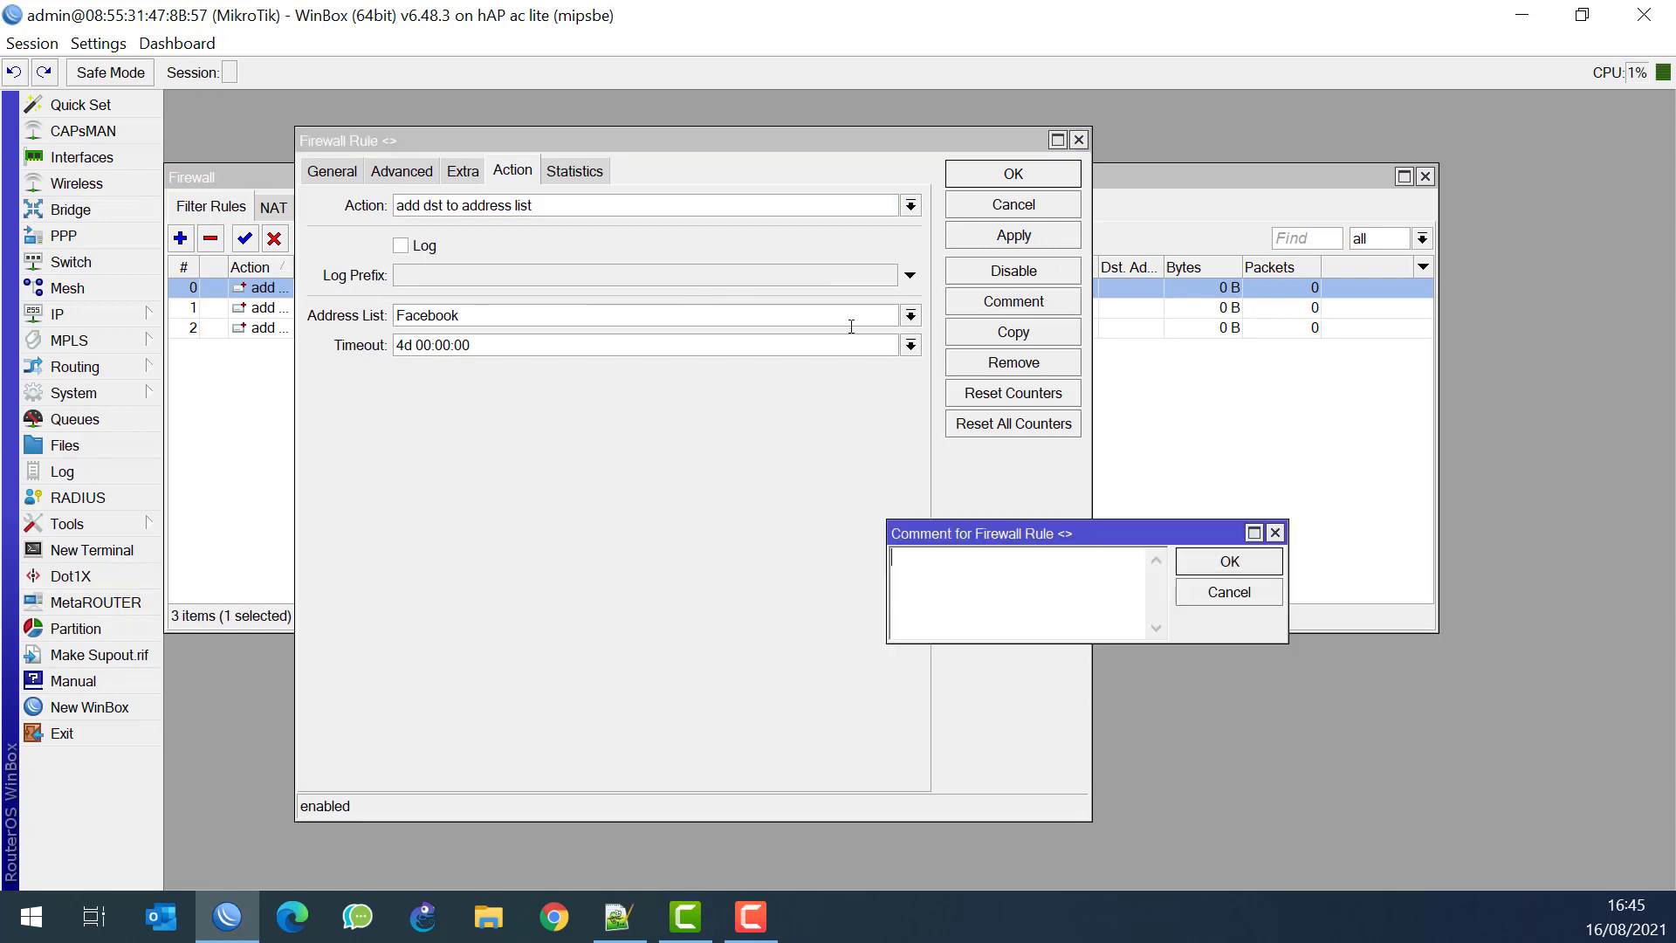
text(Facebbok)
key(BackSpace)
key(BackSpace)
text(ook)
key(Return)
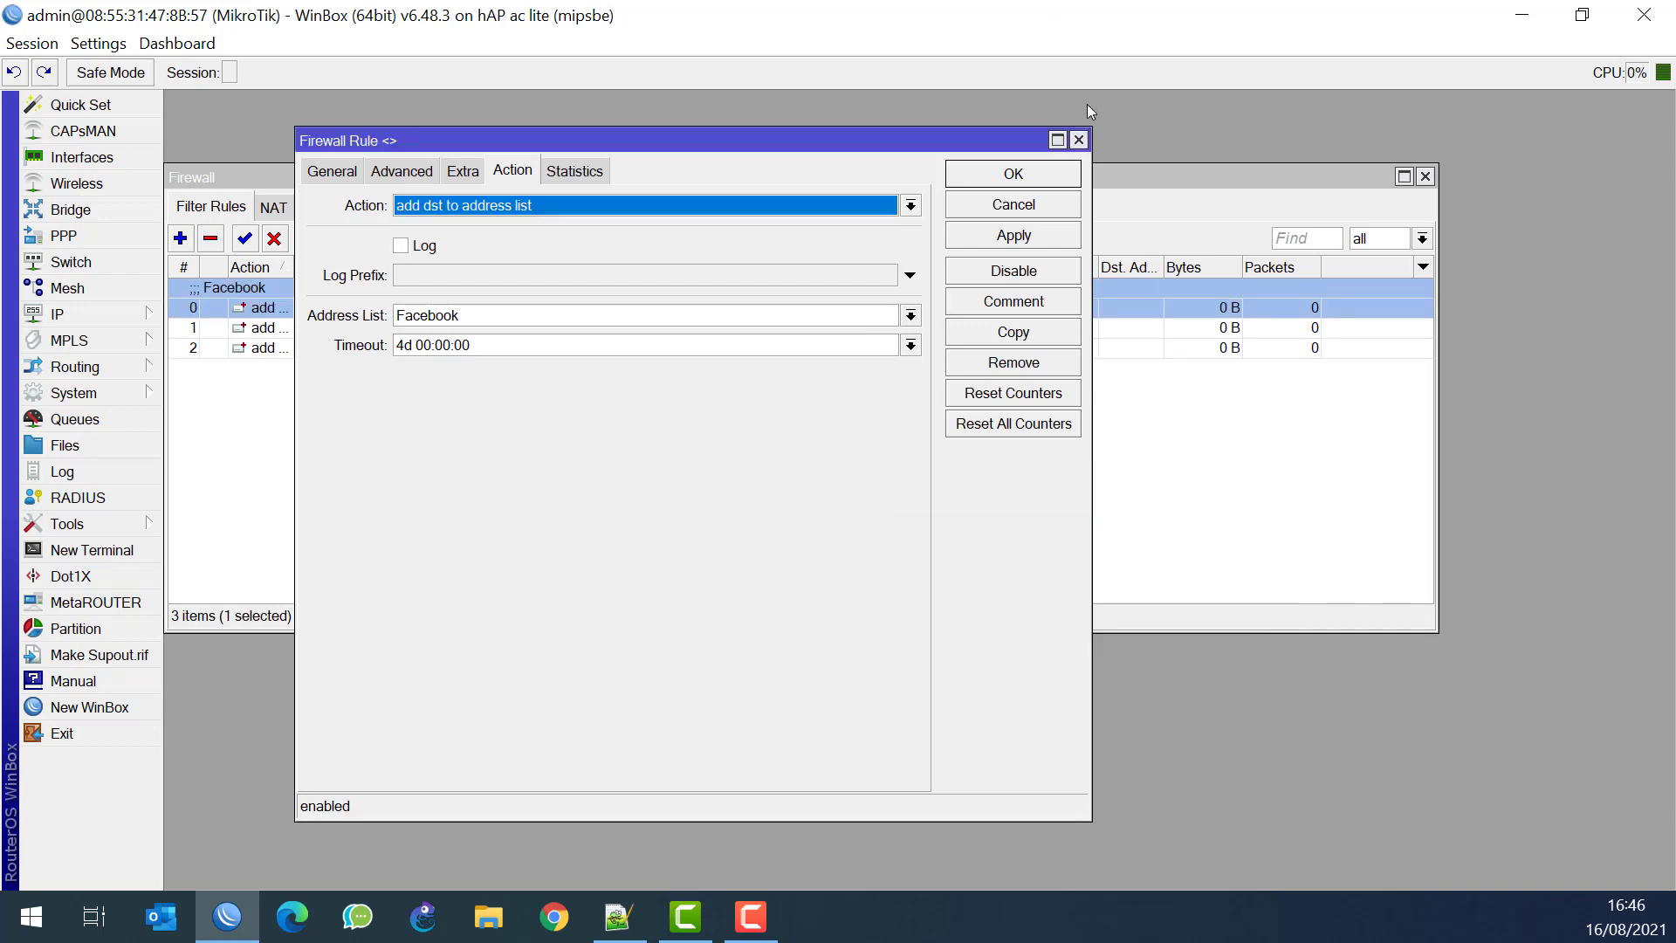
click(1058, 172)
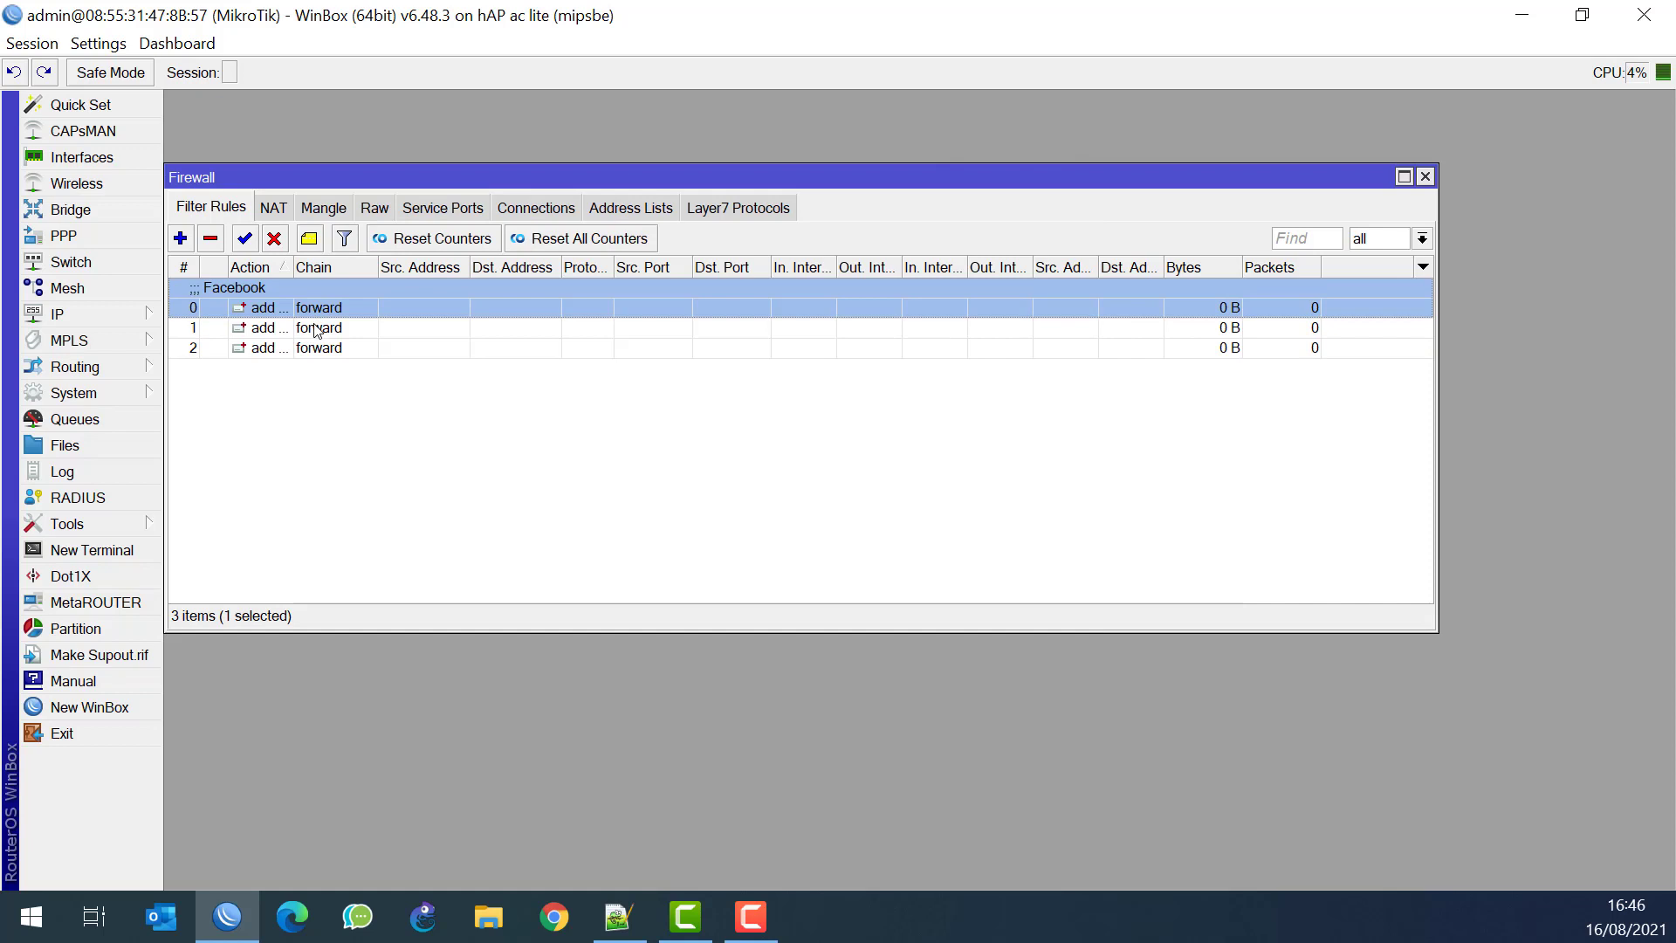
Duplicate the last Facebook filter rule, and copy the content value instagram.com from the script in Notepad++
double_click(321, 347)
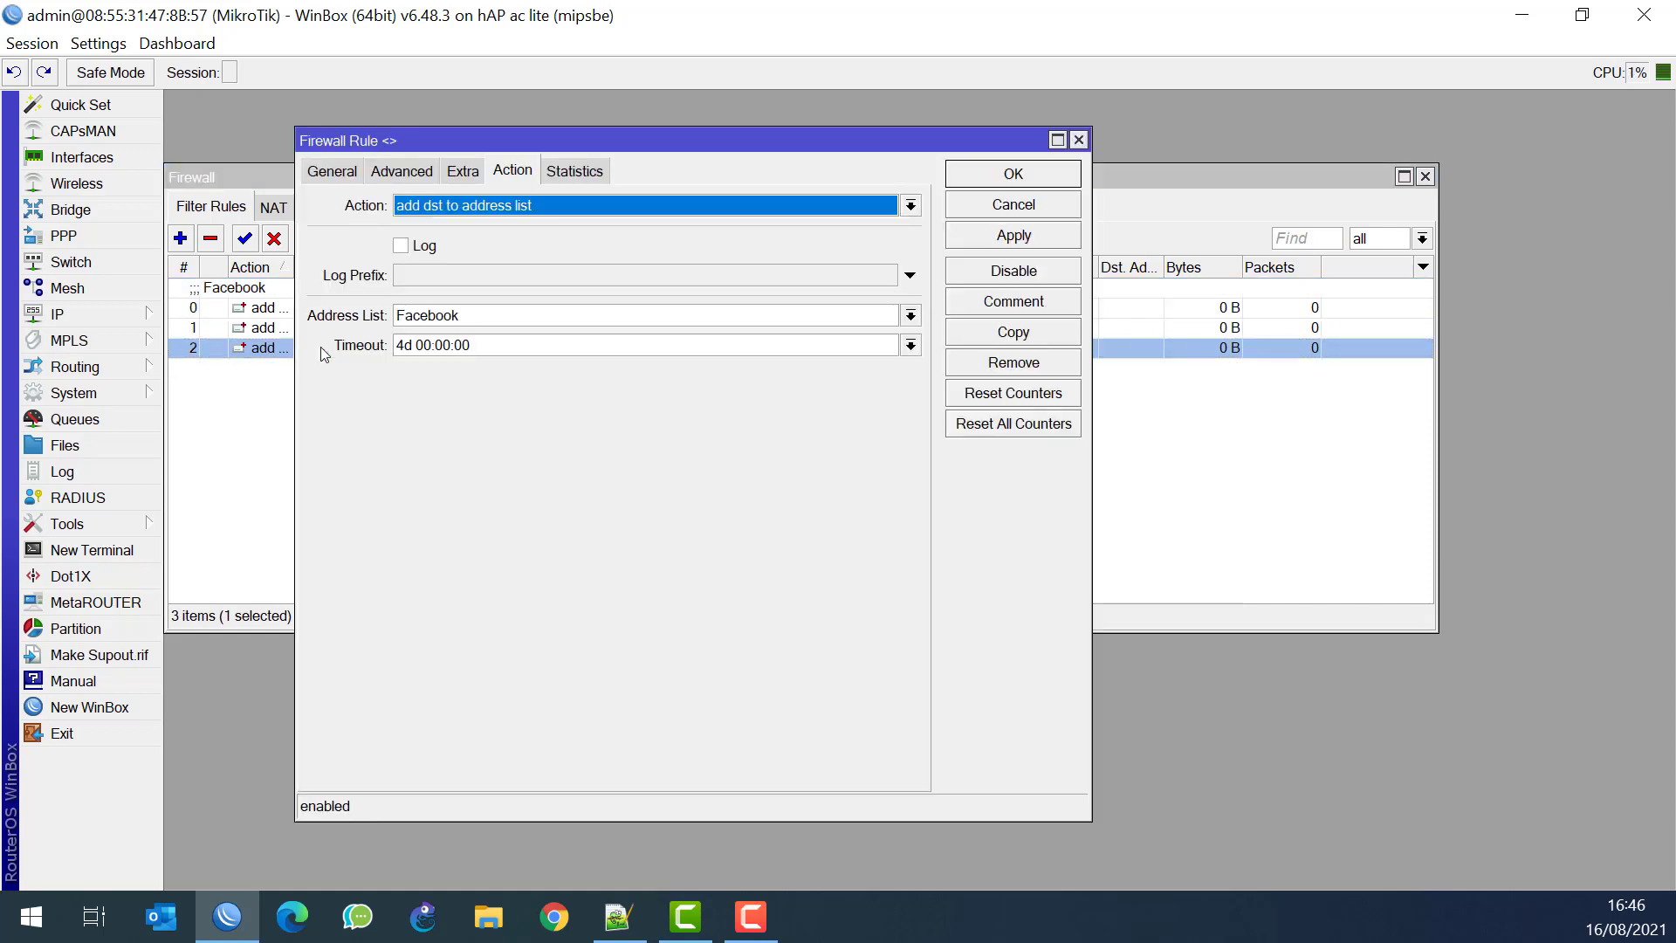
click(1028, 338)
click(362, 191)
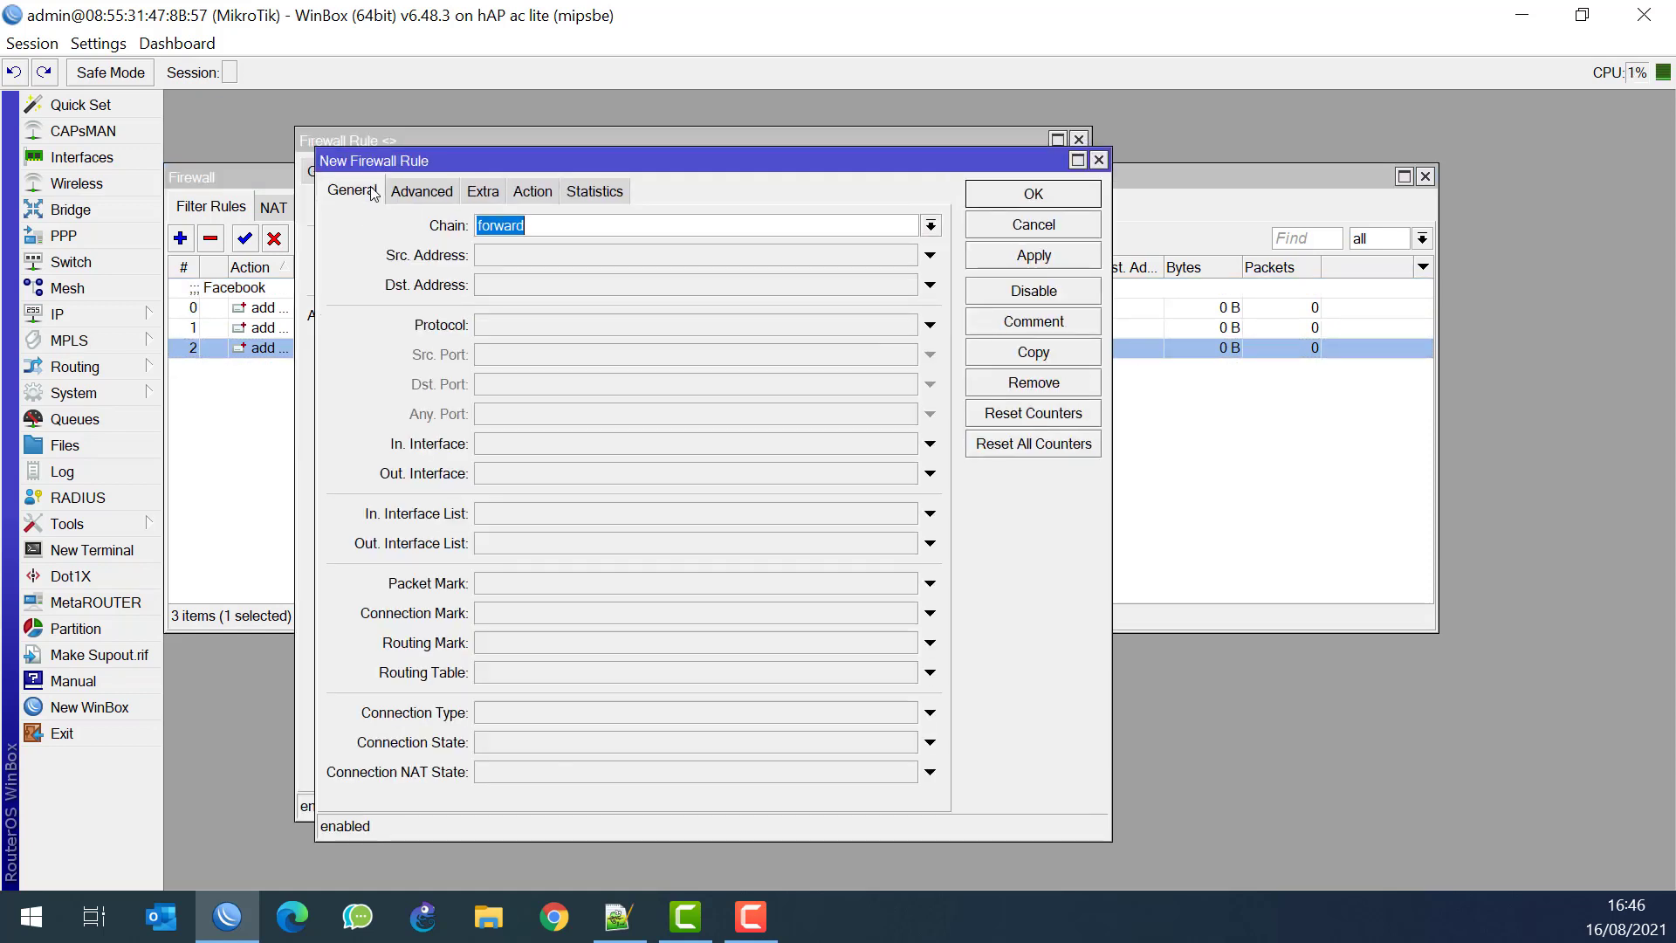
click(422, 192)
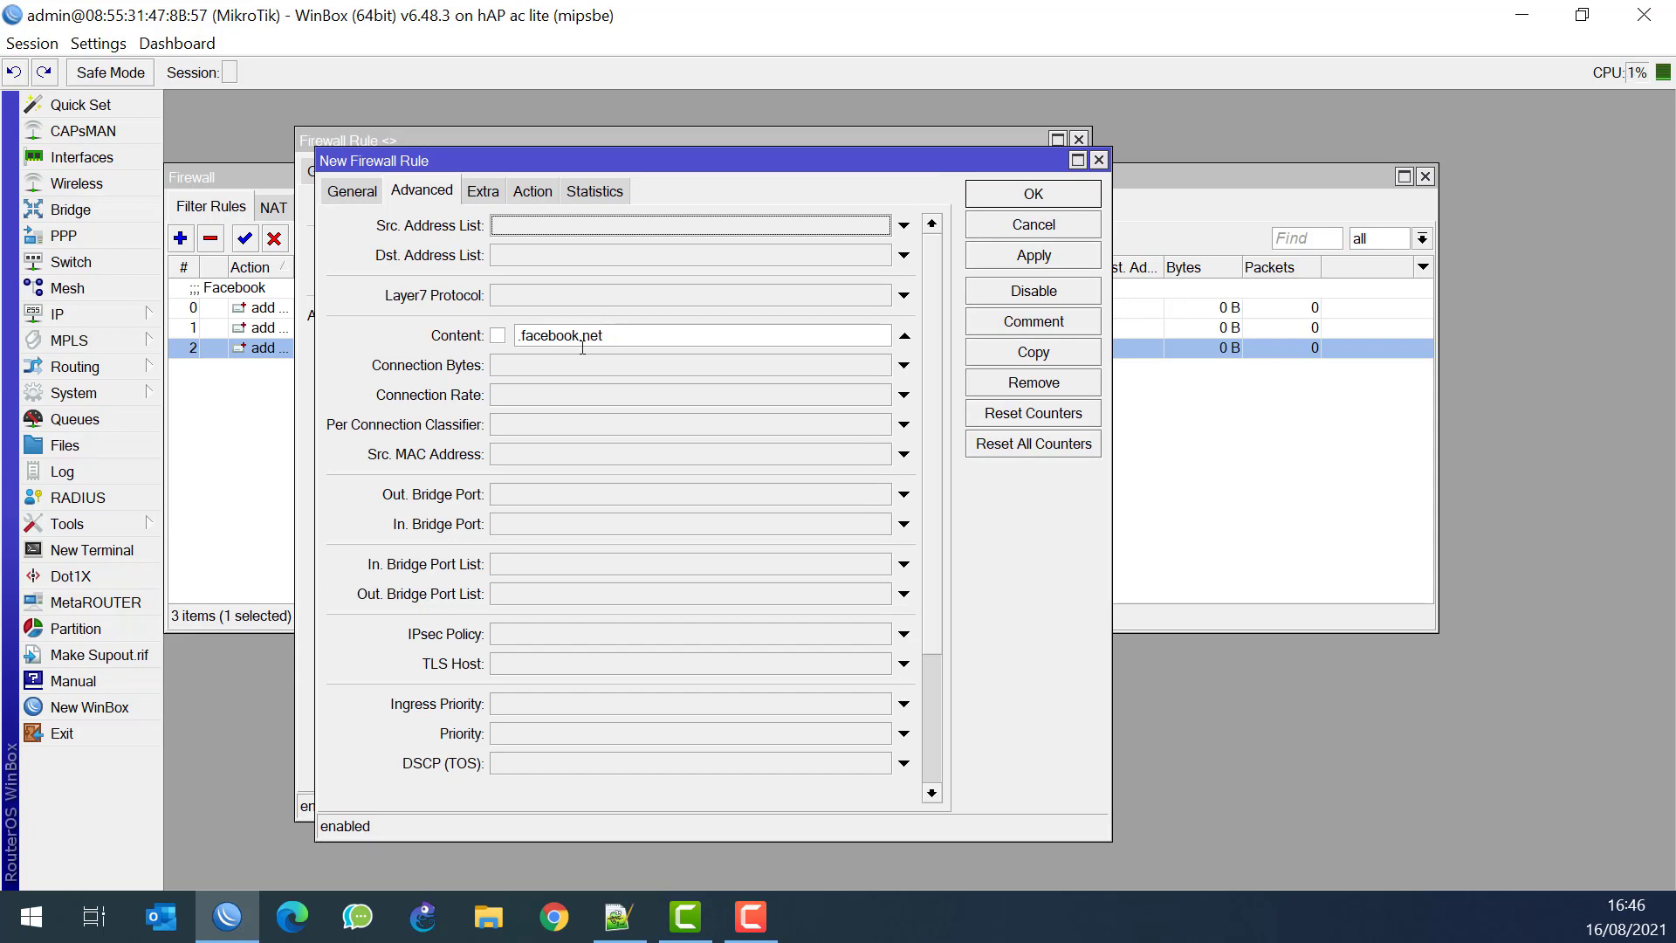
key(alt+Tab)
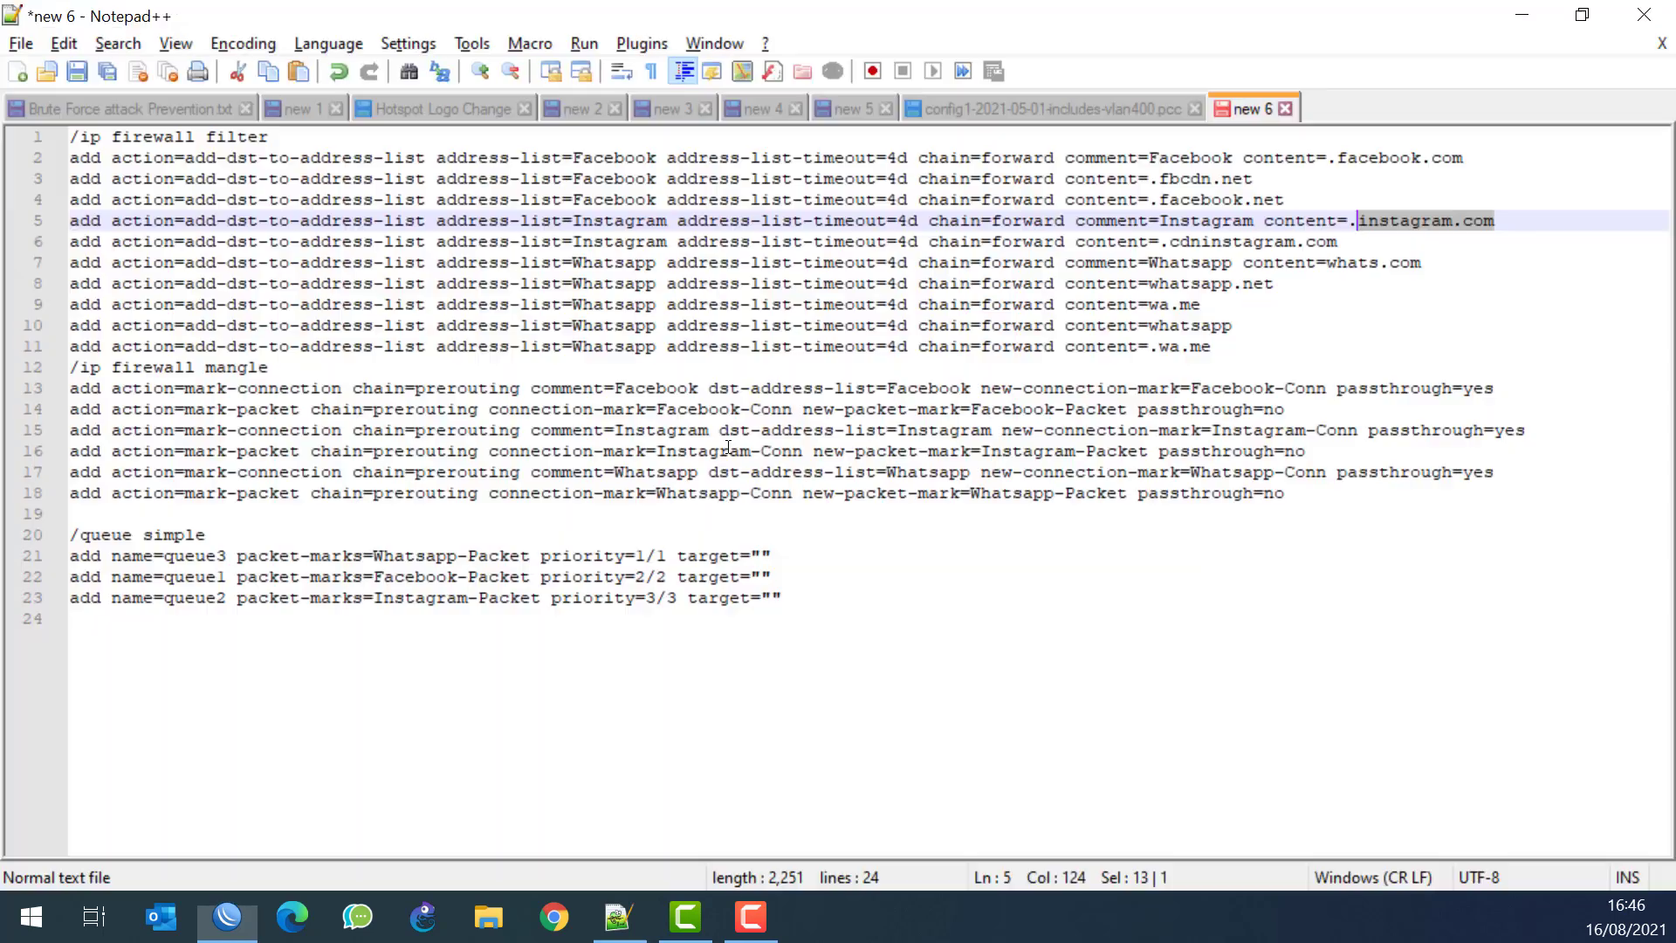
right_click(1402, 212)
click(1475, 258)
Back in WinBox, set the duplicate rule's Content to instagram.com and its Address List to Instagram
key(alt+Tab)
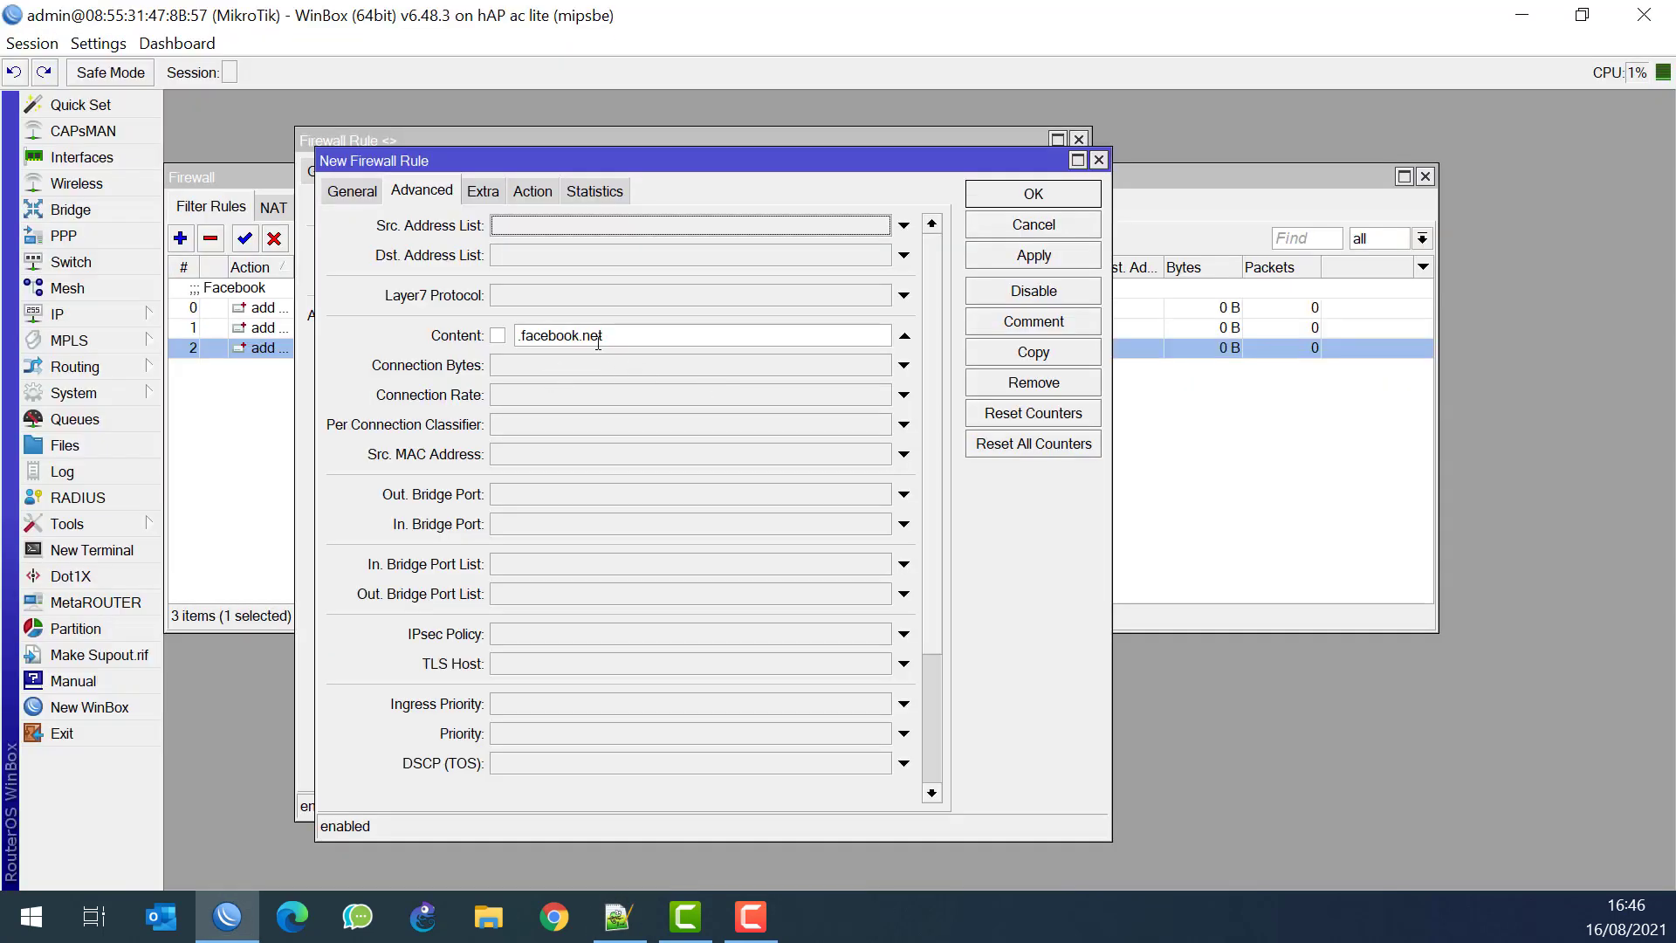
triple_click(598, 342)
key(ctrl+v)
click(533, 191)
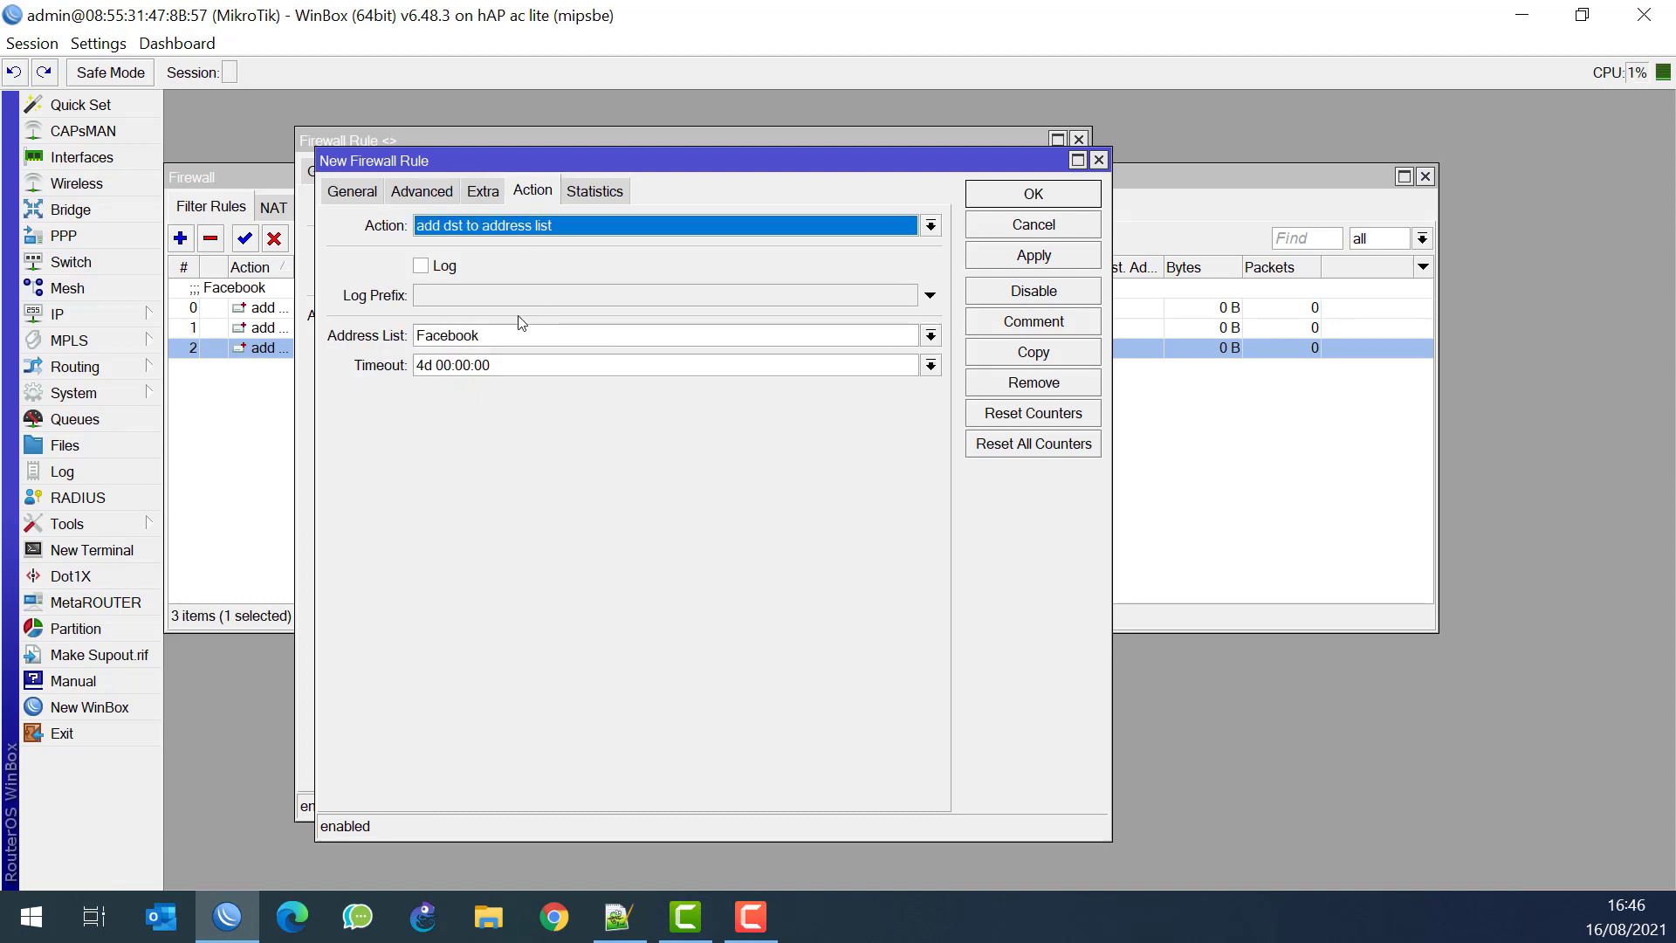
drag(513, 336, 328, 347)
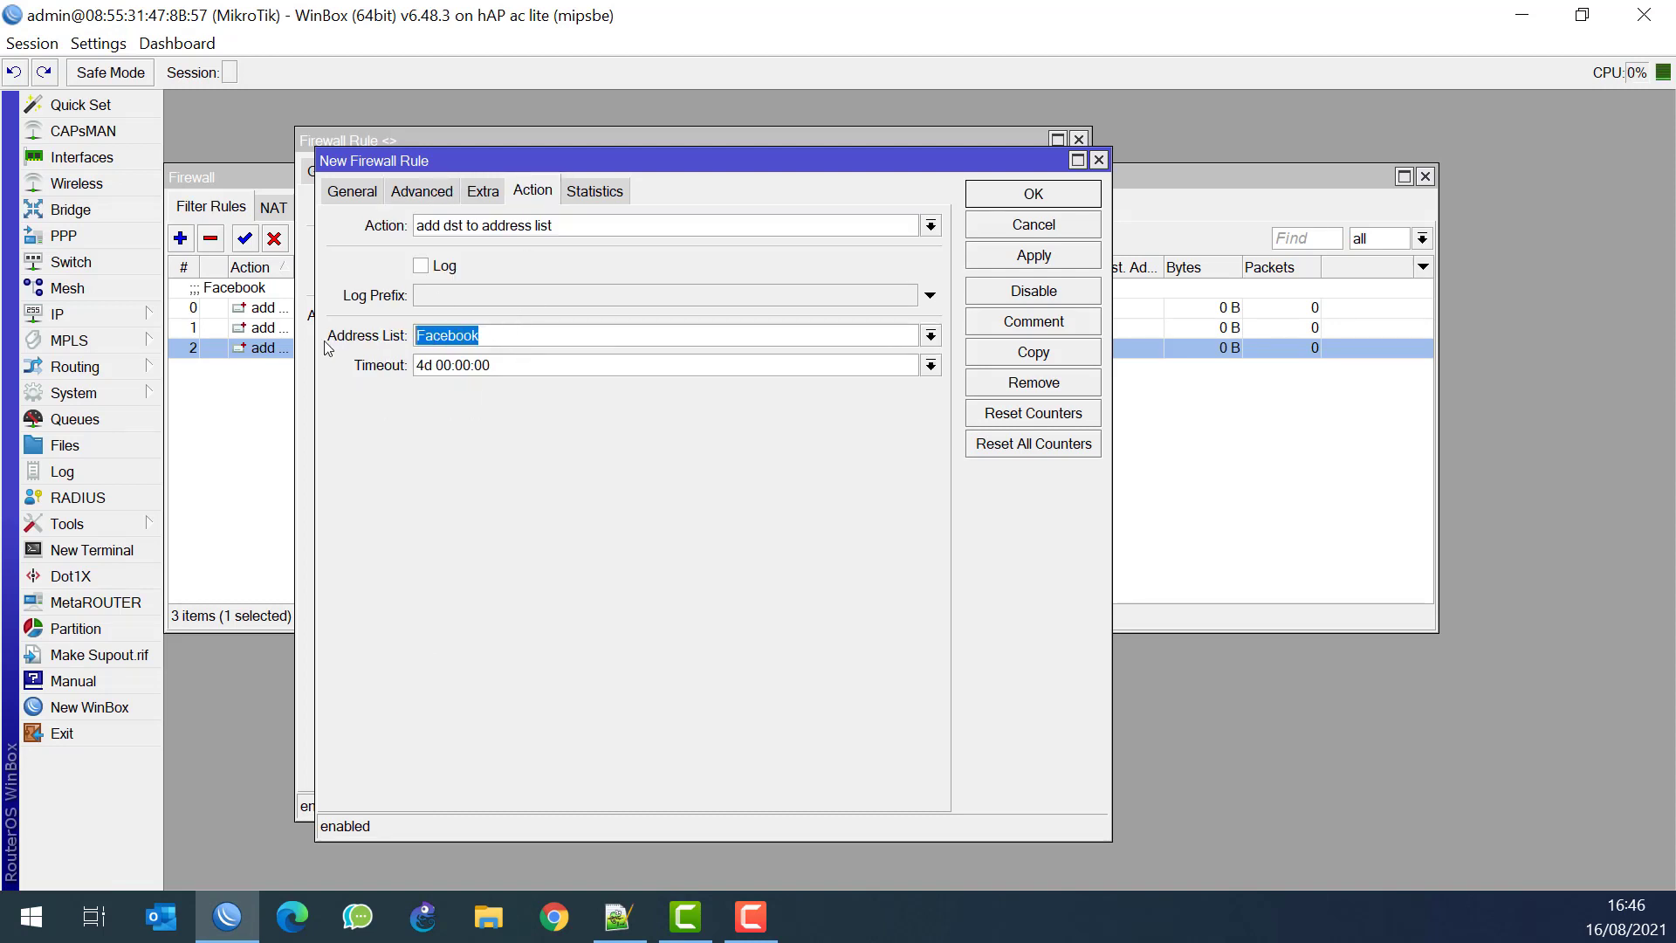
text(Instagramm)
key(BackSpace)
key(BackSpace)
text(m)
Add the comment Instagram to the new rule, save it, and close the original Facebook rule
key(ctrl+a)
click(1050, 321)
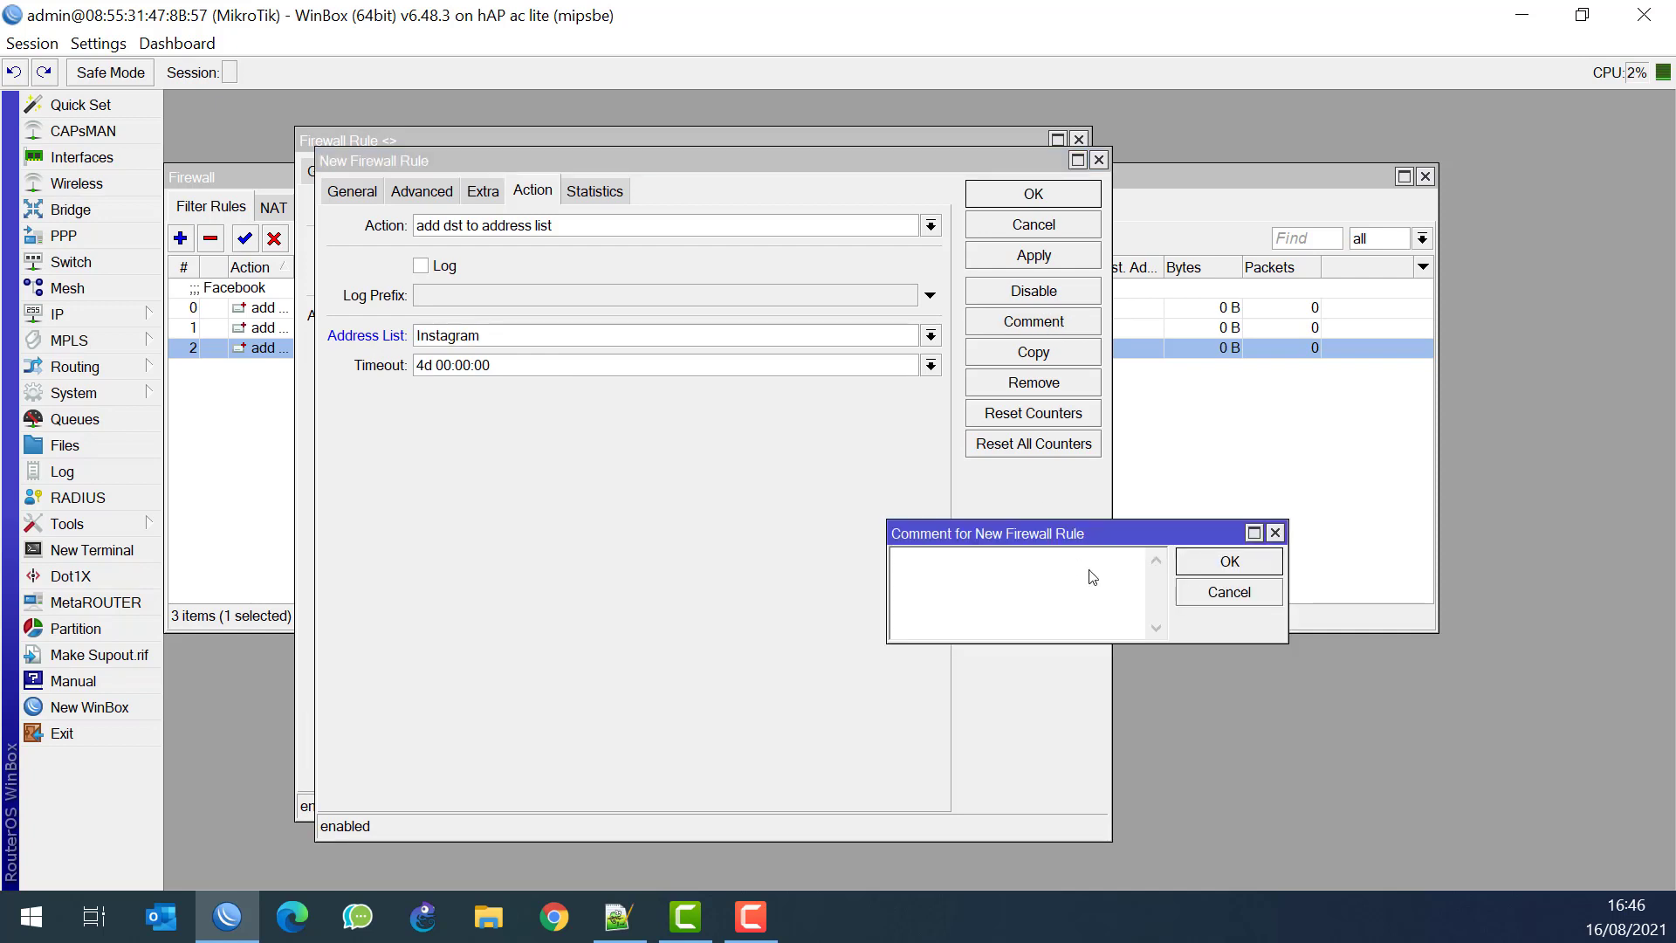
key(ctrl+v)
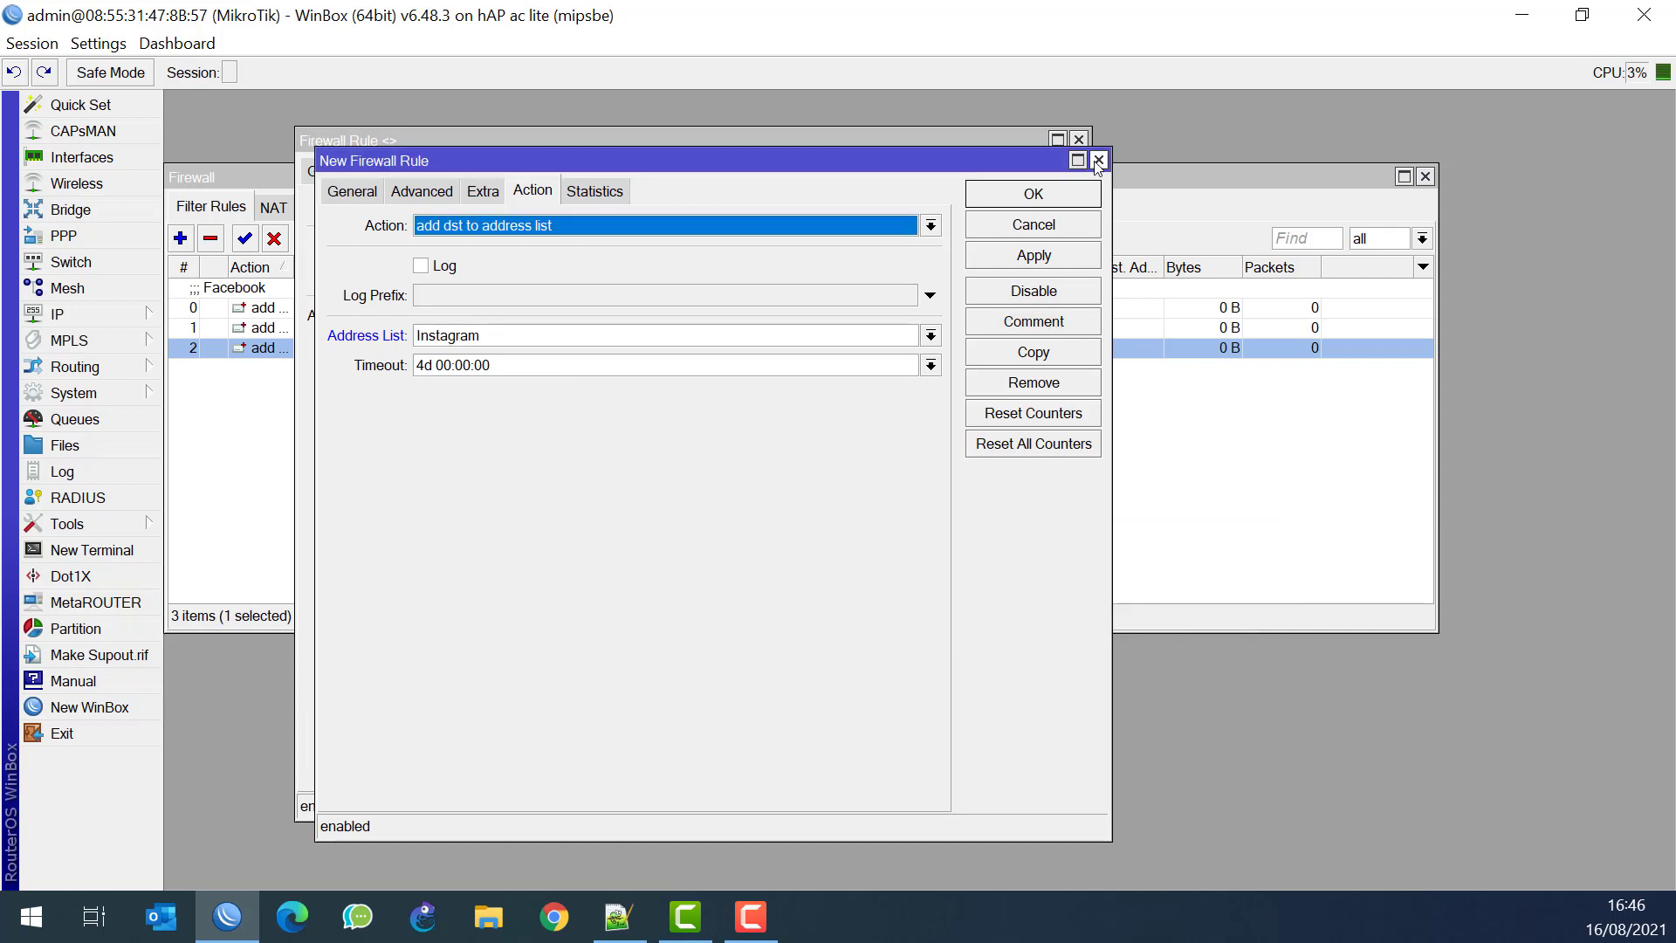
click(1056, 194)
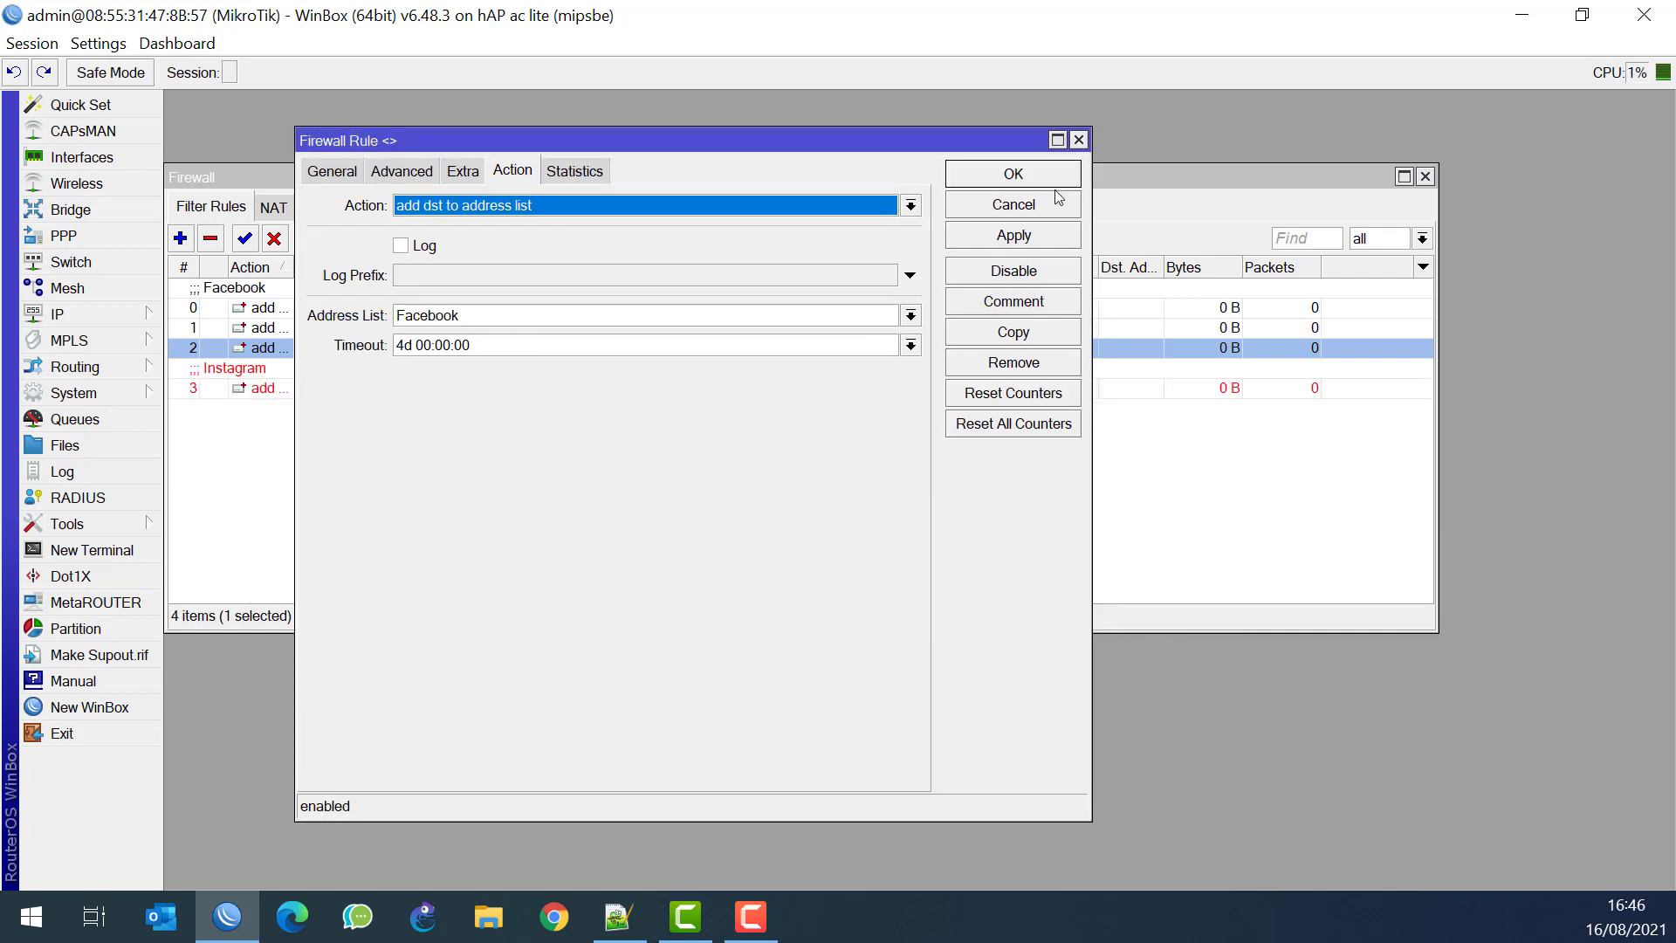
click(1078, 140)
Disable and re-enable the Instagram filter rule
click(288, 389)
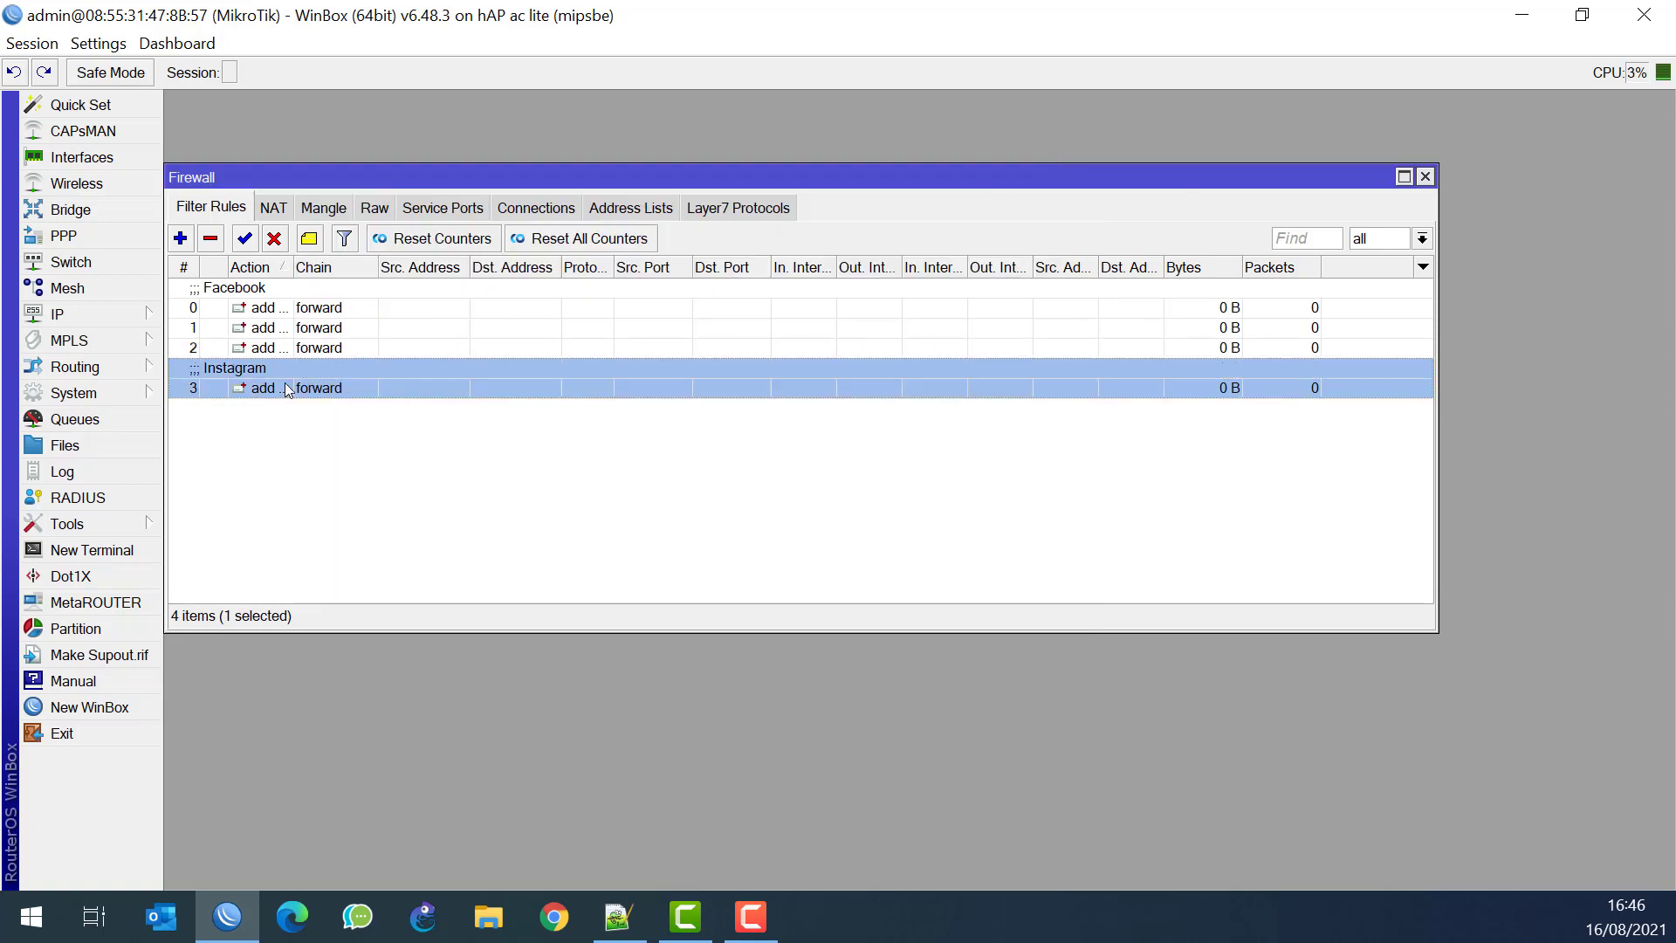
click(270, 238)
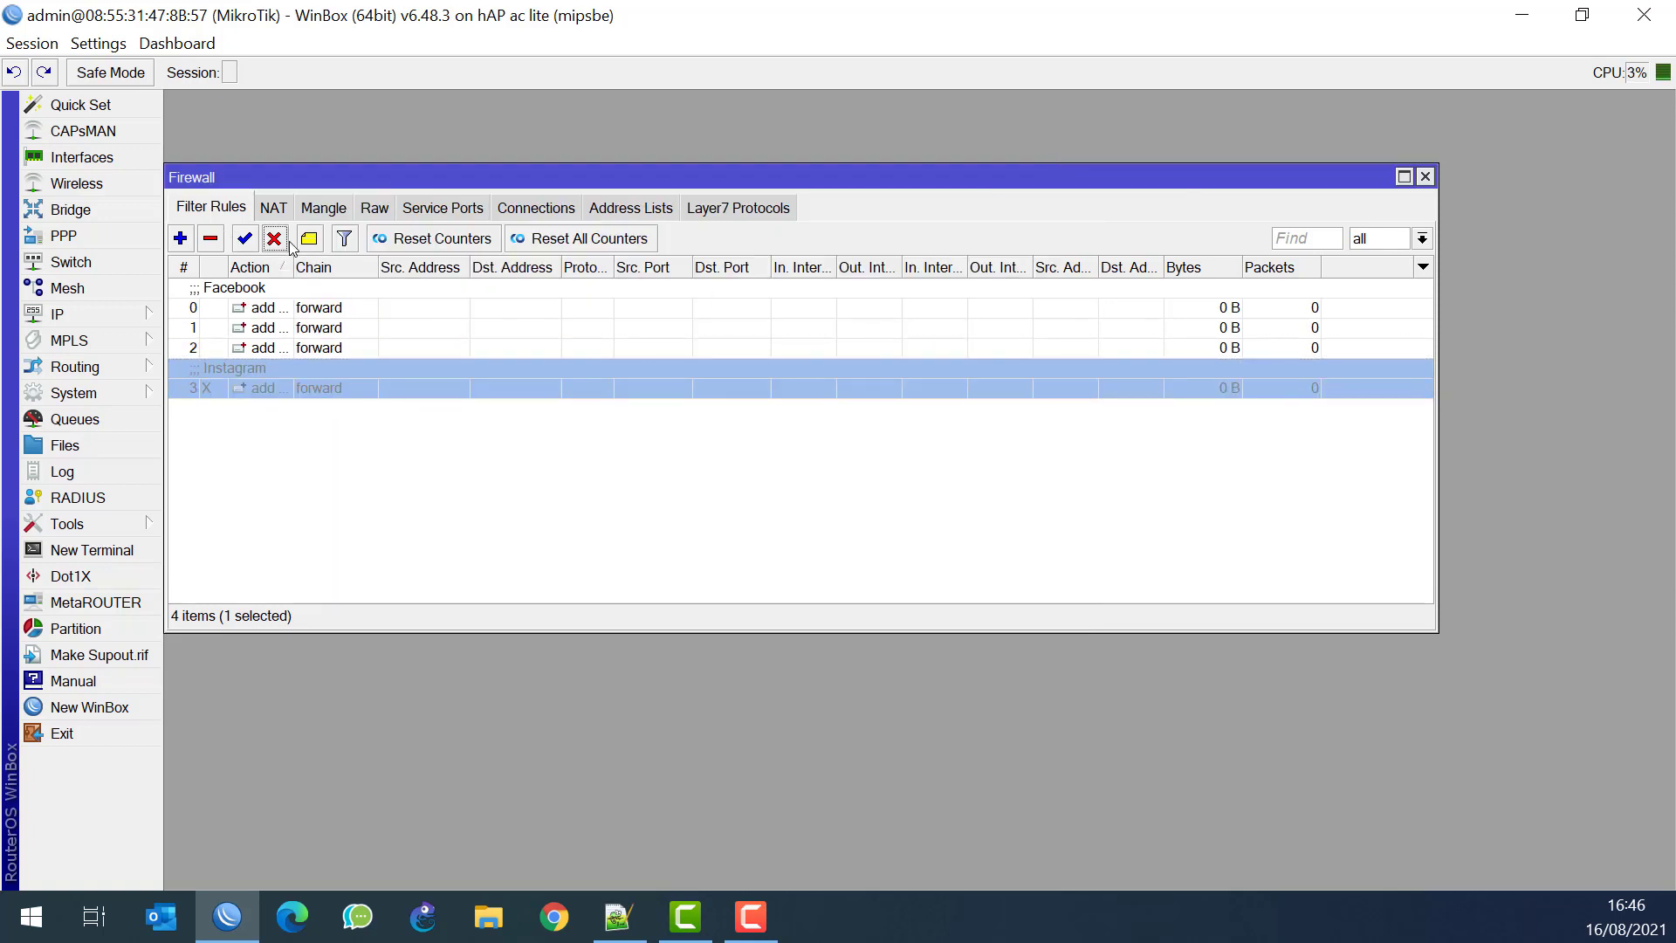
click(244, 239)
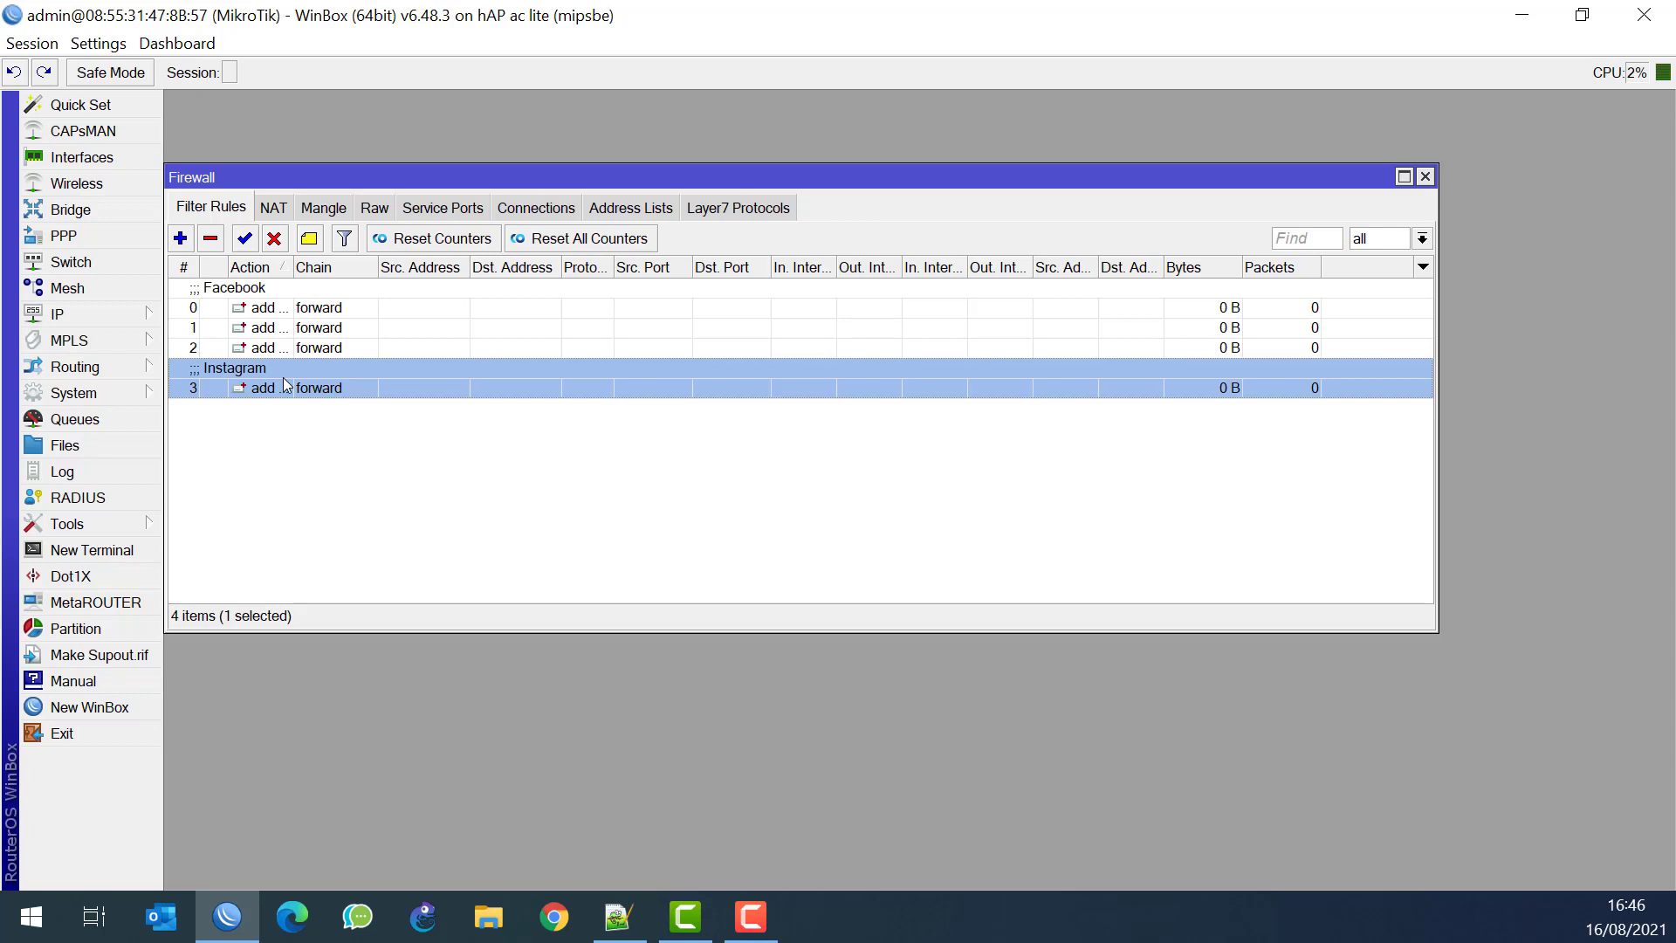
Duplicate the Instagram filter rule, and copy the content value .cdninstagram.com from the script in Notepad++
double_click(286, 385)
click(1048, 336)
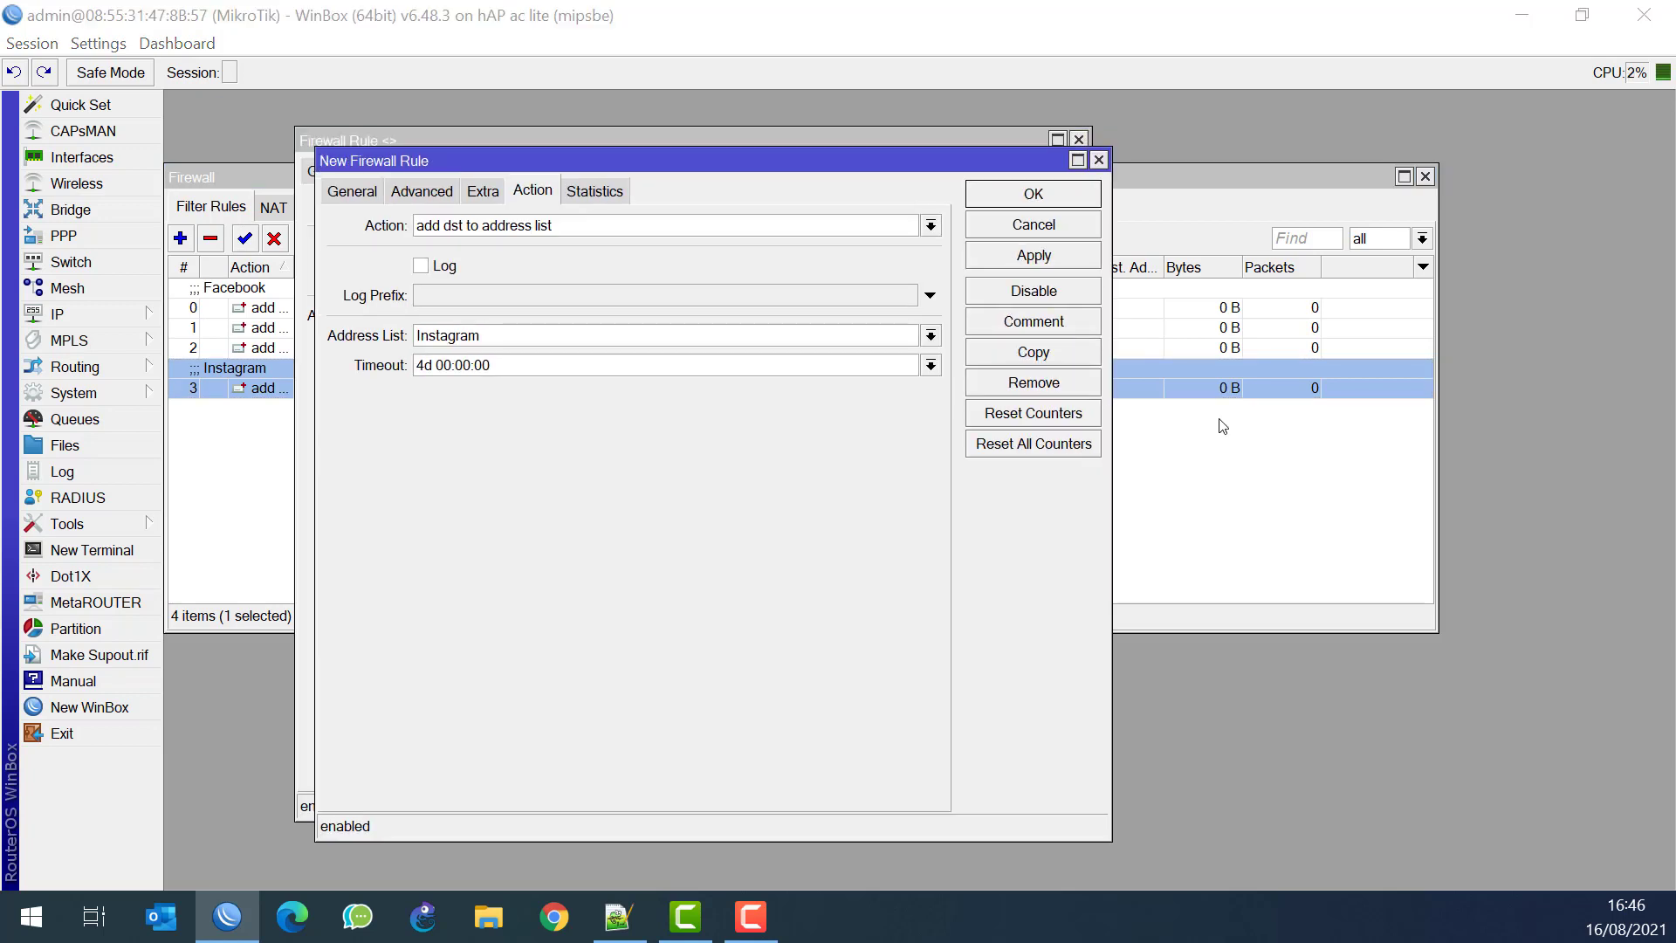
key(alt+Tab)
drag(1338, 242, 1163, 244)
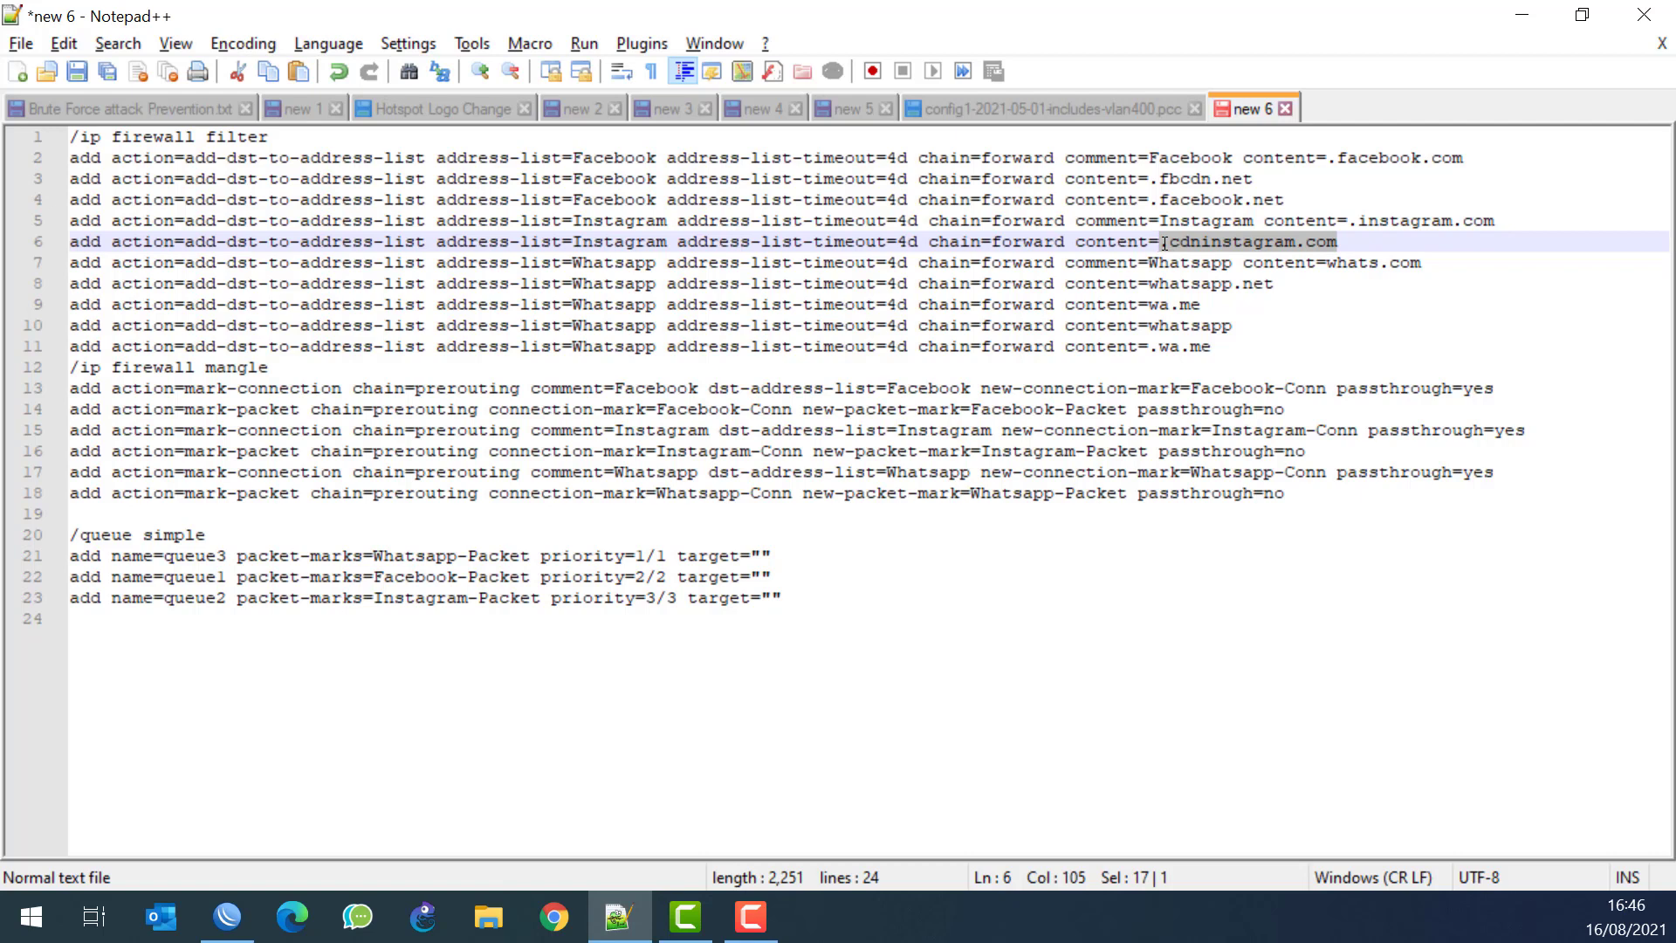
right_click(1211, 246)
click(1250, 281)
Return to WinBox, replace the duplicate rule's Content with .cdninstagram.com, check its other settings, and save and close both Instagram rules
key(alt+Tab)
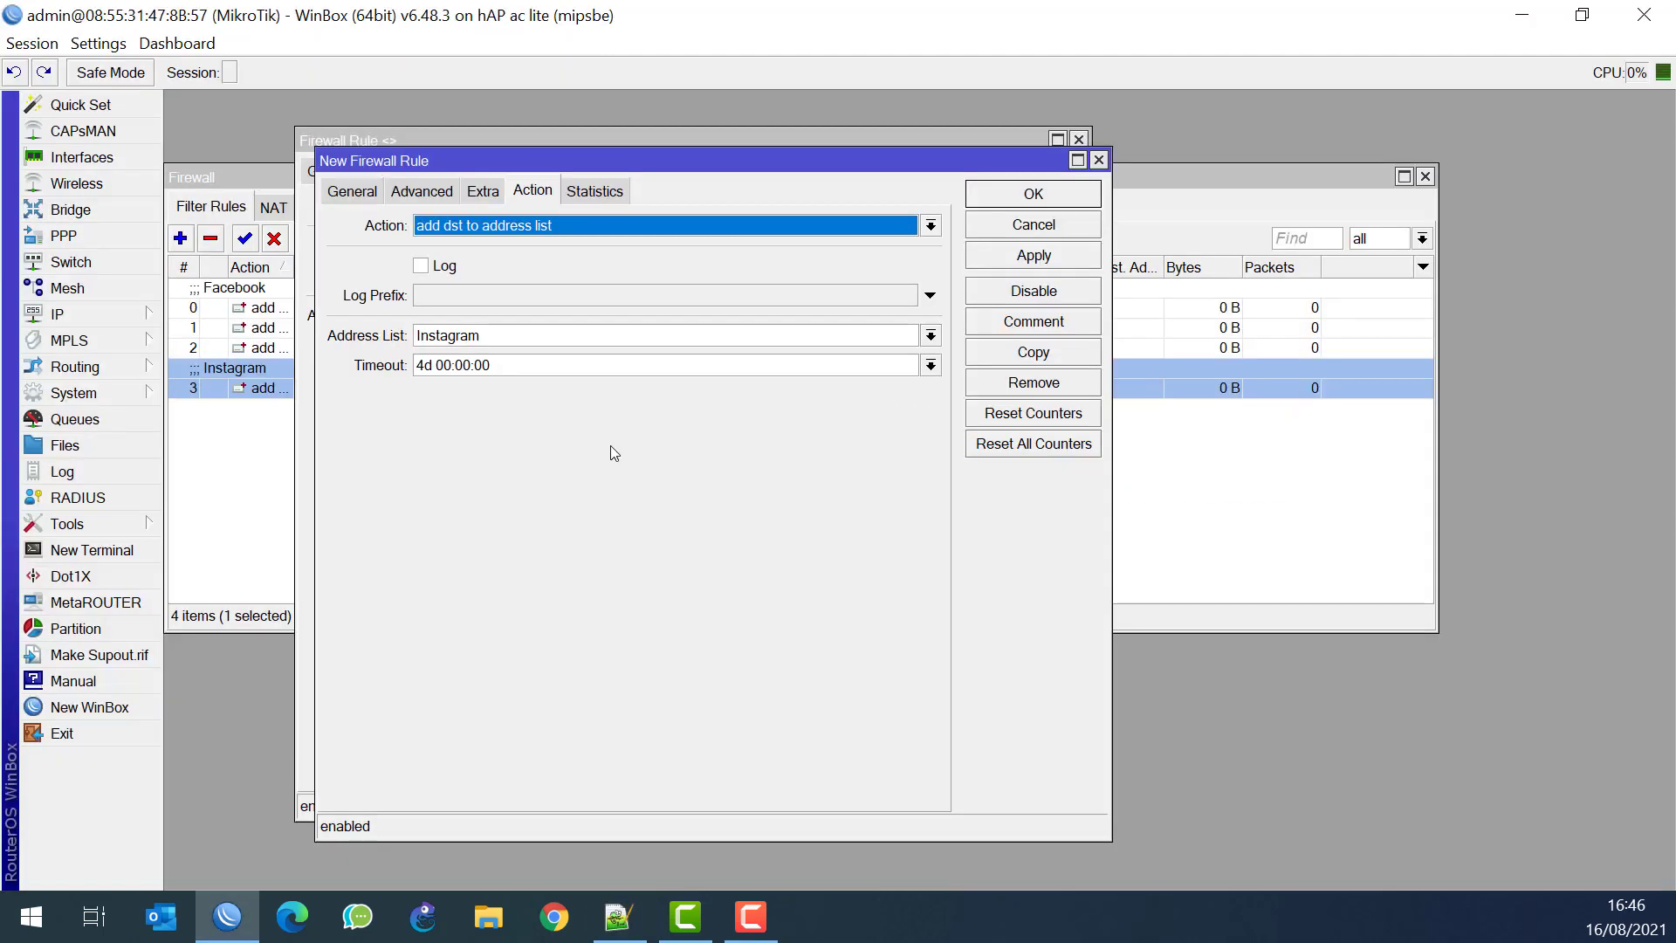
click(442, 193)
double_click(626, 346)
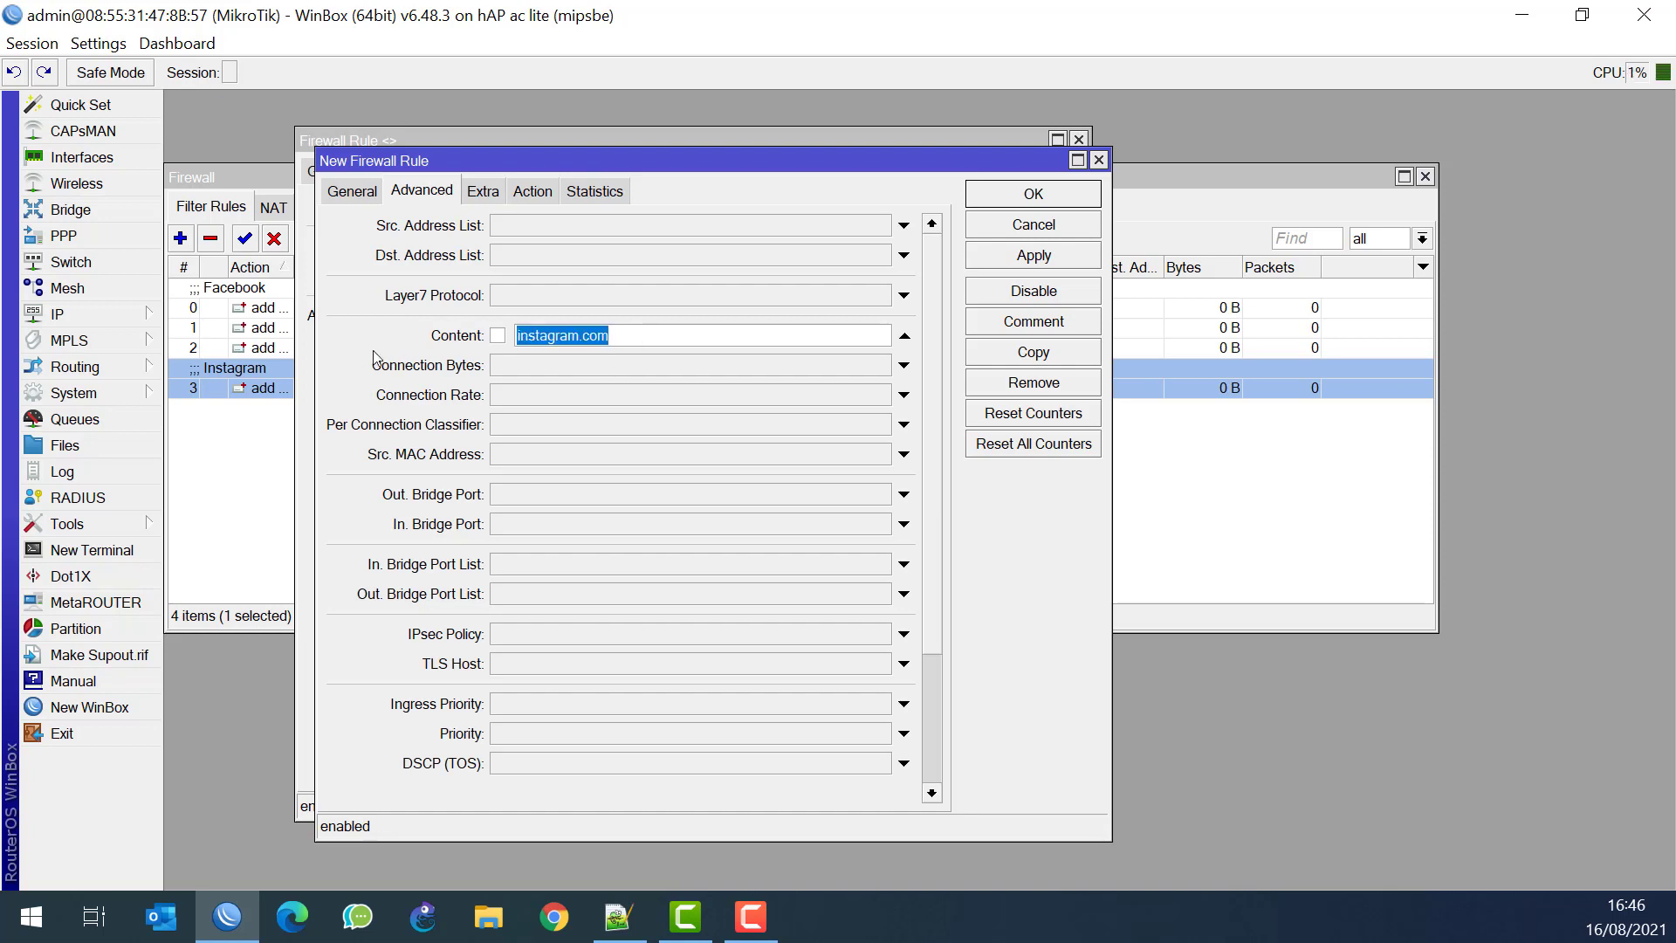
key(ctrl+v)
click(364, 197)
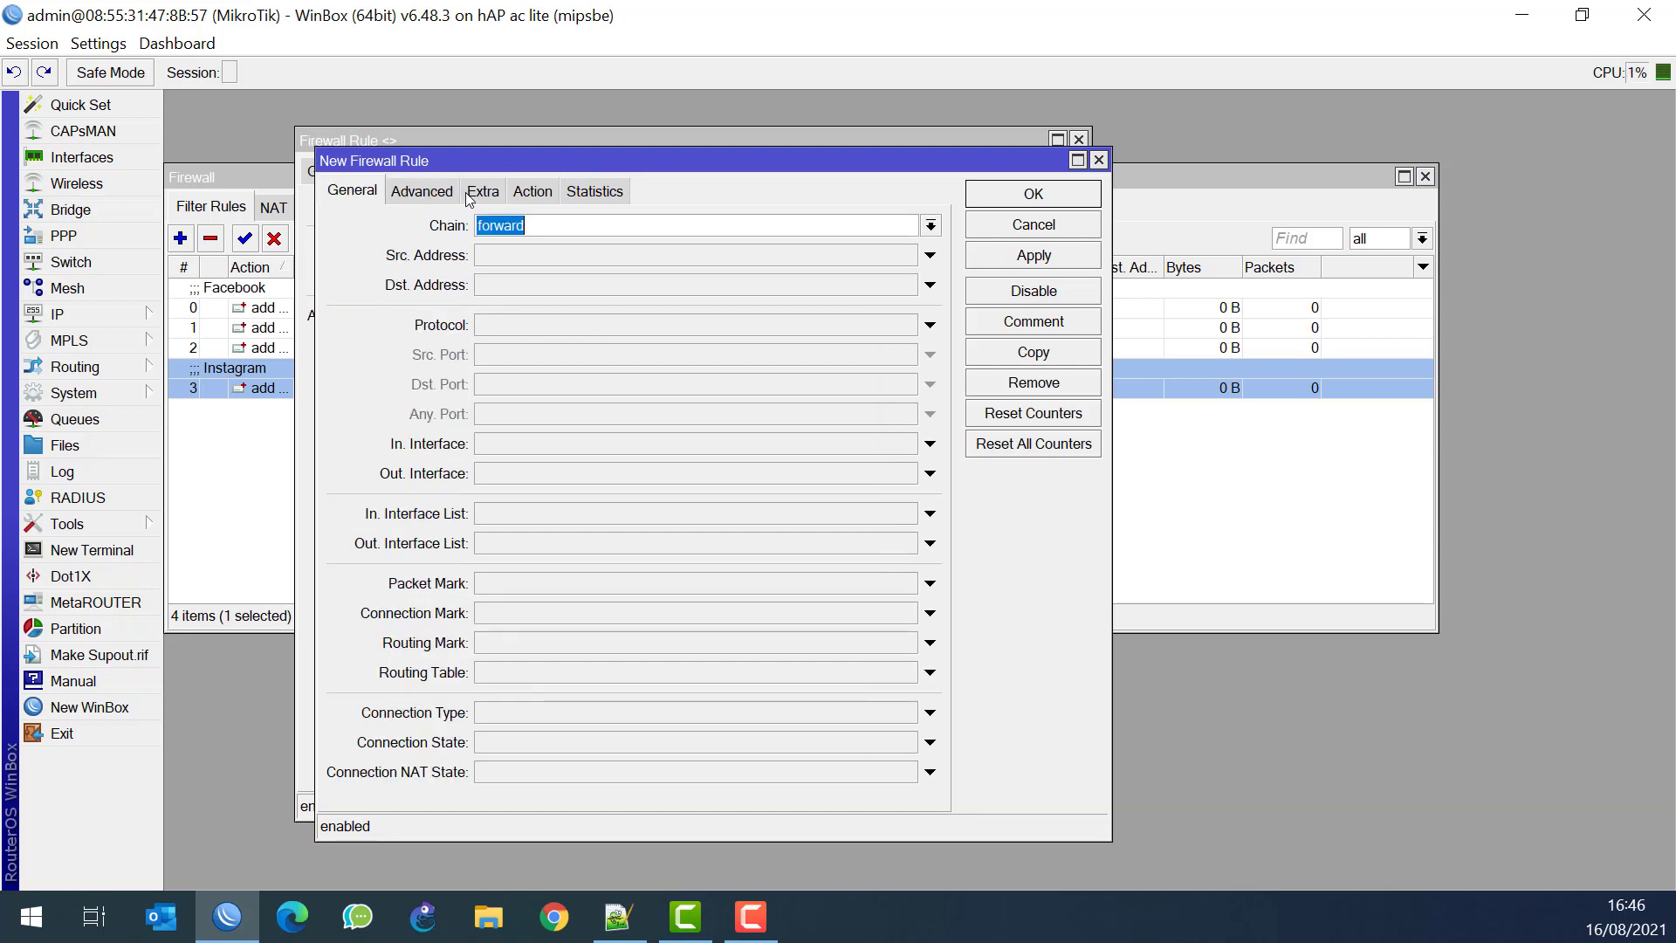
click(452, 193)
click(480, 192)
click(535, 191)
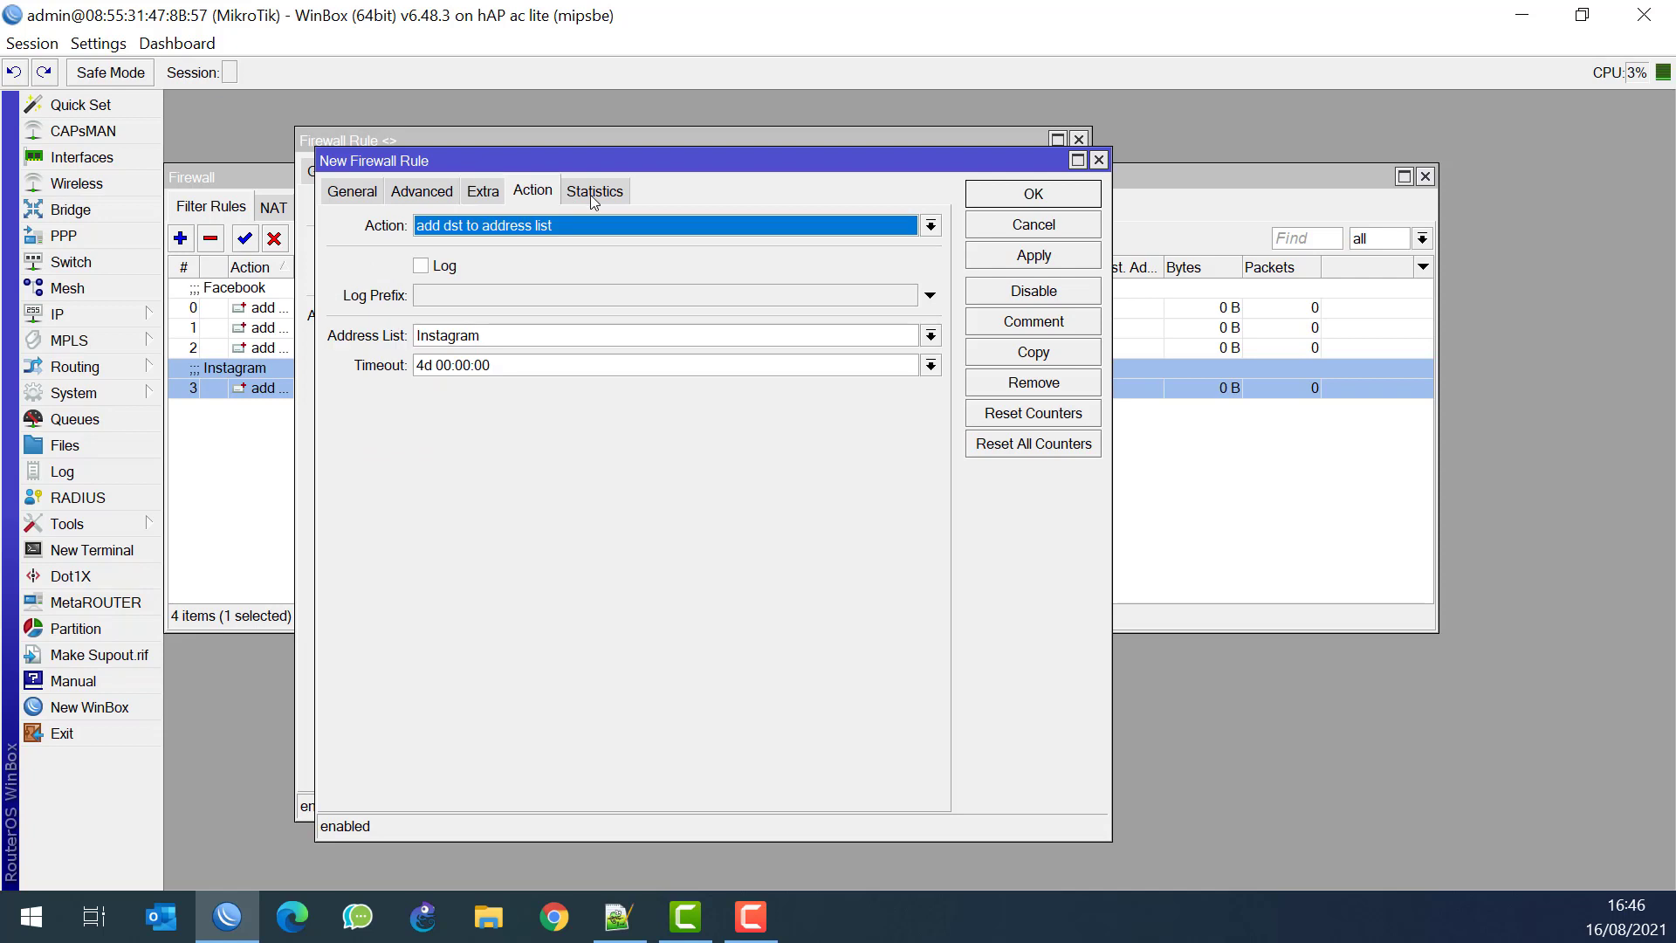
click(1033, 193)
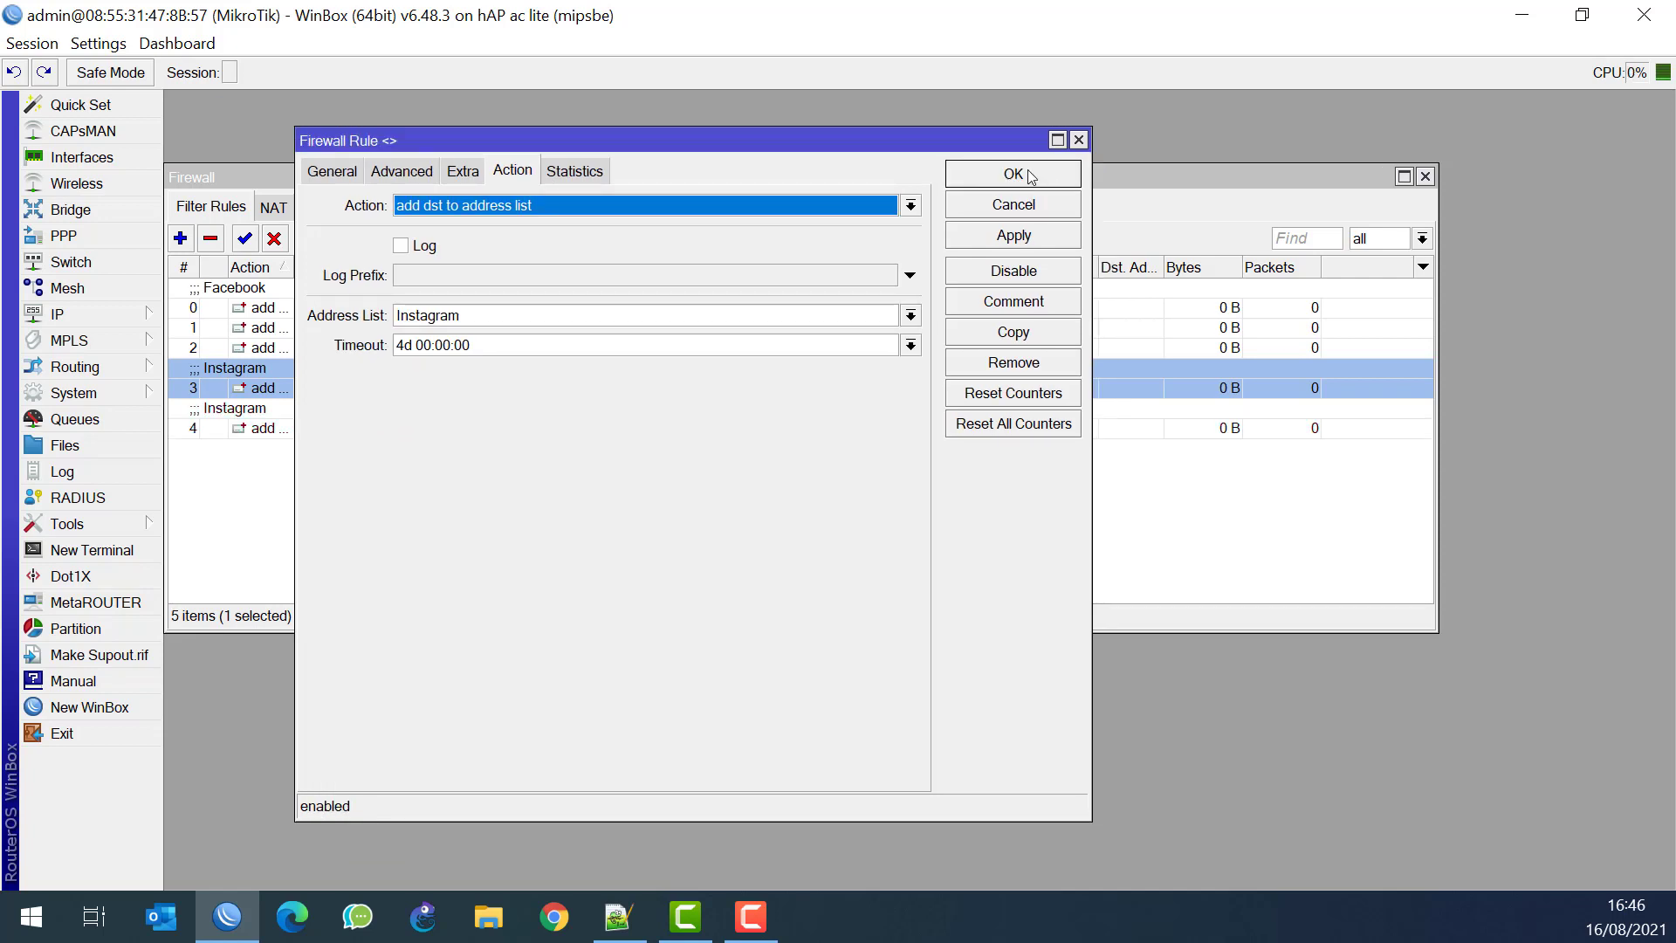
click(1023, 177)
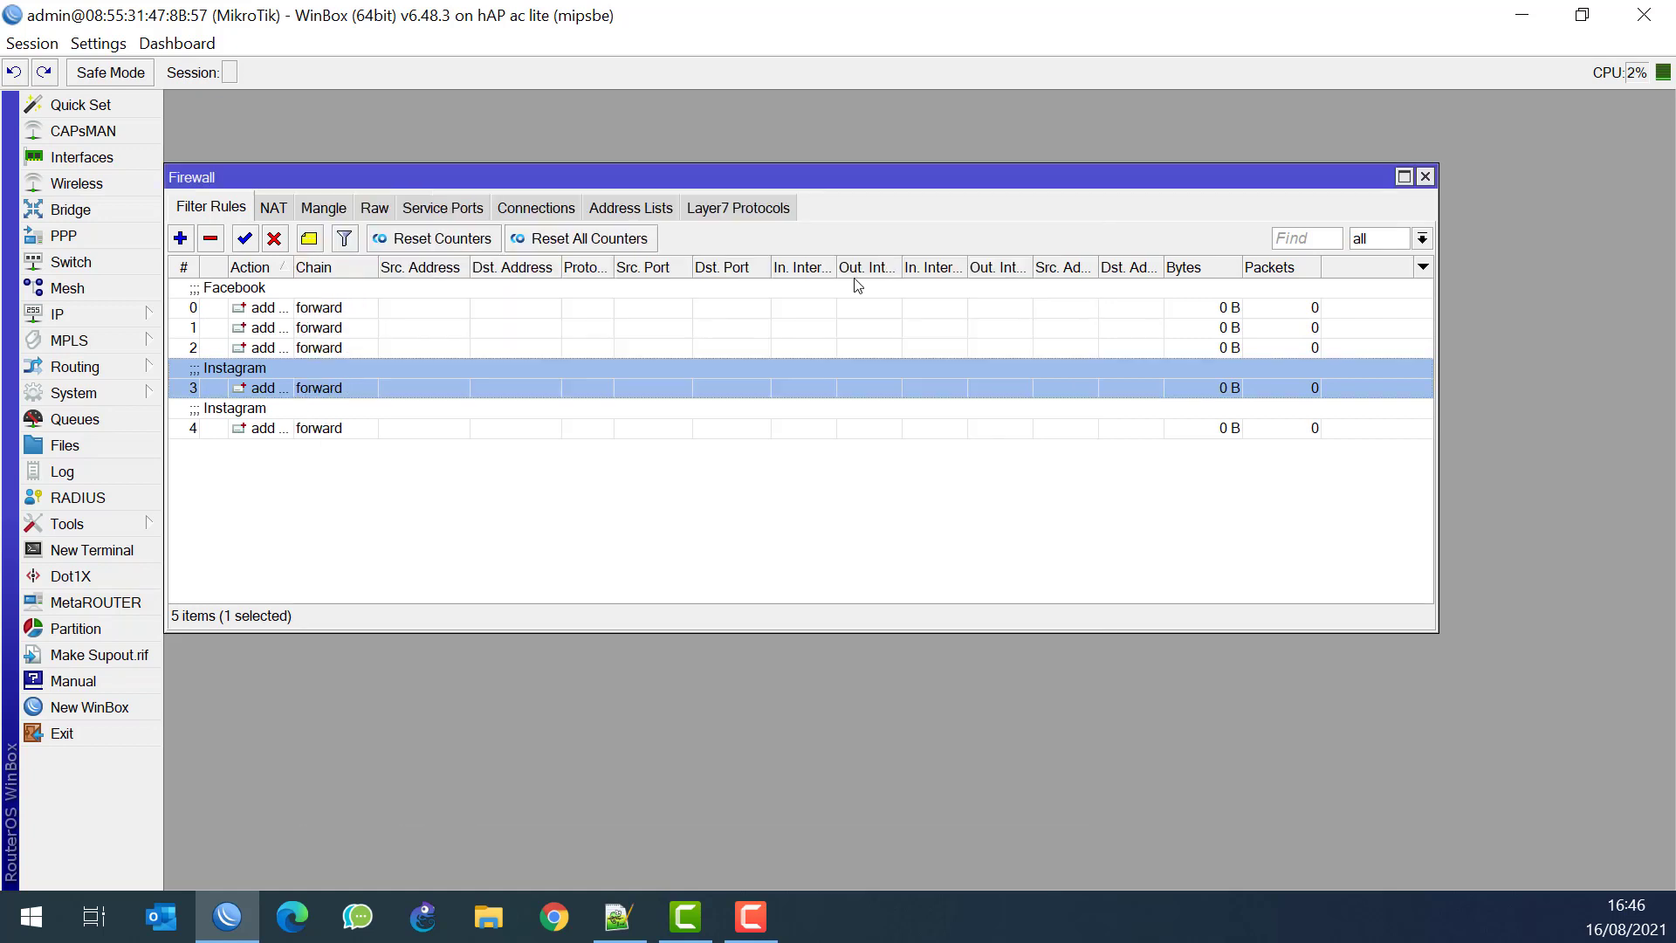
Clear the Instagram comment from the last filter rule
double_click(421, 435)
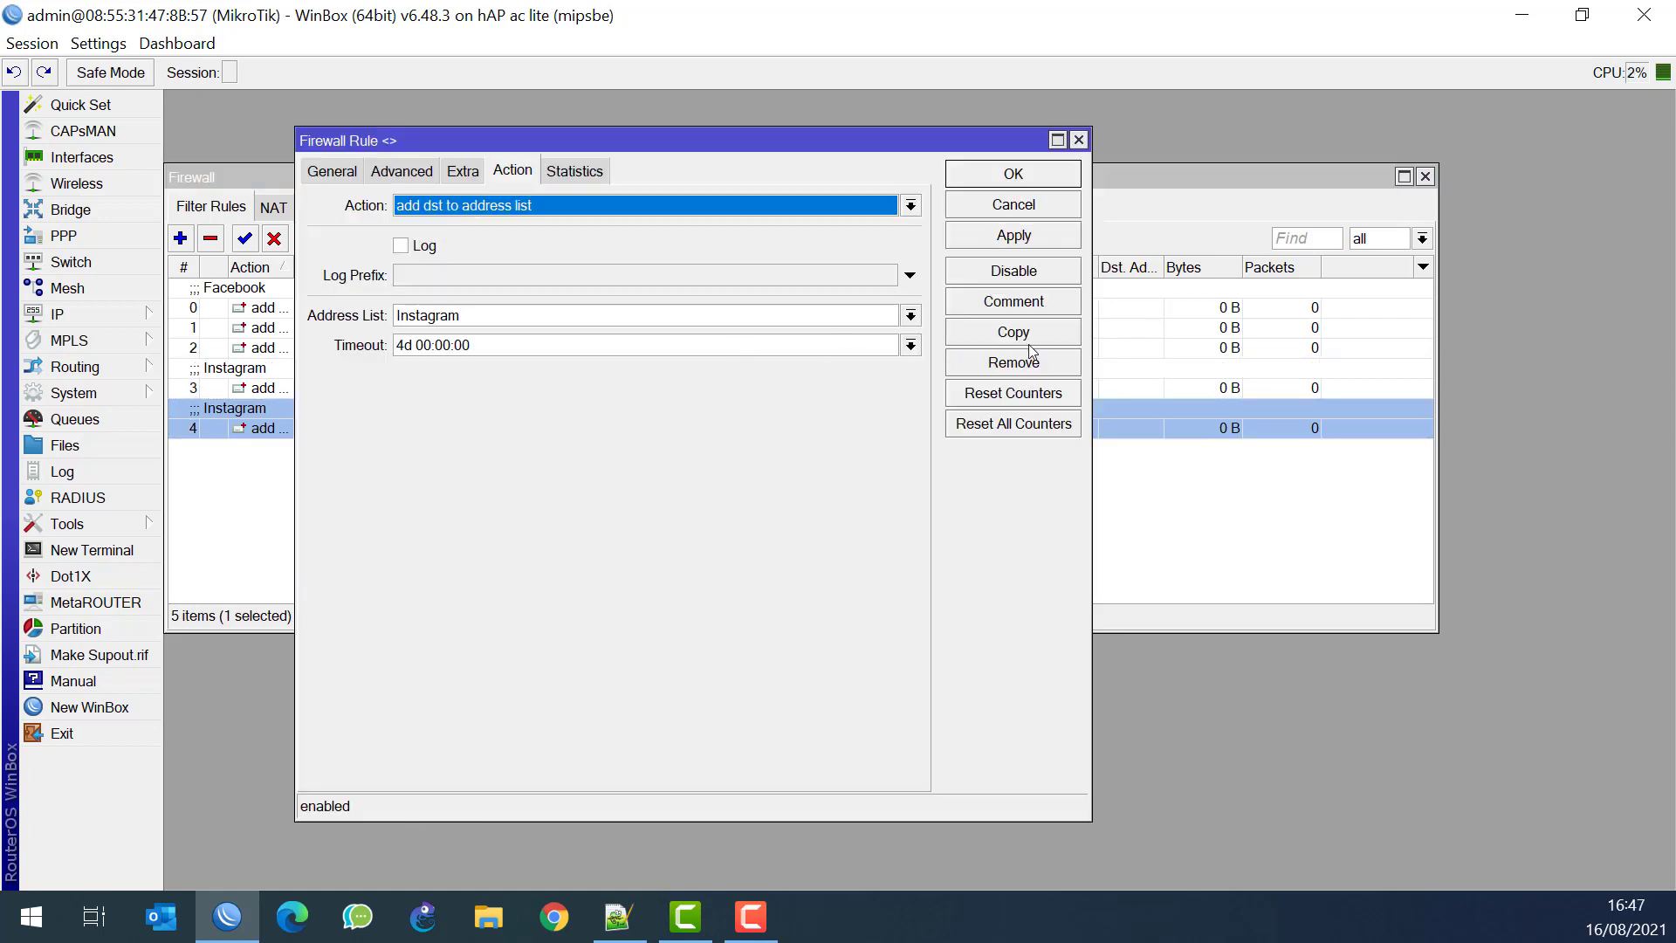
click(1032, 304)
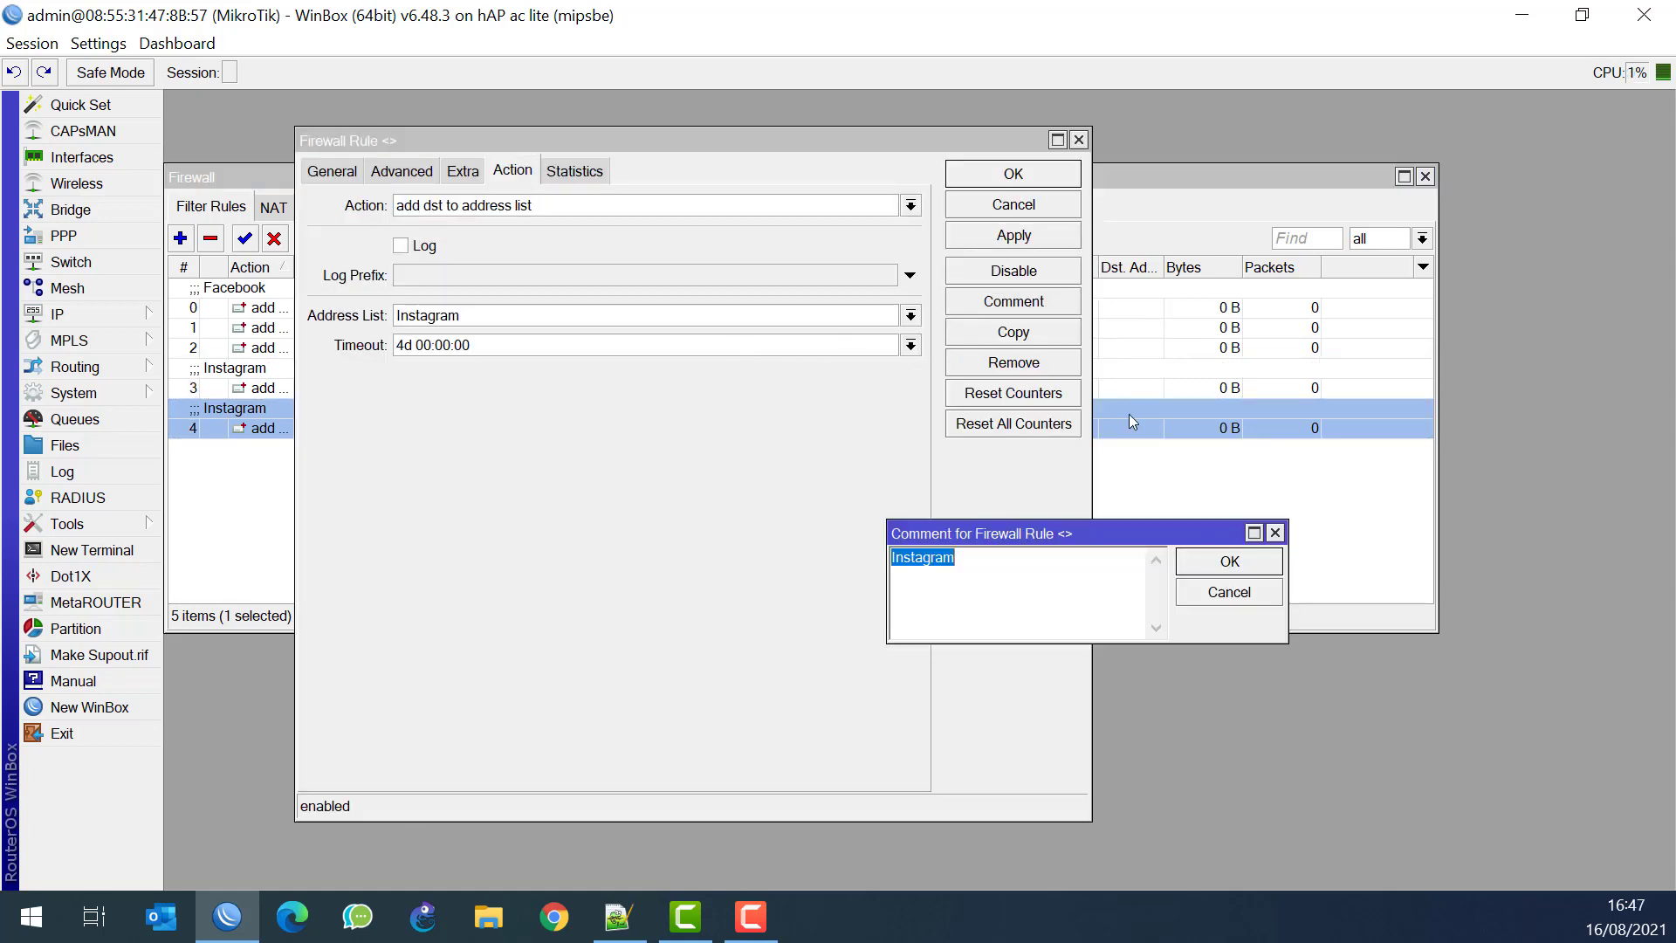
click(1215, 566)
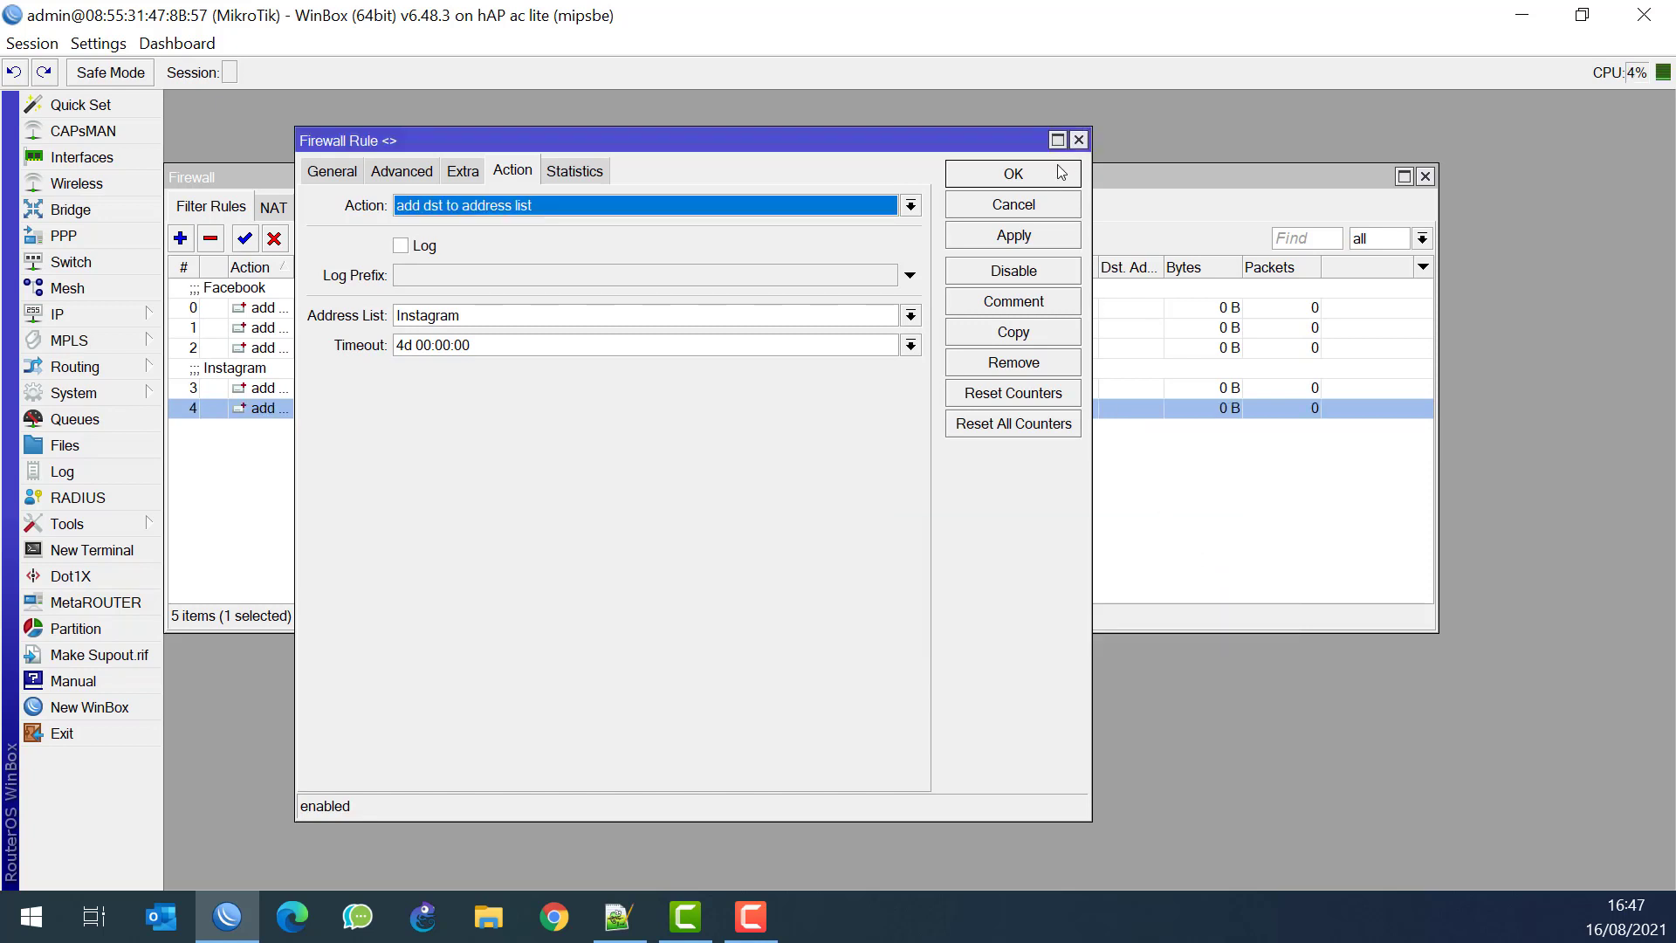
Save the last Instagram filter rule, reopen and duplicate it, and show the duplicate's advanced matching settings
click(1012, 174)
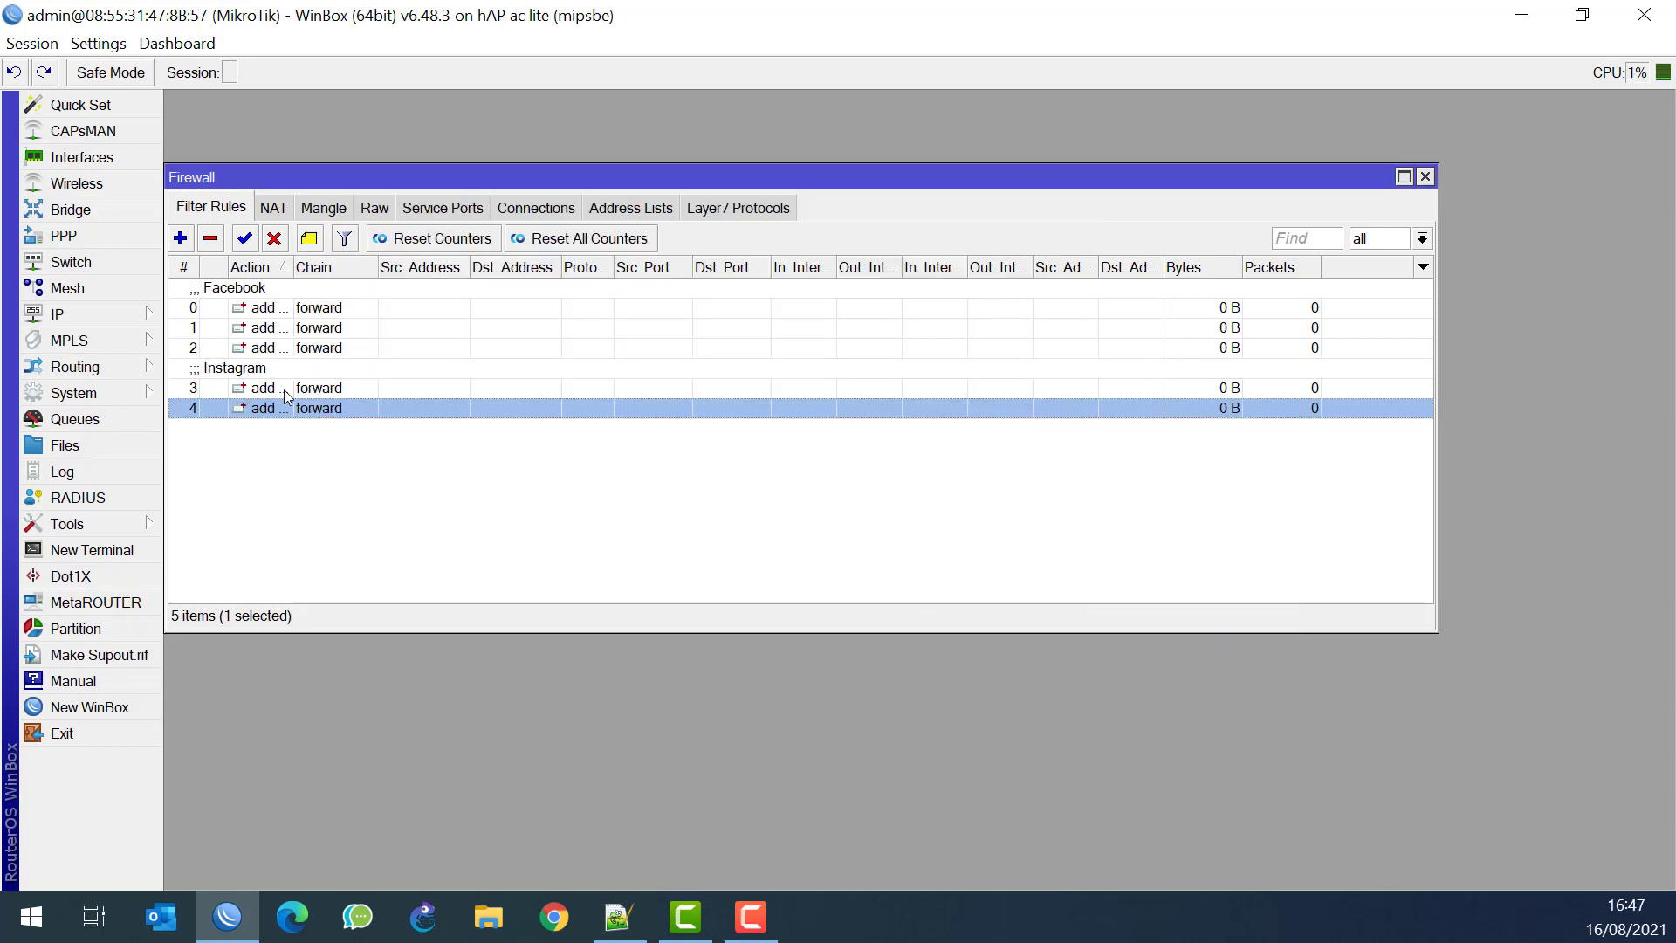
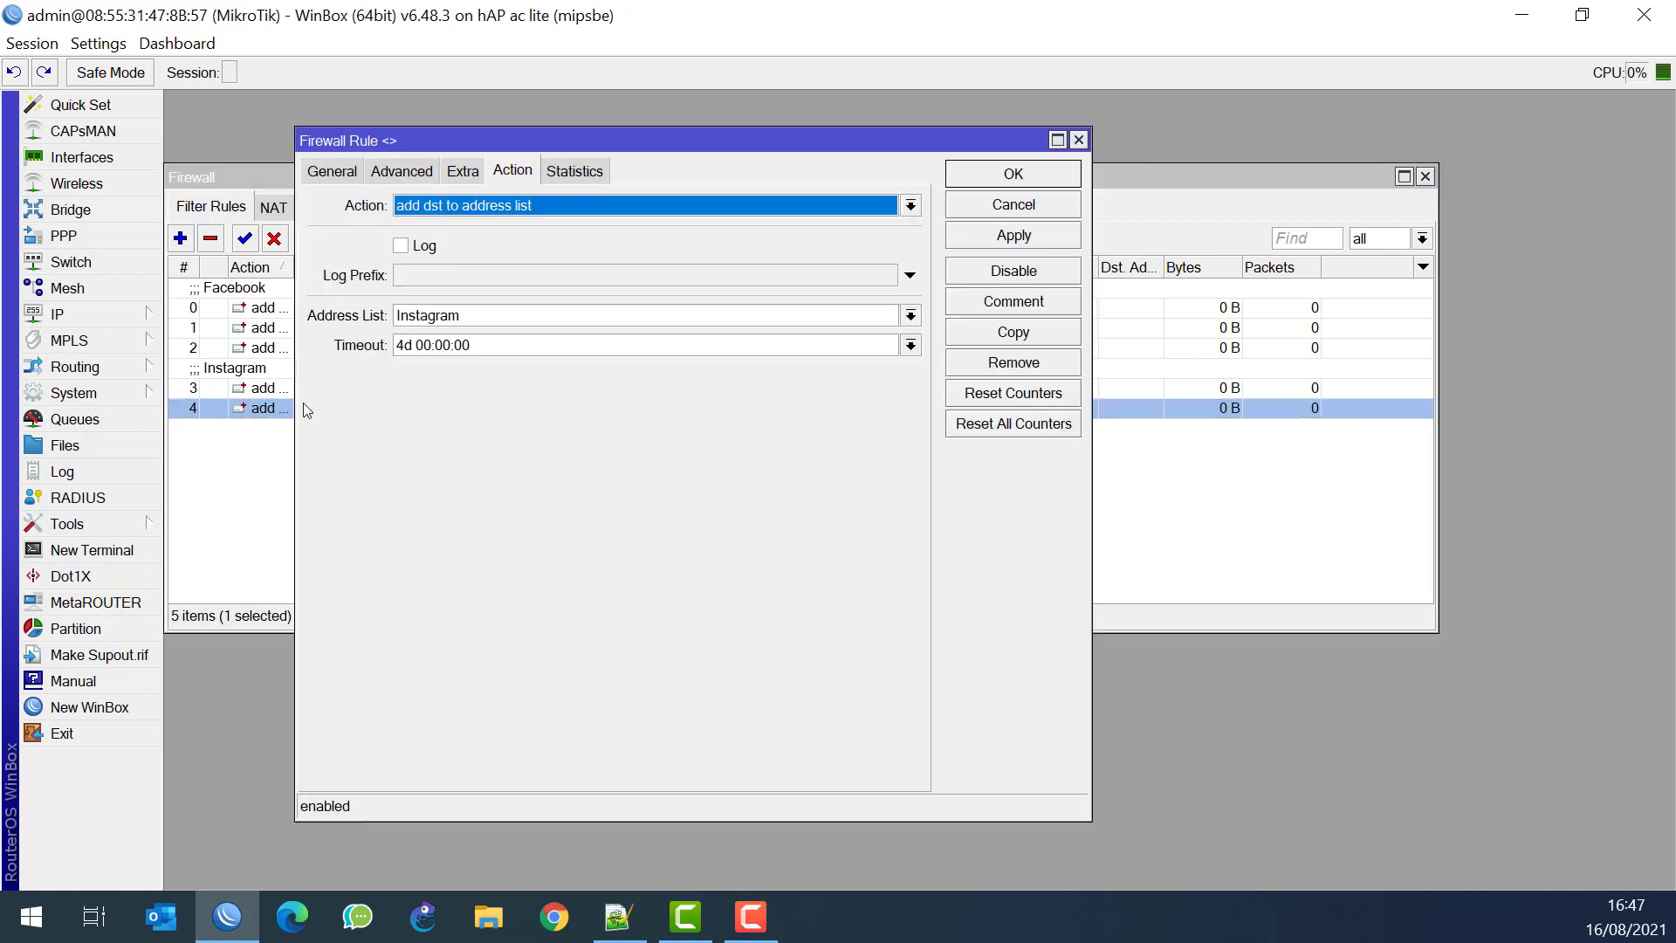
click(1060, 335)
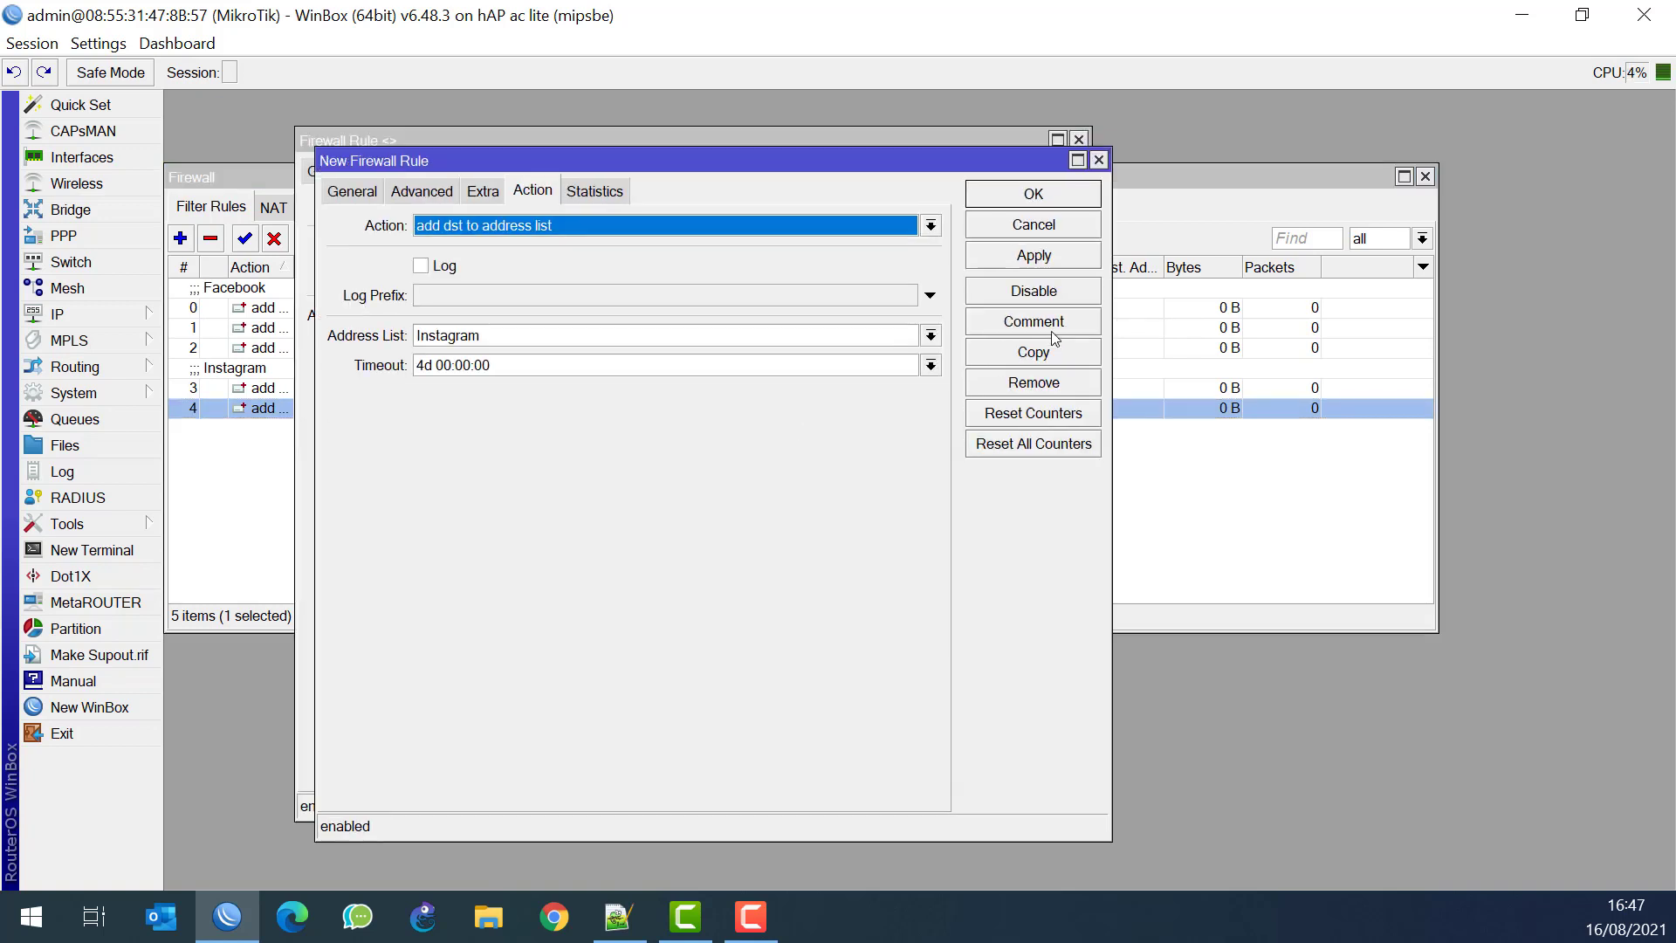
click(353, 192)
click(422, 191)
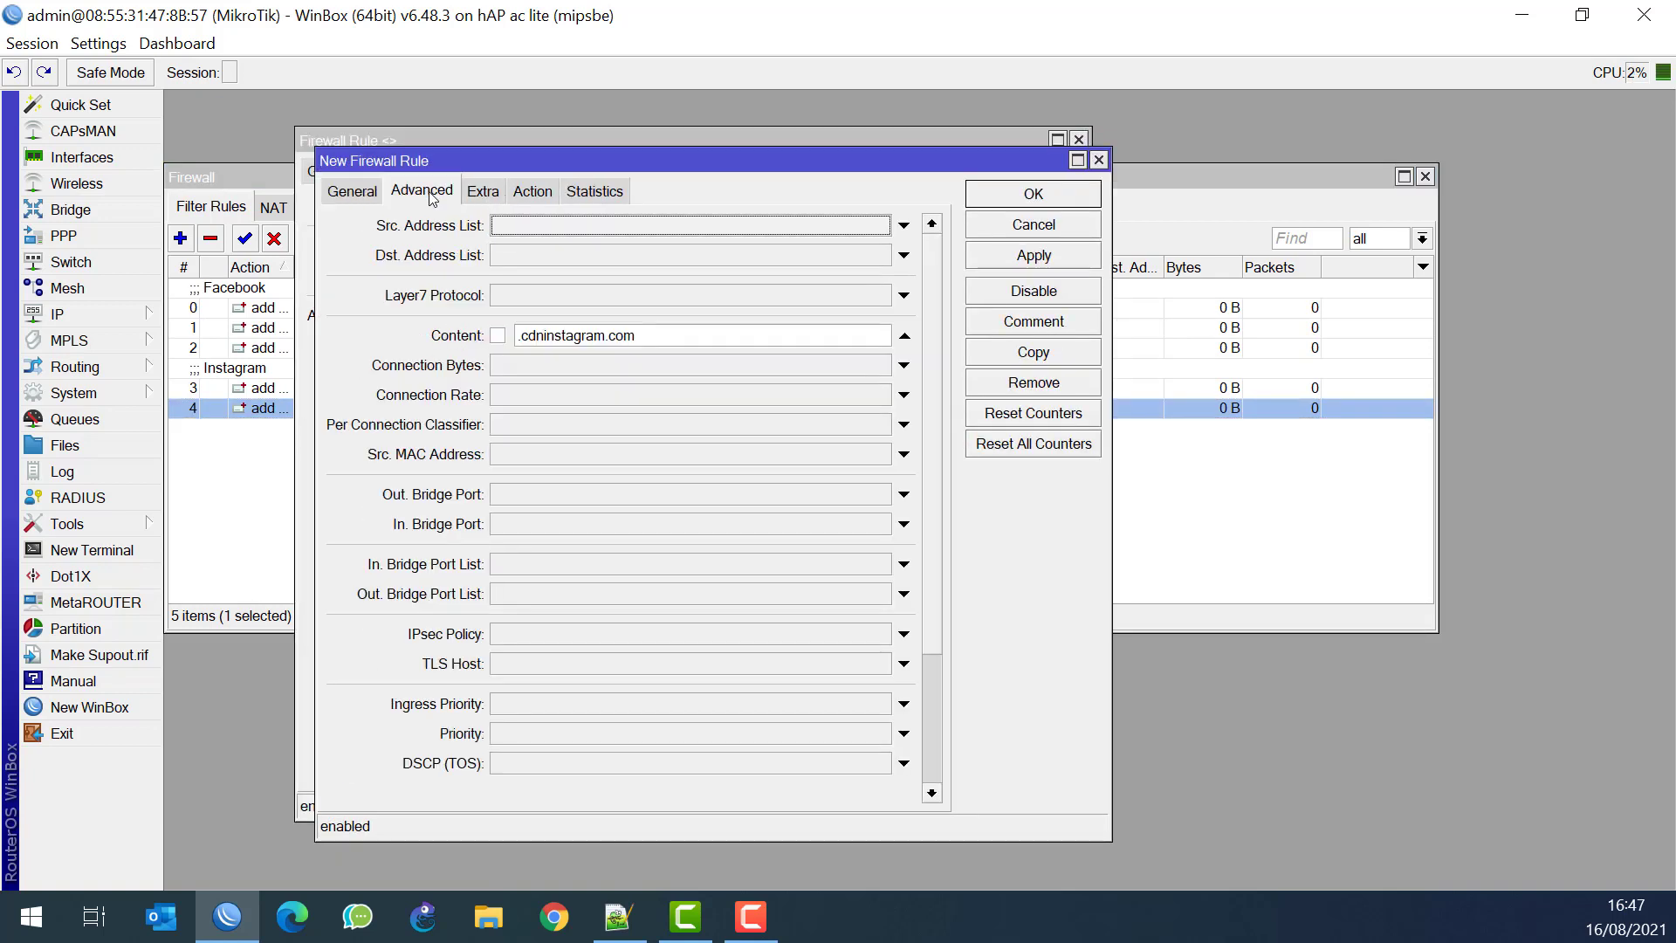
Switch to Notepad++ and copy the content value whats.com from the first Whatsapp line of the script
click(617, 916)
click(1425, 310)
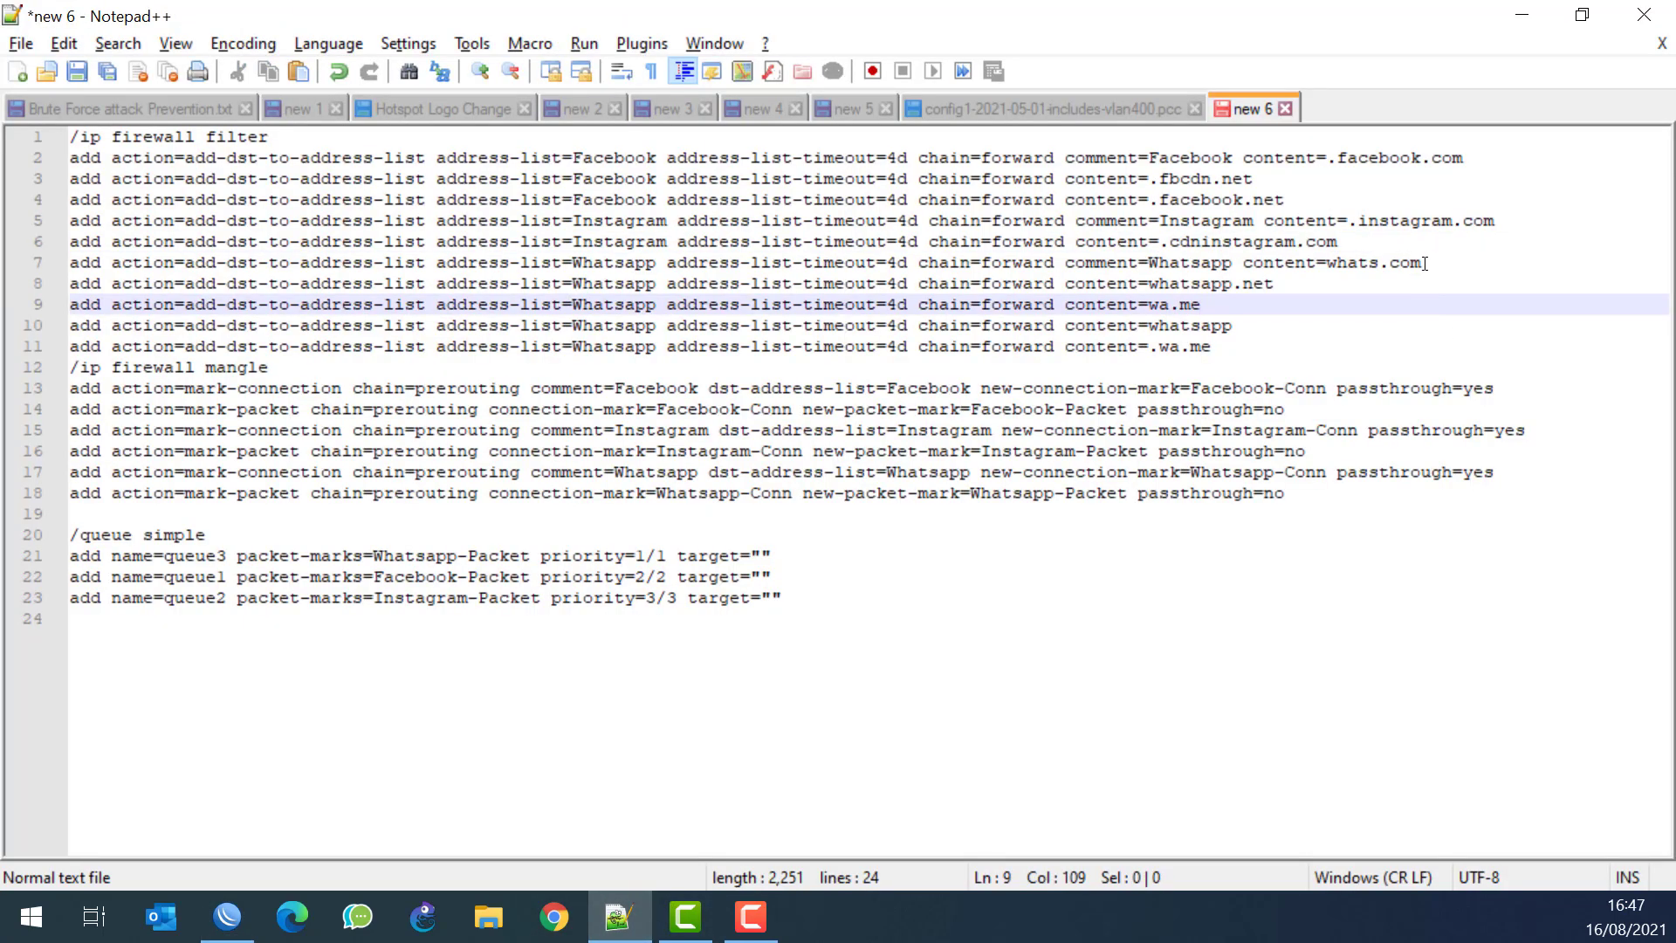
drag(1428, 264, 1328, 262)
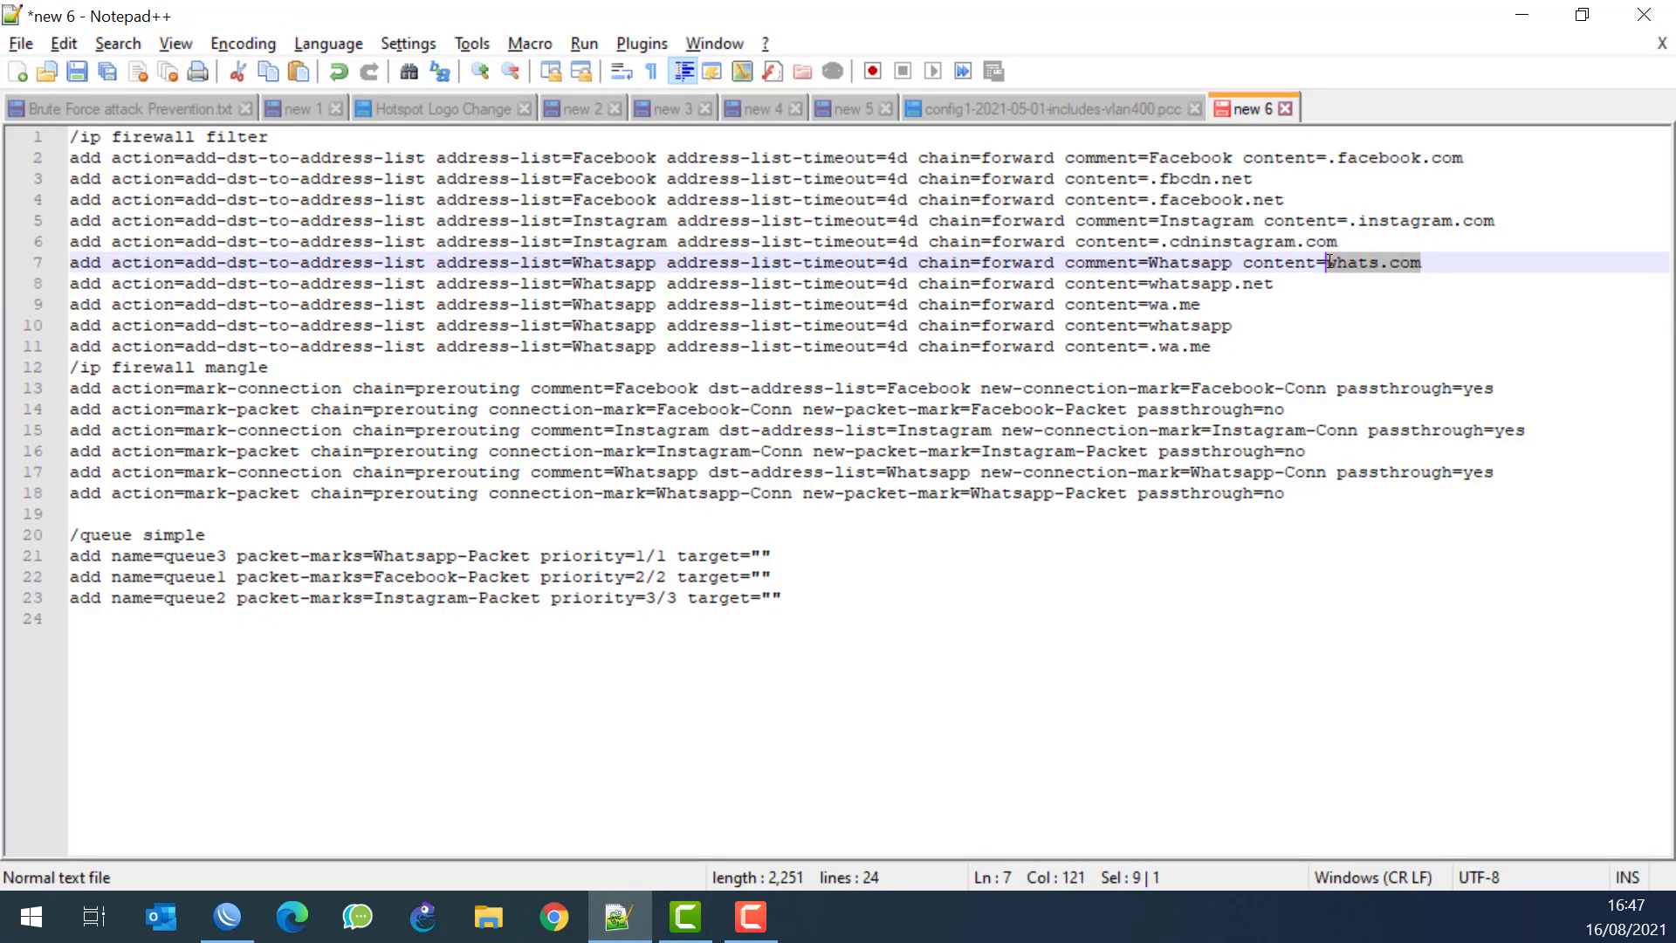
right_click(1329, 262)
click(1361, 305)
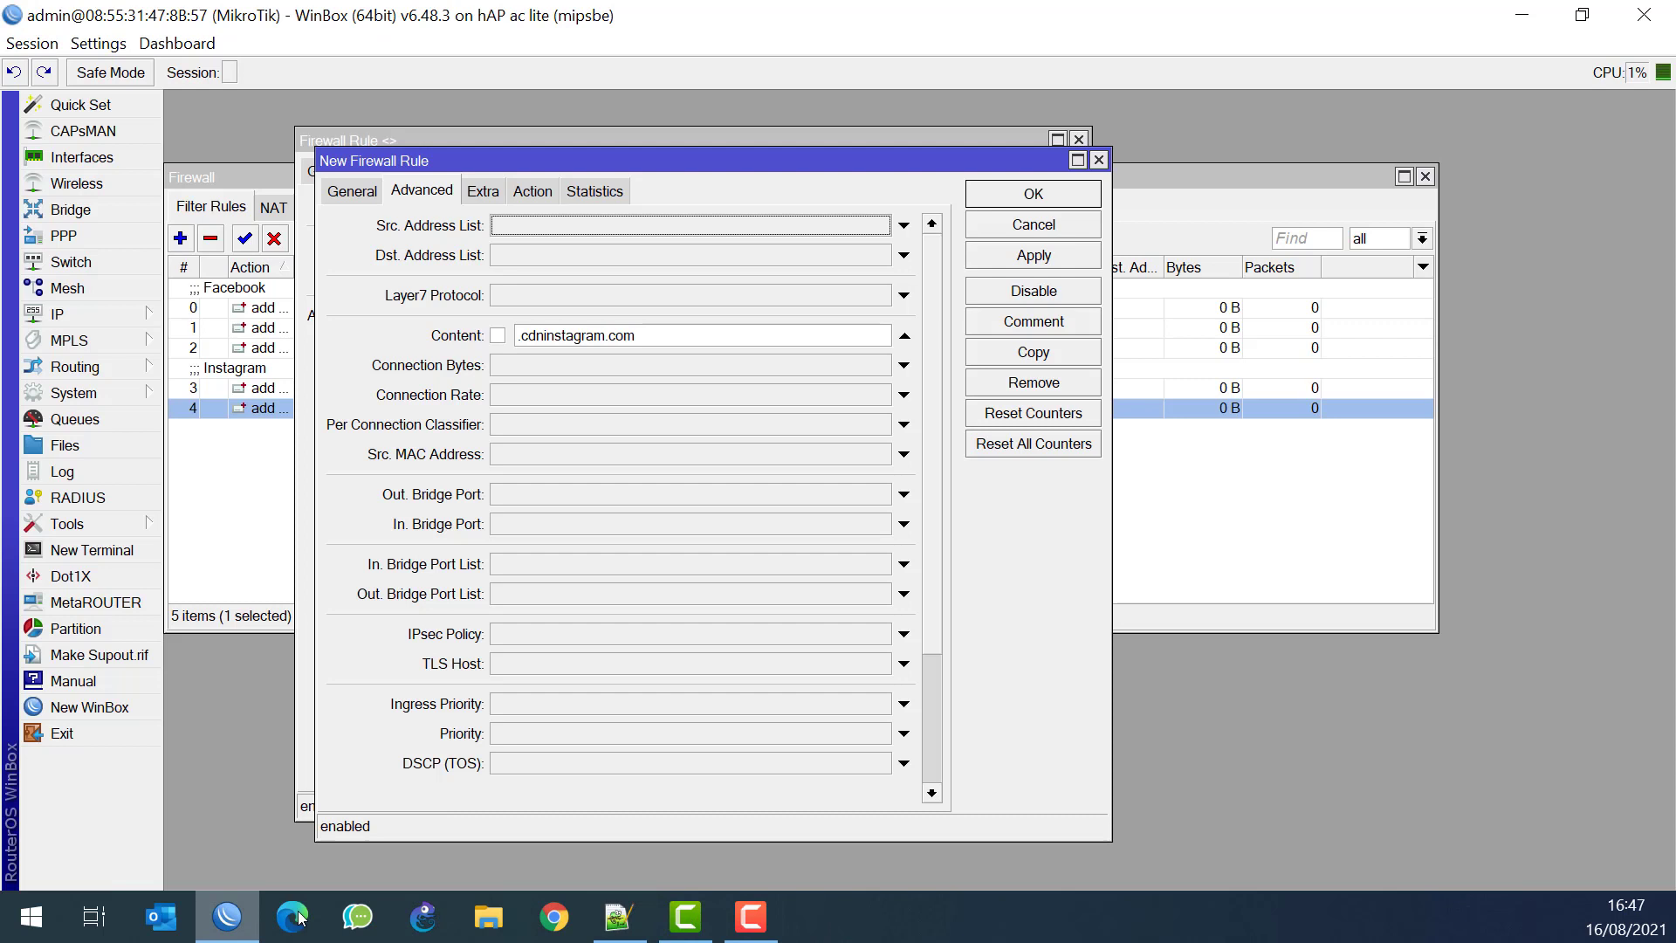
Return to WinBox and set the duplicate rule's Content to whats.com and its Address List to Whatsapp
click(227, 916)
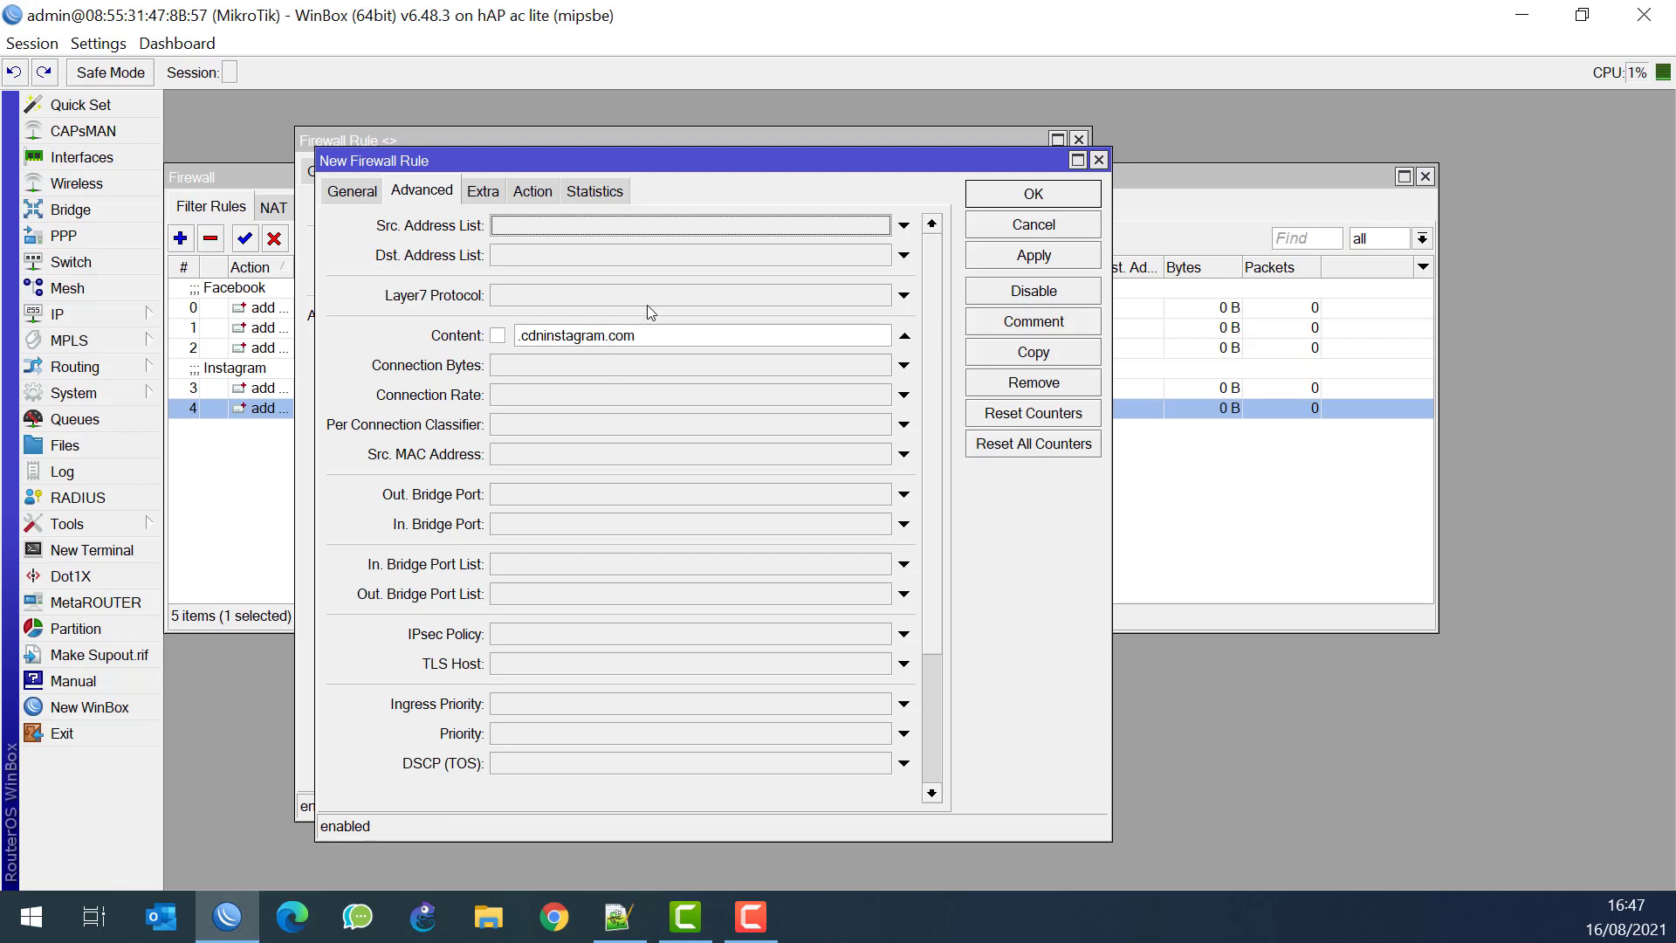
drag(666, 332, 340, 331)
key(ctrl+v)
click(541, 190)
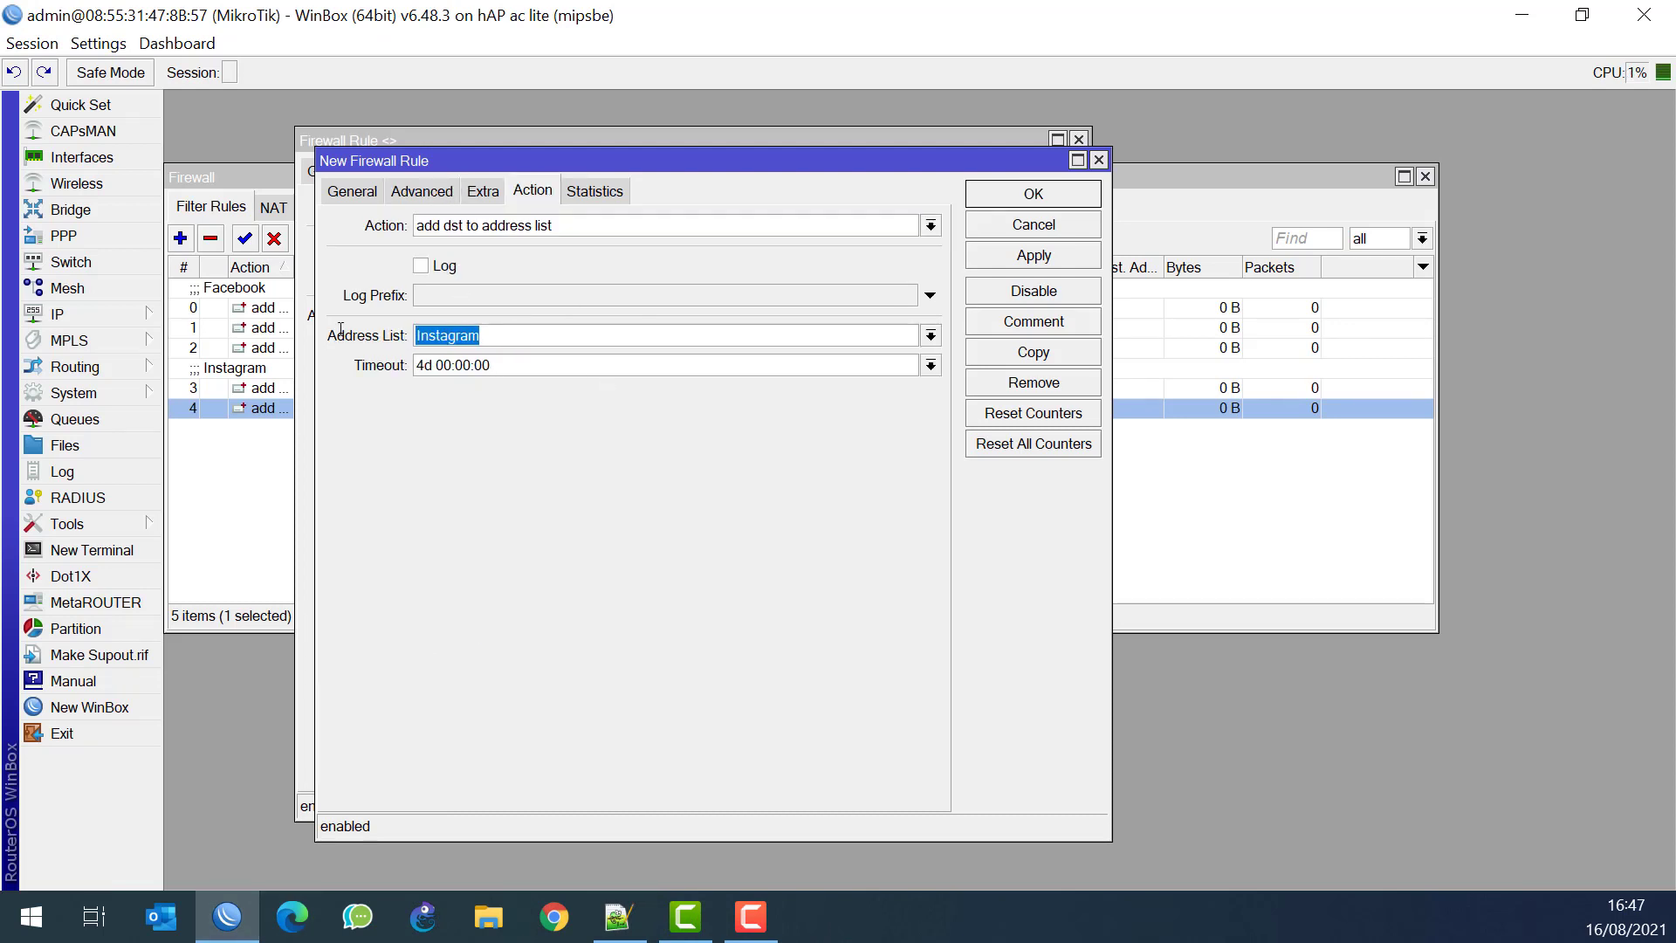
text(Whatsapp)
Copy the address list name Whatsapp into the new rule's comment and apply the rule
drag(484, 335, 339, 340)
click(1045, 322)
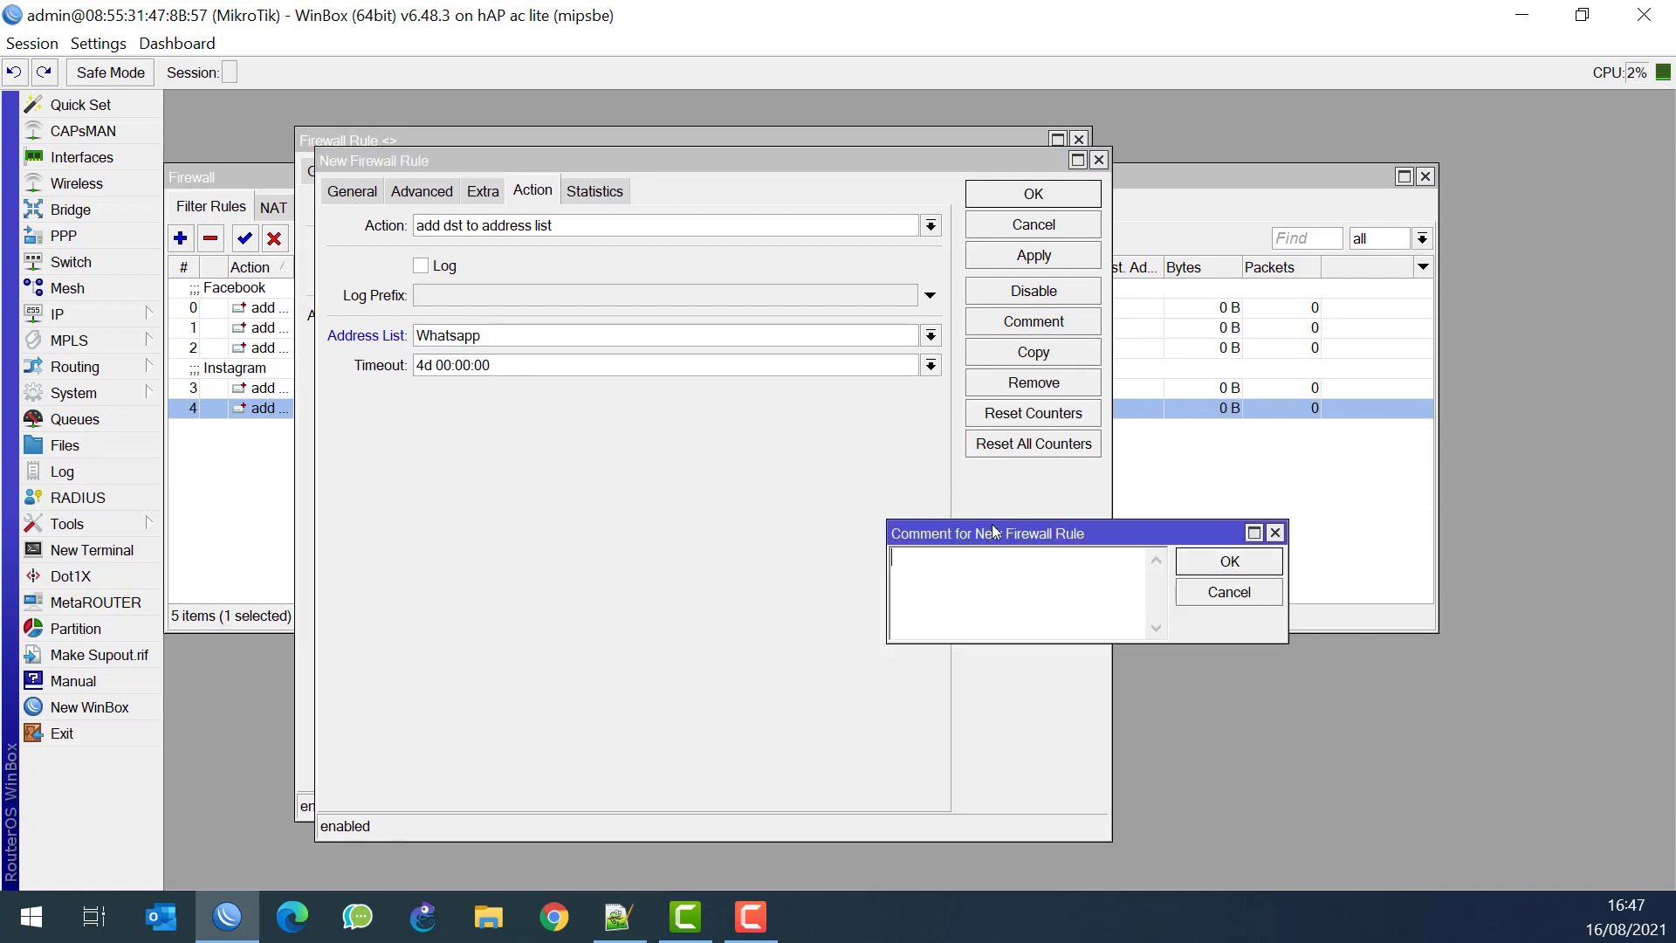
key(ctrl+v)
click(1246, 558)
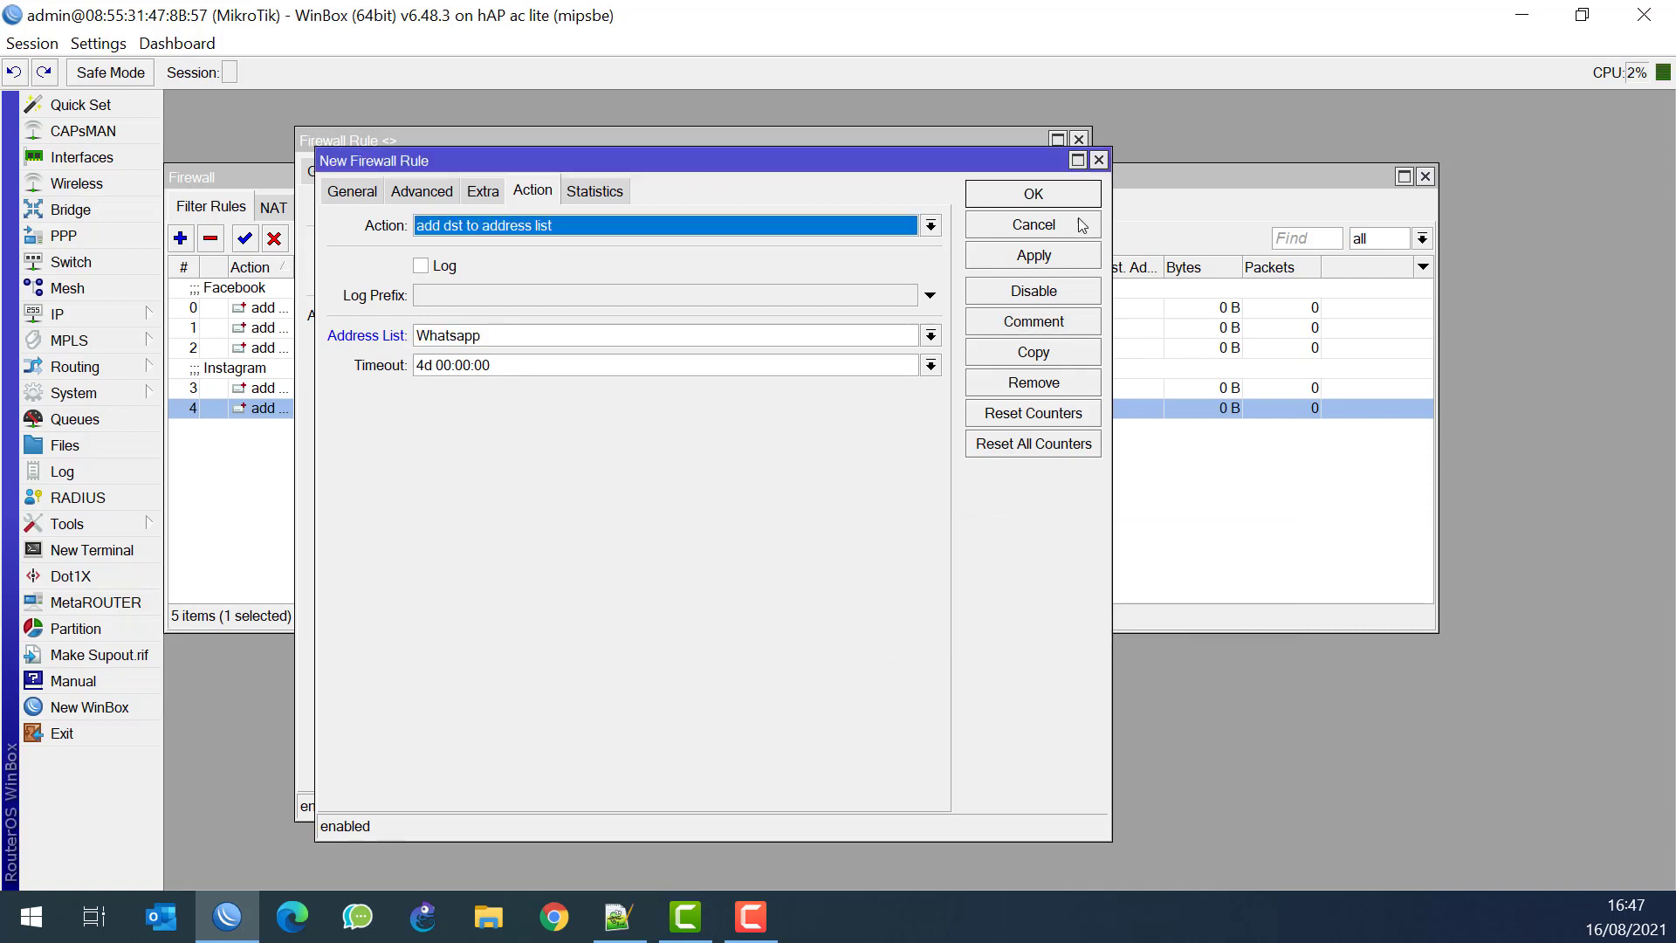
click(1048, 253)
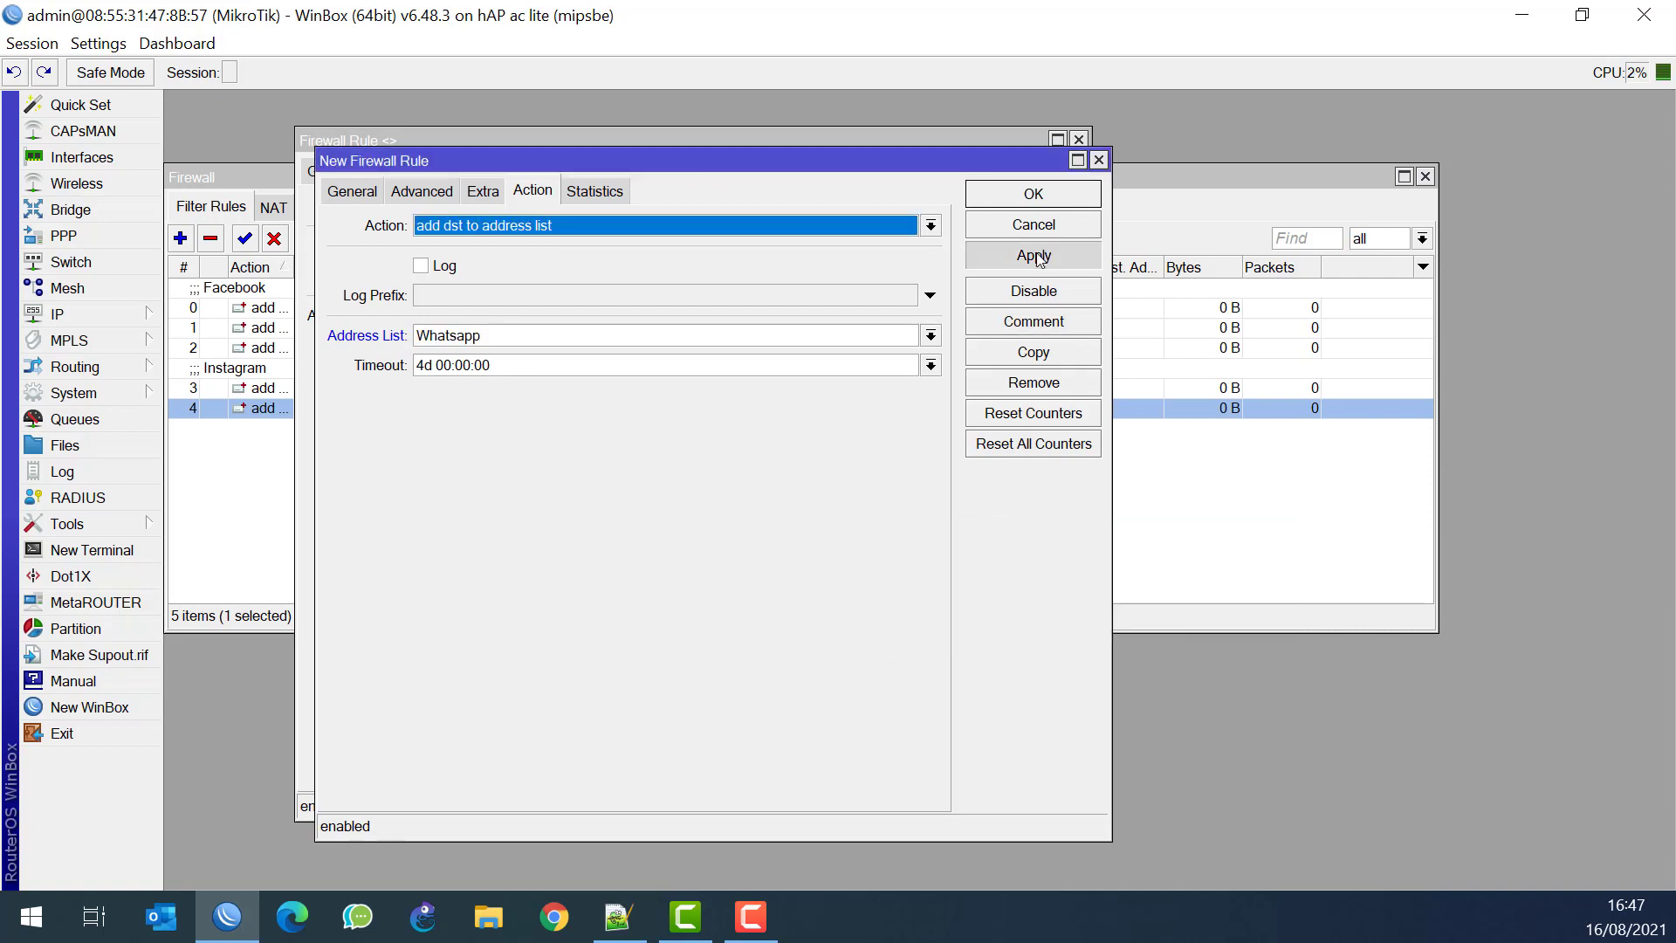
Duplicate the Whatsapp filter rule, and copy the content value whatsapp.net from the script in Notepad++
click(1050, 353)
key(alt+Down)
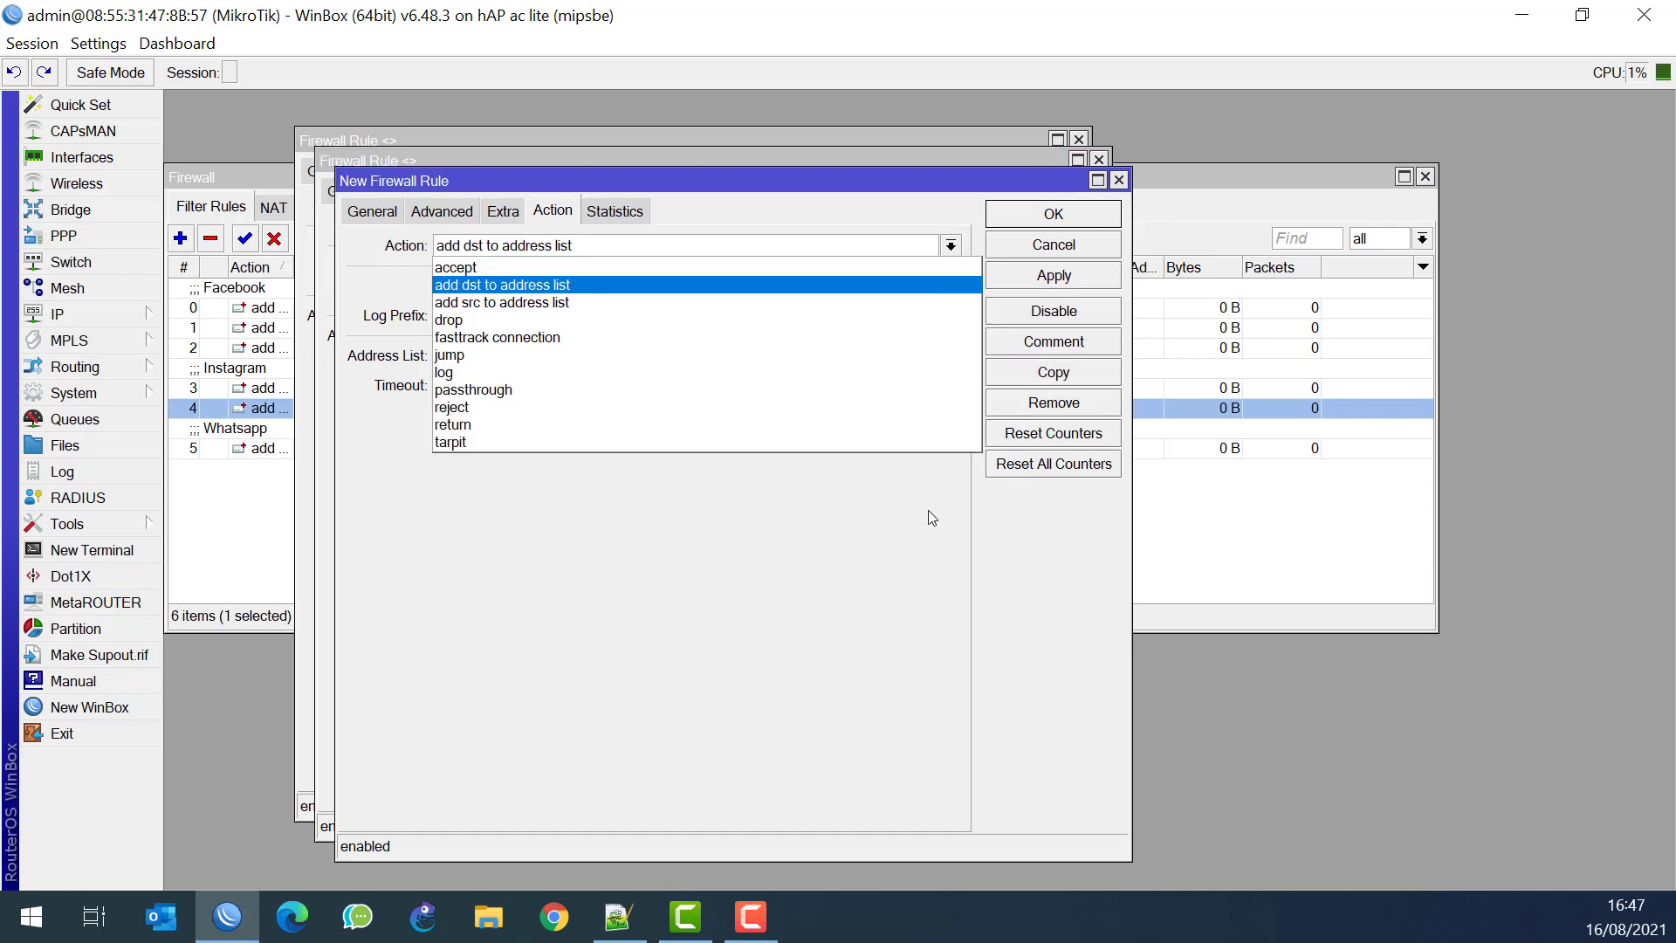
key(Return)
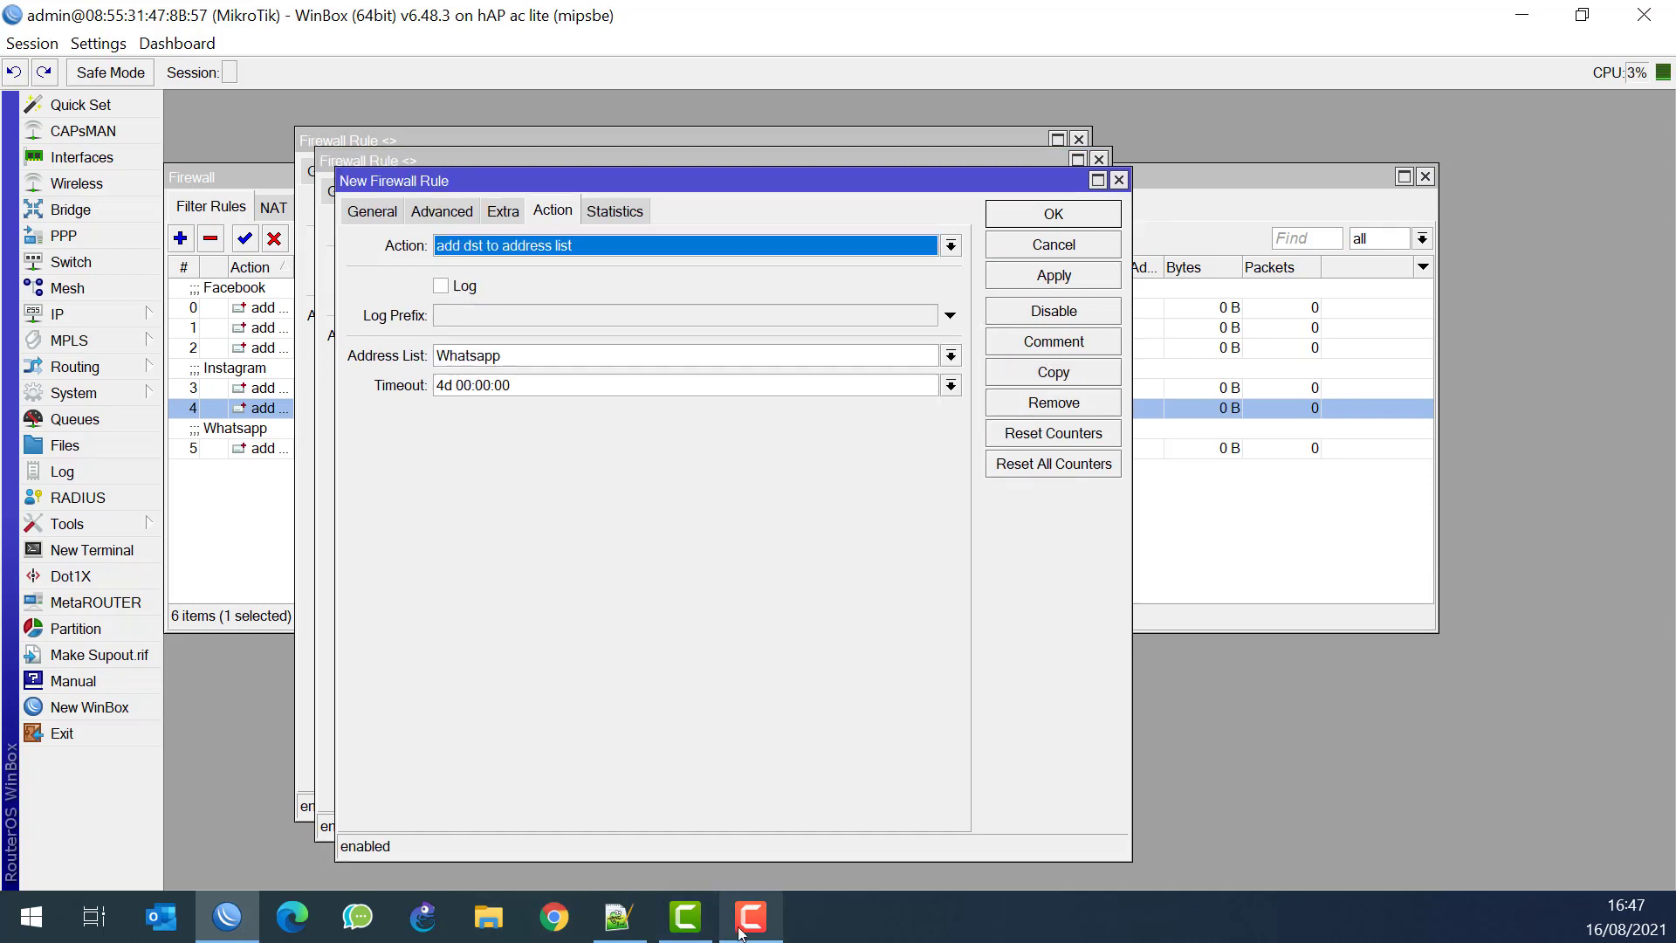
click(615, 930)
drag(1267, 285, 1153, 281)
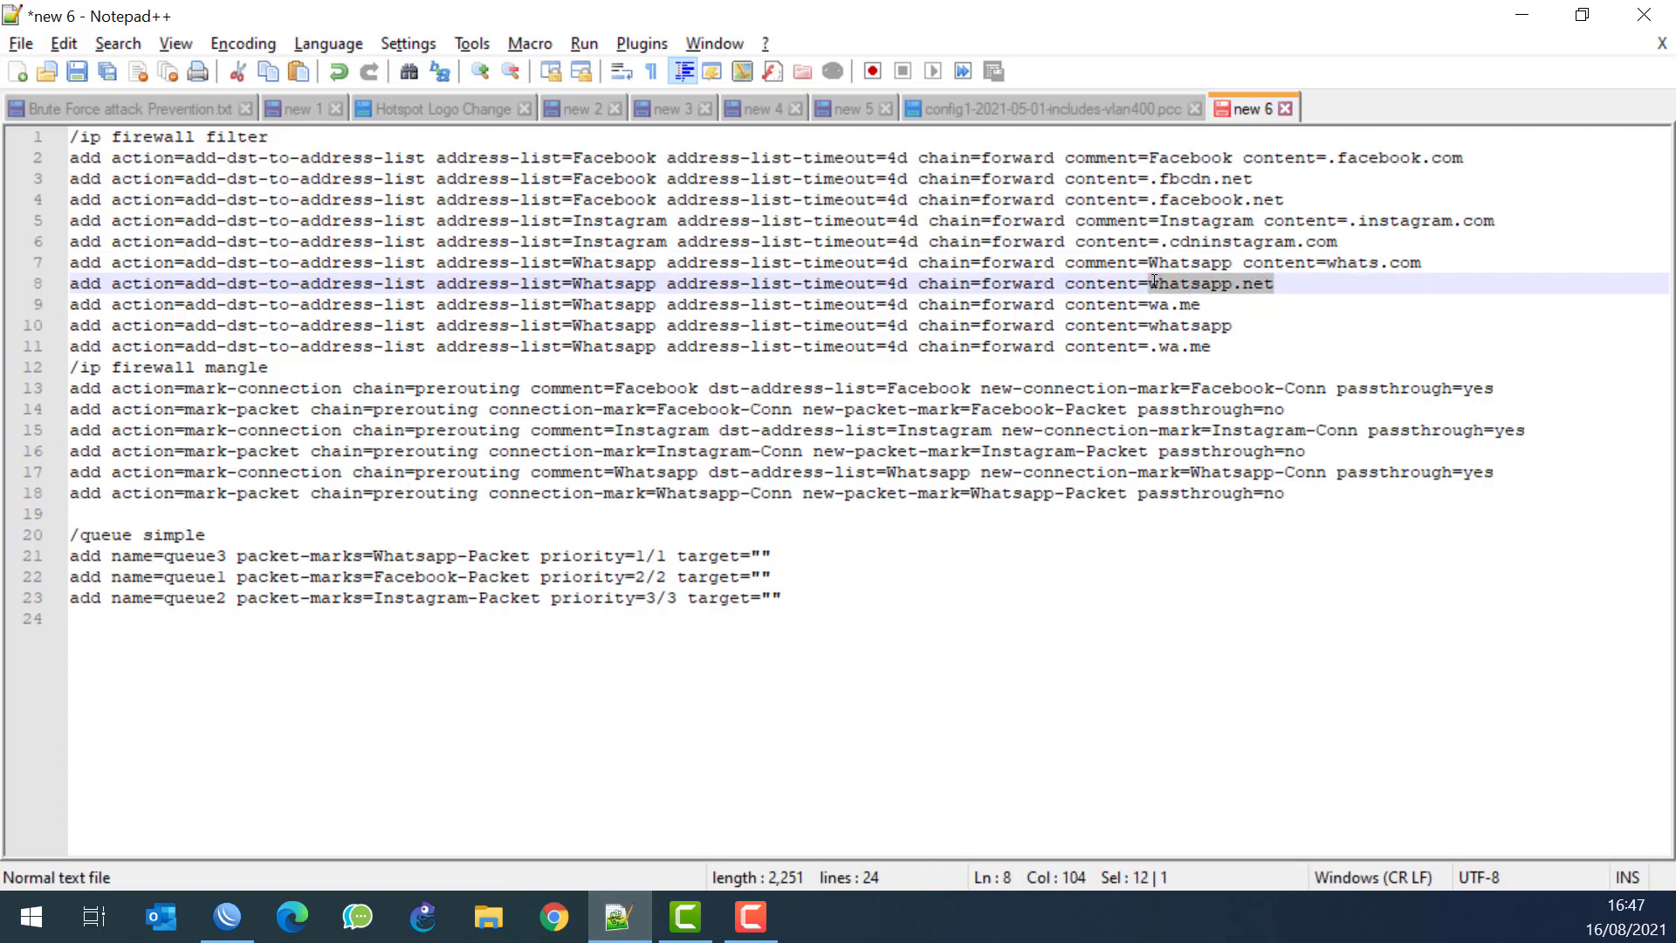
right_click(1153, 282)
click(1199, 328)
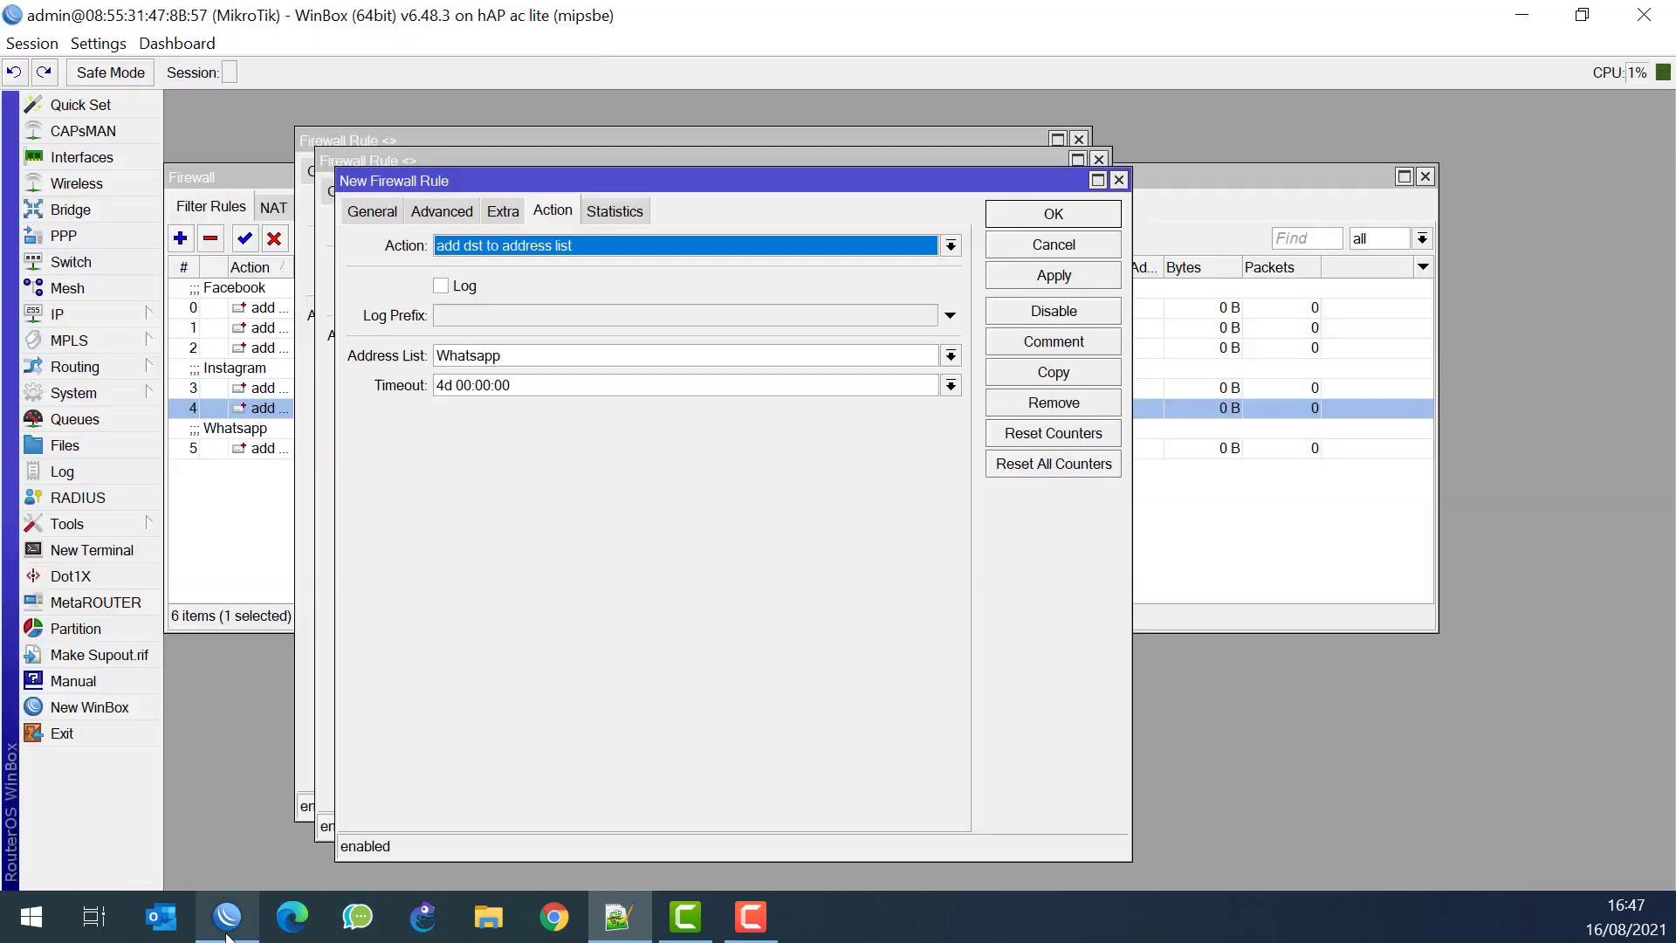
Return to WinBox, replace the duplicate rule's Content with whatsapp.net, and check its action settings
click(227, 918)
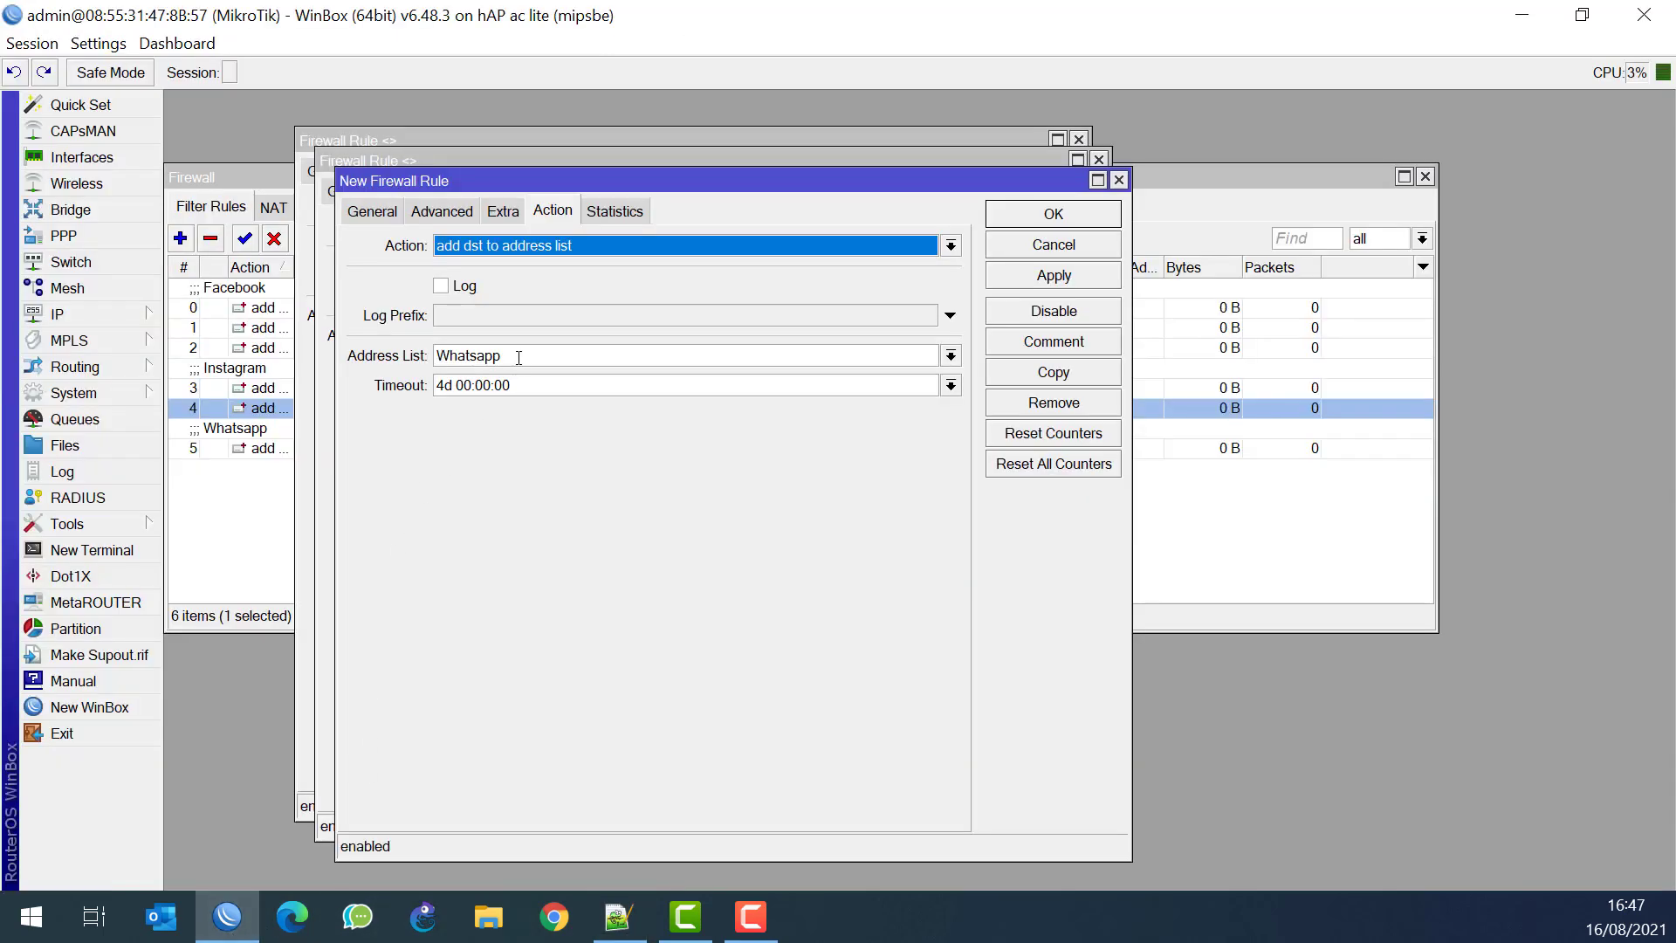
click(441, 213)
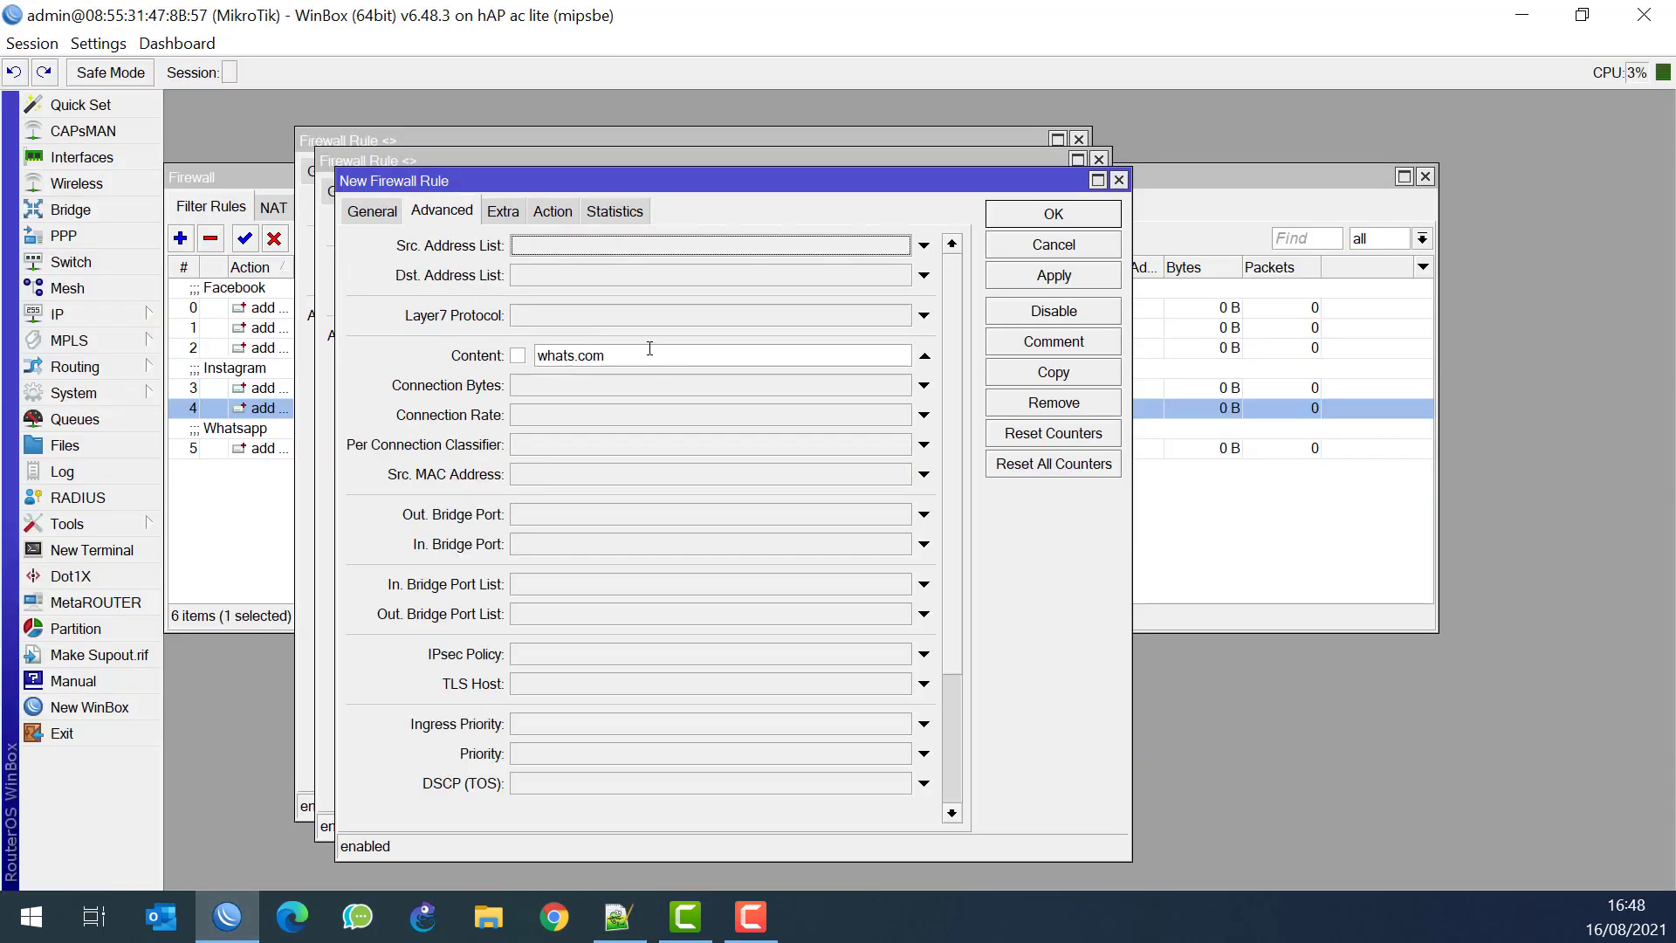
double_click(650, 348)
key(ctrl+v)
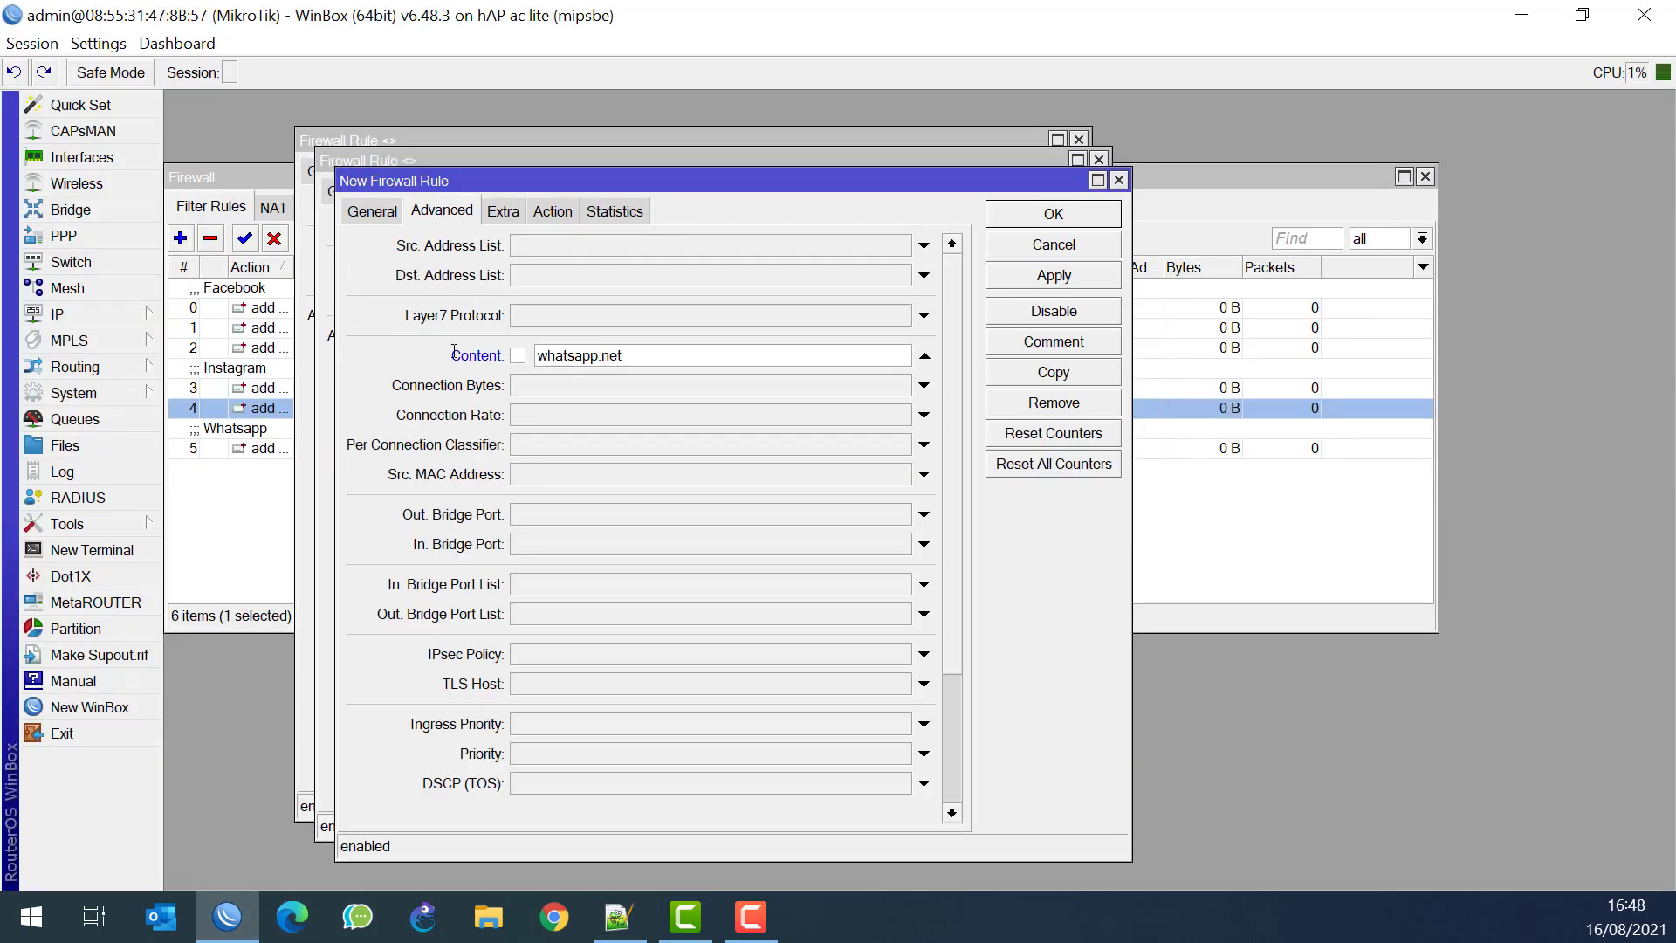
click(553, 212)
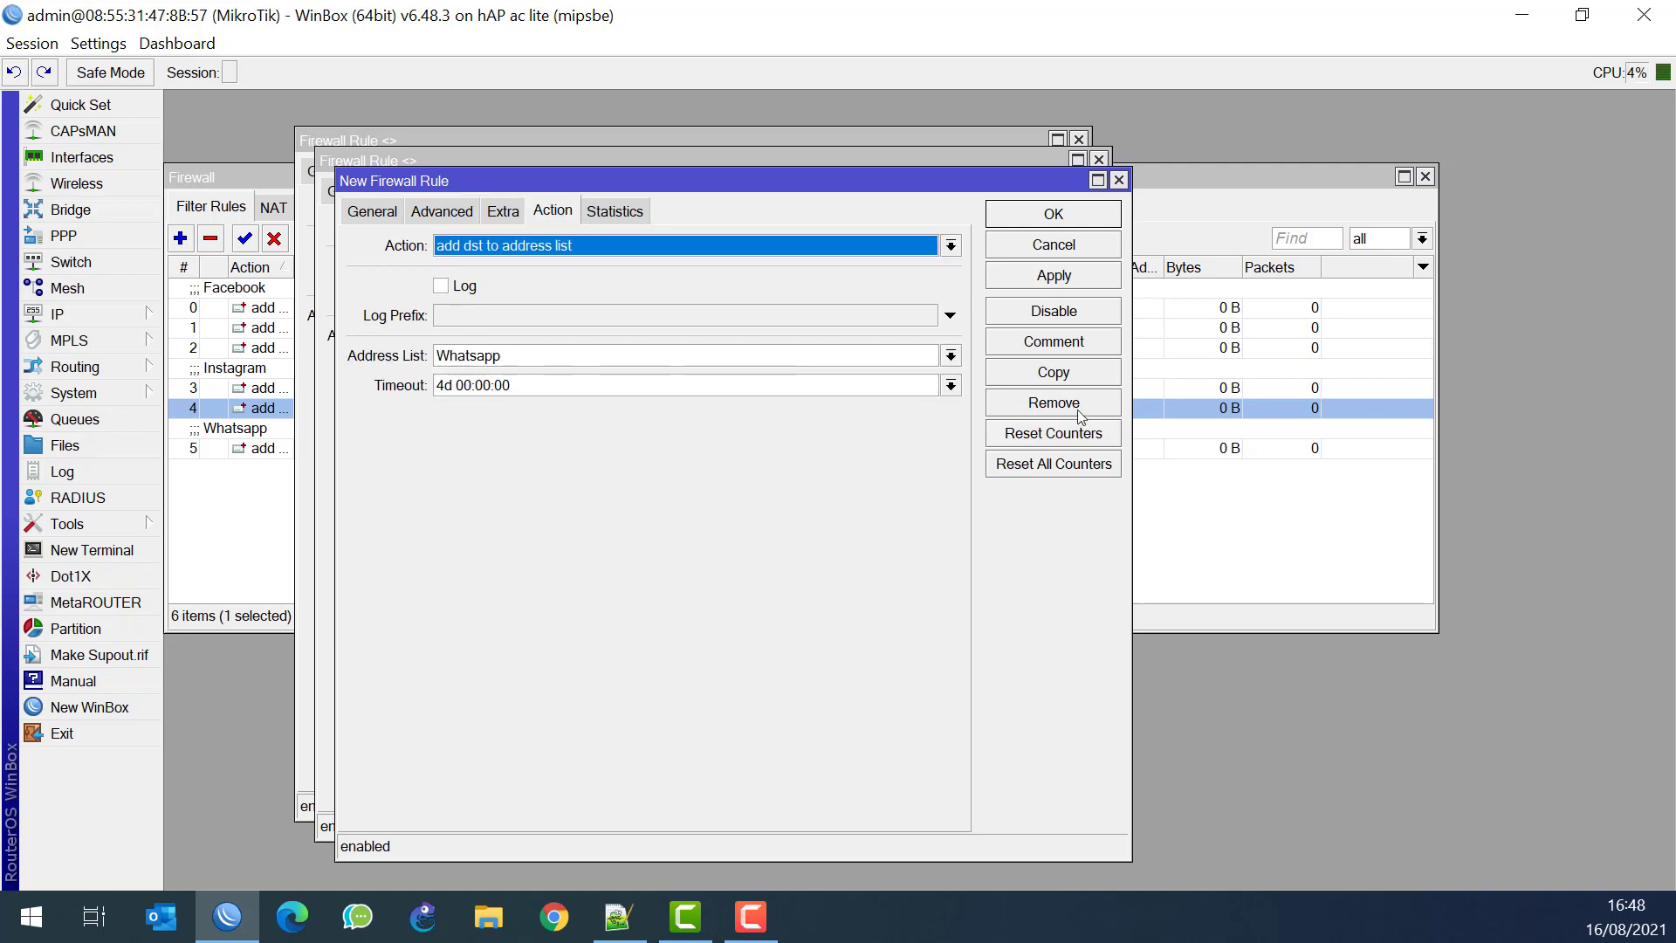
Check the duplicate rule's comment, keep it empty, and save and close all open firewall rules
click(1058, 342)
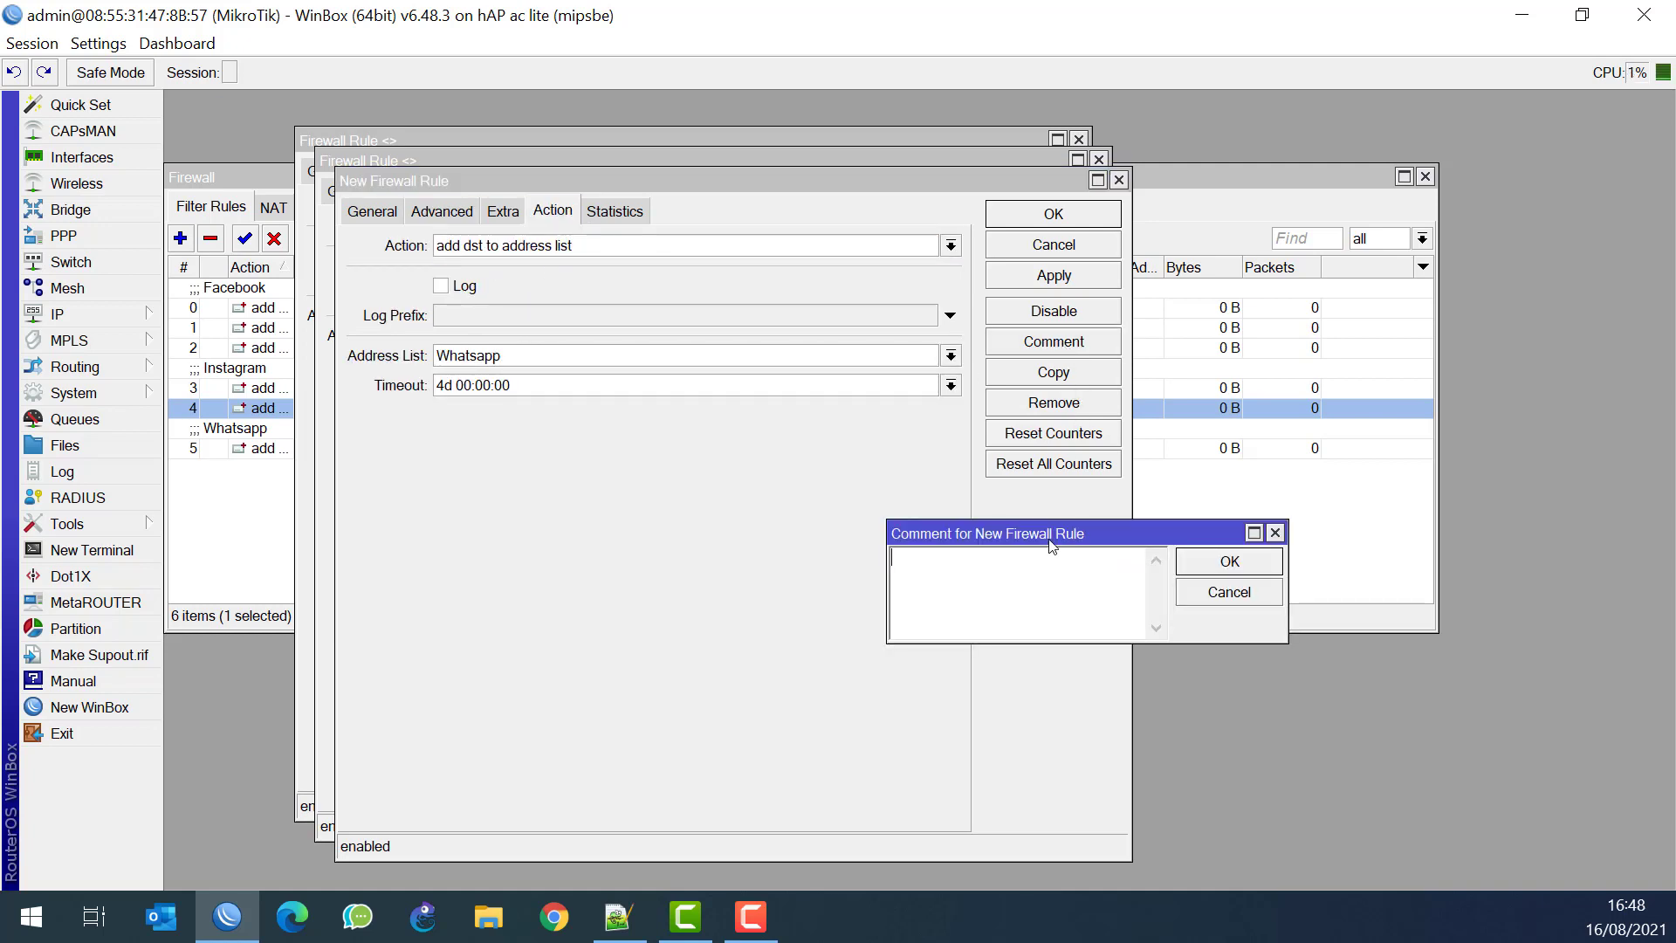
click(1229, 563)
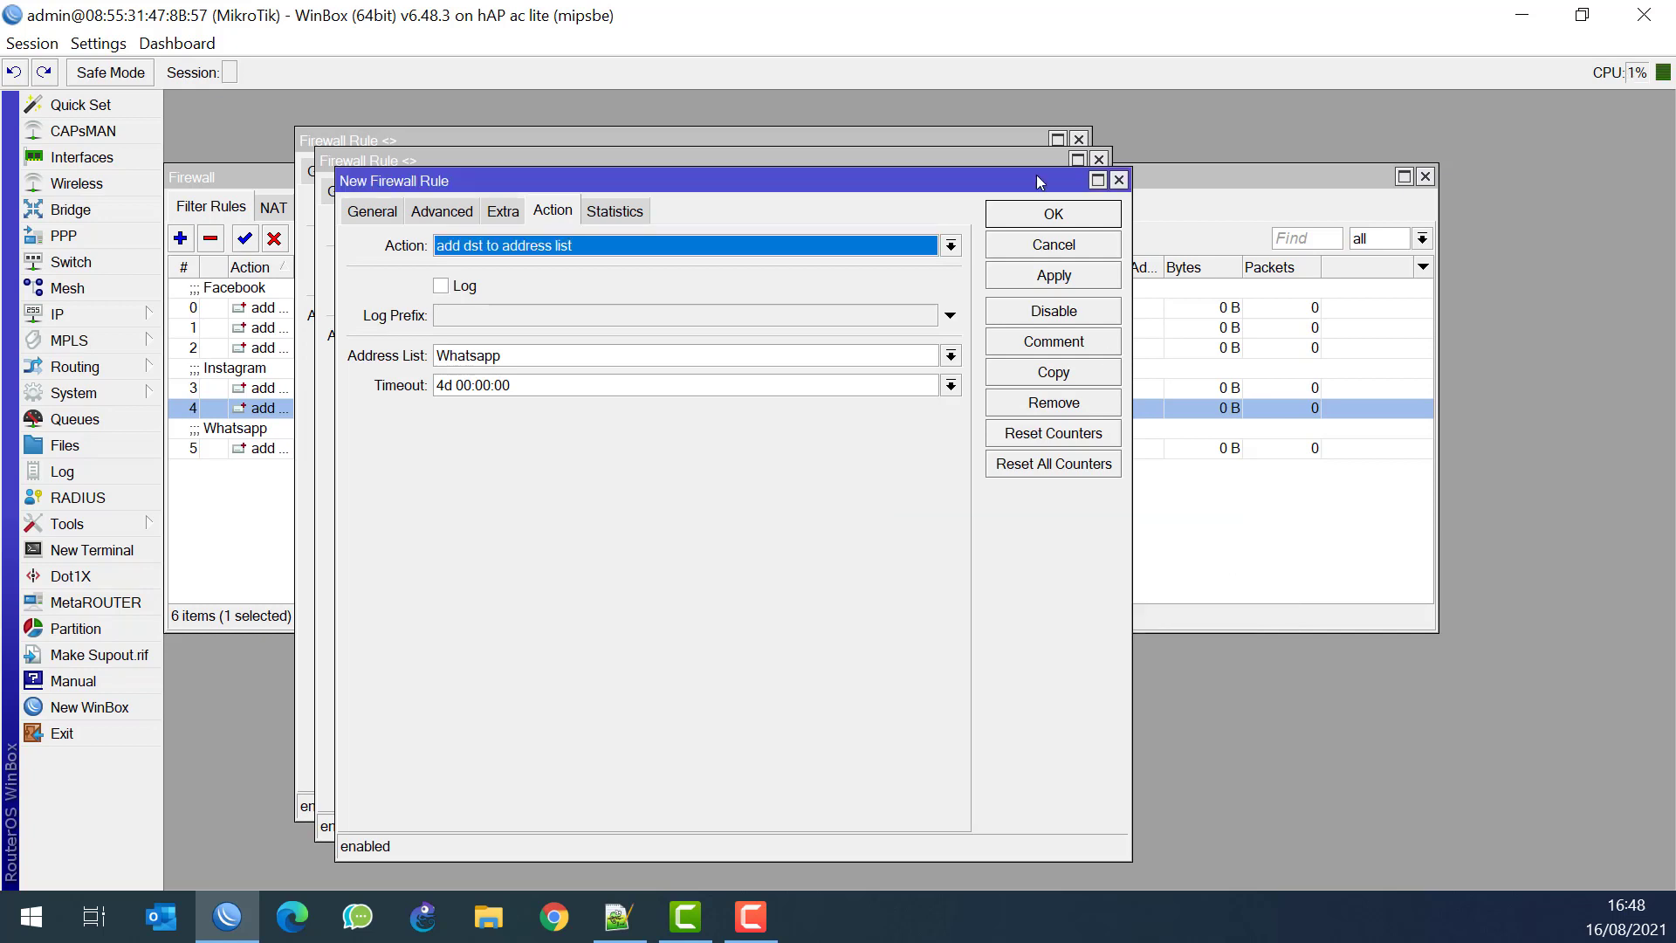
click(1057, 214)
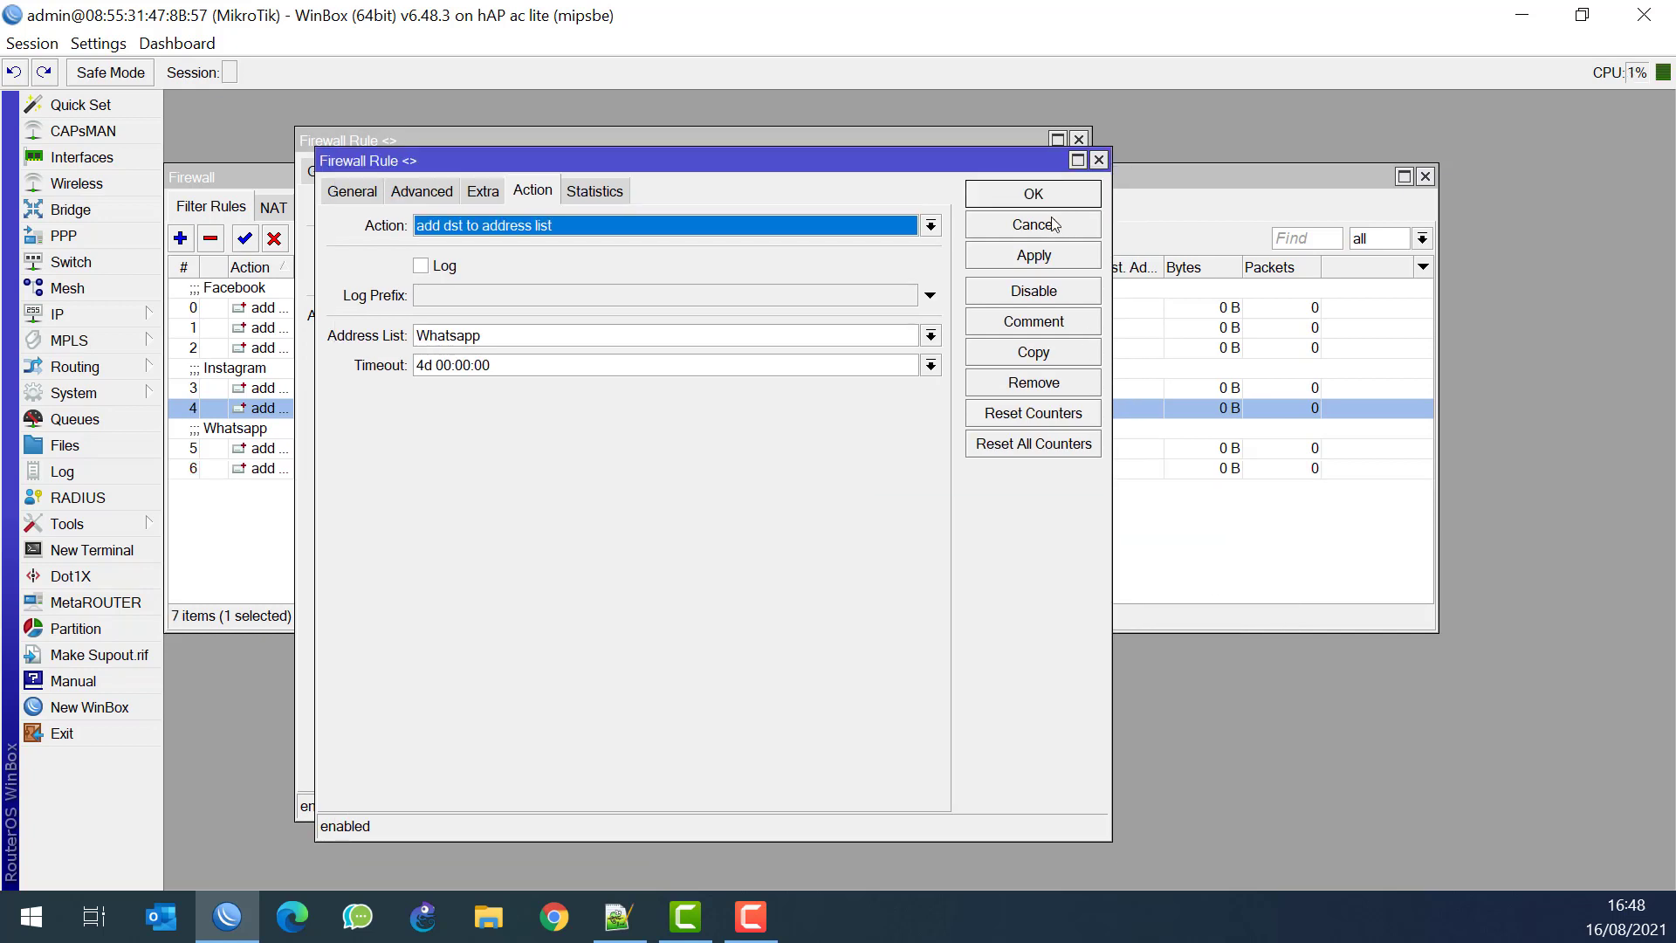
click(1065, 196)
click(1046, 179)
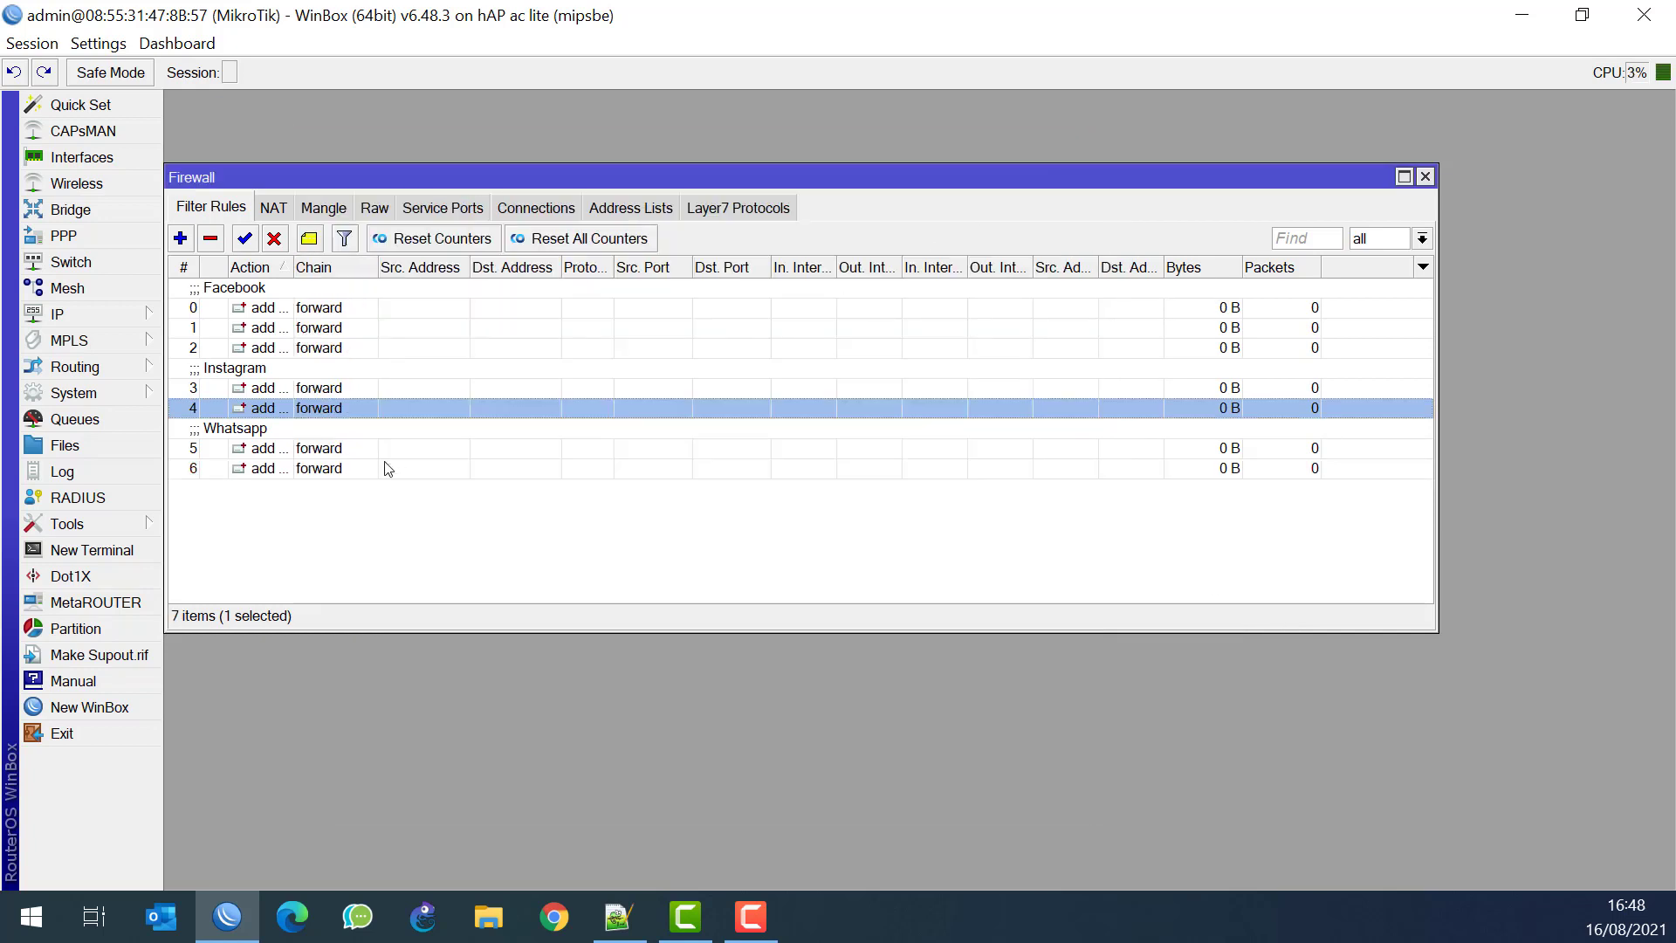
Duplicate the last Whatsapp filter rule, and copy the content value wa.me from the script in Notepad++
double_click(338, 471)
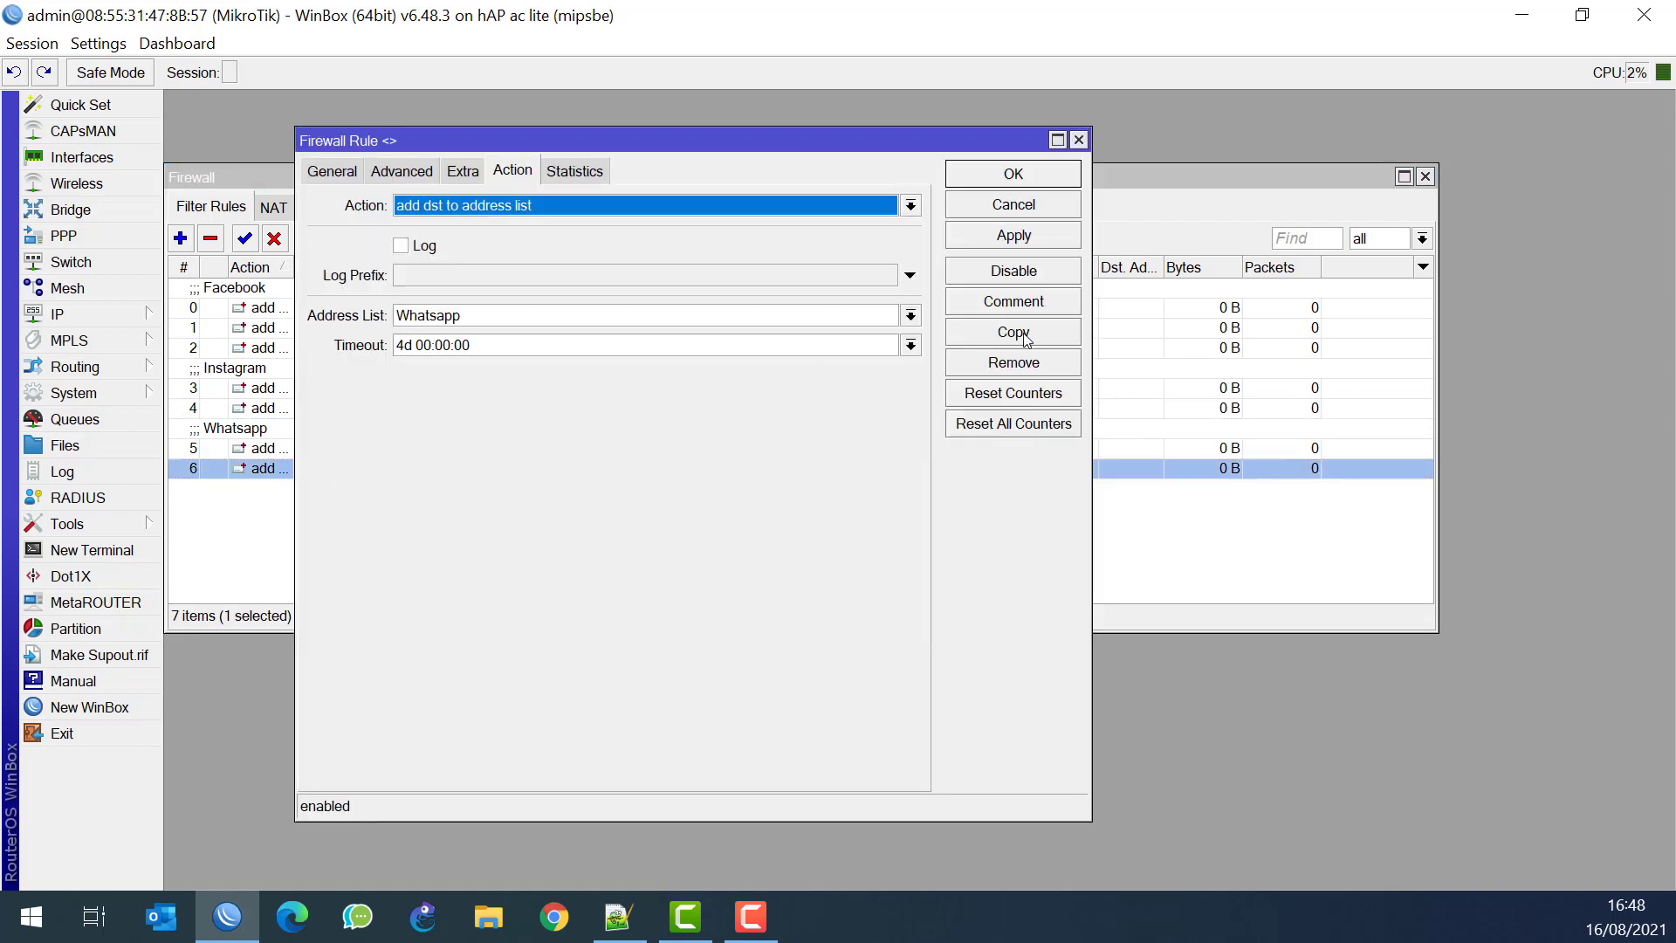
click(1025, 339)
key(alt+Down)
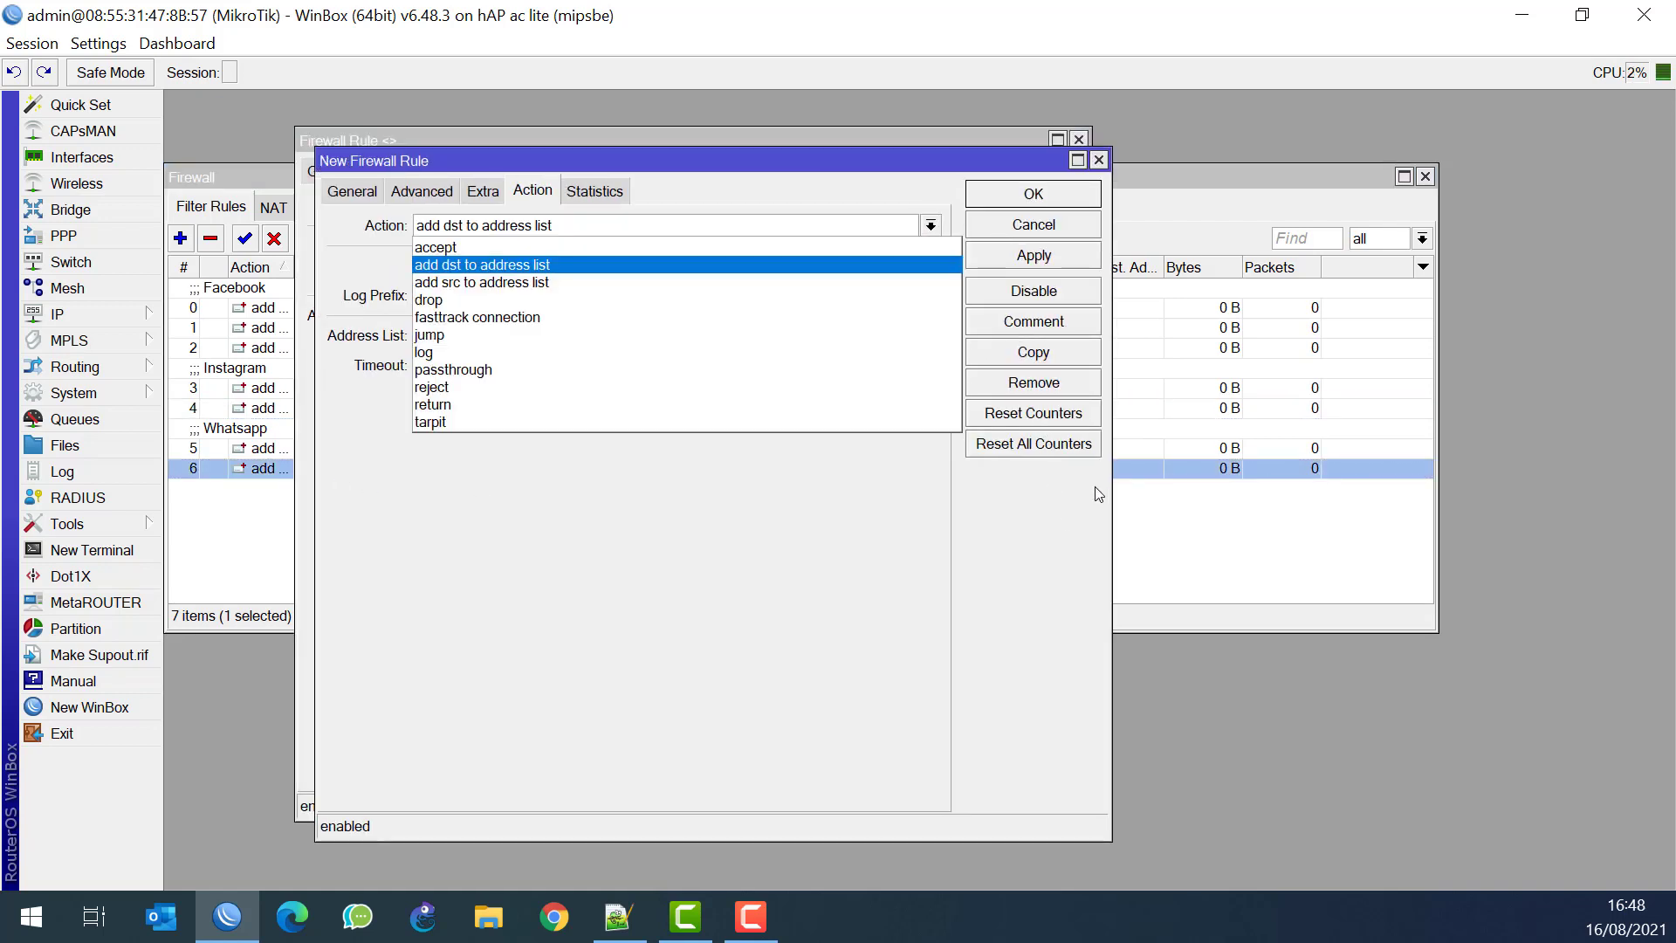
click(673, 606)
key(alt+Tab)
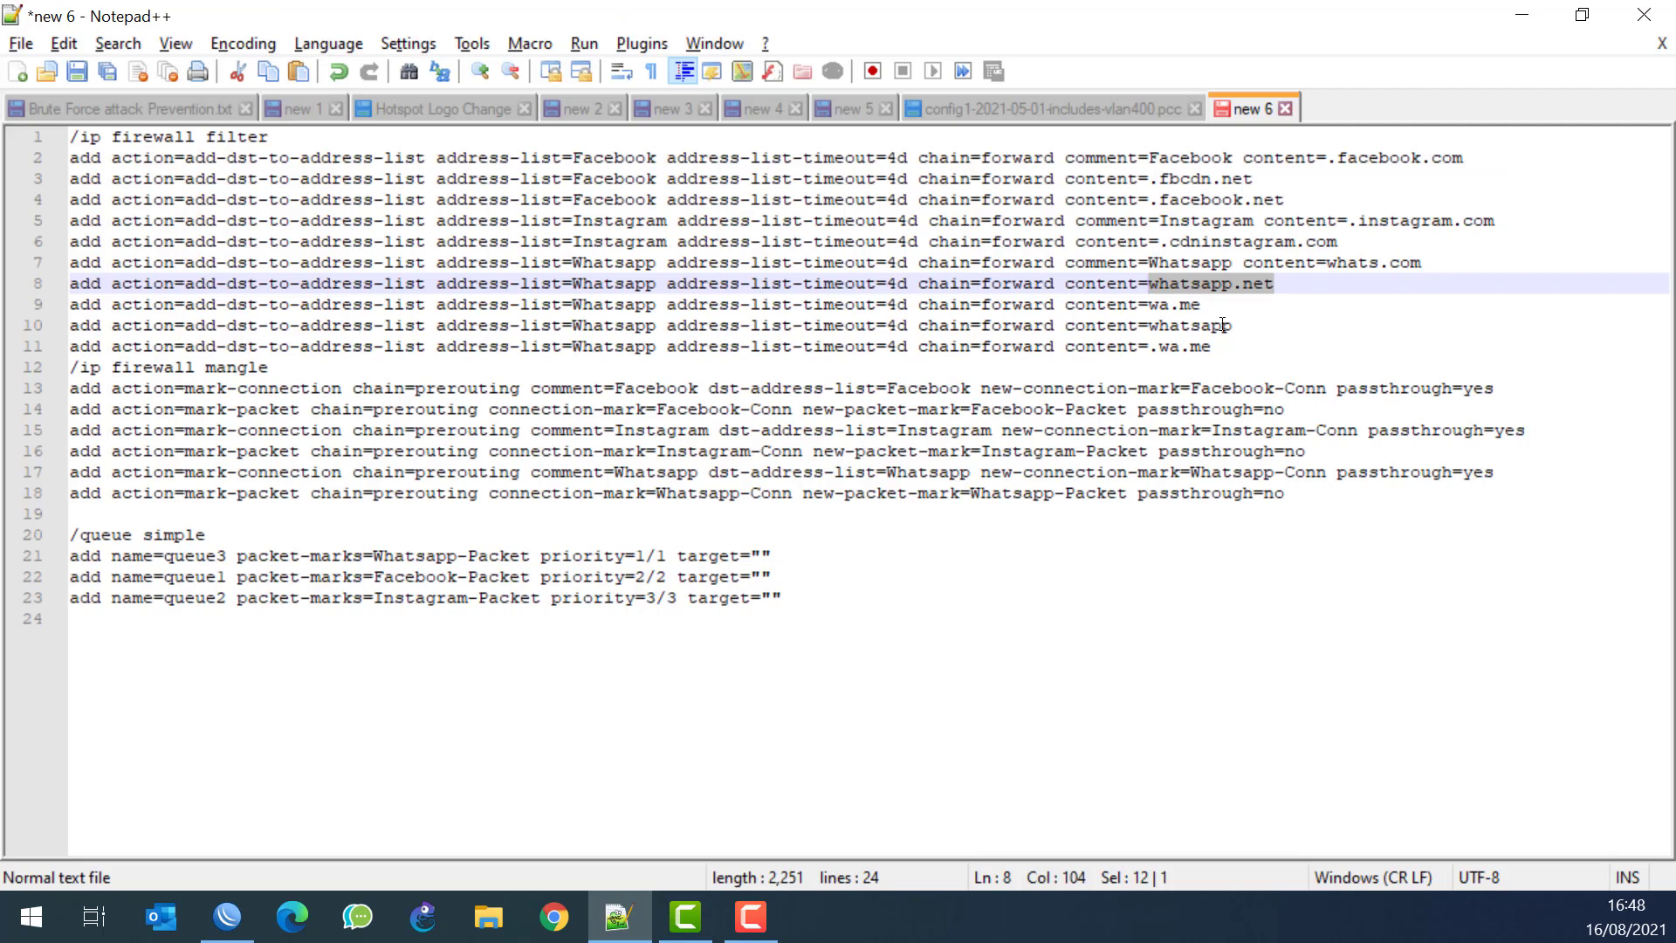
drag(1200, 306, 1149, 304)
right_click(1154, 303)
click(1218, 347)
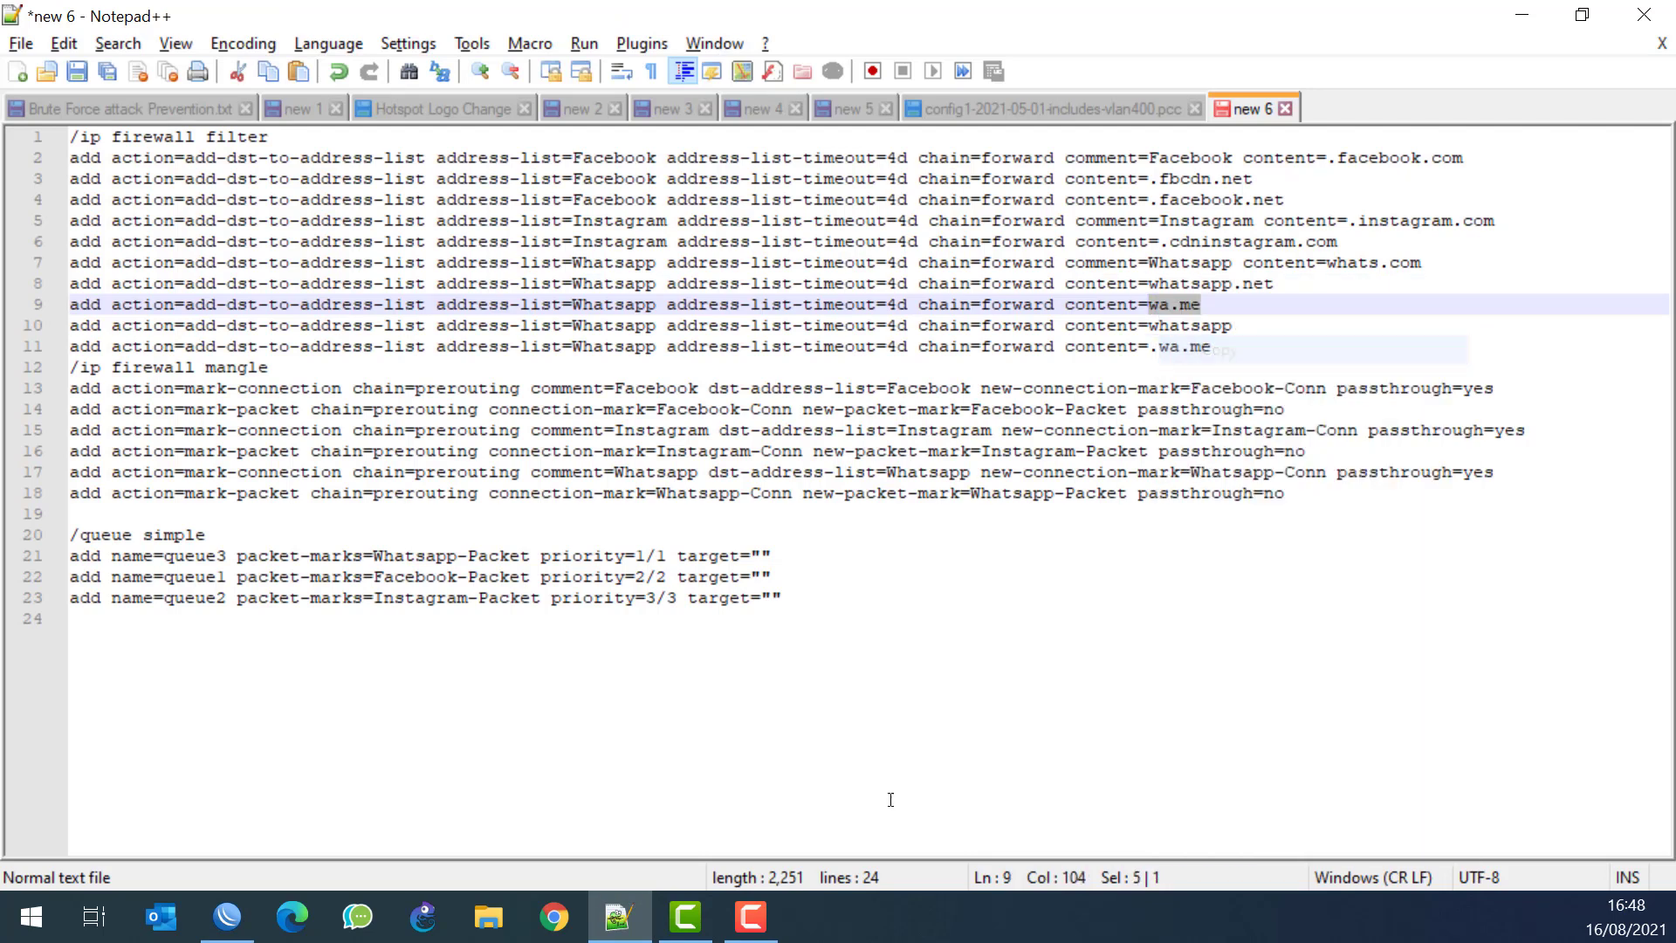
Return to WinBox, replace the duplicate rule's Address List with wa.me, and apply the rule
key(alt+Tab)
drag(499, 328, 287, 343)
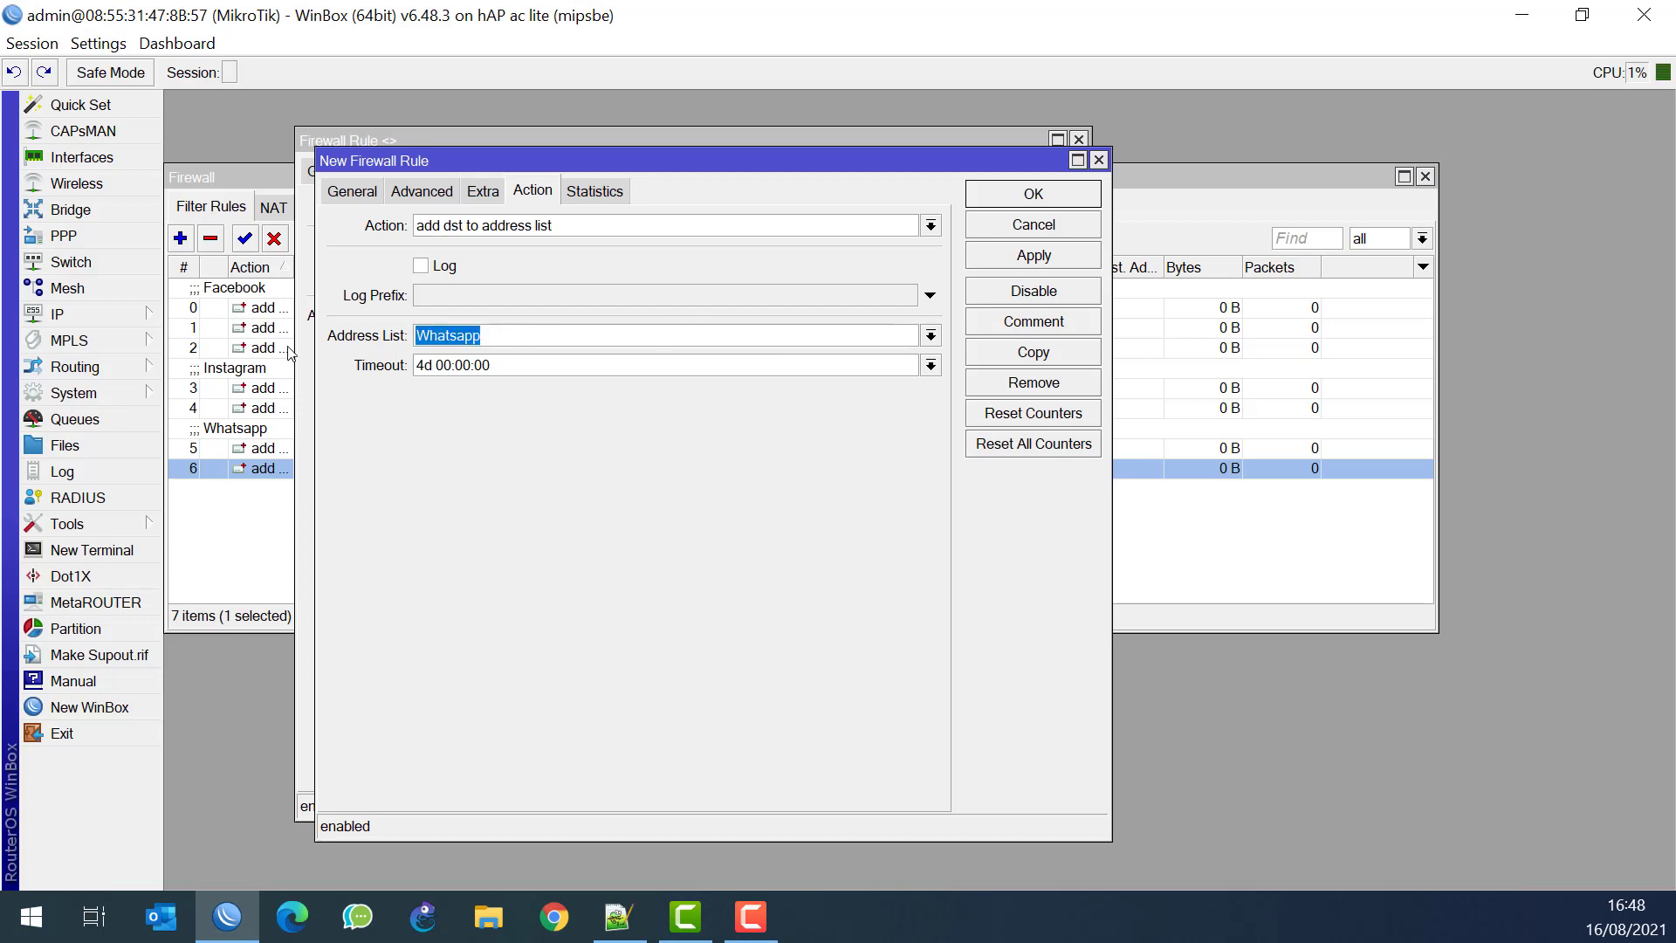
key(ctrl+v)
click(1034, 255)
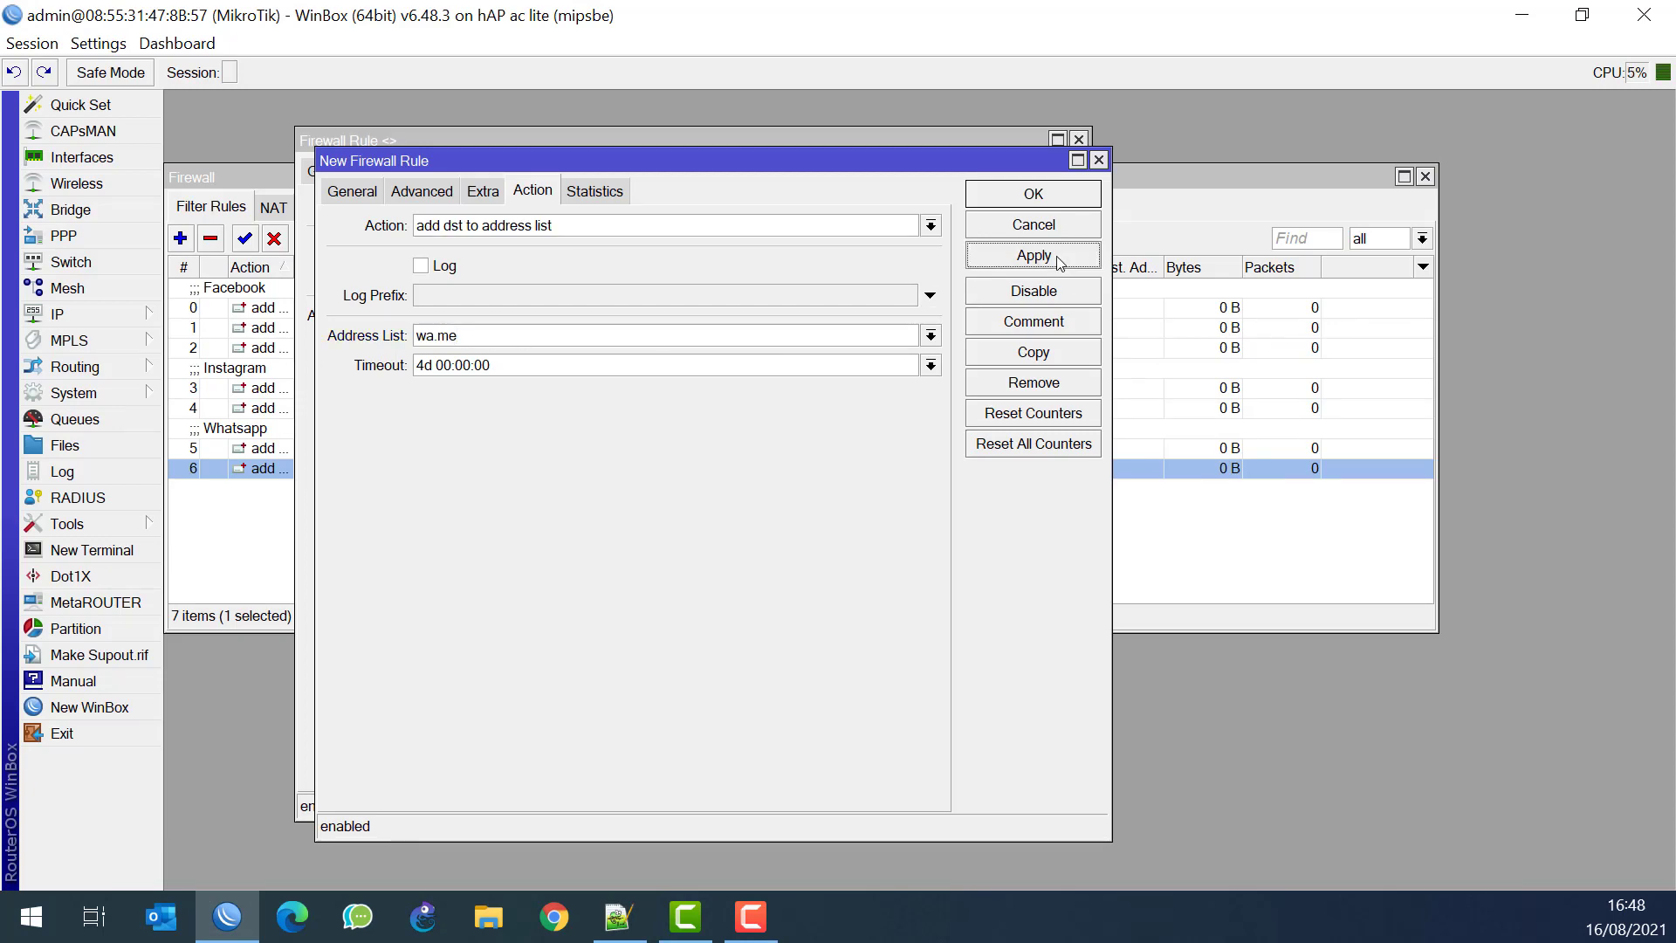
Duplicate the rule with address list wa.me, and copy the content value whatsapp from the script in Notepad++
click(1039, 352)
key(alt+Tab)
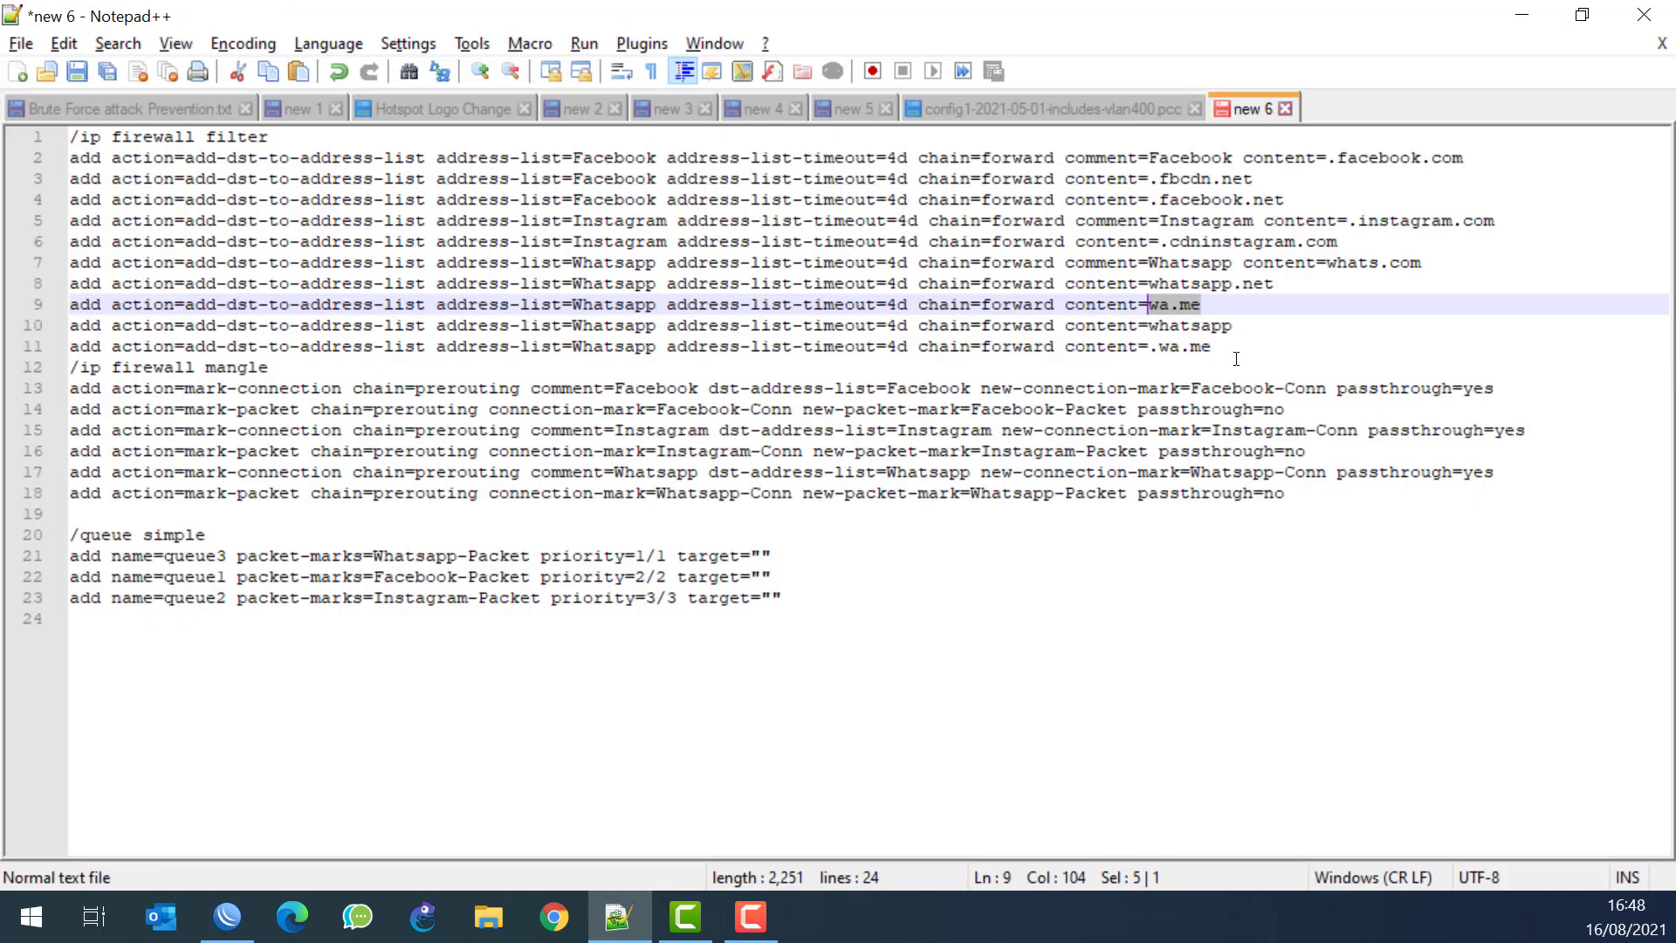
drag(1237, 325, 1150, 327)
double_click(1176, 326)
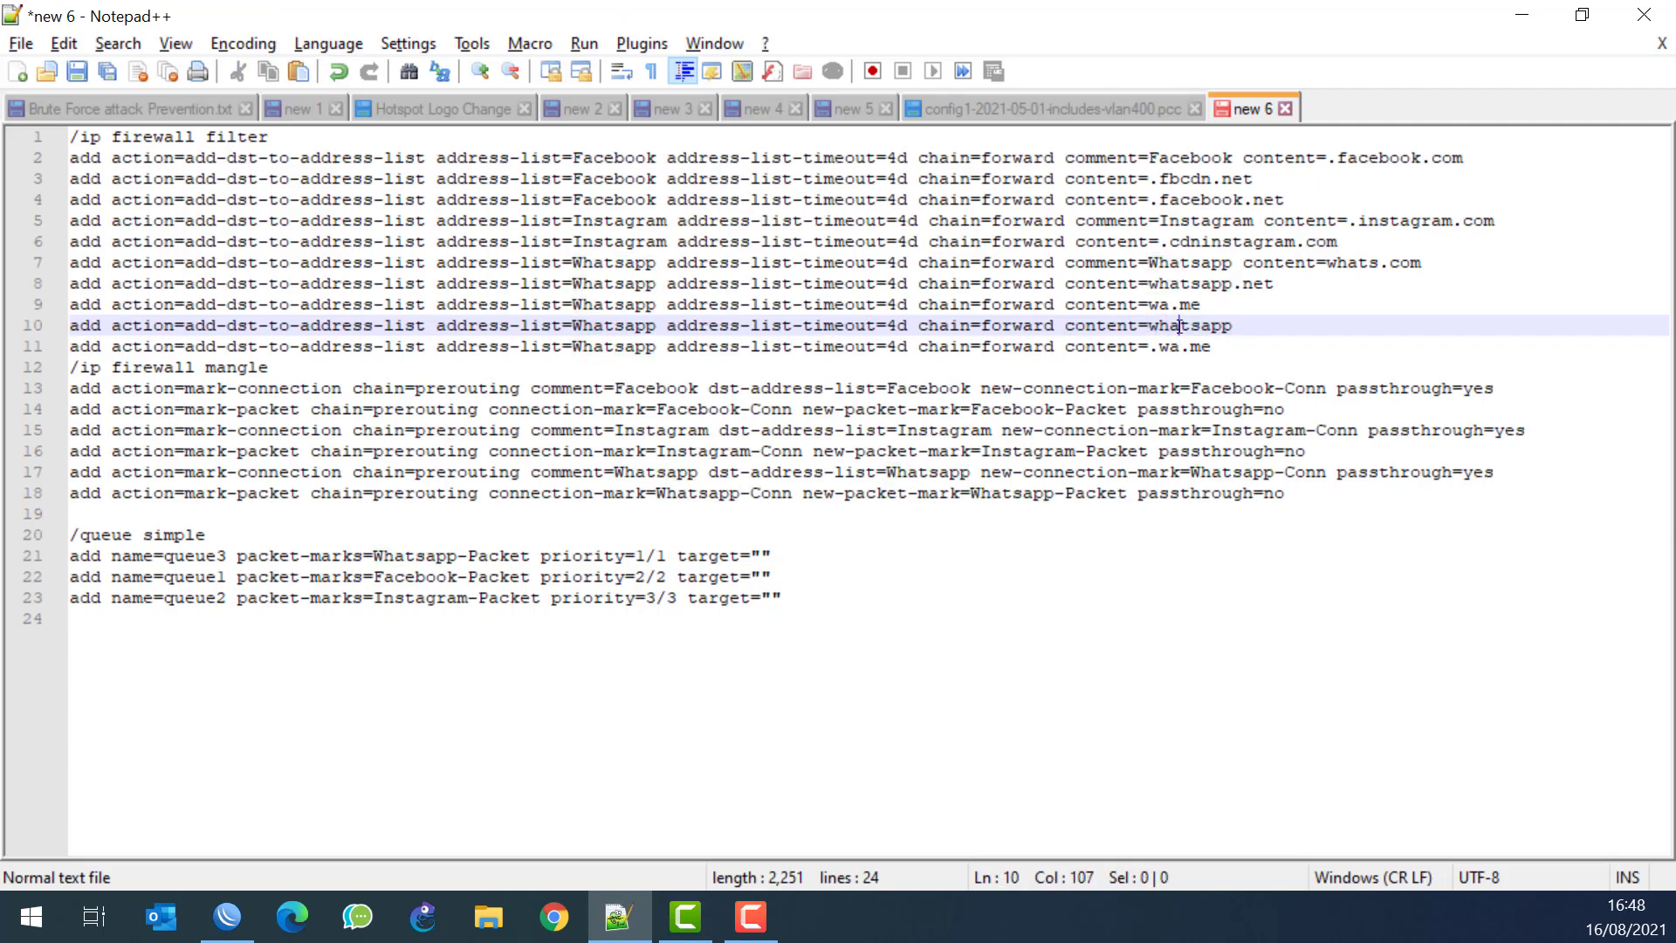
right_click(1179, 326)
click(1232, 366)
Return to WinBox and set the duplicate rule's Address List to Whatsapp
key(alt+Tab)
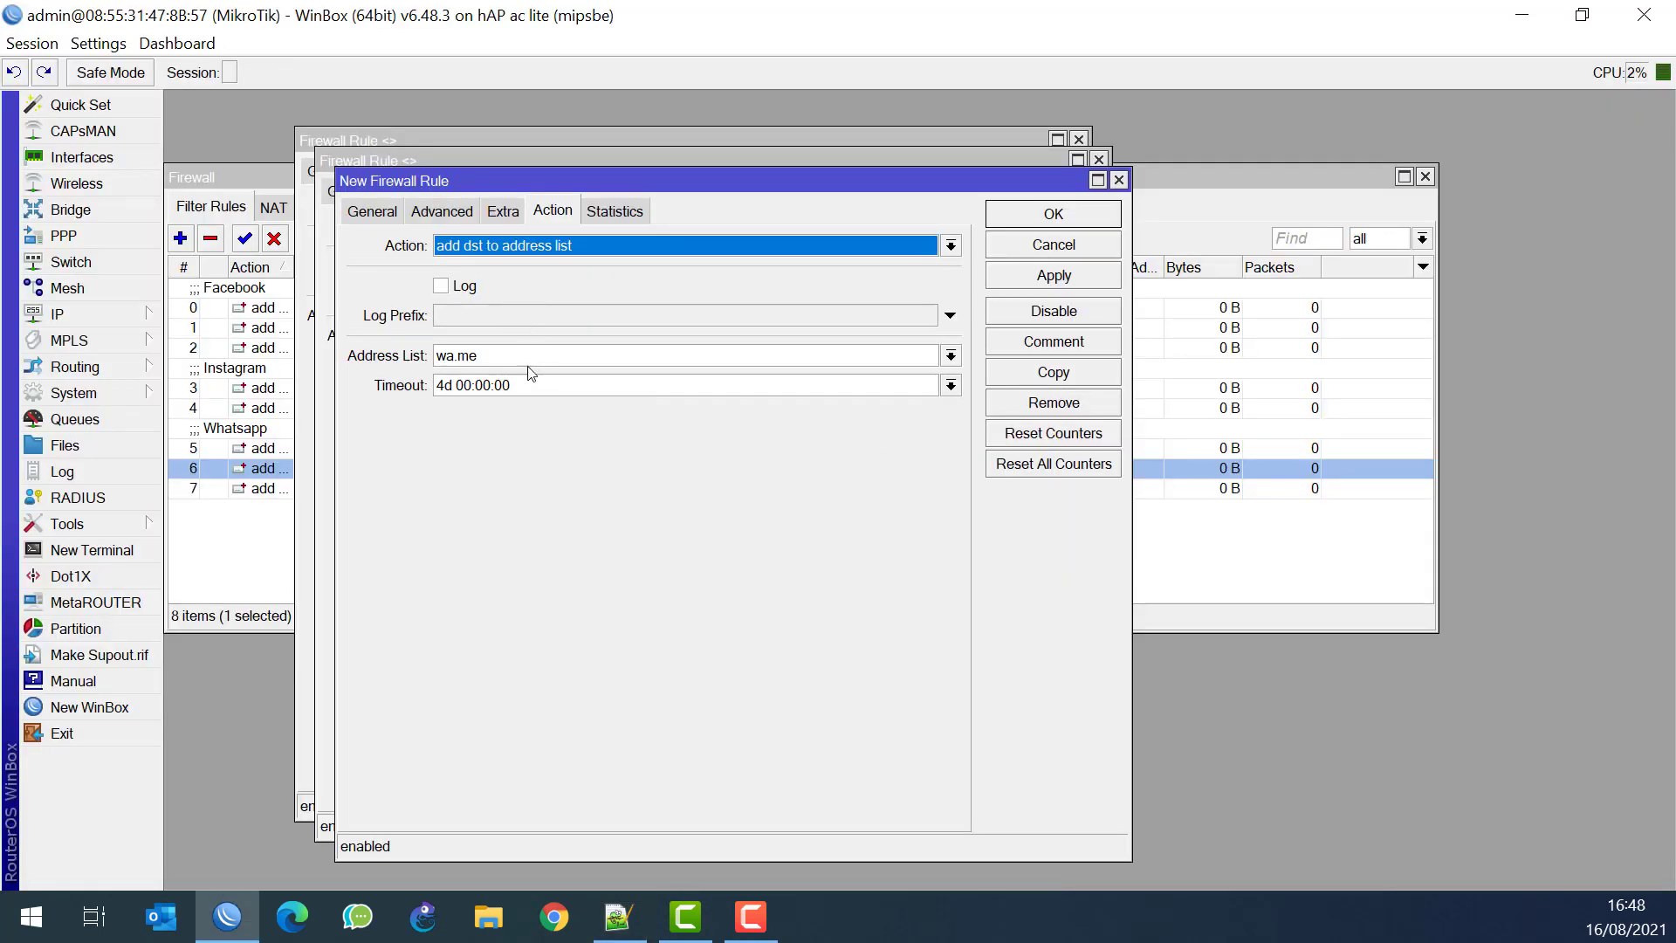
drag(506, 351, 341, 343)
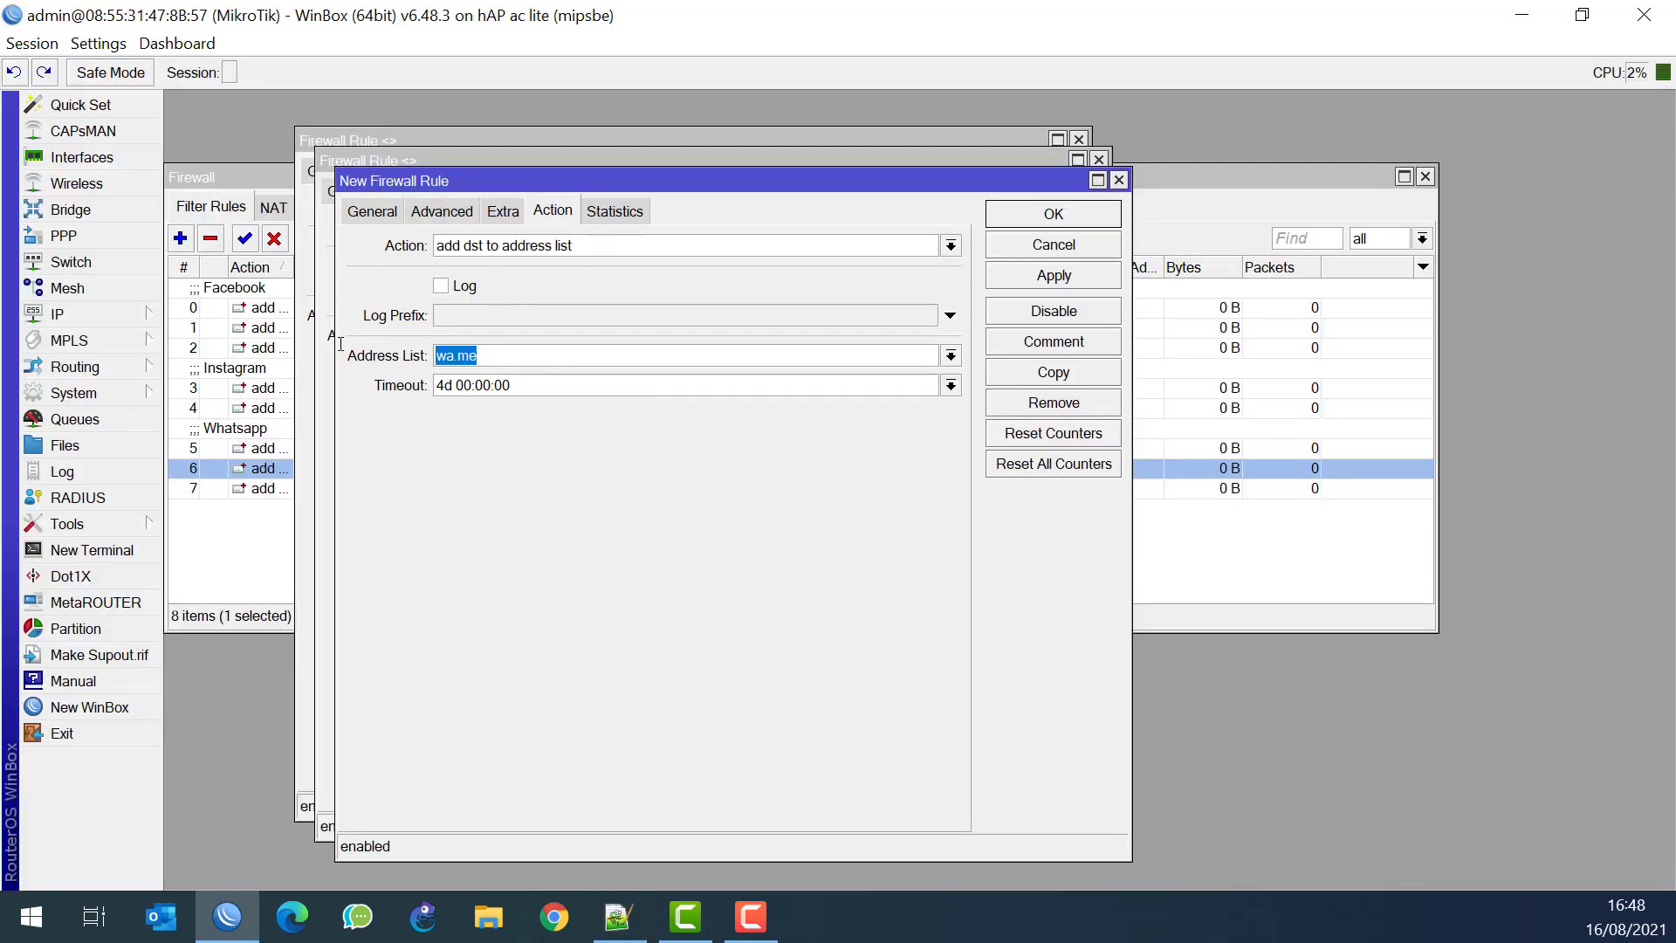
click(949, 354)
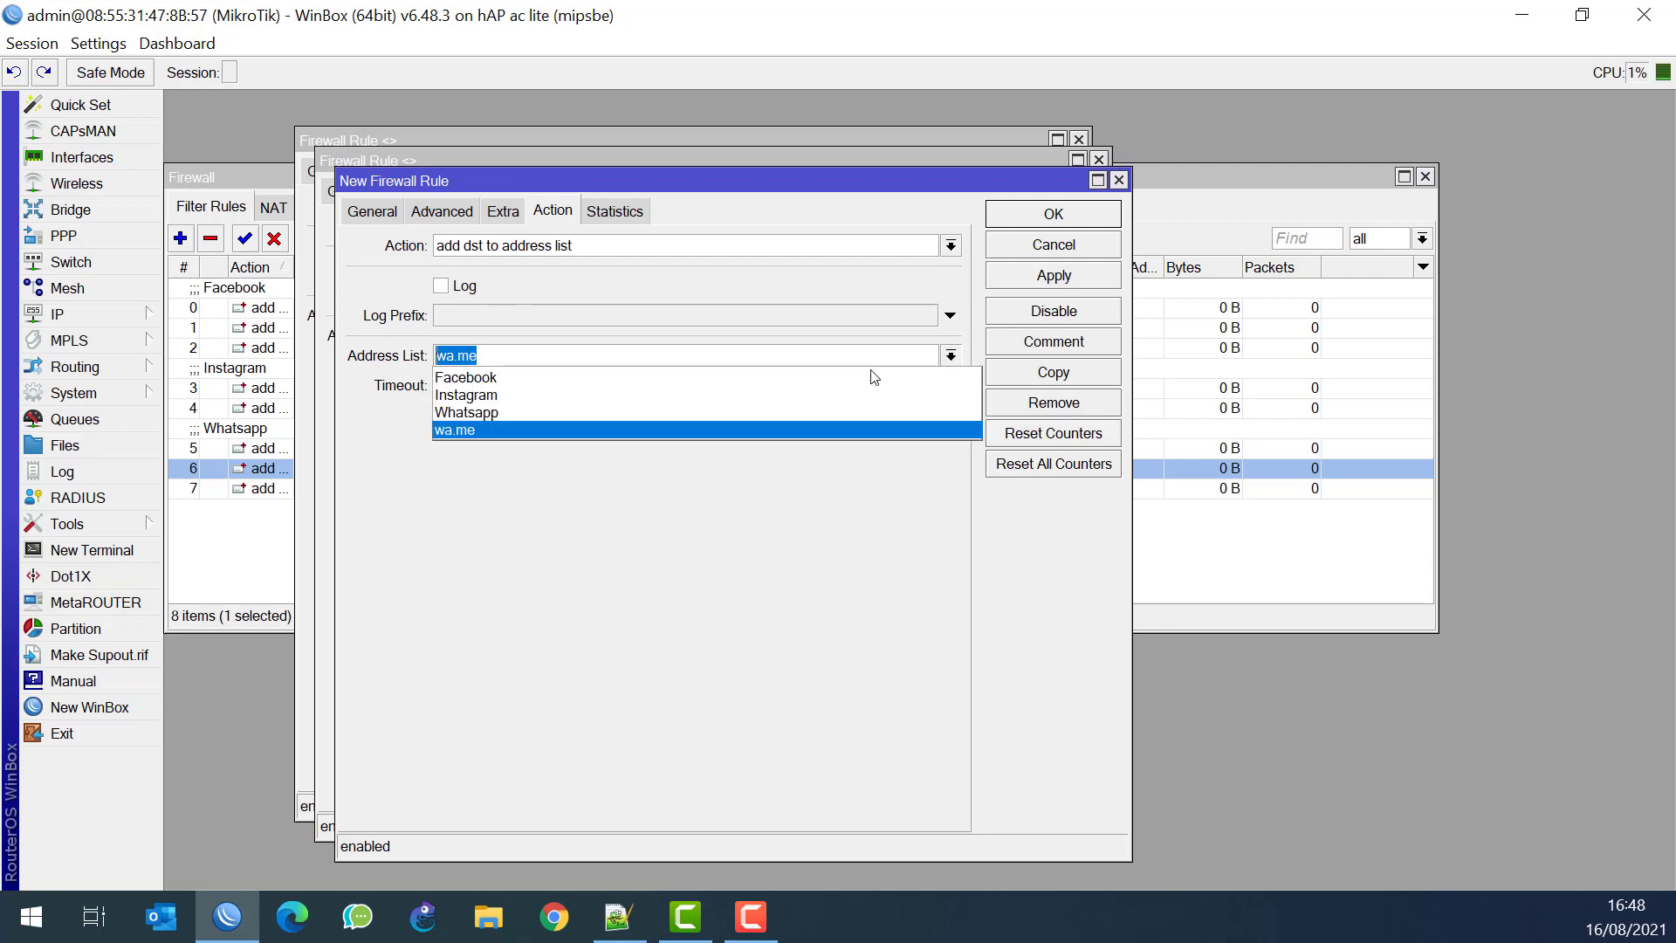
click(489, 415)
Set the duplicate rule's Content to wa.me, apply it, and save and close all open firewall rules
click(447, 212)
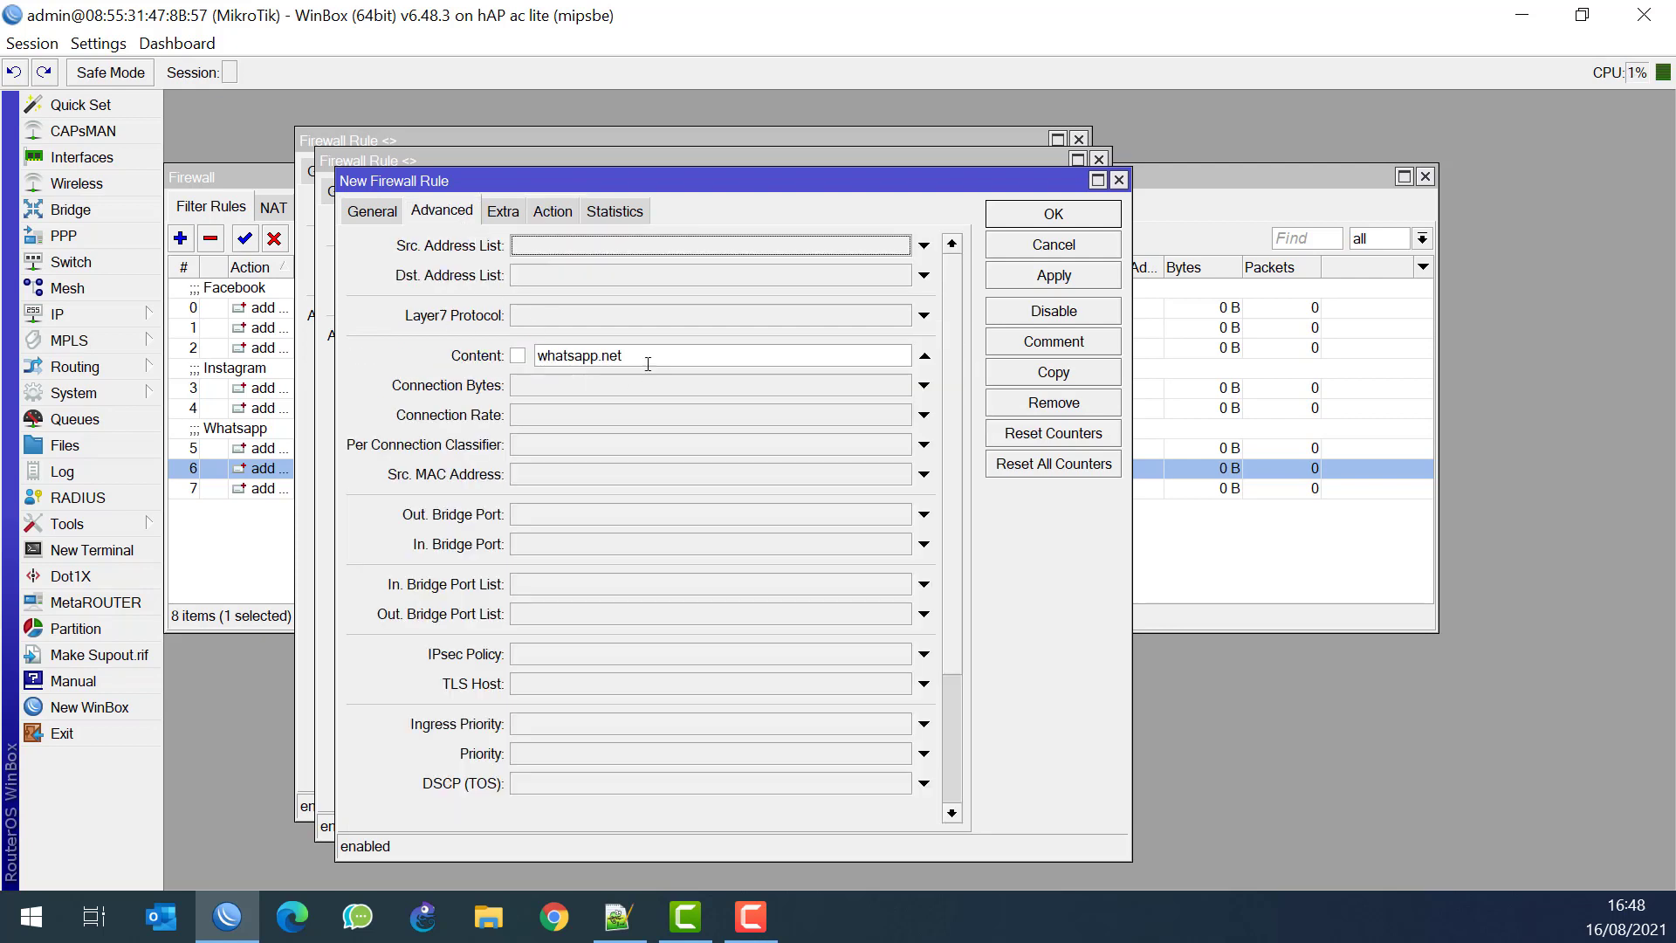
double_click(646, 356)
key(ctrl+v)
click(1040, 276)
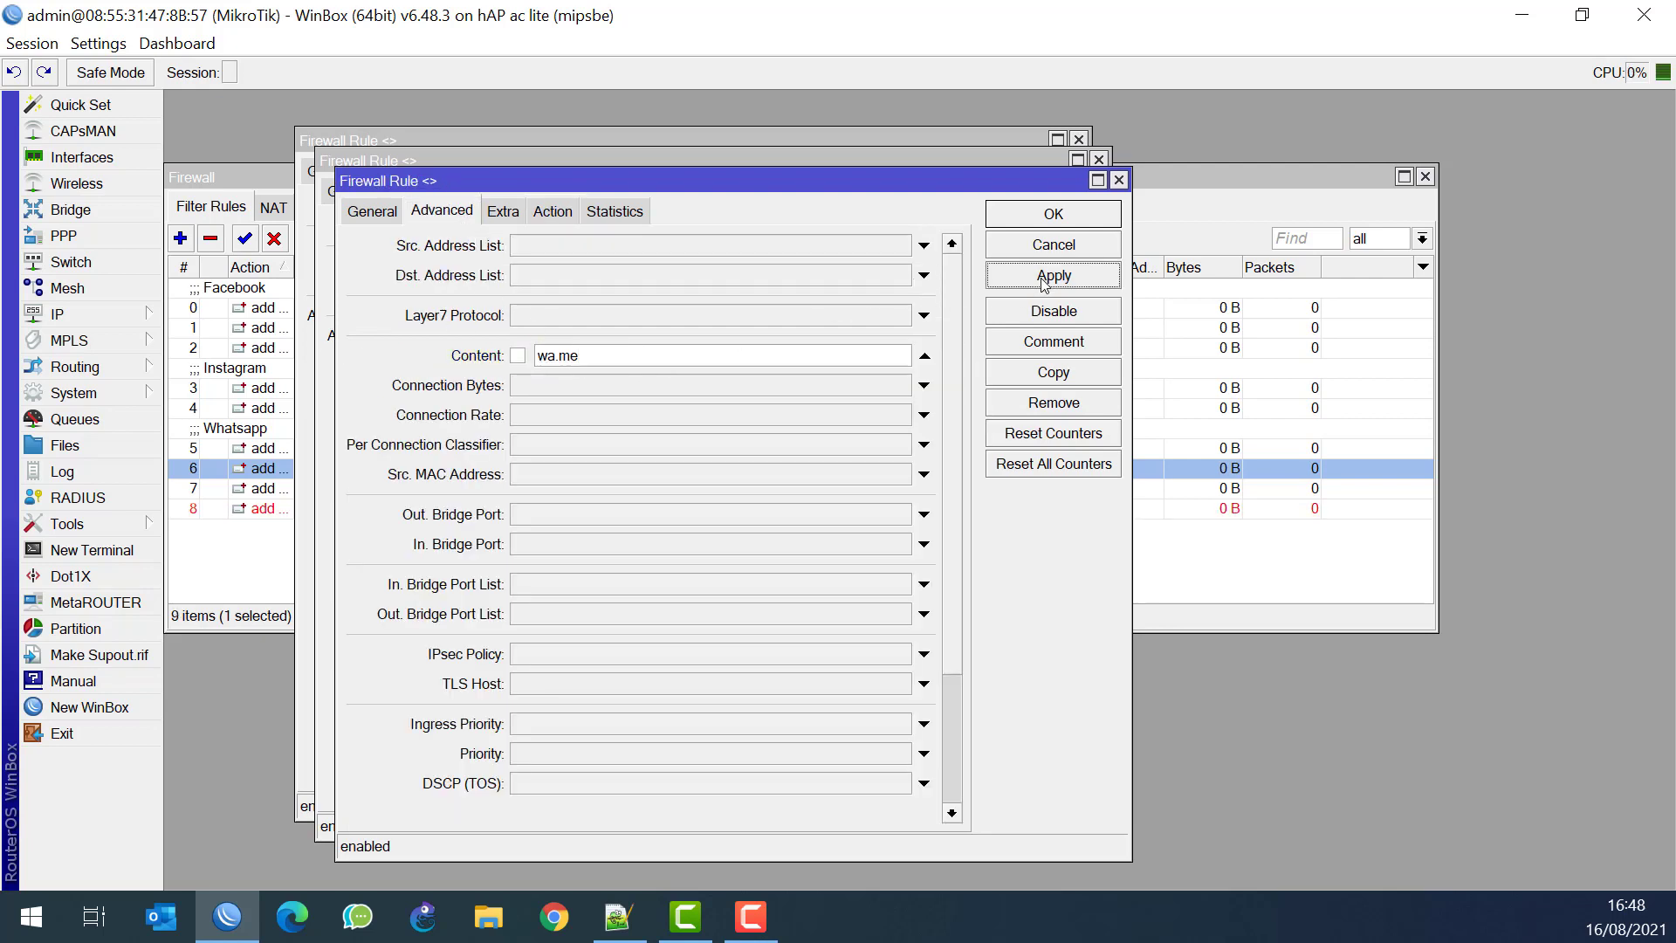
click(1083, 220)
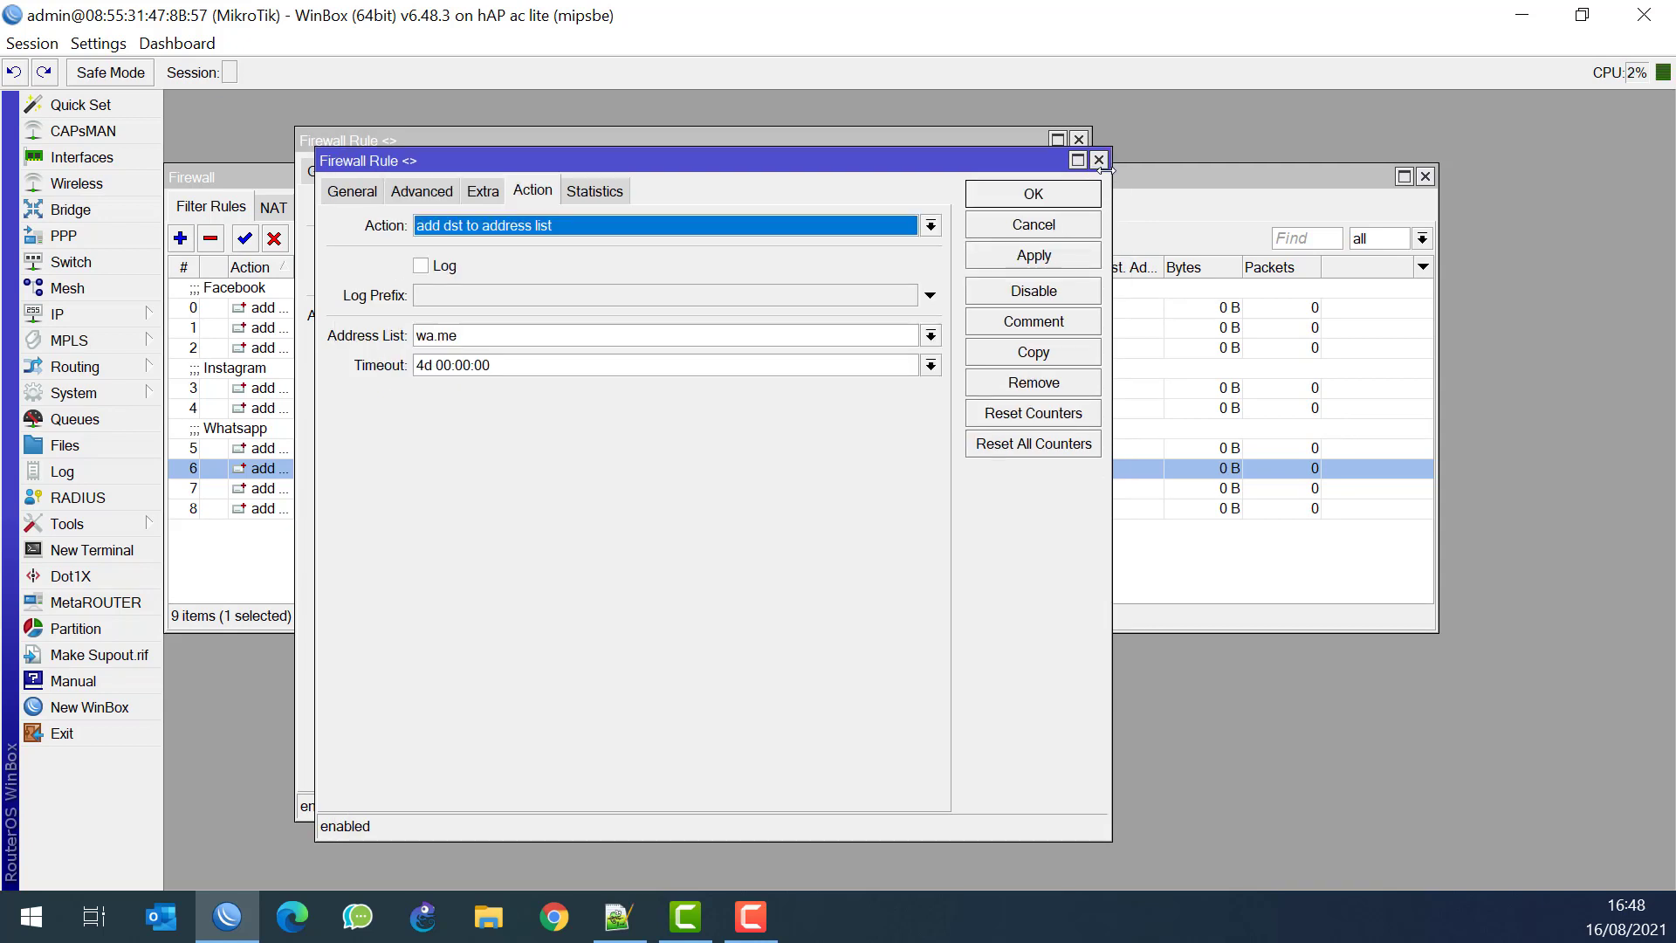
click(1066, 195)
click(1052, 173)
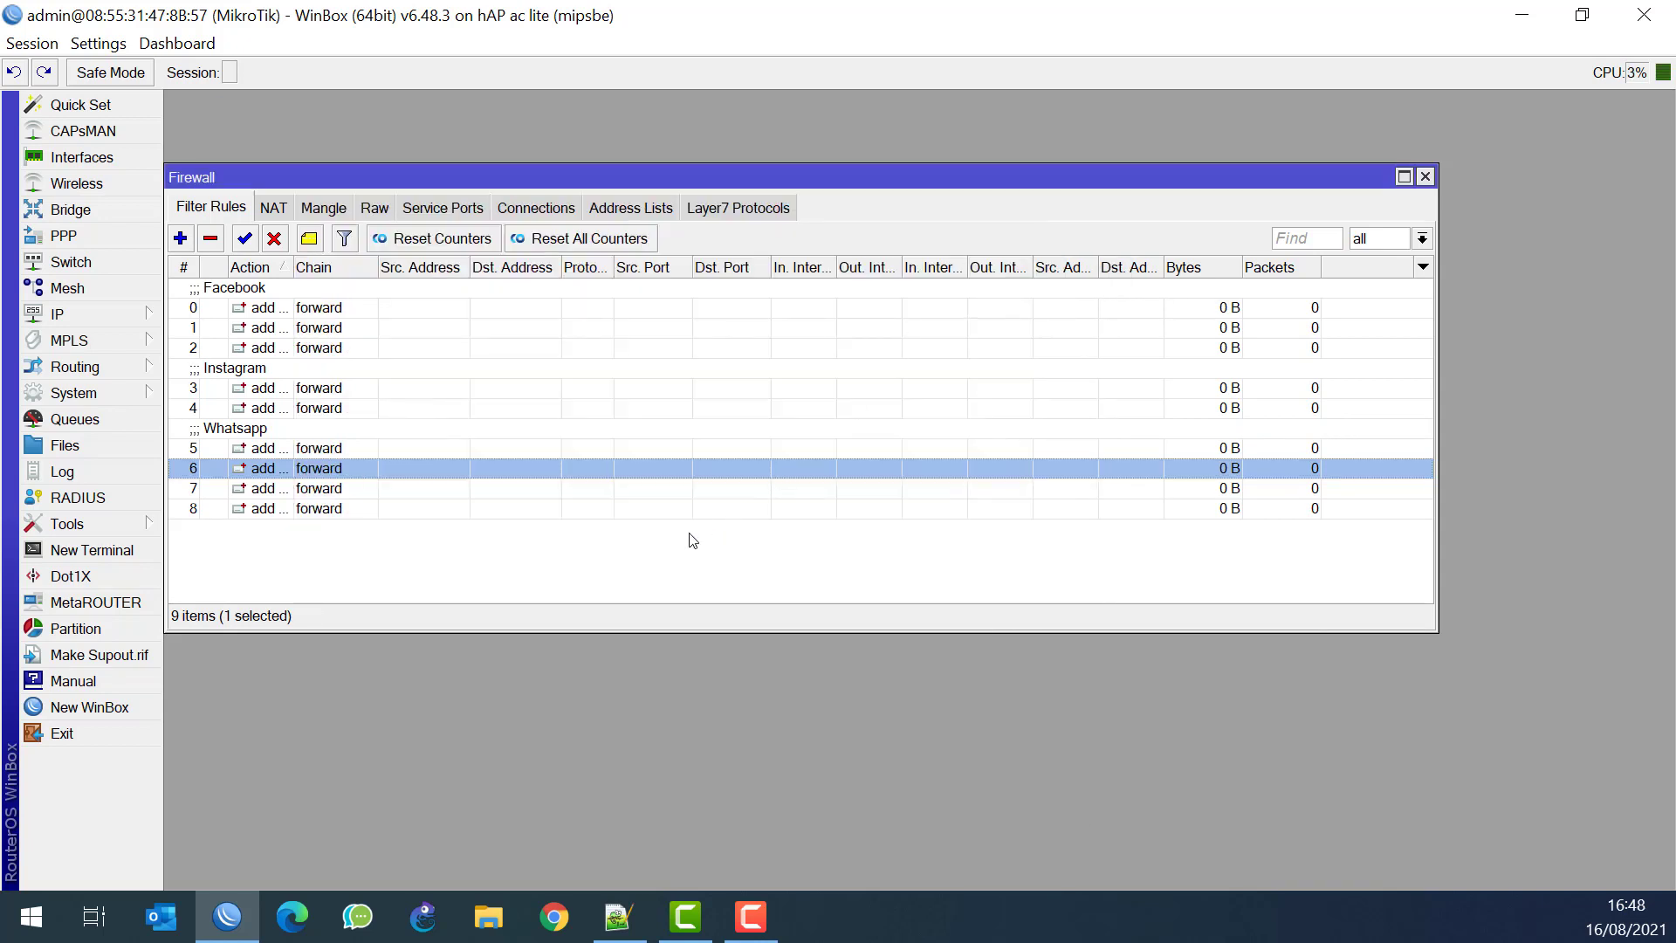
Check the address lists of the Whatsapp filter rules and remove the rule whose Address List is wa.me
double_click(303, 451)
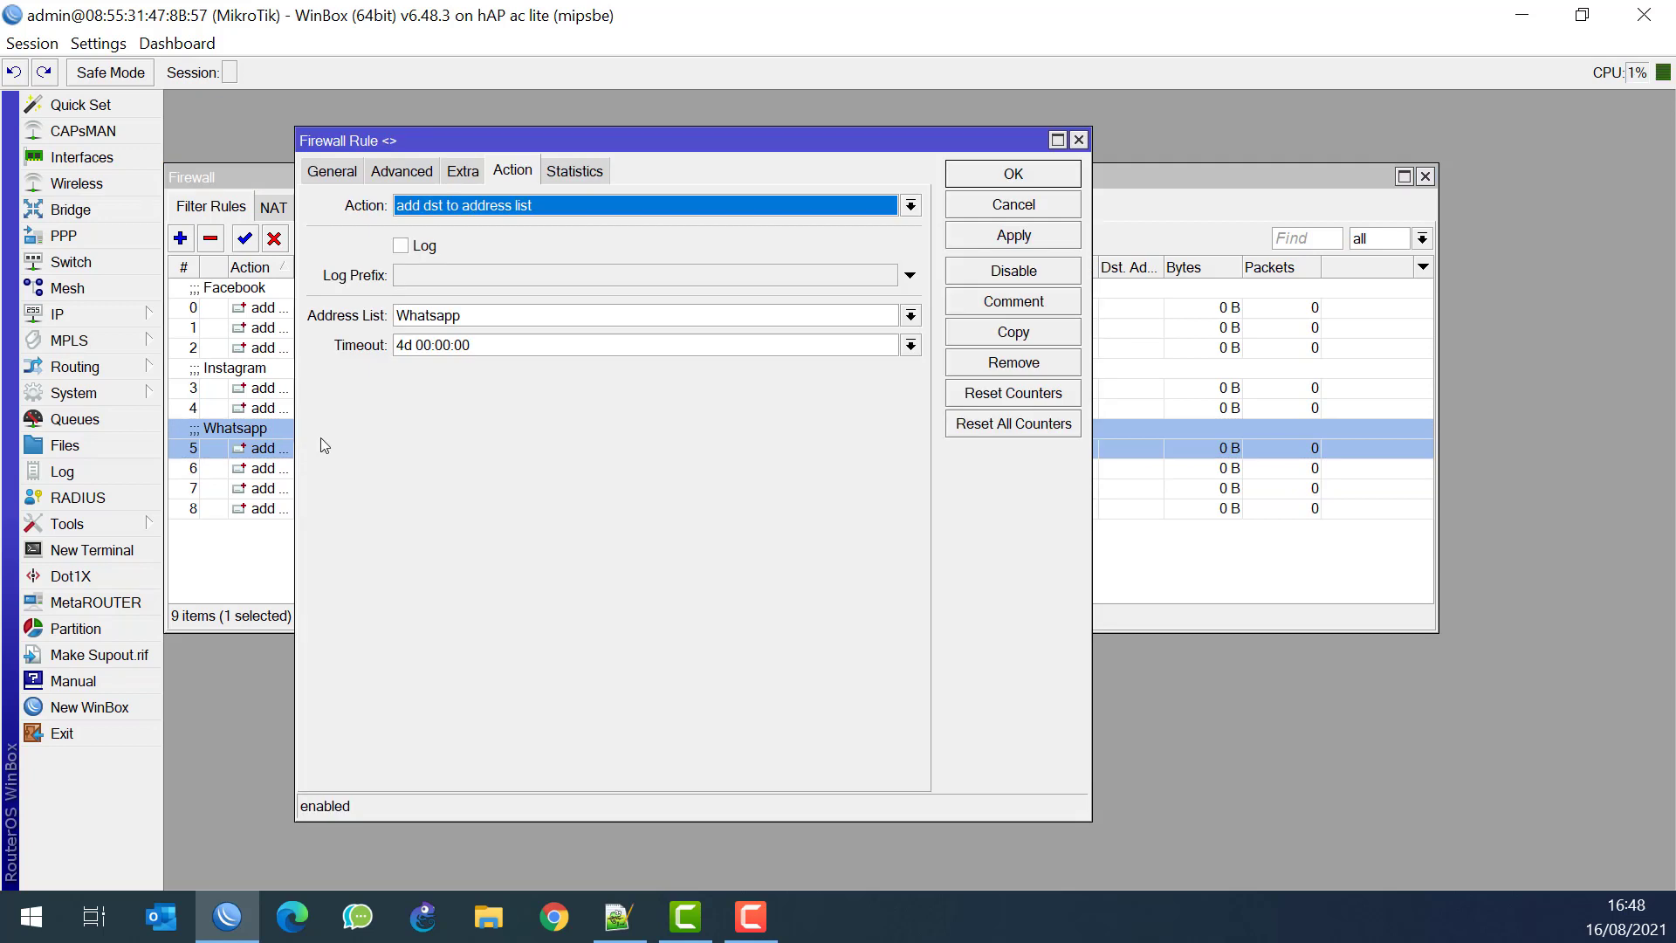
key(Escape)
double_click(288, 469)
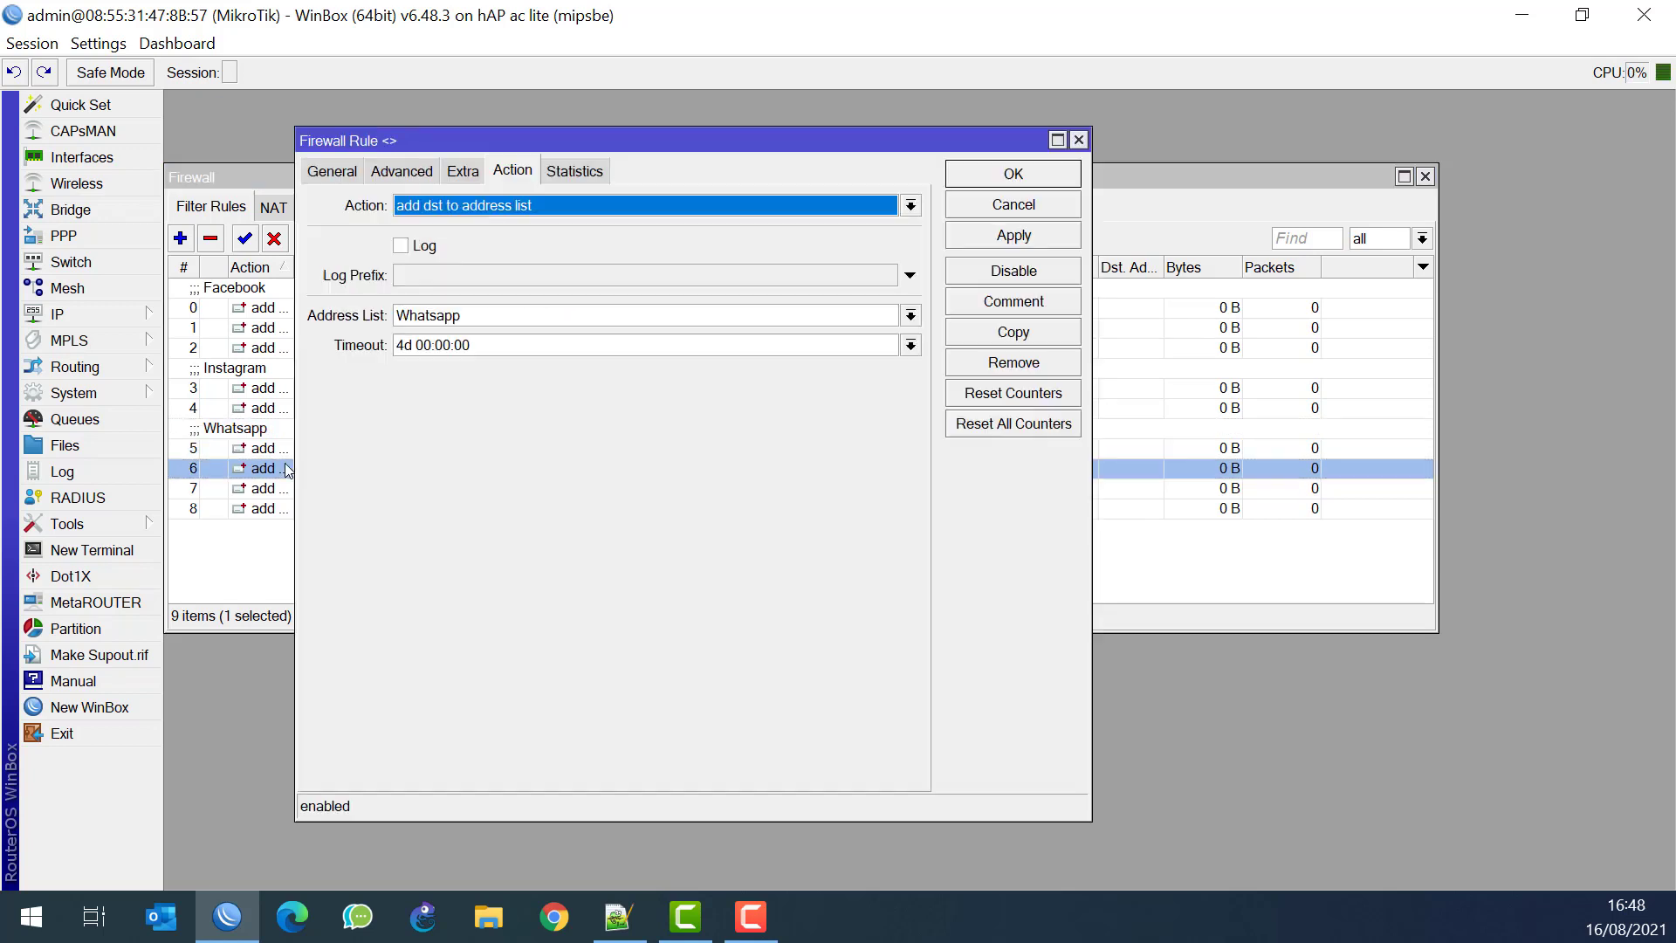
key(Escape)
double_click(285, 491)
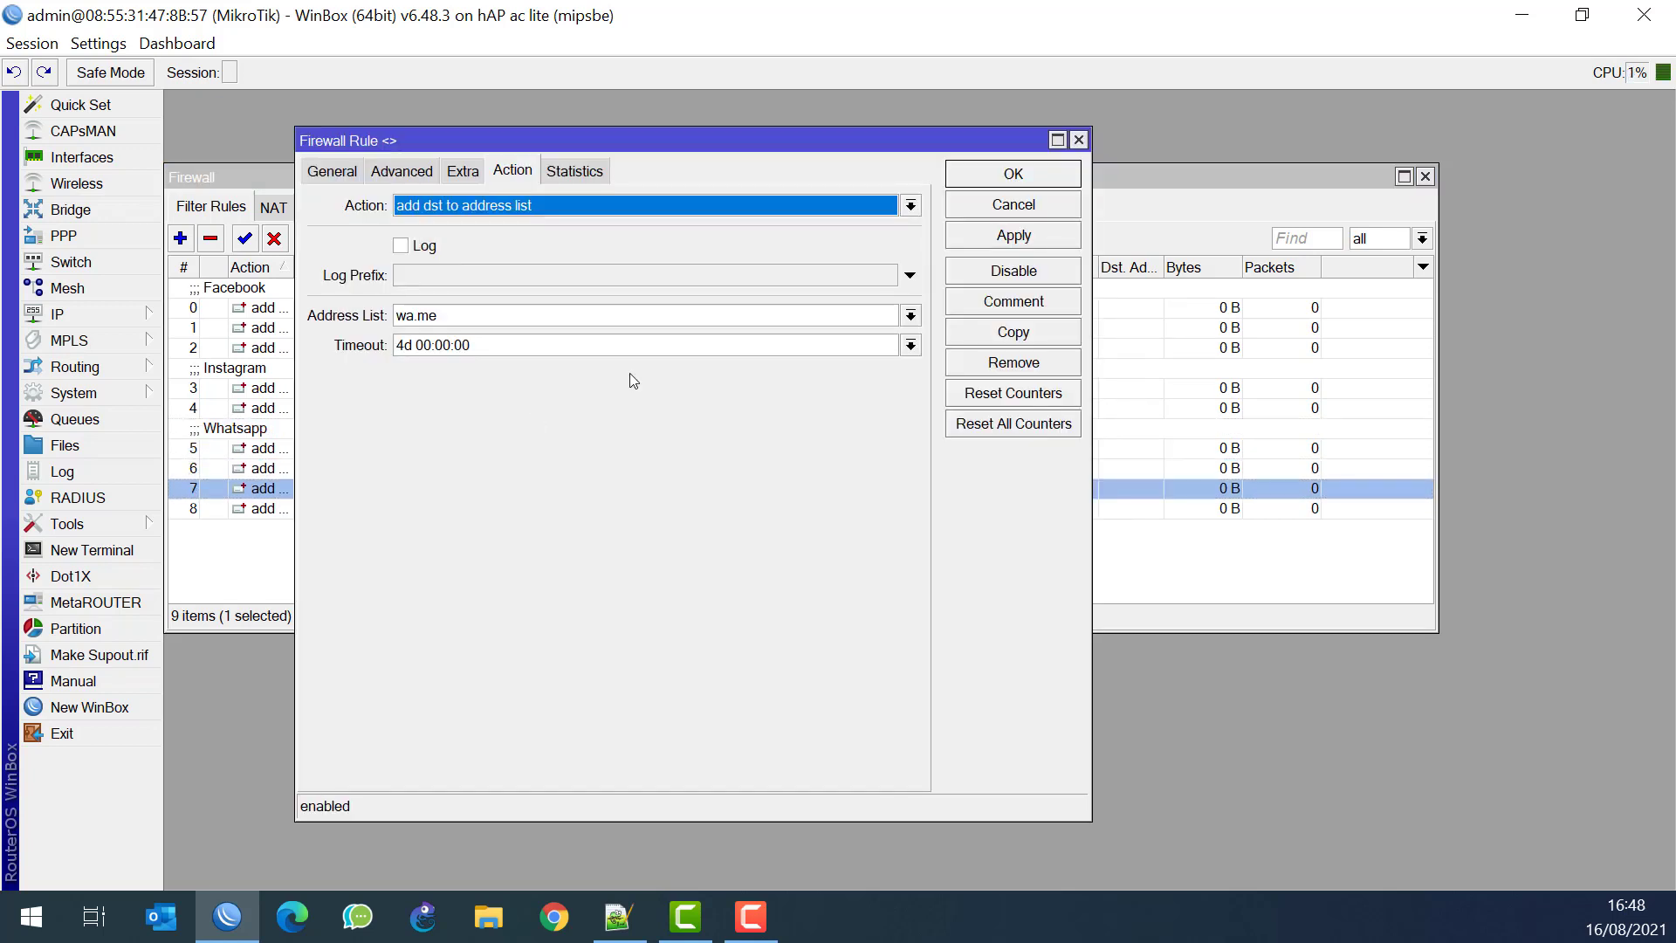
key(Escape)
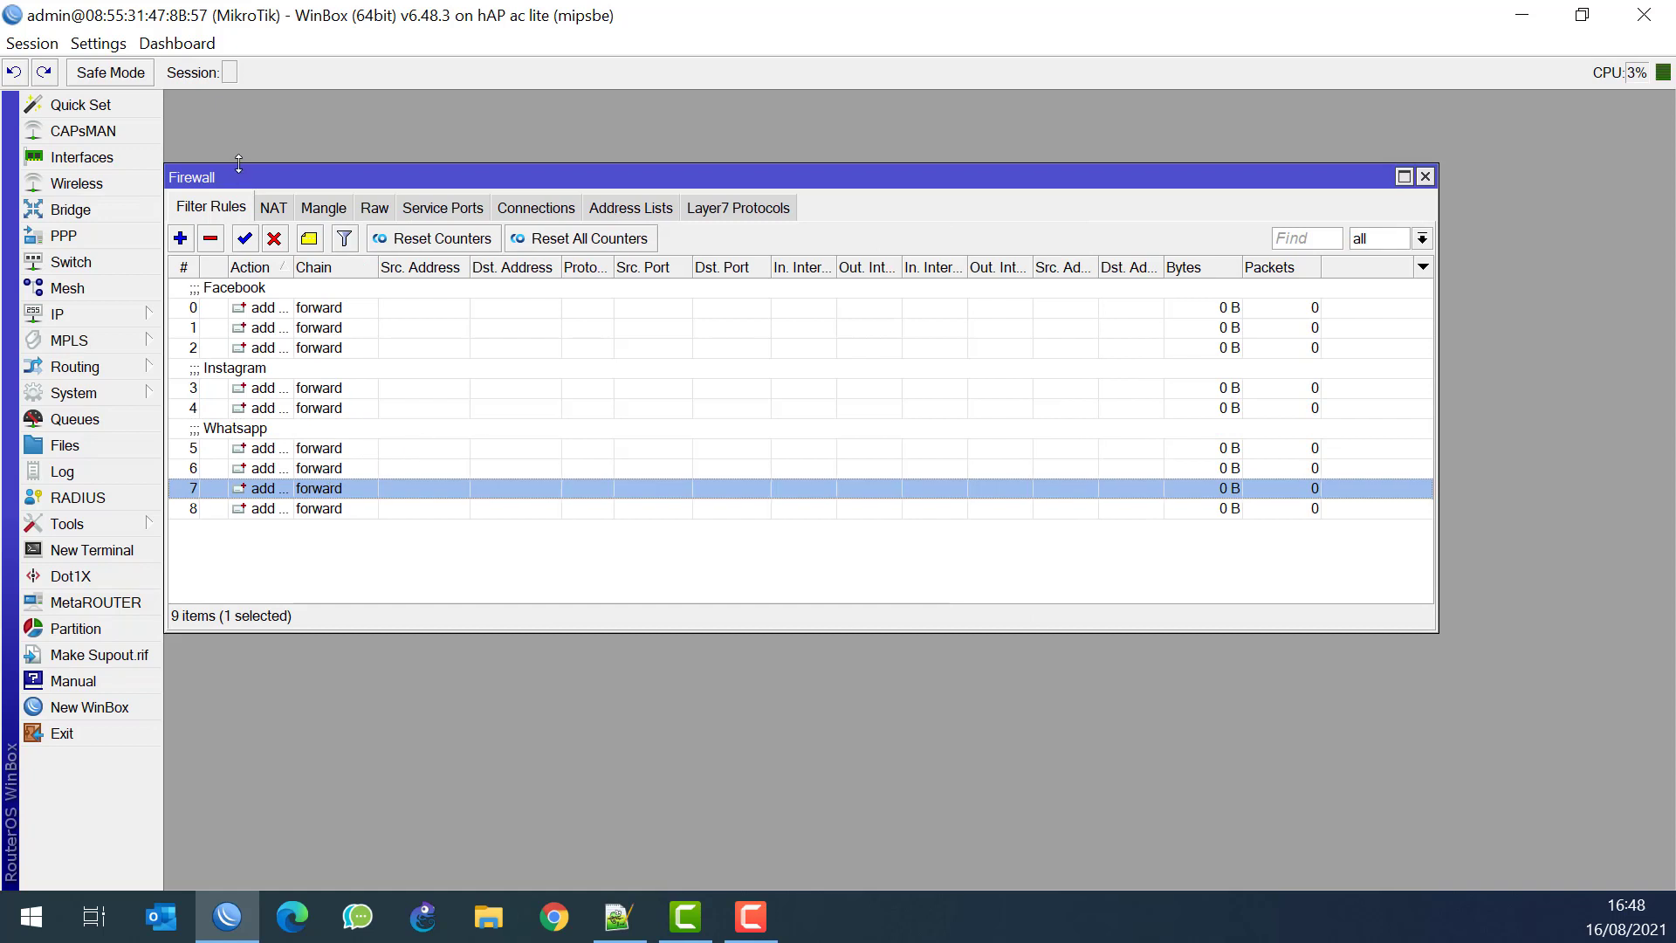
click(210, 238)
Open the last Whatsapp filter rule and duplicate it
double_click(288, 487)
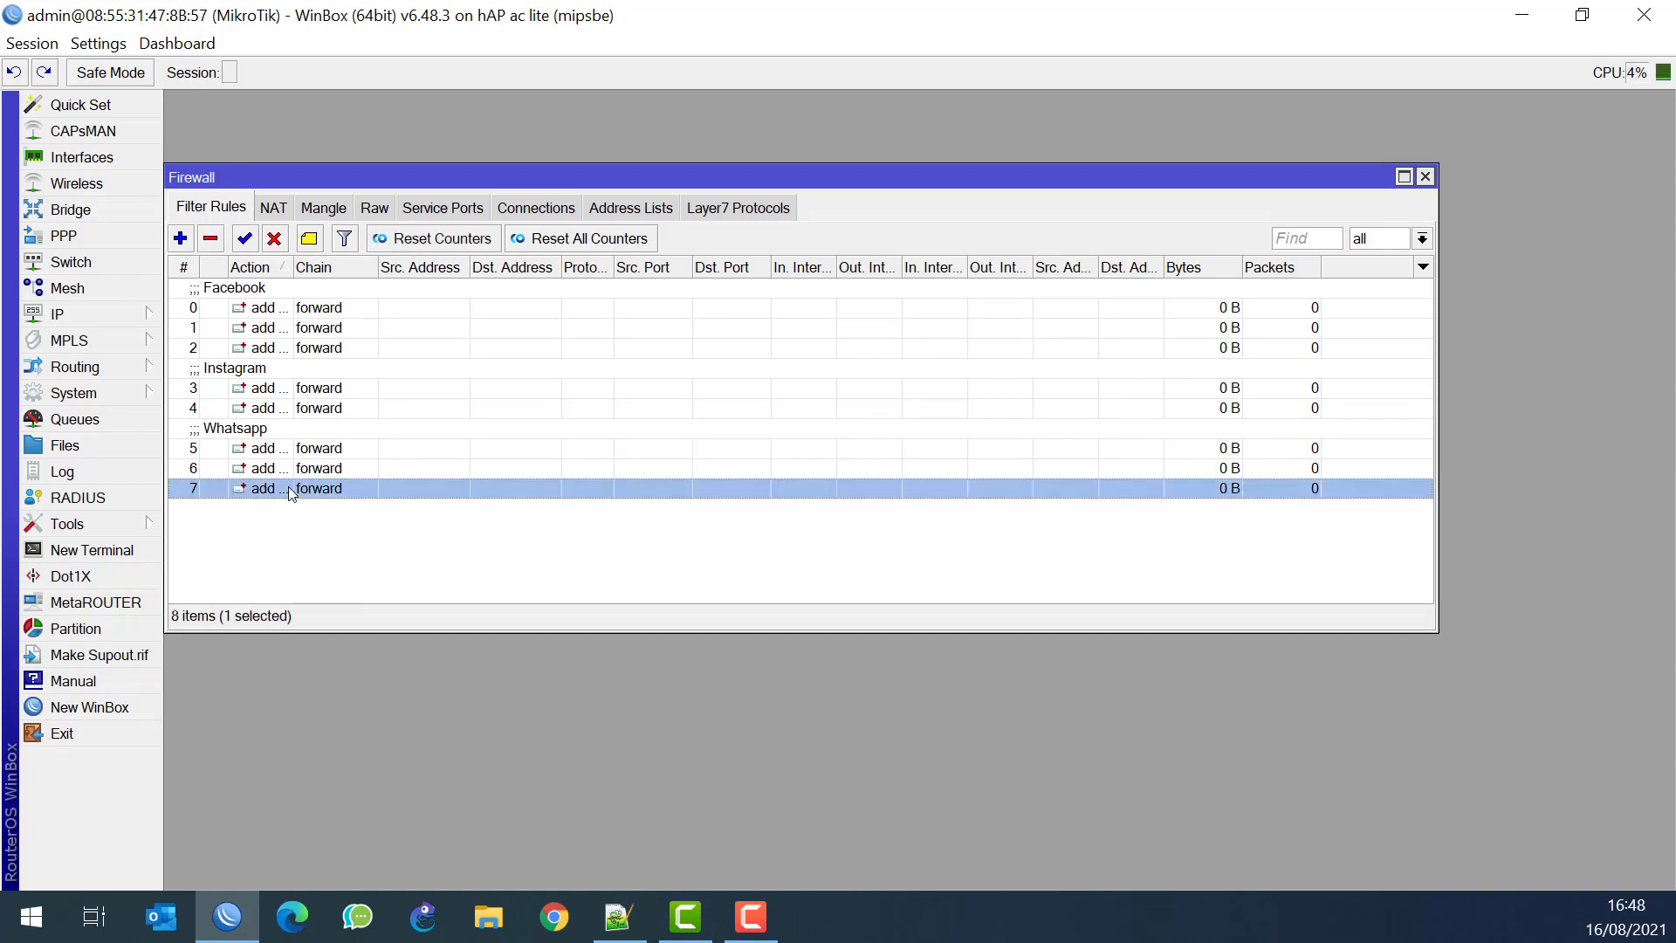
key(Escape)
double_click(281, 487)
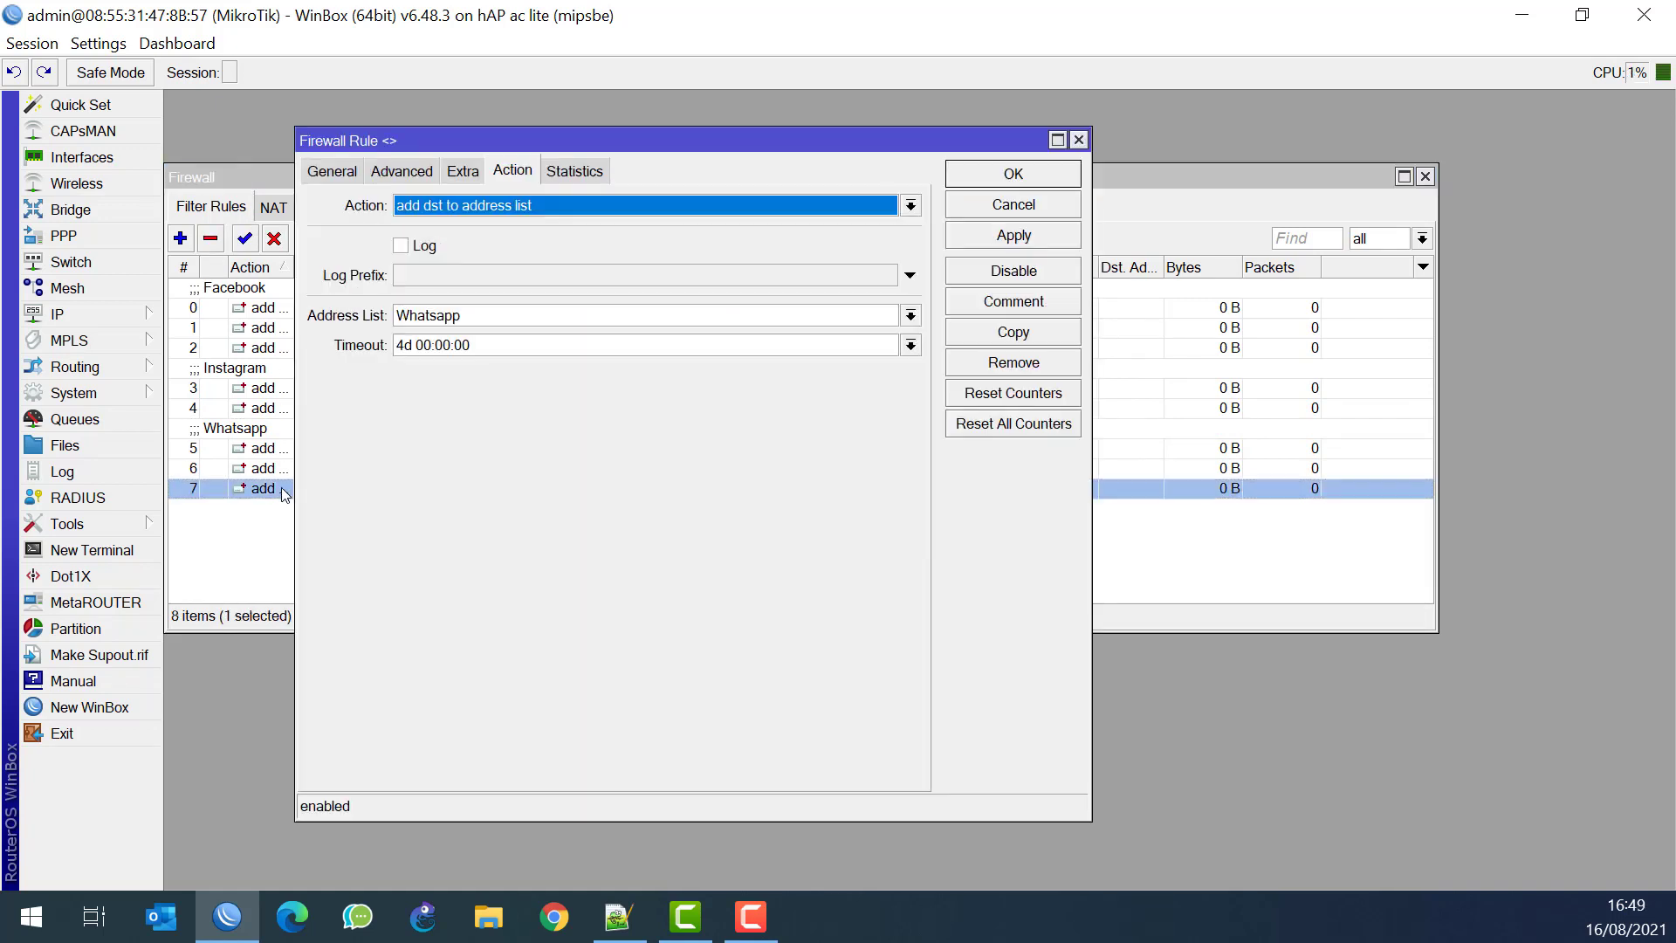
click(1017, 330)
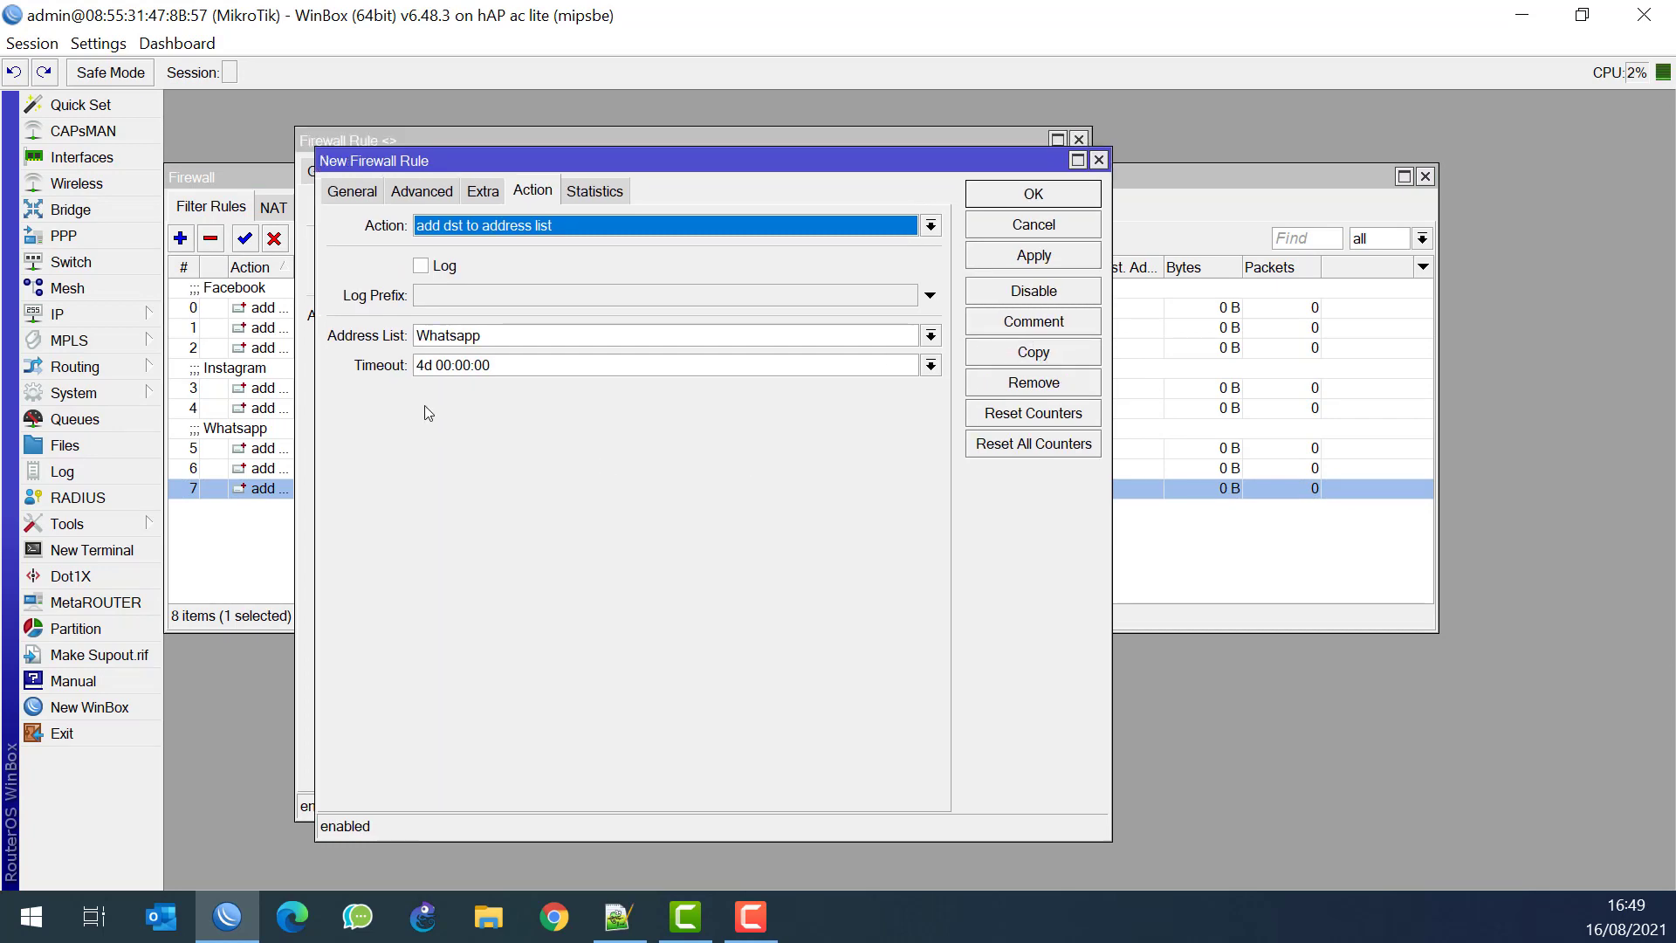
Copy the content value whatsapp from the script in Notepad++, set it as the duplicate rule's Content in WinBox, and apply
click(441, 187)
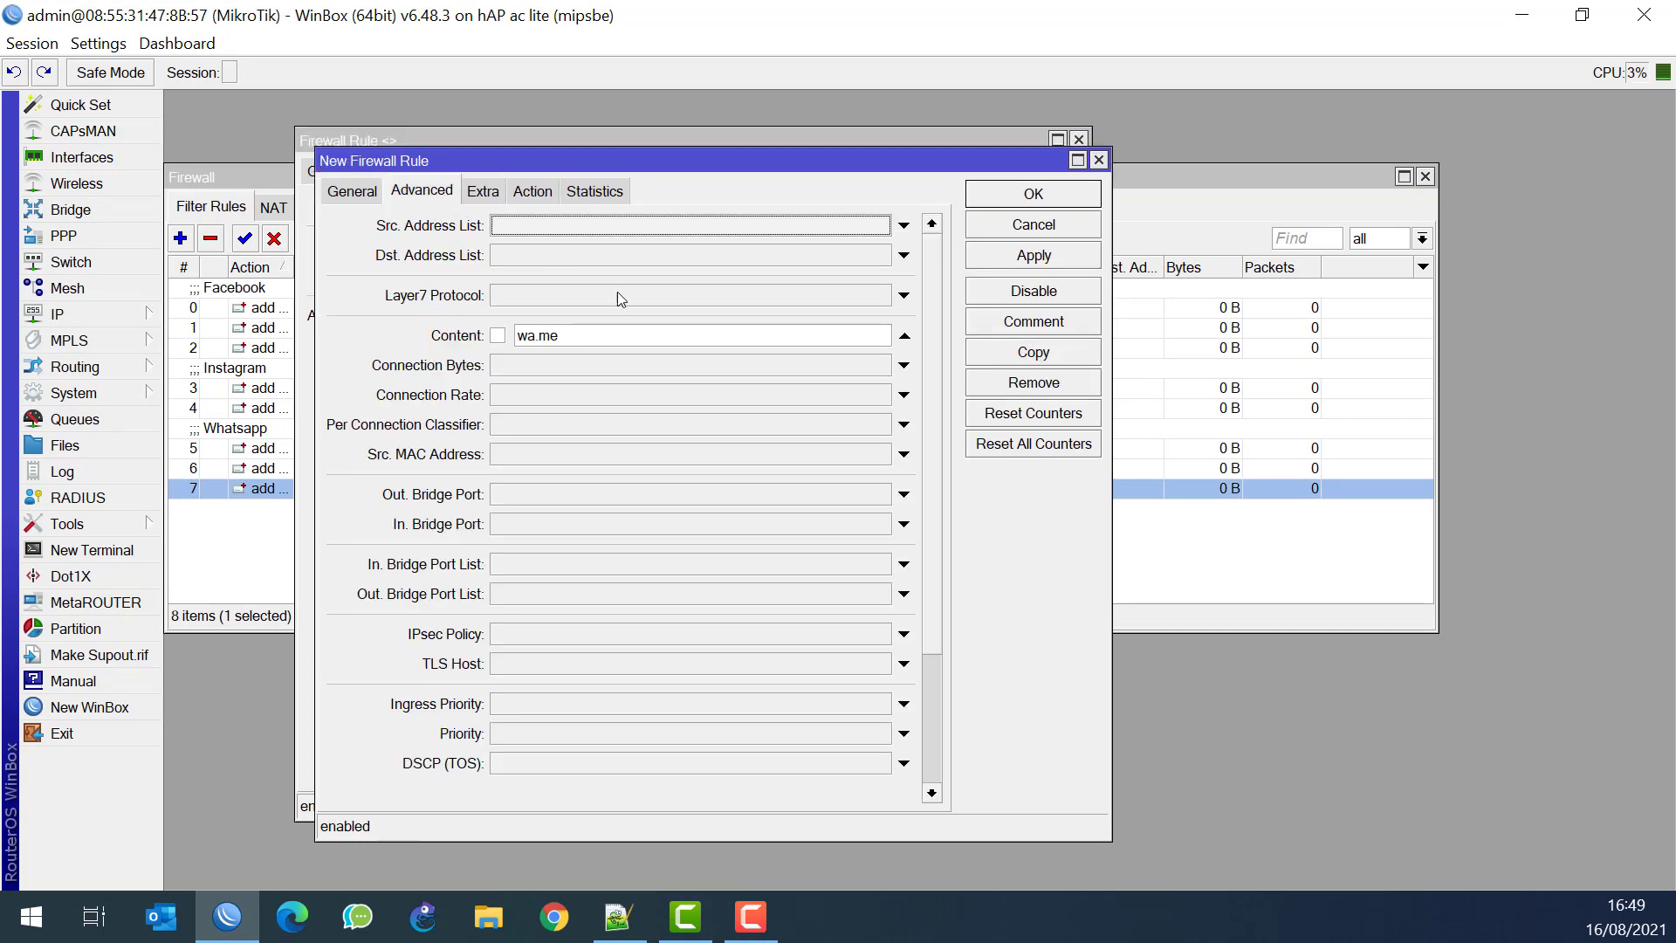
key(alt+Tab)
right_click(1185, 325)
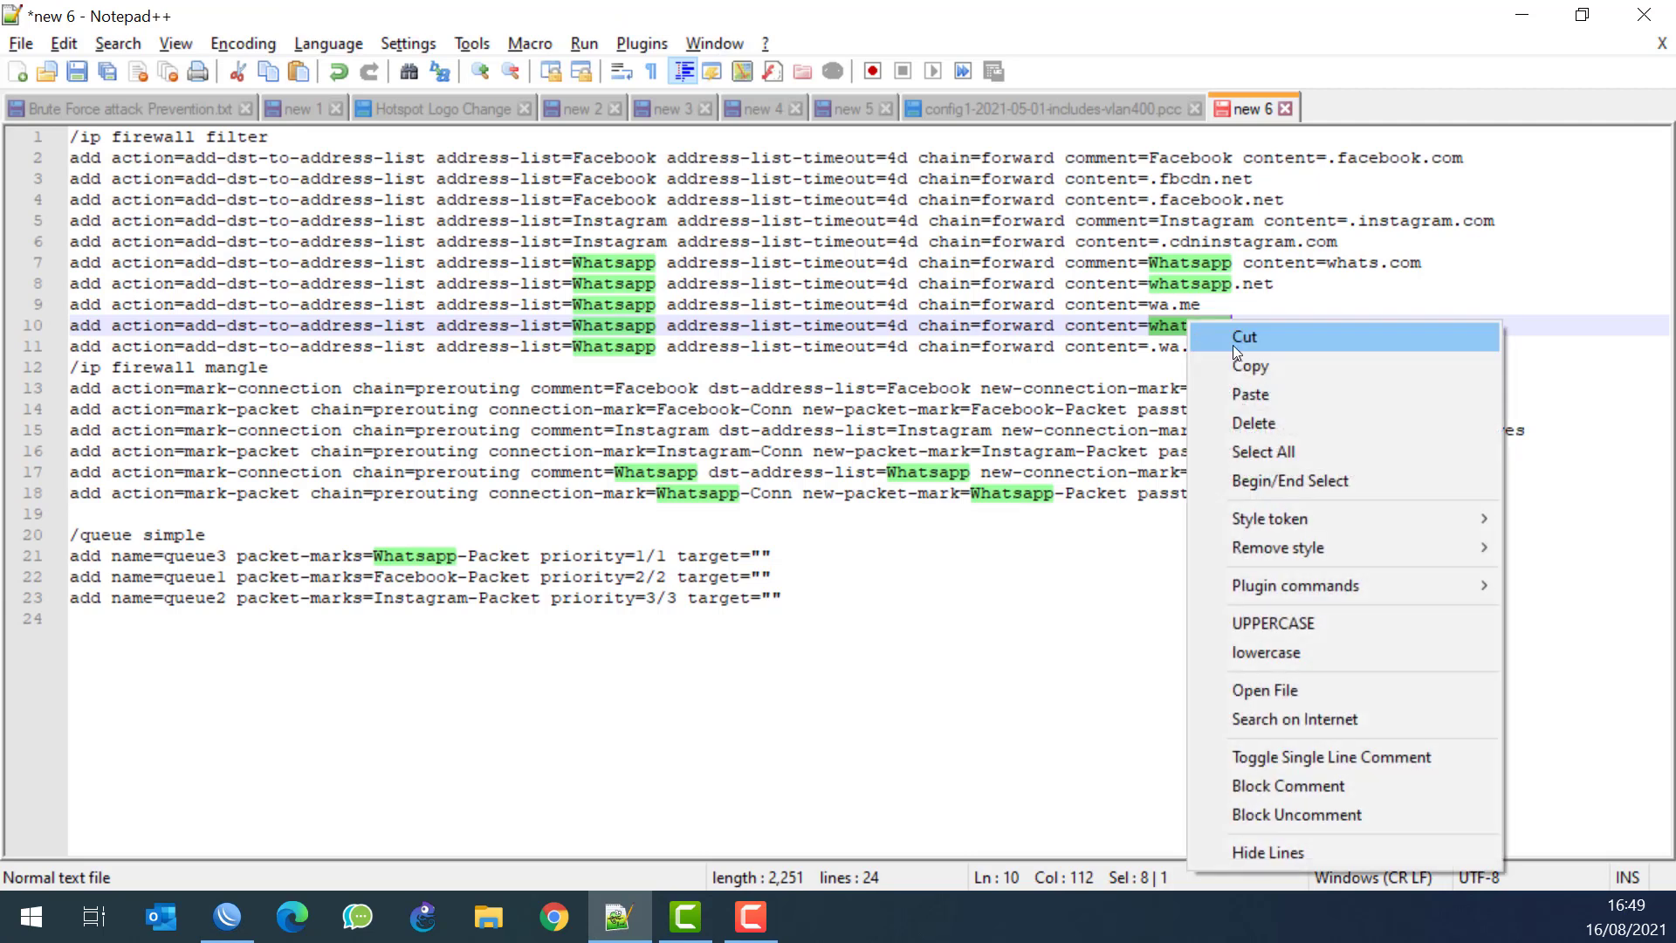
click(1240, 358)
key(alt+Tab)
double_click(601, 338)
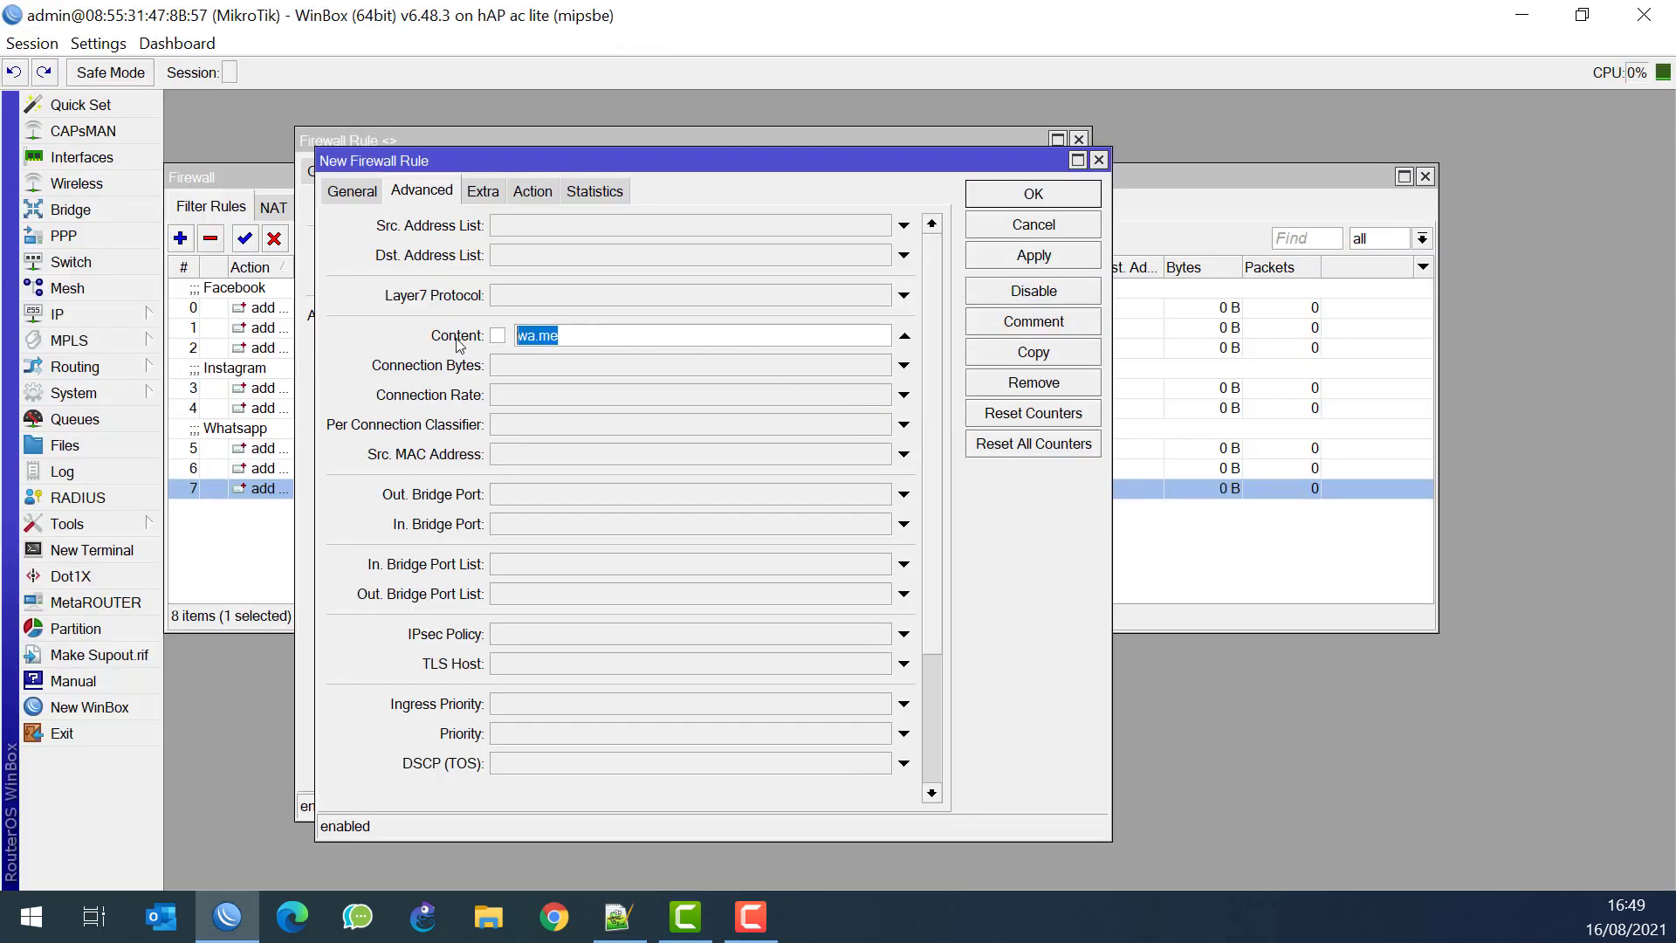
key(ctrl+v)
click(1052, 255)
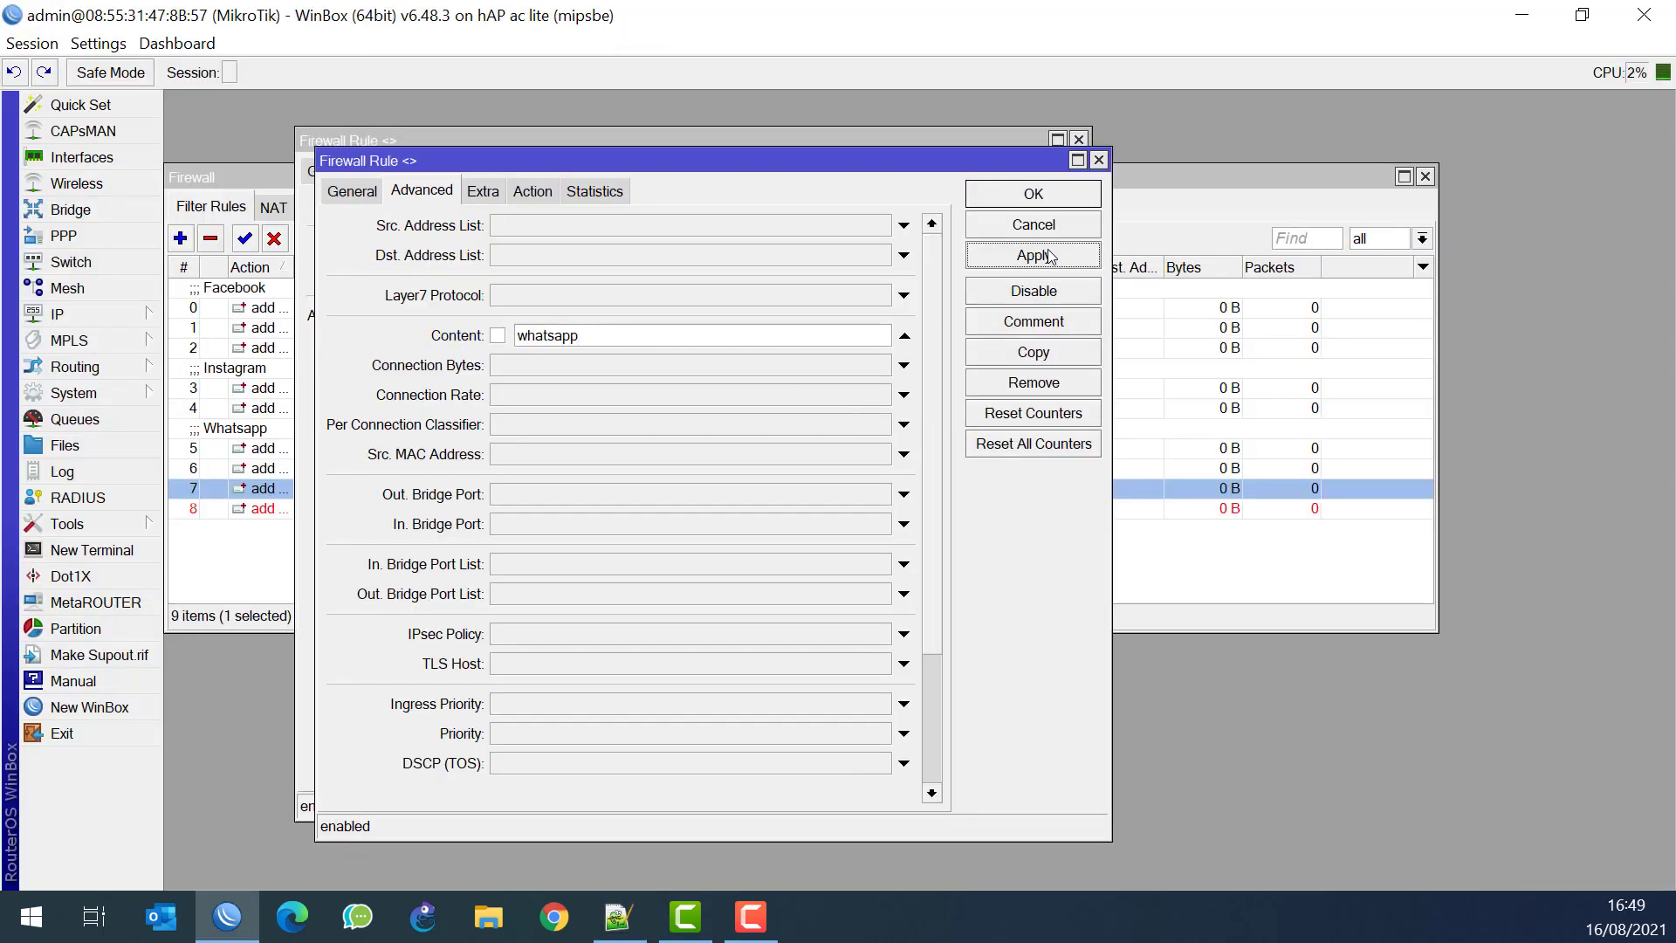
Duplicate the rule with content whatsapp, copy the content value .wa.me from the script in Notepad++, and return to WinBox
click(1050, 352)
key(alt+Tab)
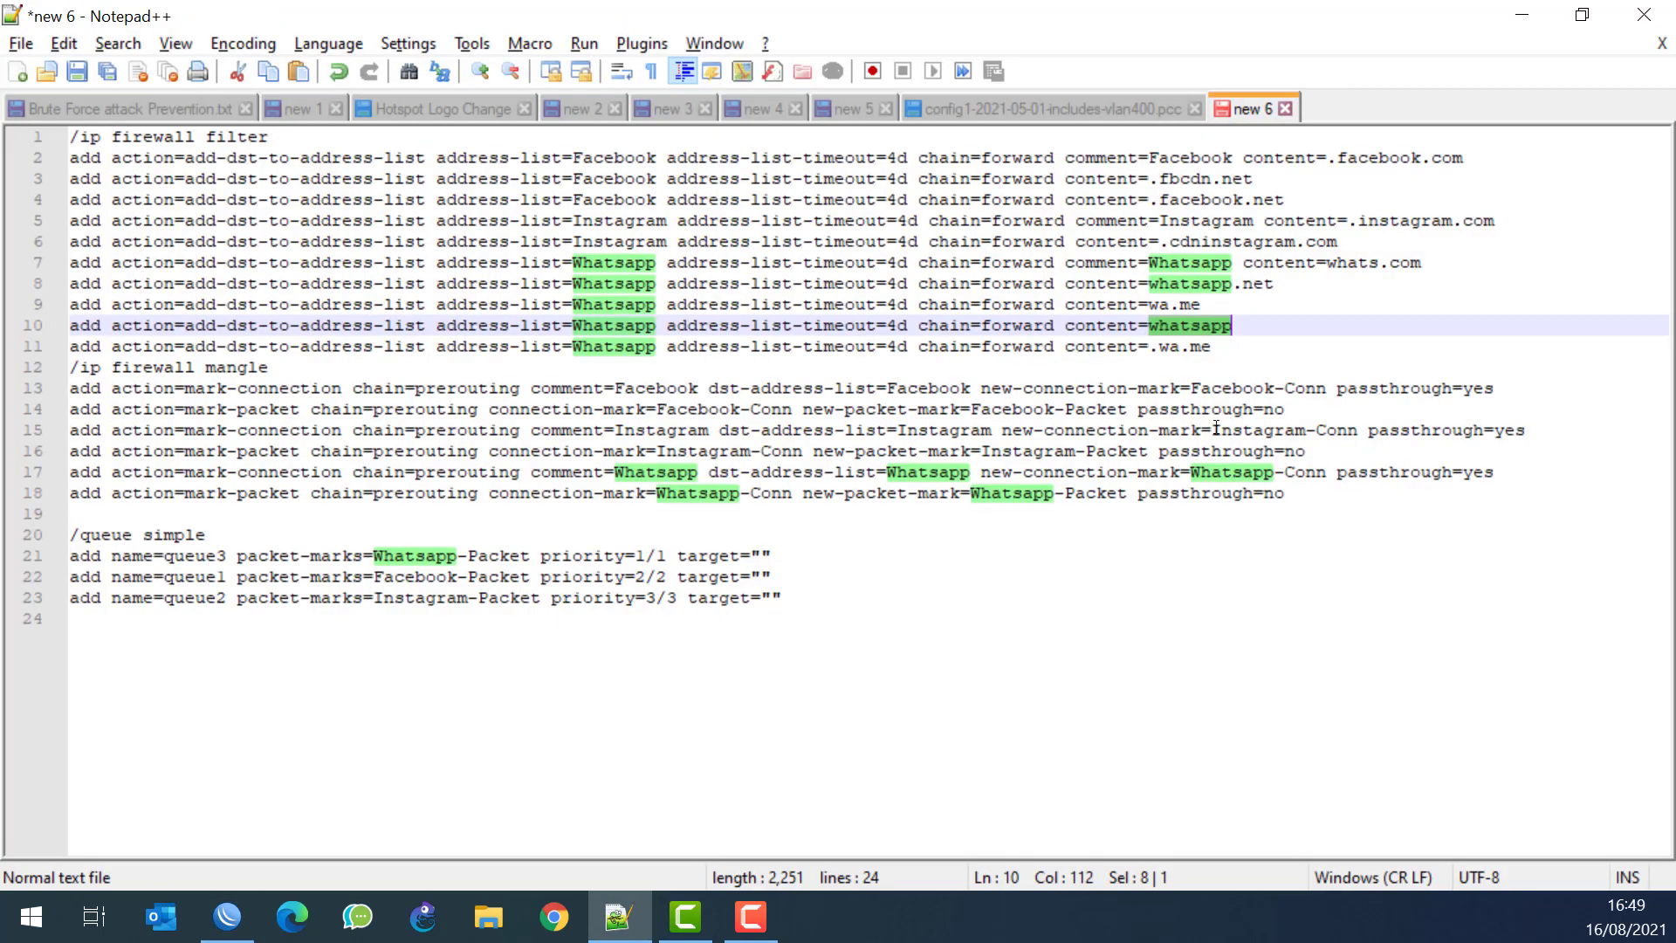
drag(1208, 348, 1153, 346)
right_click(1159, 345)
click(1212, 382)
key(alt+Tab)
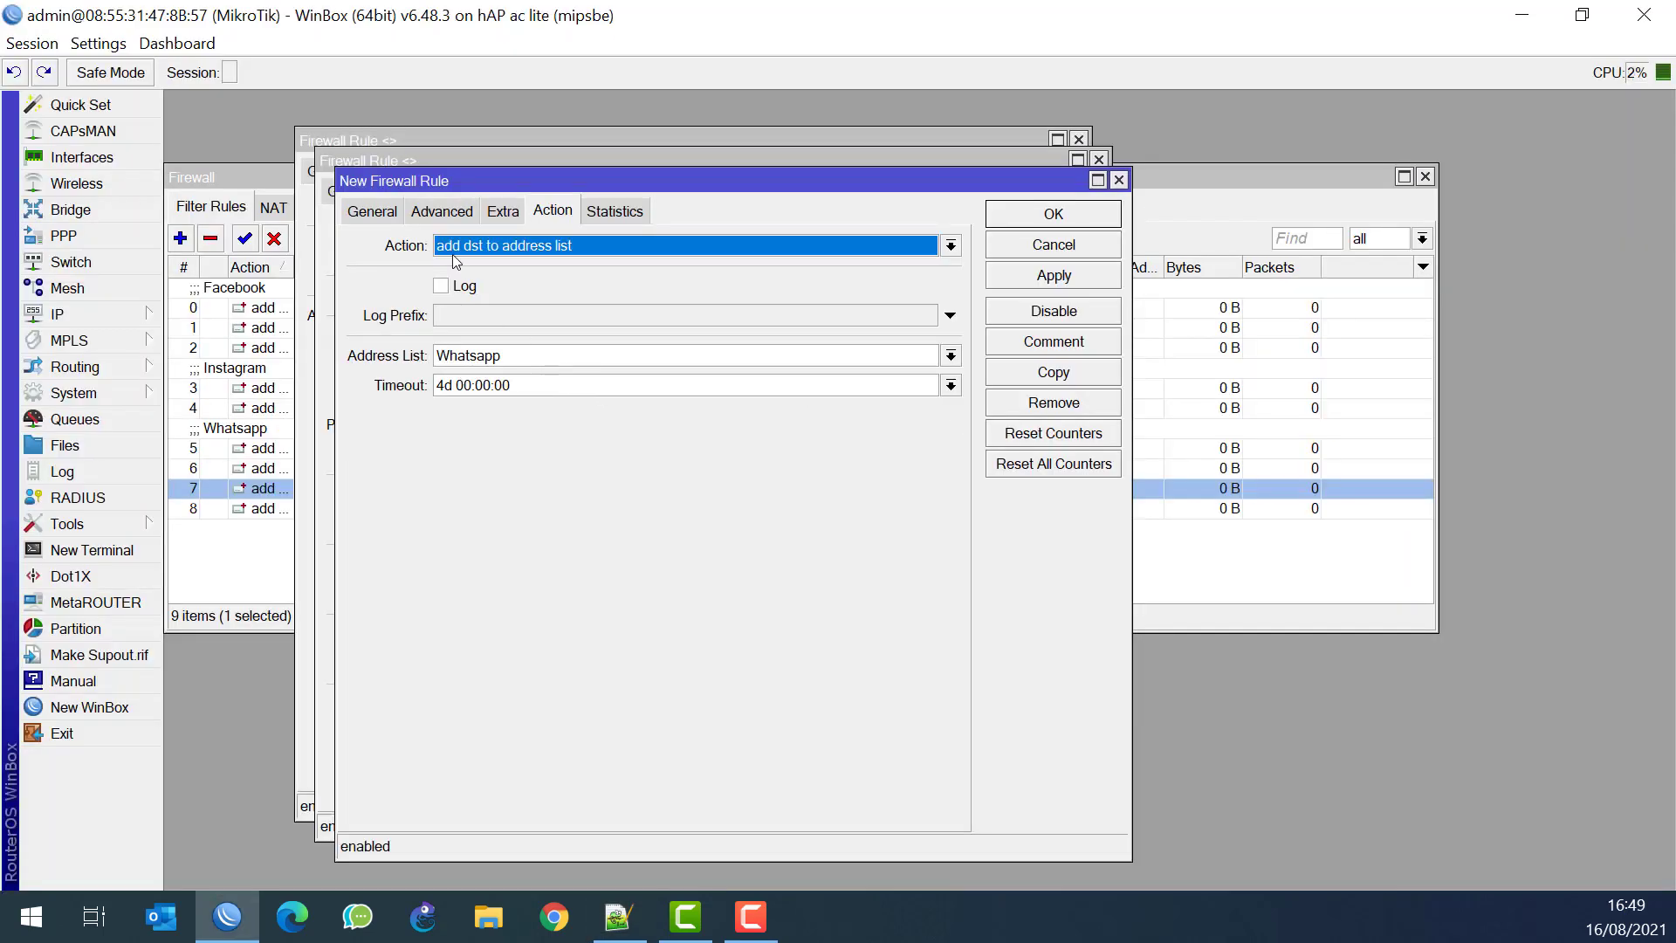
Set the duplicate rule's Content to .wa.me, then save and close the open firewall rules
click(441, 211)
click(403, 352)
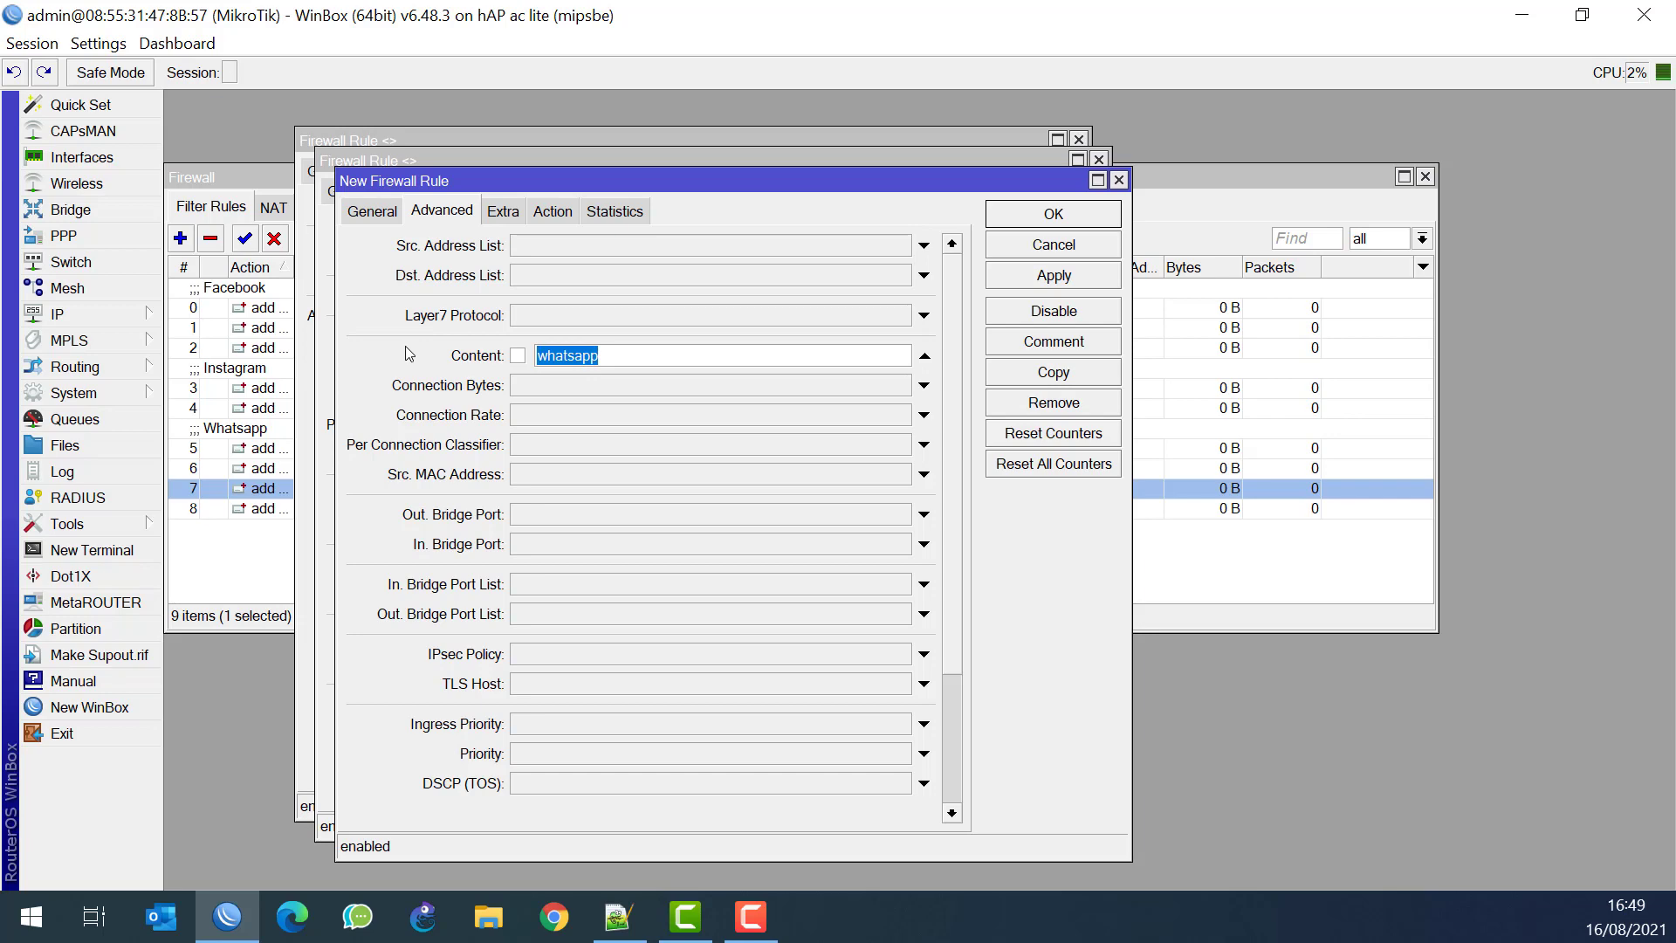
key(ctrl+v)
click(1056, 213)
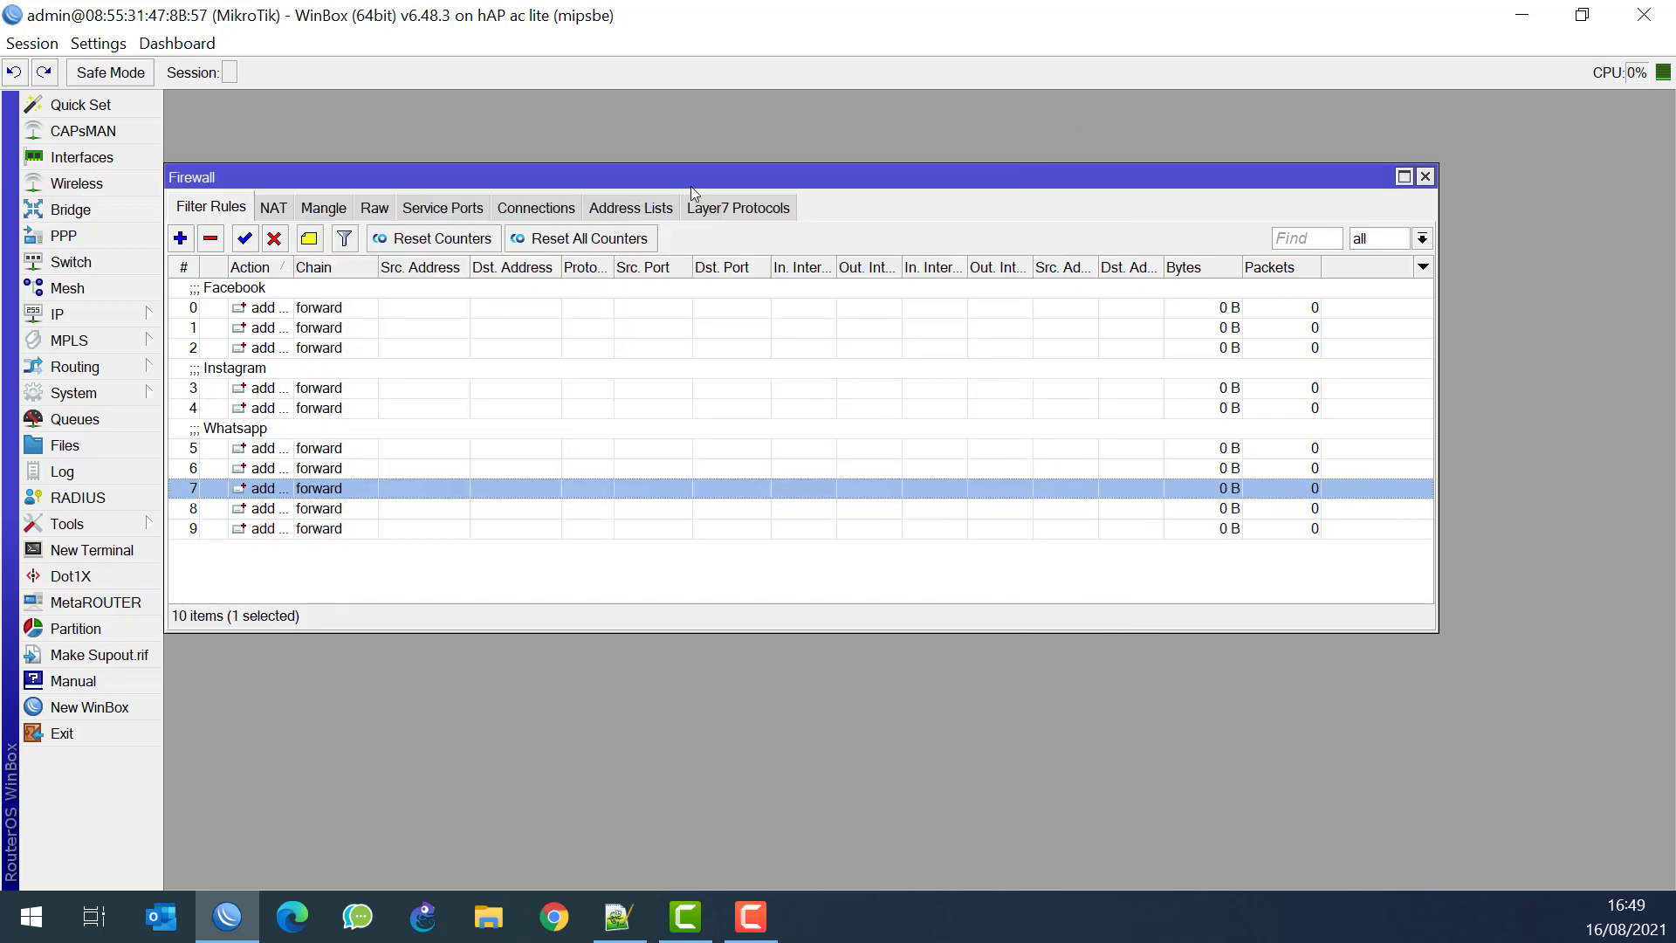
Look through the firewall's address lists, connections, service ports, raw, mangle and NAT sections, then return to the filter rules
click(627, 211)
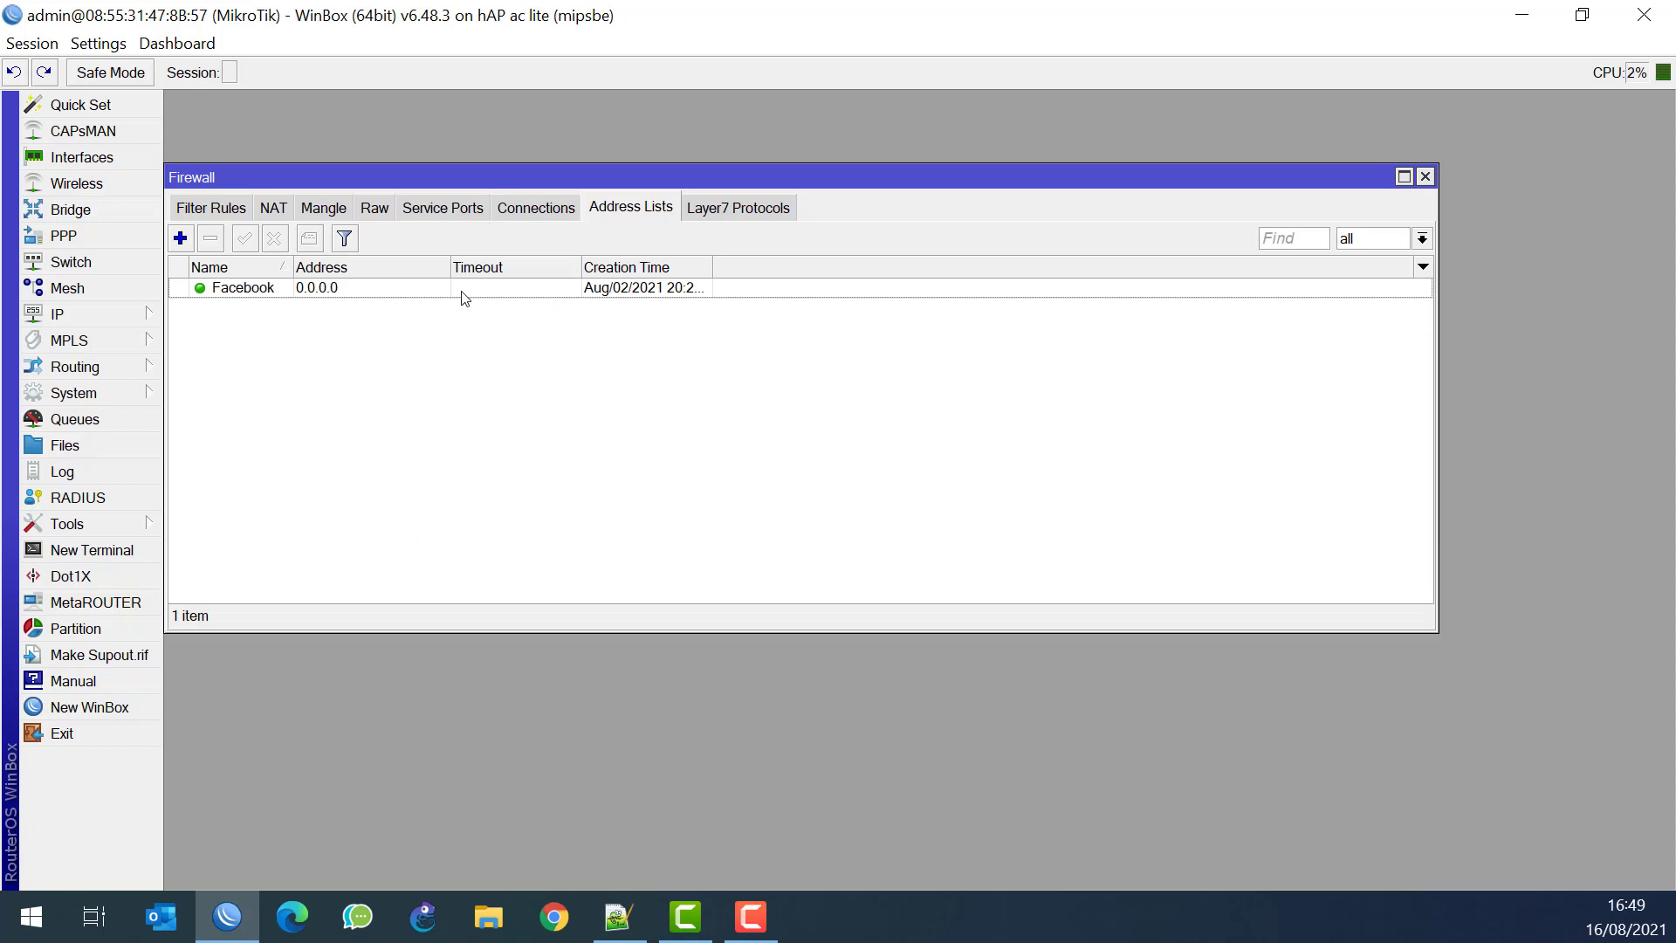
click(541, 208)
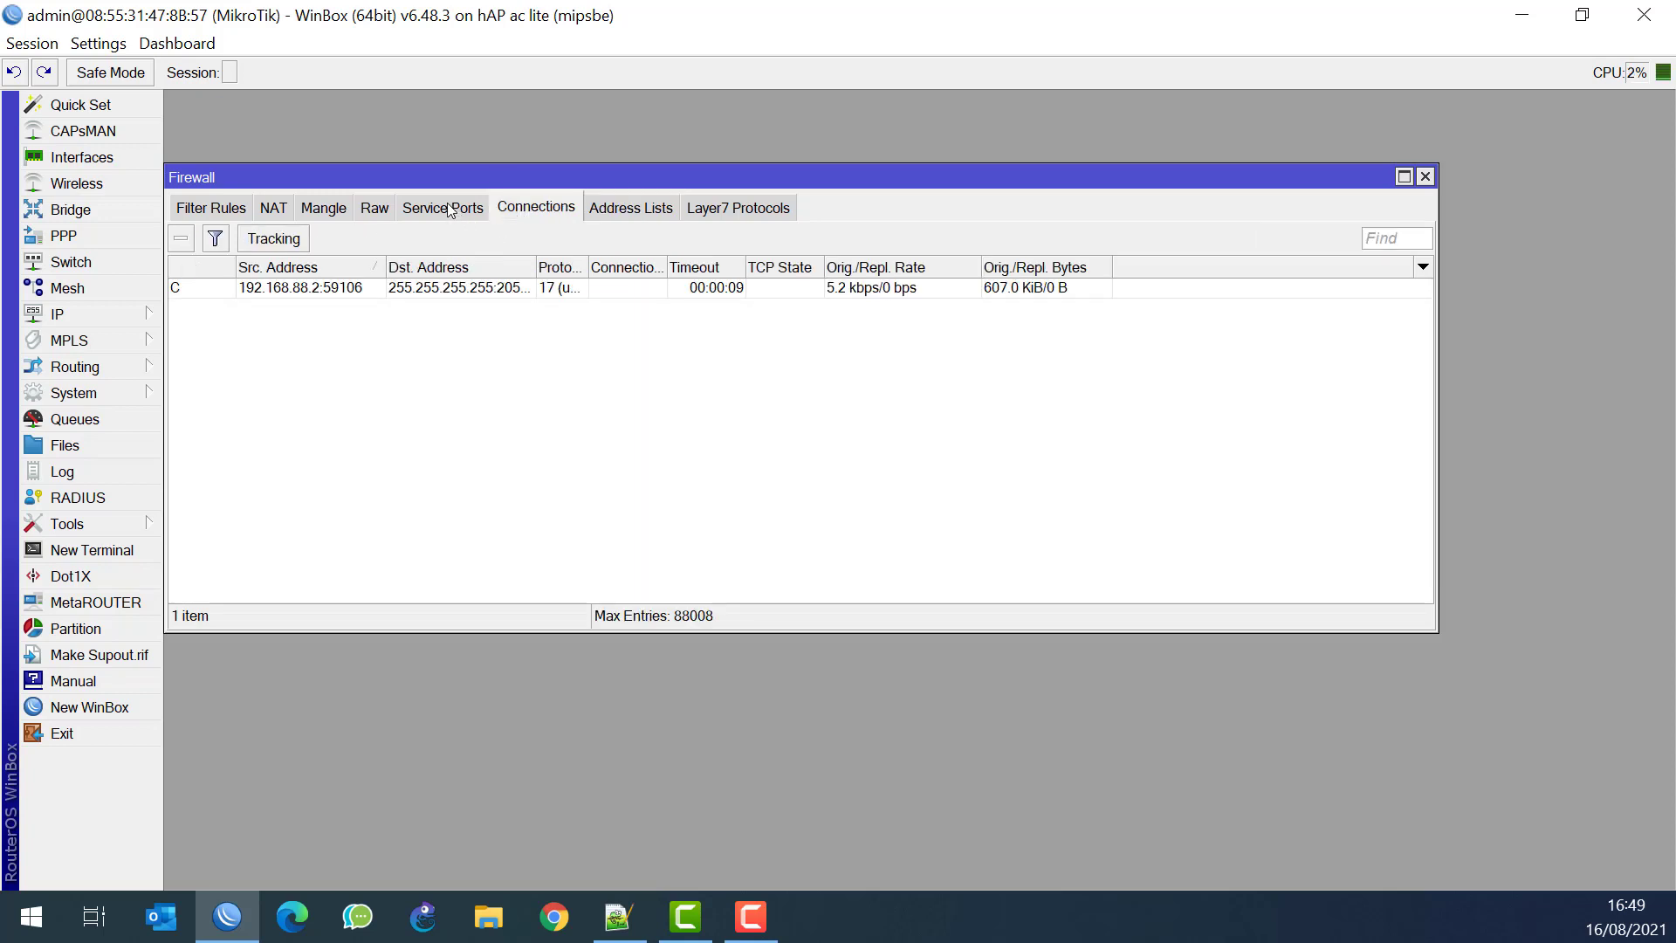
click(449, 209)
click(377, 209)
click(305, 210)
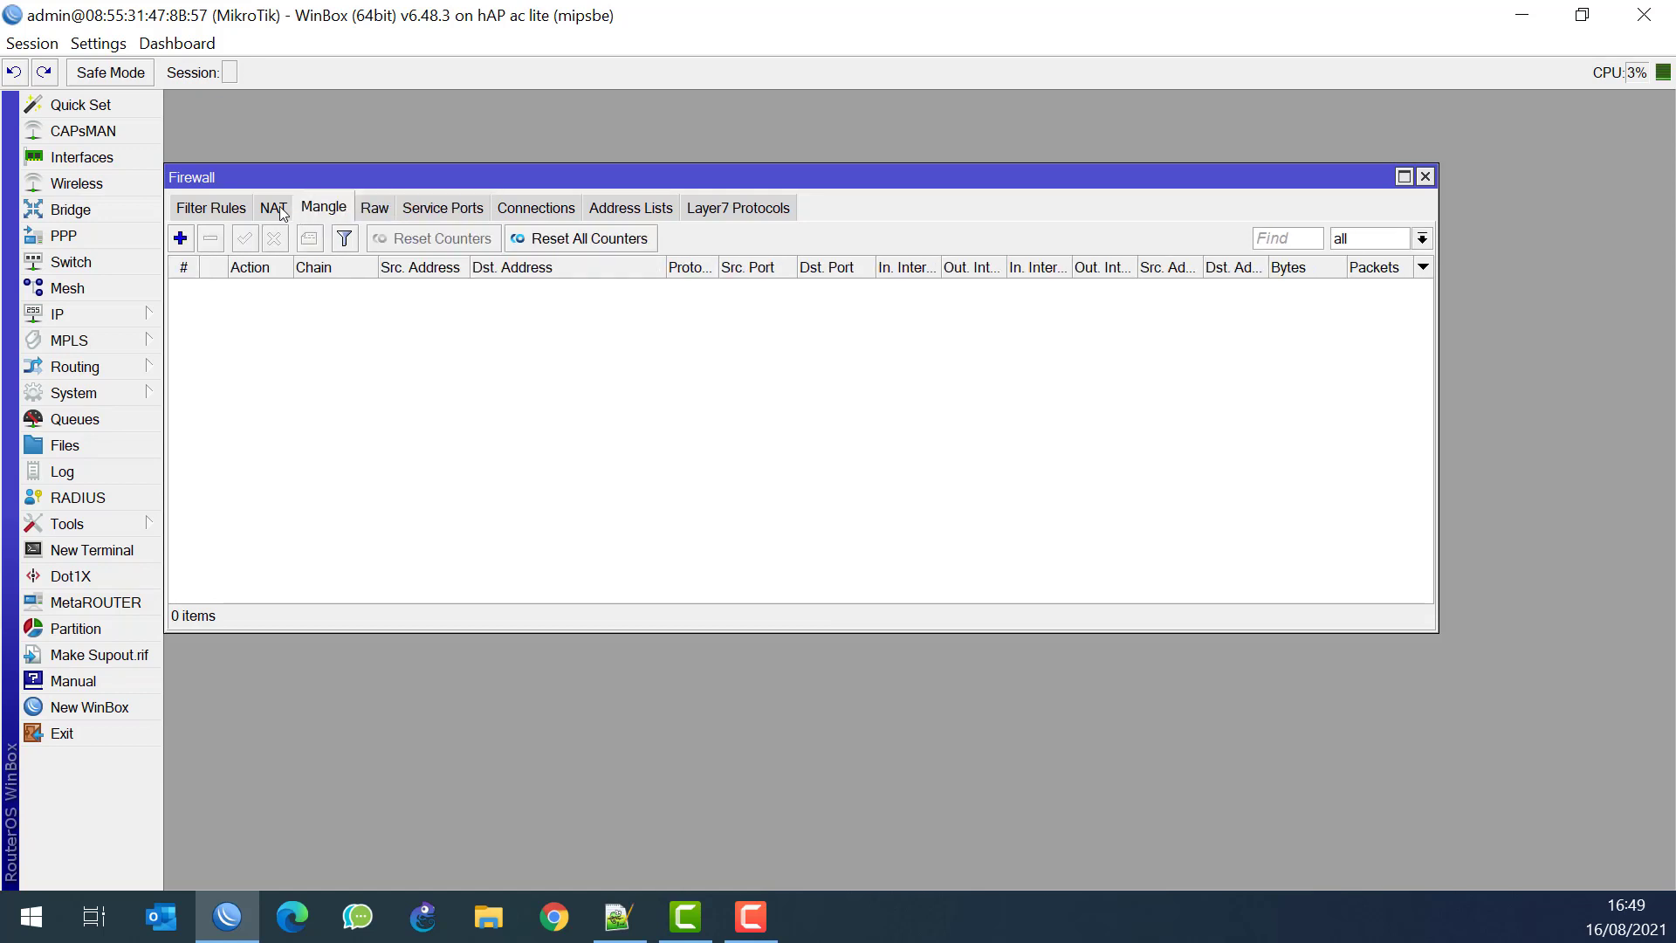
click(275, 210)
click(218, 209)
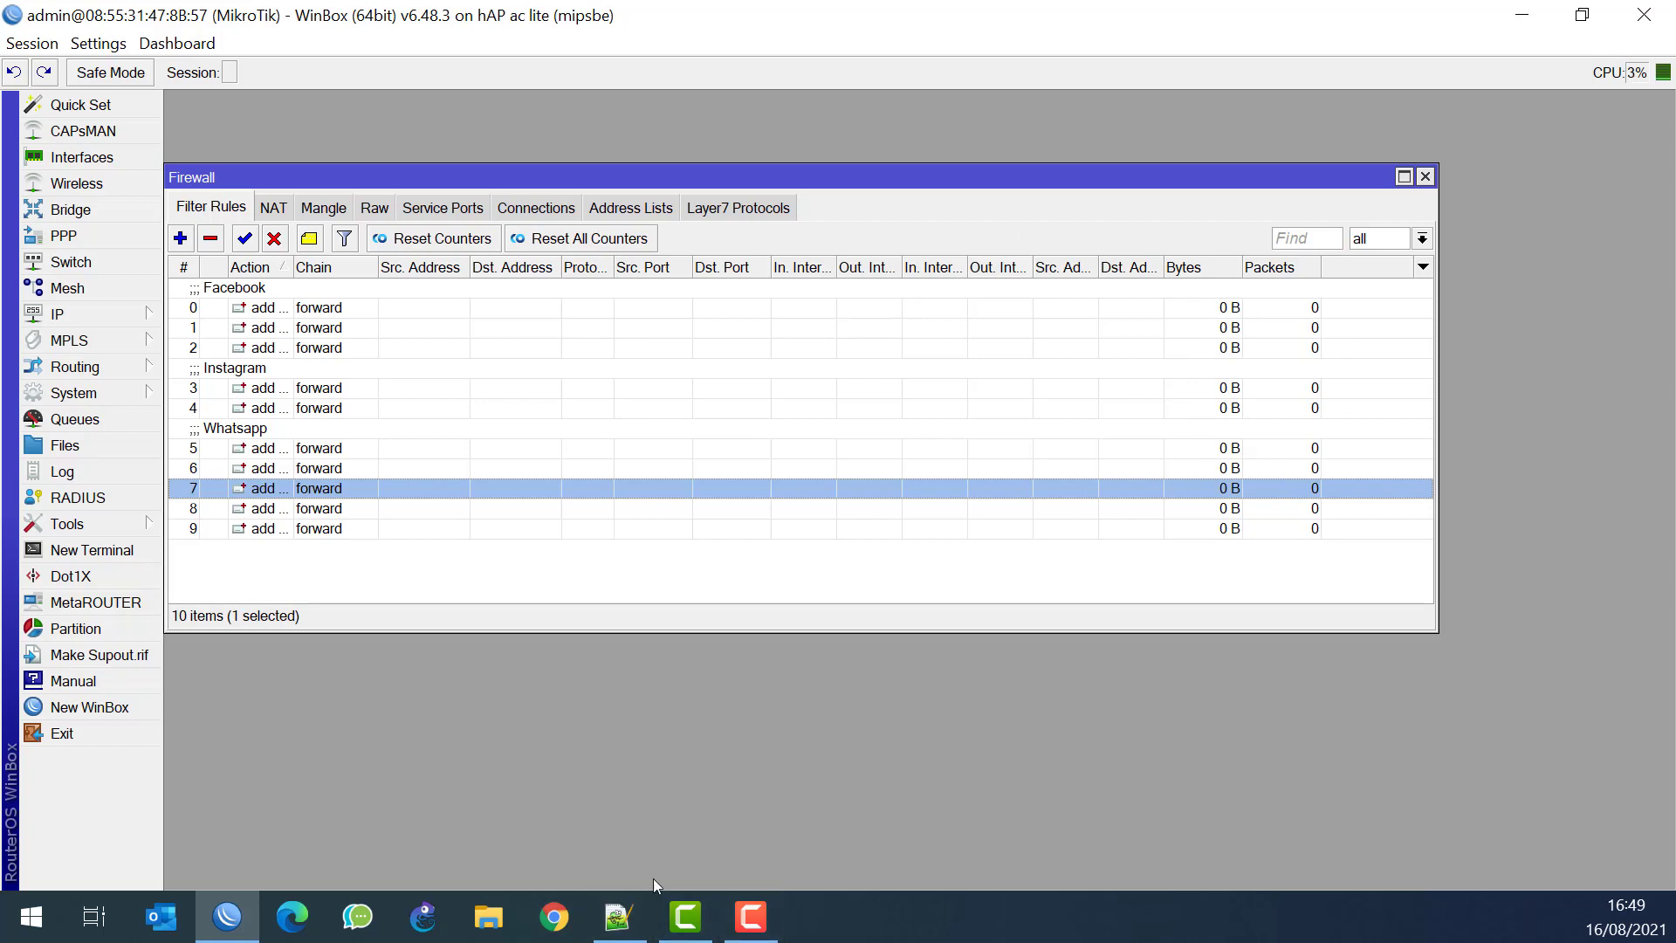
Switch to Notepad++ and review the script's Facebook mangle lines: destination address list, connection mark and packet mark
click(618, 917)
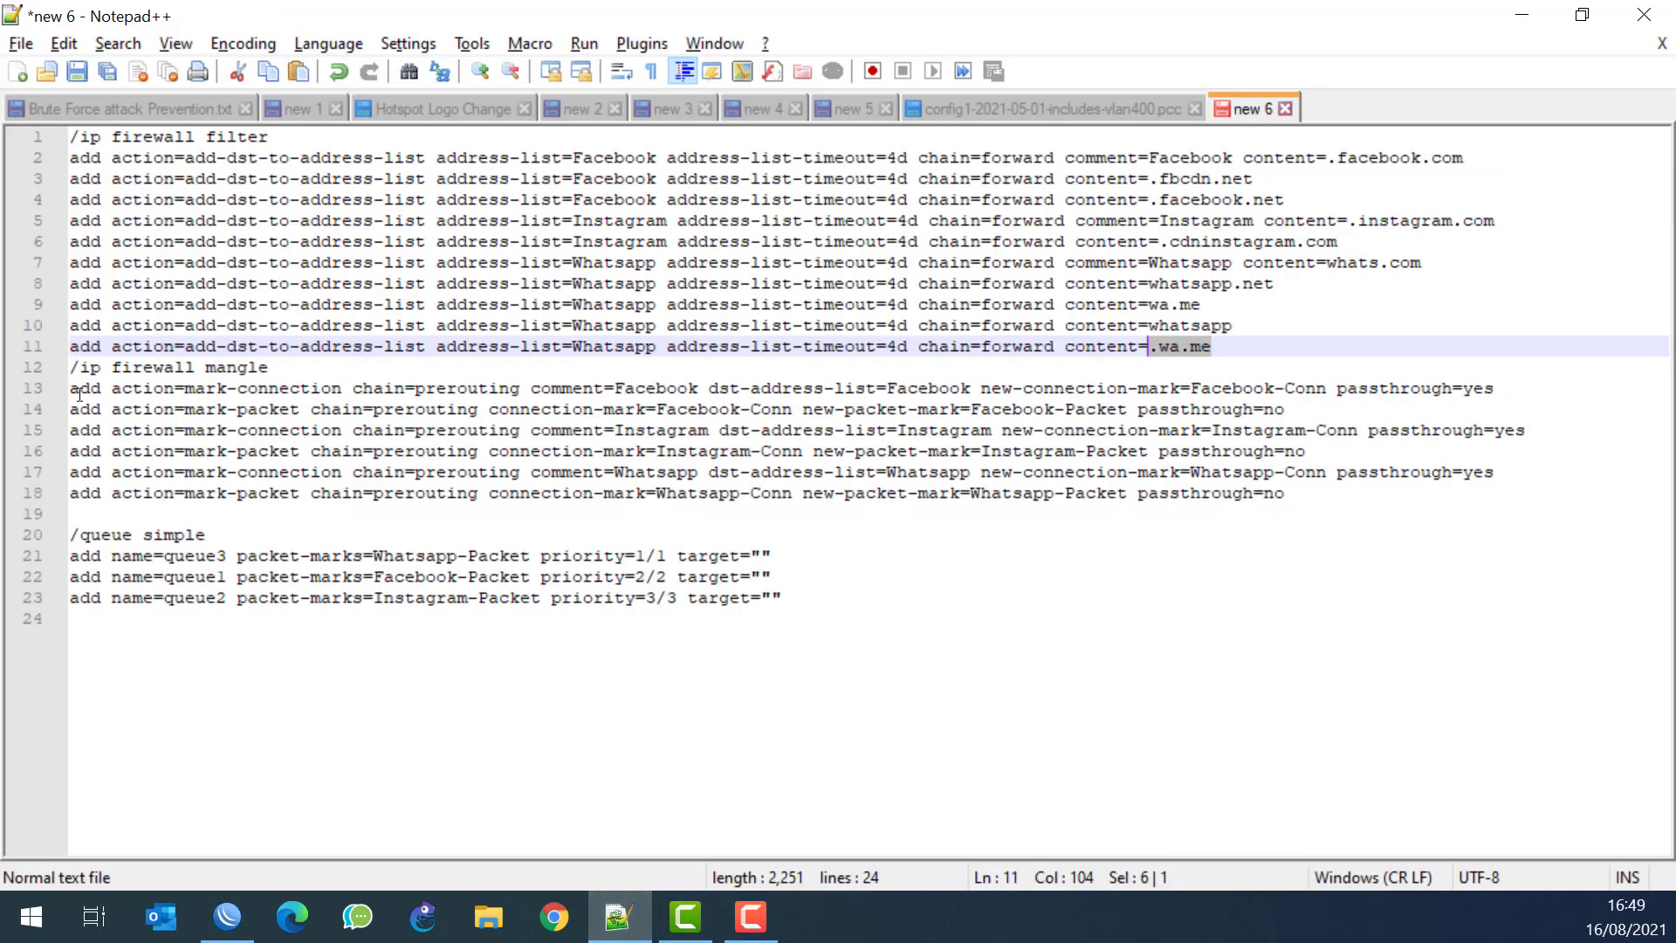
drag(80, 367, 647, 388)
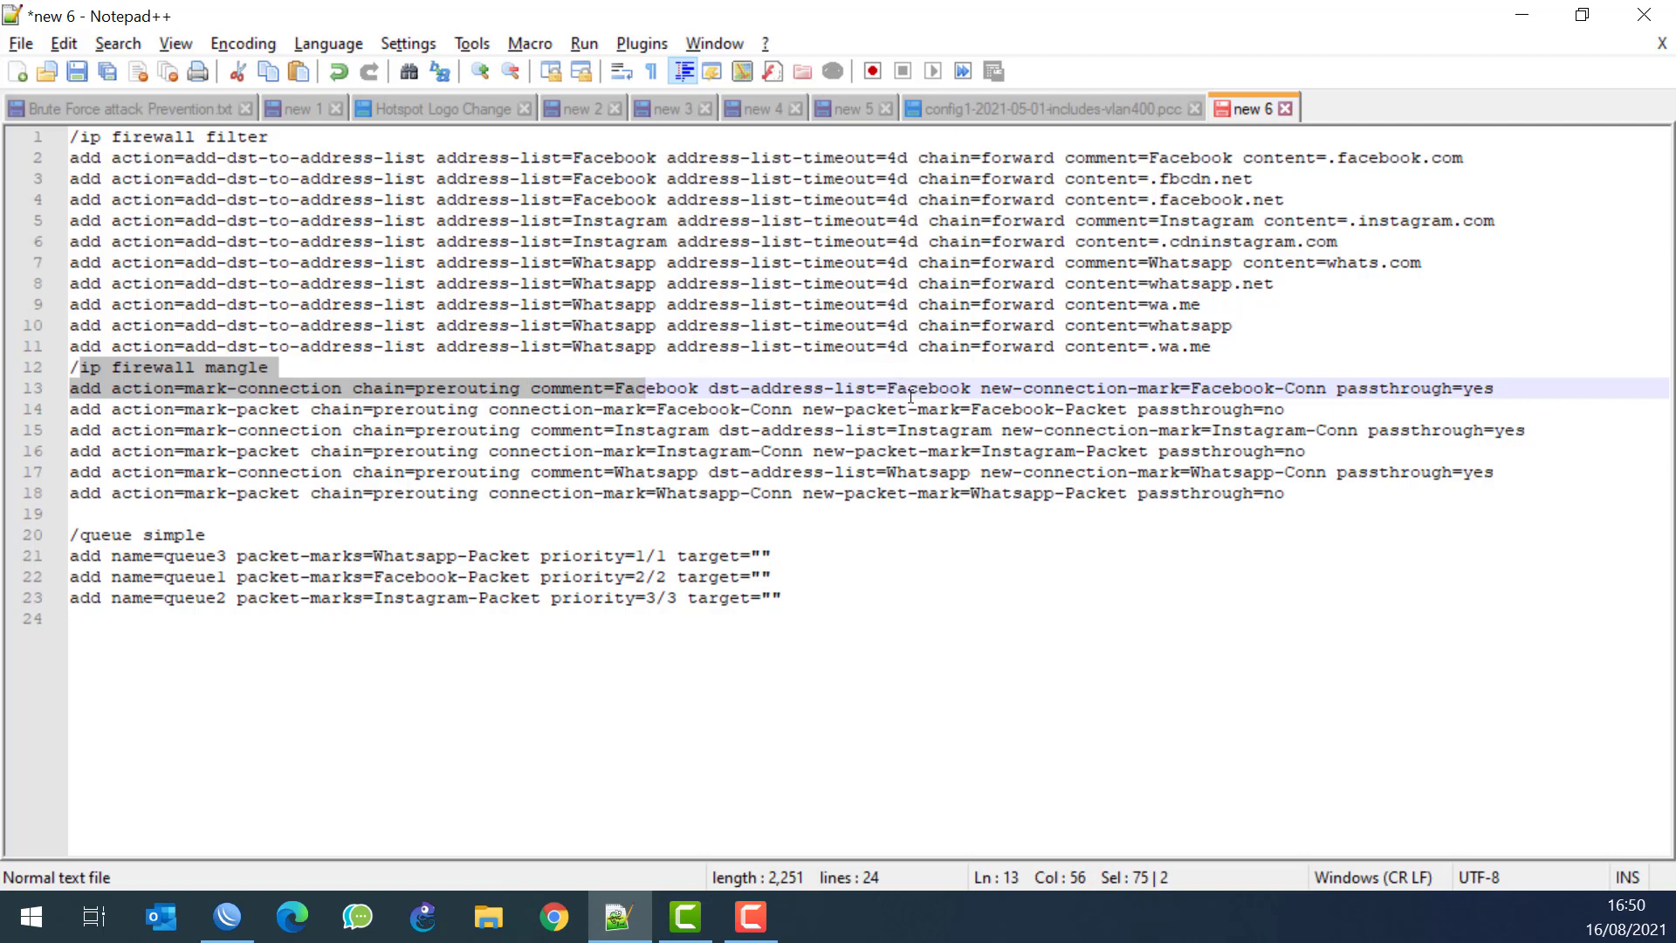
drag(890, 390, 970, 389)
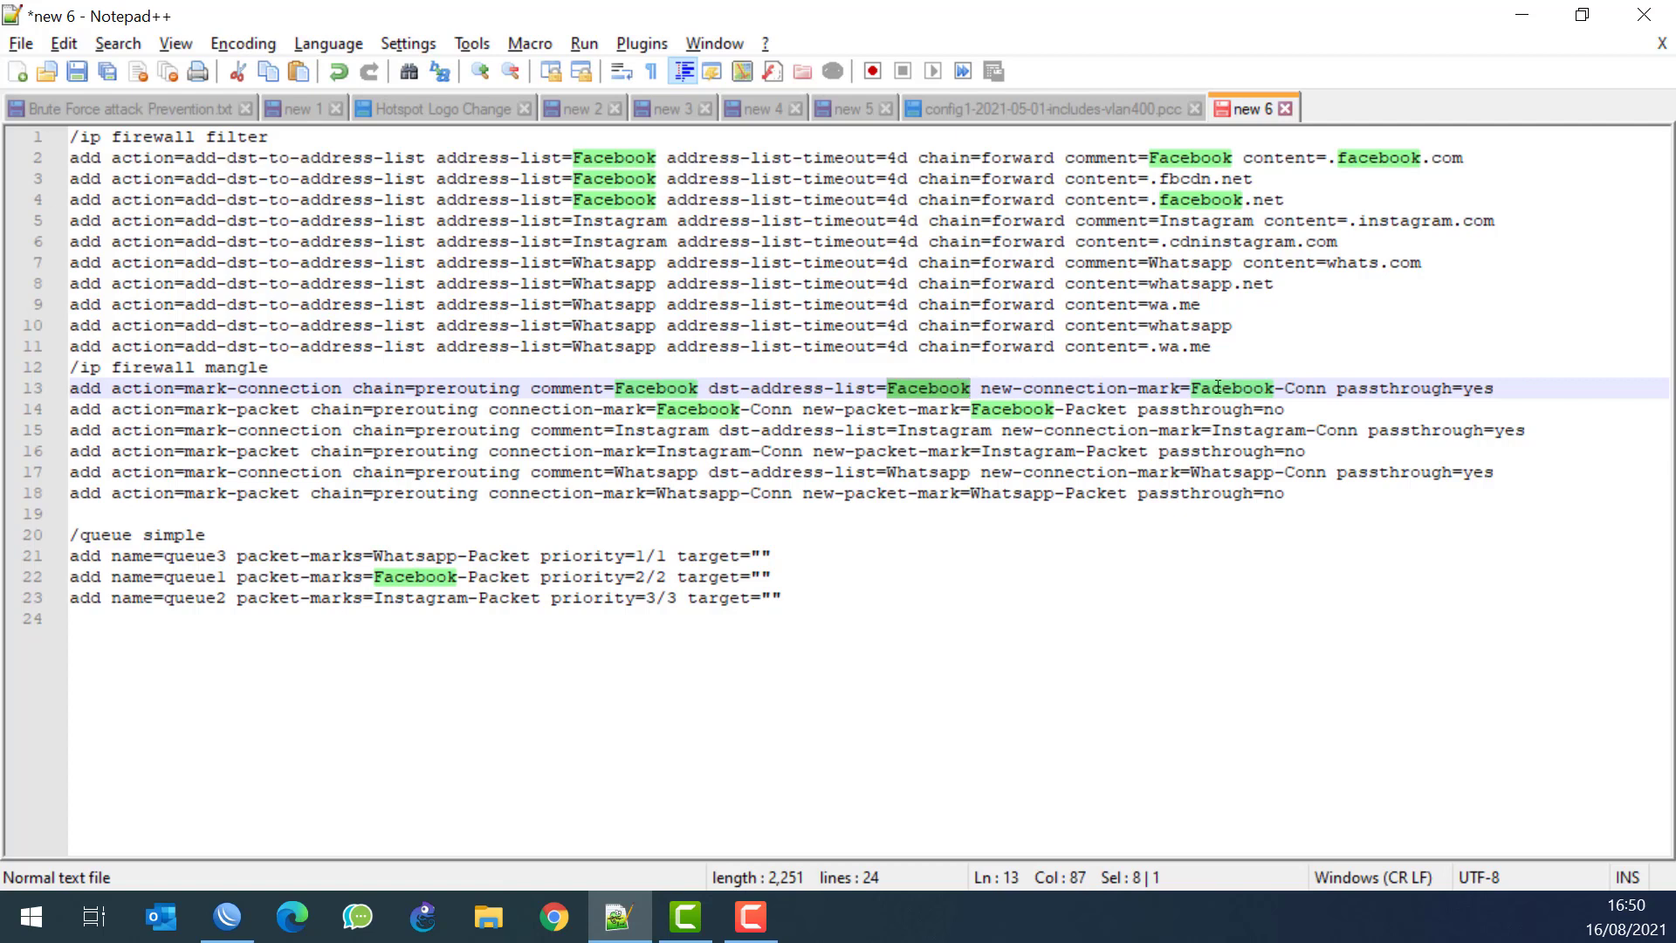
drag(1178, 390, 1324, 392)
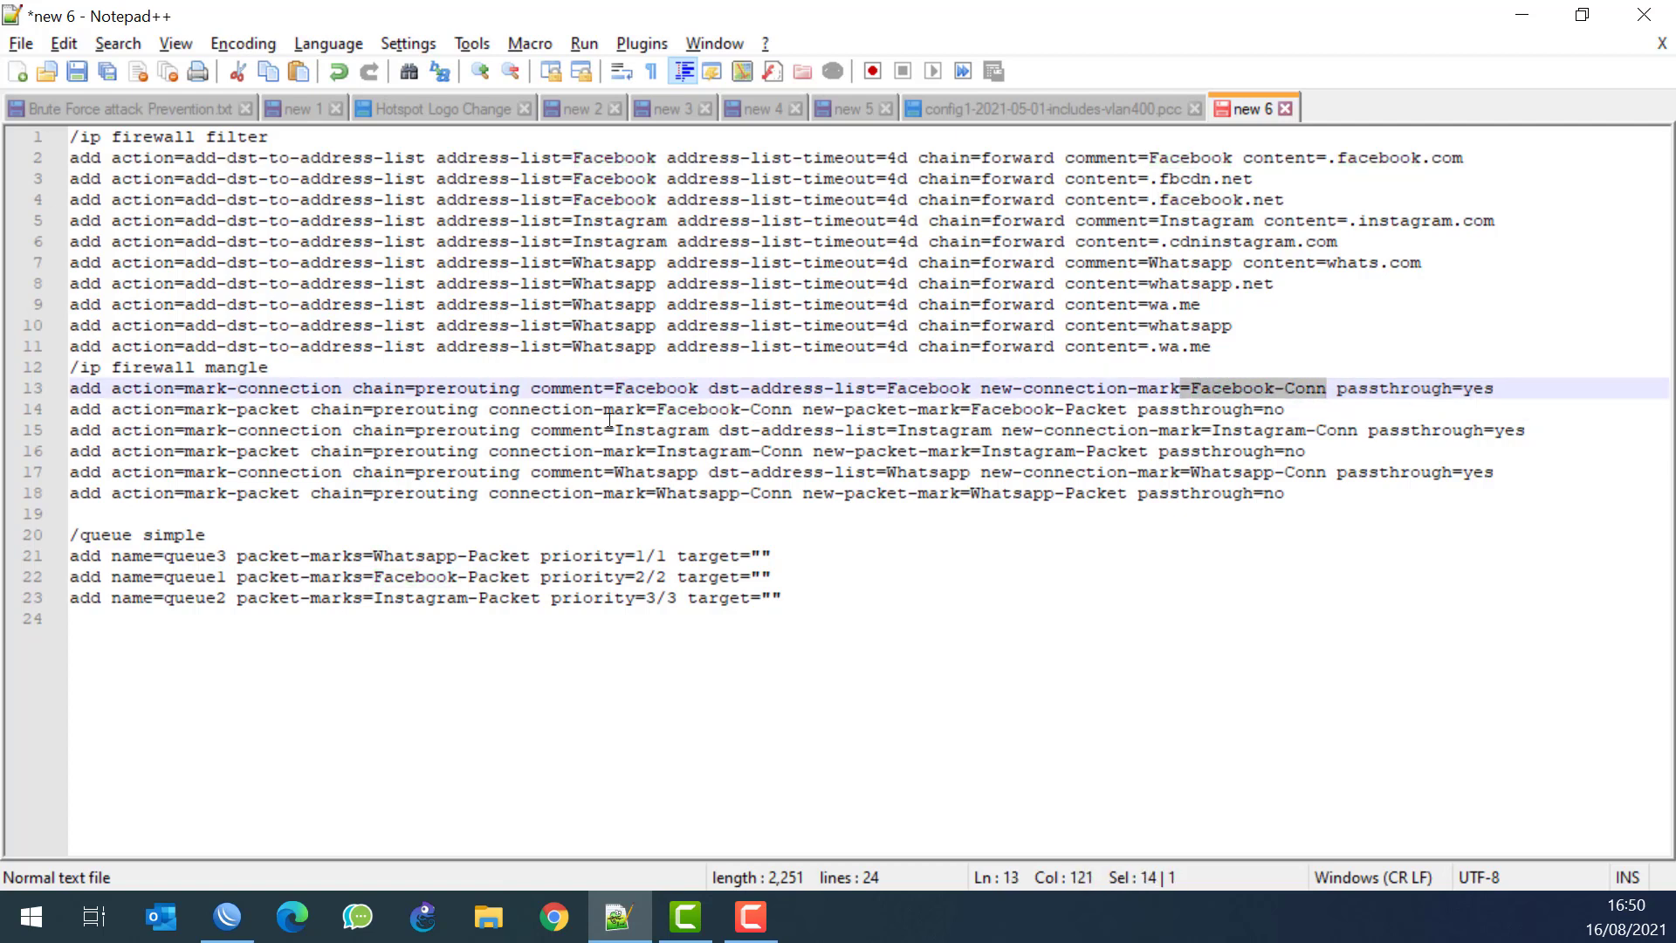
drag(866, 410, 1126, 411)
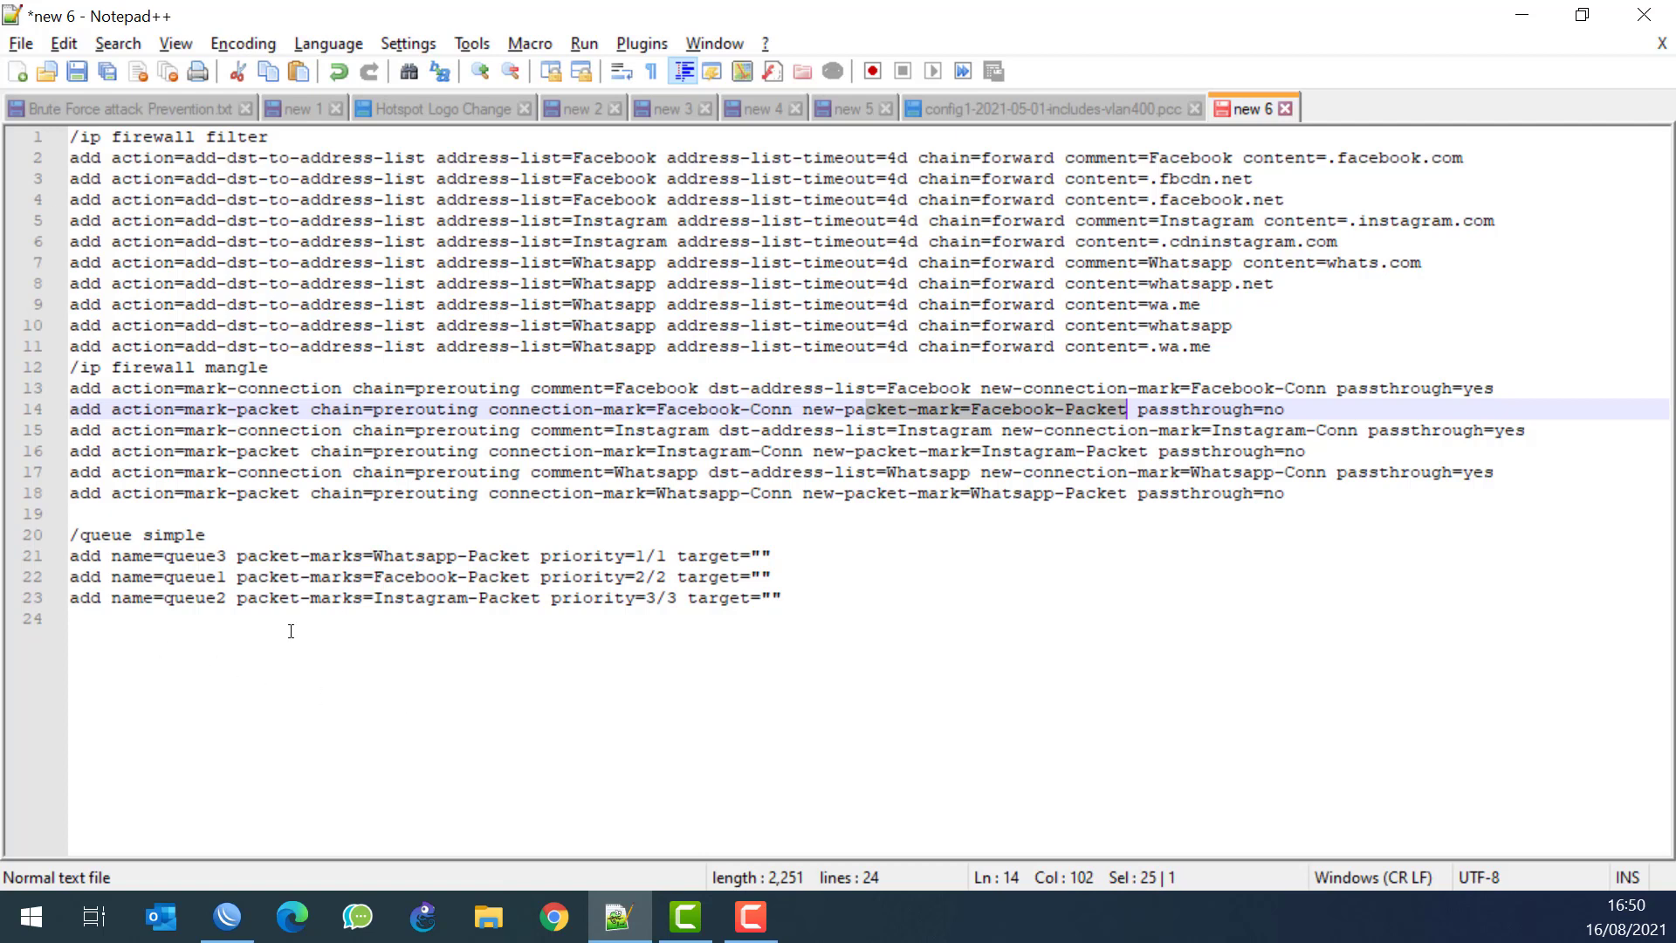
Review the priority values of the Whatsapp, Facebook and Instagram entries in the script's simple queue section
drag(594, 577, 720, 576)
drag(550, 555, 676, 574)
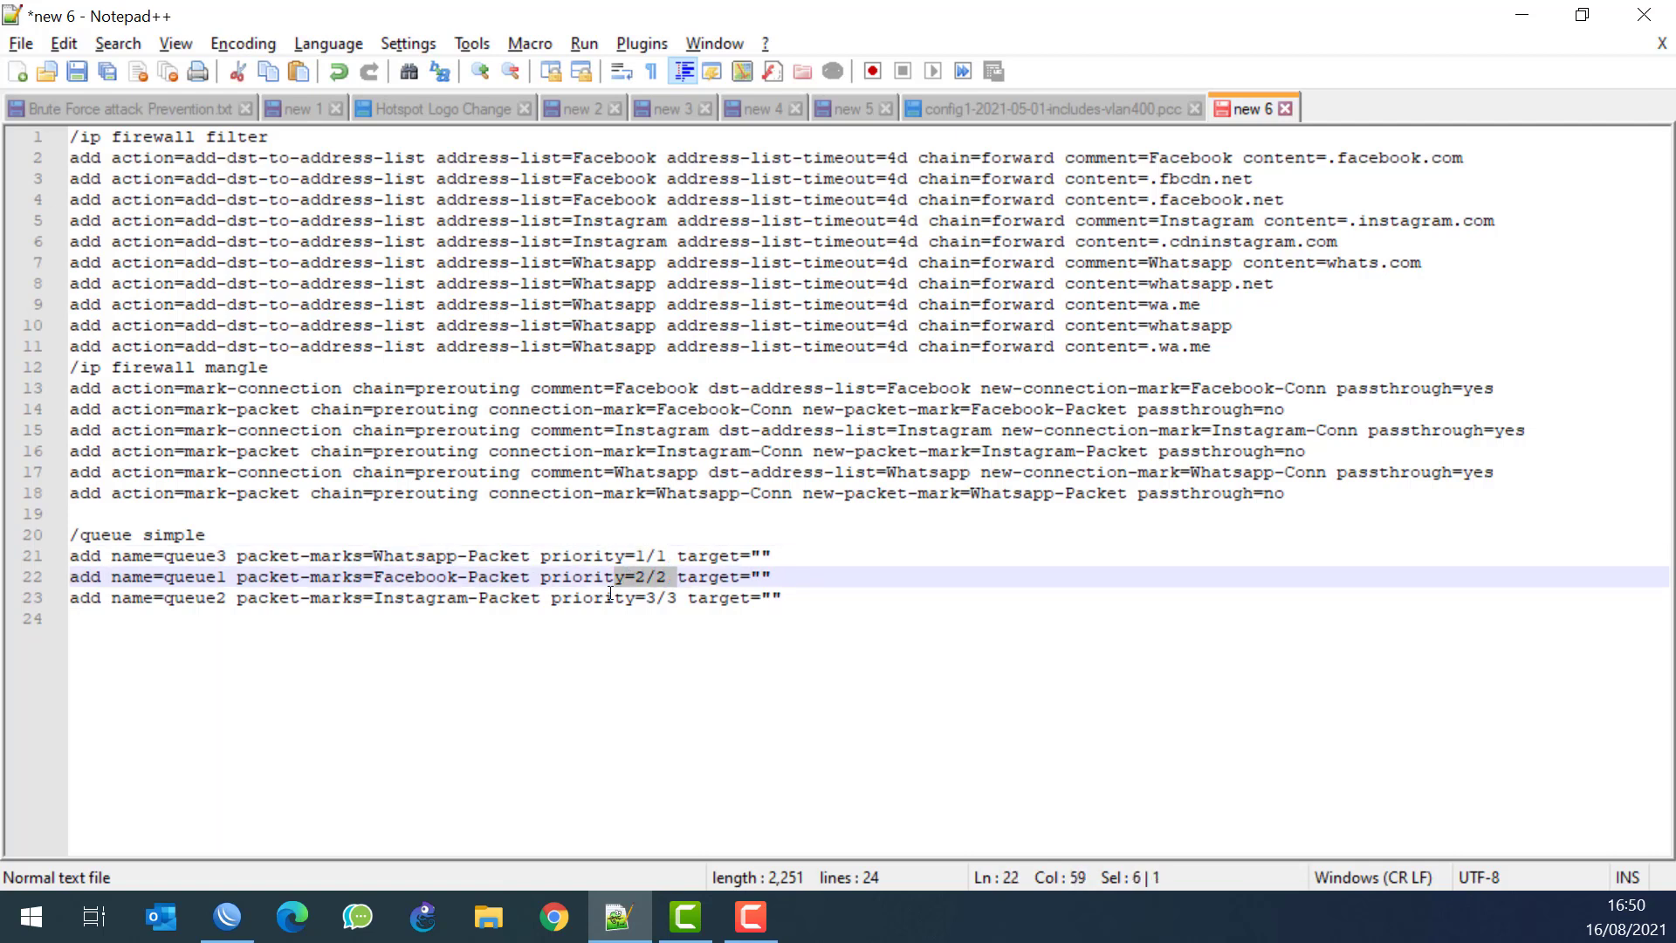
drag(583, 597, 670, 593)
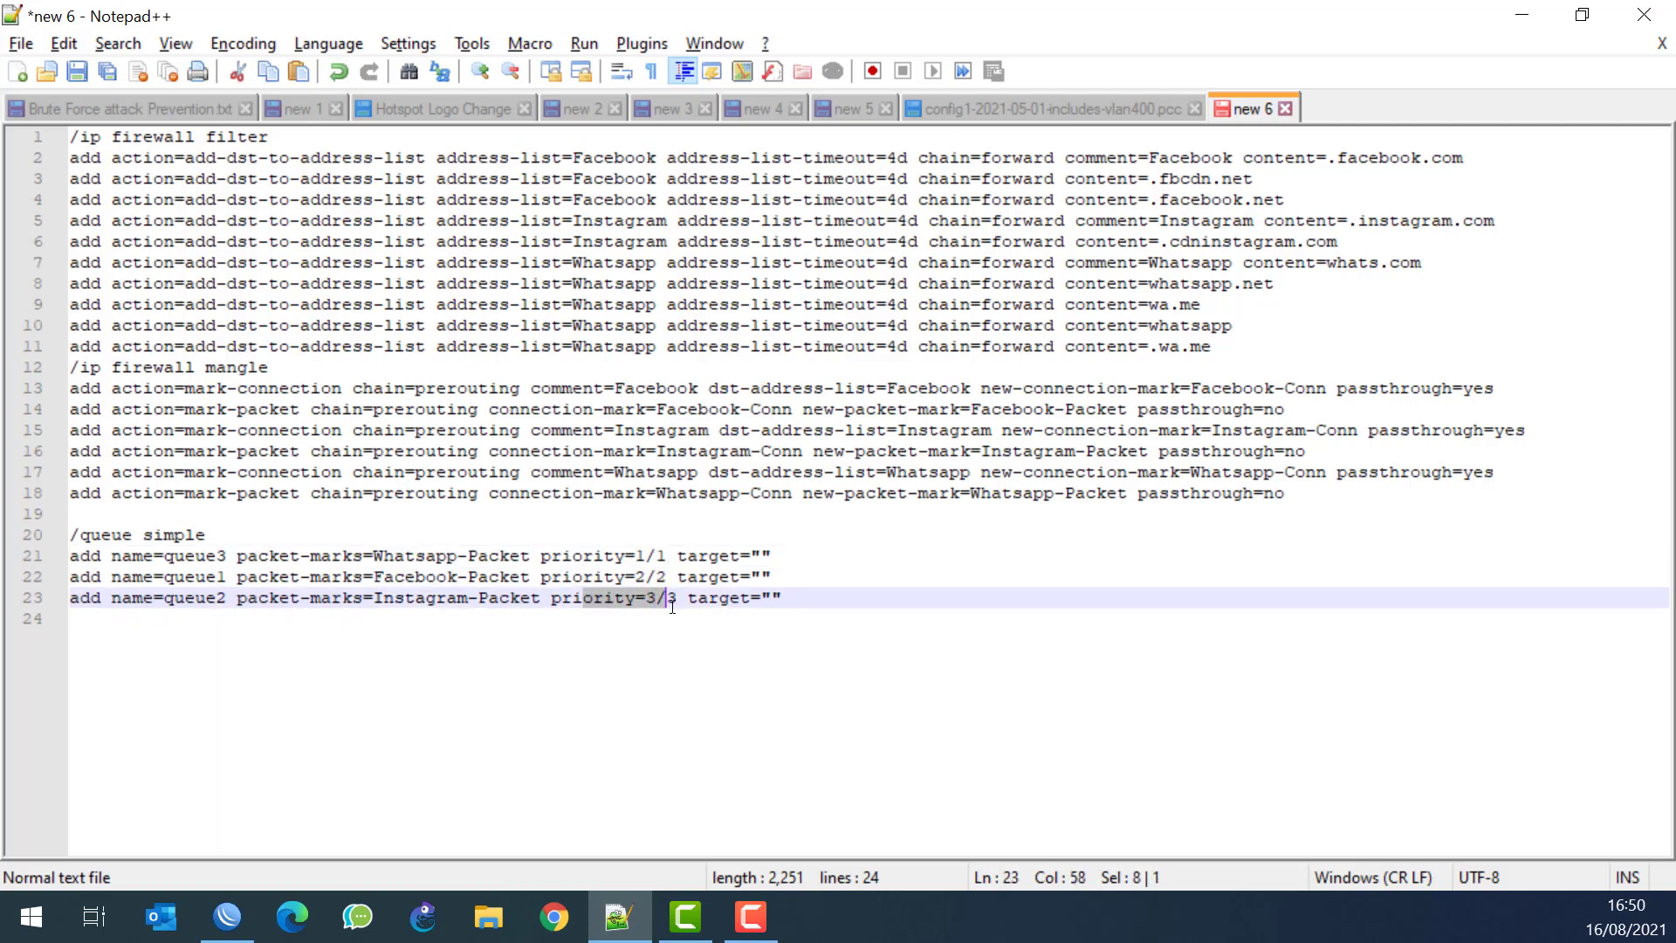
click(682, 650)
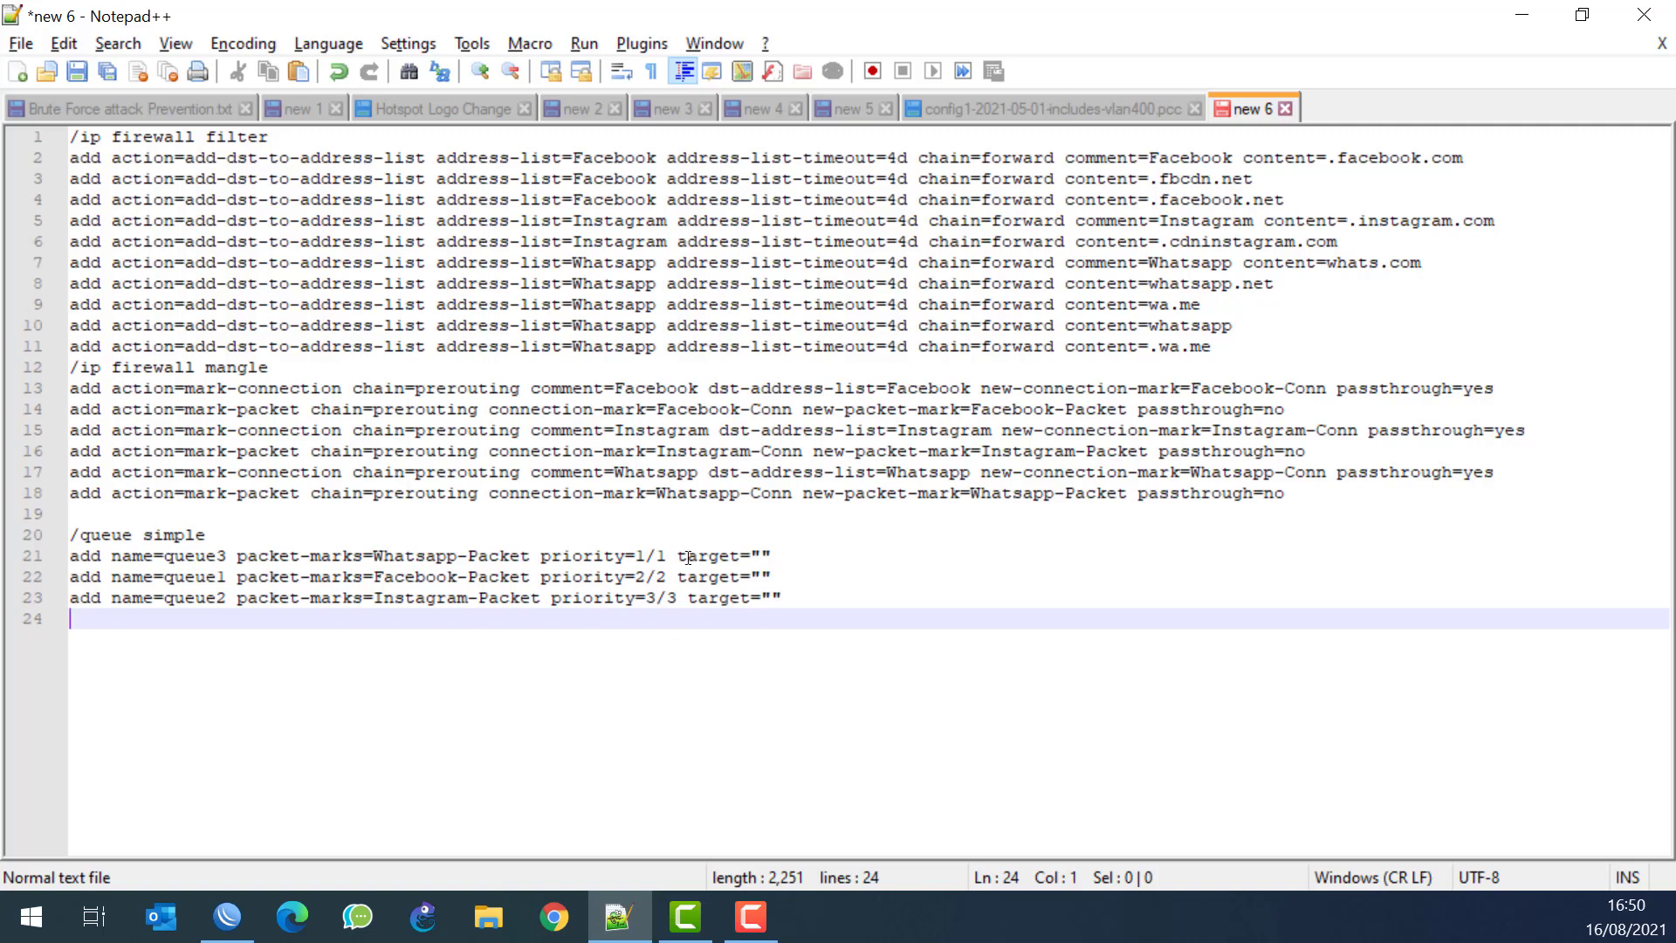
drag(688, 557, 603, 557)
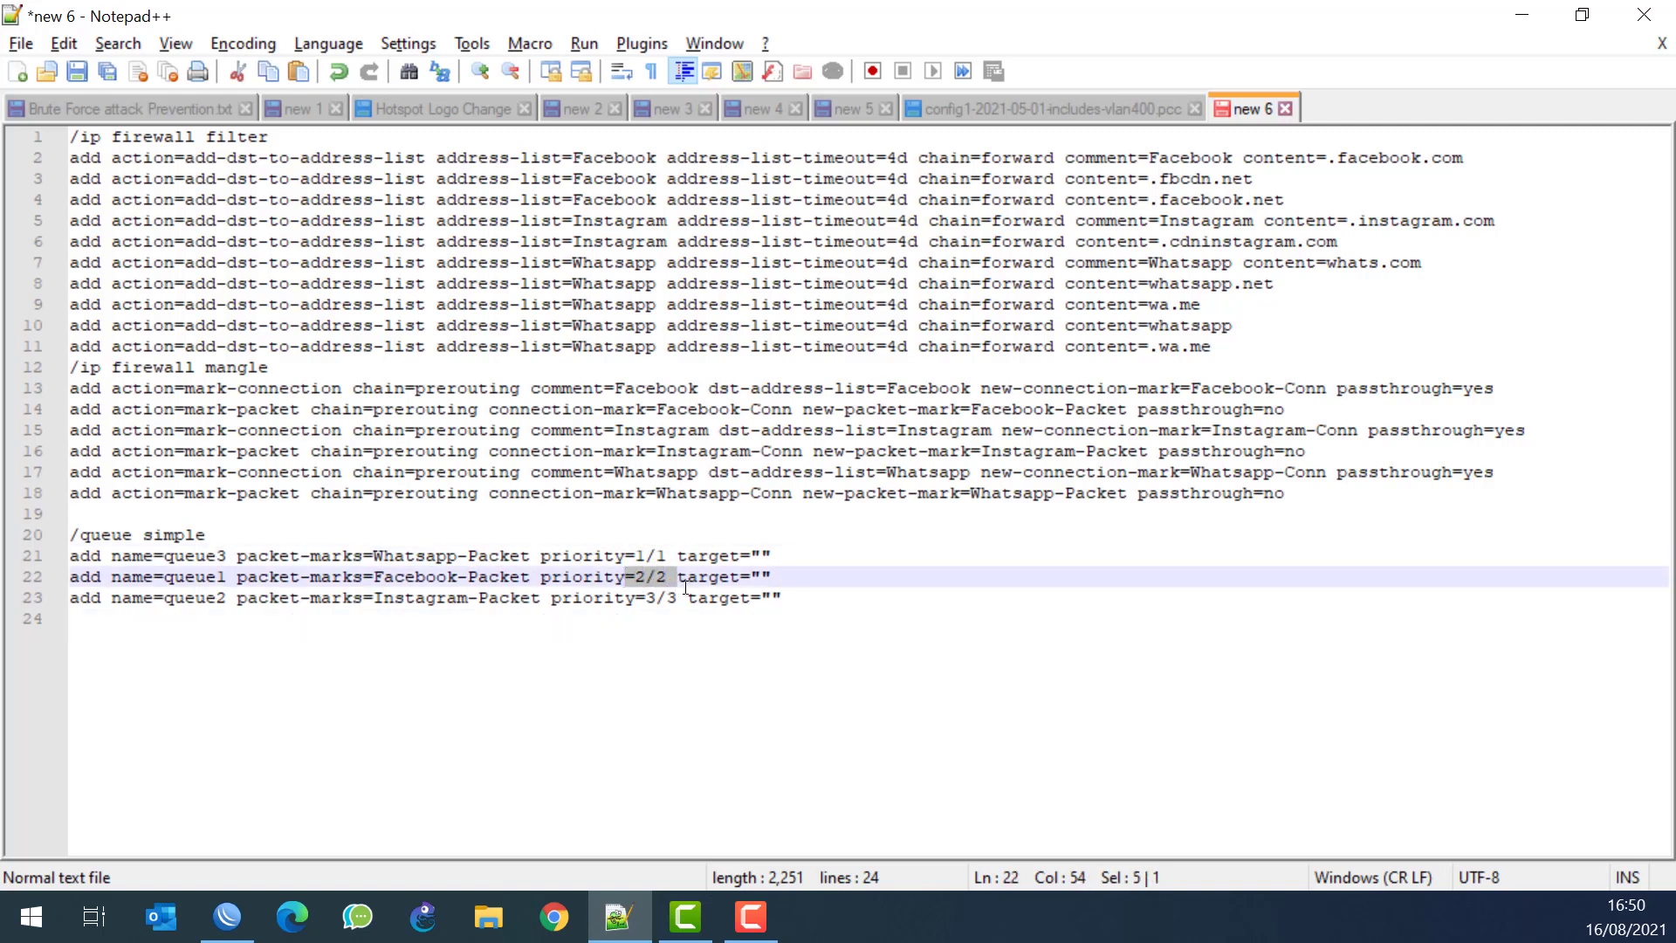
Check the Facebook queue's priority in the script, then switch to WinBox and look at the firewall's address lists
drag(691, 593, 635, 597)
click(608, 679)
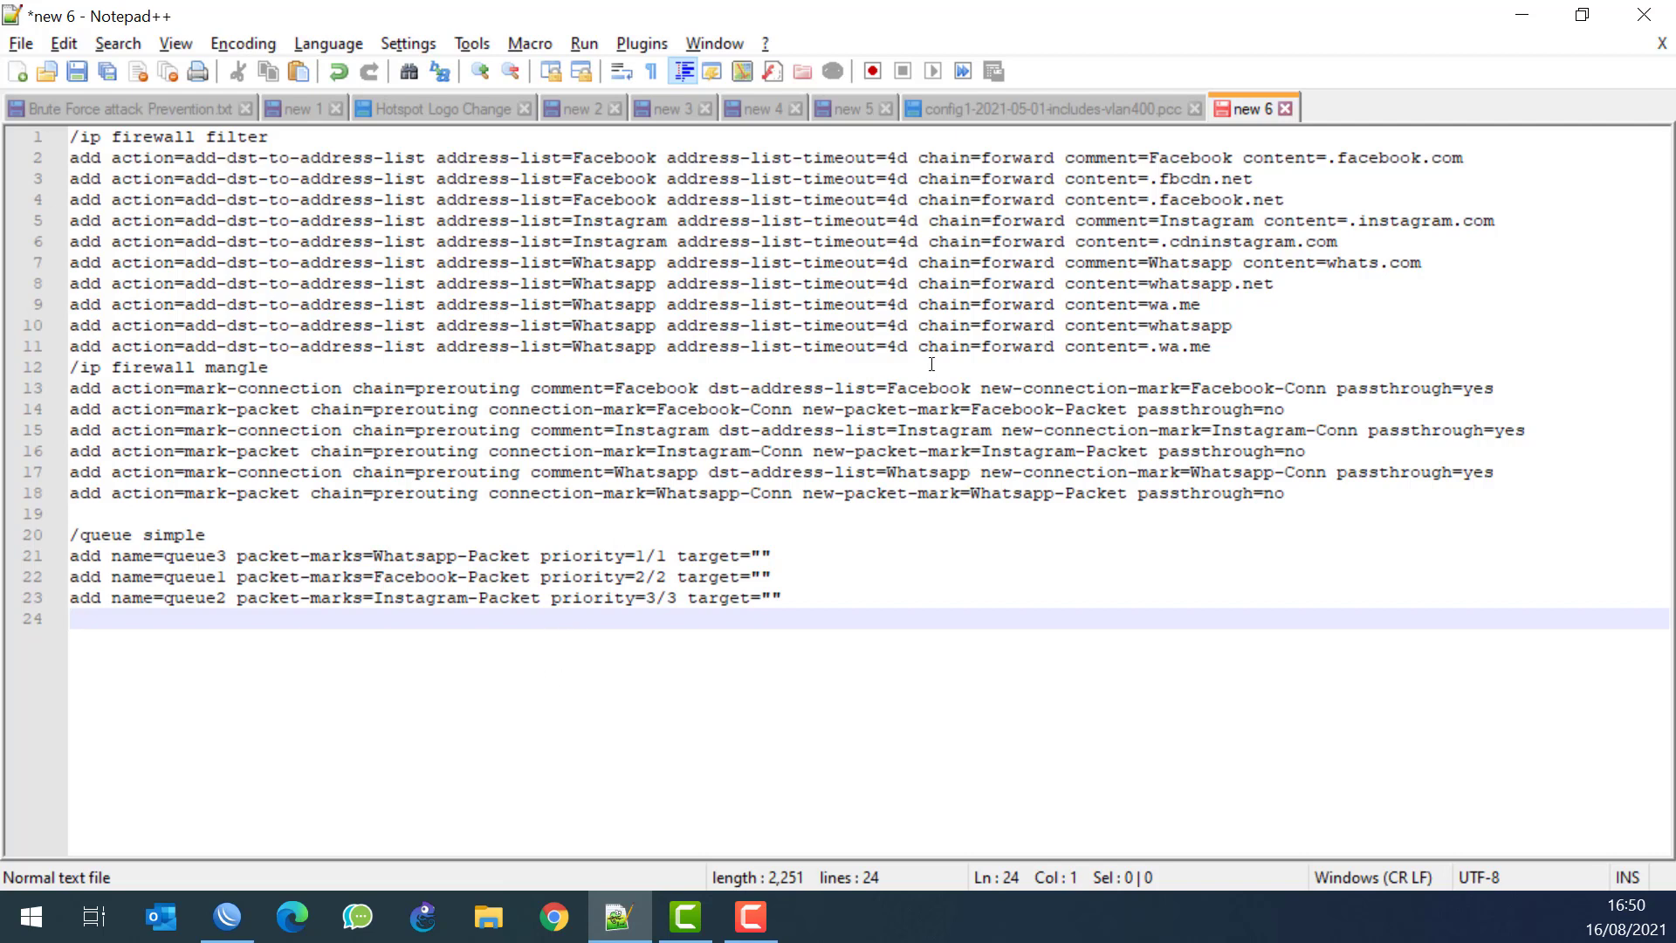
text(x`)
click(228, 918)
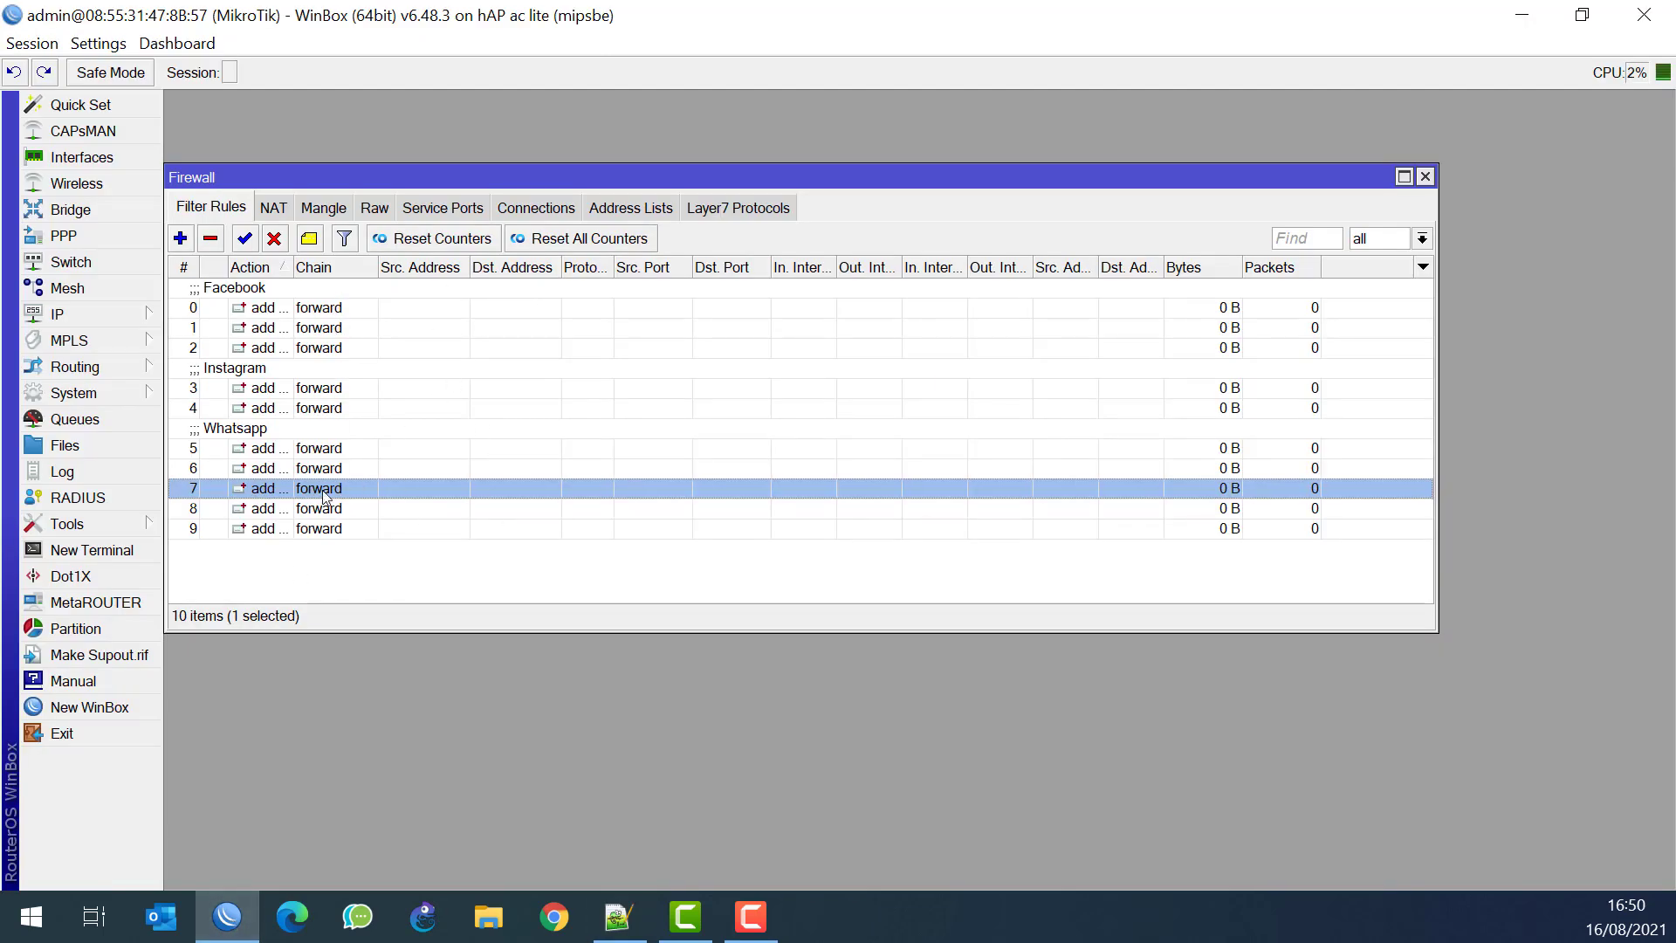
click(646, 208)
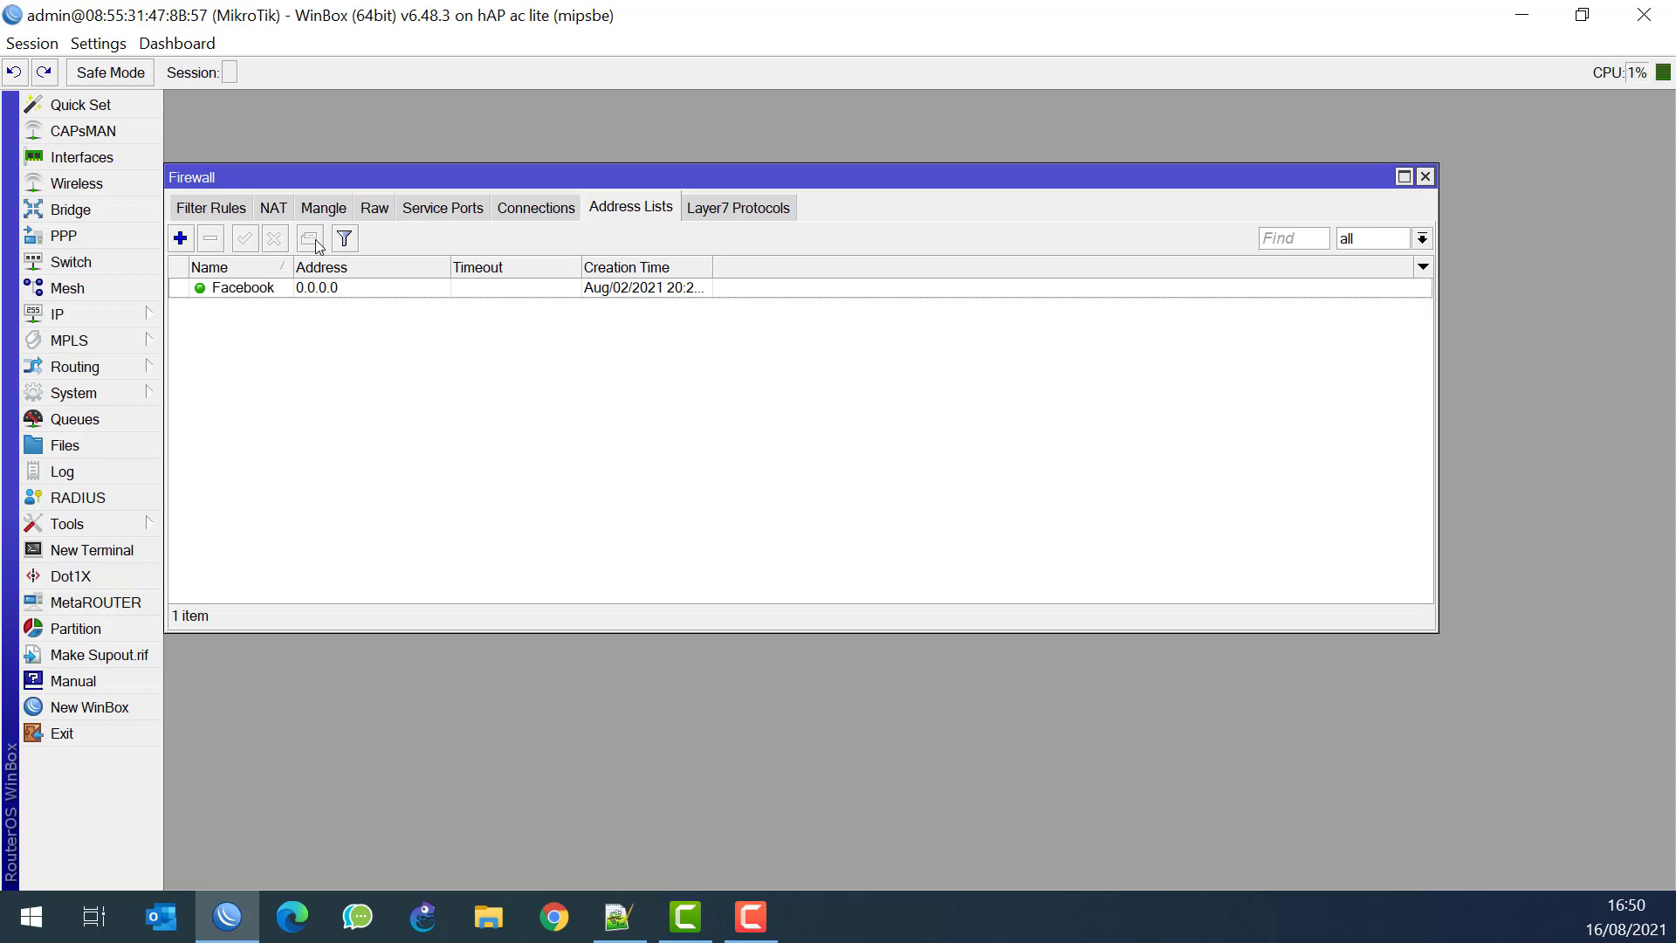
Start a new mangle rule in the firewall and move its dialog clear for editing
click(324, 210)
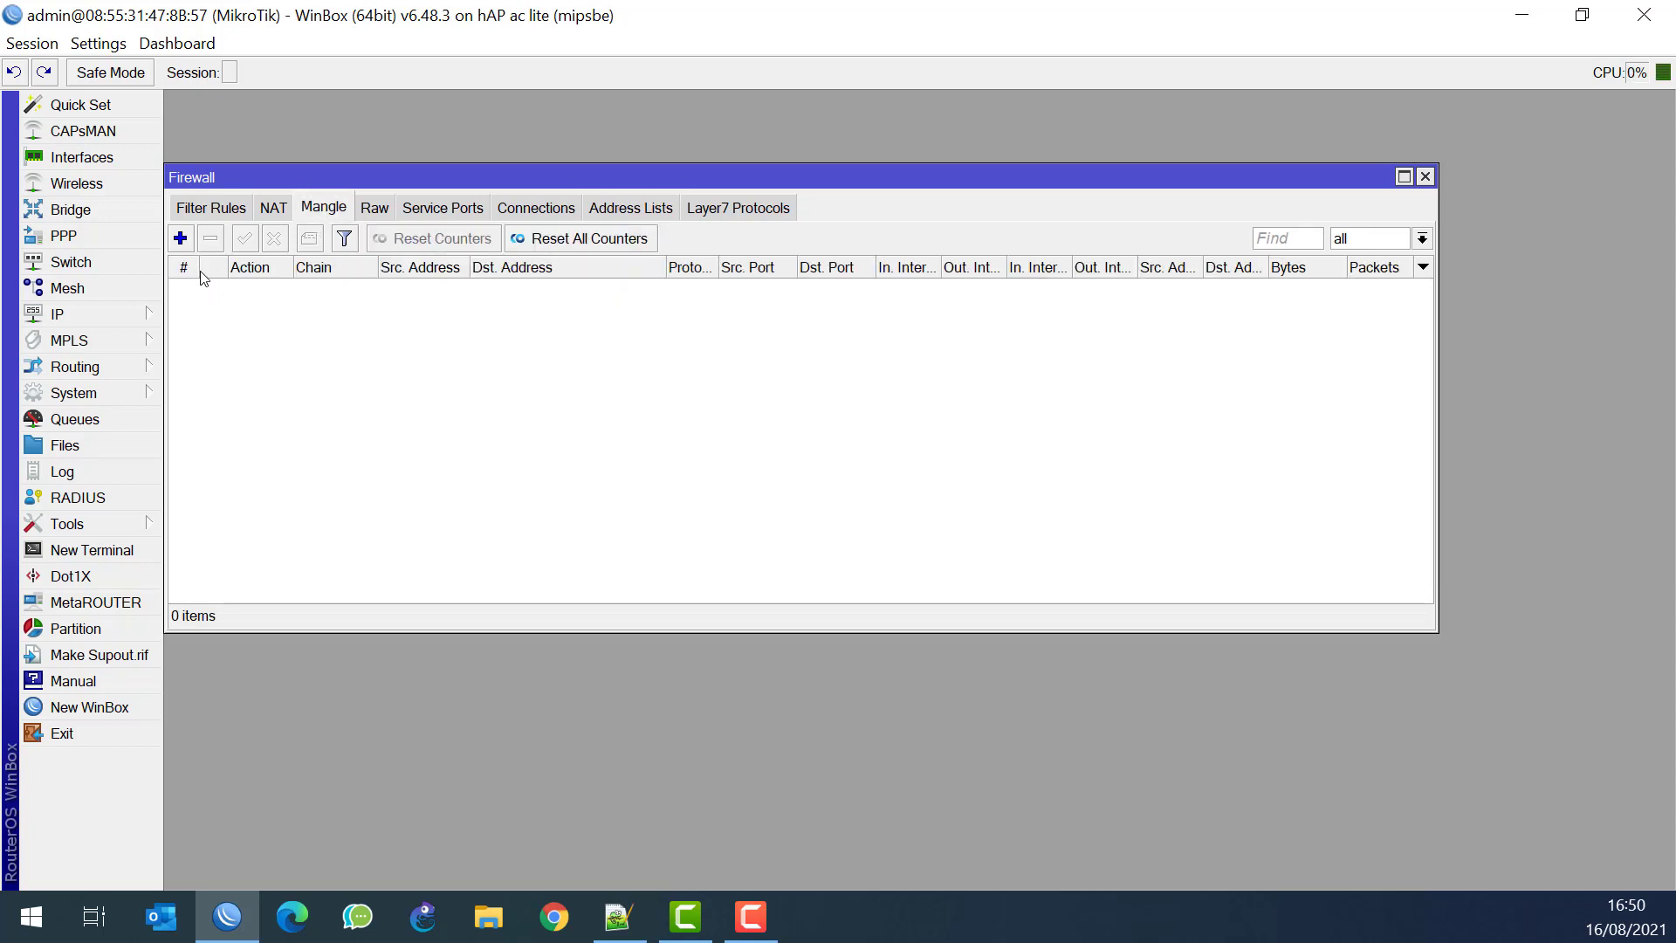
click(180, 239)
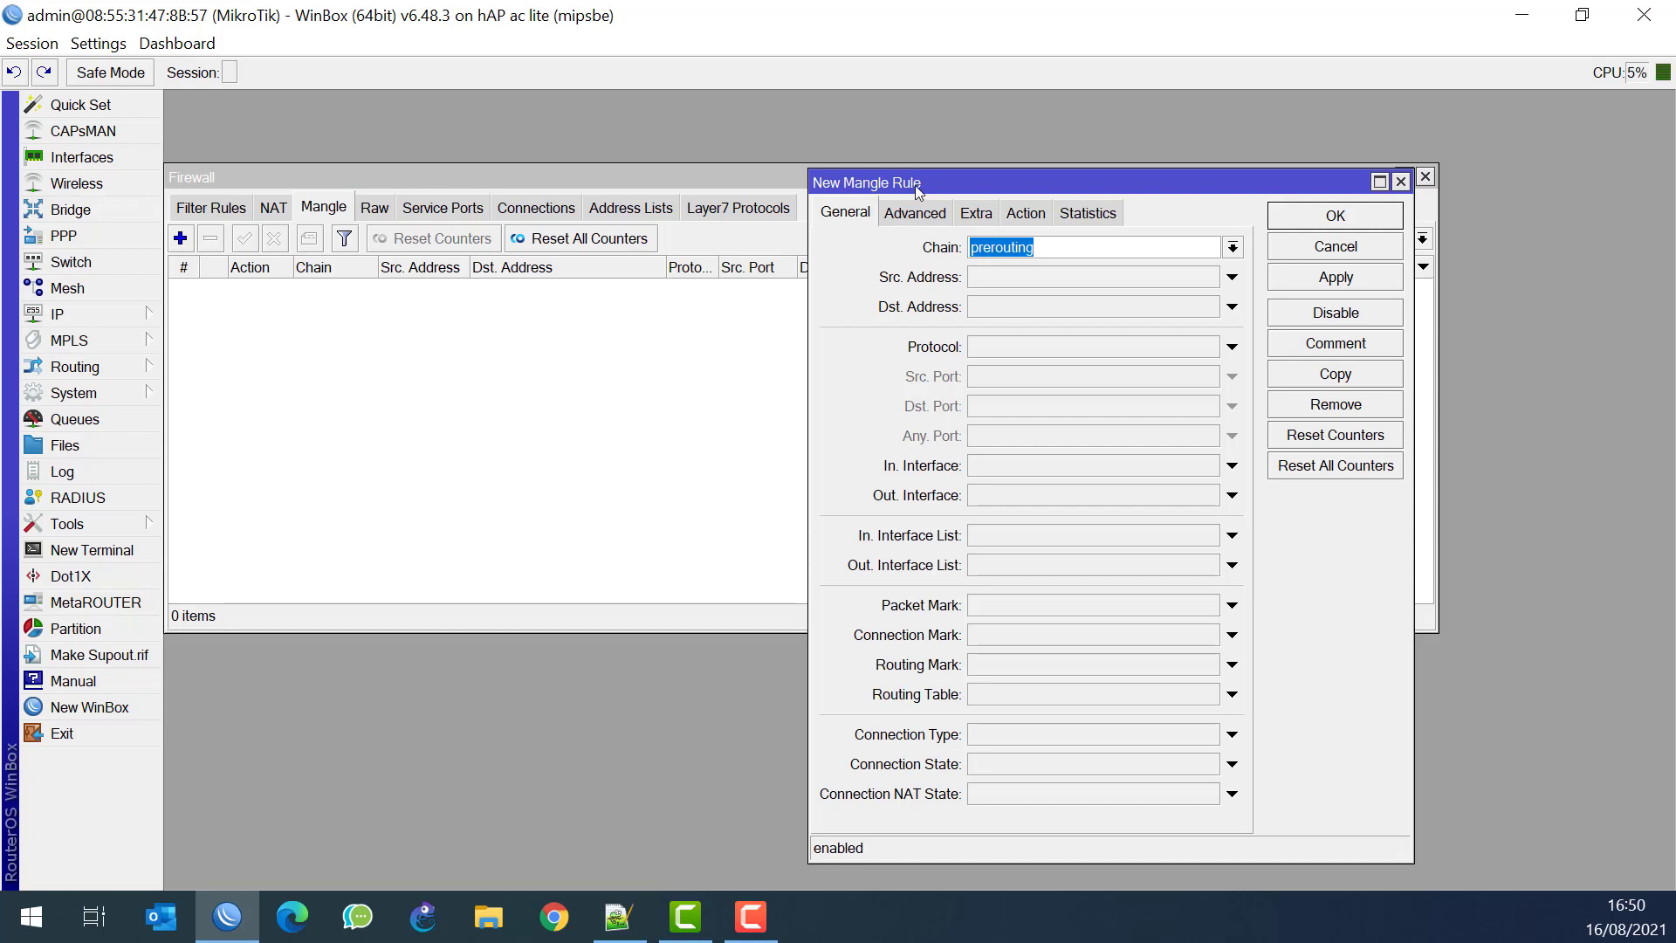
drag(873, 199, 410, 145)
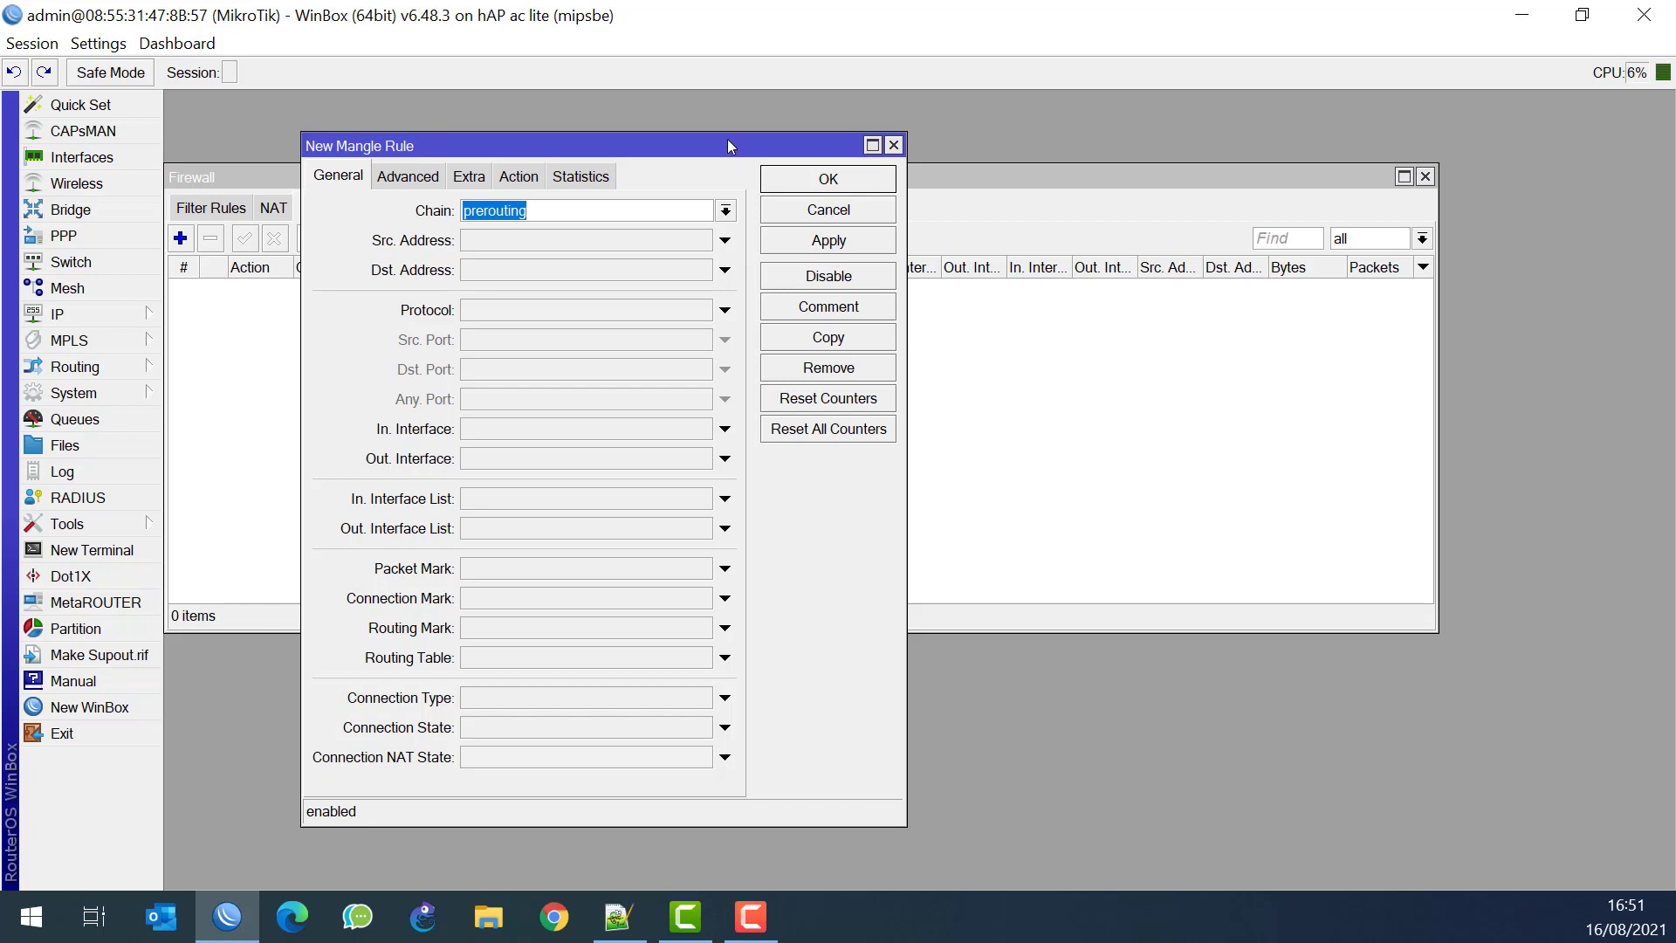
Switch to Notepad++ and review the chain, address list and connection mark in the first Facebook mangle line, undoing the accidental overwrite
click(618, 917)
click(209, 410)
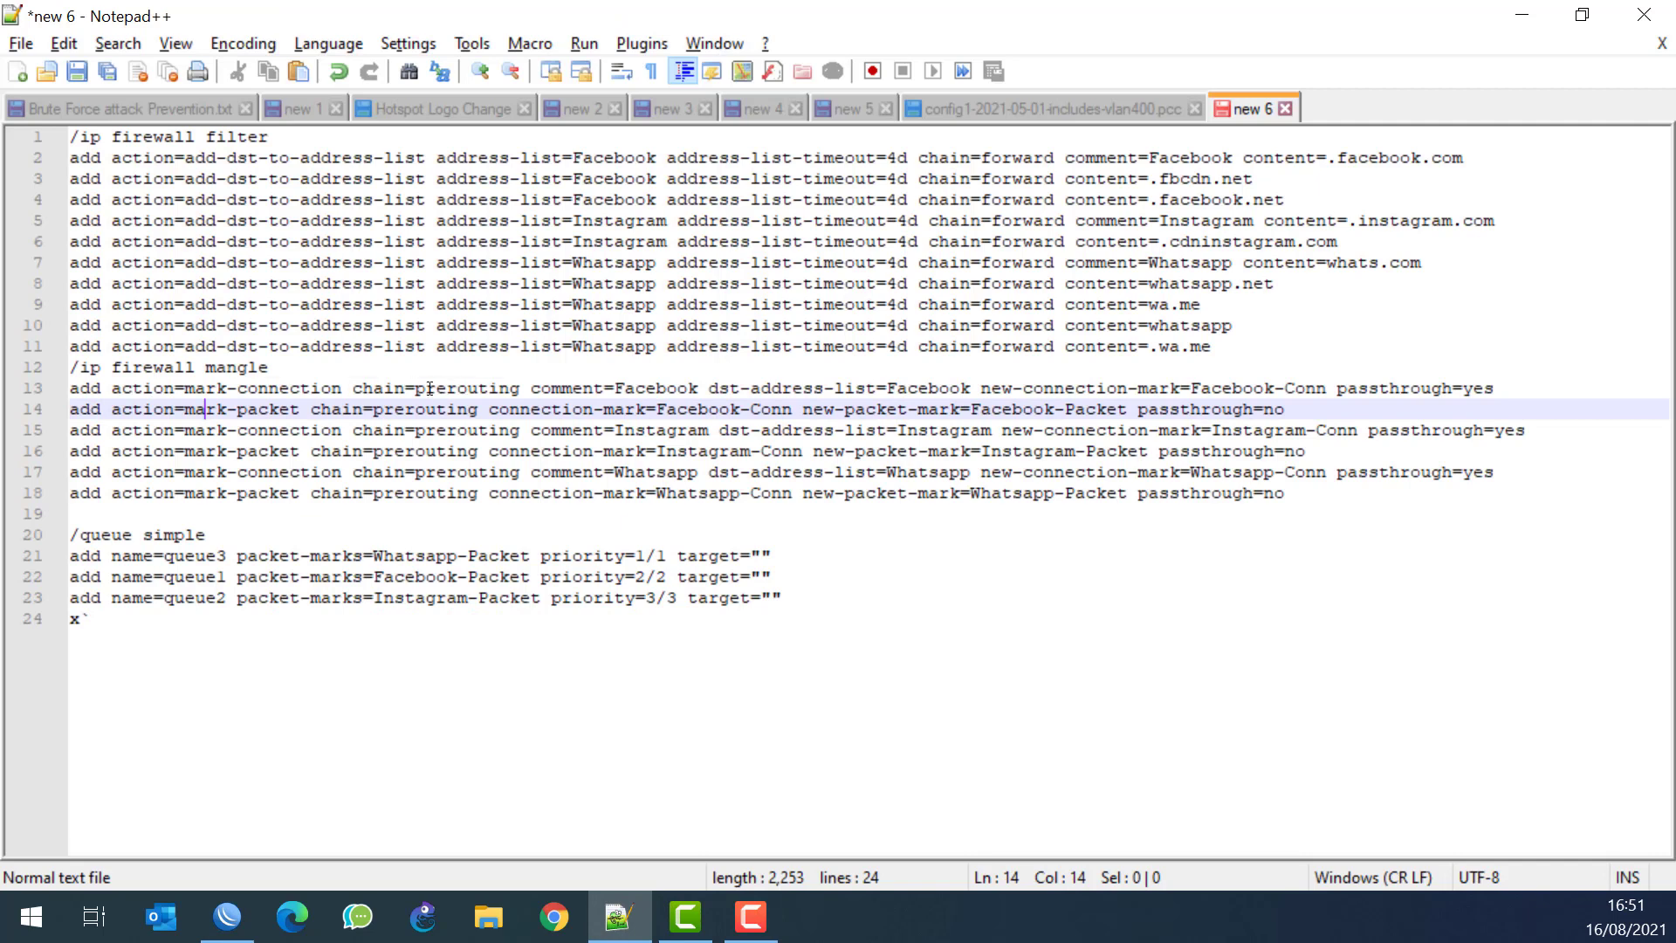
drag(429, 388, 521, 390)
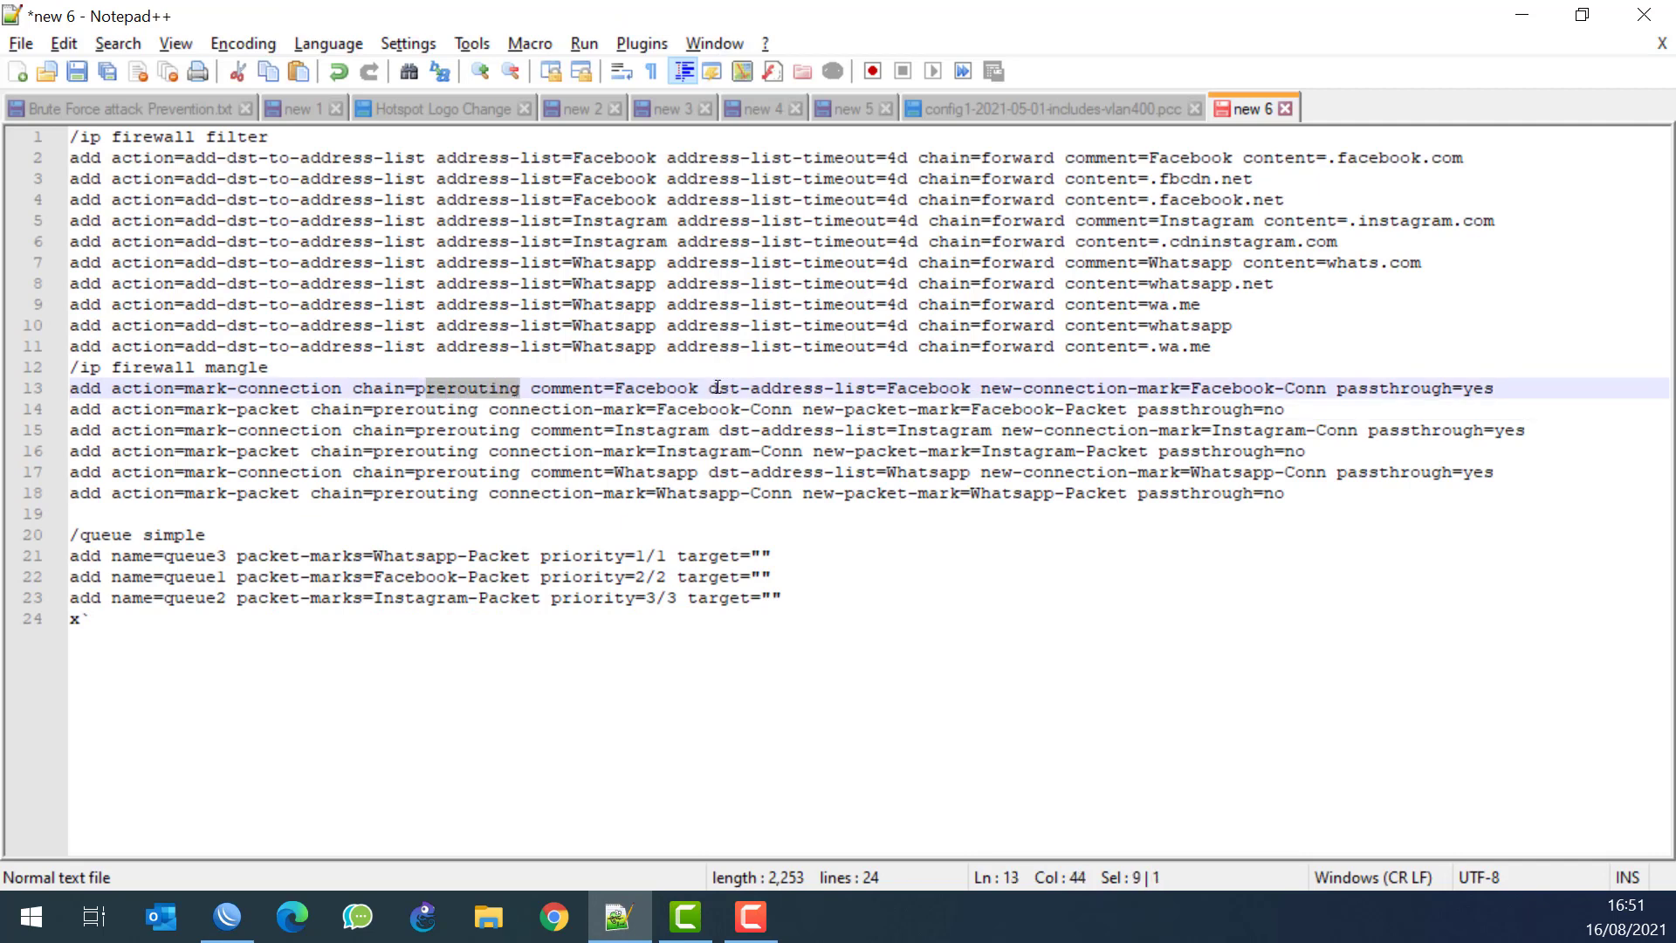
drag(728, 388, 1324, 385)
text(x`)
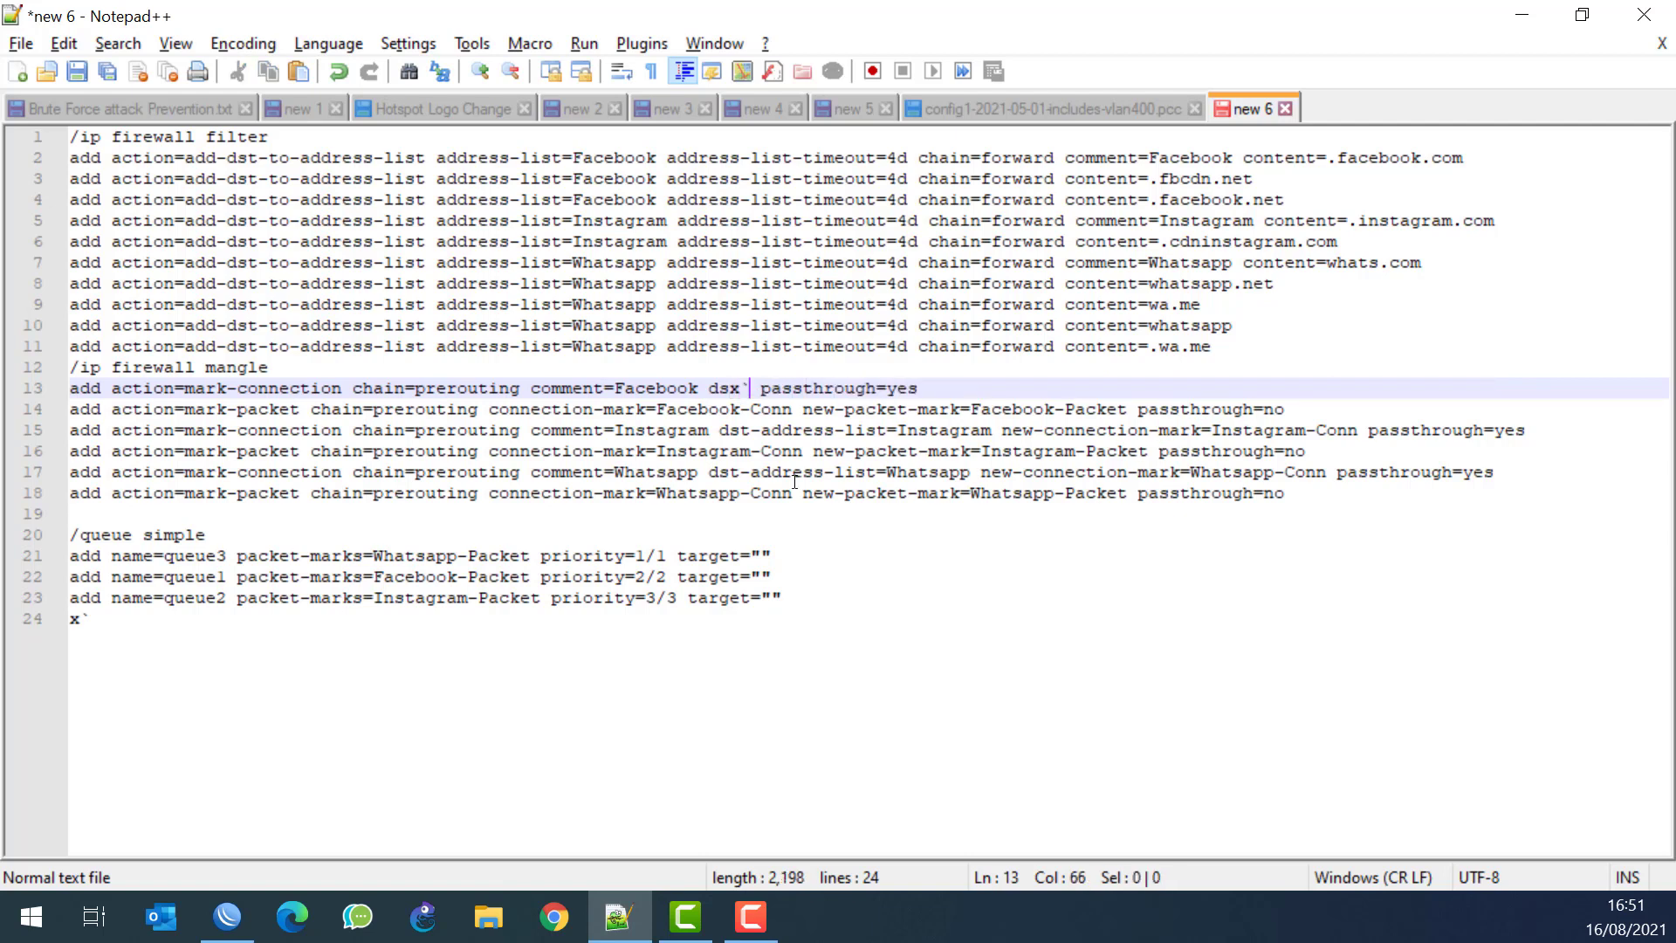
key(ctrl+z)
key(ctrl+z)
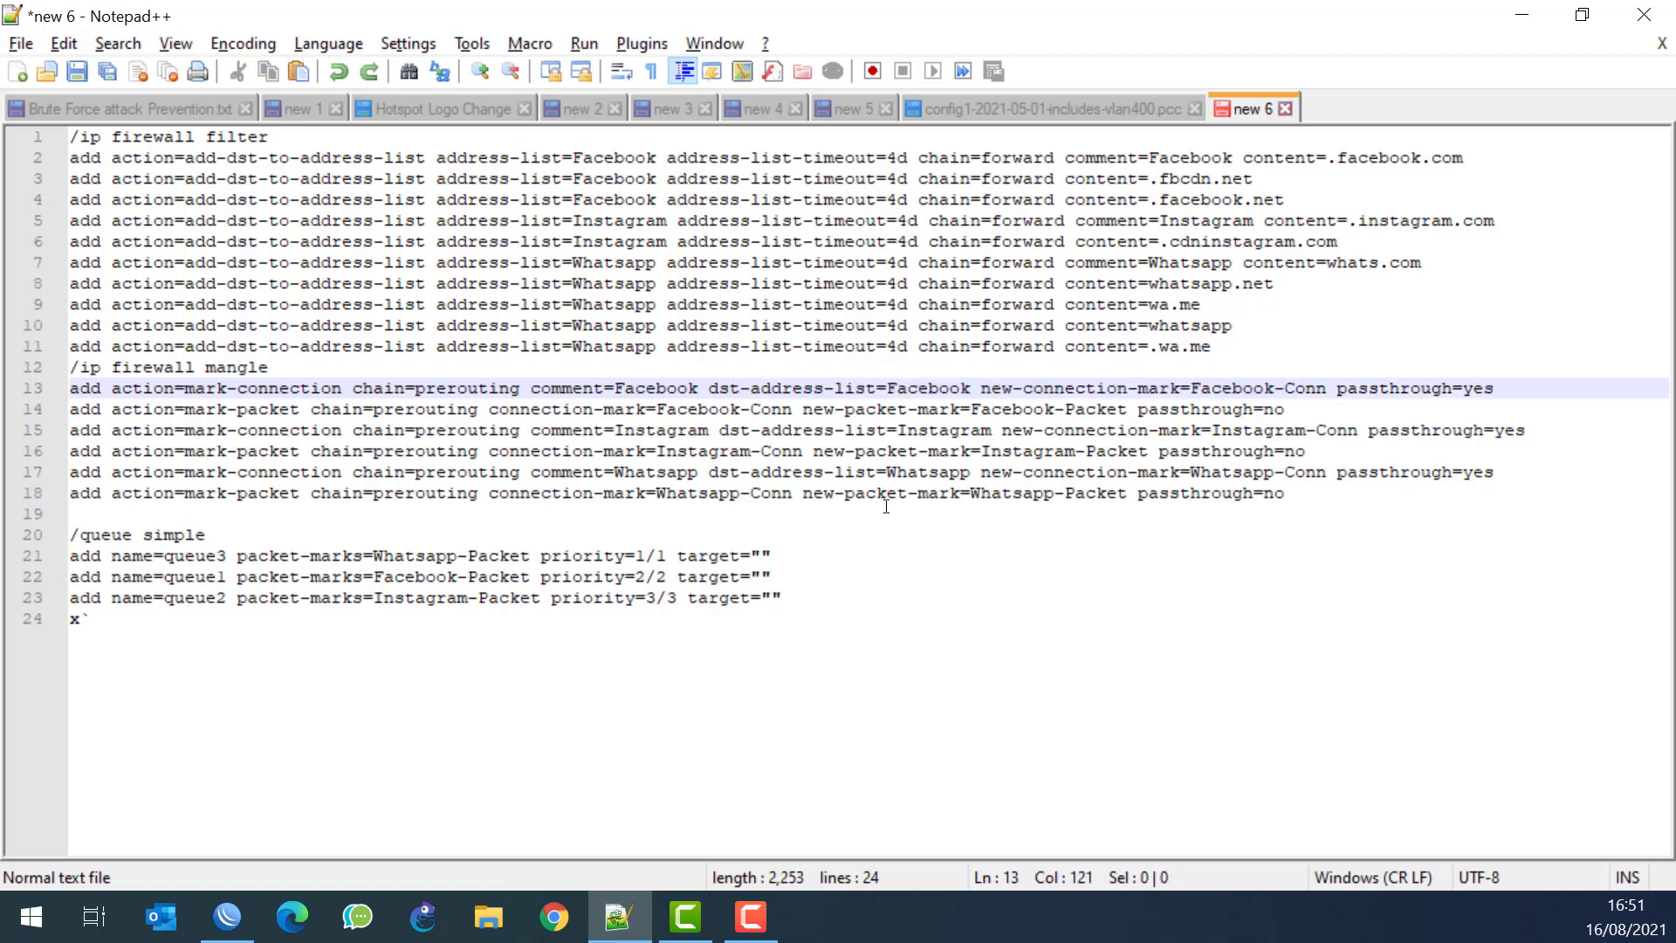
Switch back to WinBox and set the new mangle rule's destination address list to Facebook
key(alt+Tab)
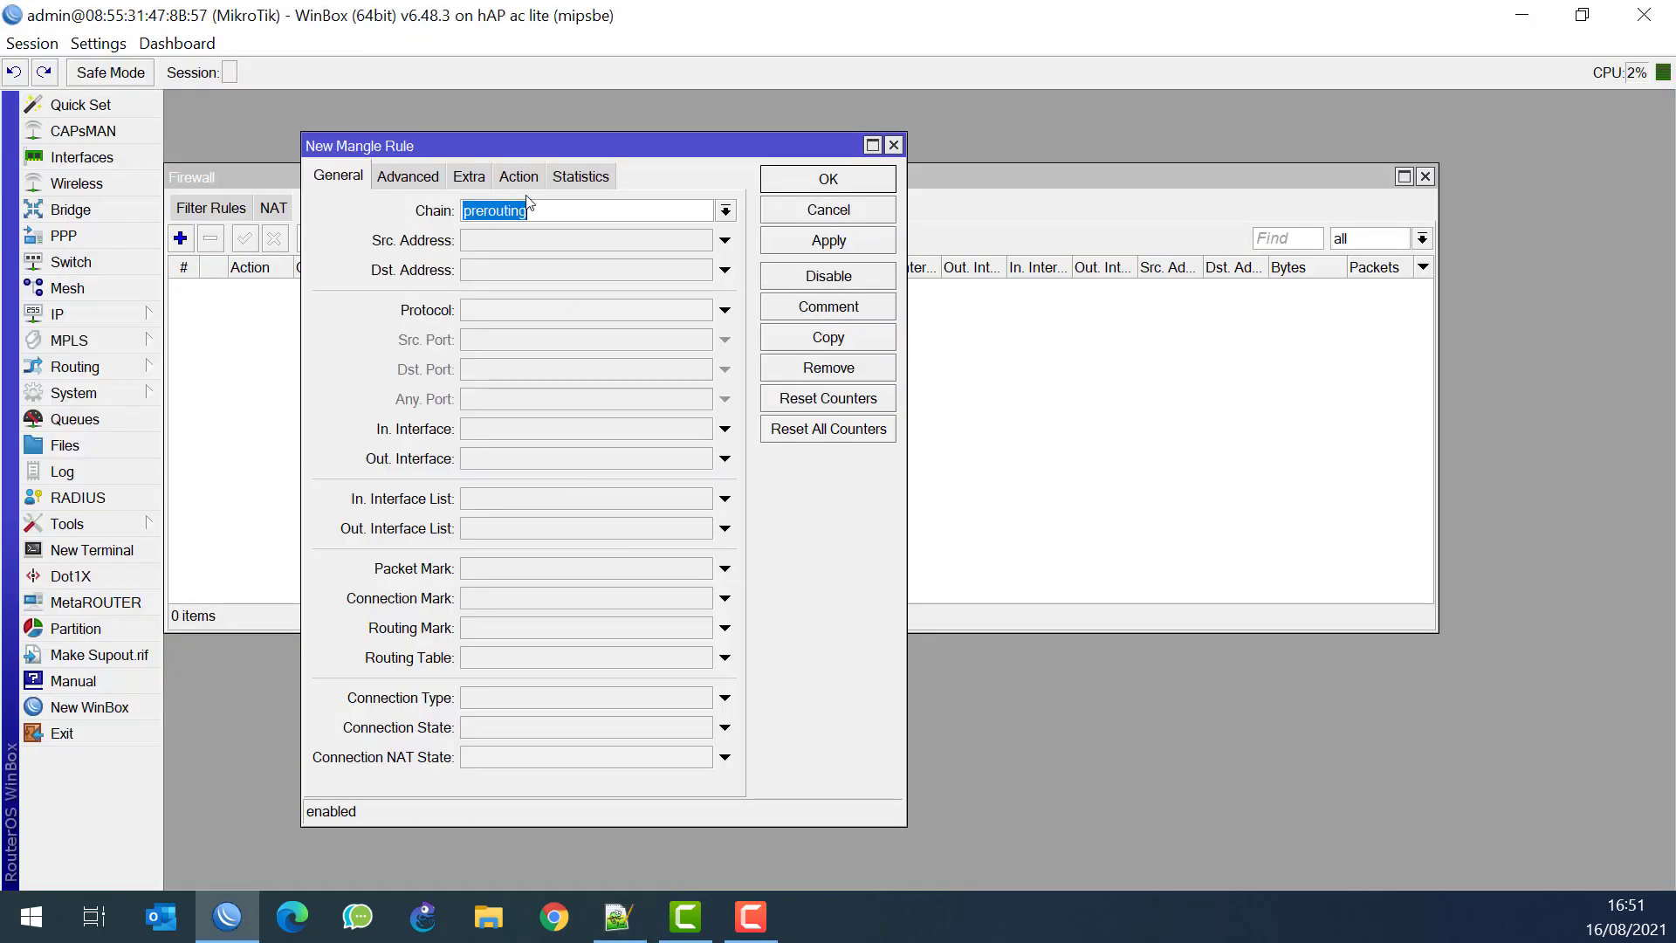
click(408, 175)
click(579, 241)
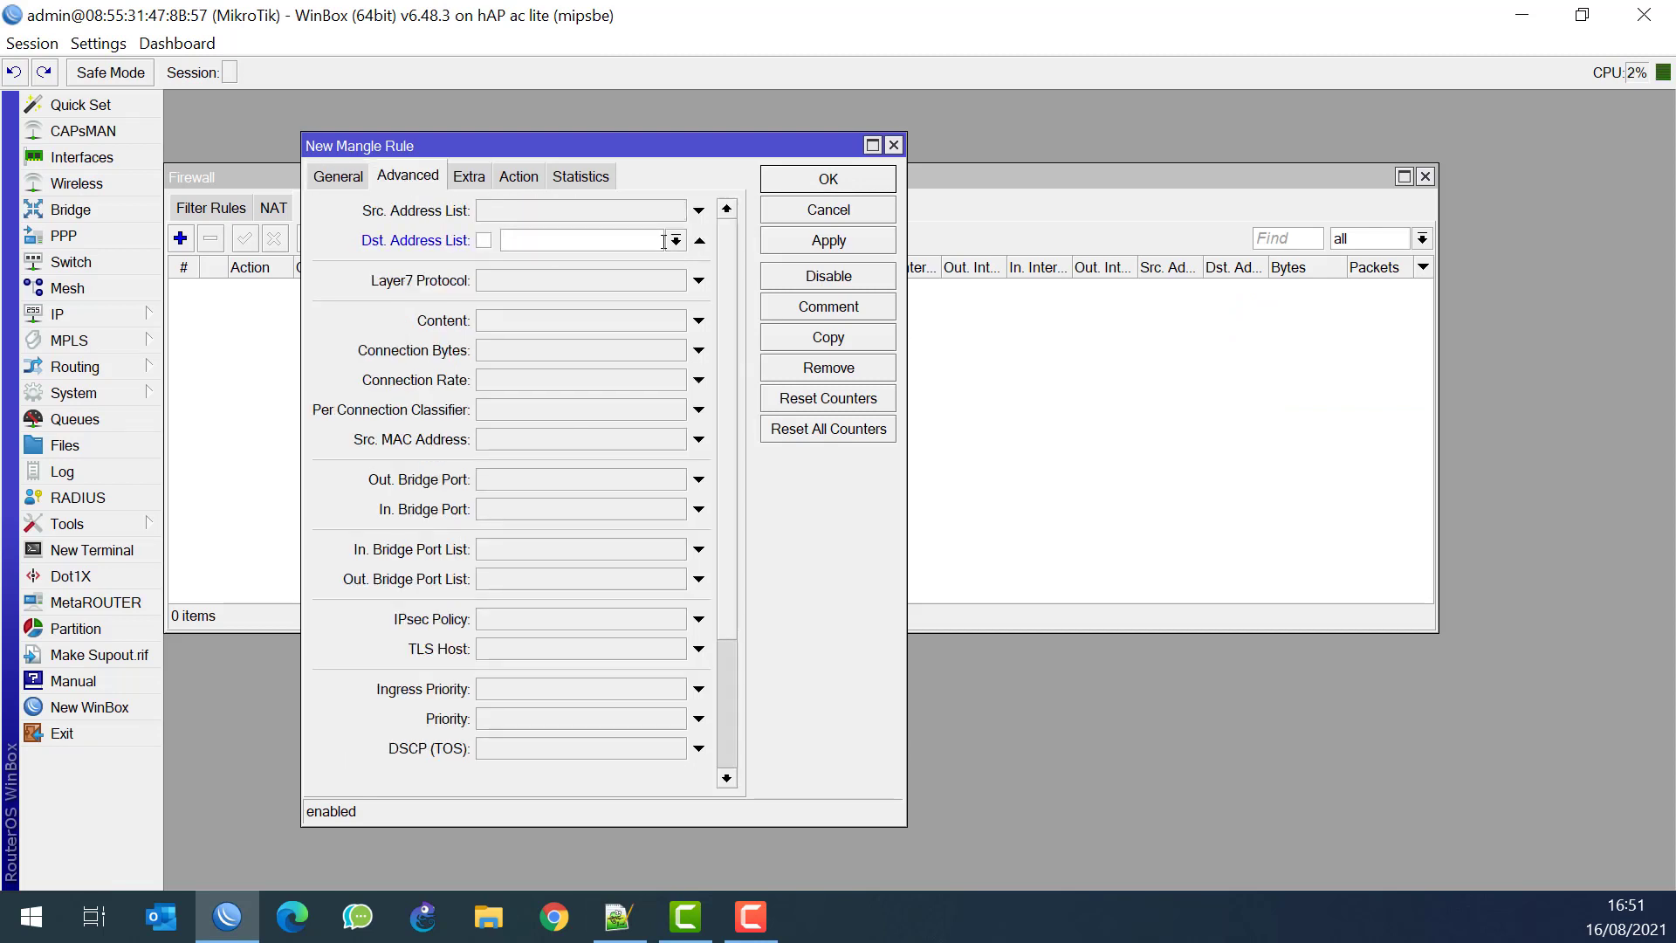
click(675, 241)
click(576, 266)
Set the mangle rule's action to mark connection with the new connection mark Facebook-Conn
click(517, 179)
click(507, 214)
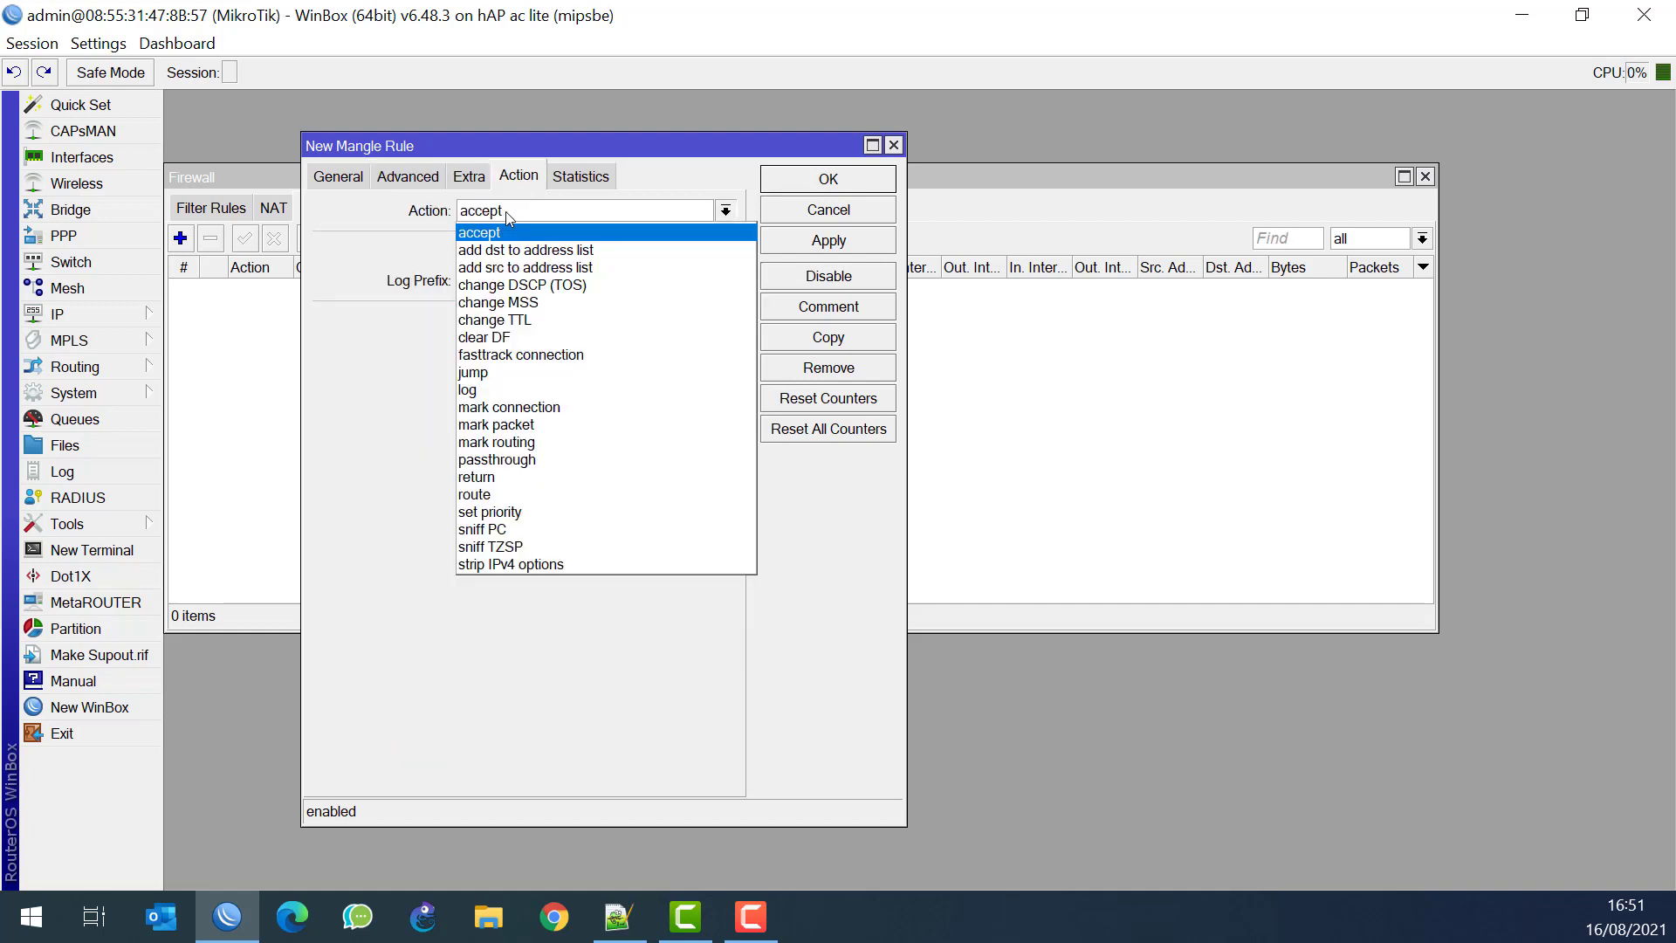
click(556, 410)
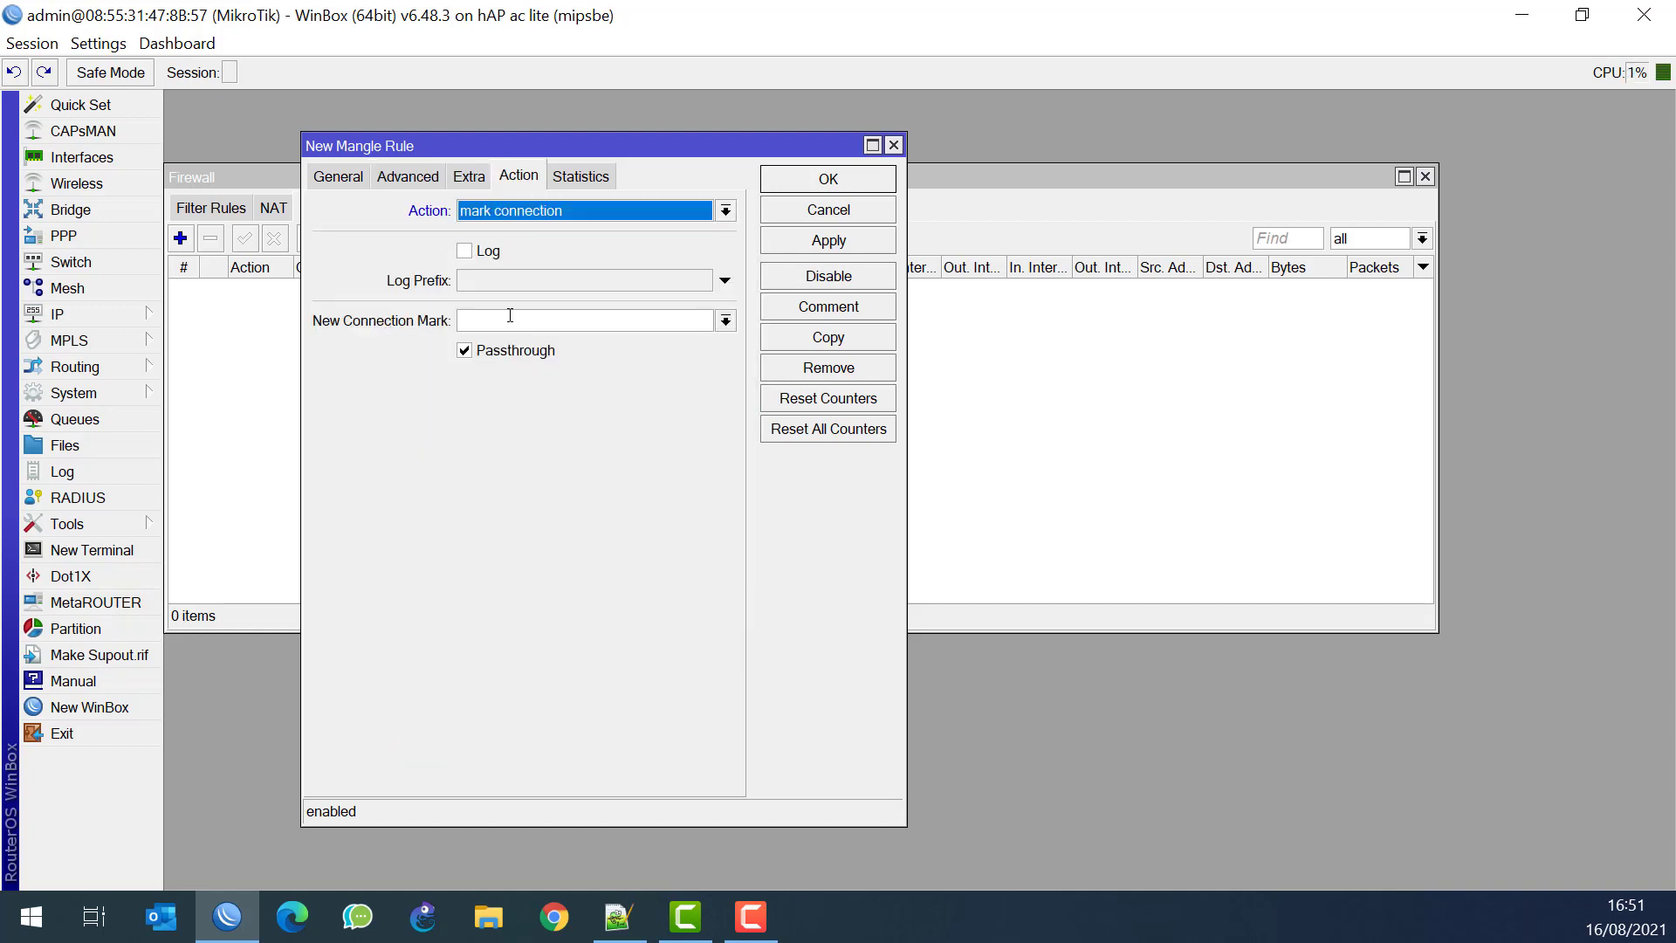
click(517, 319)
text(Faceb)
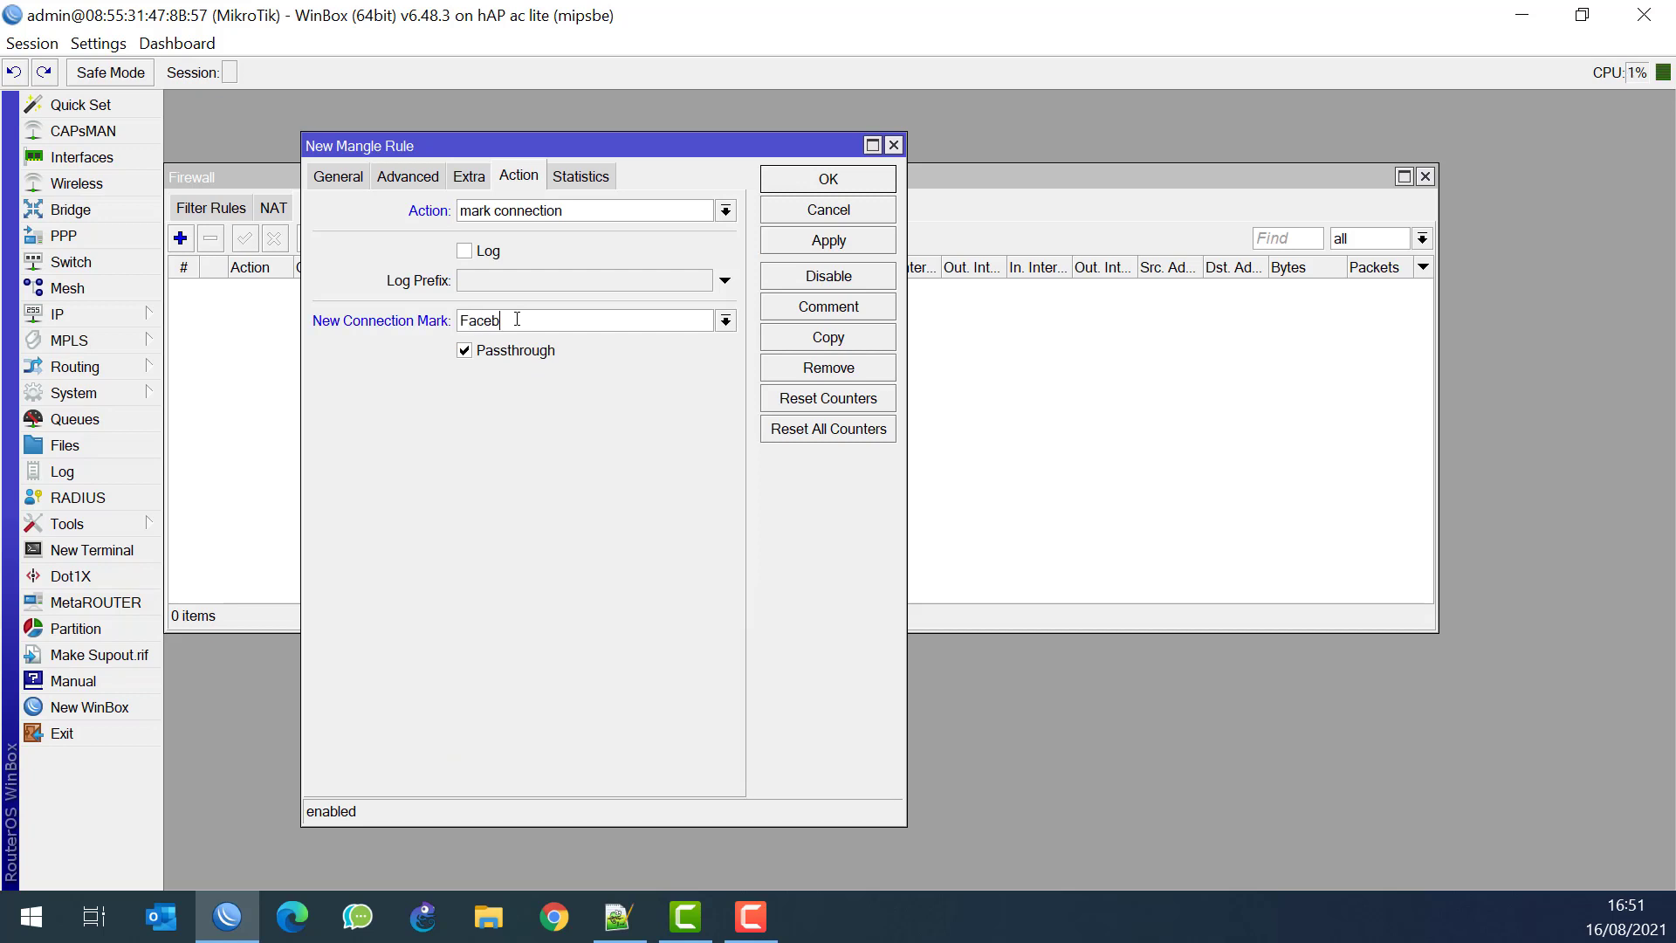
text(ook-Con)
Add the comment Facebook to the mark-connection rule and save the rule
click(836, 309)
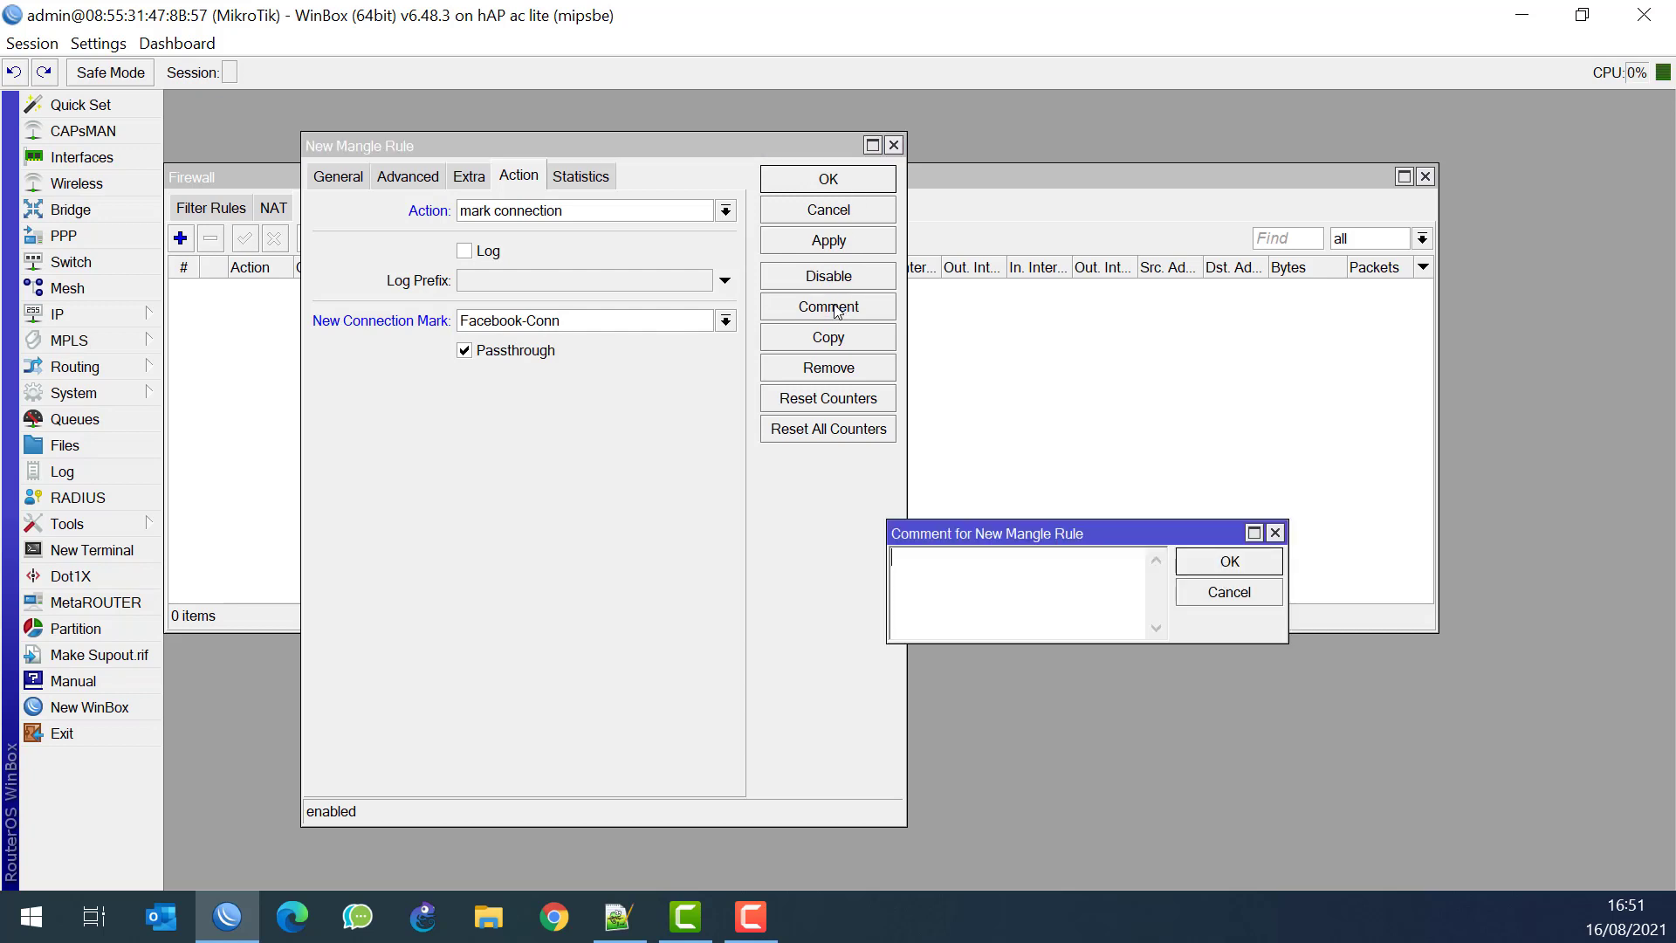
text(Facebb=)
key(BackSpace)
key(BackSpace)
text(ook)
key(Return)
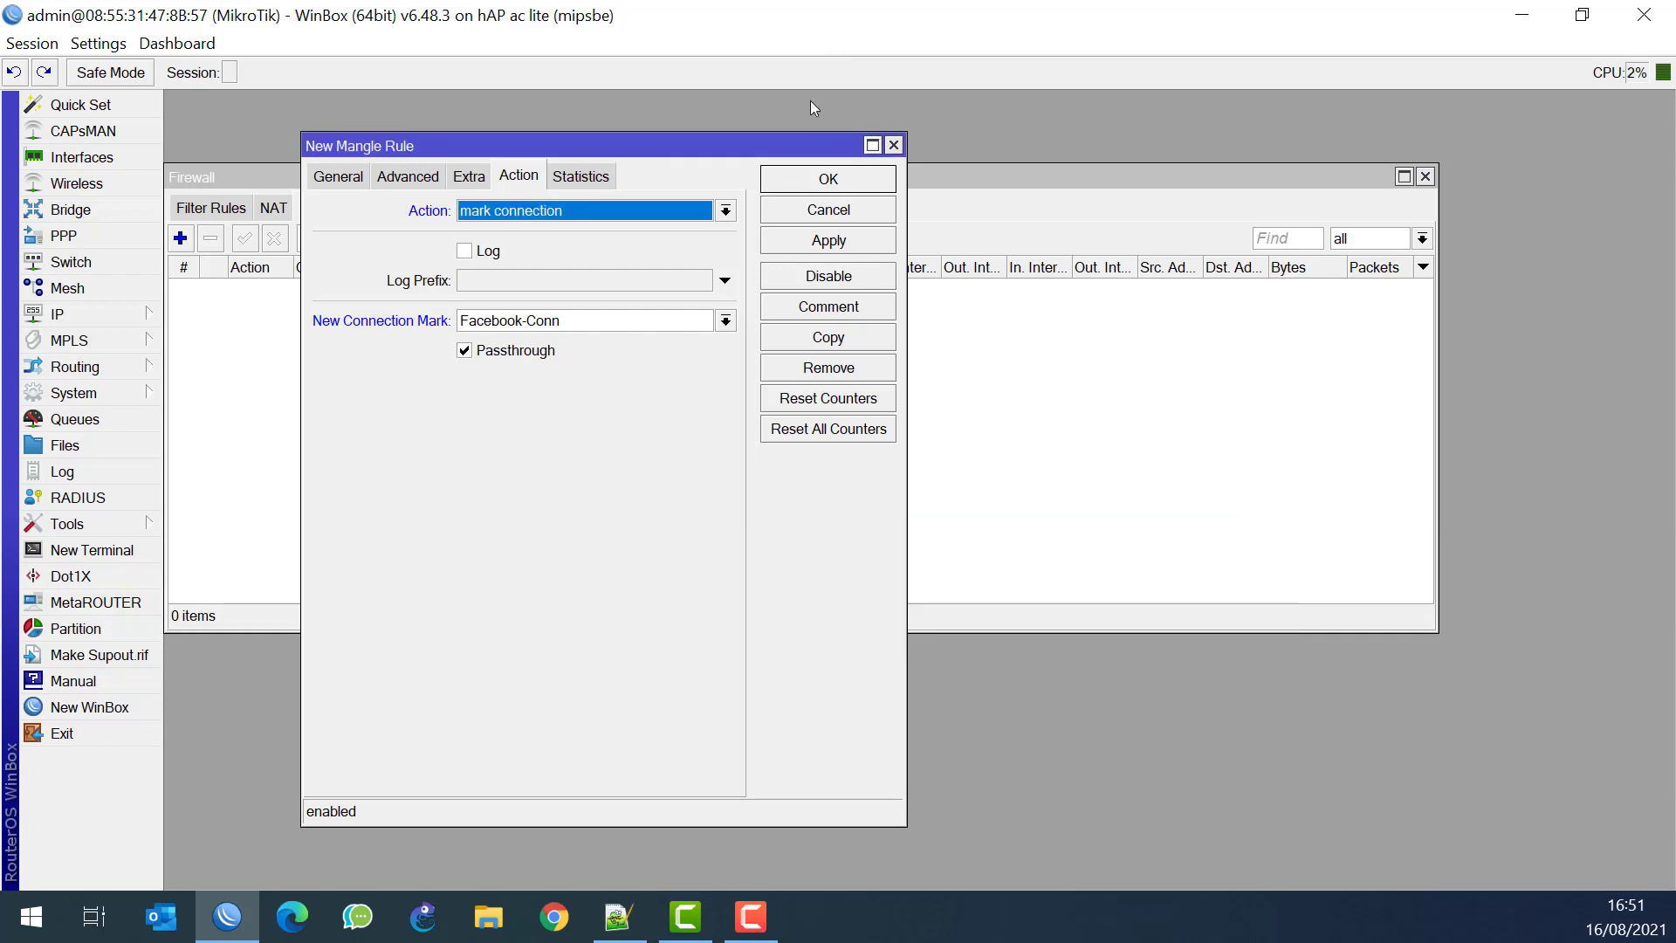
click(847, 181)
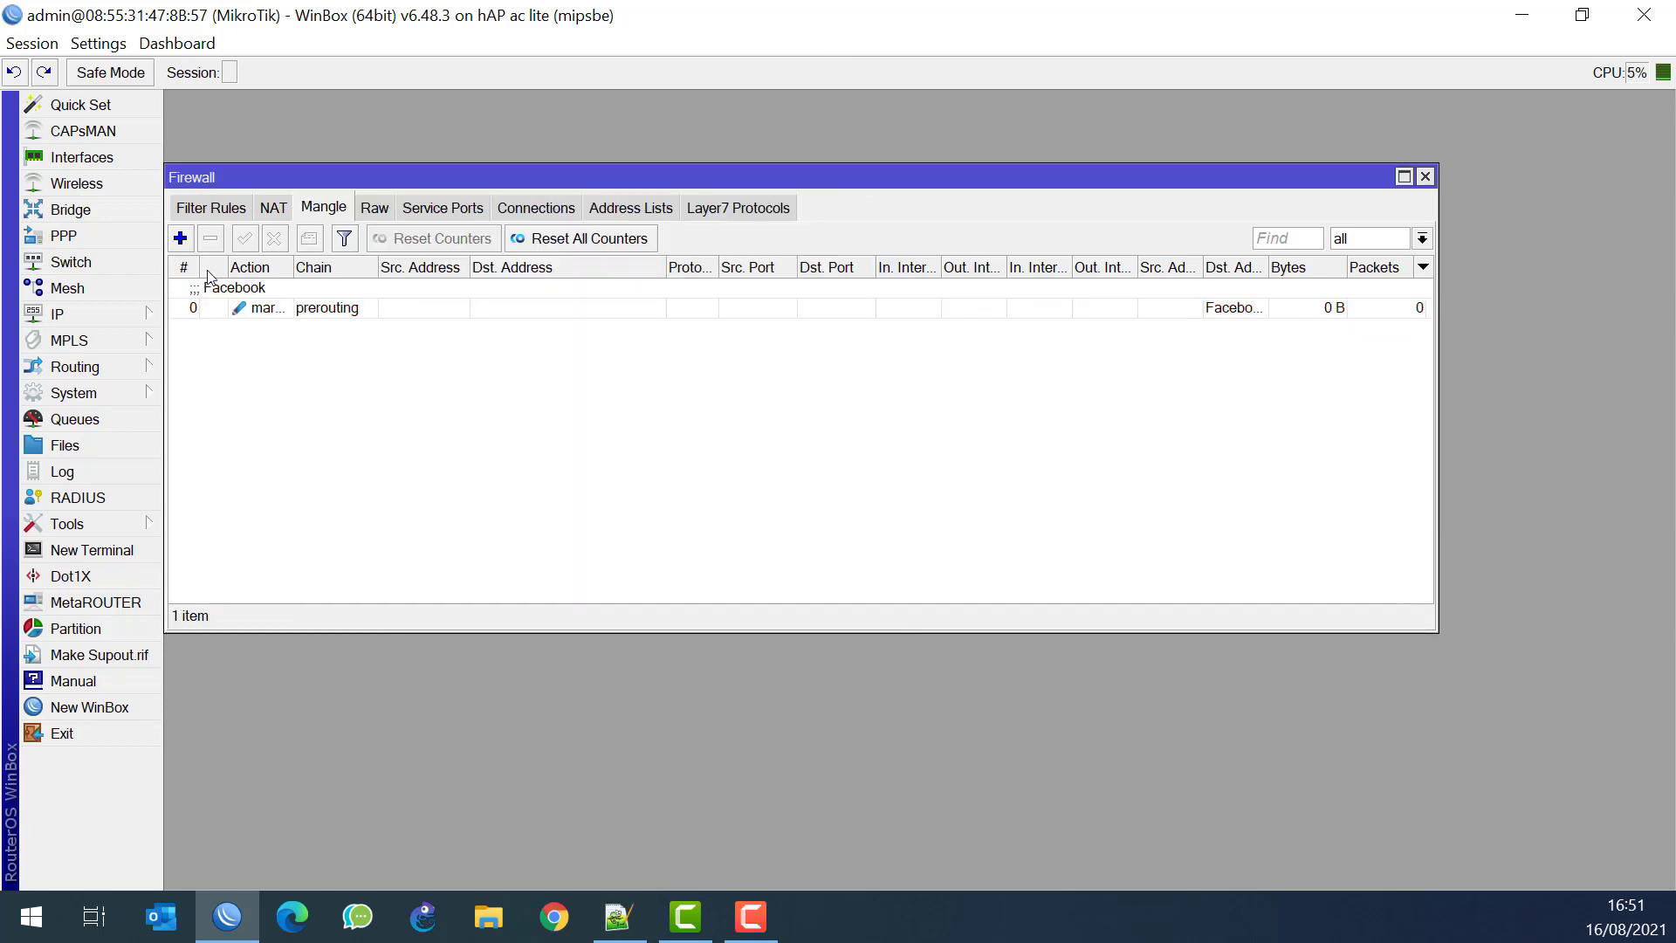
Start a second mangle rule on the prerouting chain that matches the connection mark Facebook-Conn
click(180, 239)
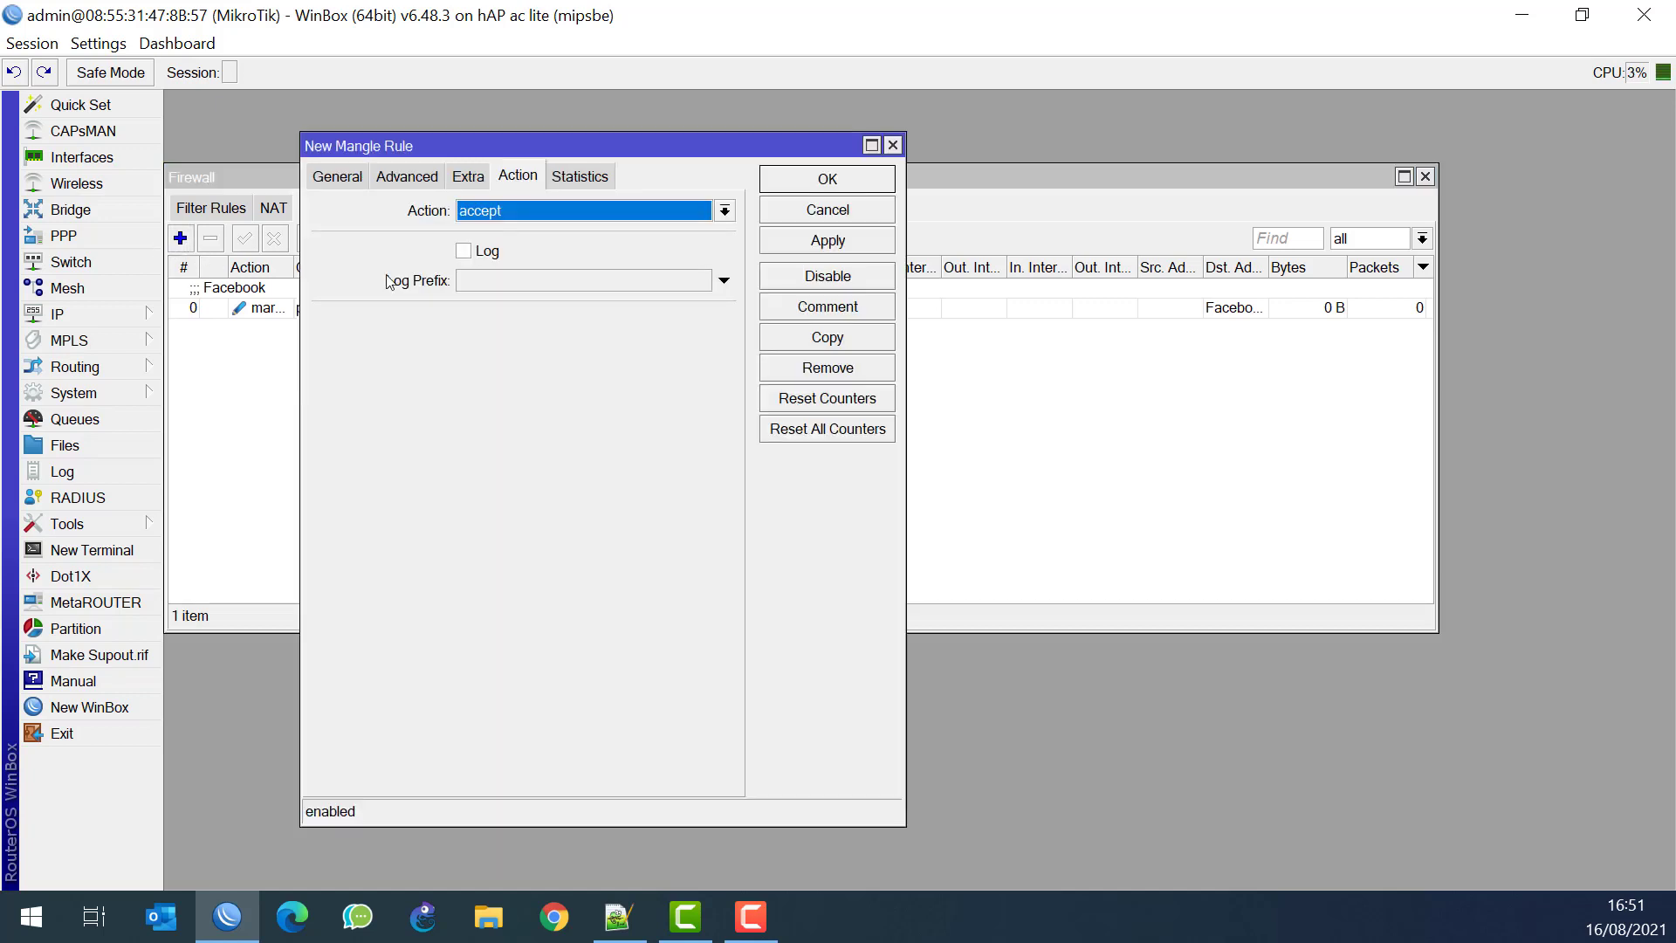
click(348, 182)
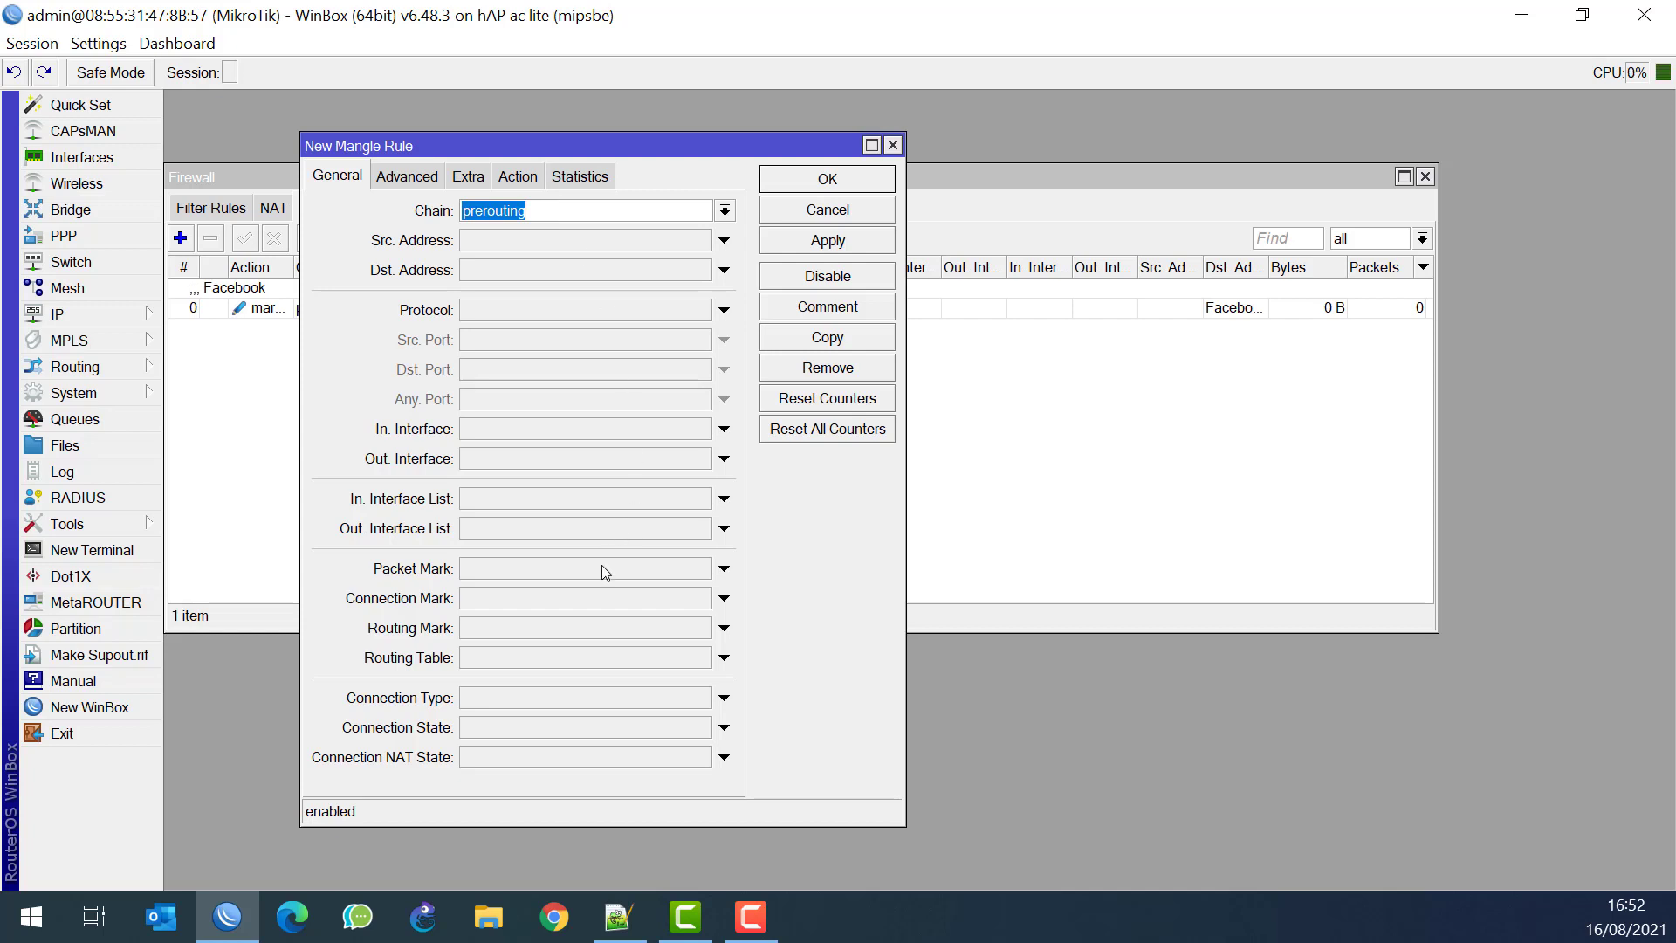
click(579, 597)
click(701, 599)
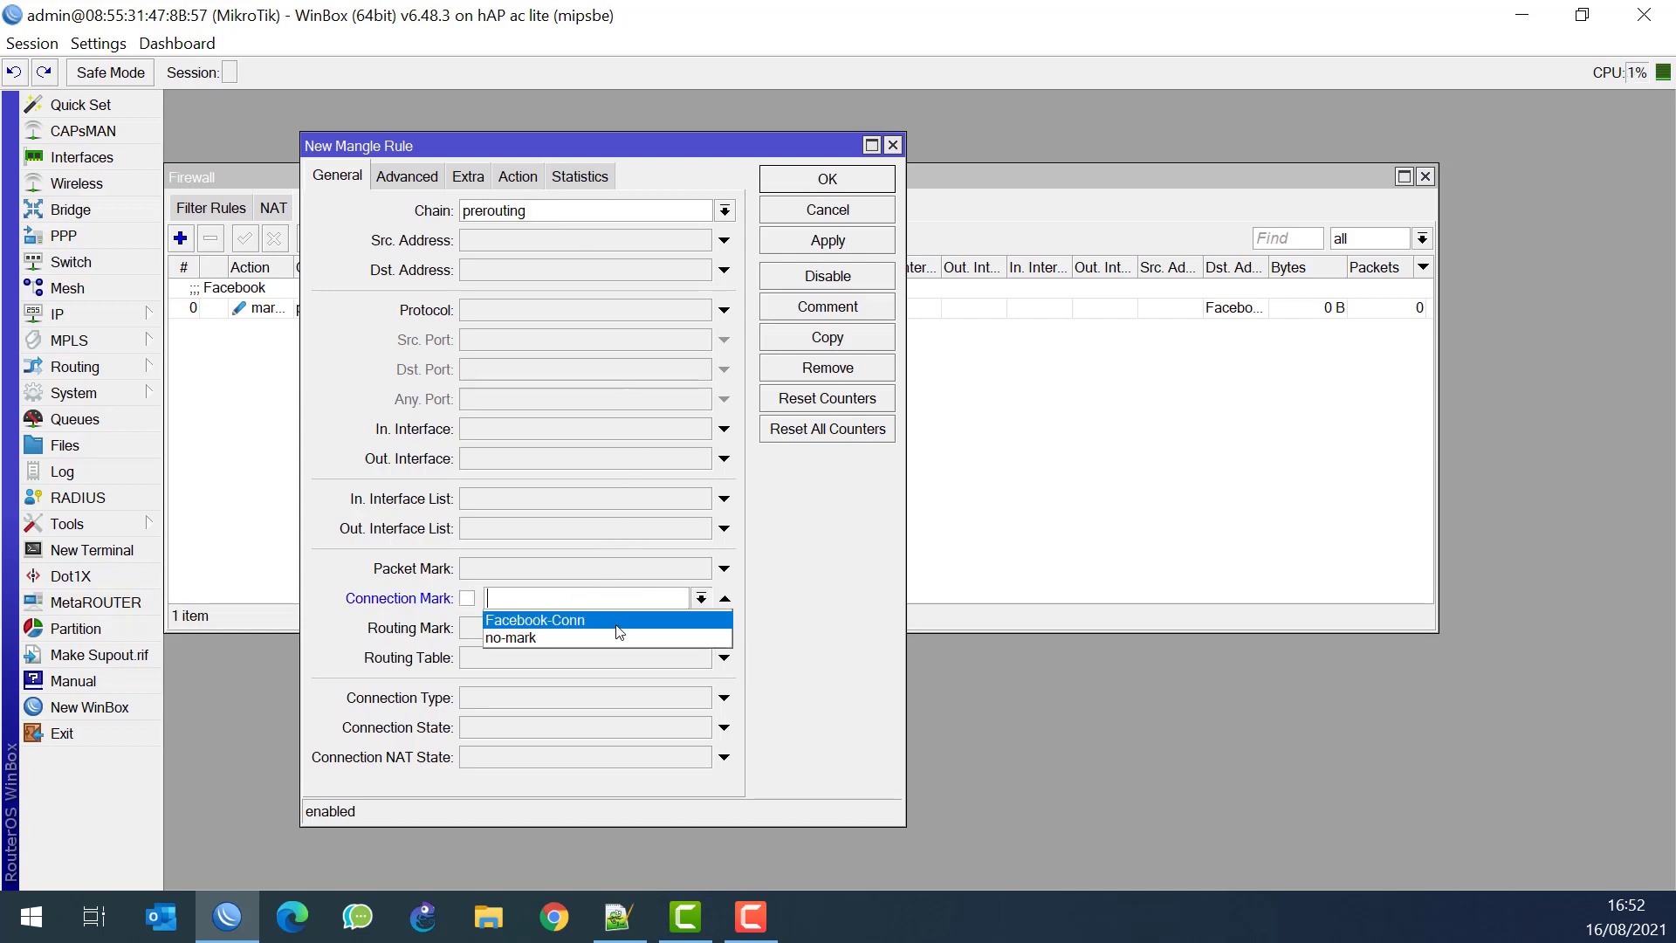
click(600, 616)
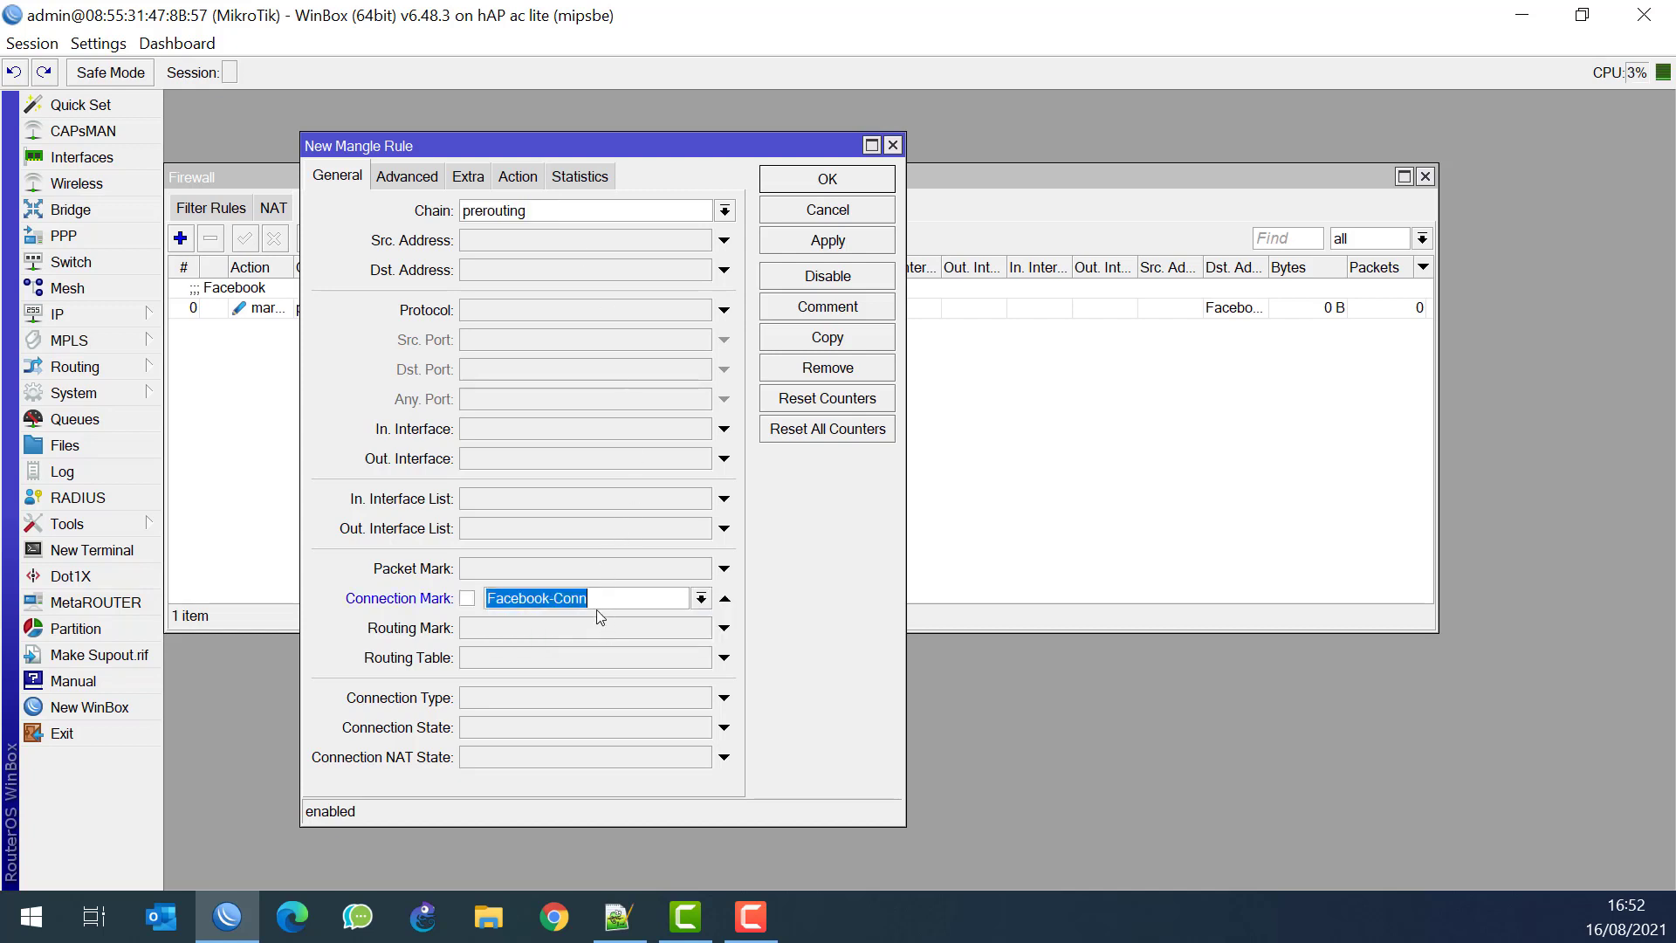
Set the rule's action to mark packet with new packet mark Facebook-Pckts, disable passthrough, and save the rule
click(528, 179)
click(513, 213)
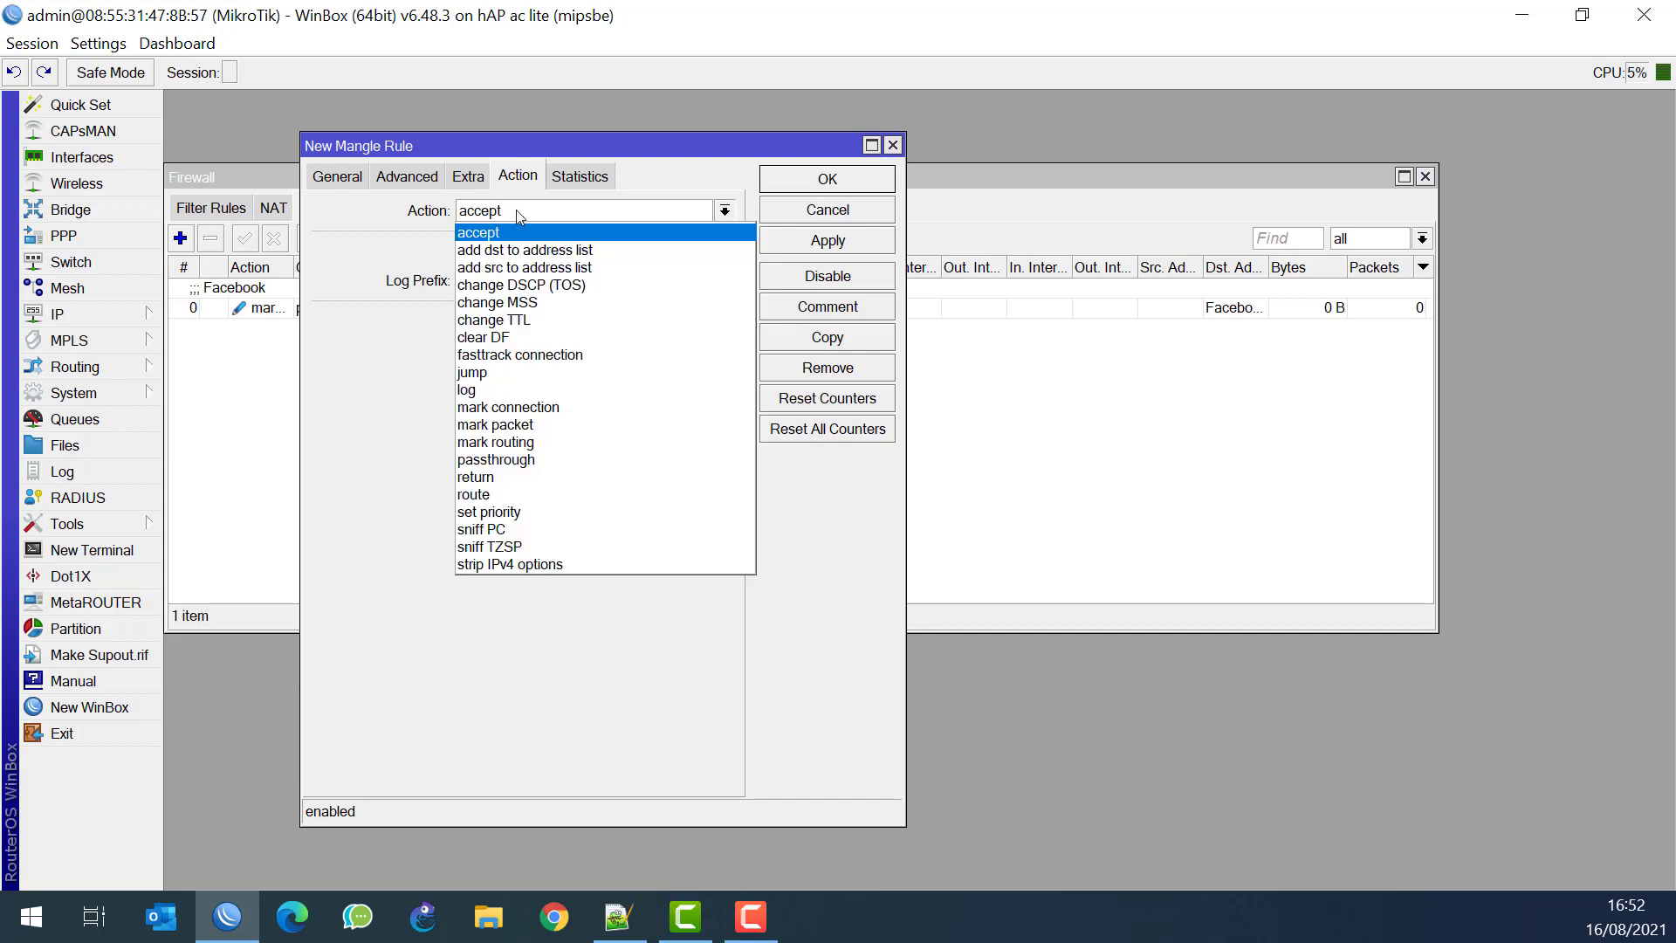
click(595, 425)
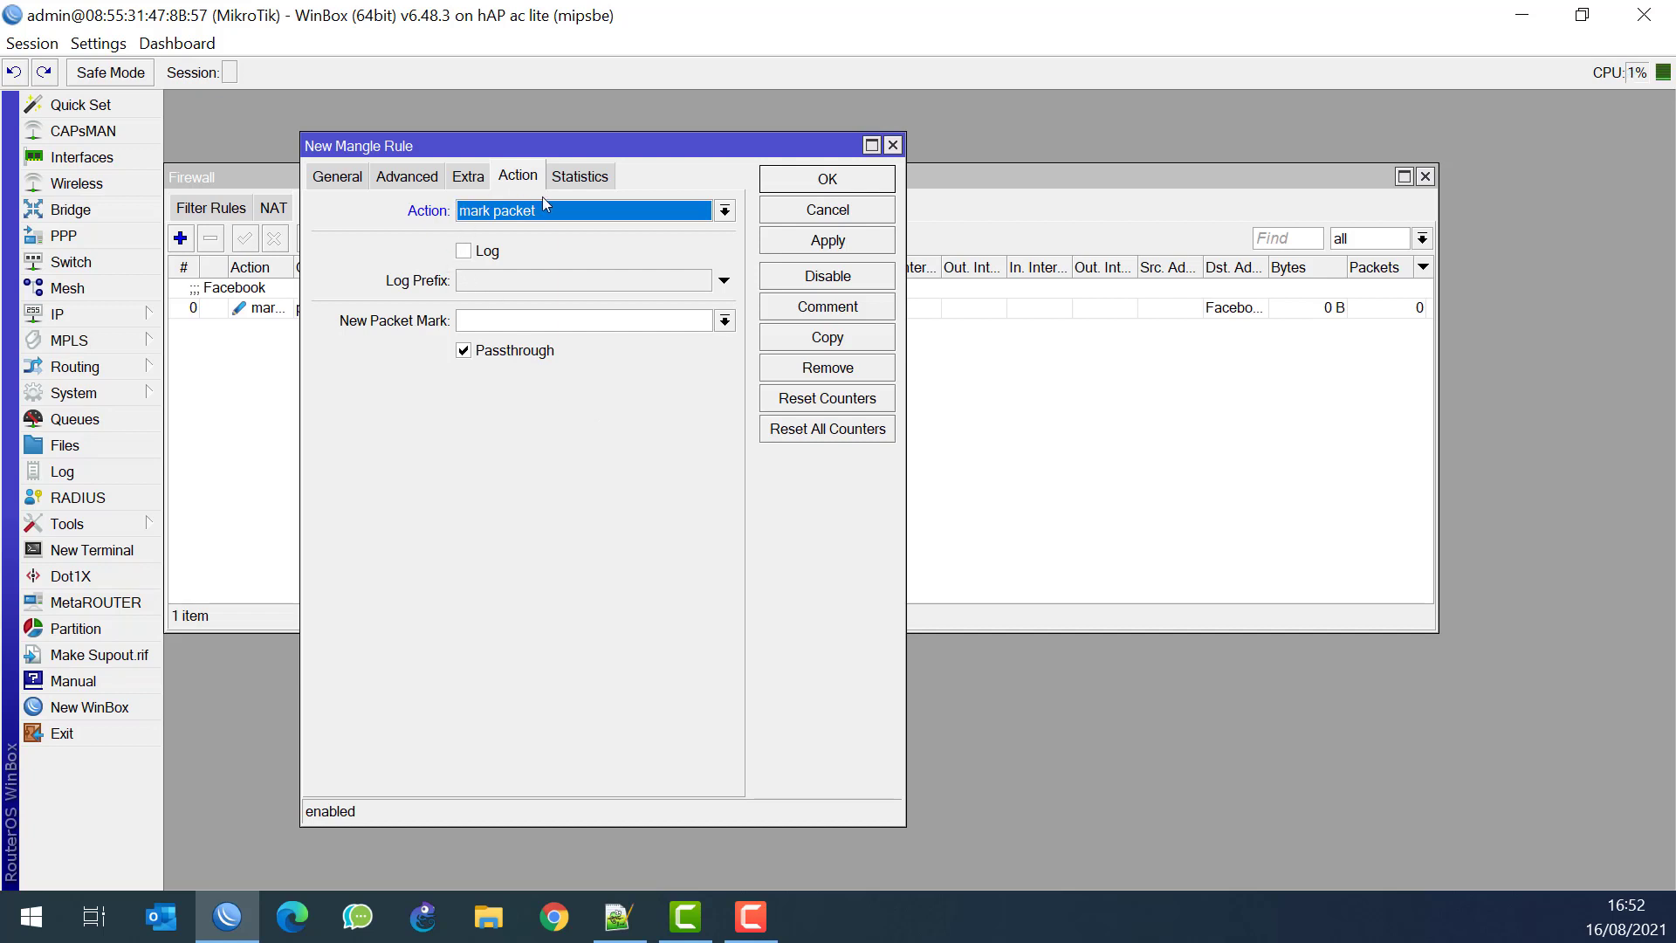
click(670, 319)
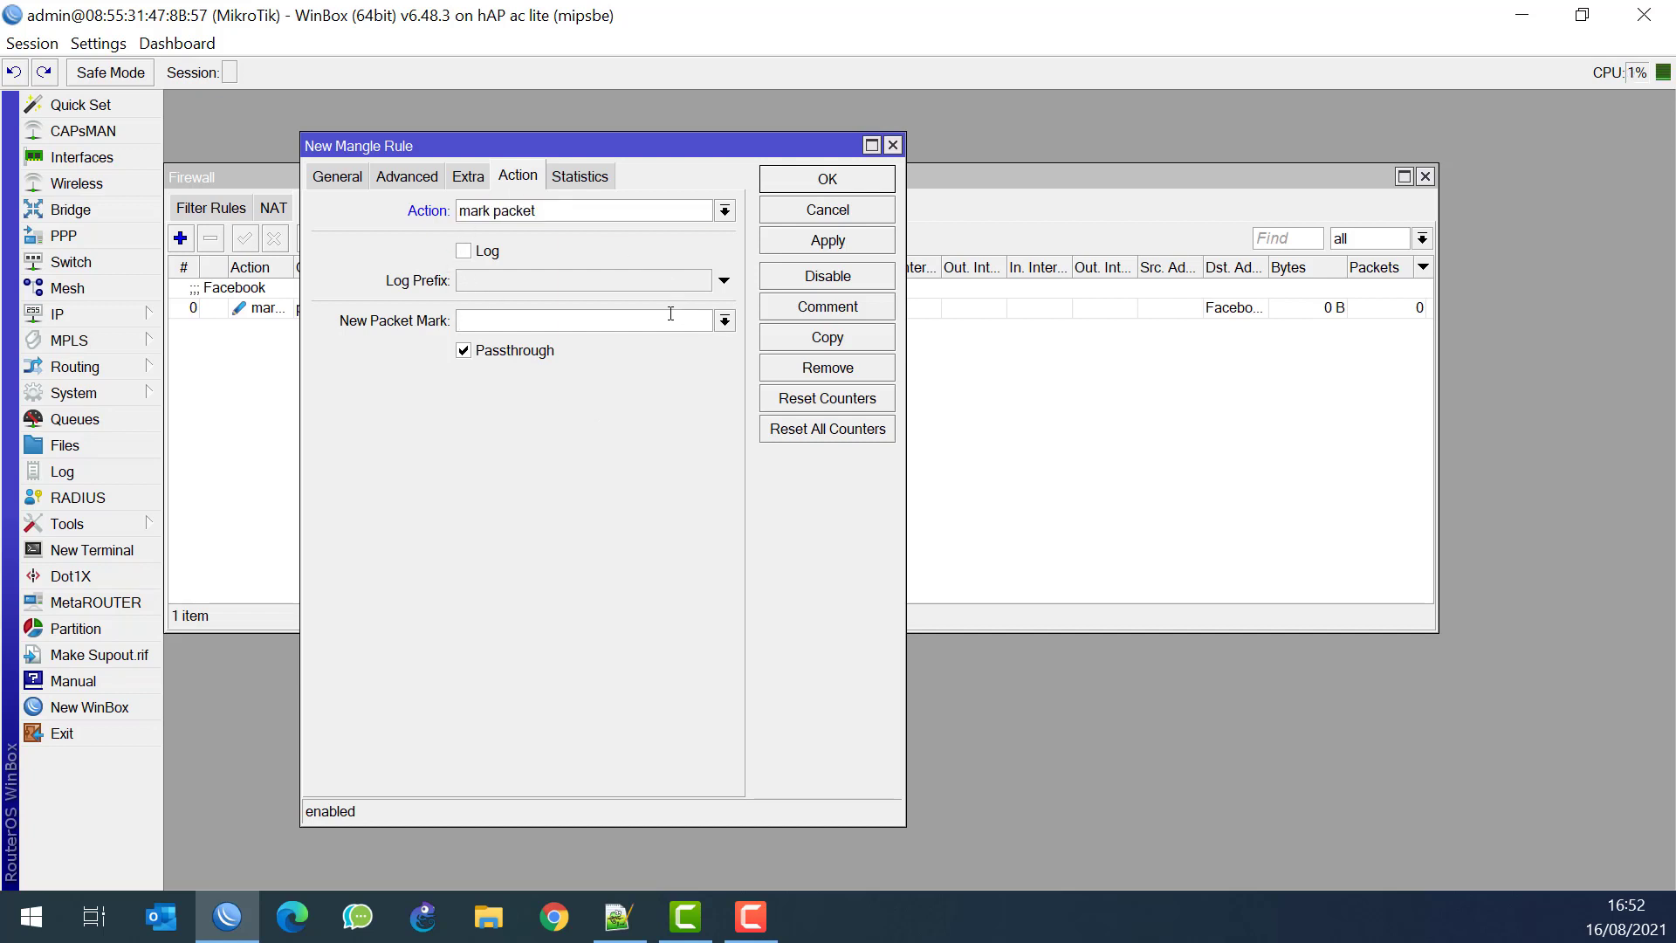
text(Facebook-Pckts)
click(464, 352)
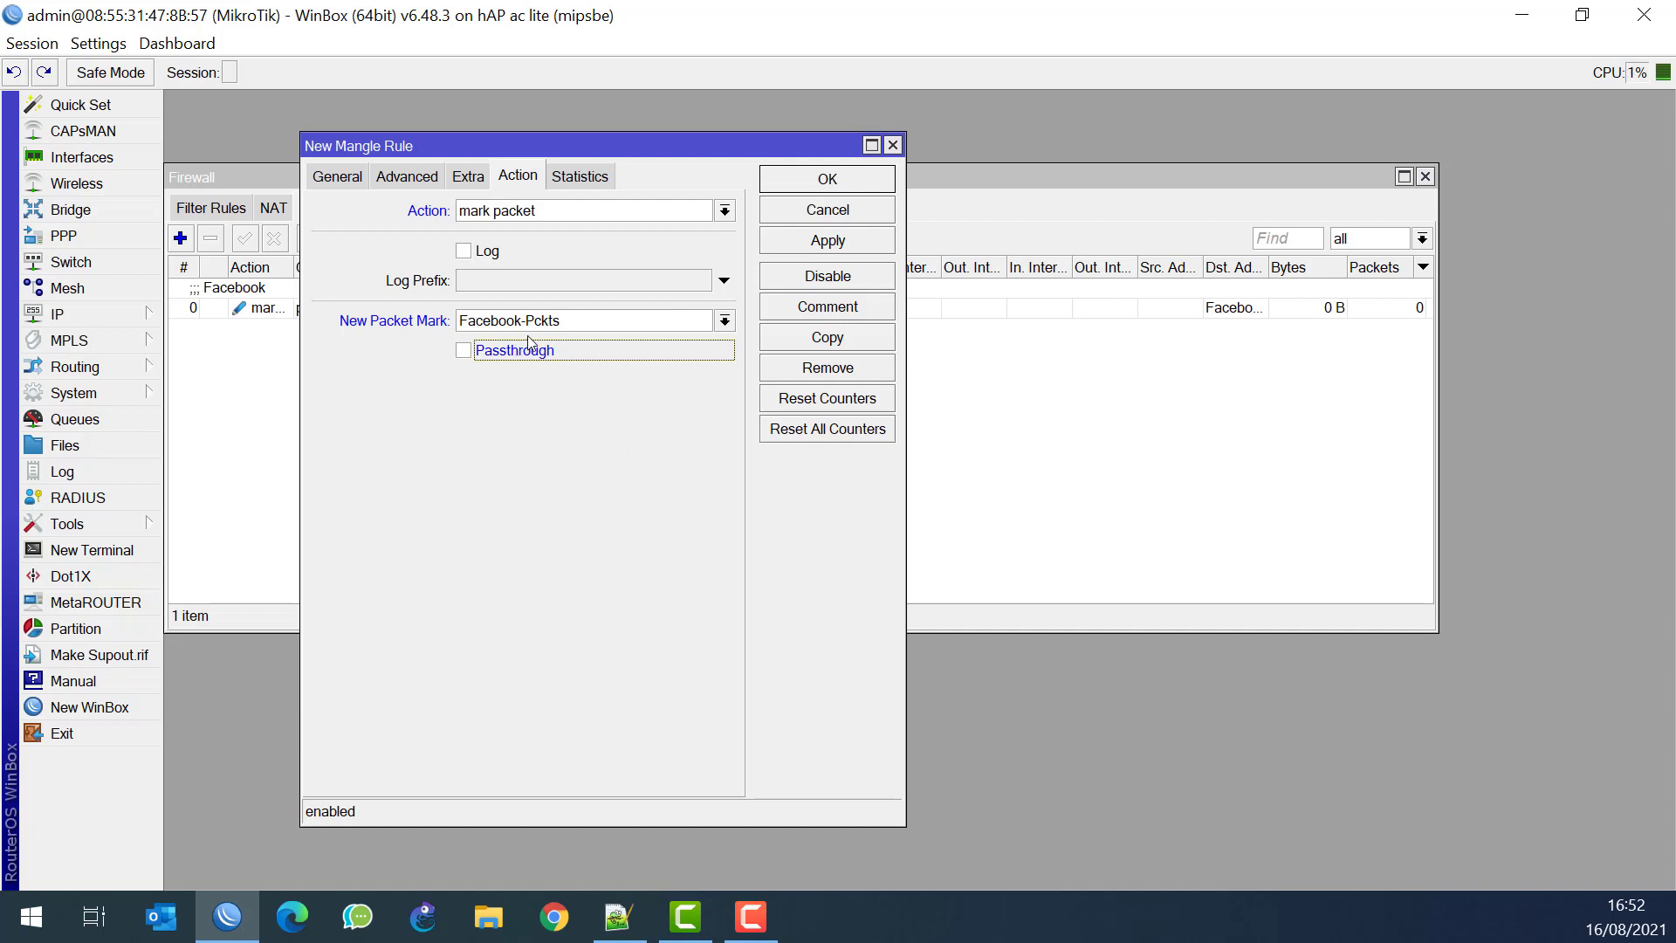
click(840, 180)
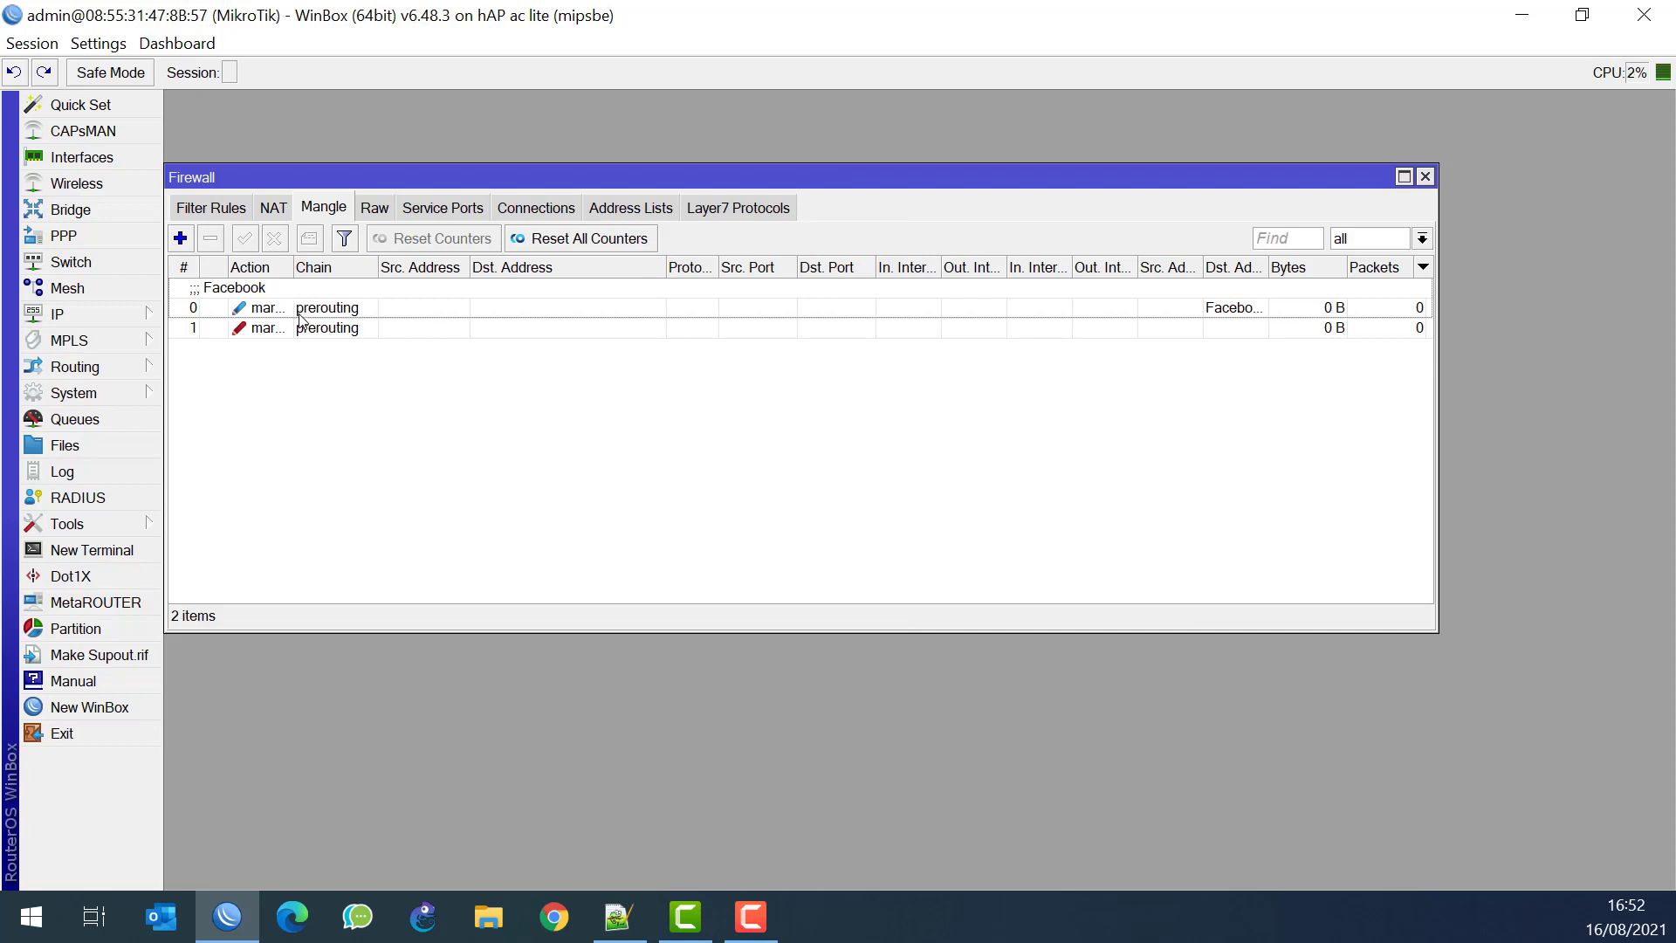
Reopen the mark-packet mangle rule to check its action settings, then close it
click(336, 330)
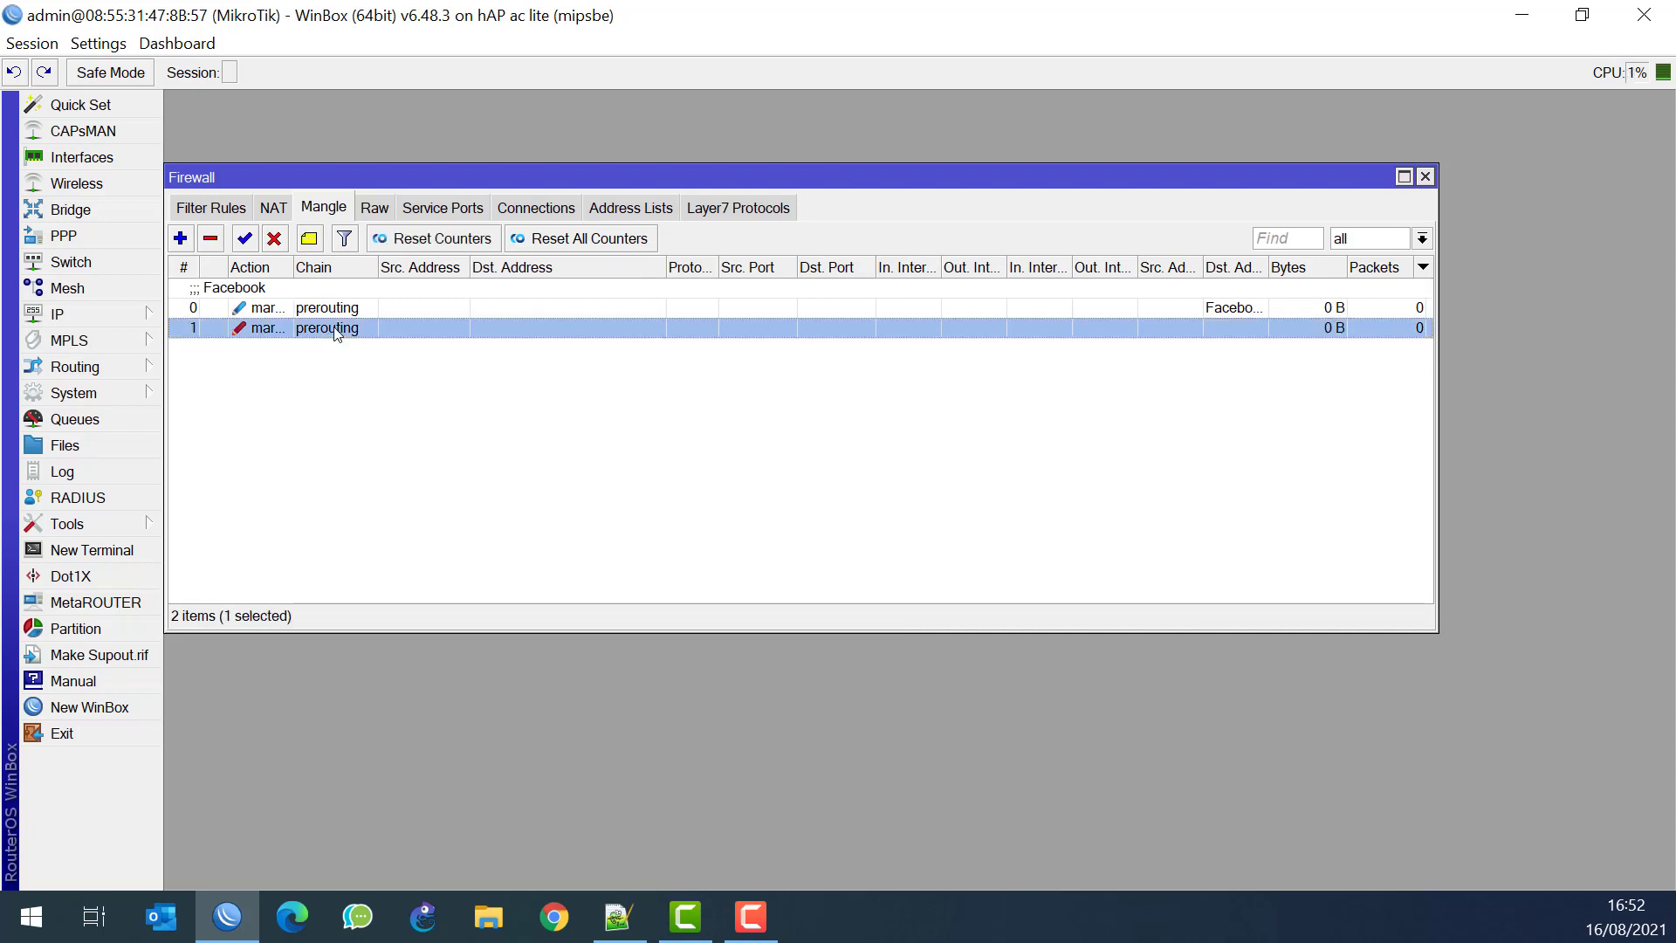
double_click(336, 330)
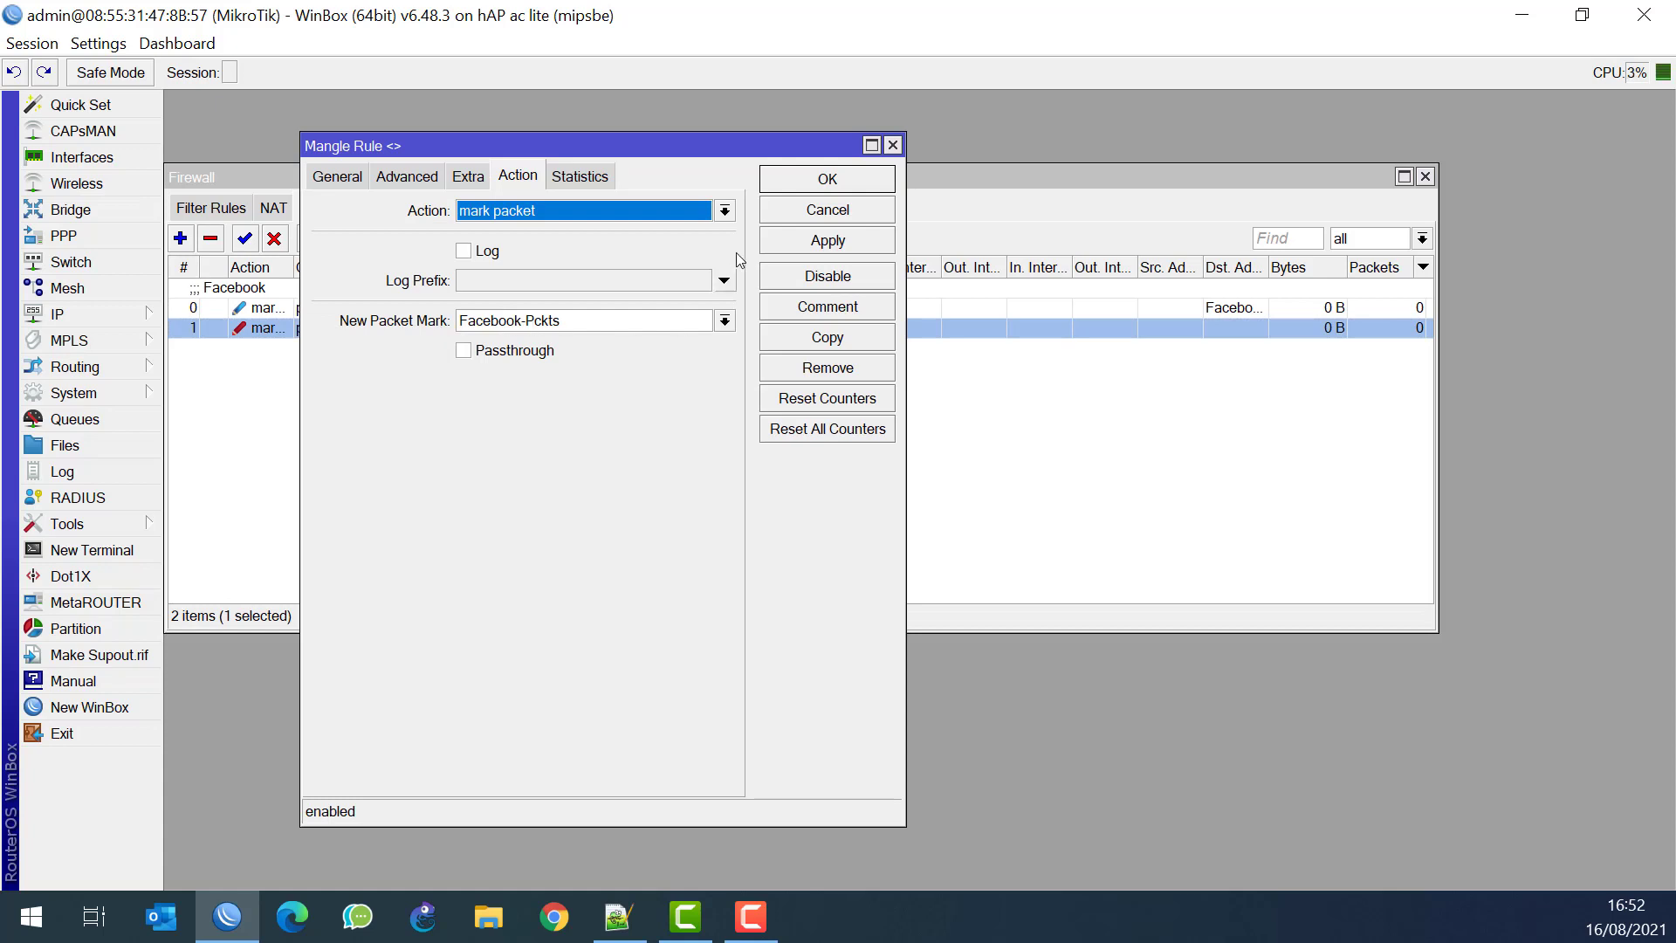
click(856, 173)
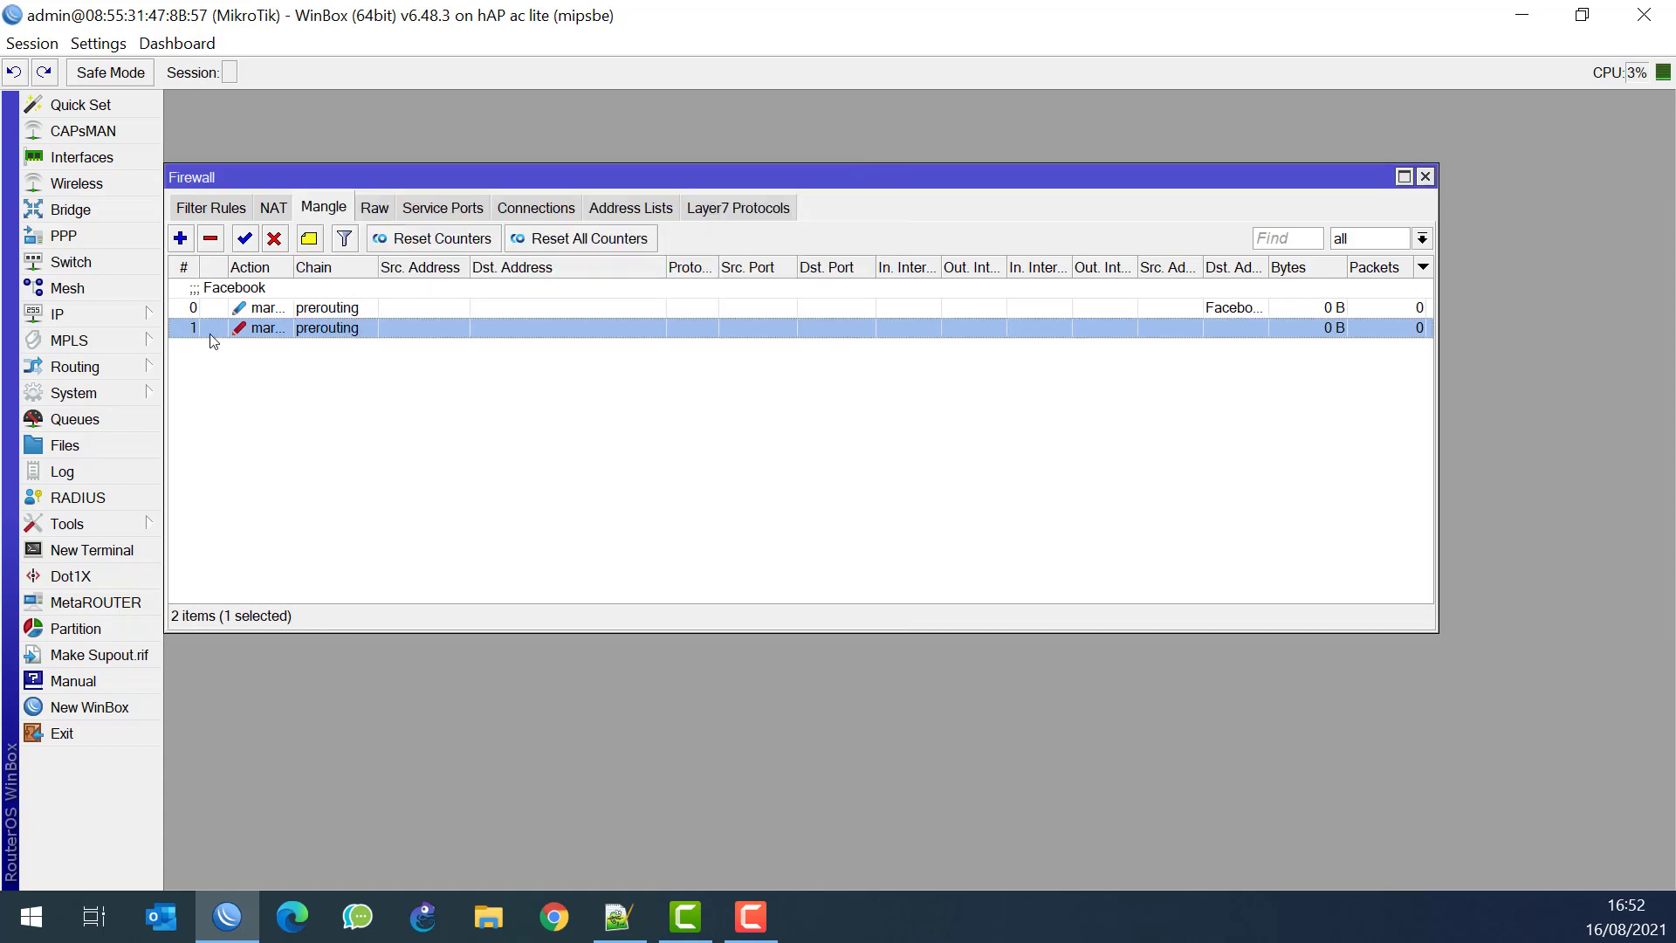
Start a new simple queue in the queue list and append -Facebook to its name queue1
click(98, 423)
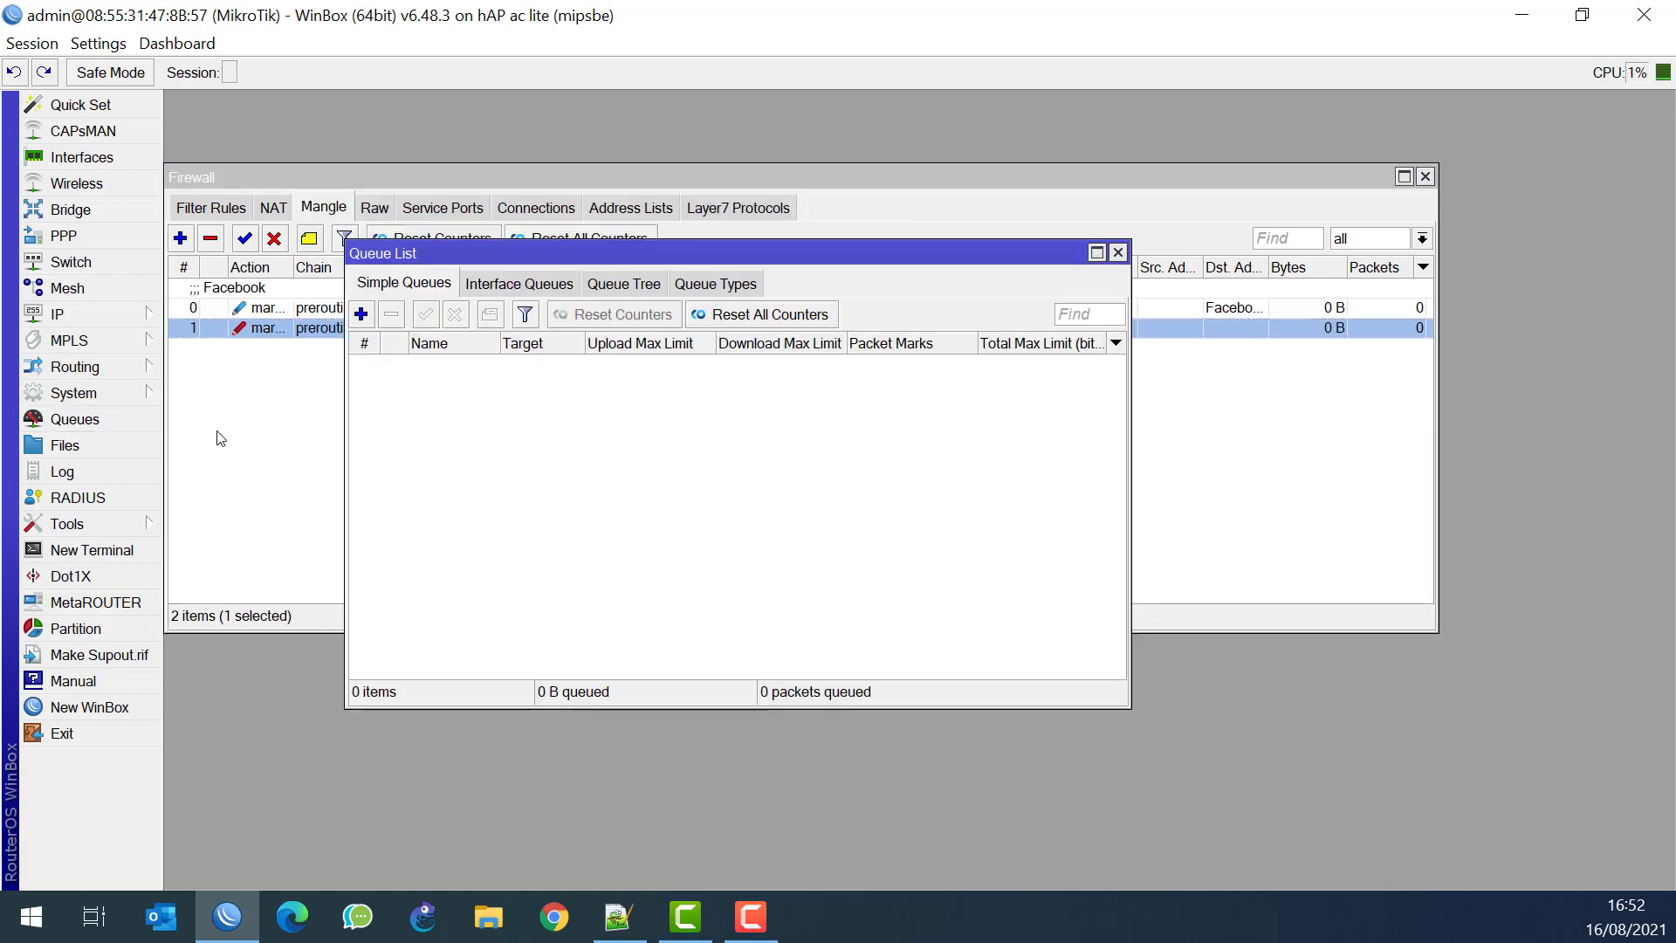
click(361, 314)
click(740, 423)
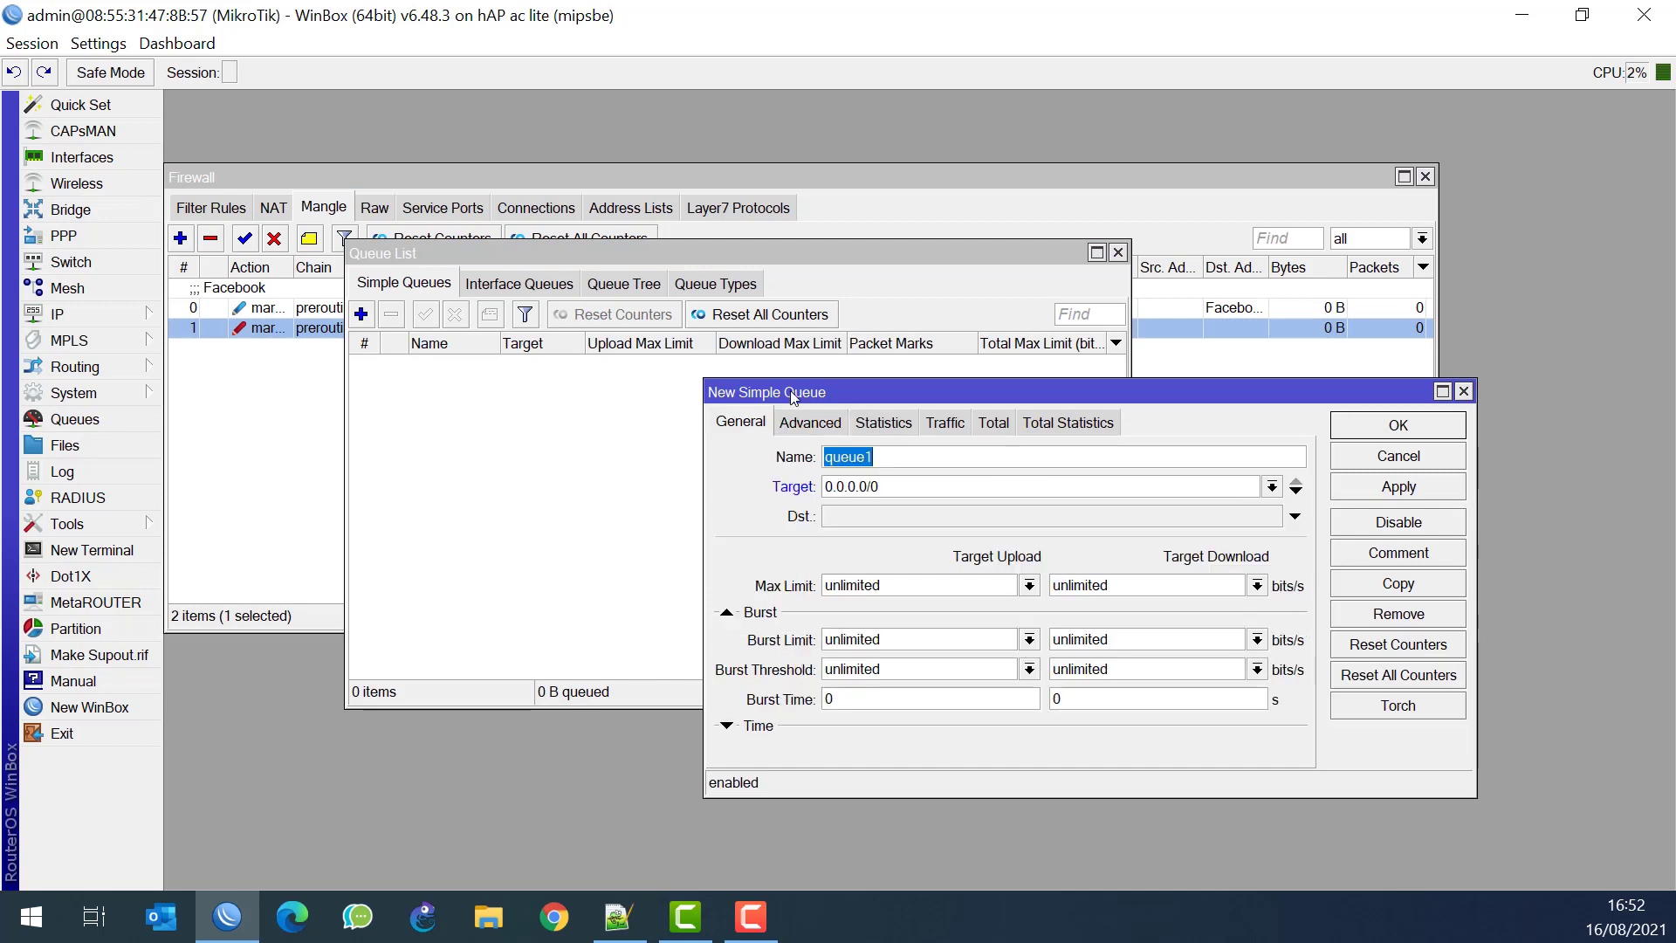
drag(825, 394, 706, 387)
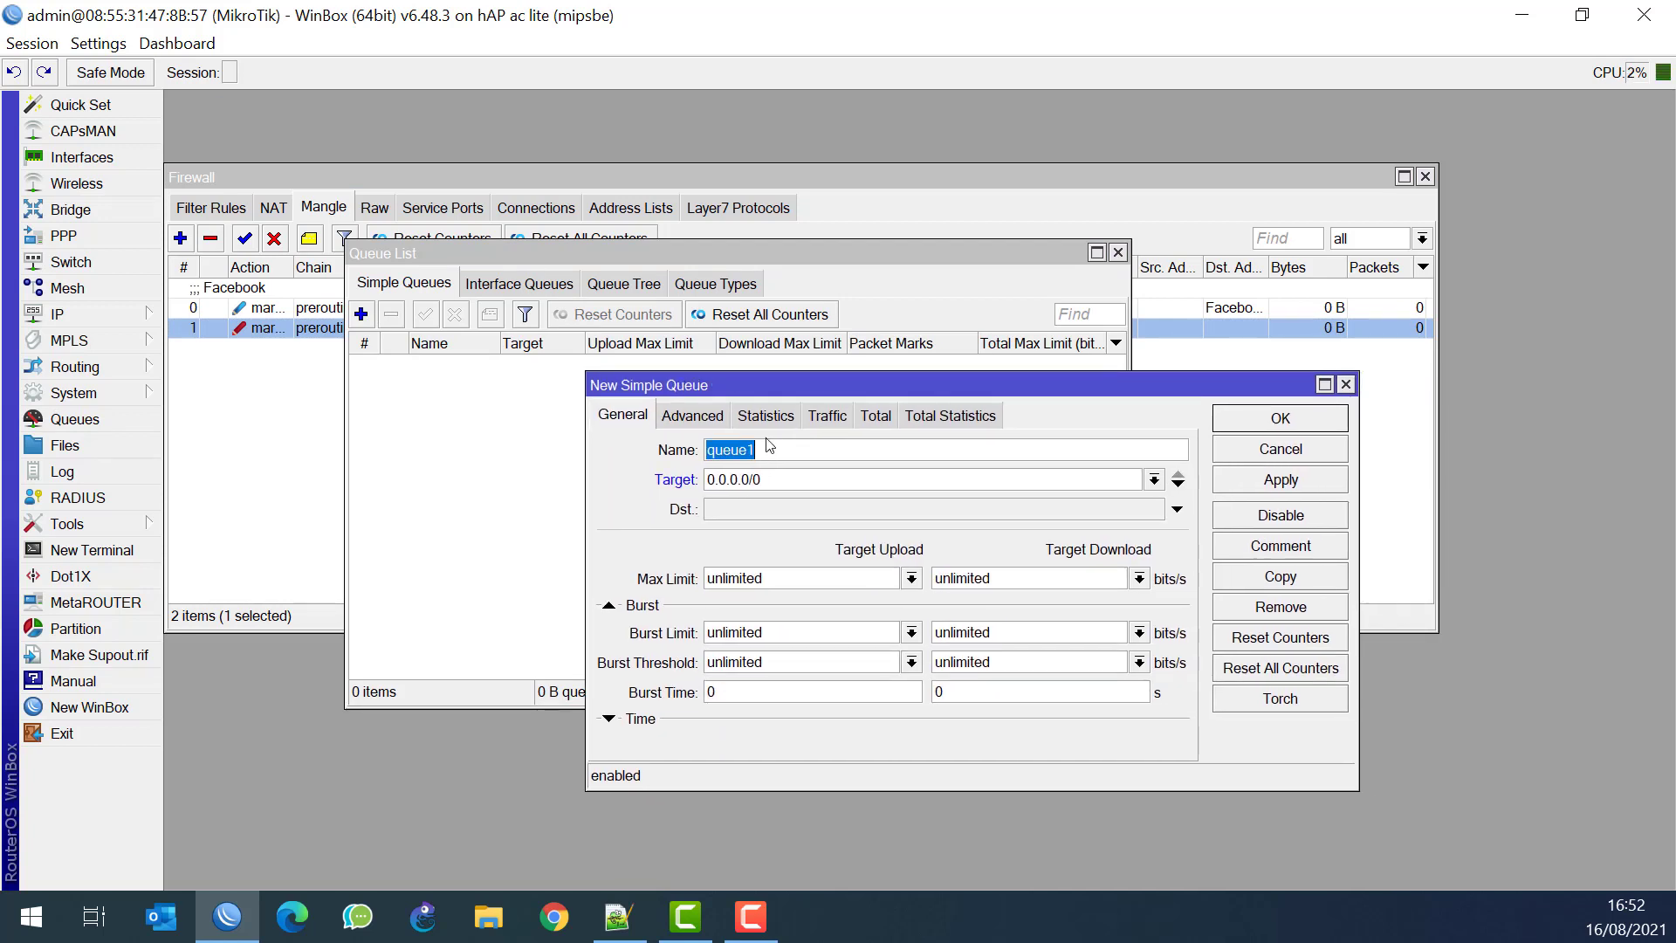
click(768, 445)
text(-Facebook)
Set the Facebook queue's packet mark to Facebook-Pckts and both priorities to 2, compare with the script, and save the queue
click(707, 419)
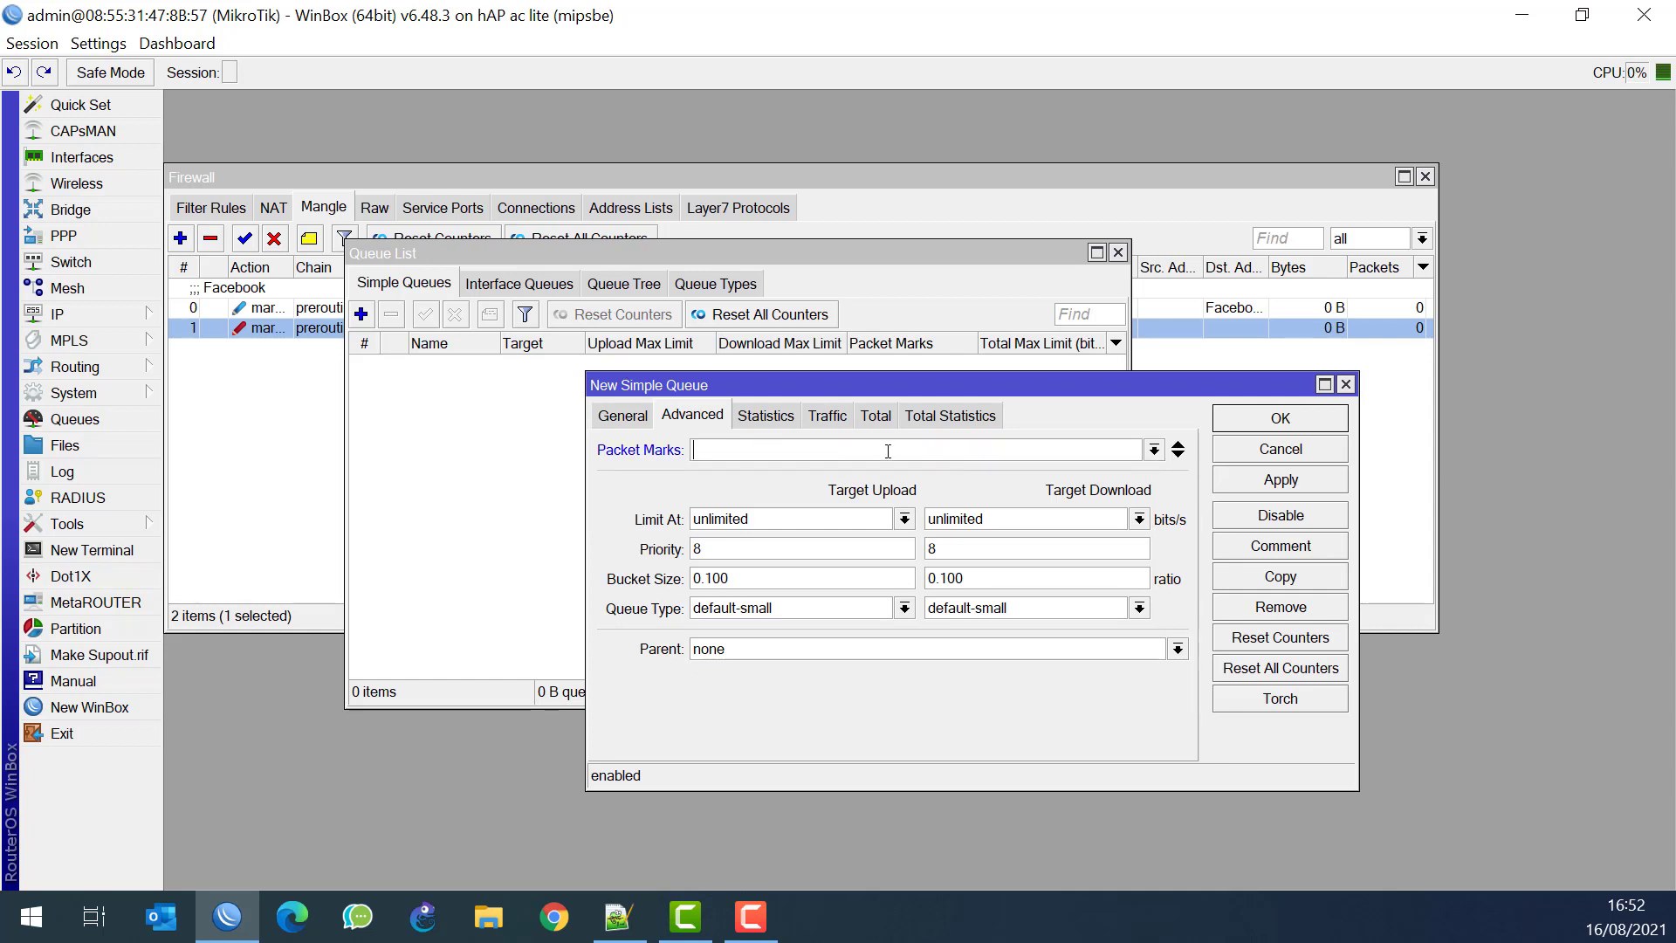
click(1153, 449)
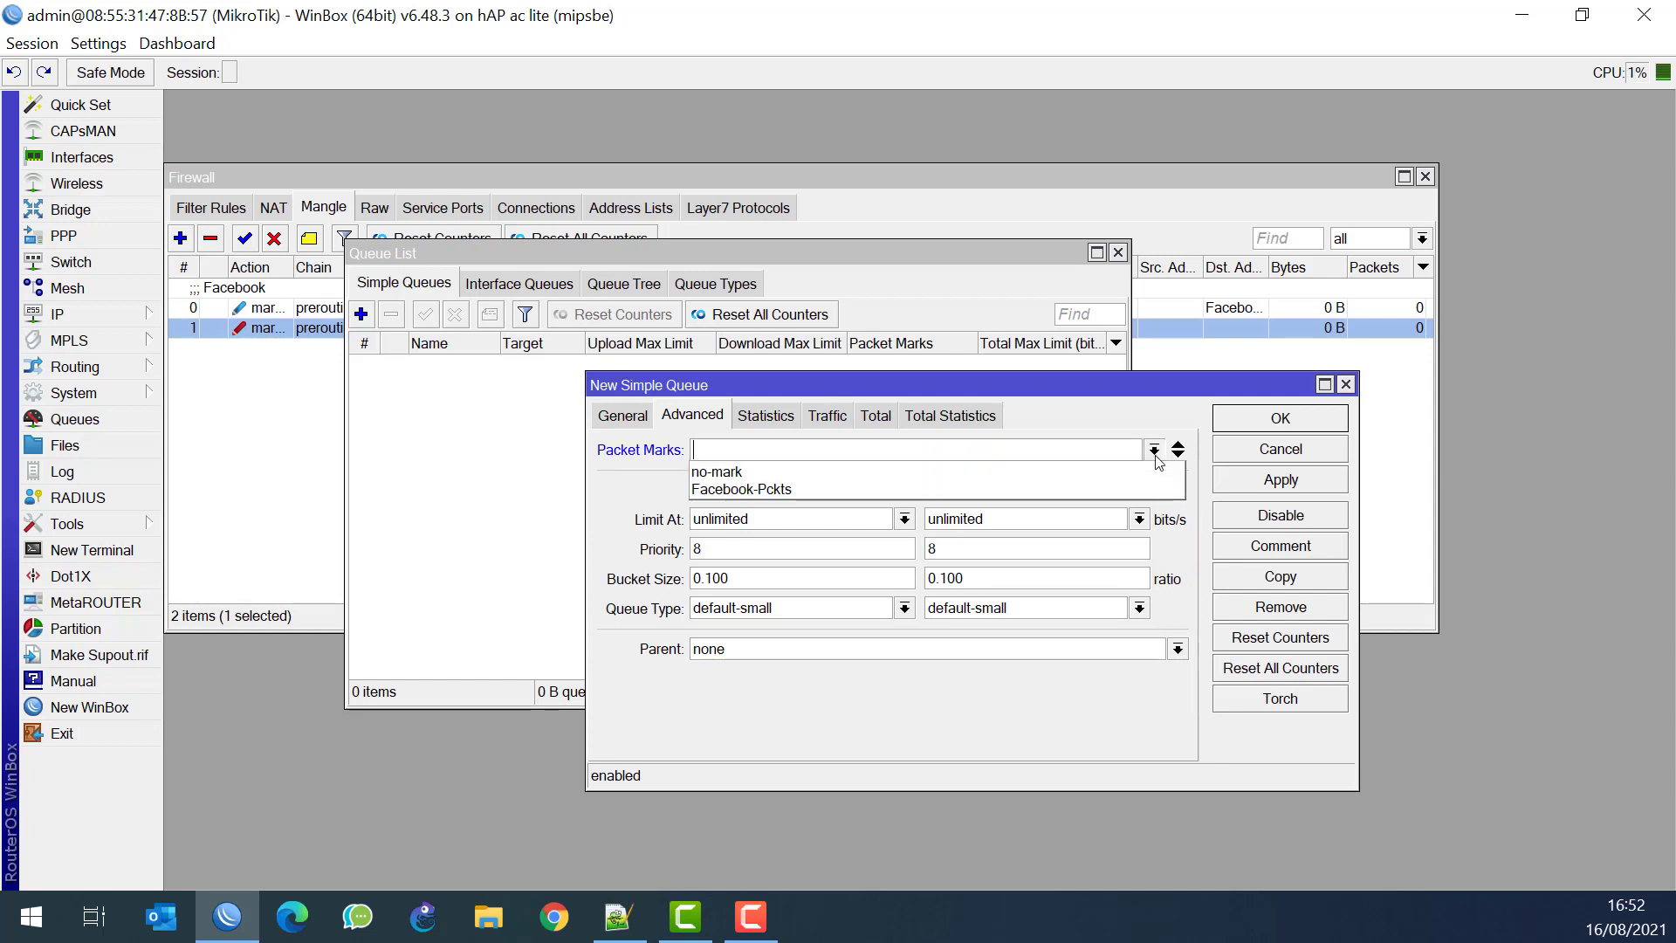
click(779, 493)
double_click(722, 546)
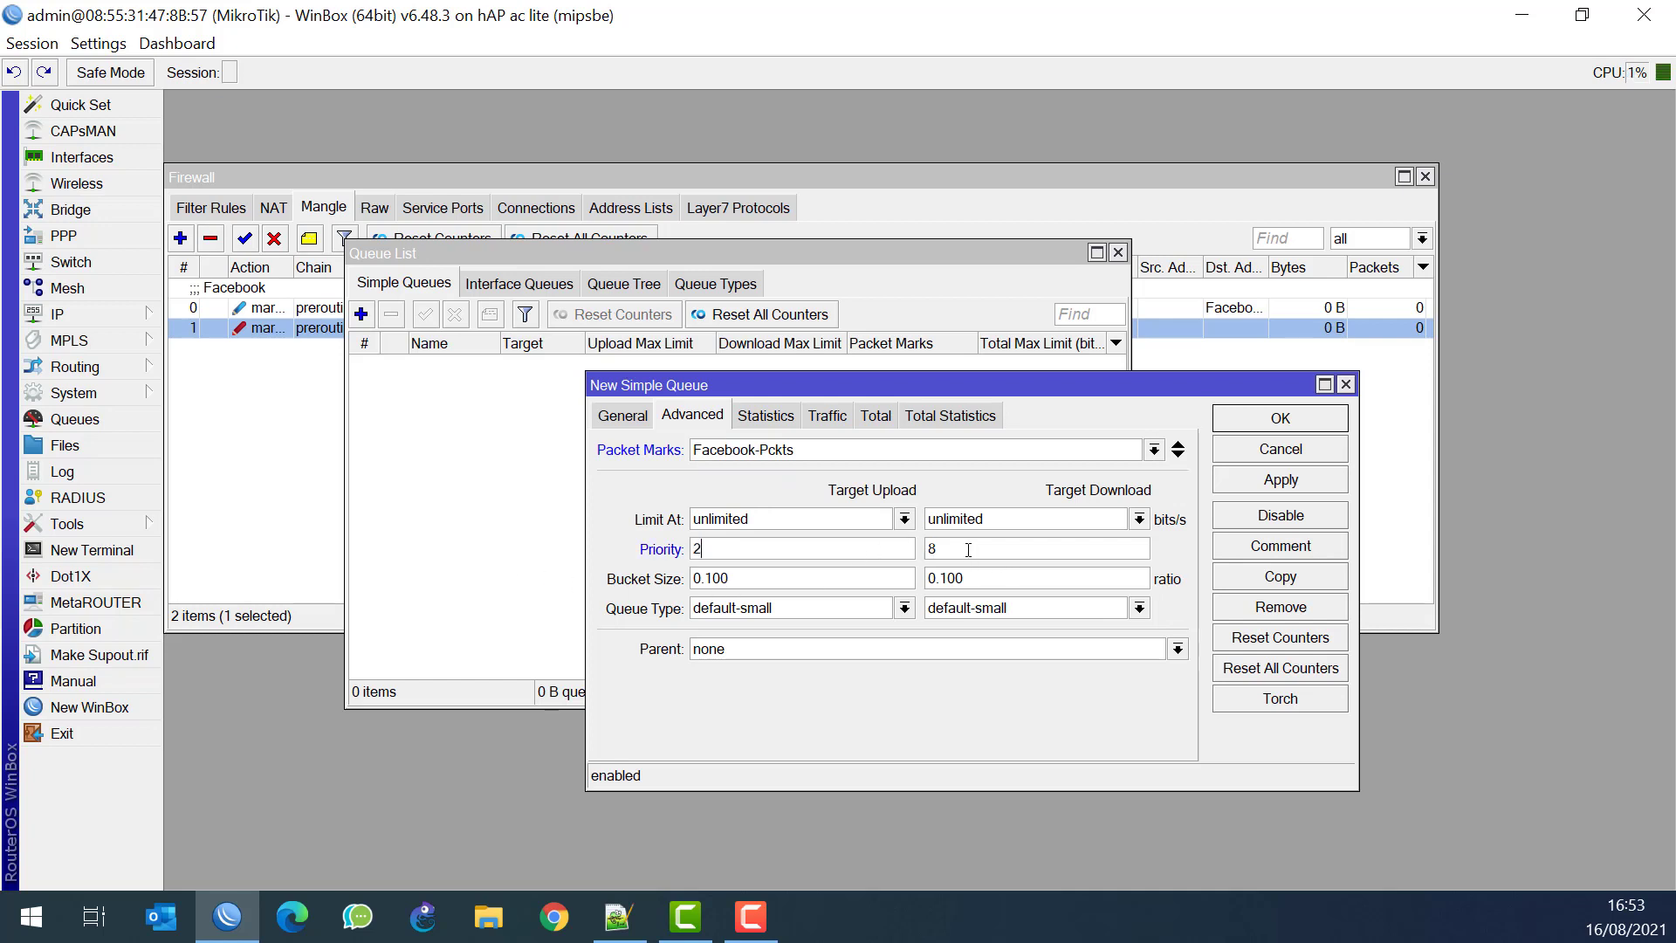
double_click(967, 550)
text(2)
click(618, 916)
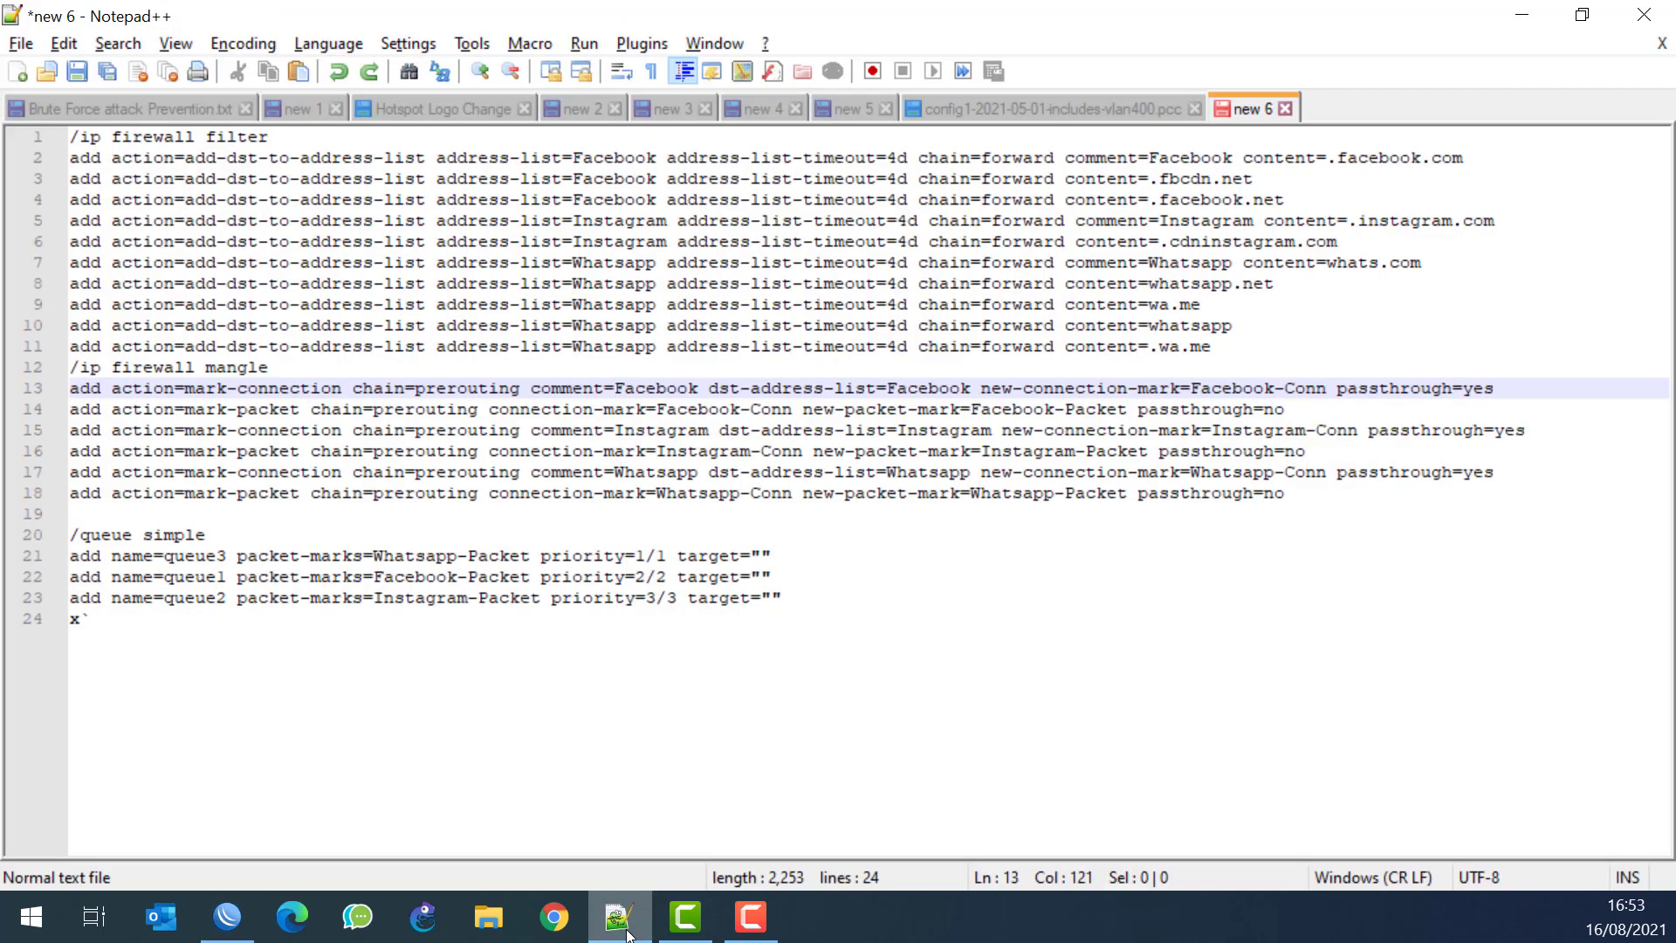
click(628, 931)
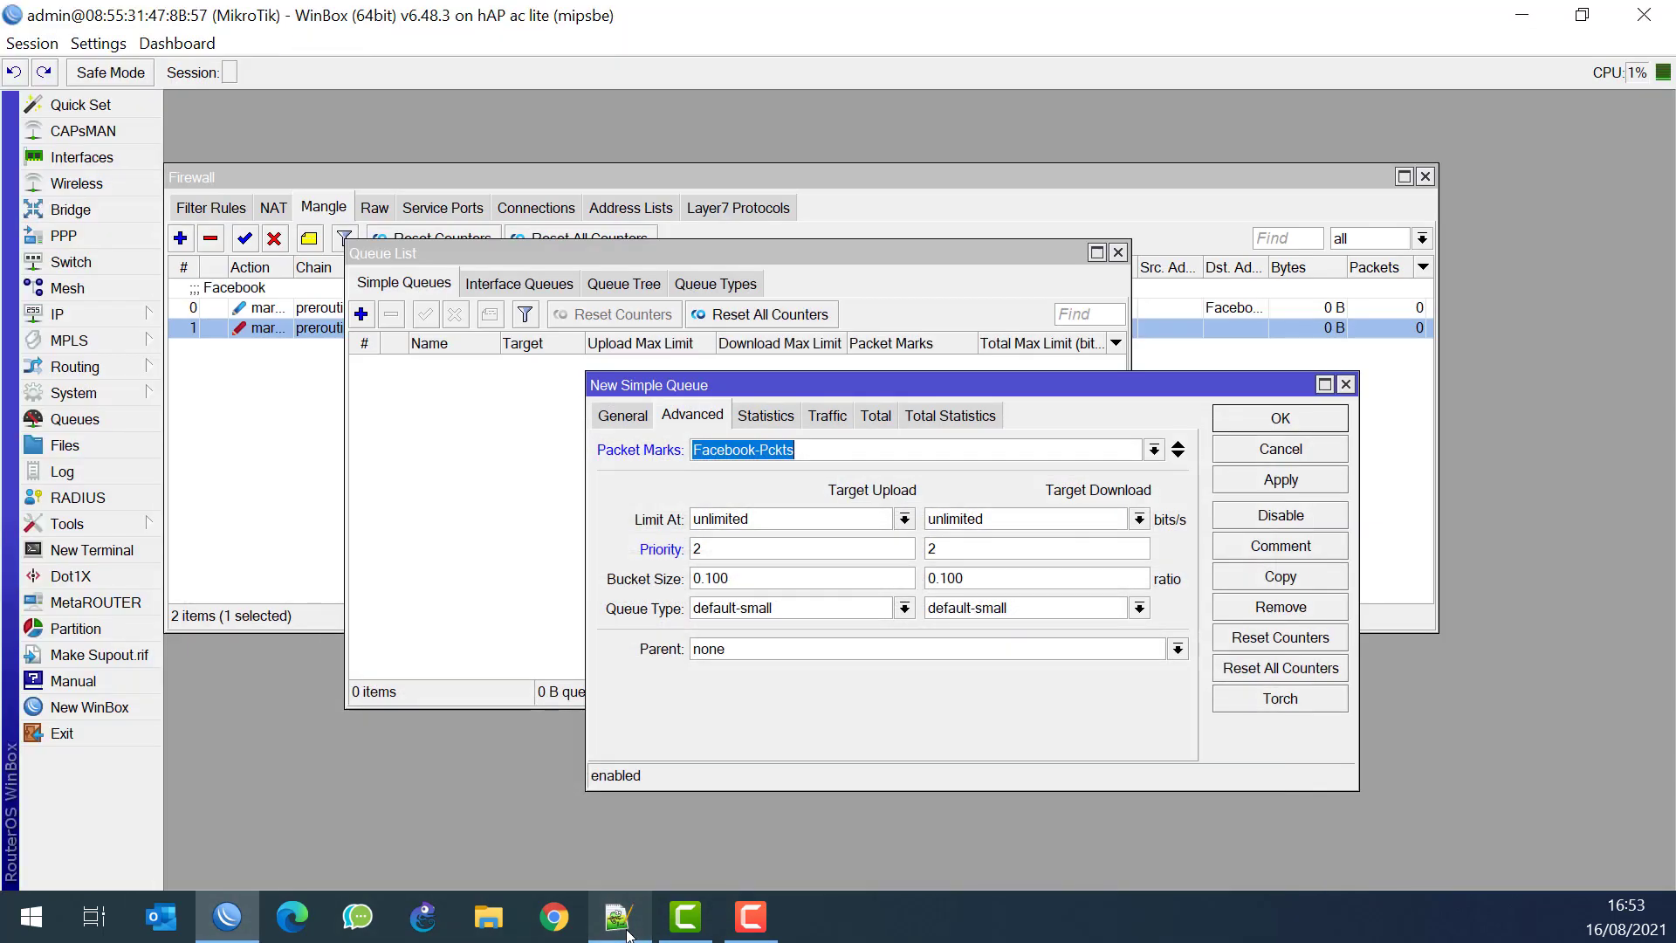
click(1300, 415)
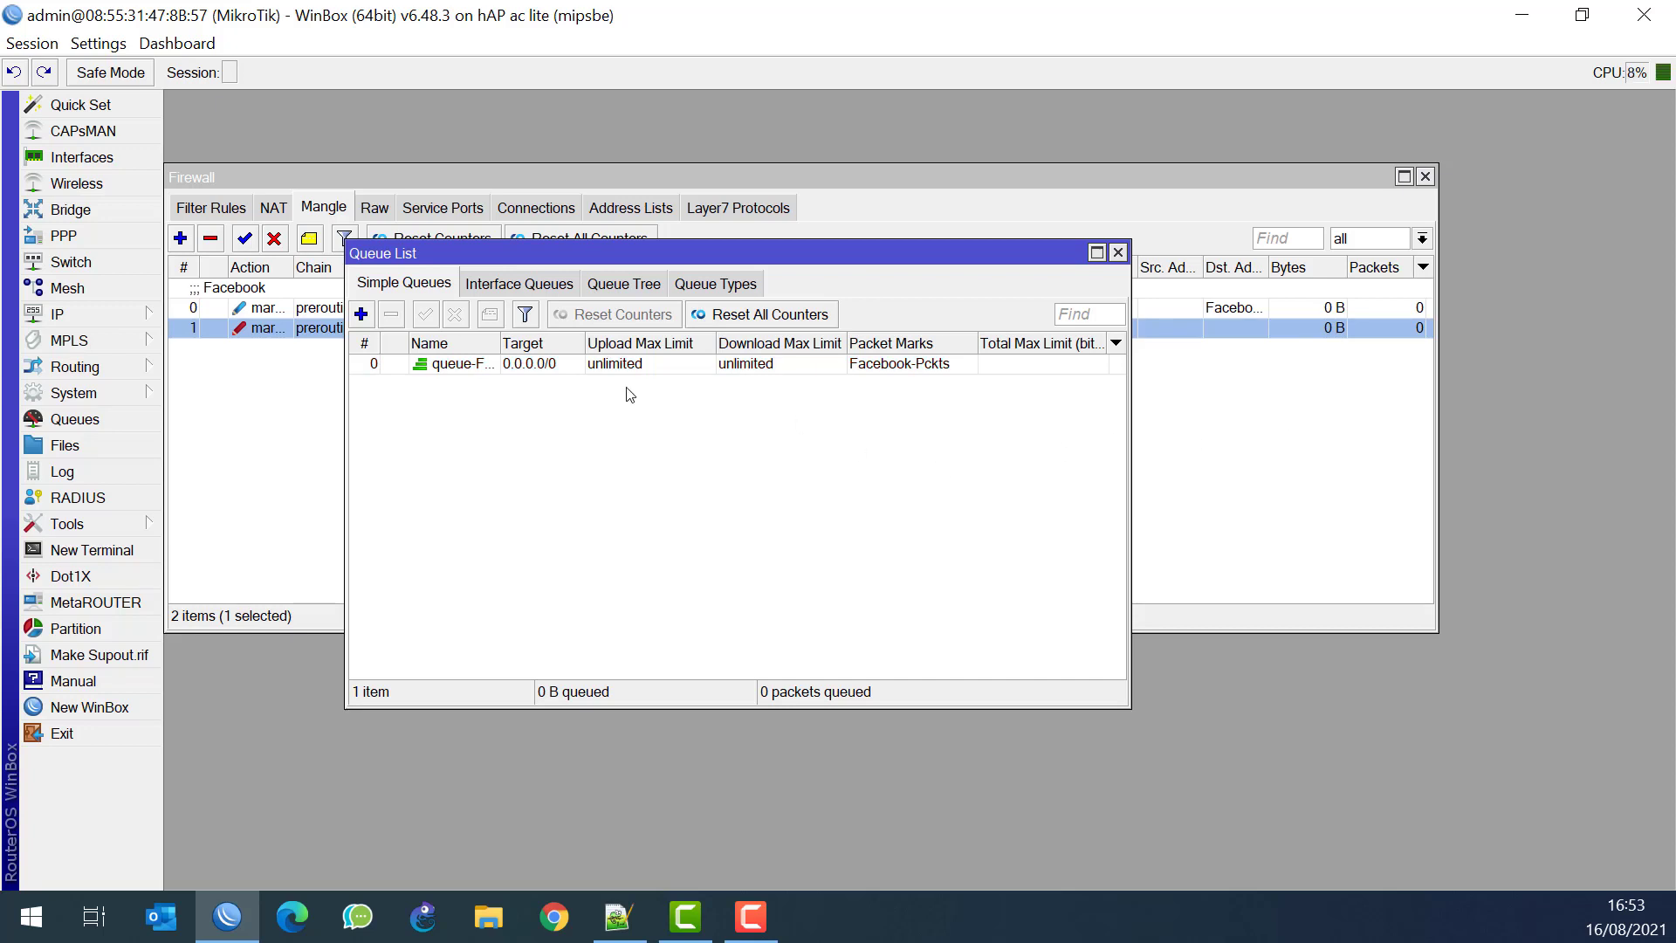
Consult the script's mangle lines, duplicate the Facebook mark-connection mangle rule, and comment the copy as Instagram
click(267, 397)
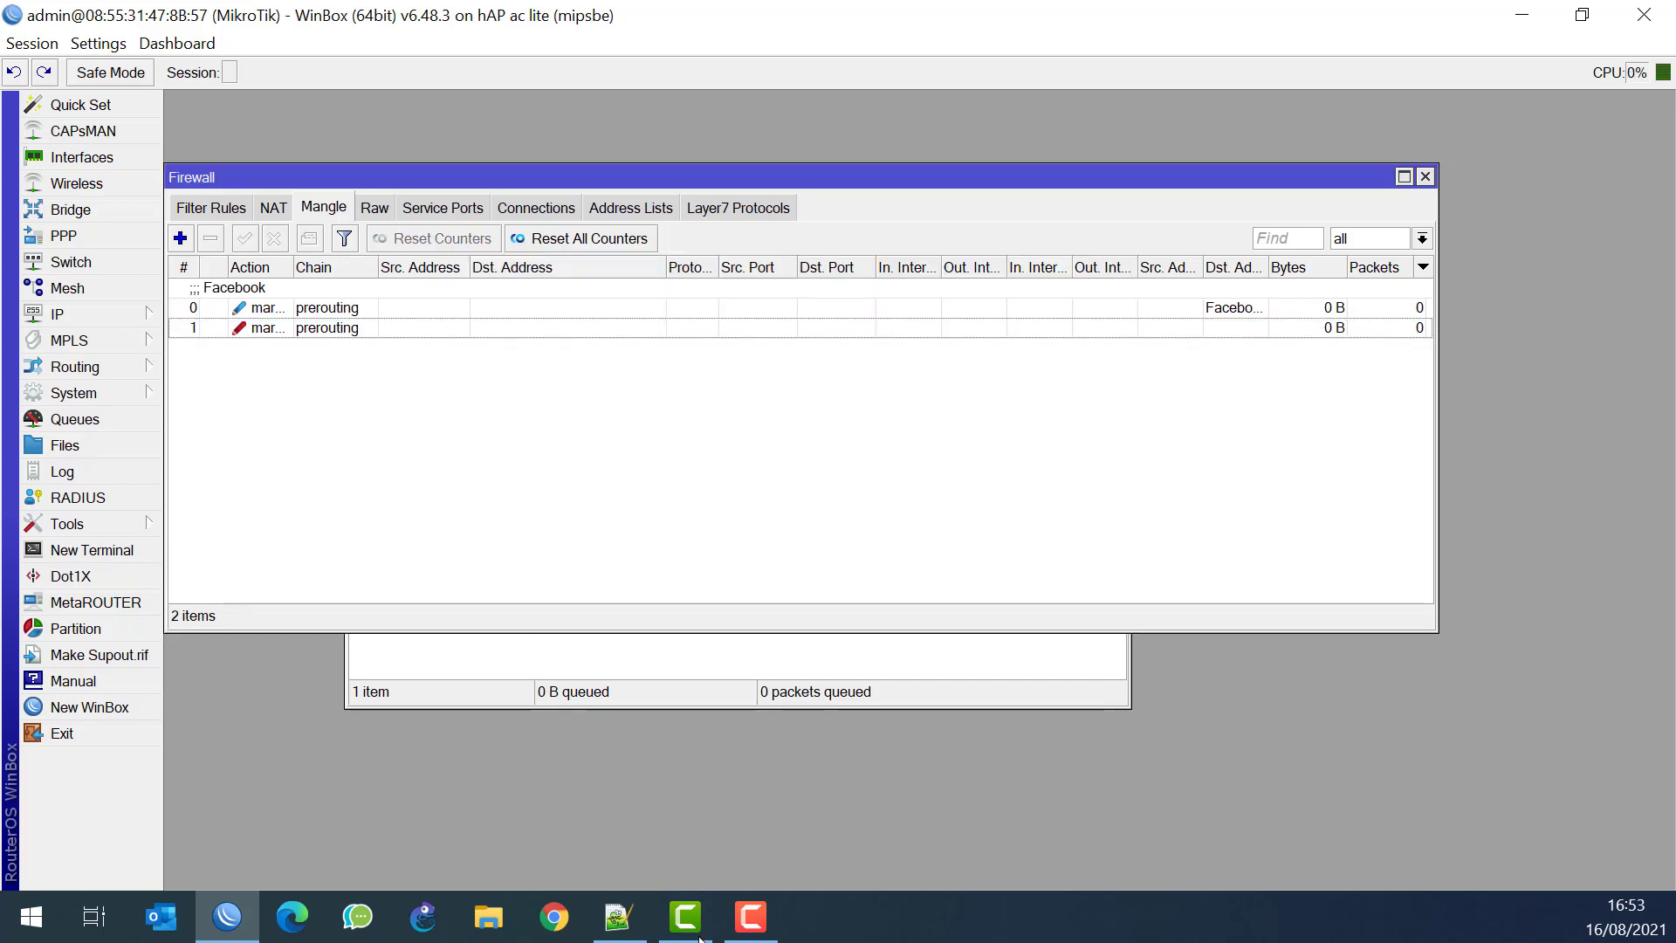
click(626, 927)
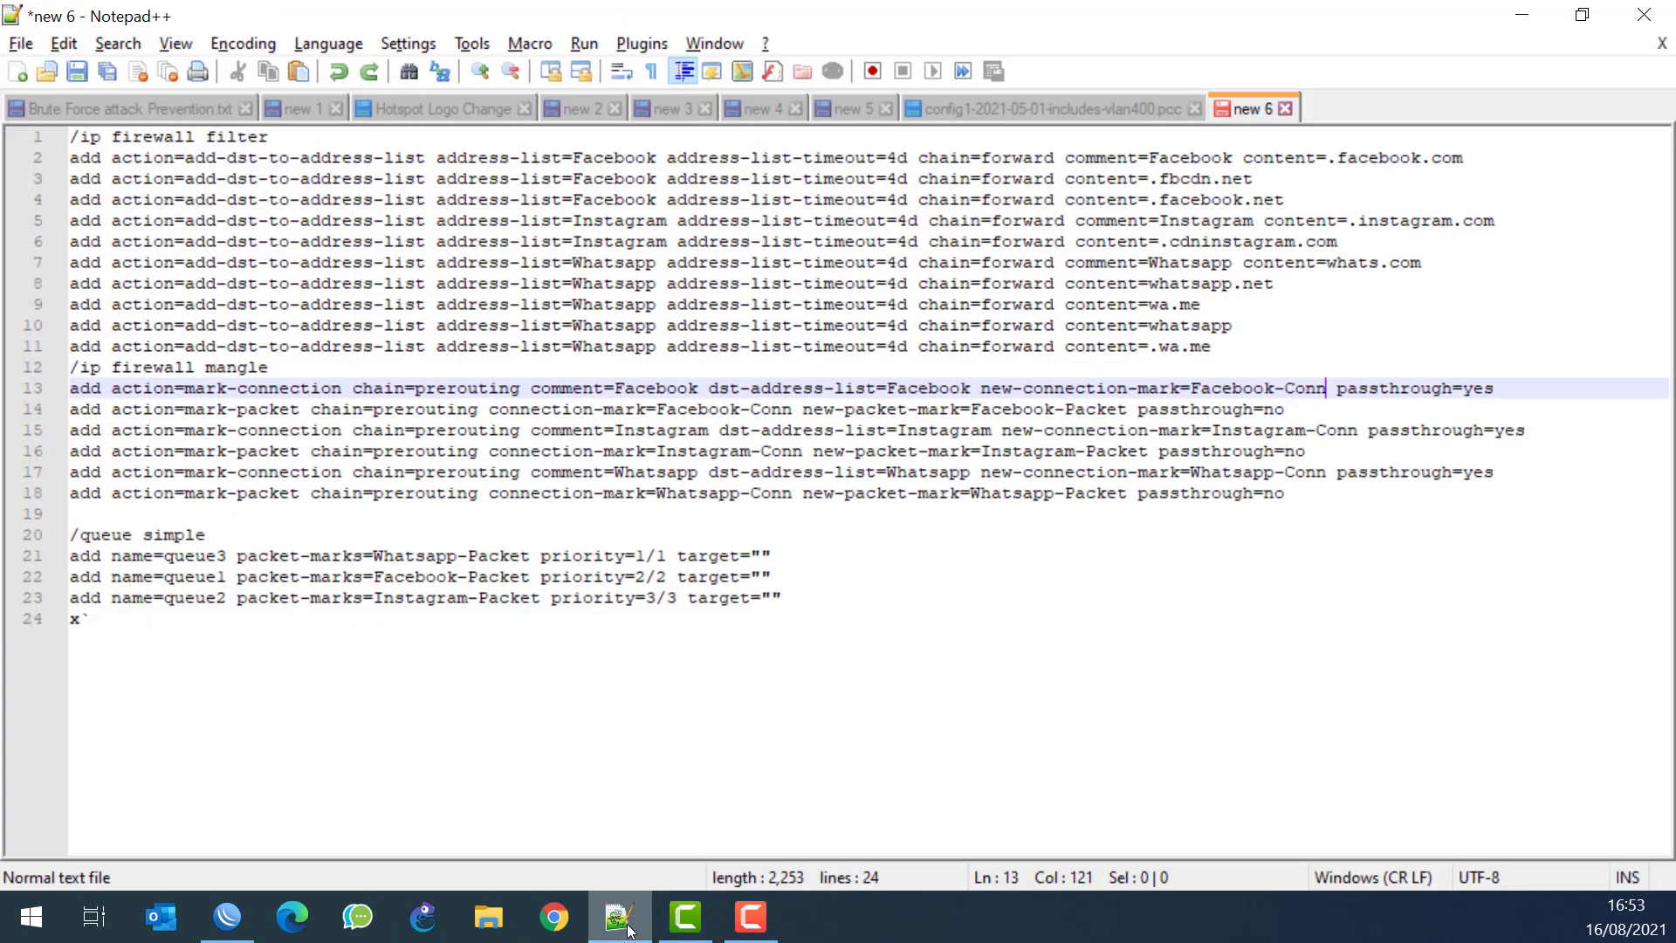
click(627, 927)
click(628, 927)
click(627, 927)
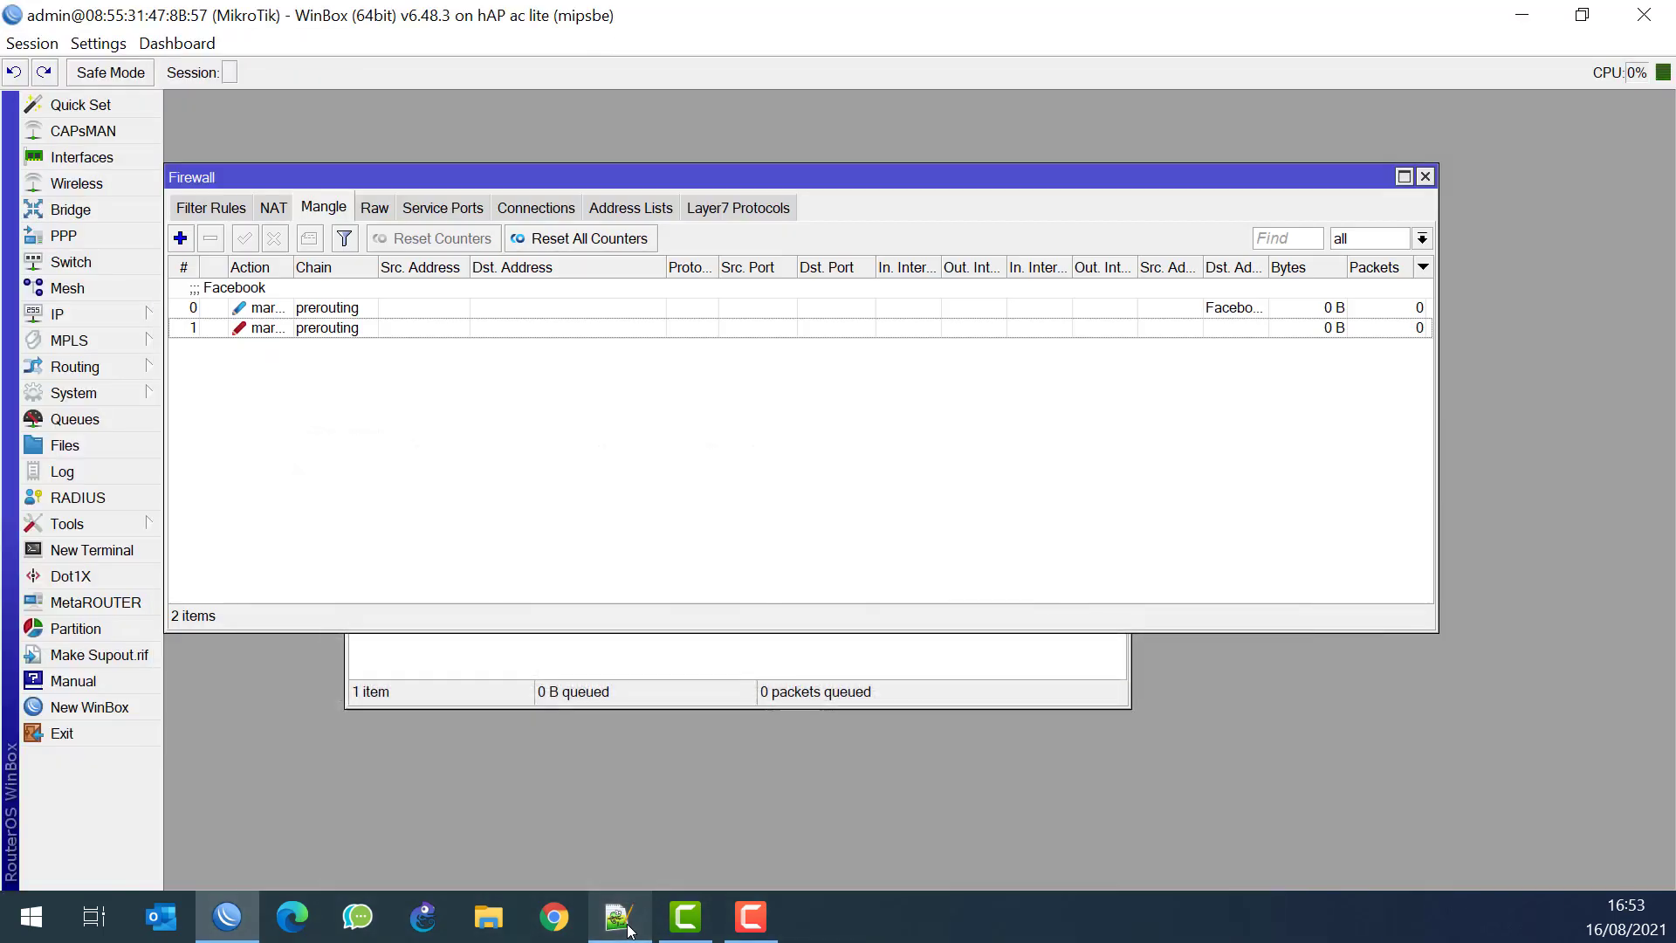
double_click(253, 309)
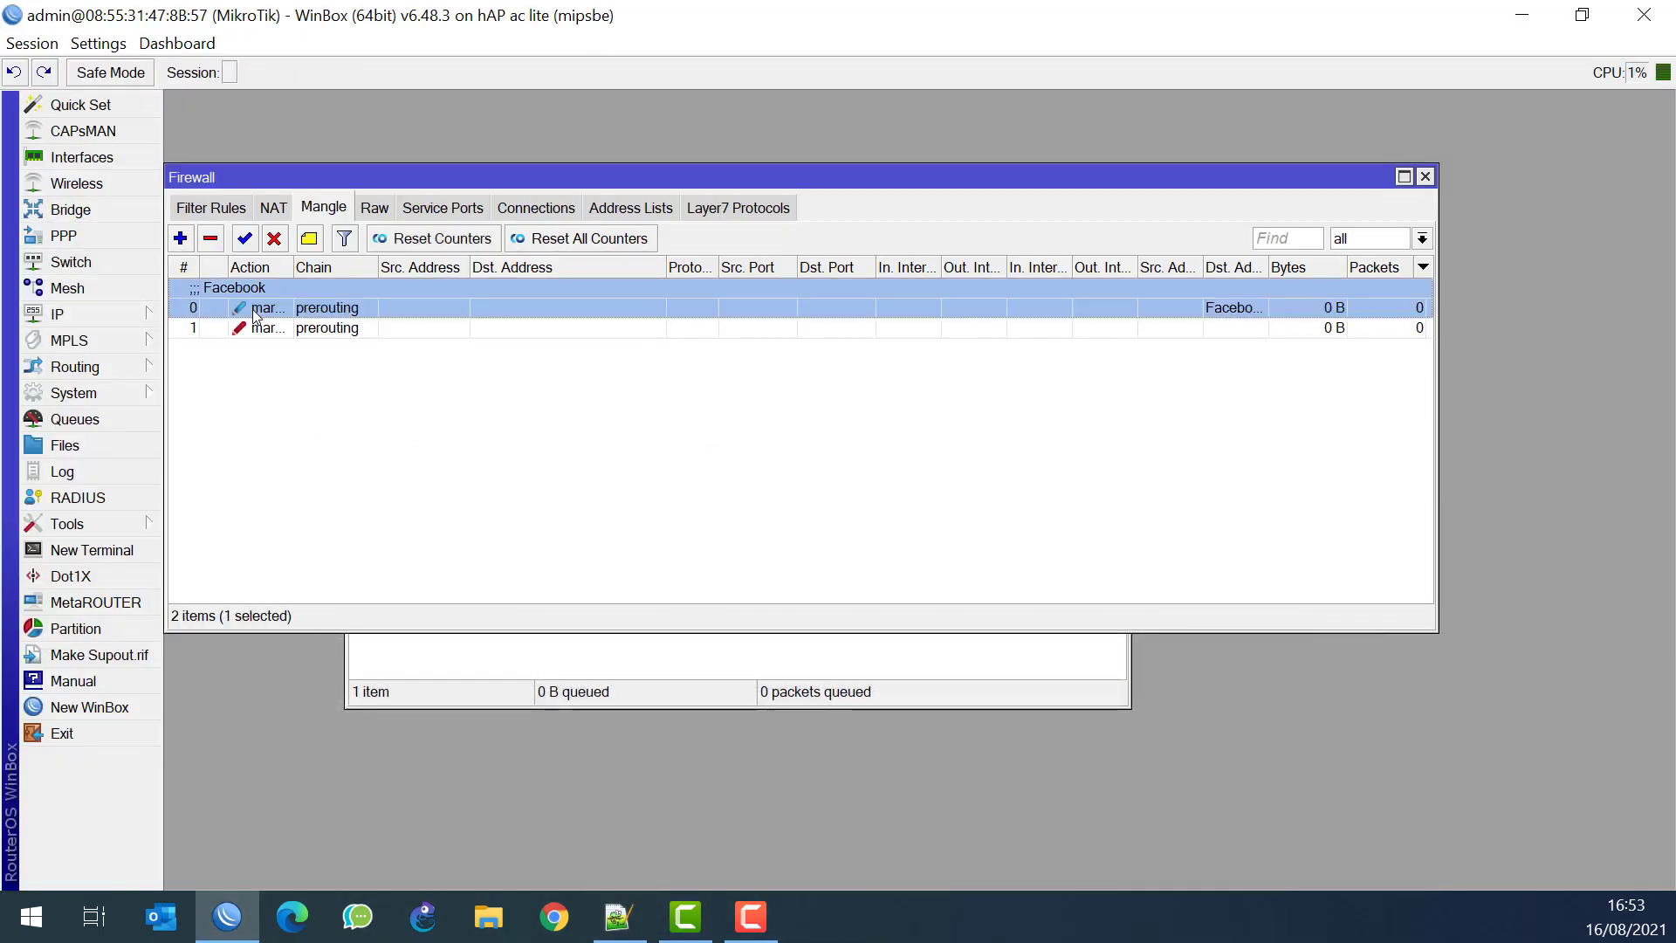
click(837, 337)
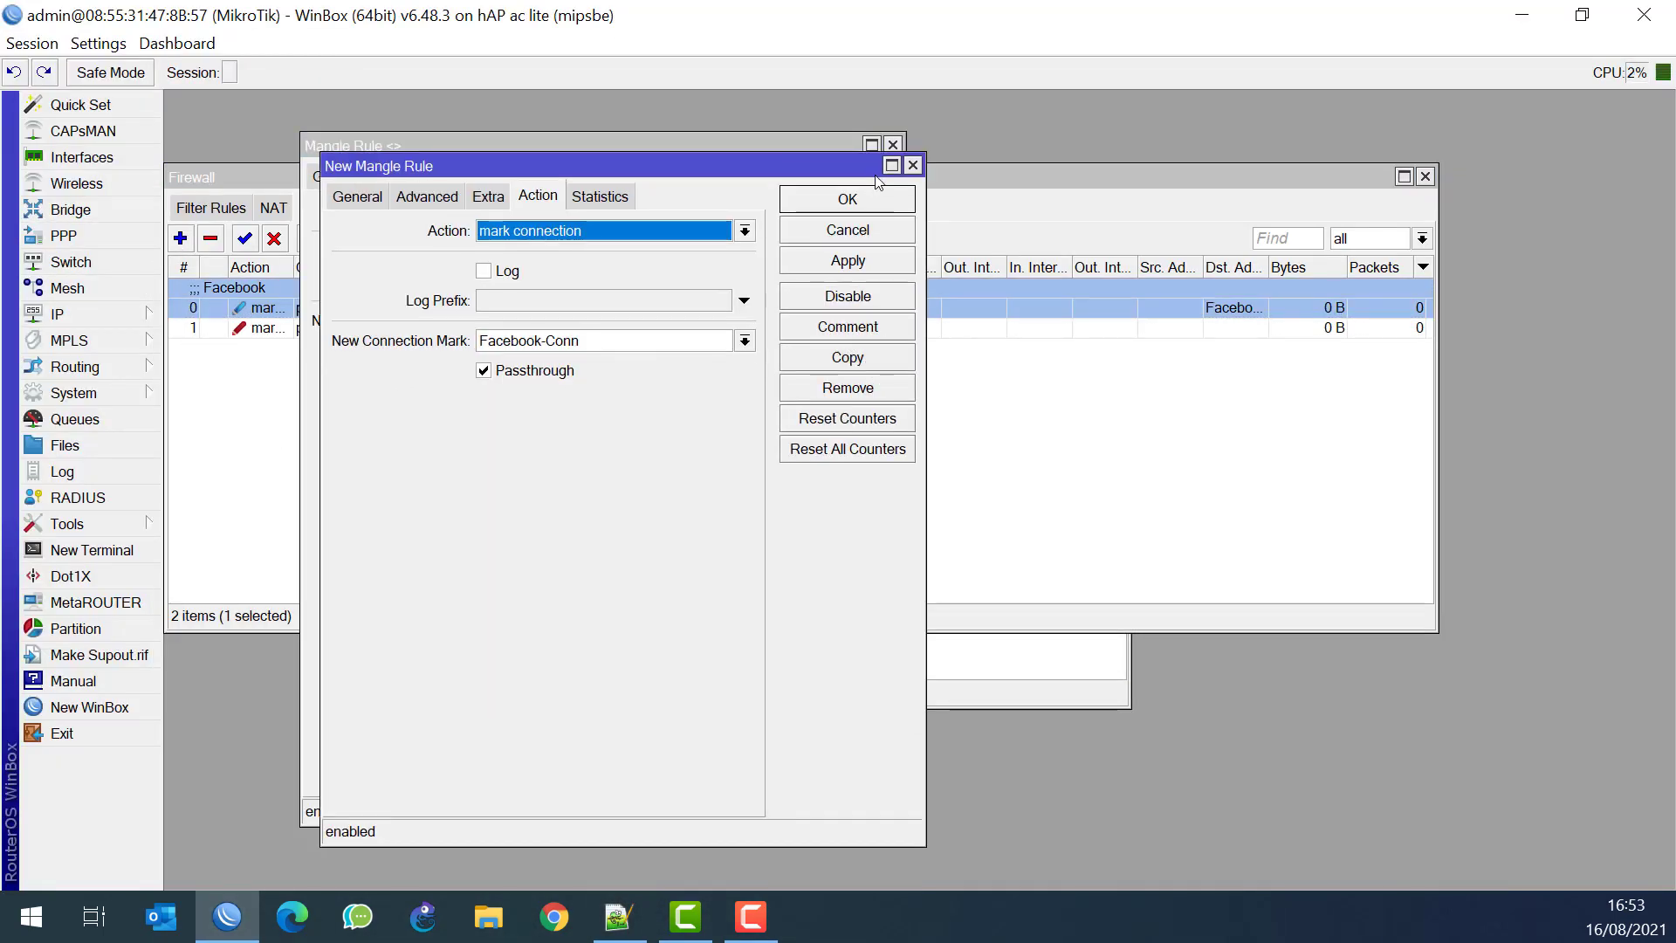
click(894, 149)
click(892, 146)
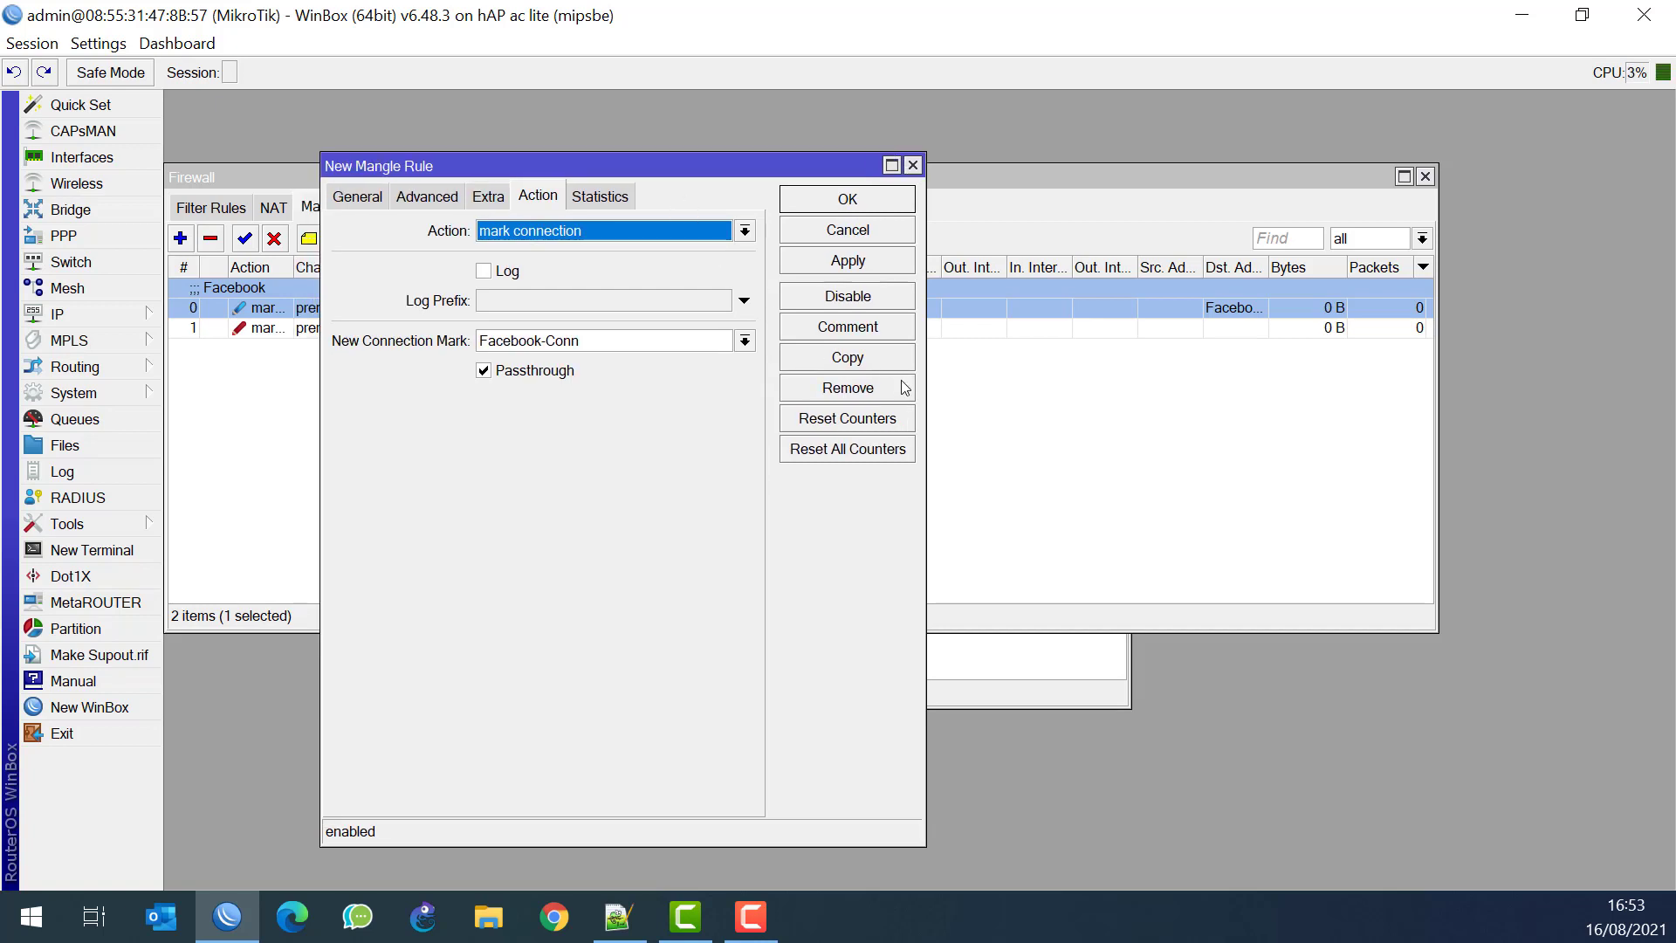
click(868, 331)
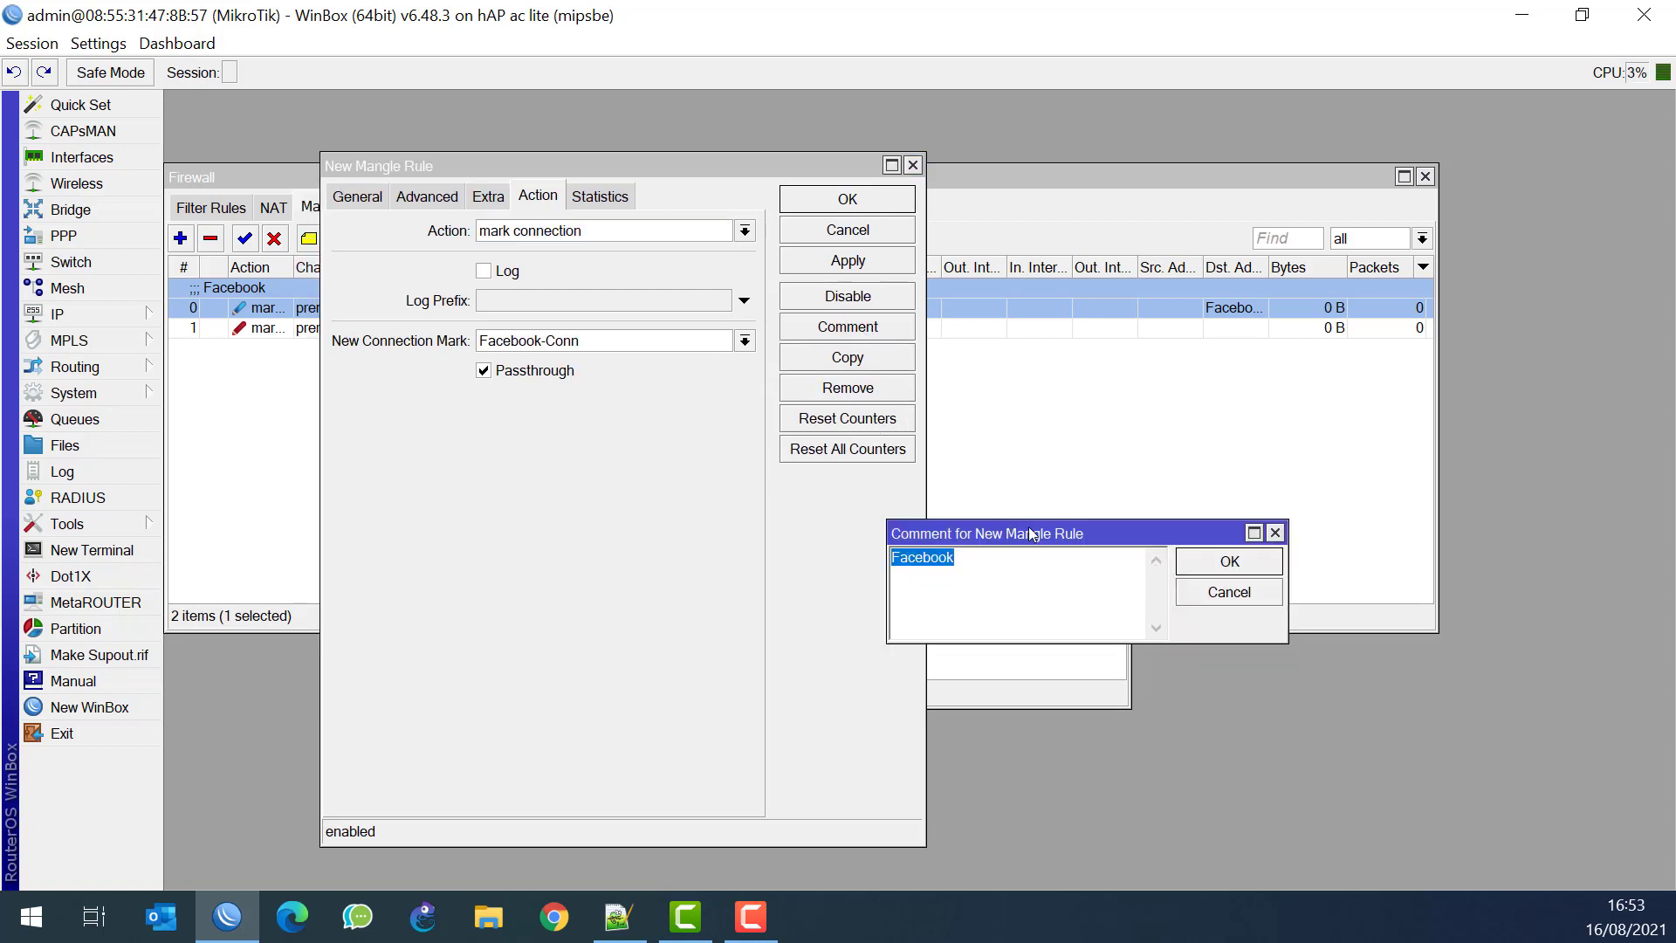
text(Instagram)
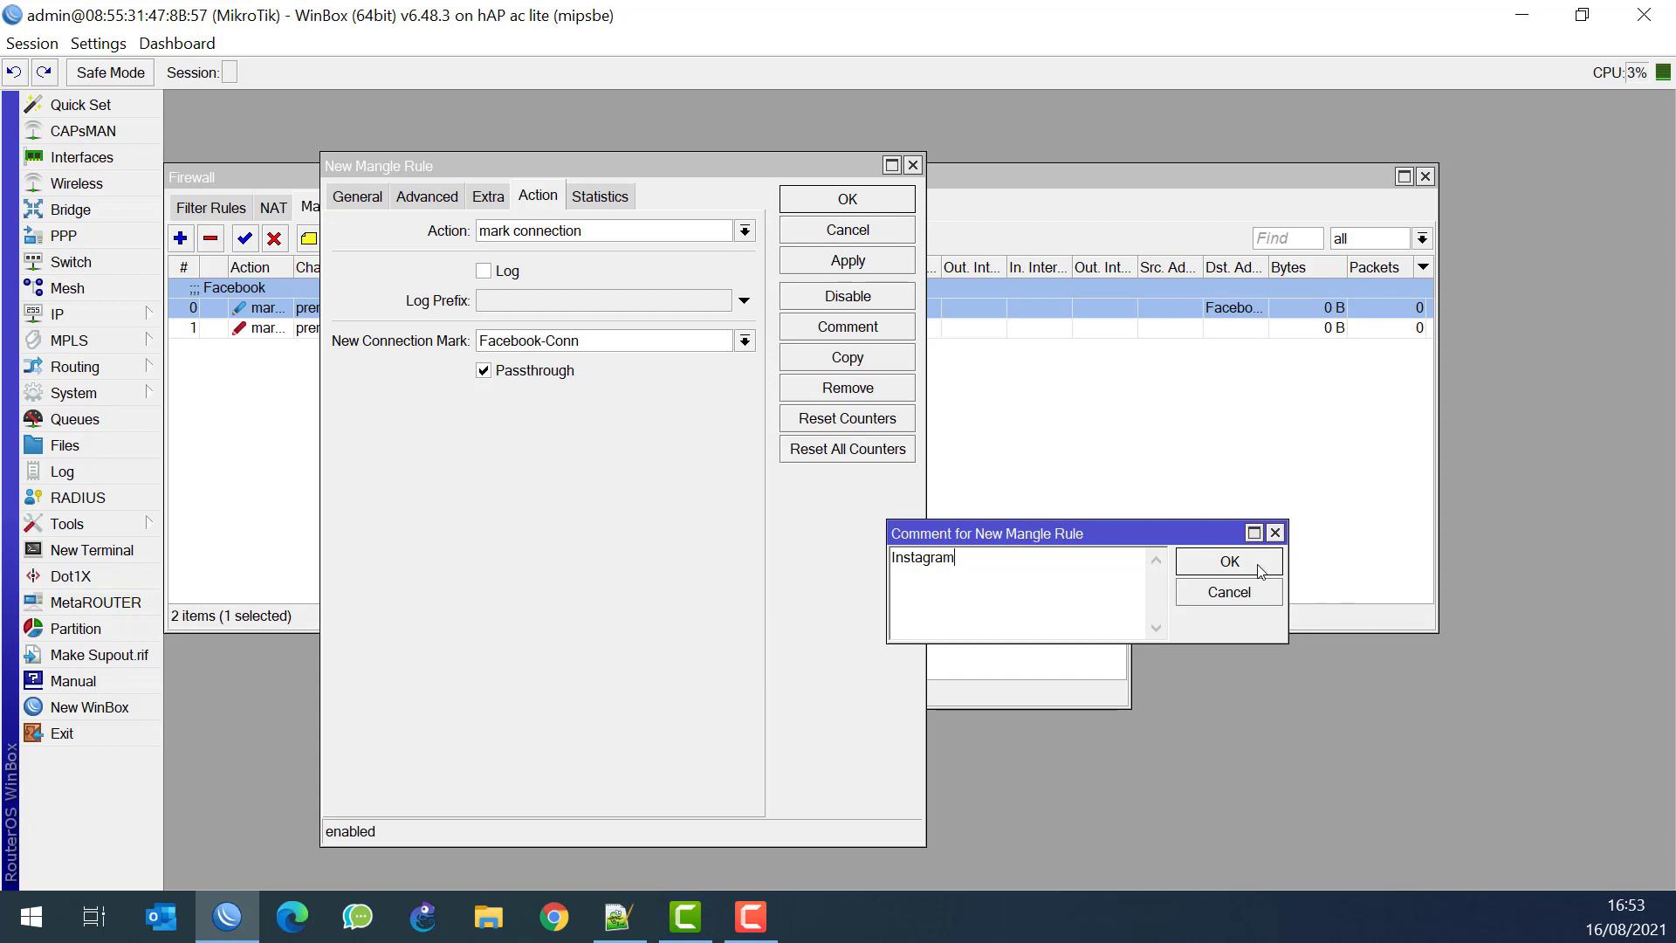
click(1229, 561)
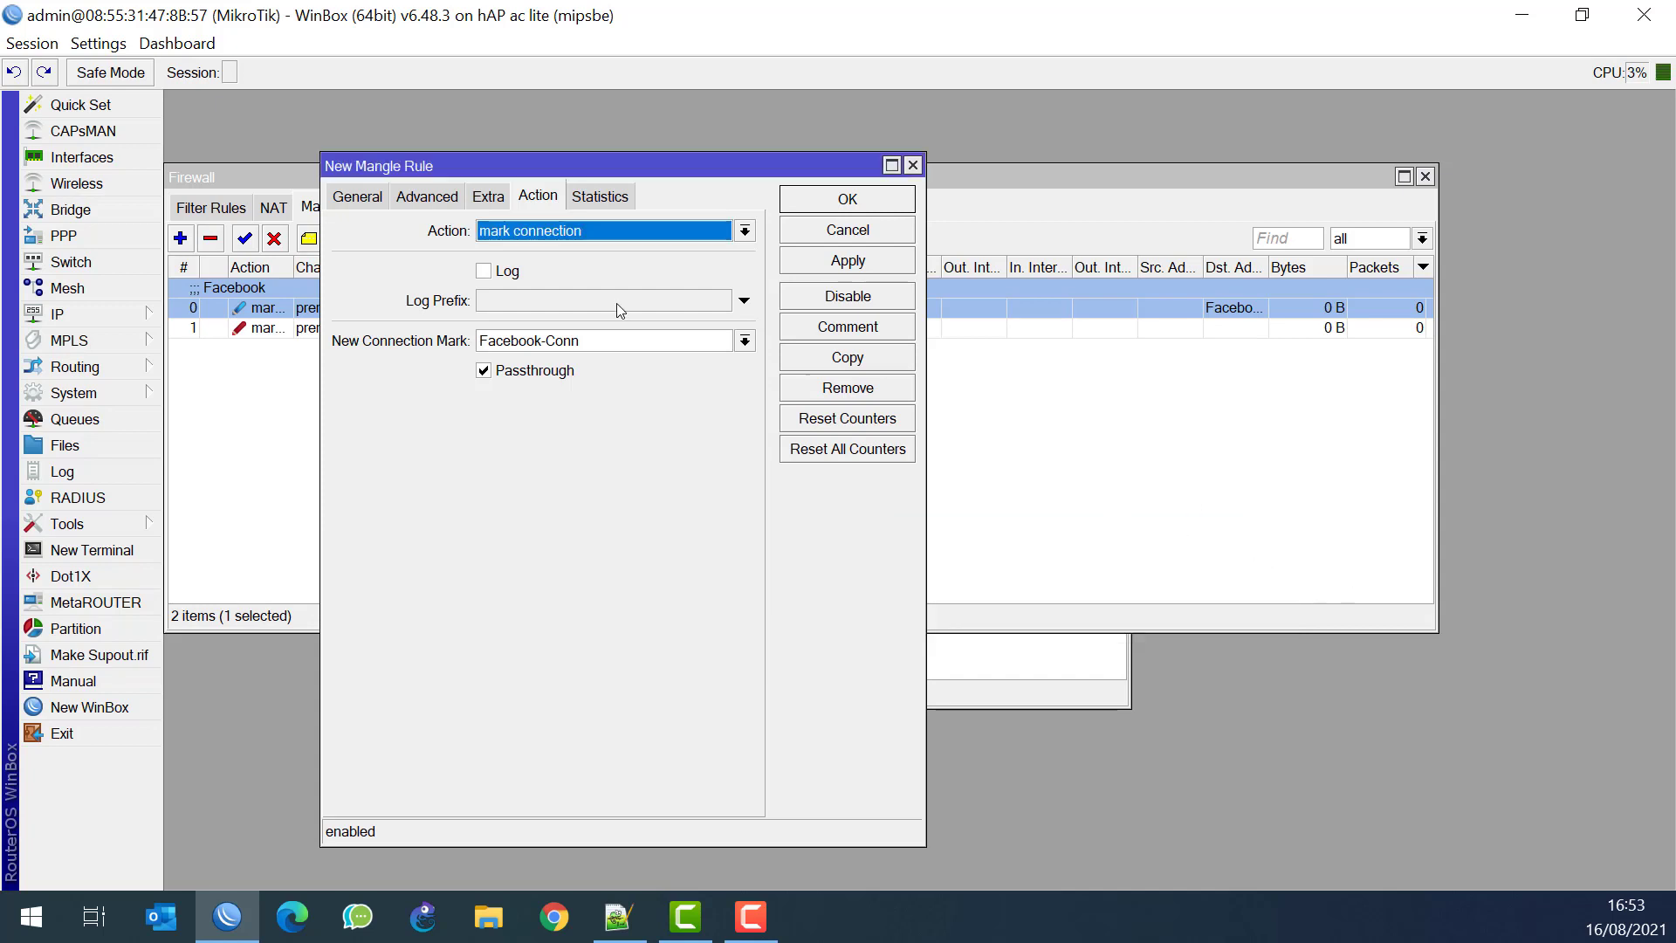
Set the copied rule's destination address list to Instagram and its new connection mark to Instagram-Conn, then save it
click(349, 196)
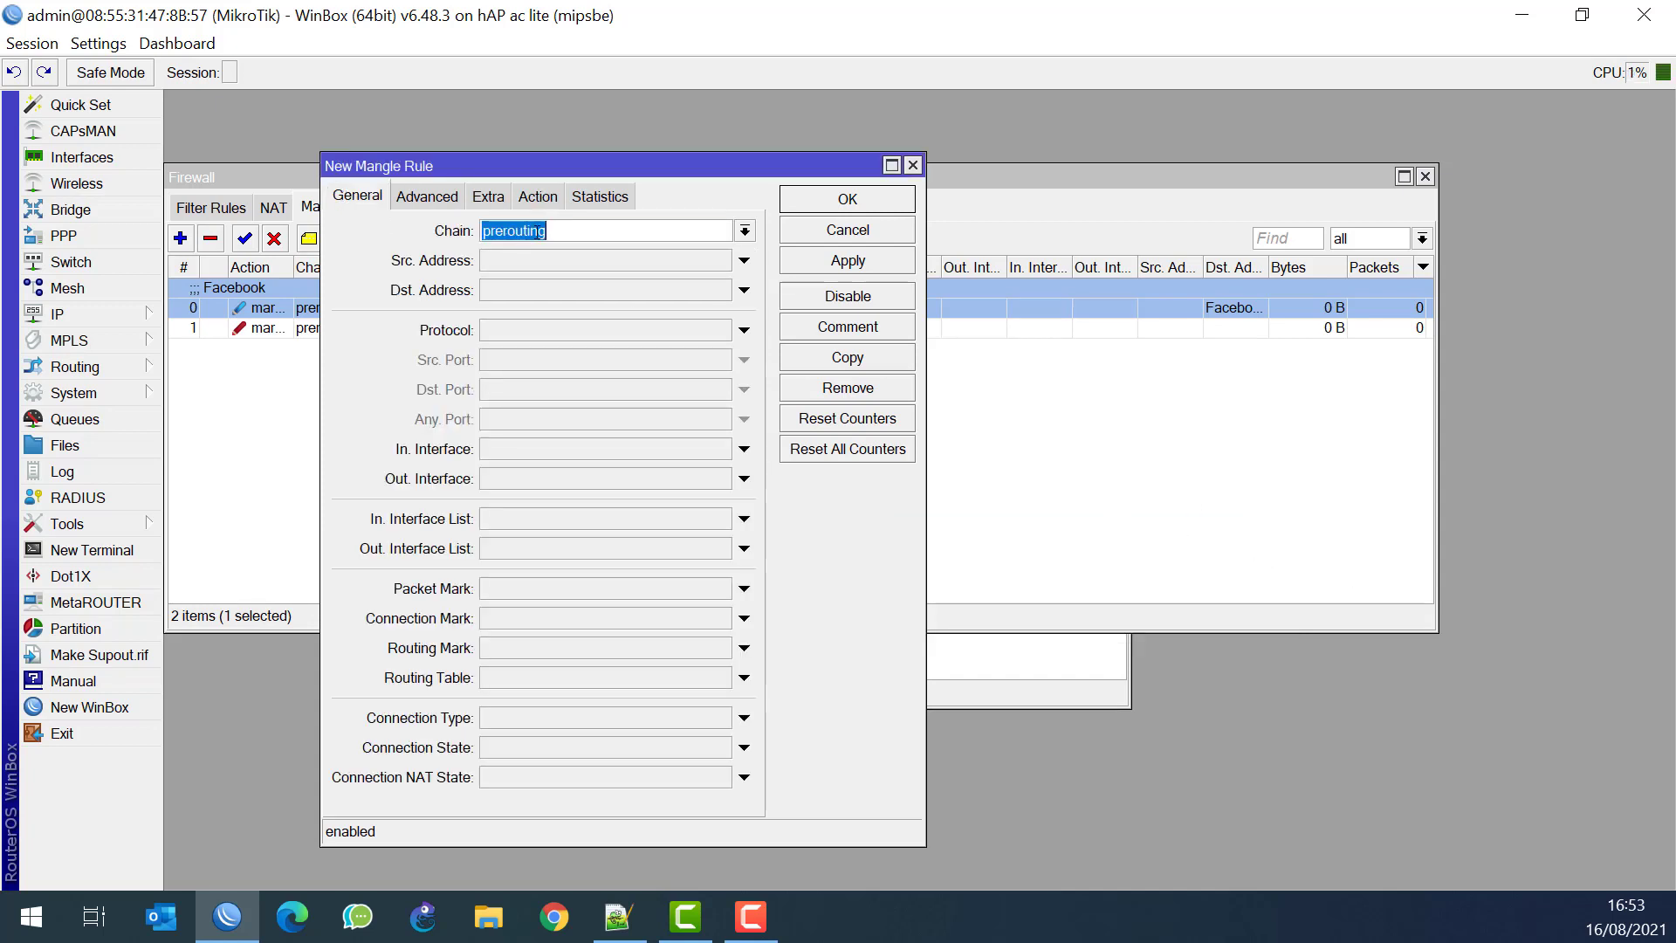
click(439, 196)
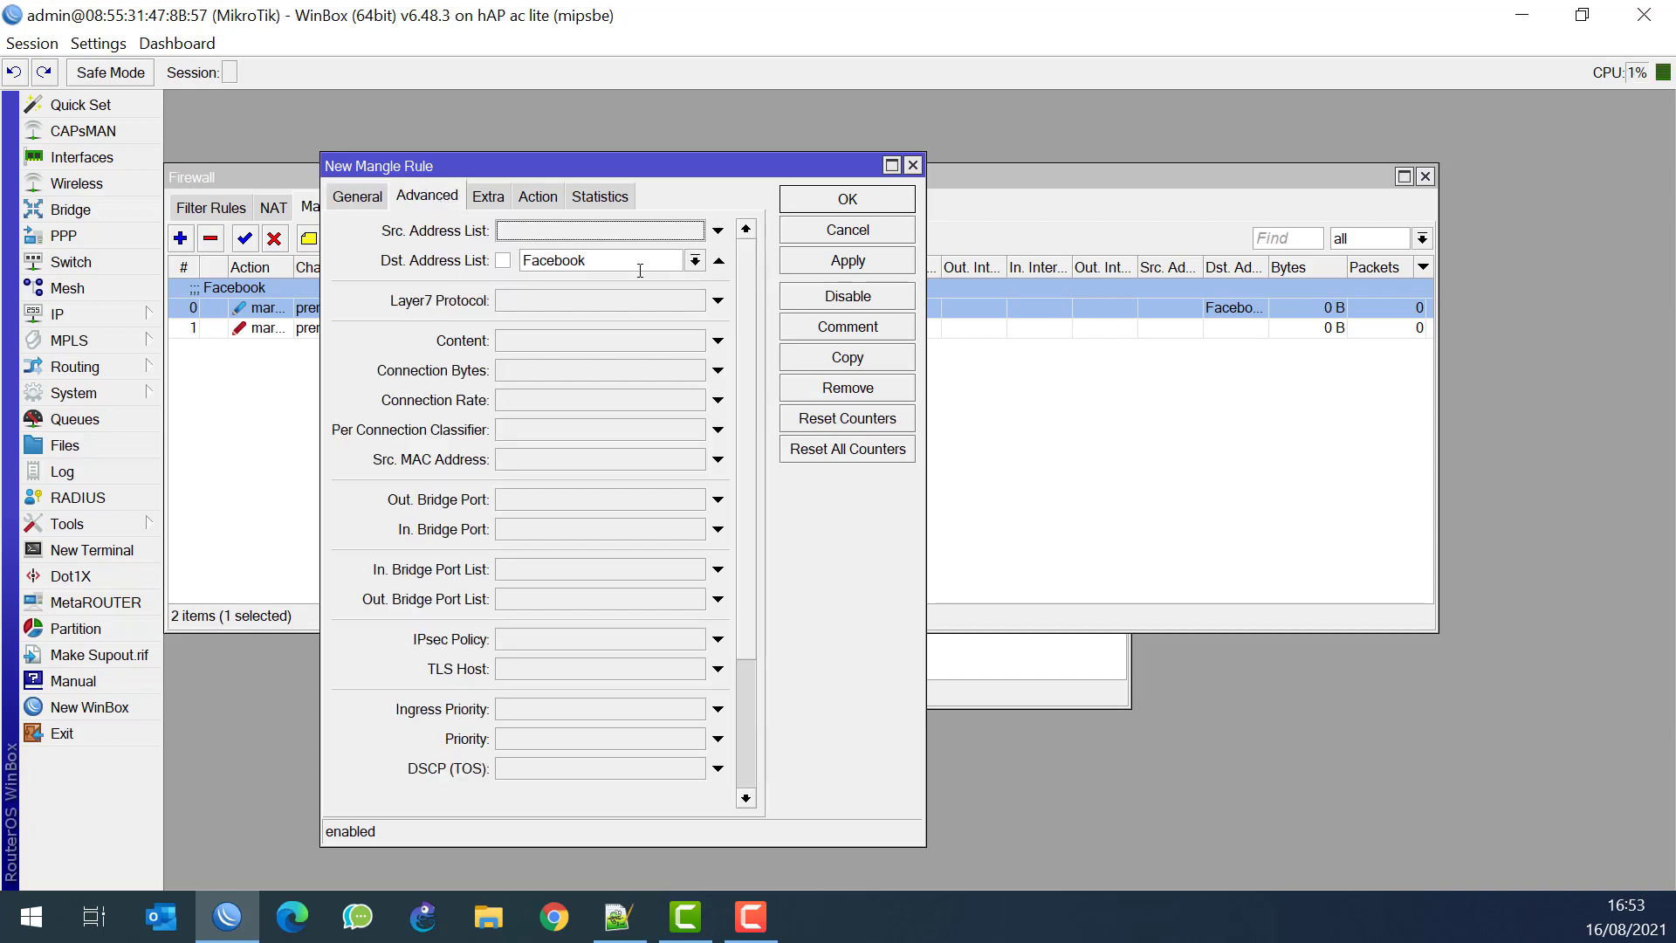
click(694, 260)
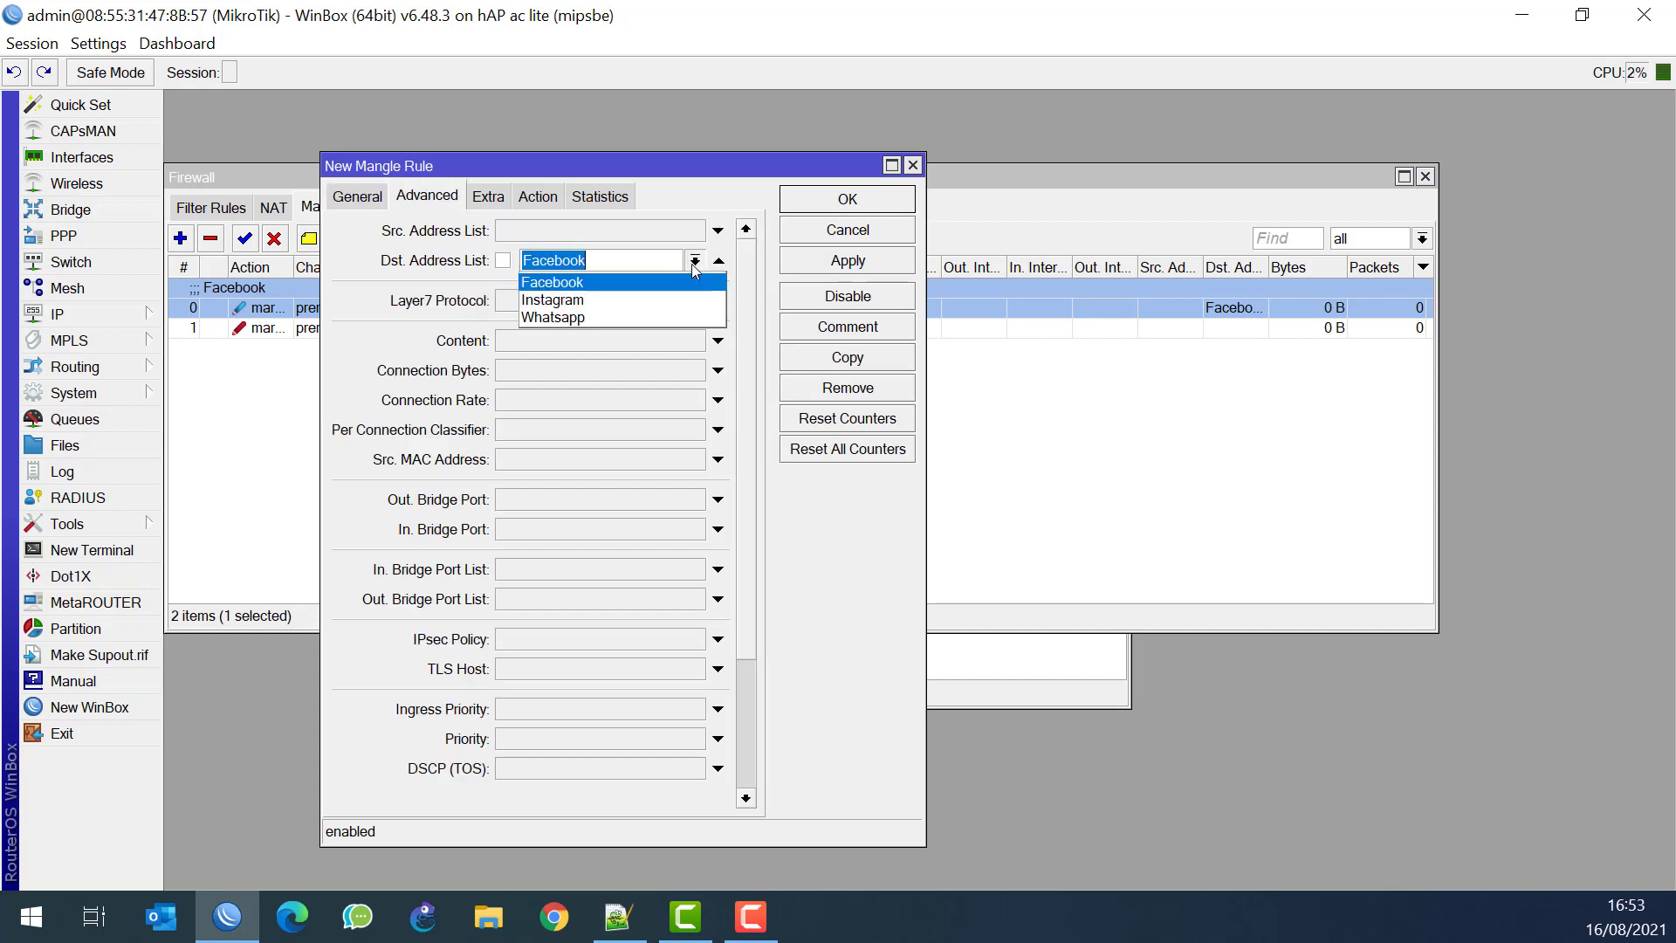
click(591, 300)
click(537, 197)
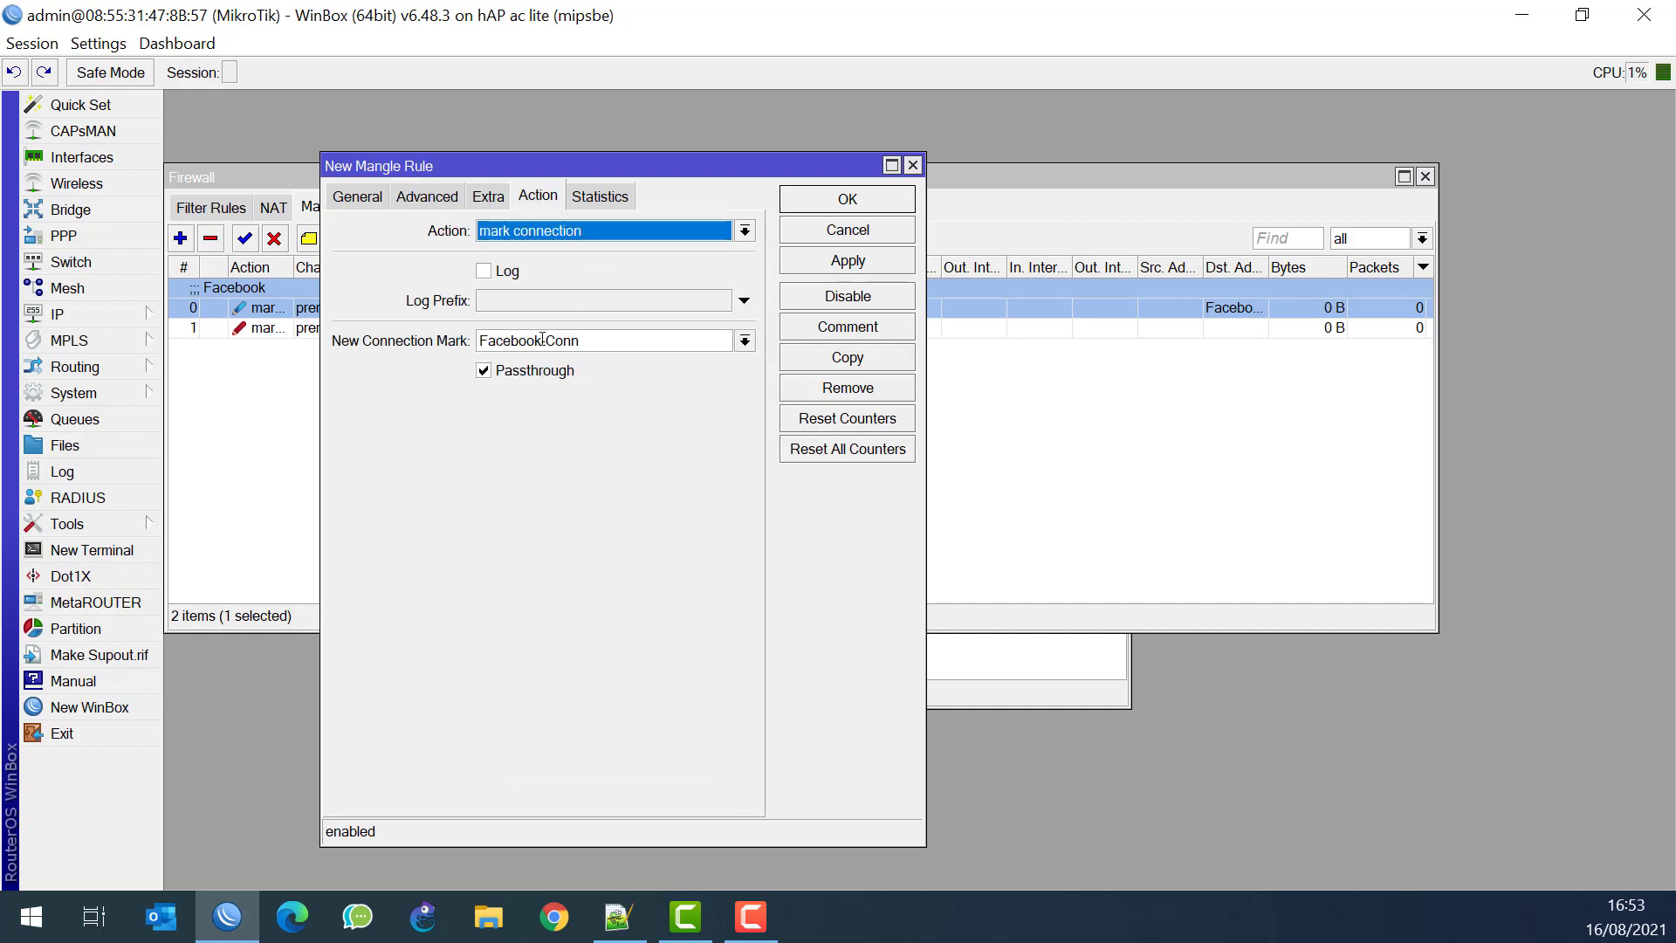
drag(542, 339, 399, 346)
text(Instagram)
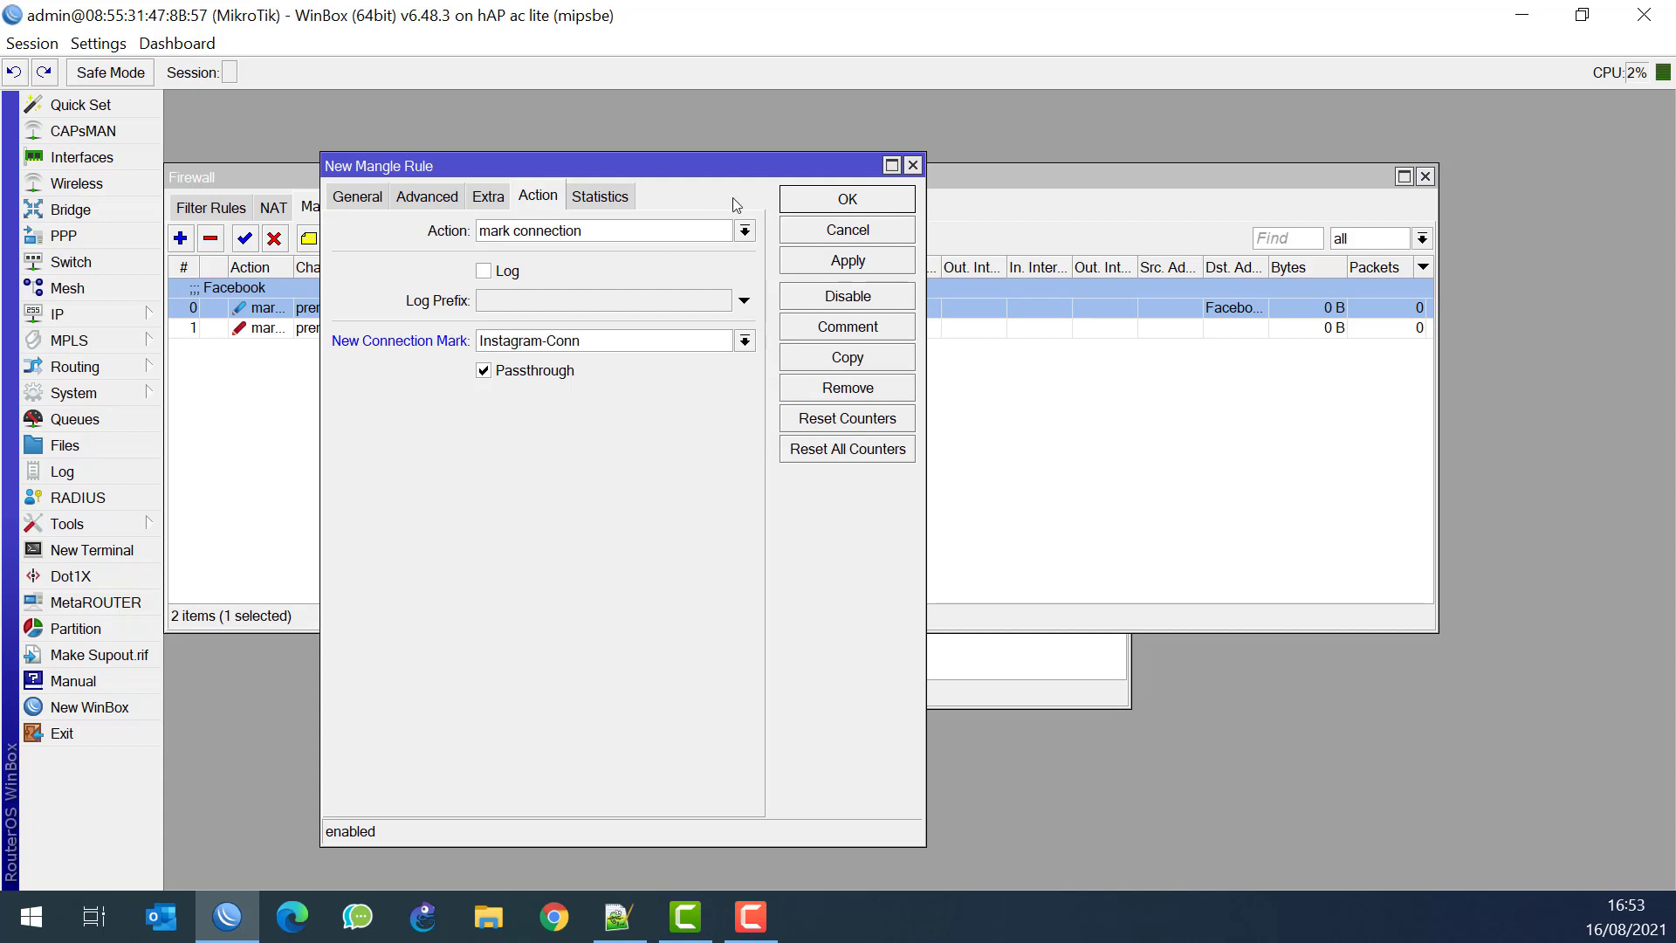
click(848, 199)
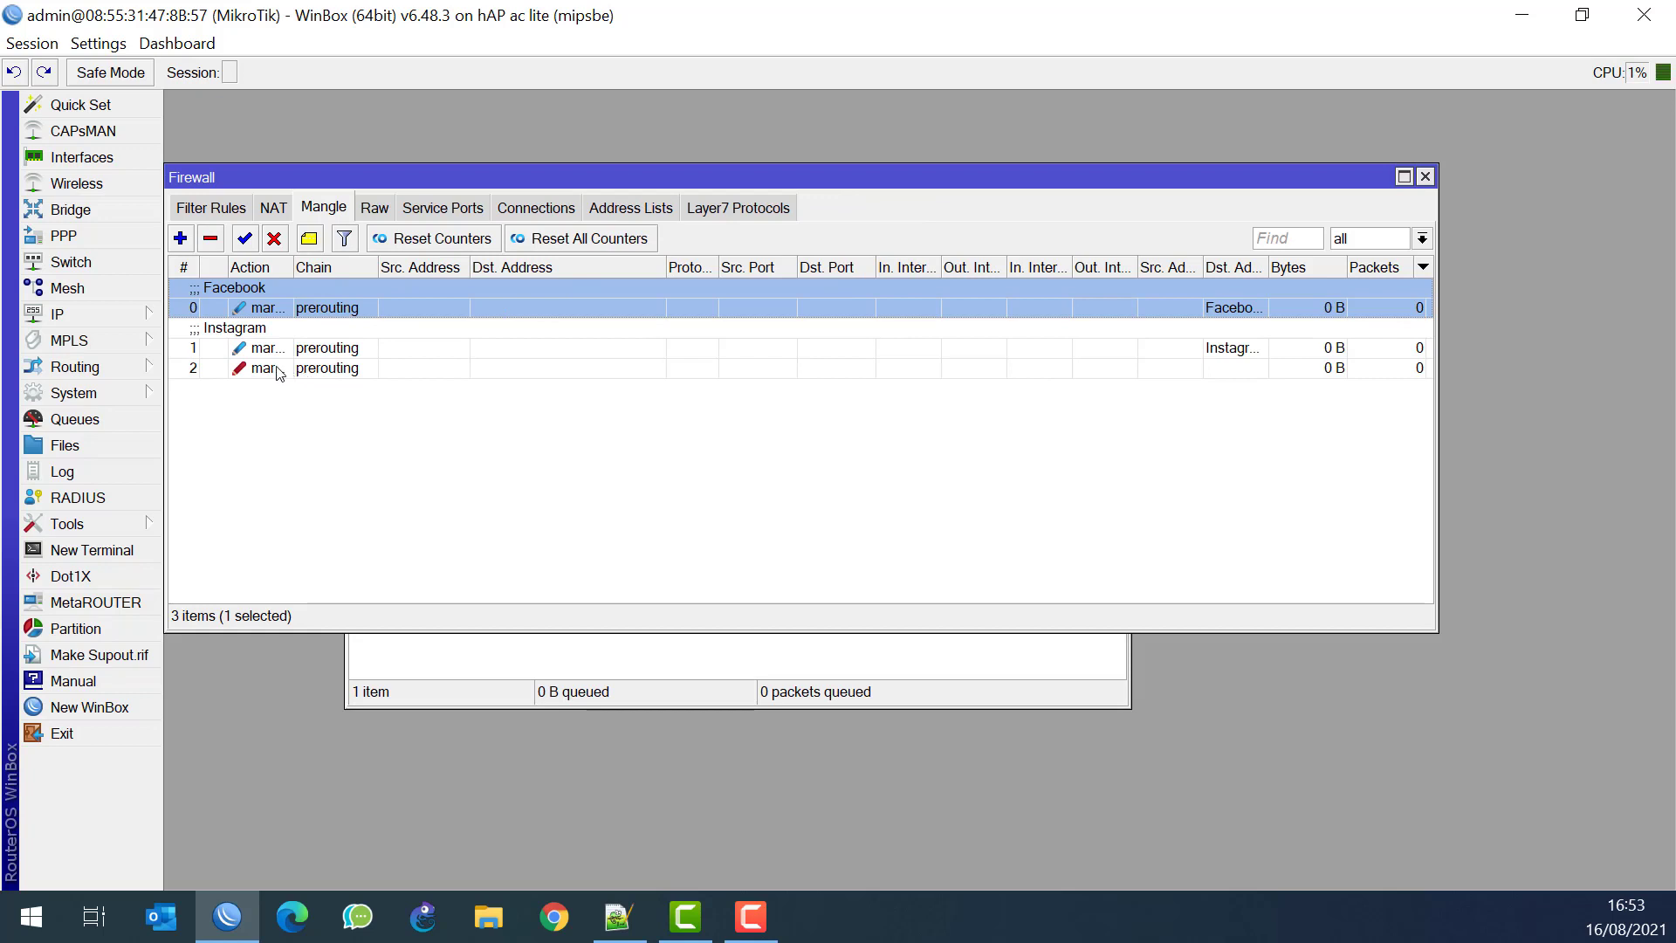
Move the Facebook mark-packet rule directly below the Facebook mark-connection rule and duplicate it
drag(278, 367, 275, 329)
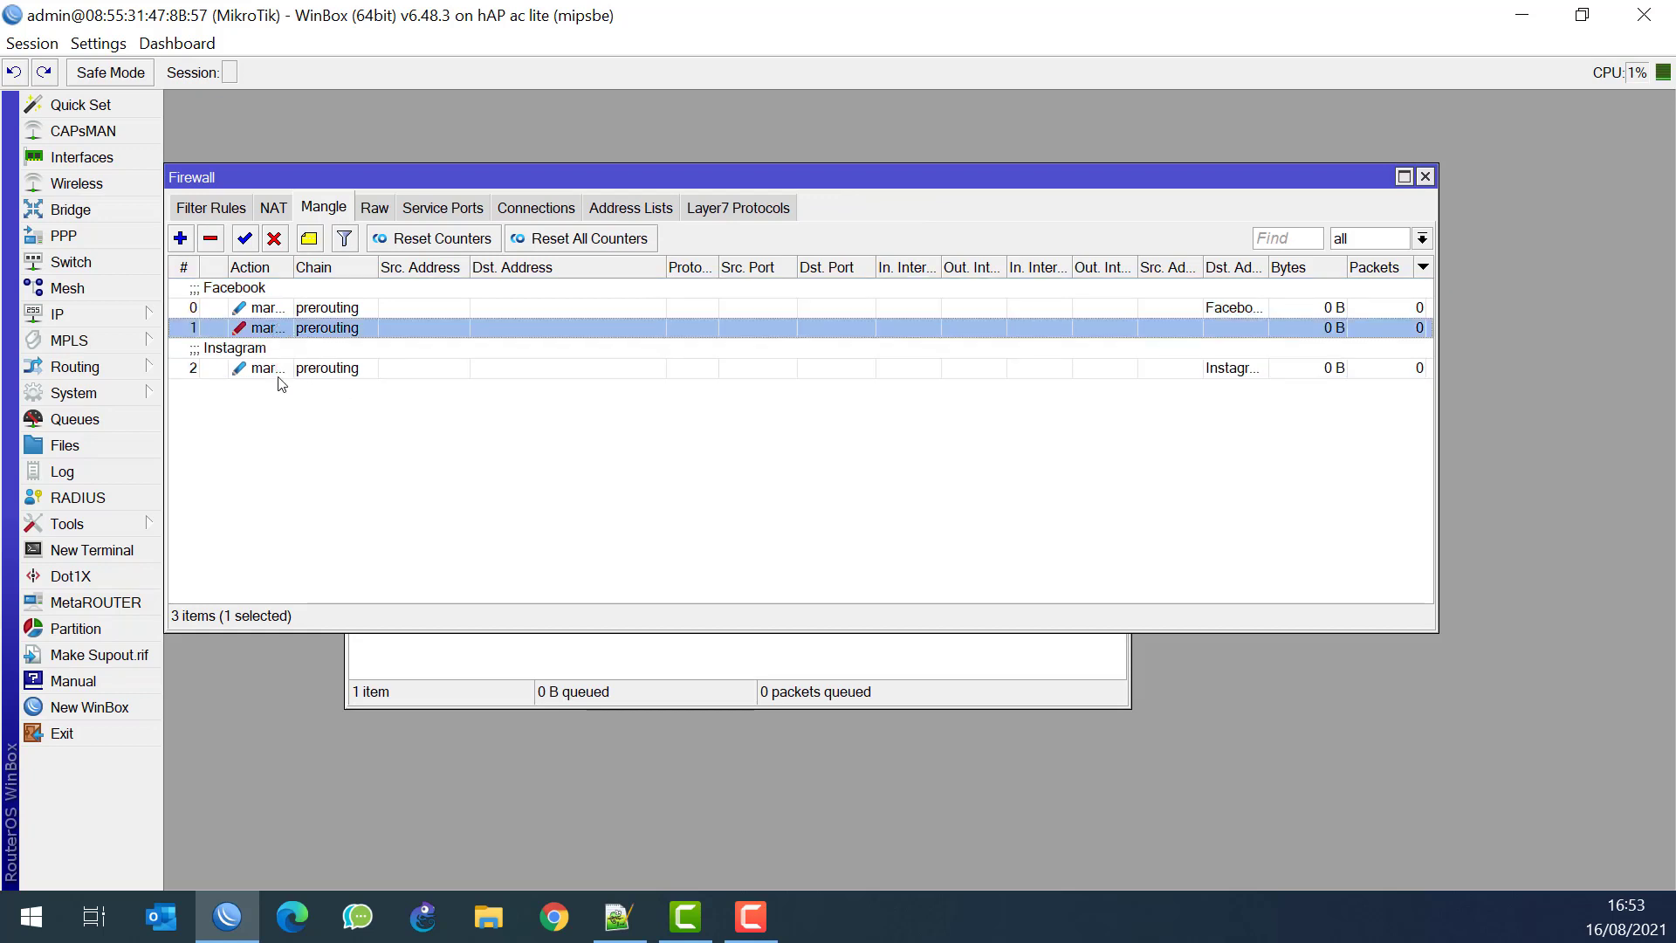
double_click(284, 329)
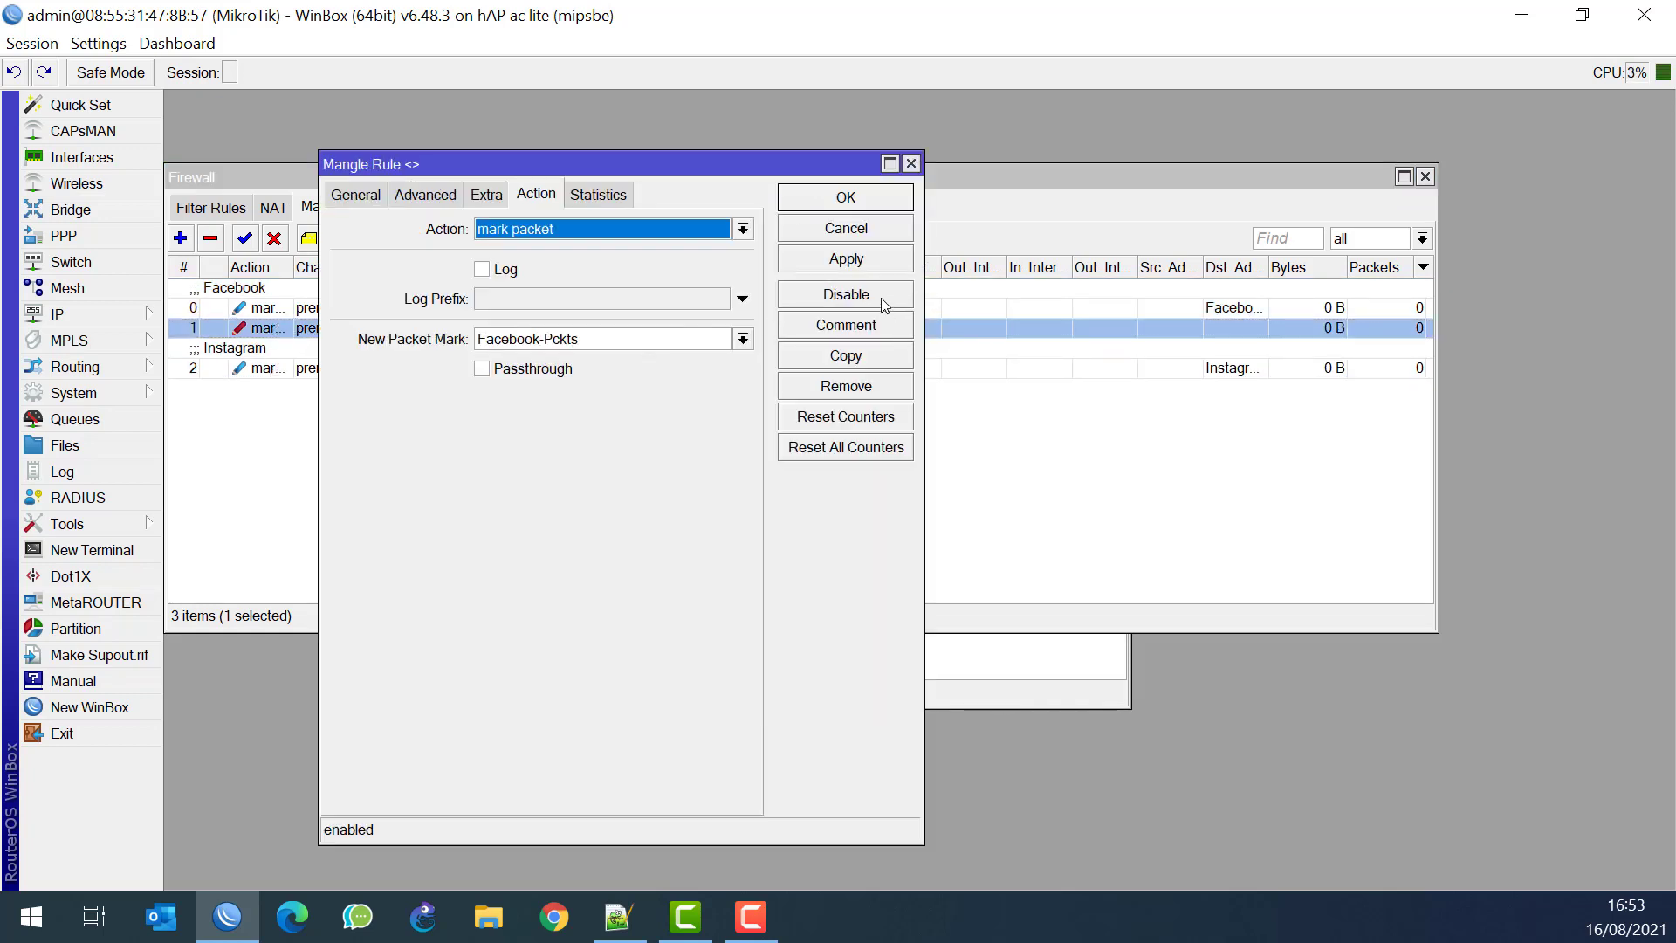
click(860, 363)
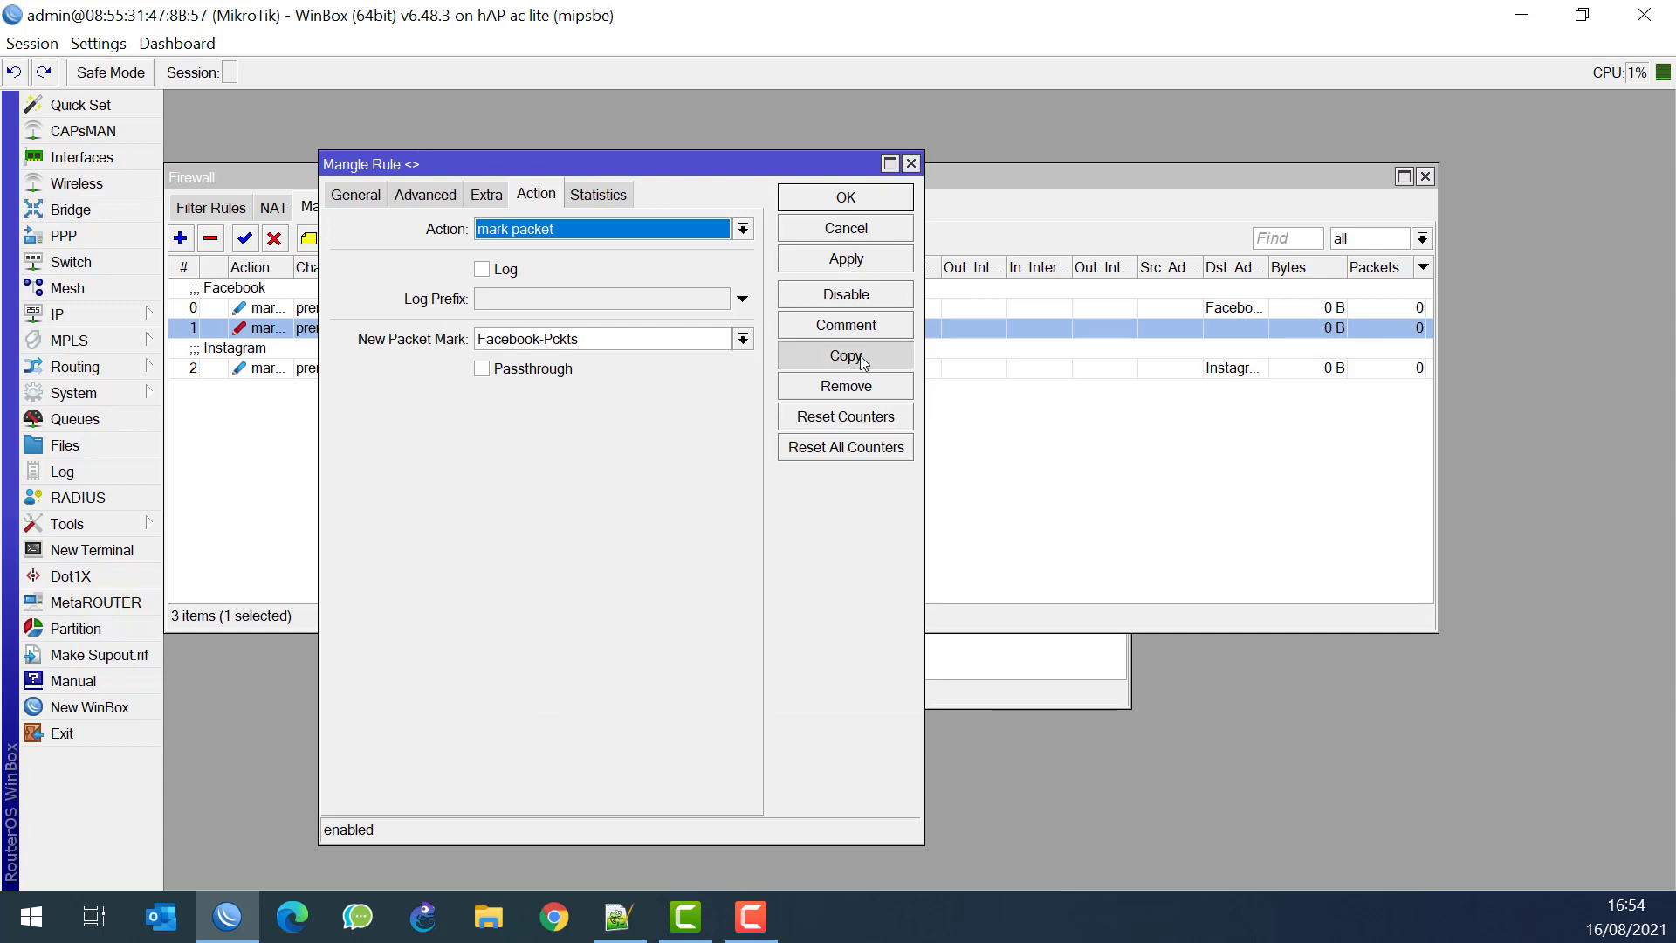
click(910, 162)
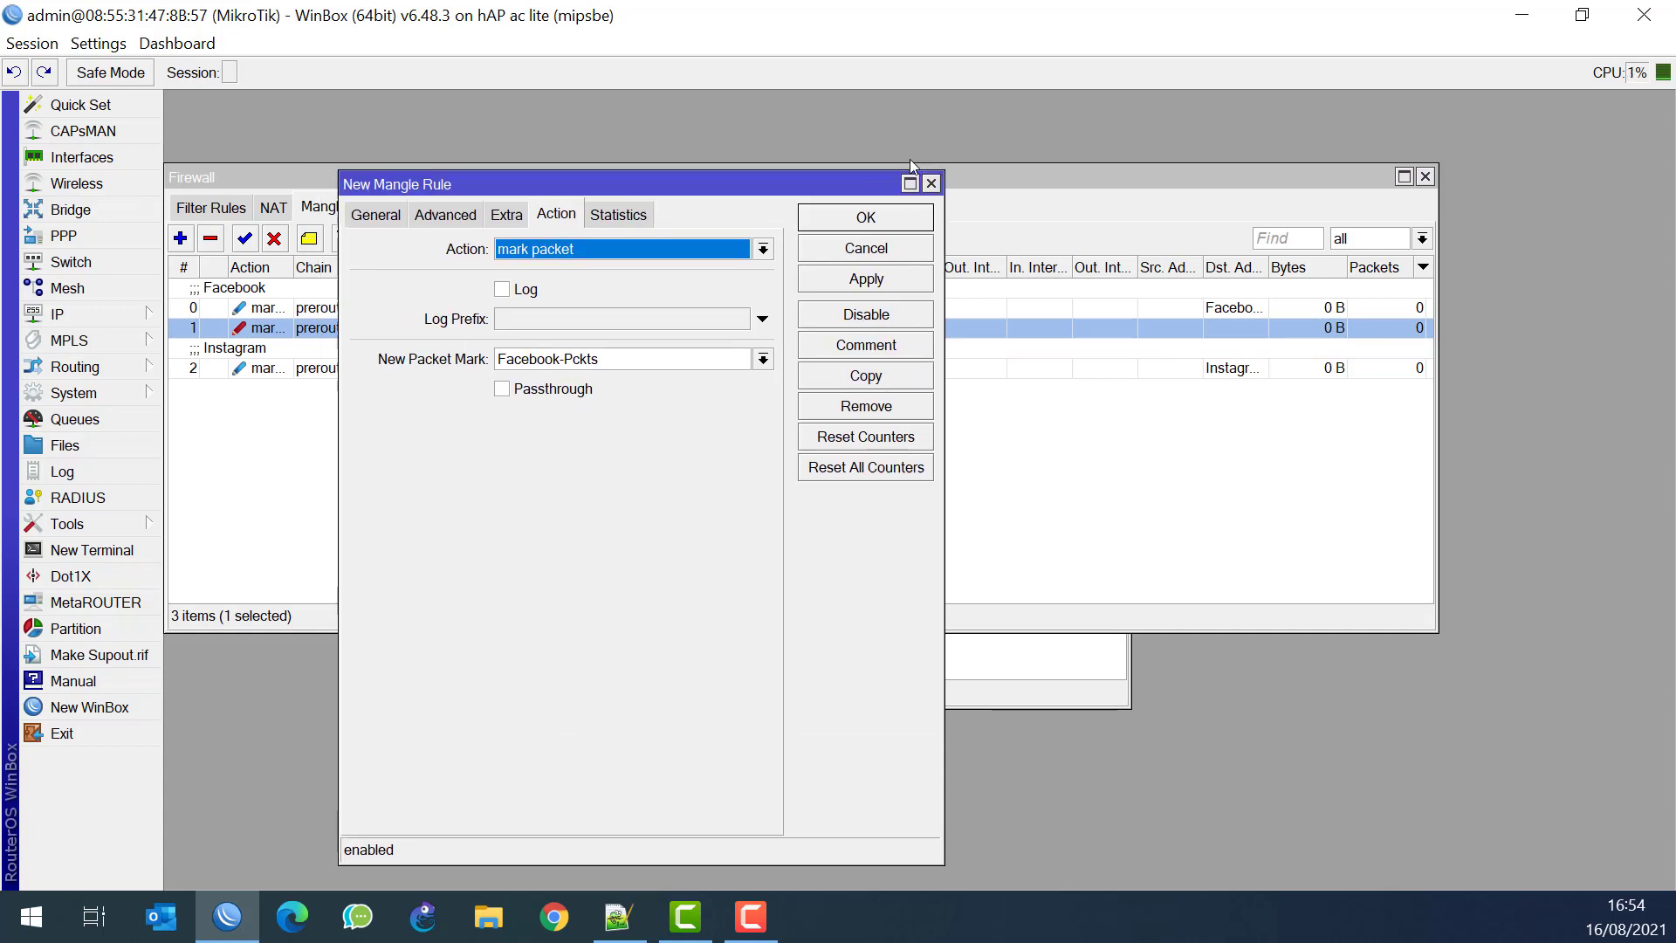
Set the duplicate's connection mark to Instagram-Conn and its new packet mark to Instagram-Pckts, then save the rule
click(386, 220)
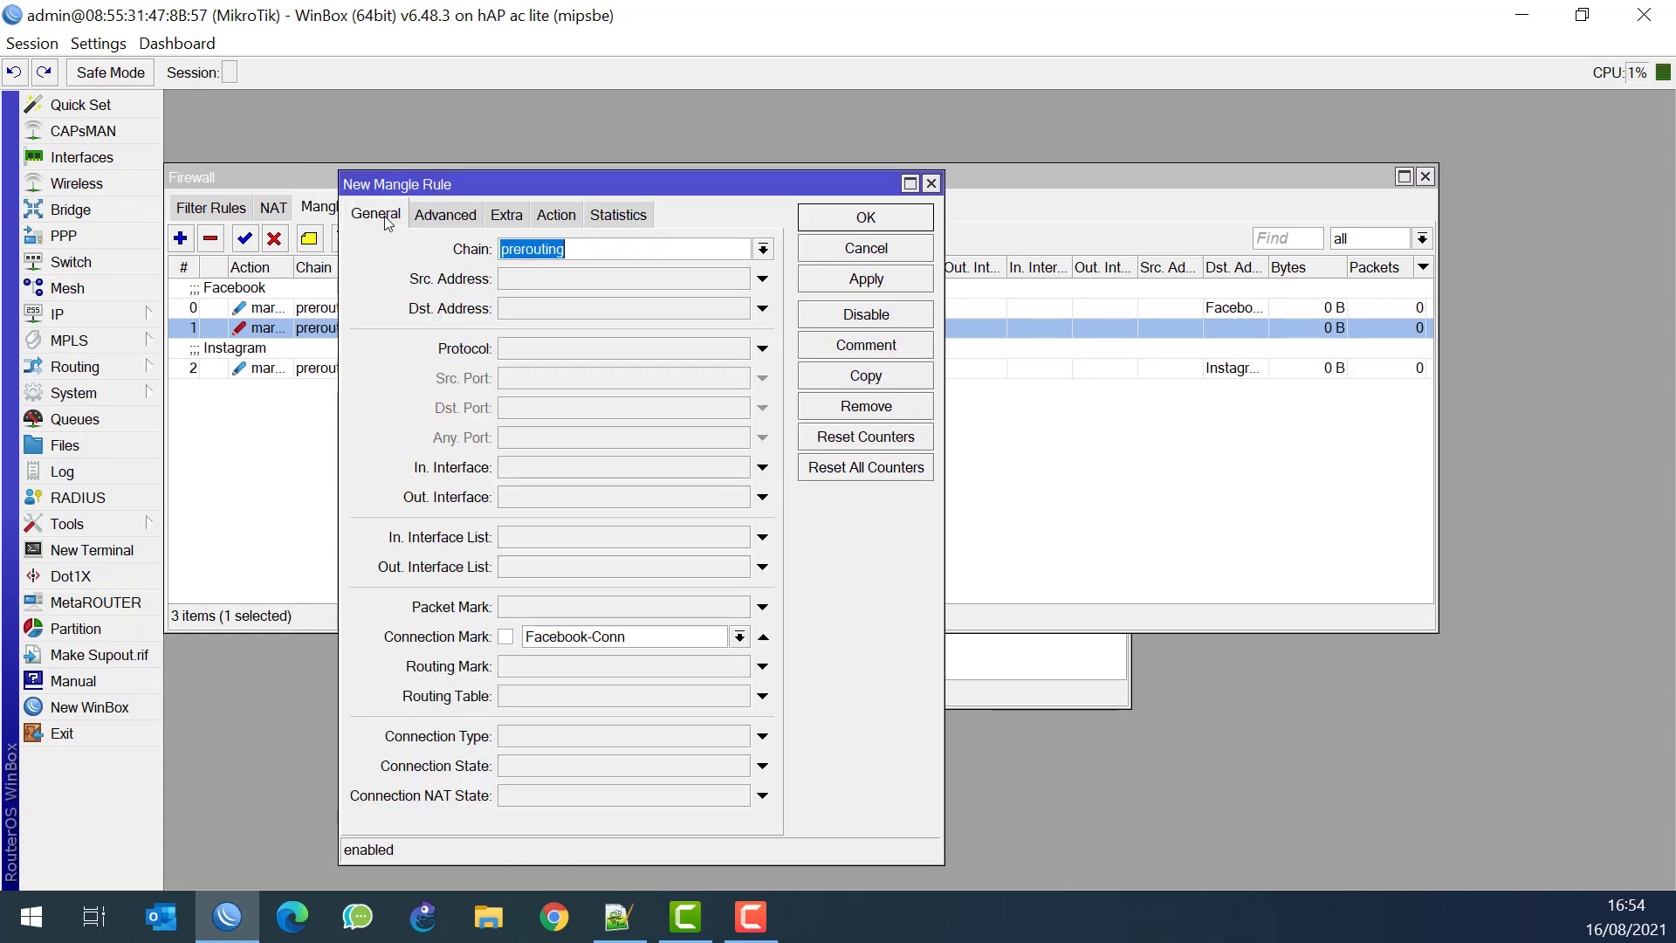
click(742, 643)
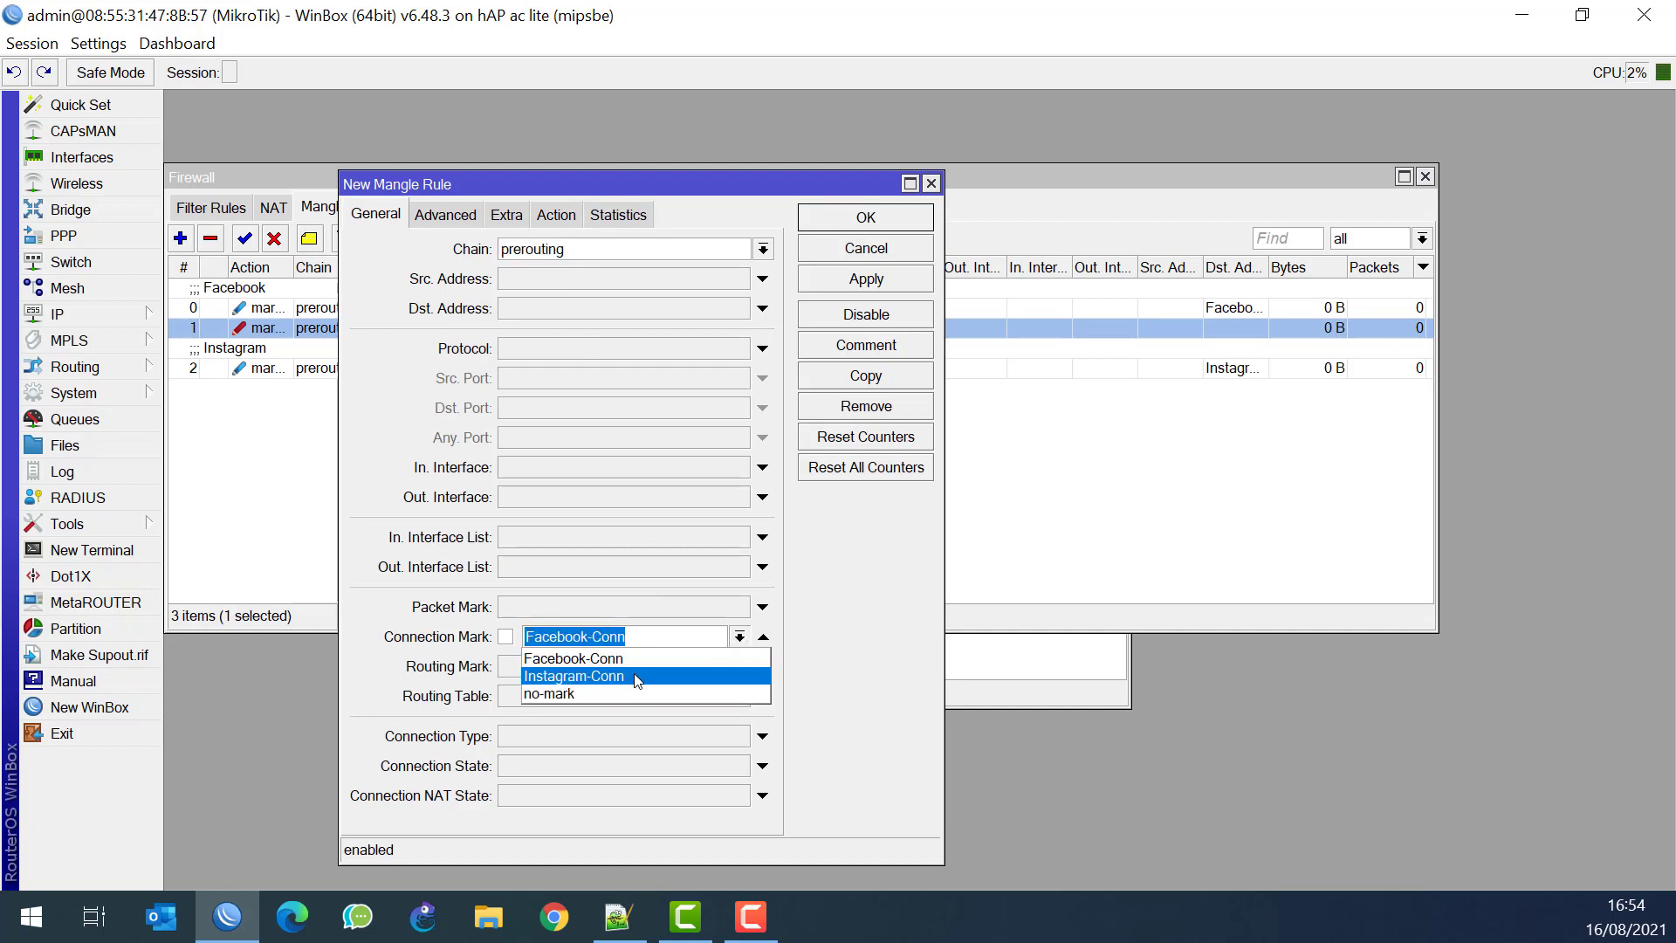
click(581, 677)
click(557, 215)
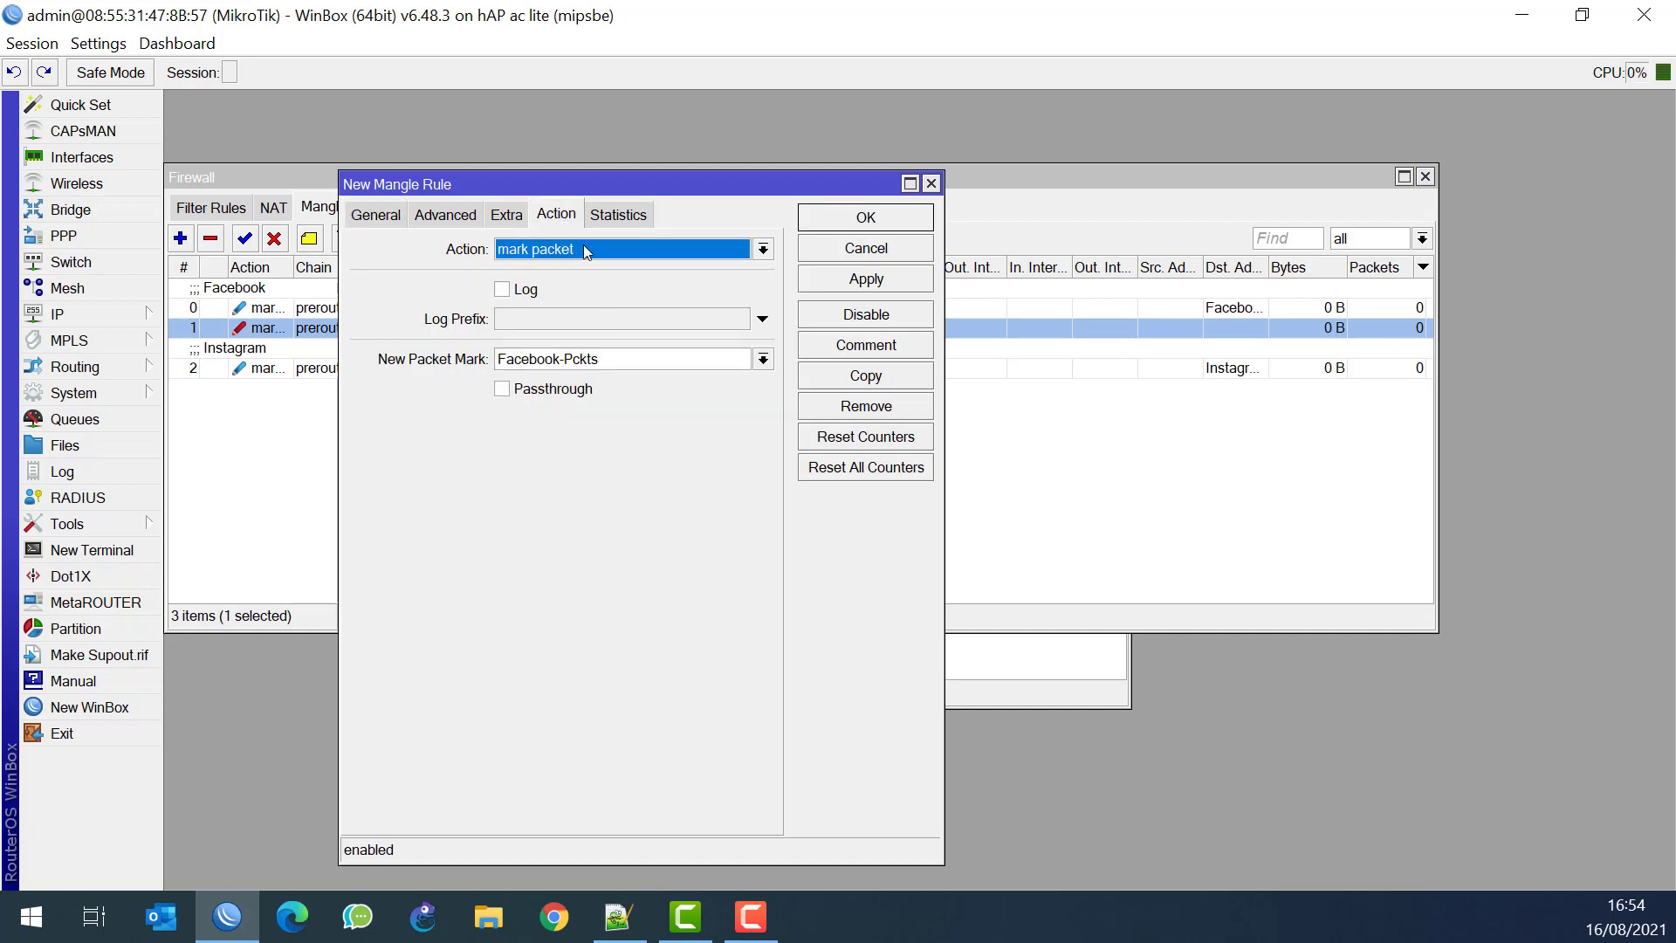
drag(559, 358, 415, 358)
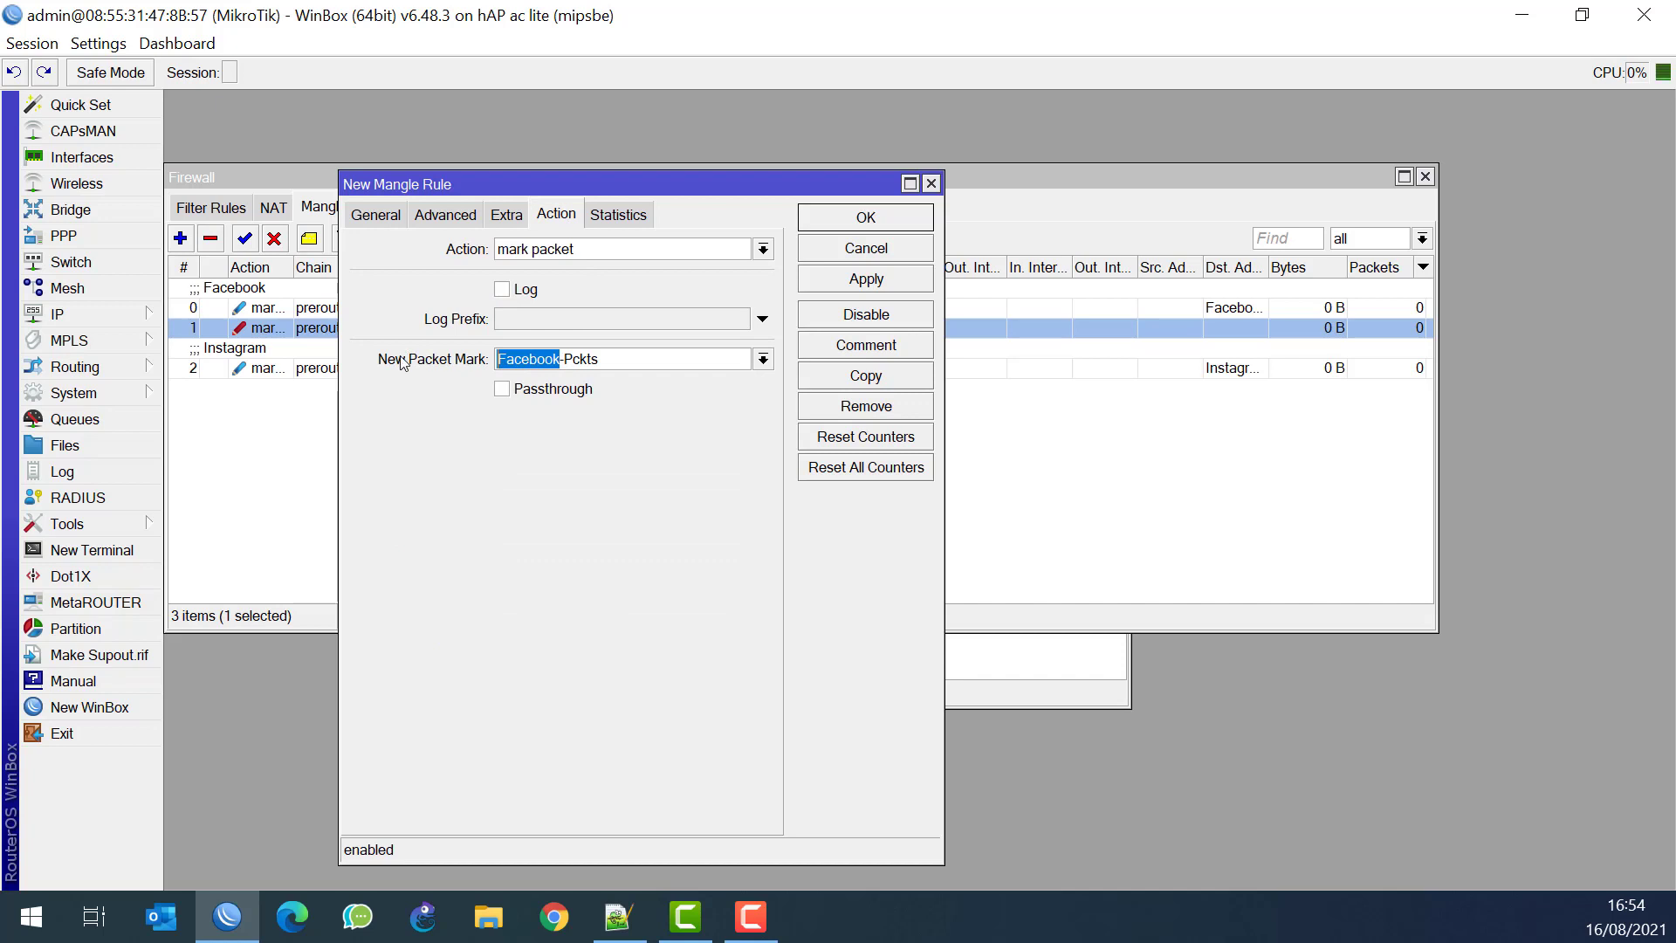
text(Instr)
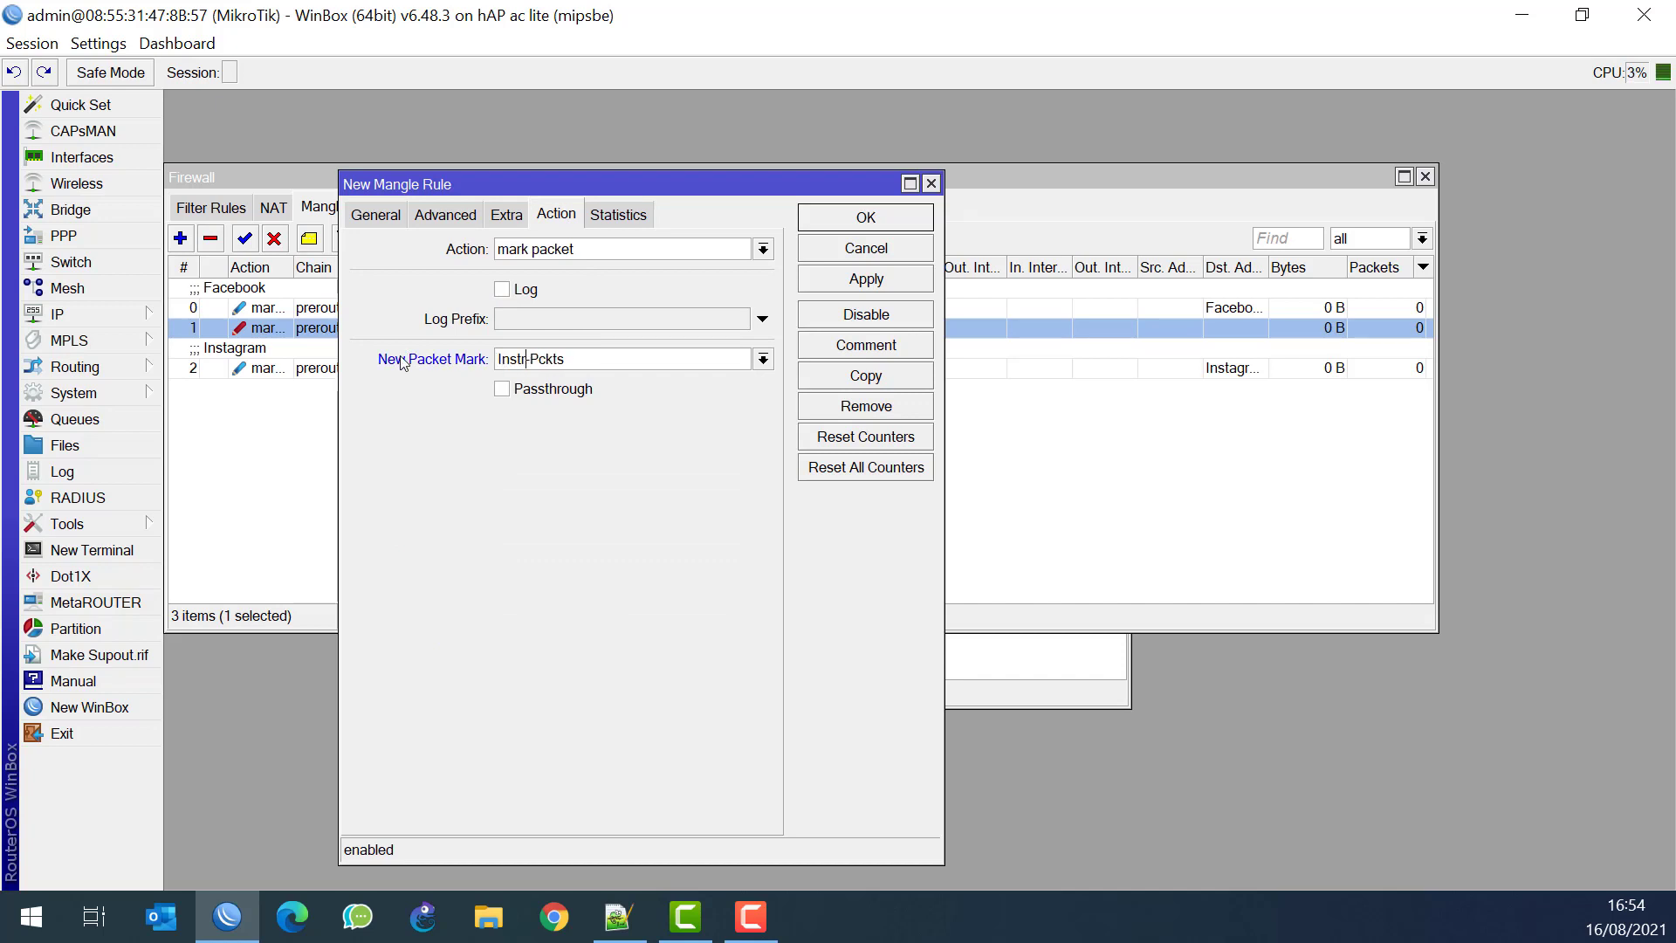
key(BackSpace)
text(agram)
click(901, 222)
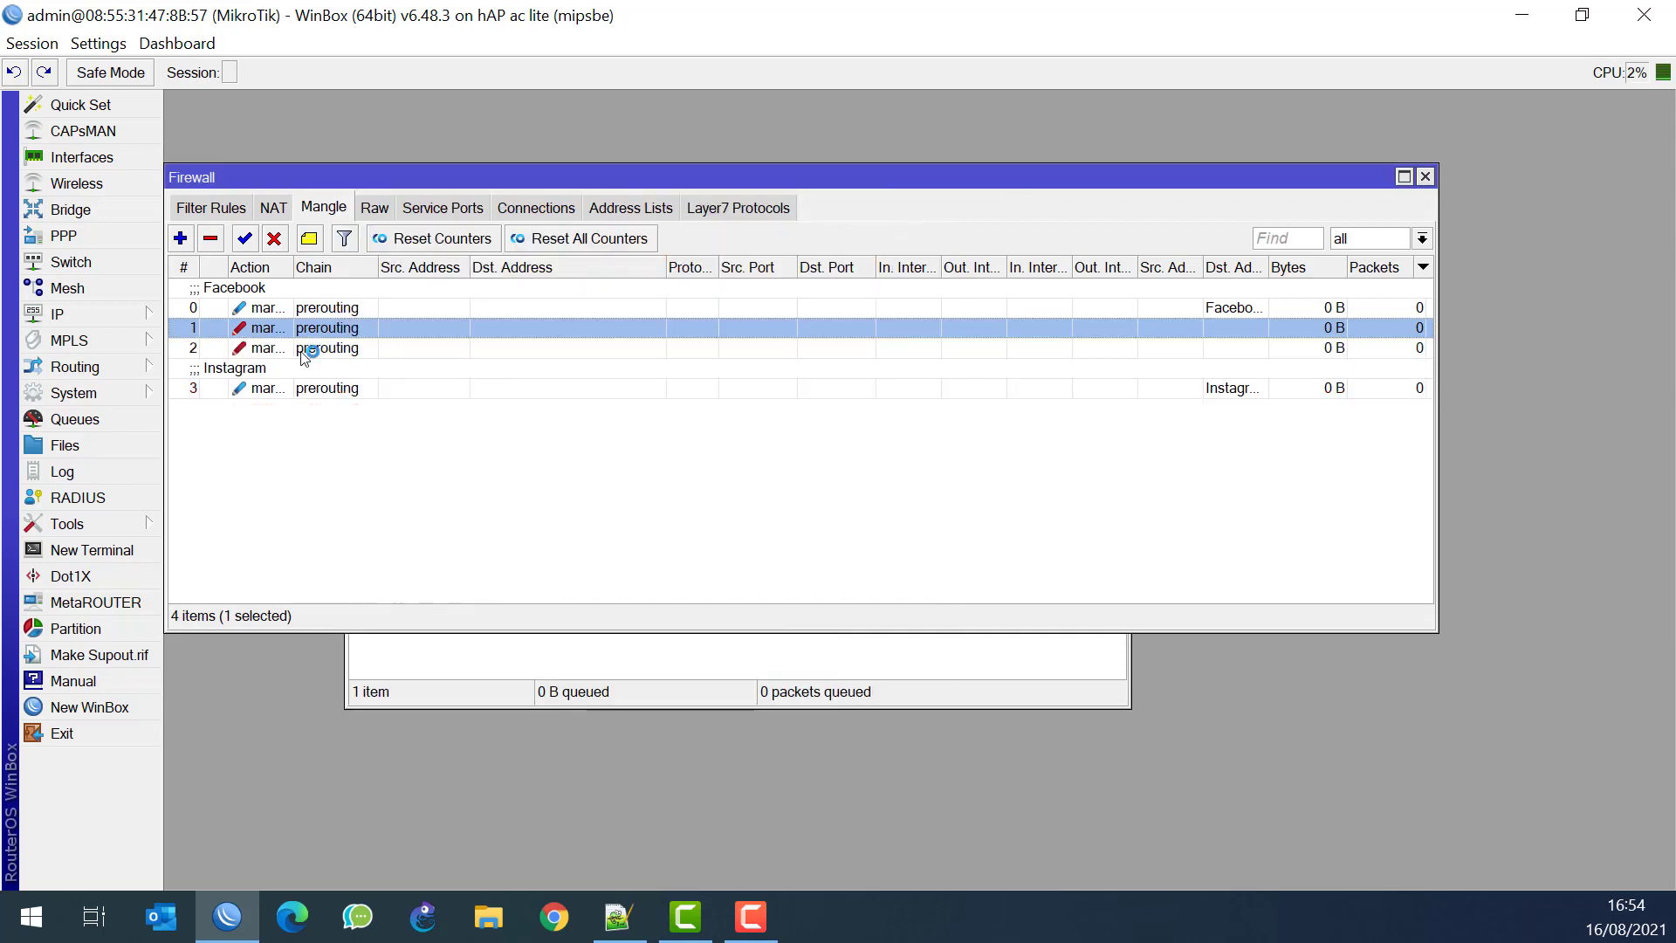
Check the Instagram mark-packet rule's action settings and move the rule directly below the Instagram mark-connection rule
double_click(301, 347)
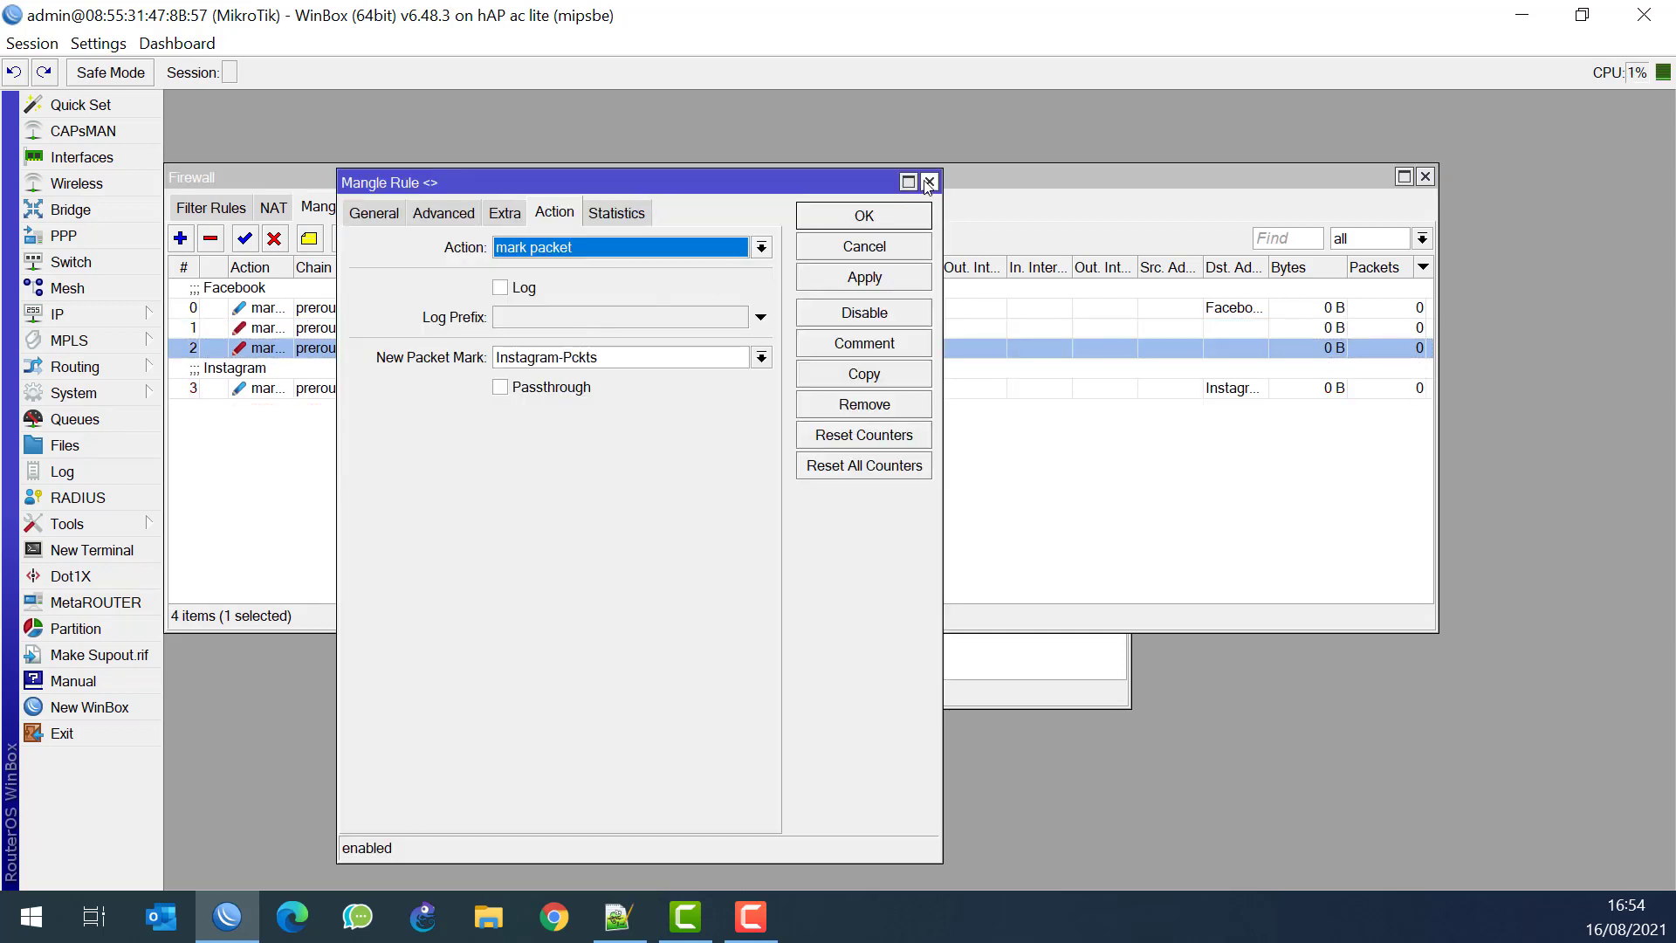
click(855, 216)
drag(239, 414, 233, 401)
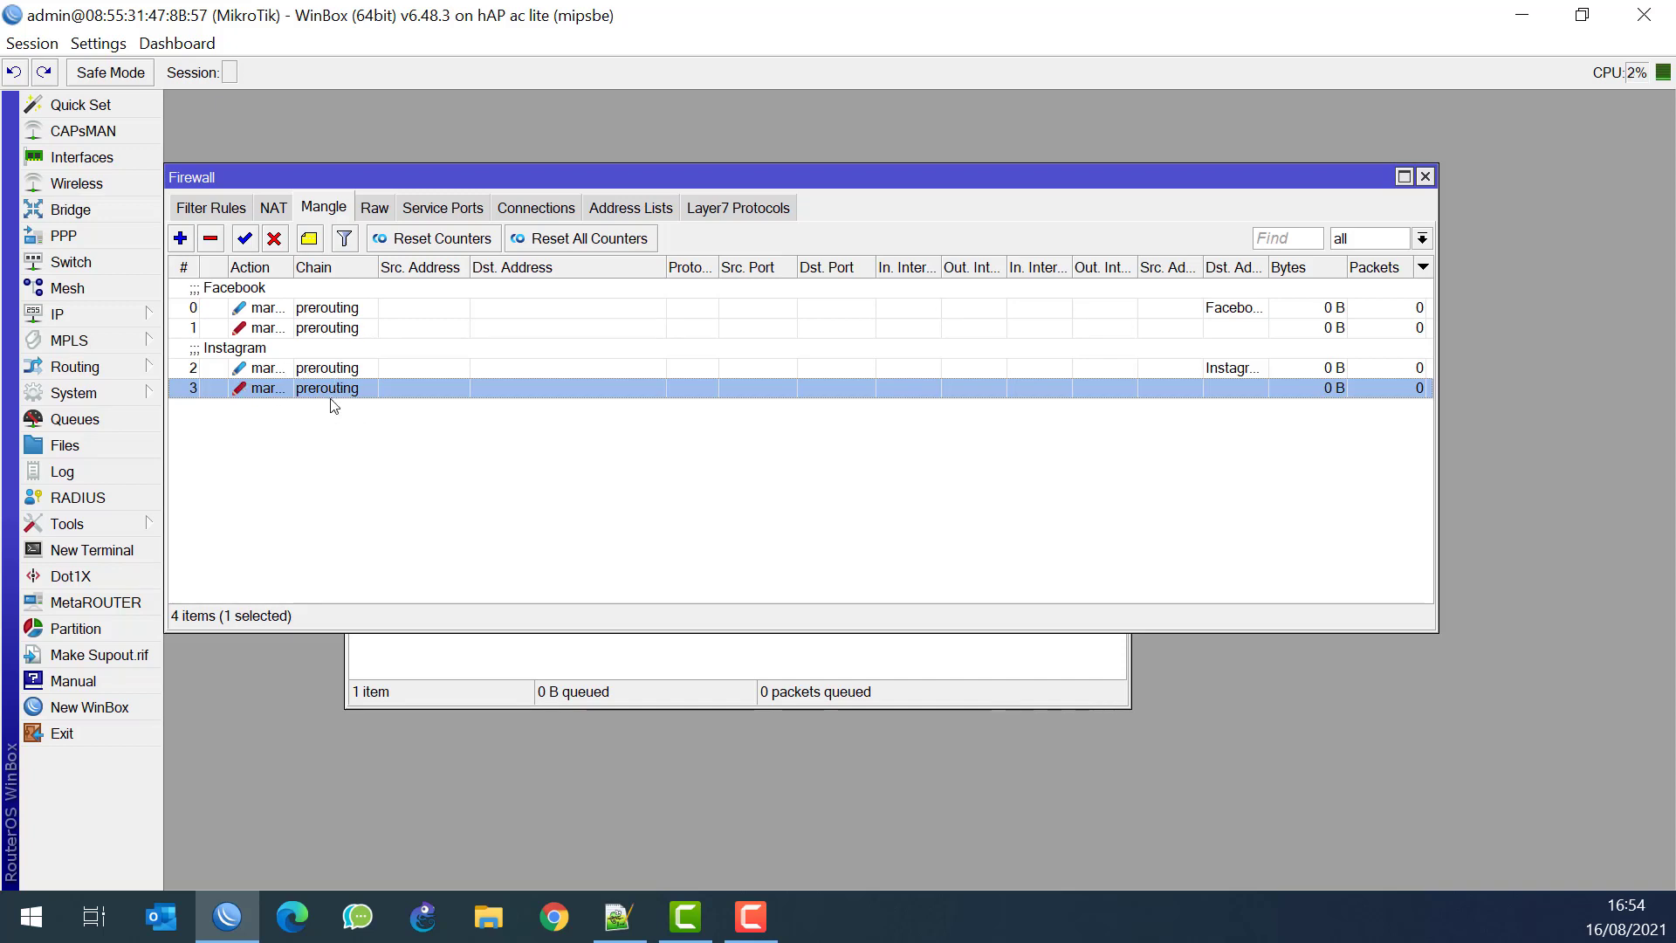
Start a new simple queue and name it queue-Instagram
click(117, 418)
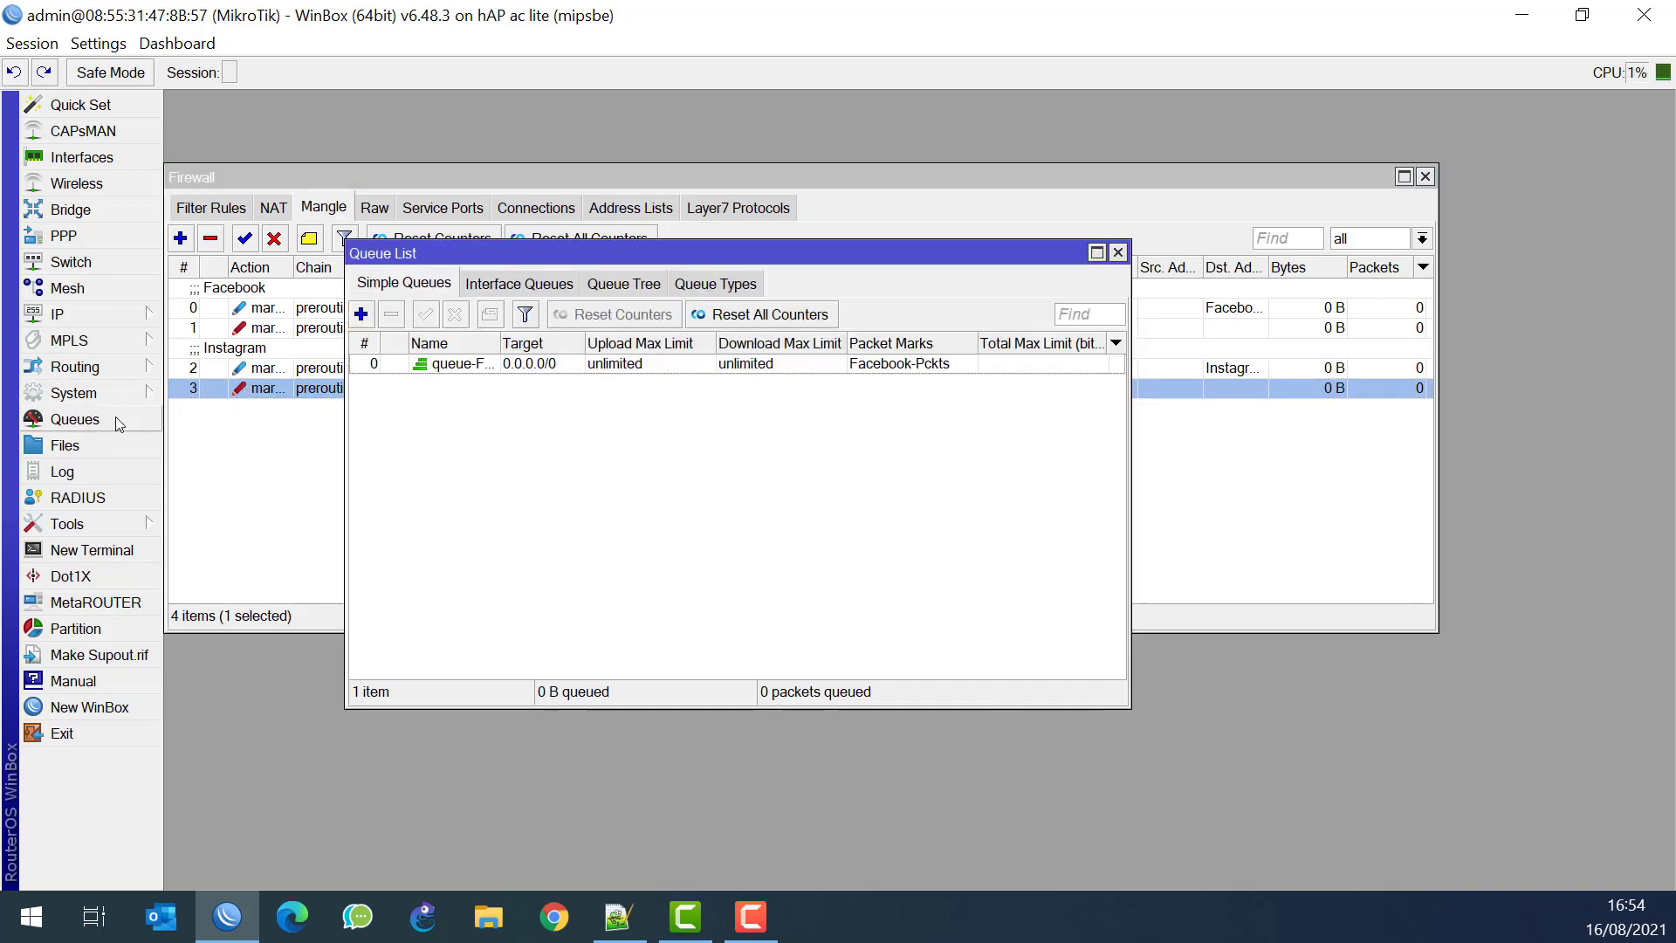
click(361, 314)
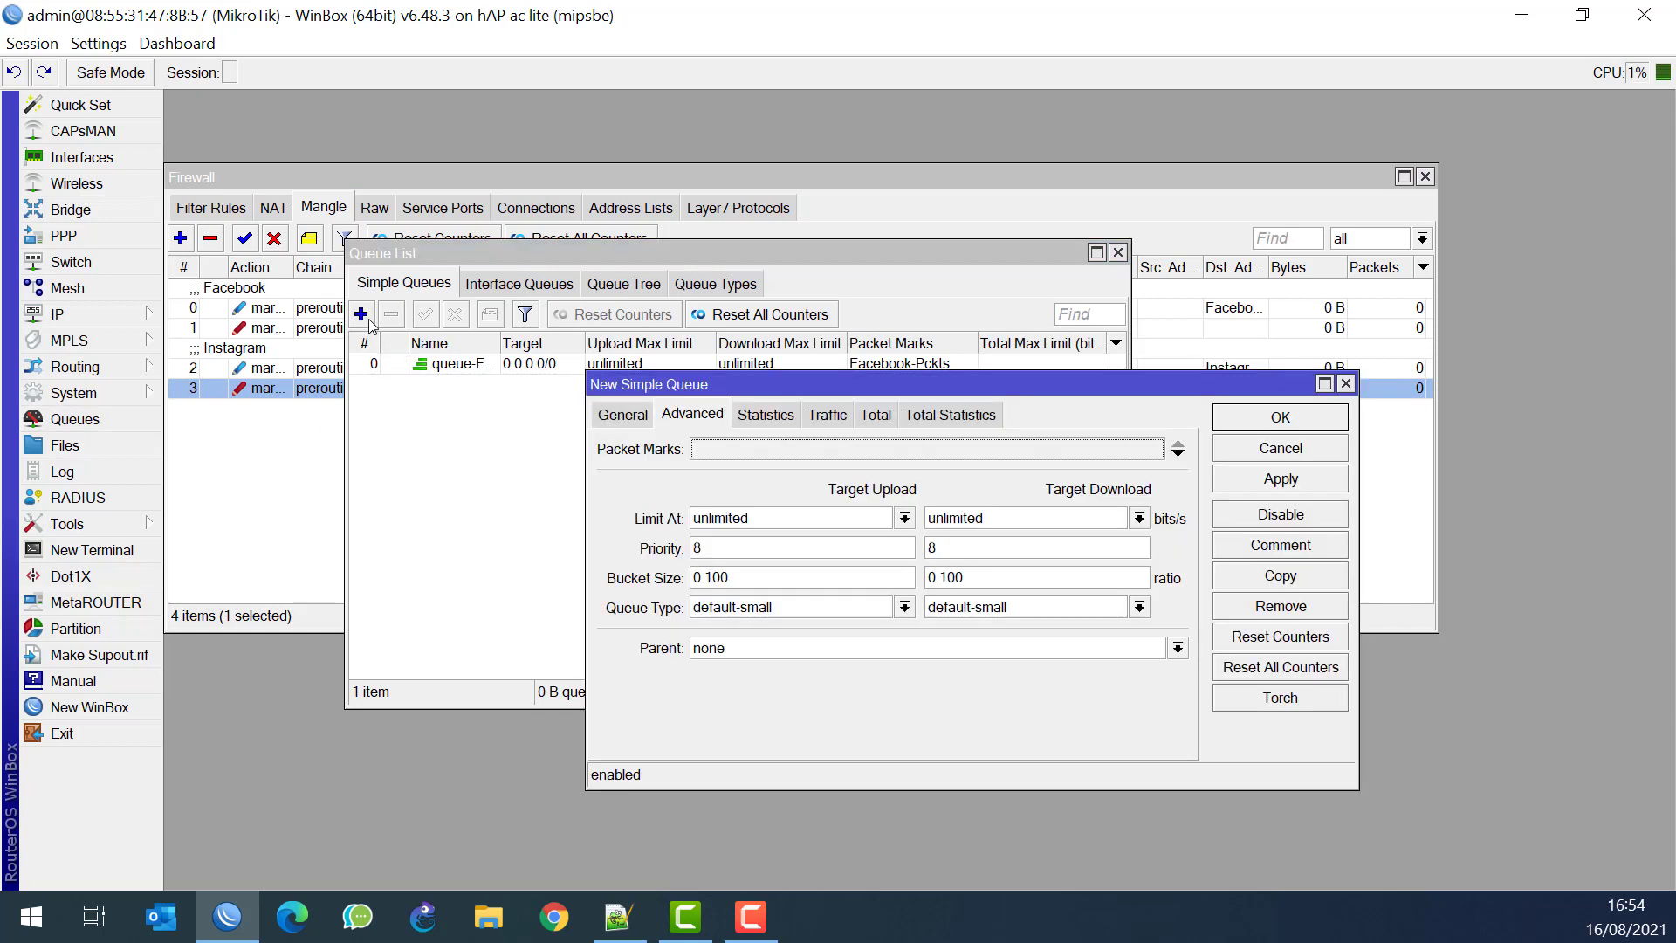
click(622, 414)
click(759, 448)
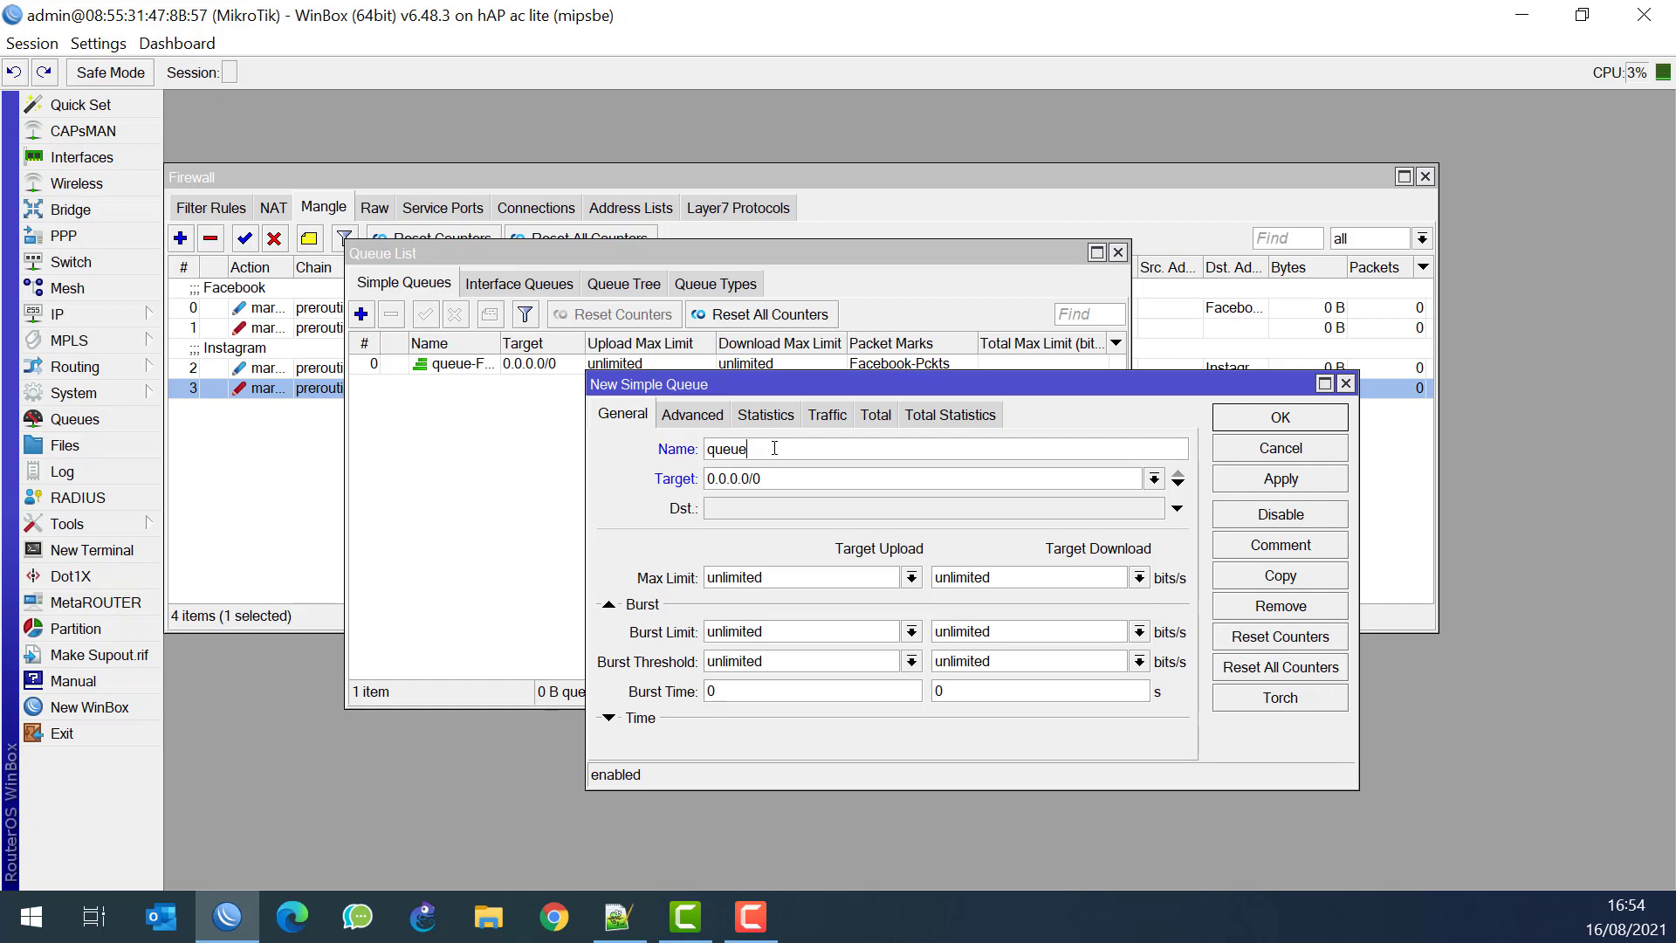
text(-inst)
text(Ins)
text(tagram)
Assign the Instagram-Pckts packet mark to the new queue, set its upload and download priority to 3, and save it
click(699, 417)
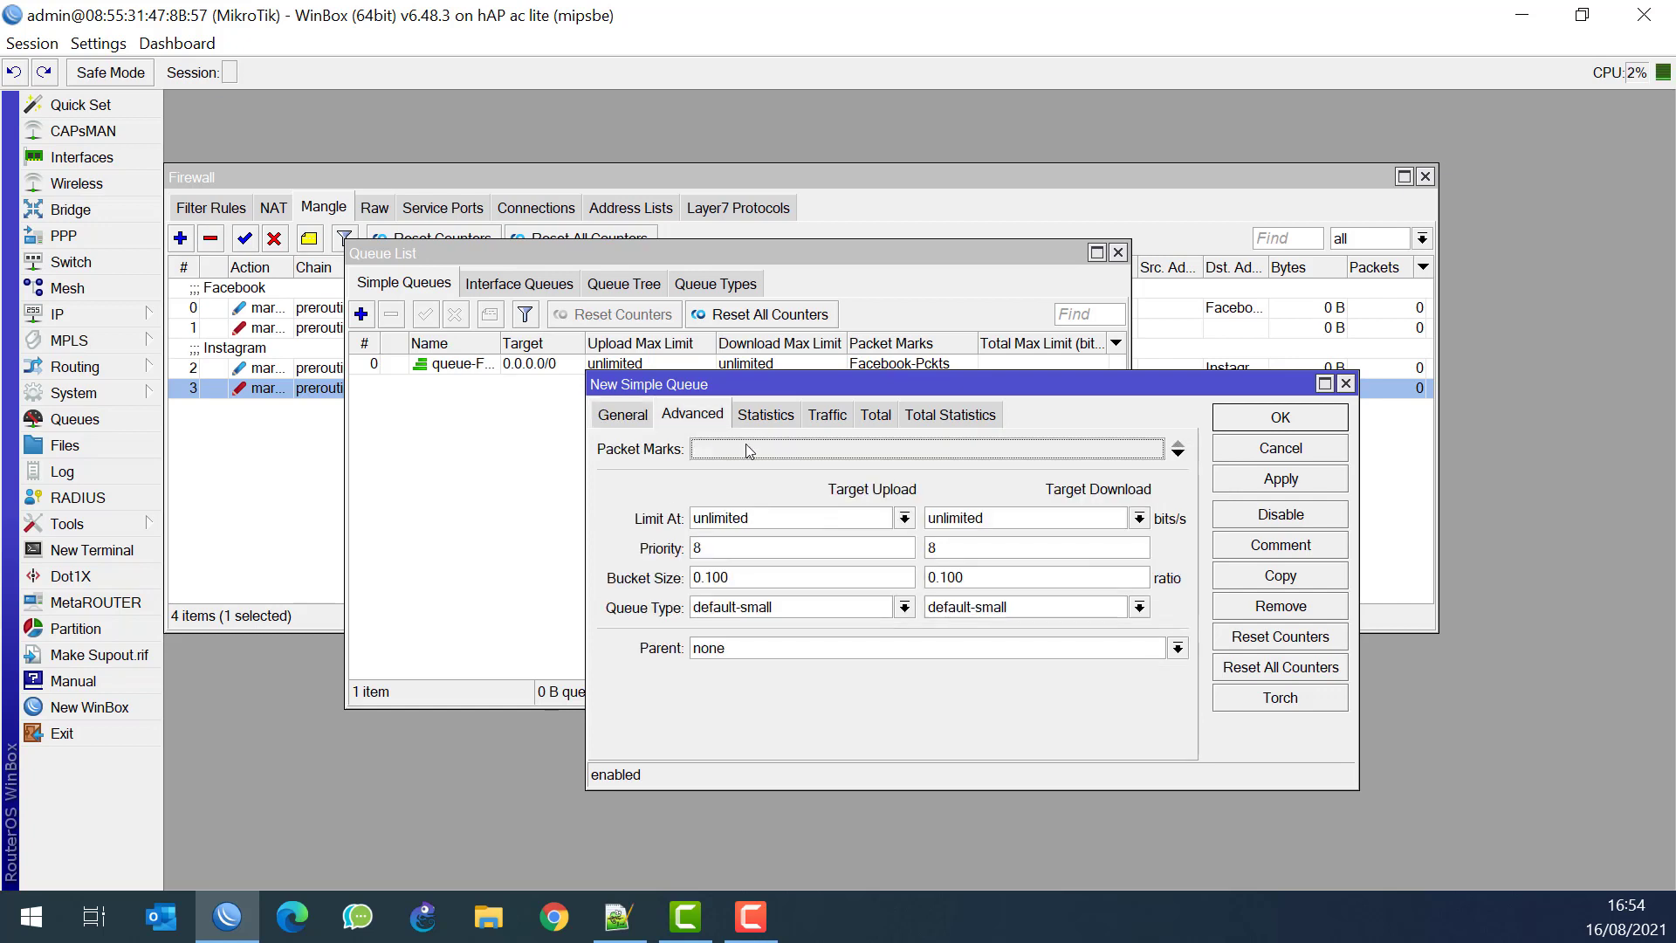
click(1154, 449)
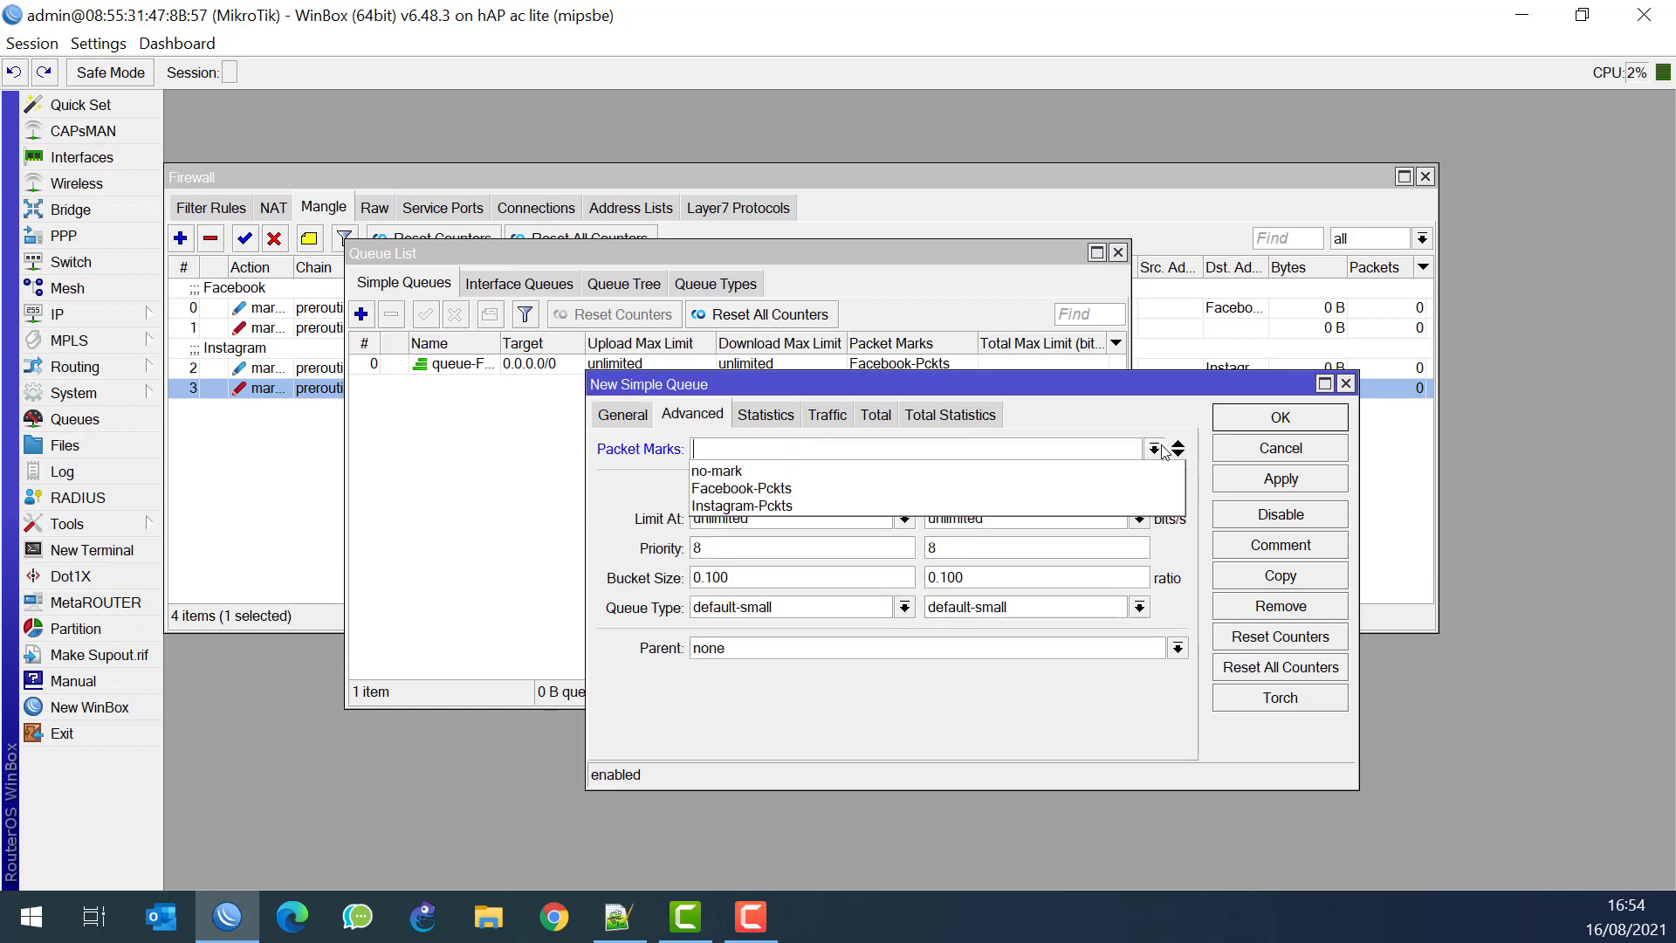
click(805, 507)
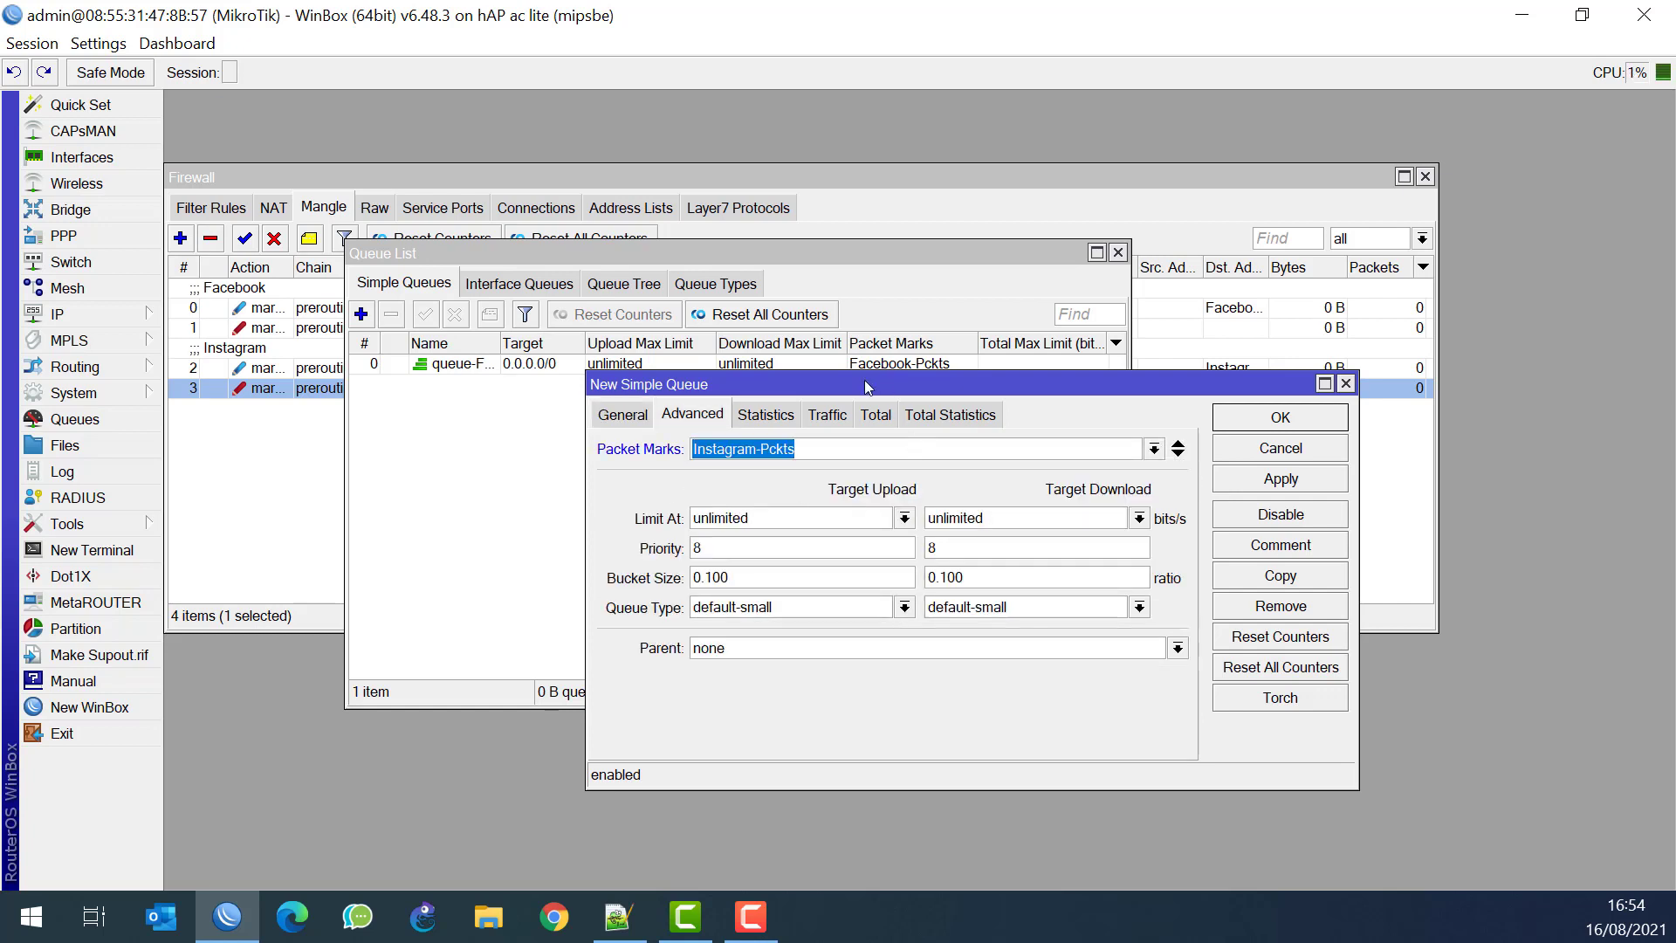
double_click(738, 543)
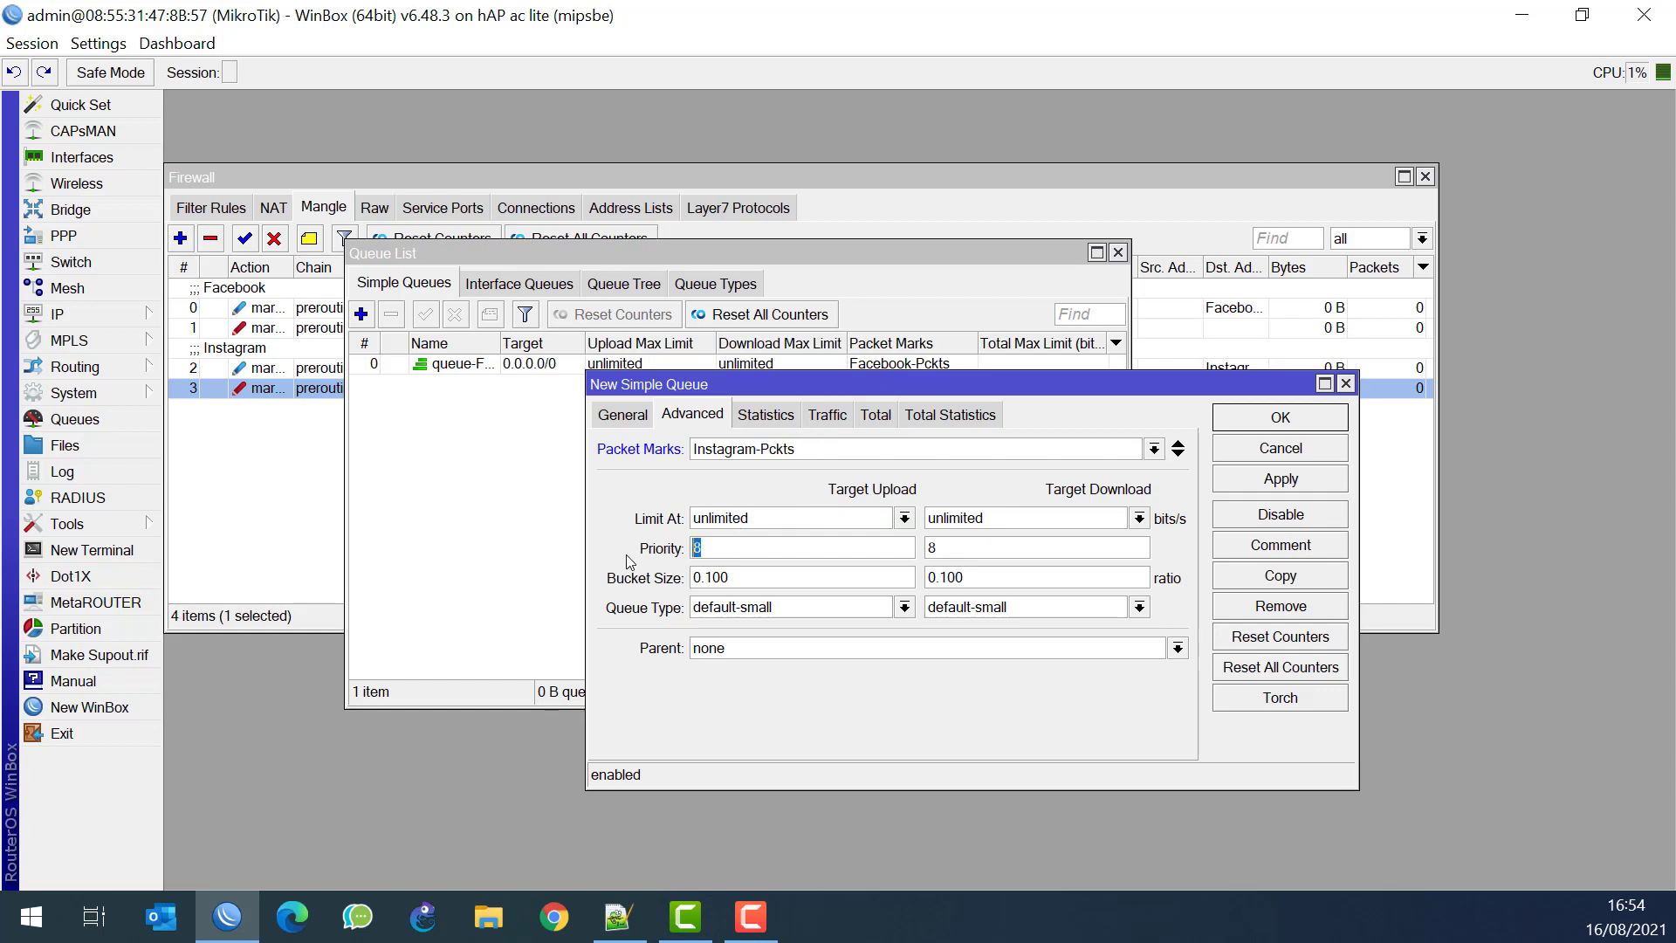
text(3)
double_click(989, 547)
text(3)
click(1257, 418)
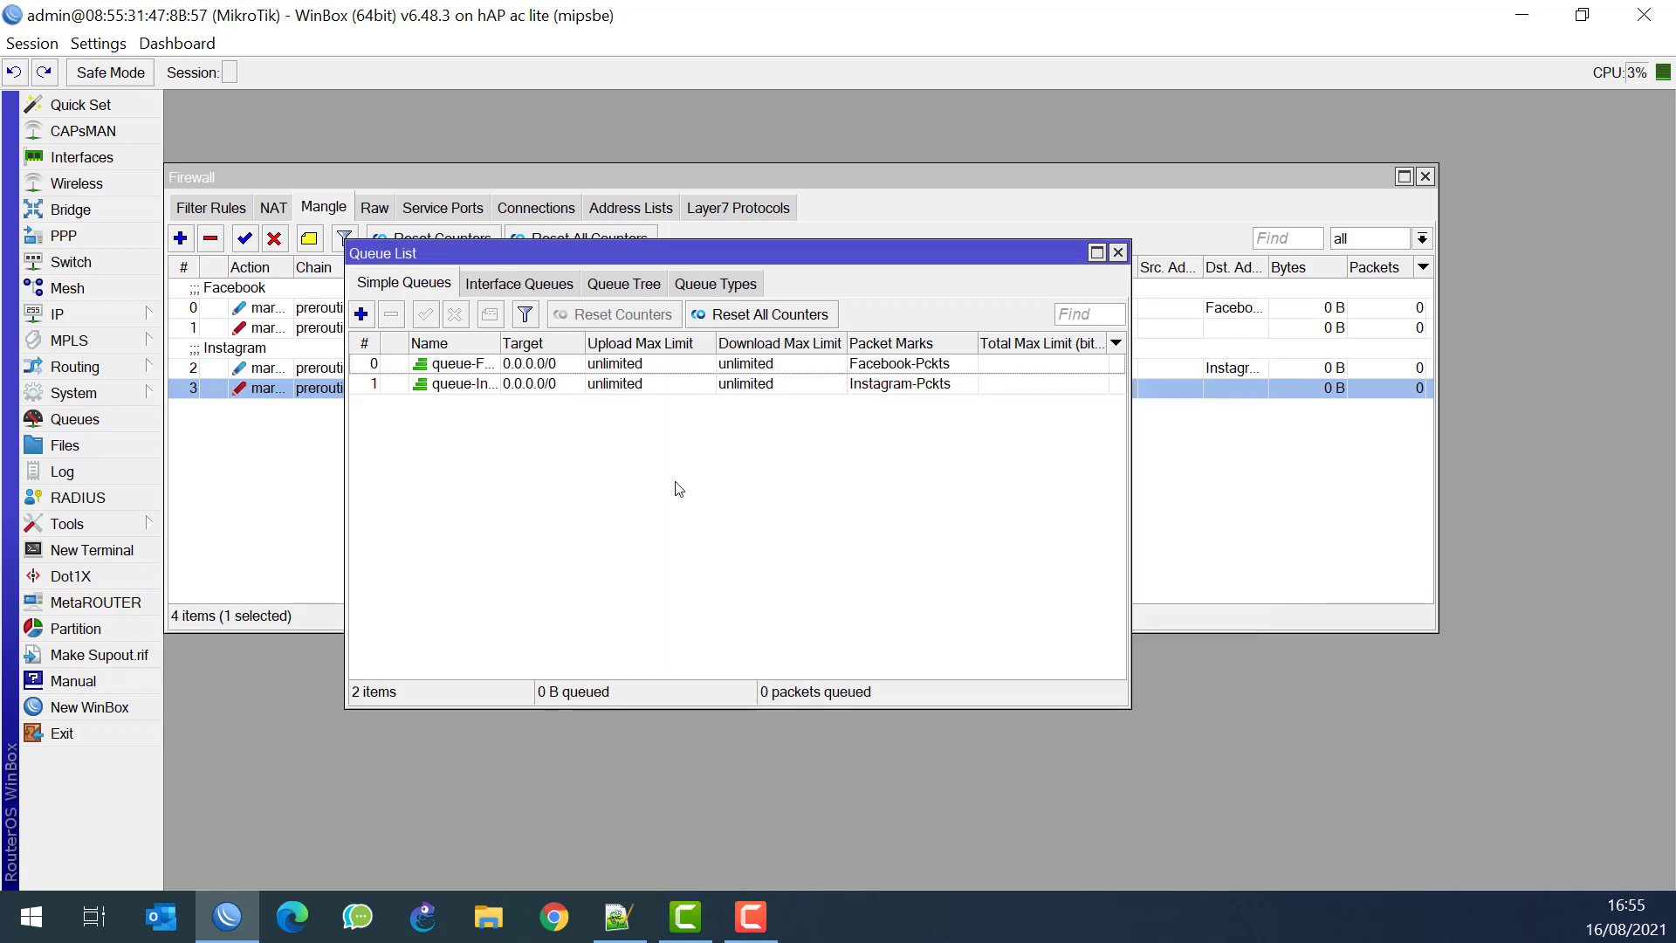
Add the comment Facebook to the queue-Facebook simple queue and save it
double_click(472, 367)
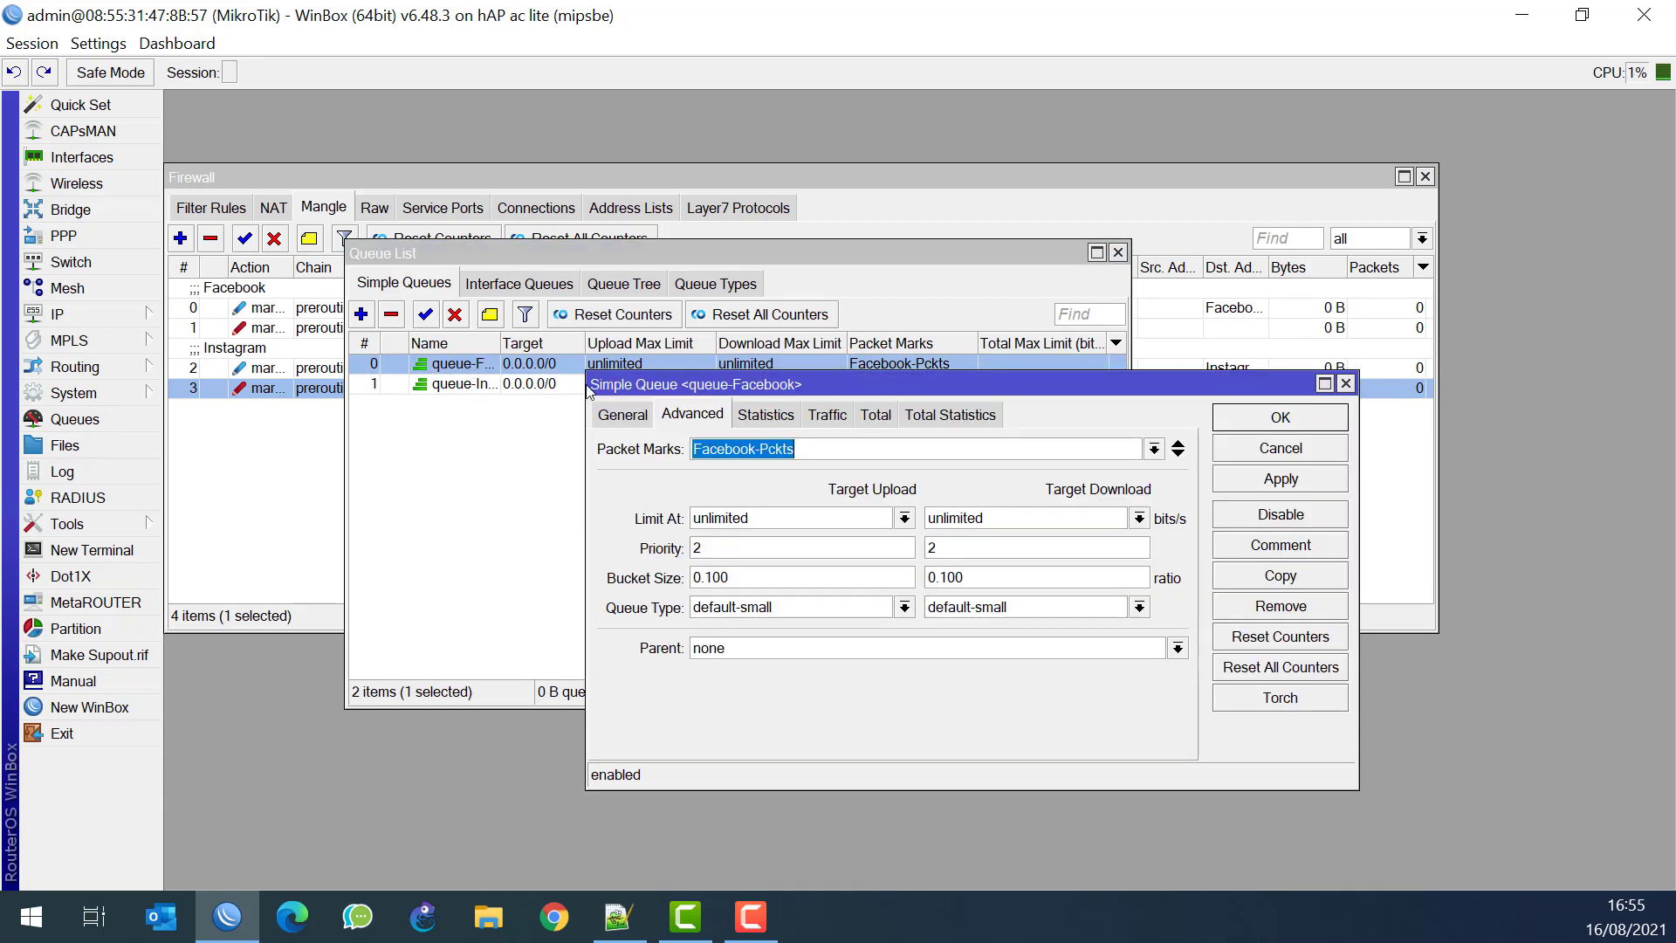
click(1281, 550)
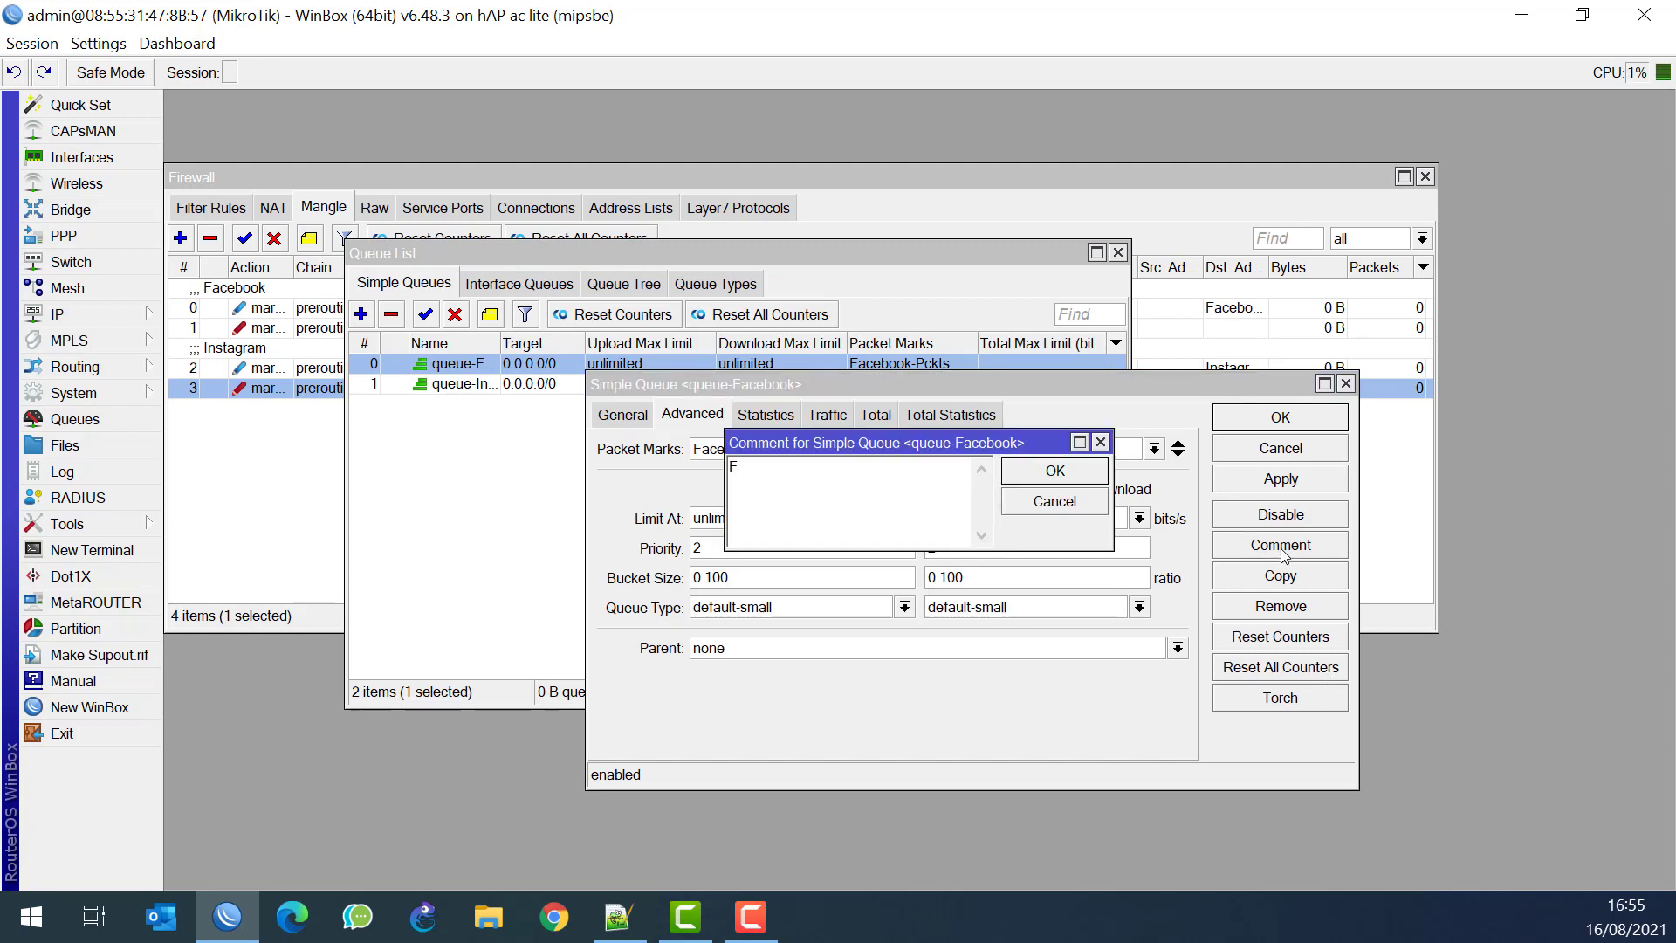
text(Facebook)
key(Return)
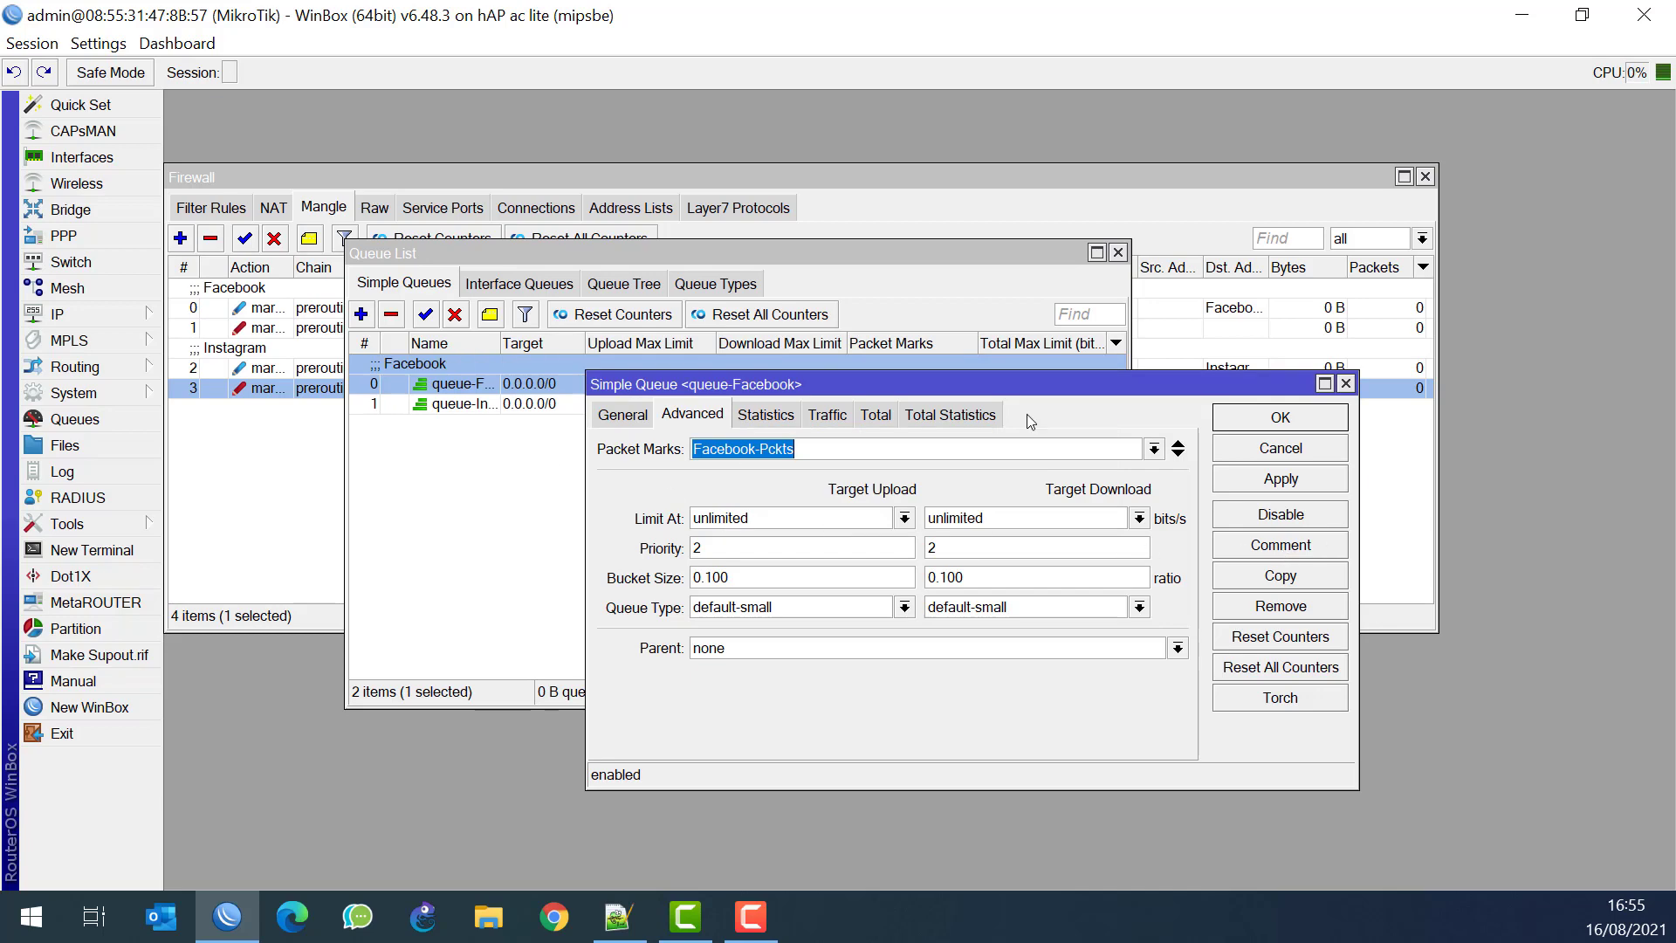
click(1276, 415)
Add the comment Instagram to the queue-Instagram simple queue and save it
double_click(541, 404)
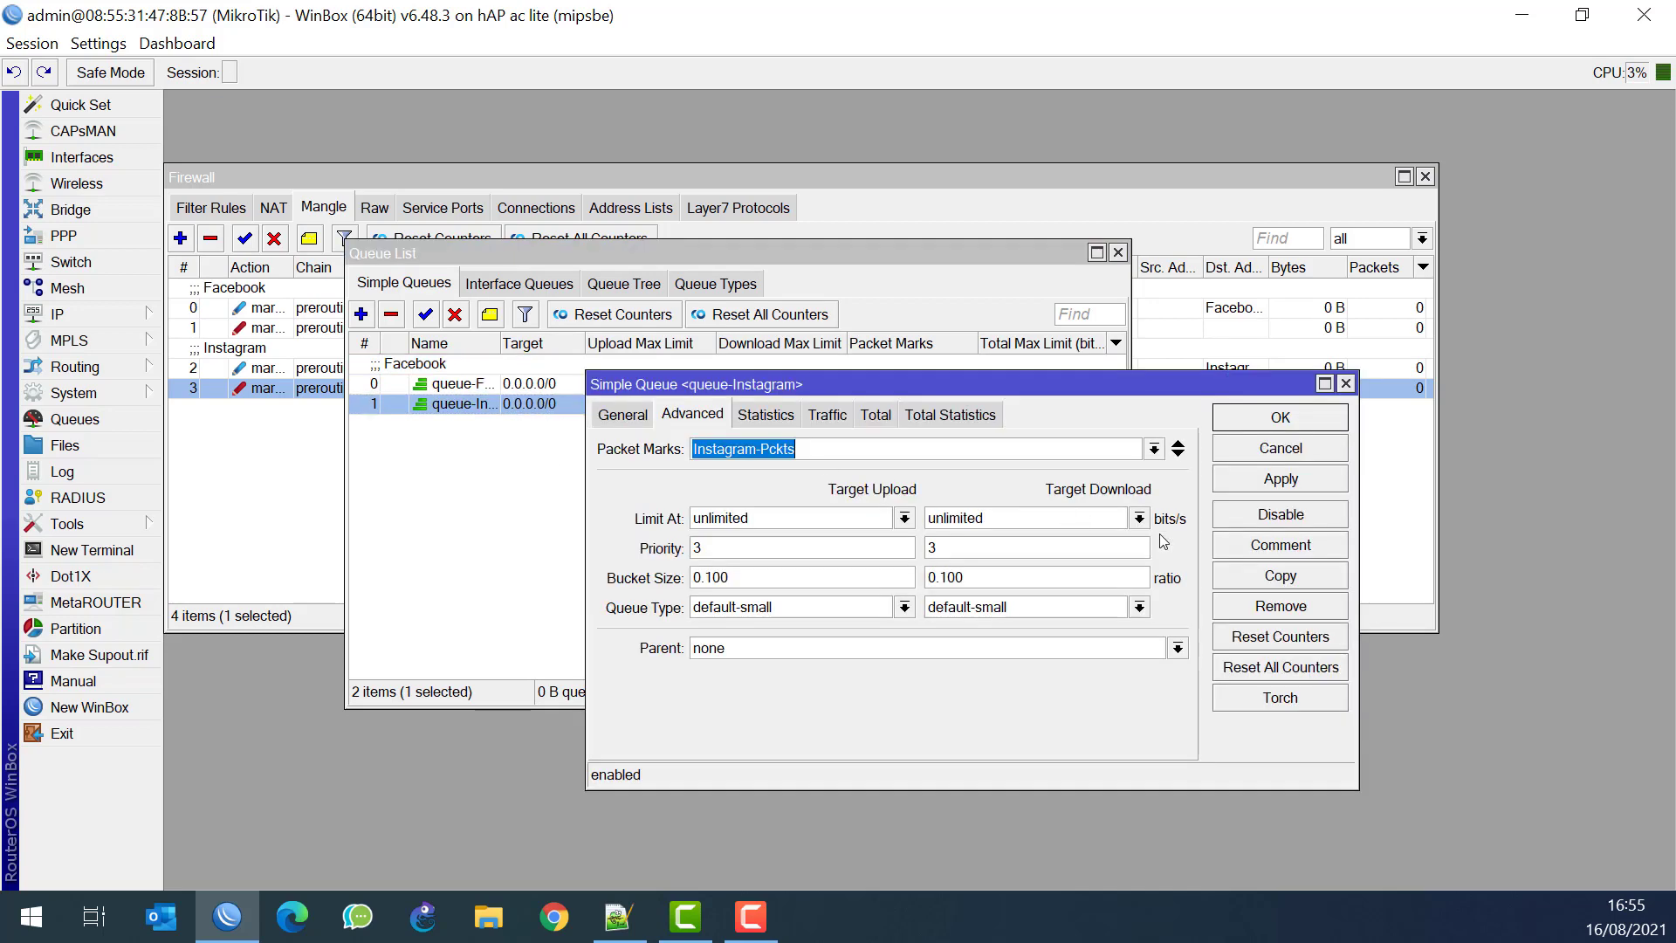
click(1267, 545)
text(Insta)
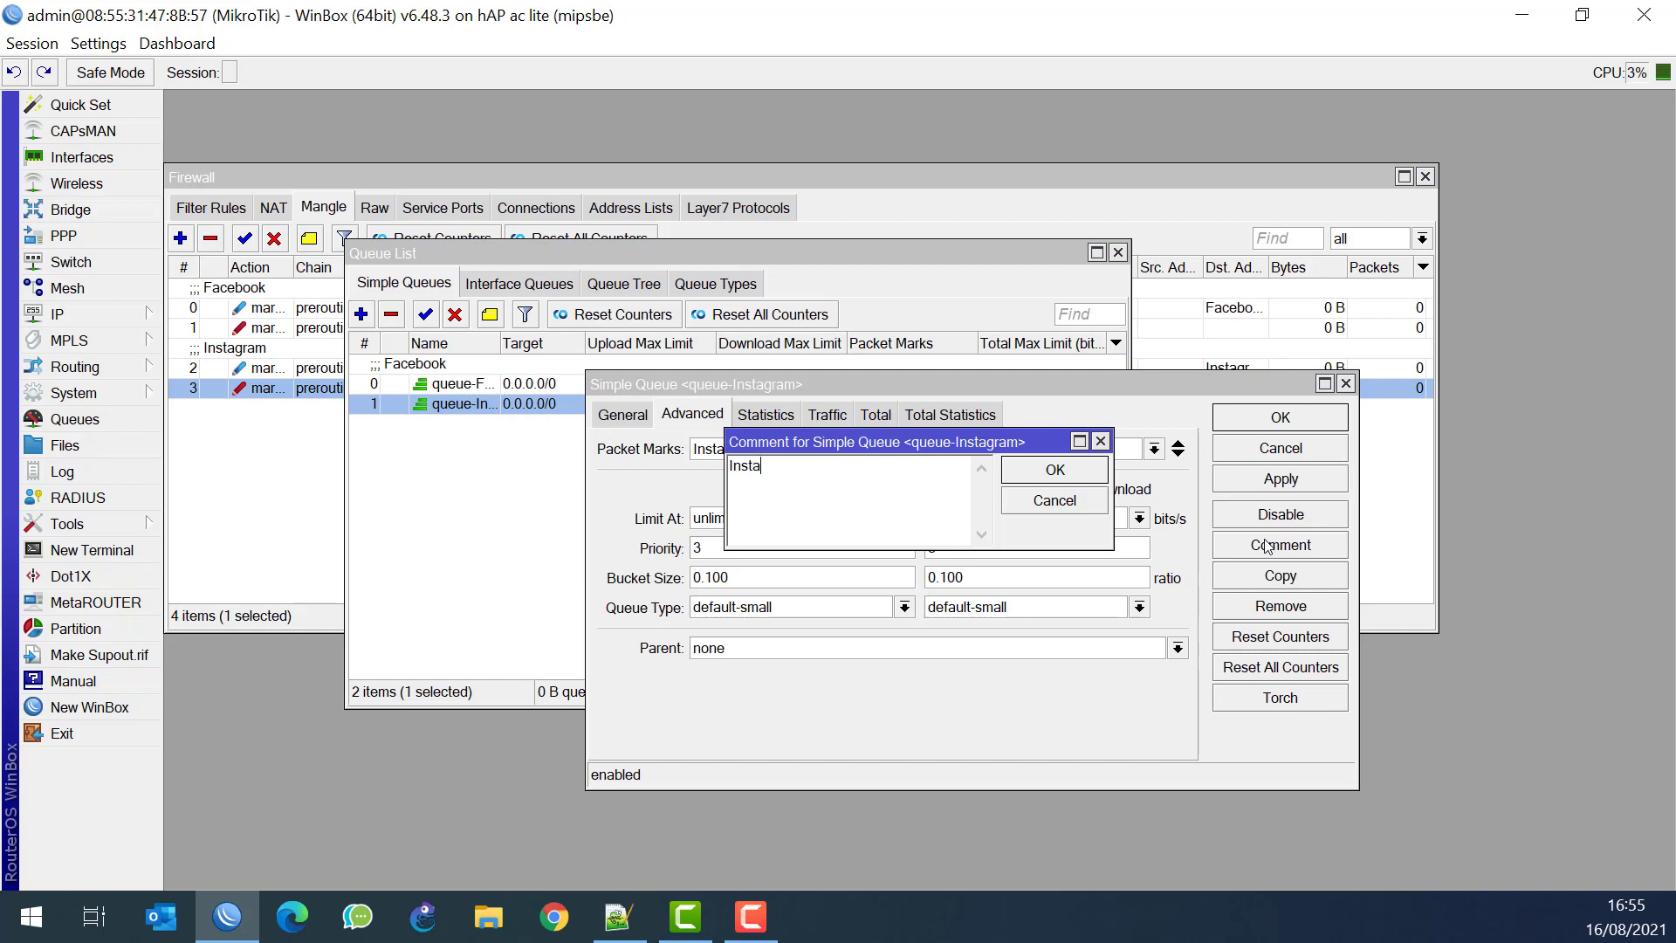
text(gram)
key(Return)
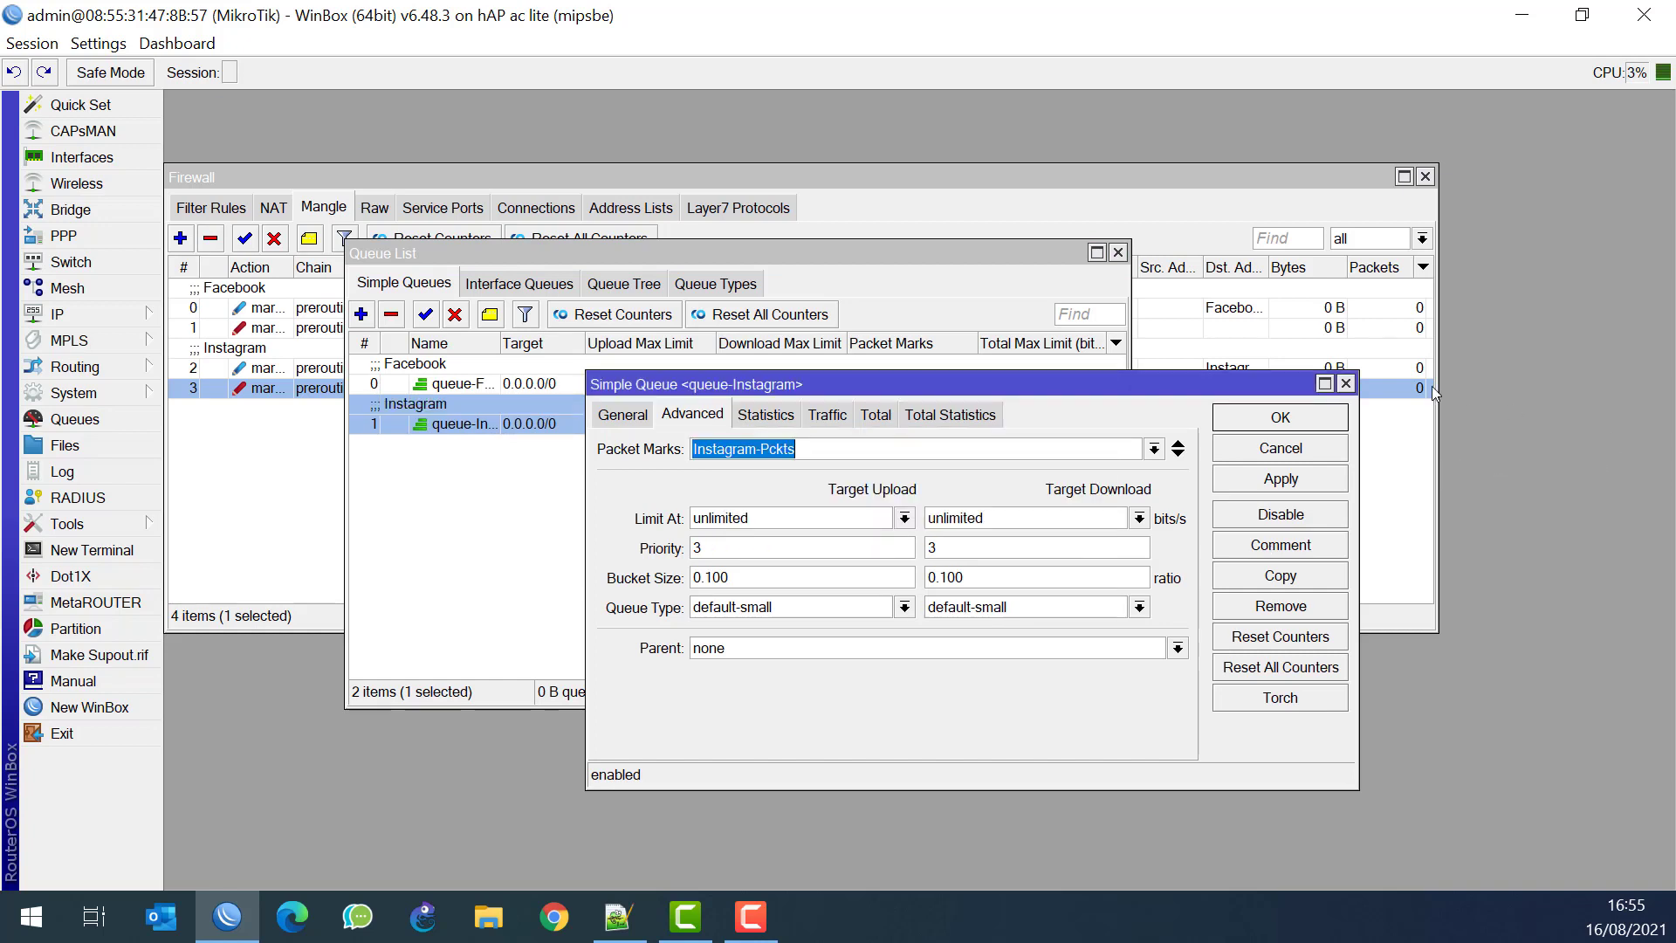
click(1325, 417)
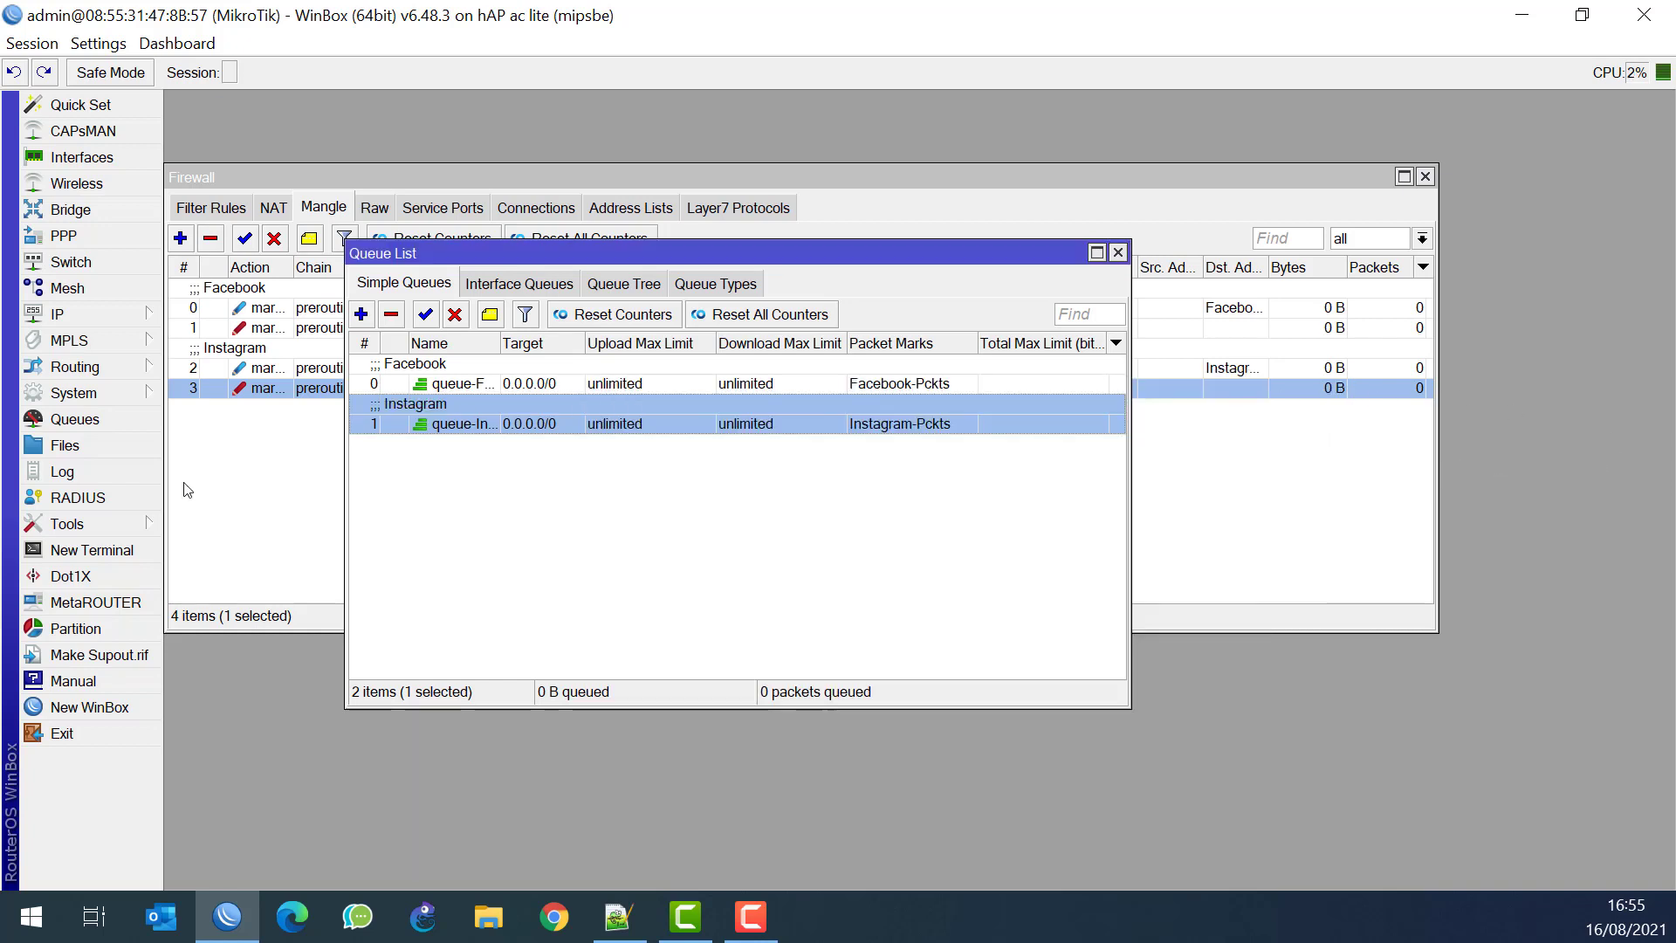
Start a new mangle rule in the prerouting chain with Whatsapp as its destination address list
click(248, 485)
click(179, 237)
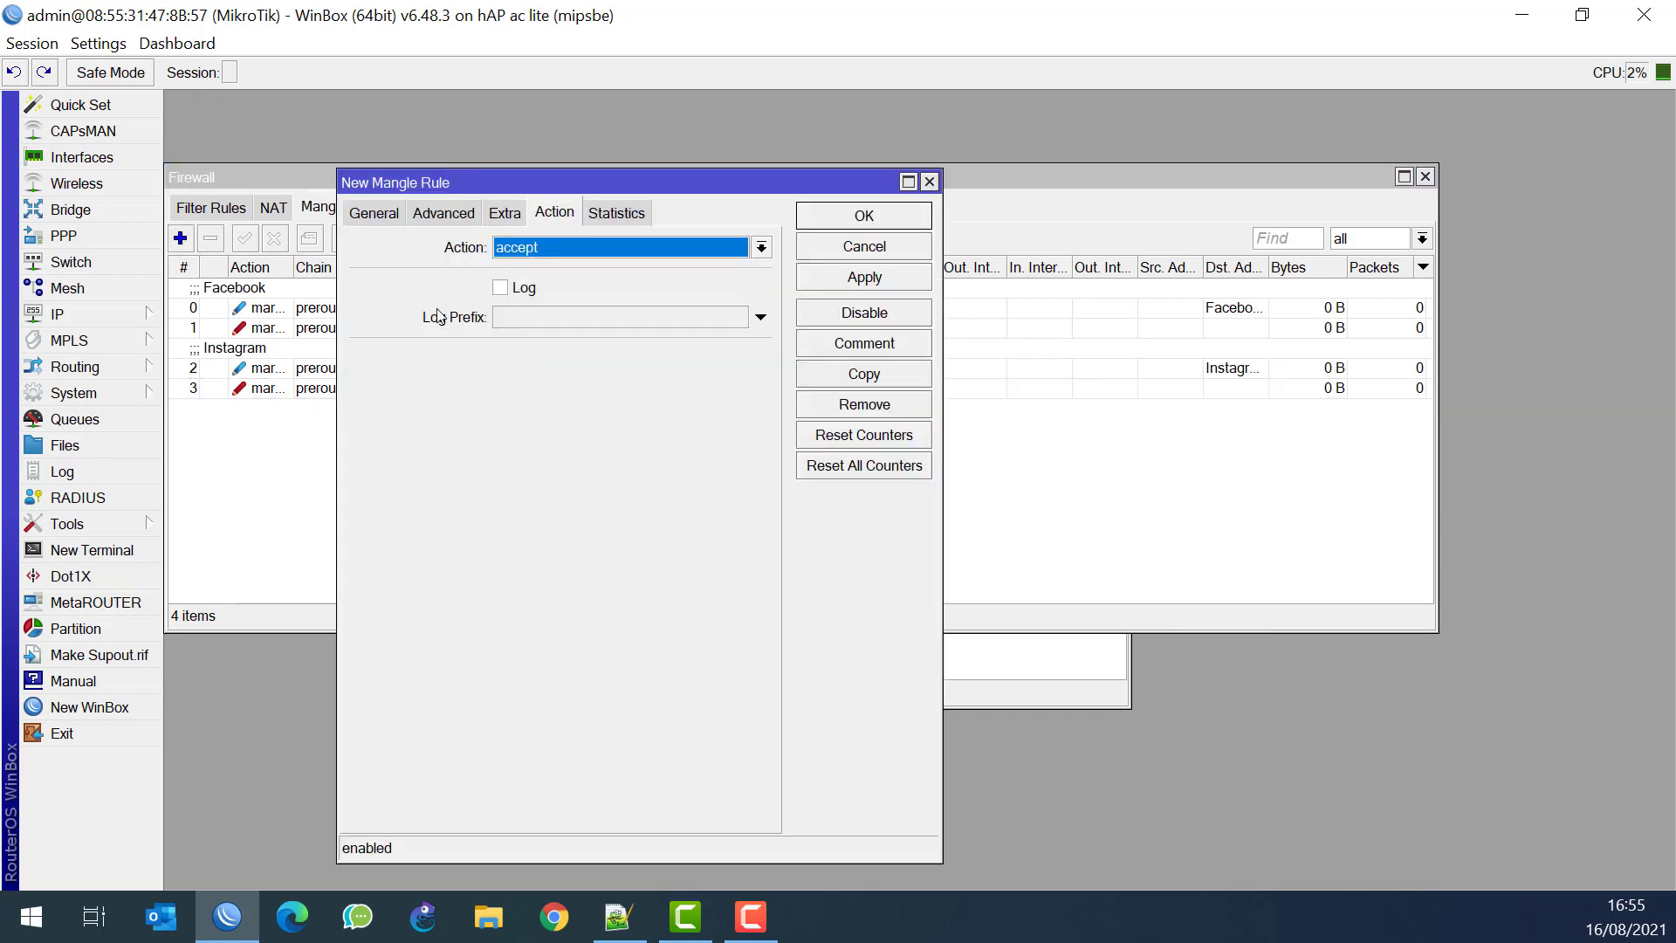
click(375, 213)
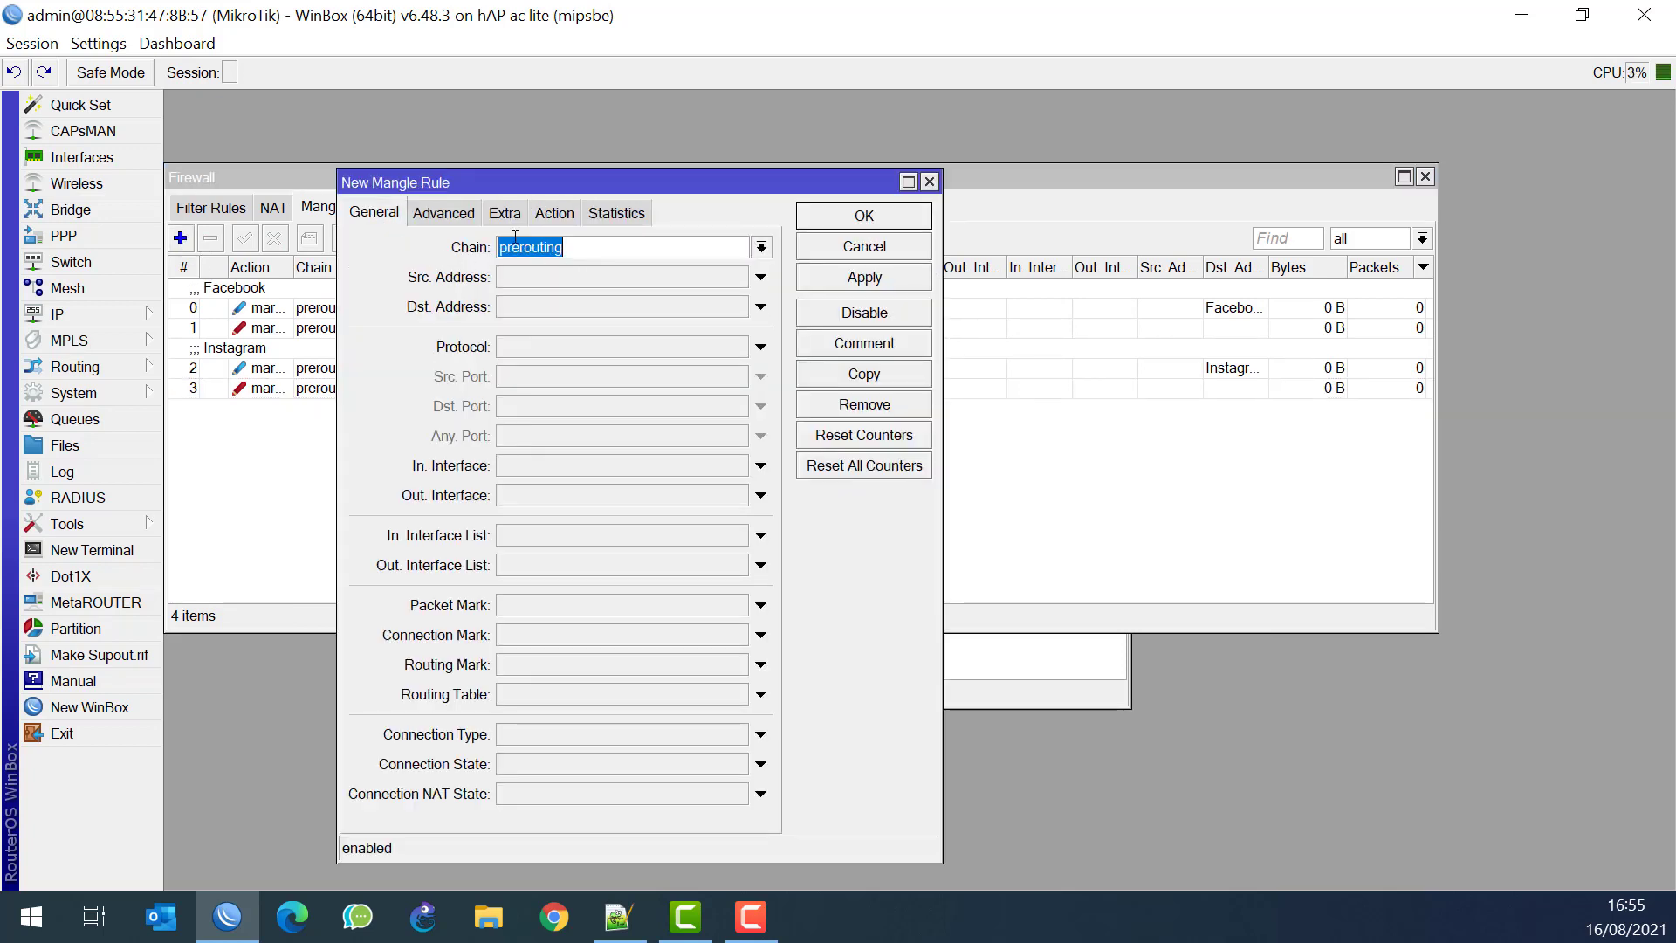
click(454, 216)
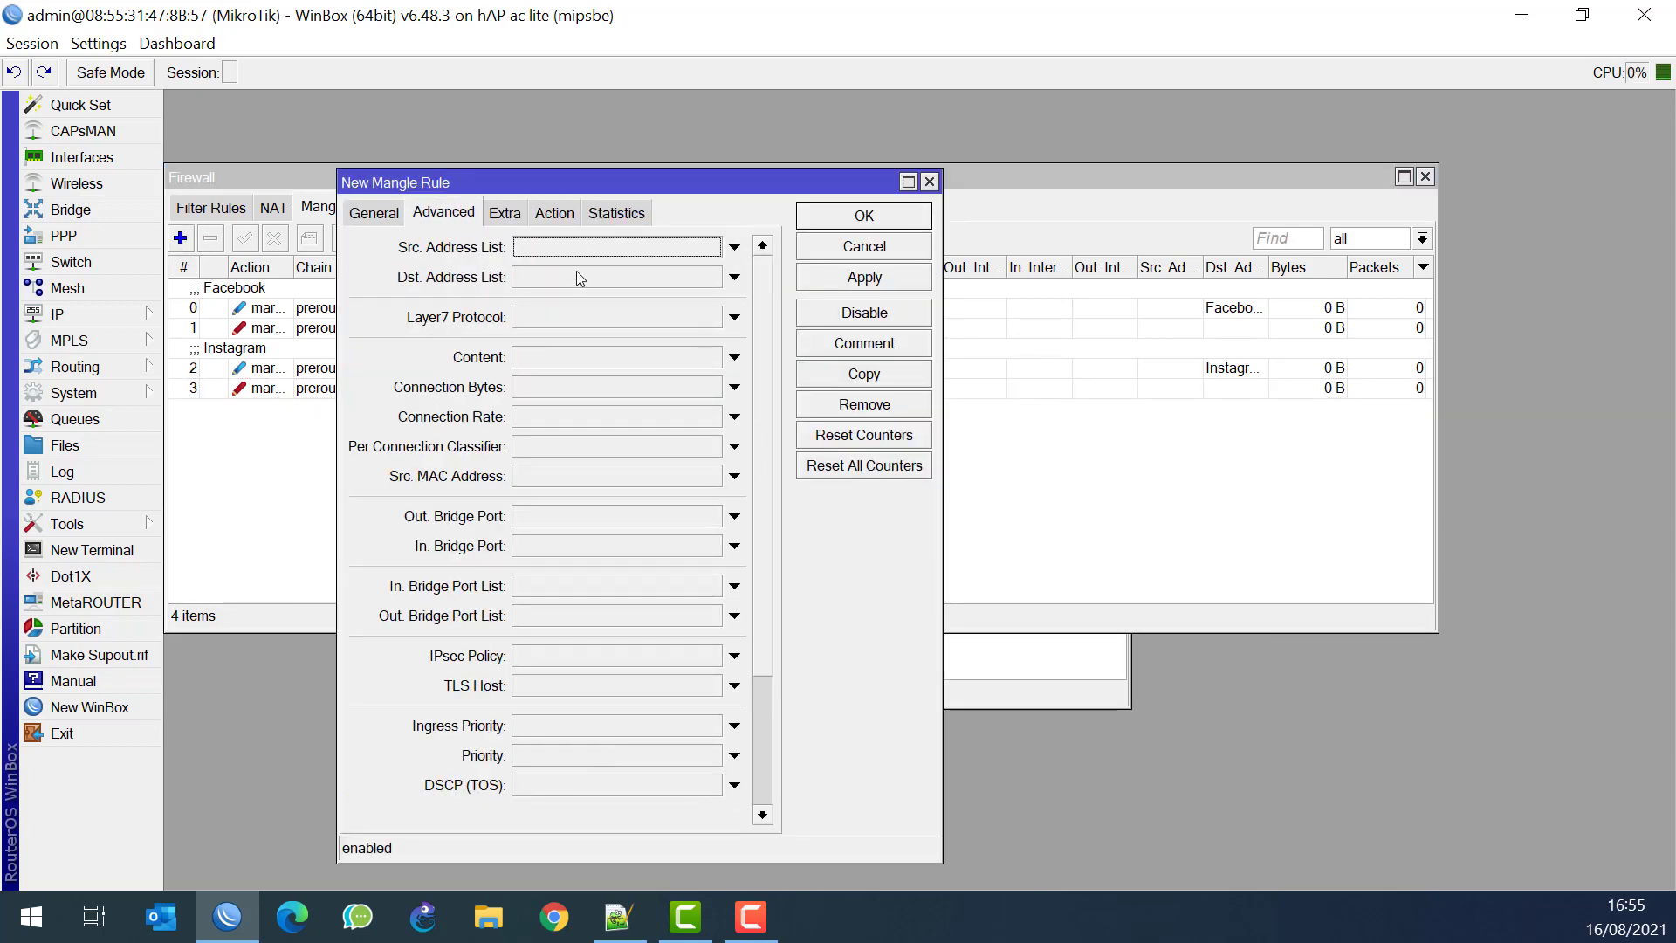
click(611, 277)
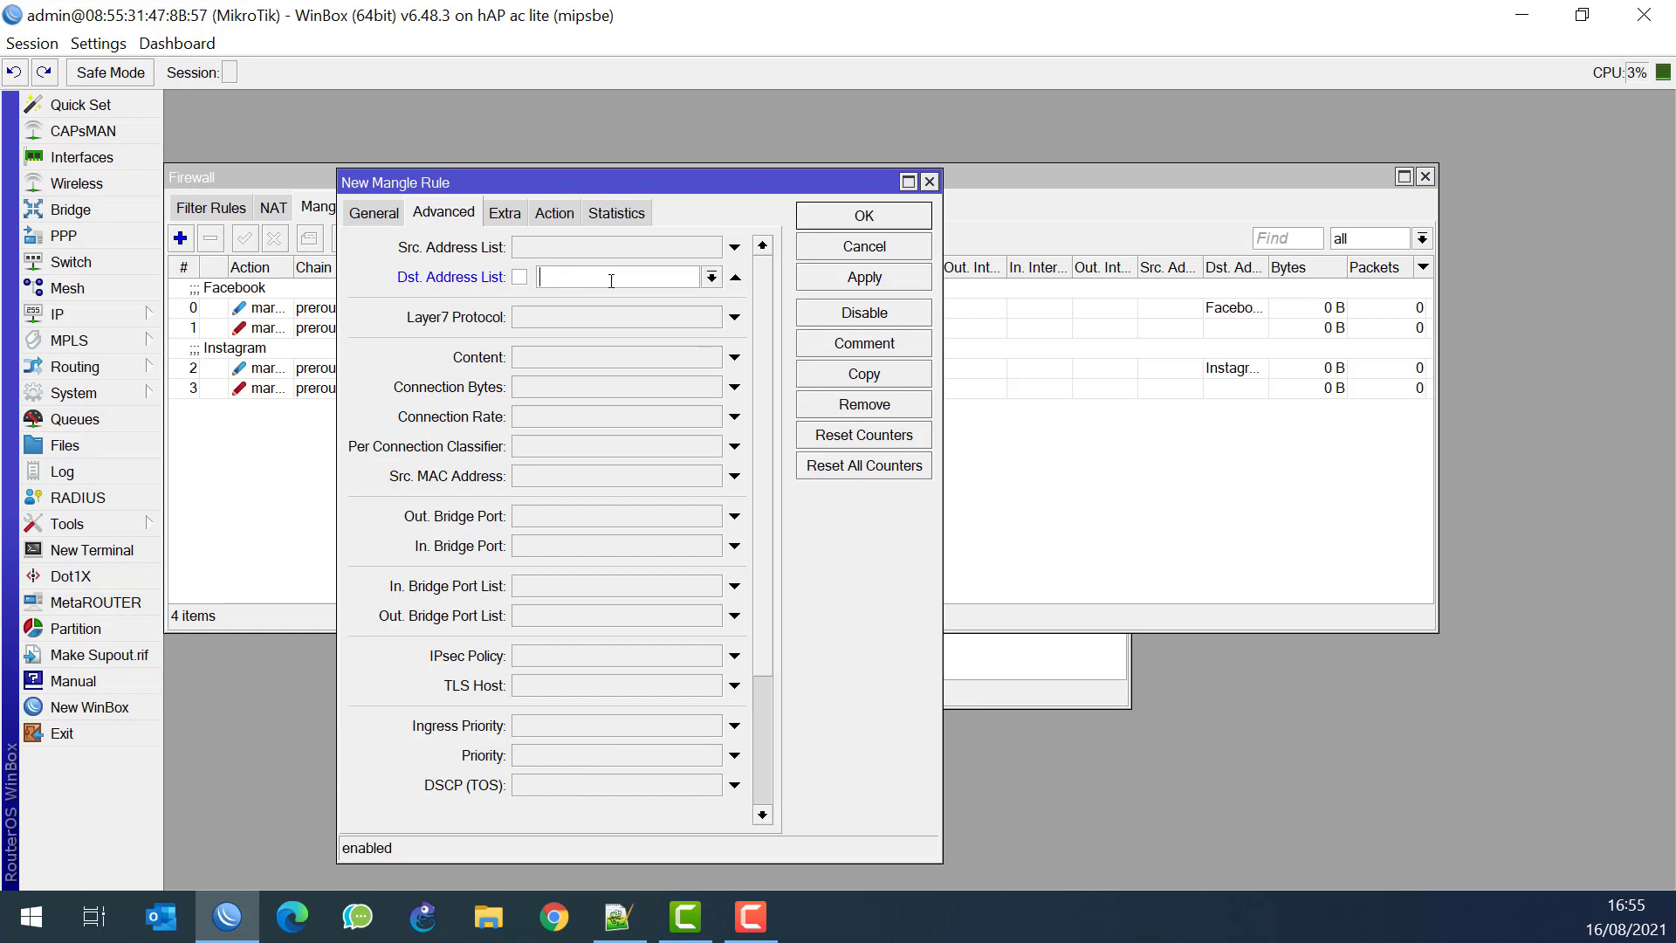
click(711, 278)
click(603, 331)
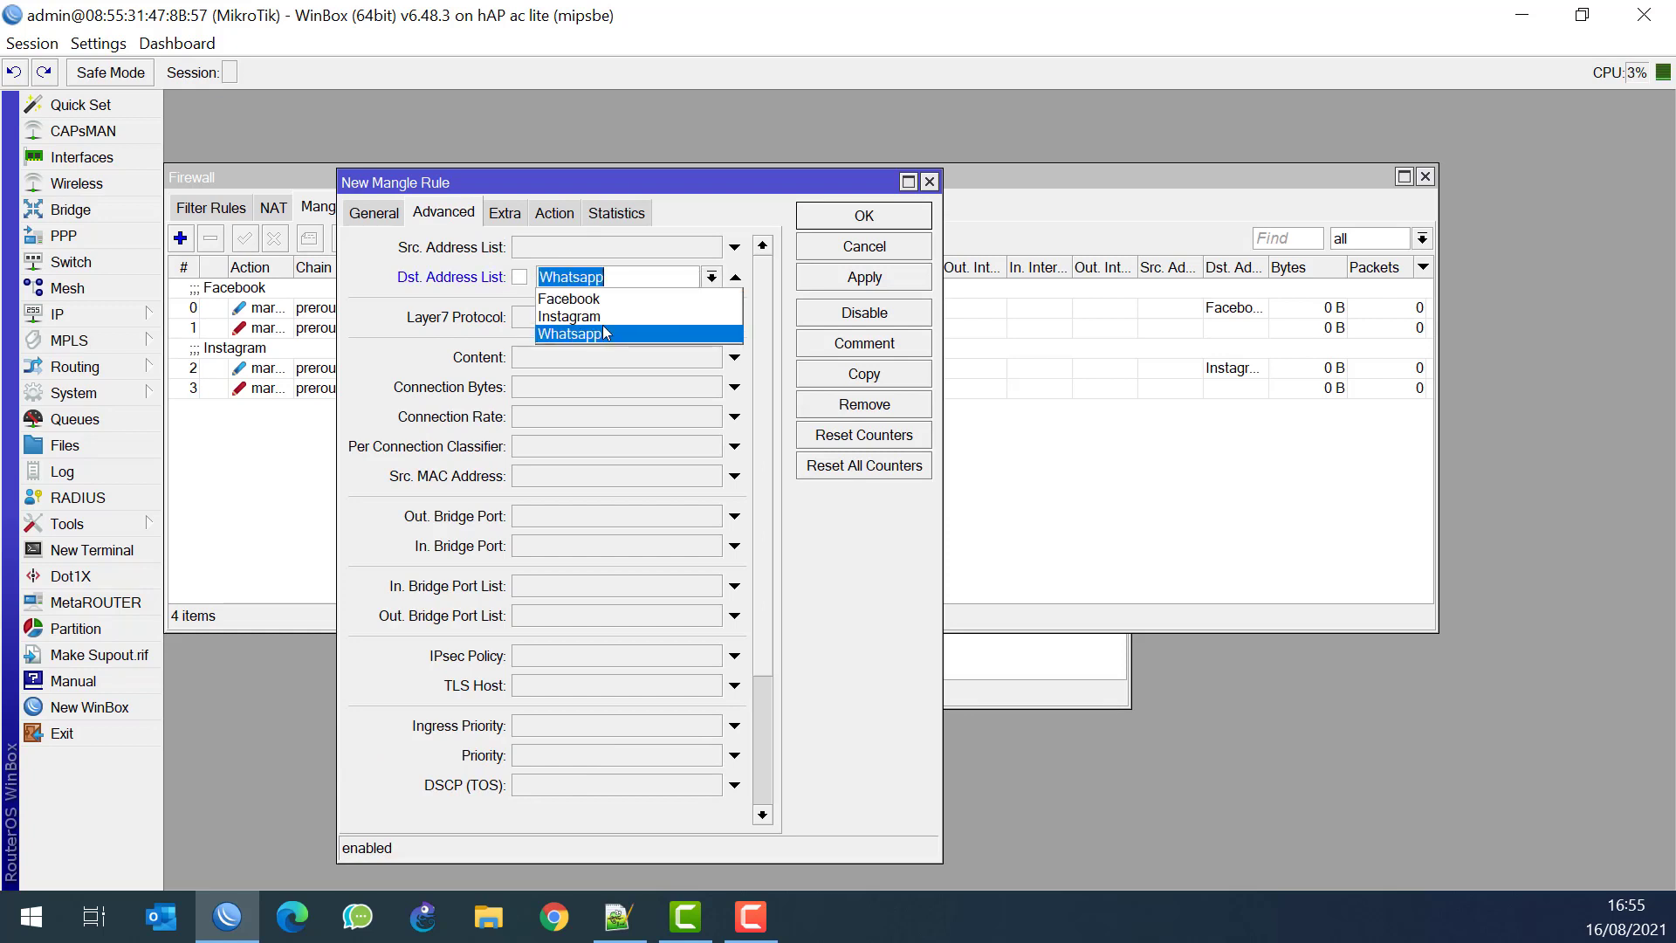
Set the new rule's action to mark connection with the new connection mark Whatapp-Conn
click(554, 212)
click(553, 249)
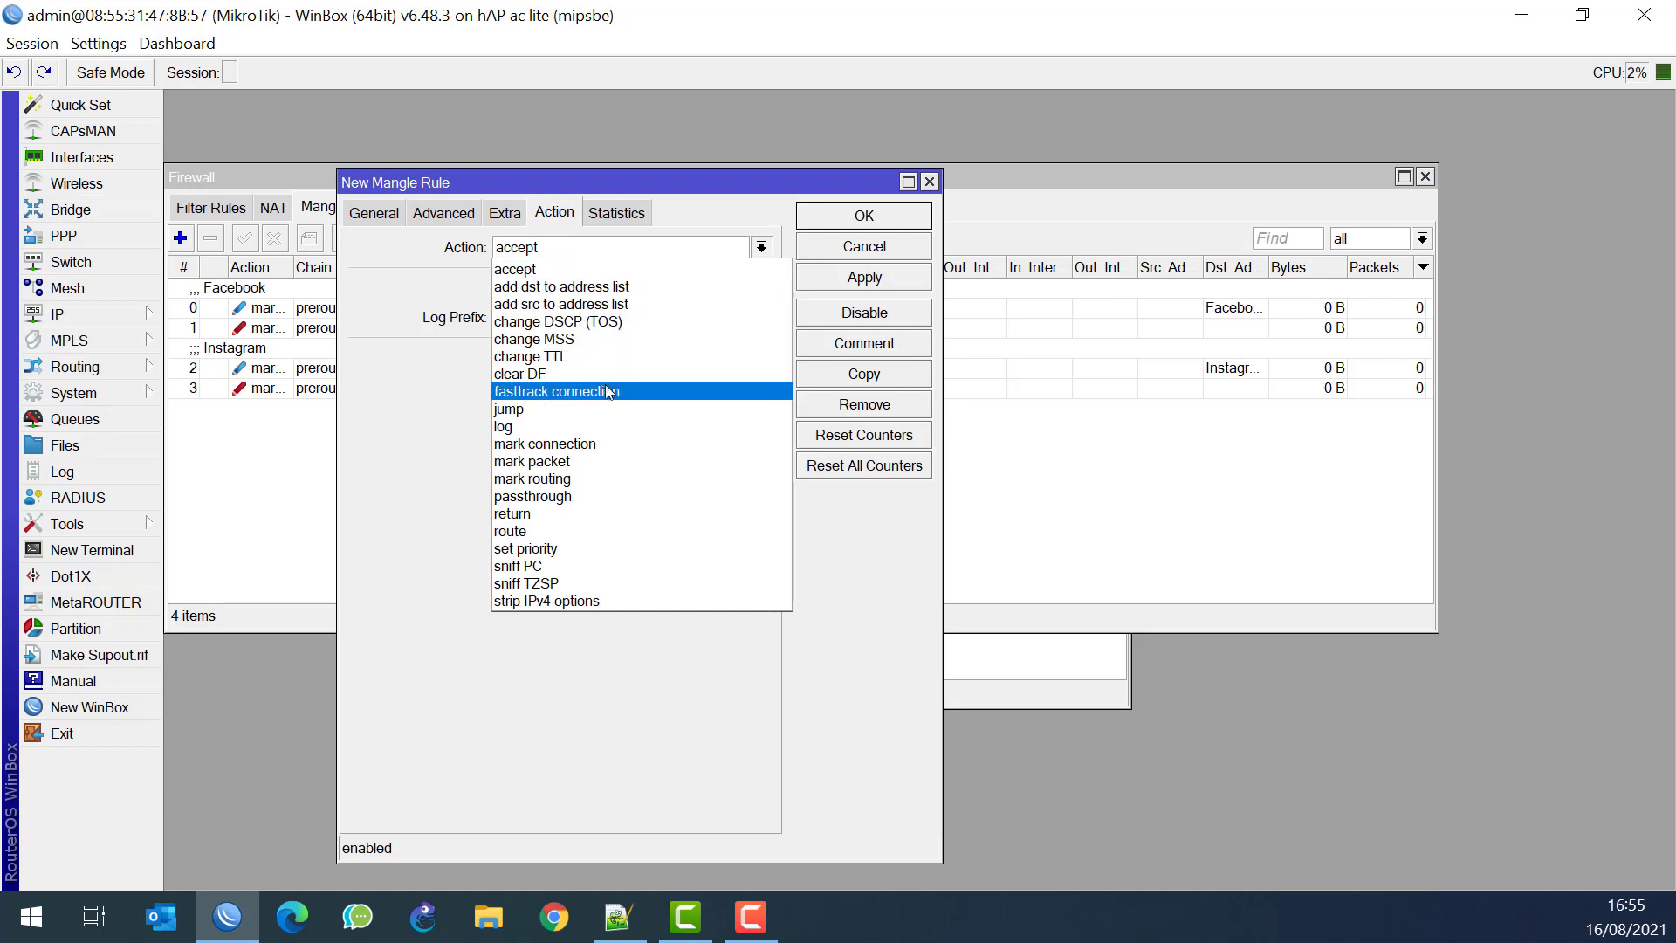
click(604, 441)
click(577, 358)
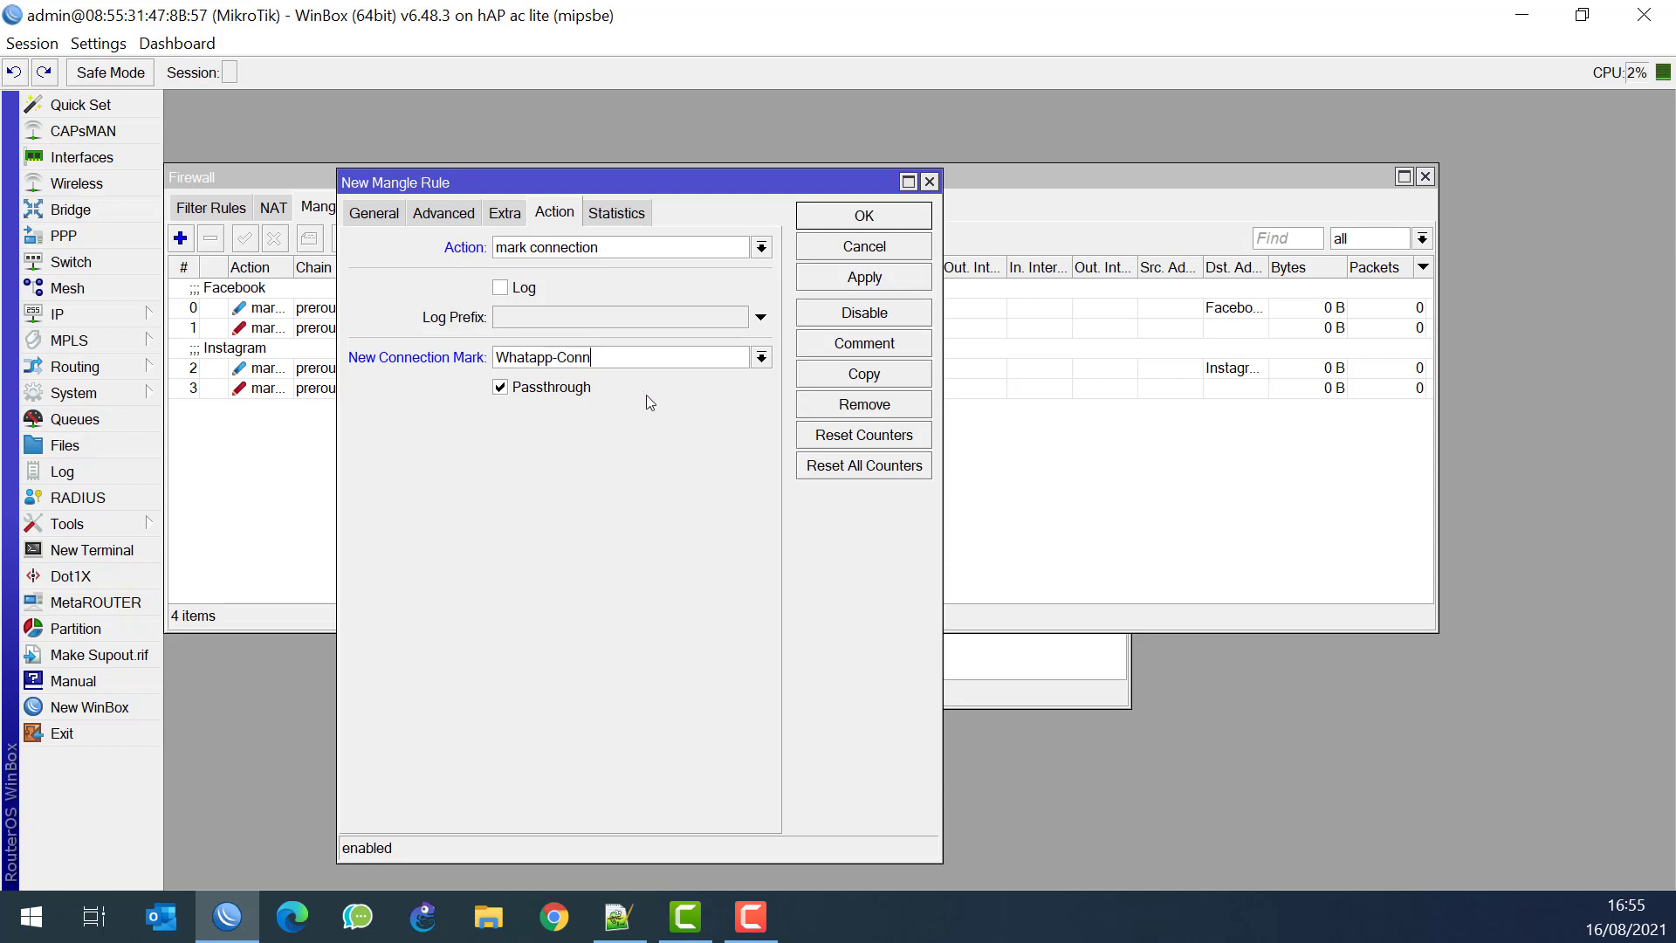
Add the comment Whatsapp to the new mark-connection rule and save the rule
click(883, 346)
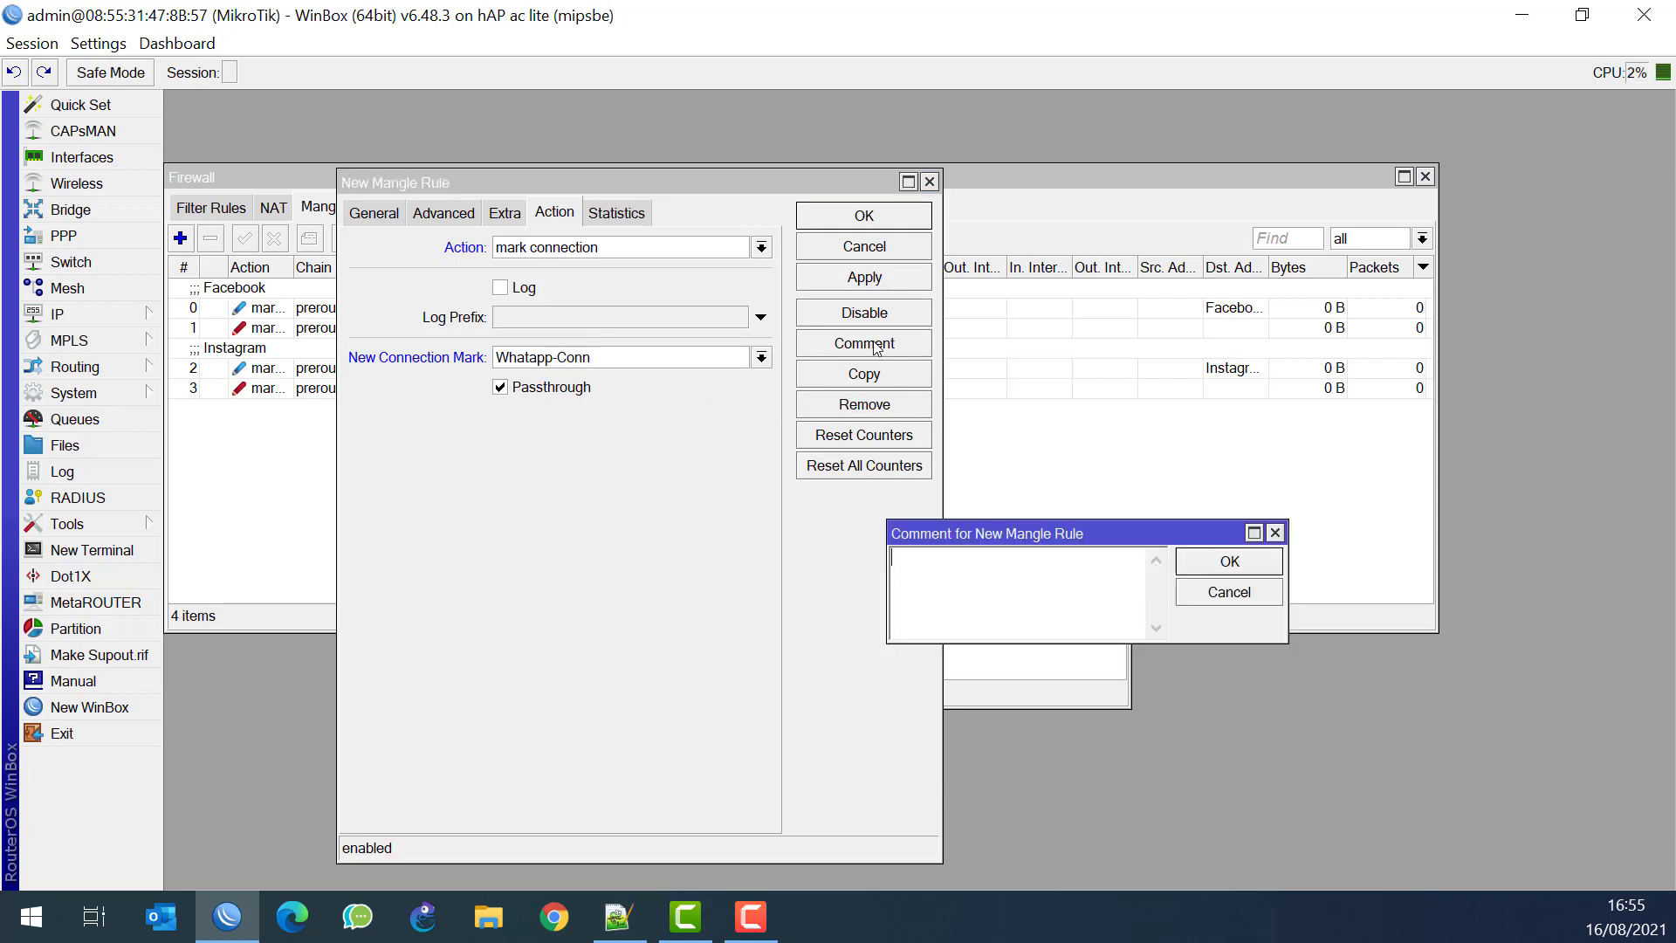
text(Whatsapp)
key(Return)
click(875, 215)
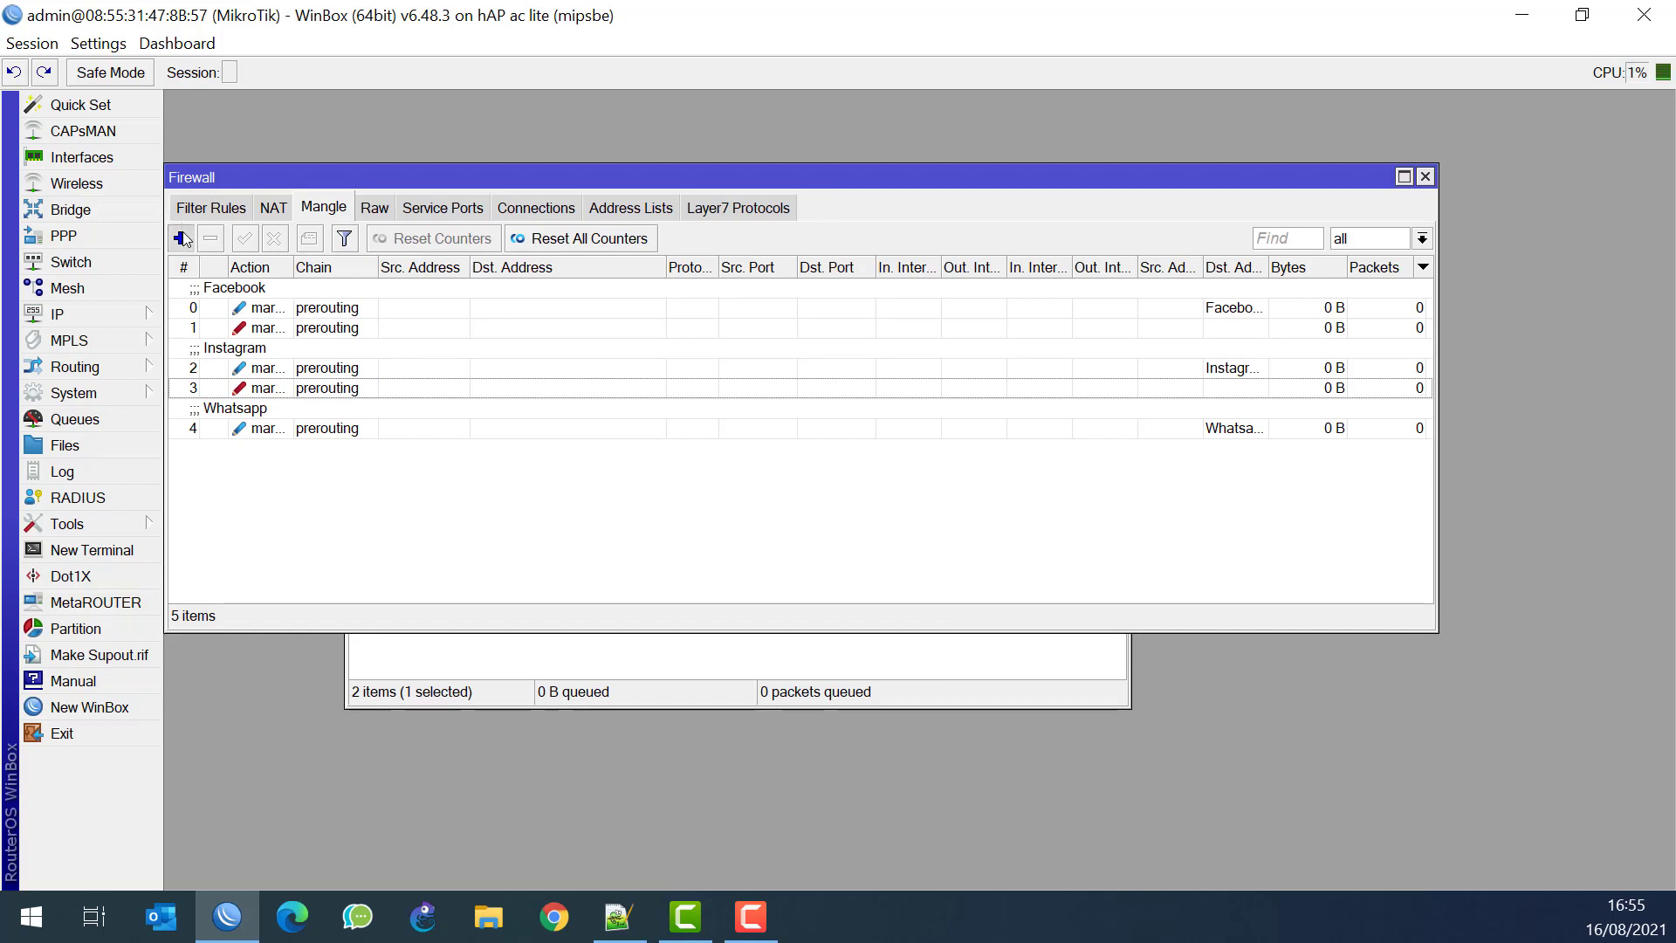
Start another prerouting mangle rule that matches the connection mark Whatapp-Conn
click(182, 238)
click(374, 213)
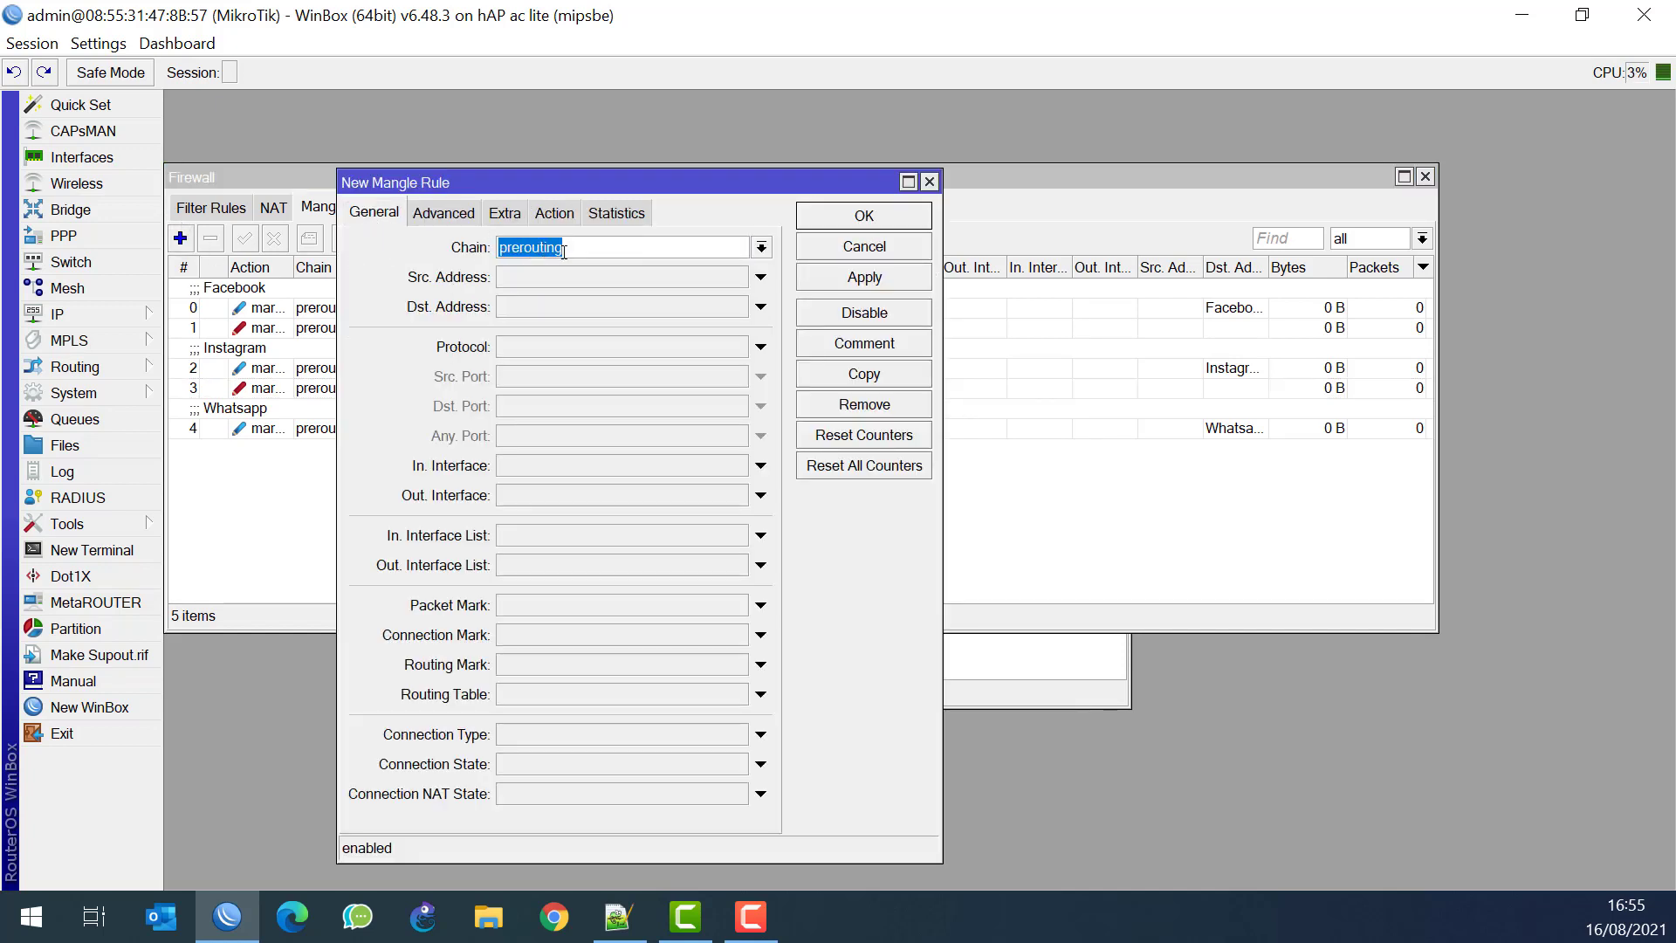
click(563, 634)
click(737, 634)
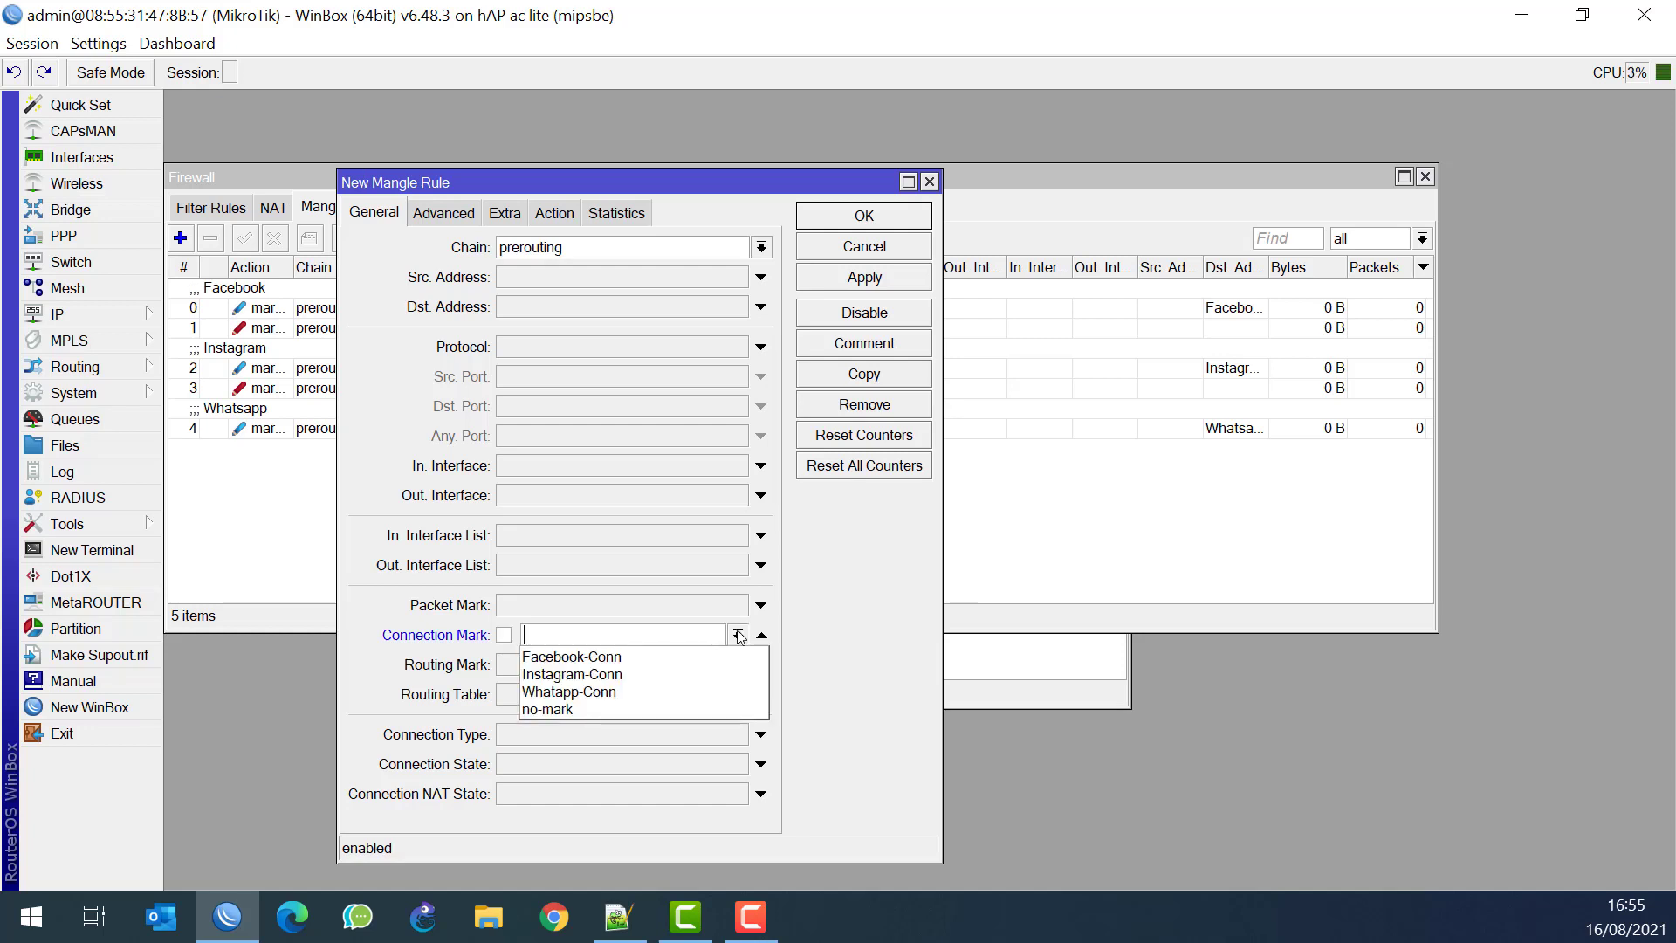
click(608, 692)
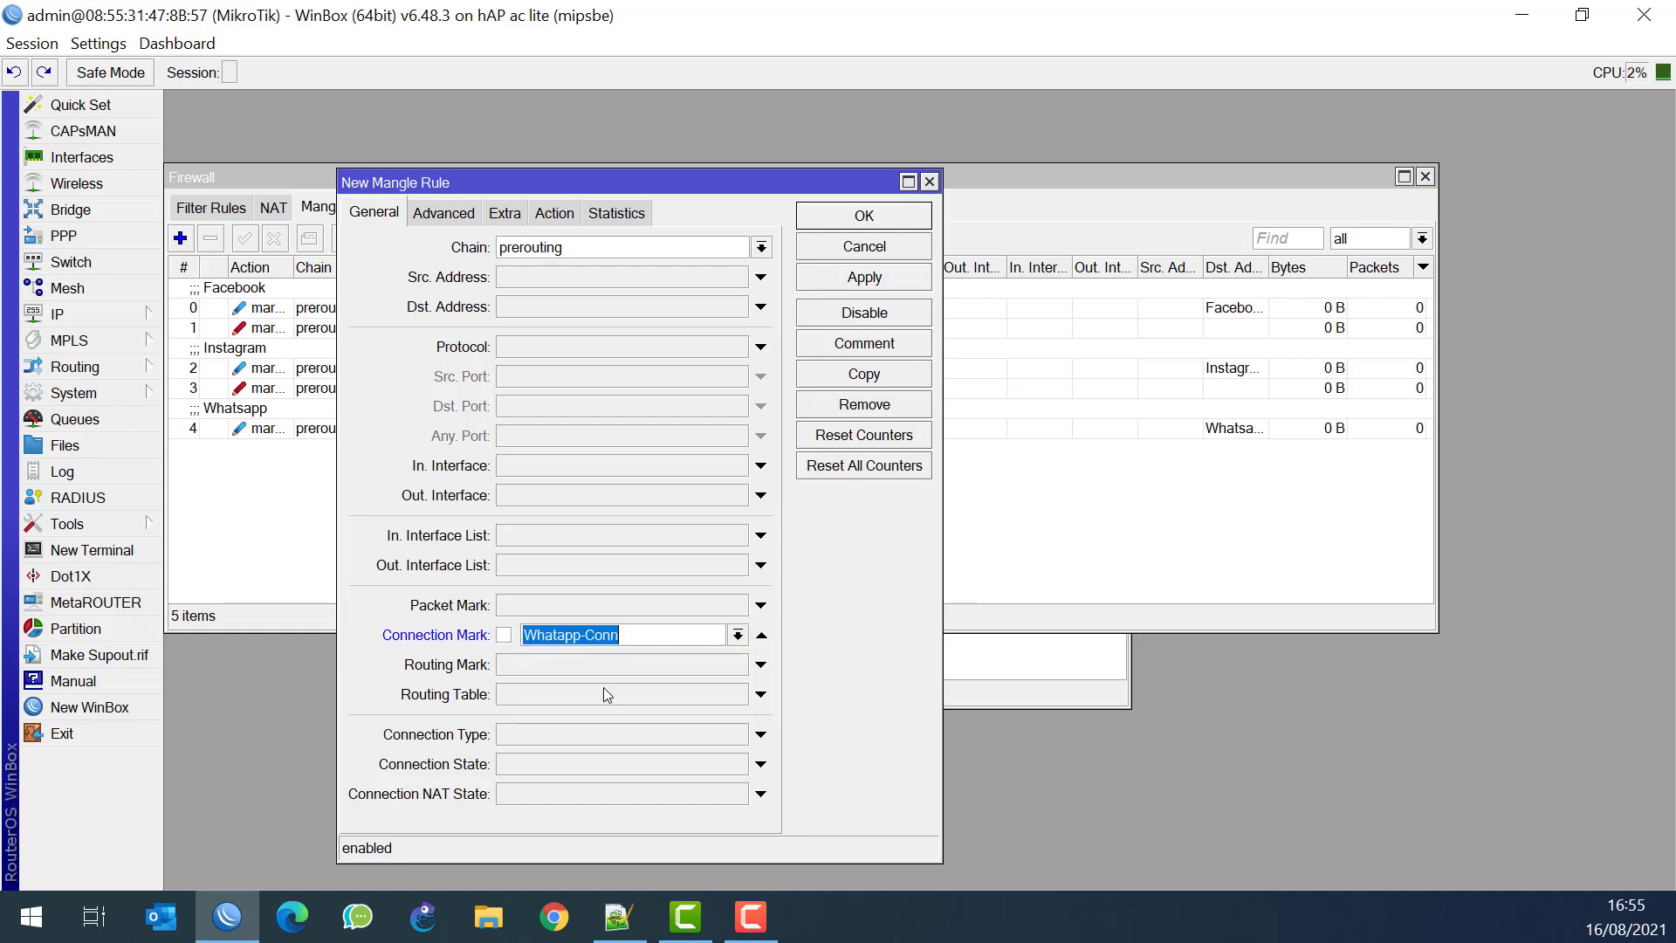
Set the rule's action to mark packet with new packet mark Whatsapp-Pckts, disable passthrough, and save the rule
click(560, 218)
click(545, 249)
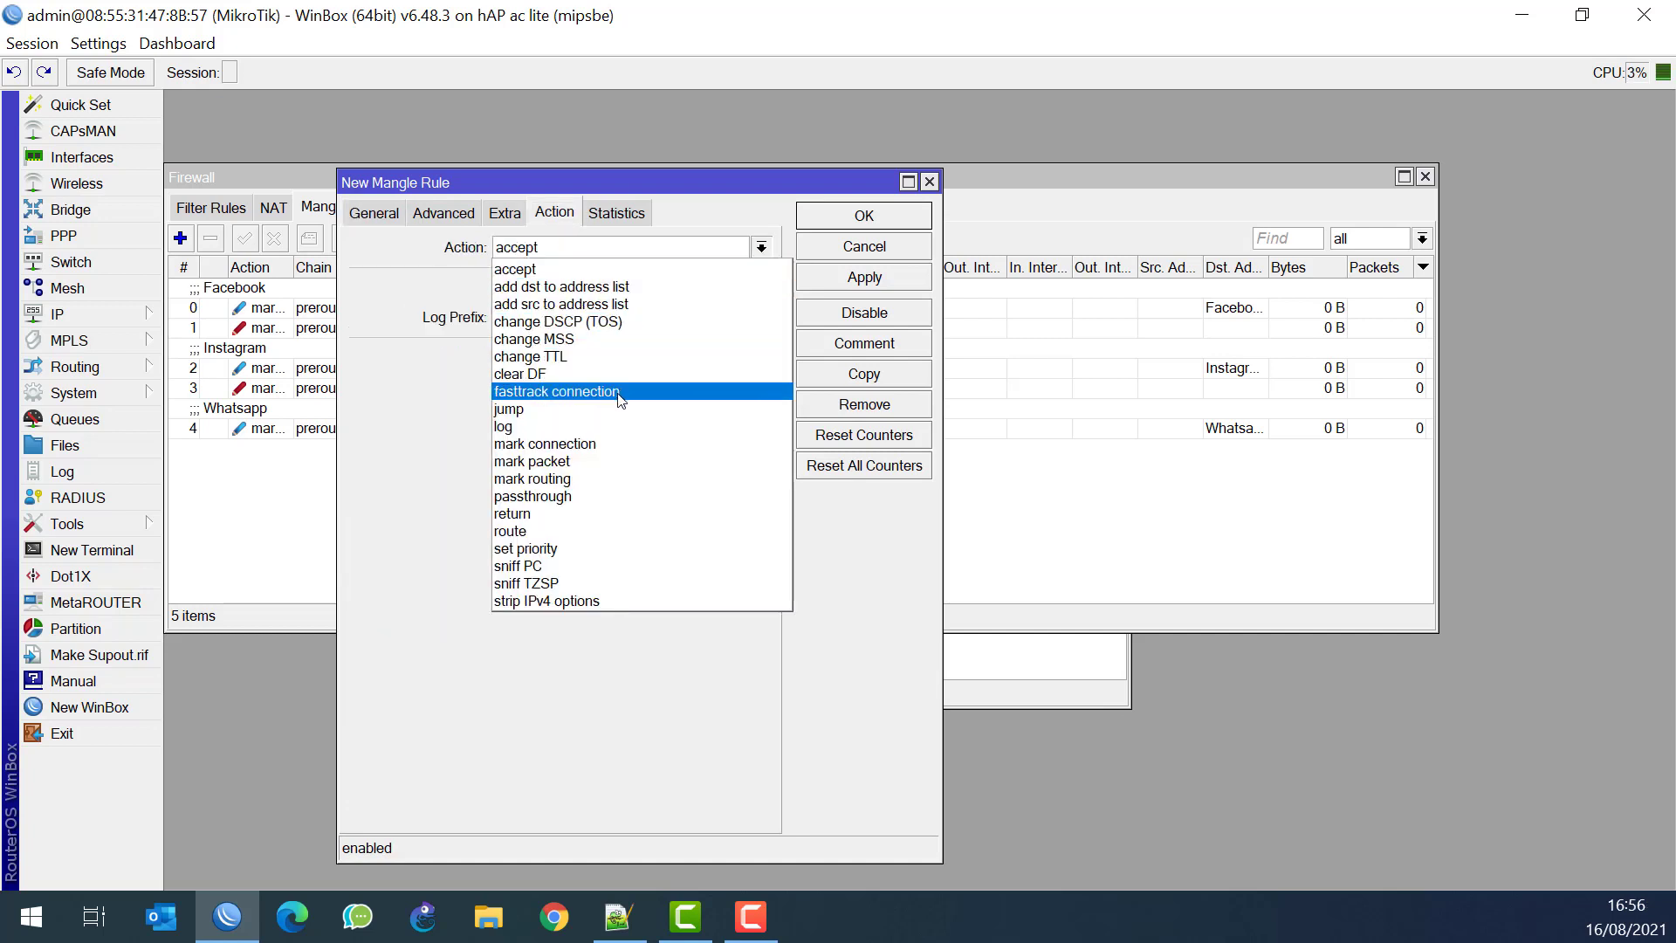
click(602, 460)
click(561, 364)
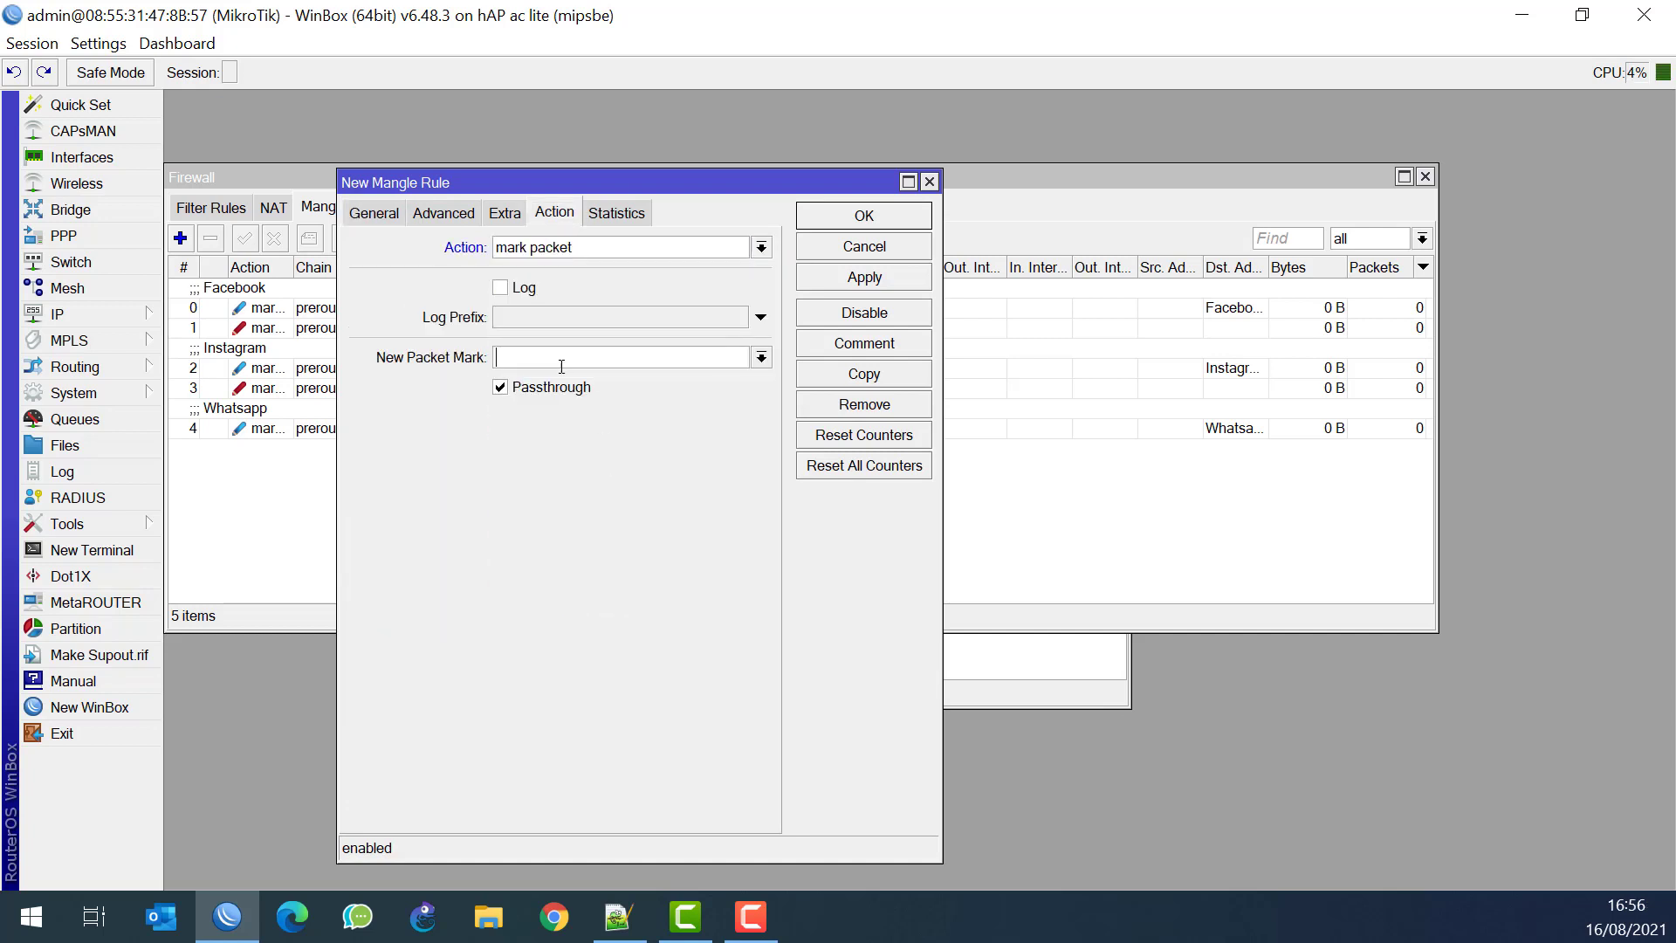
text(Whatsapp=-Packts)
click(541, 389)
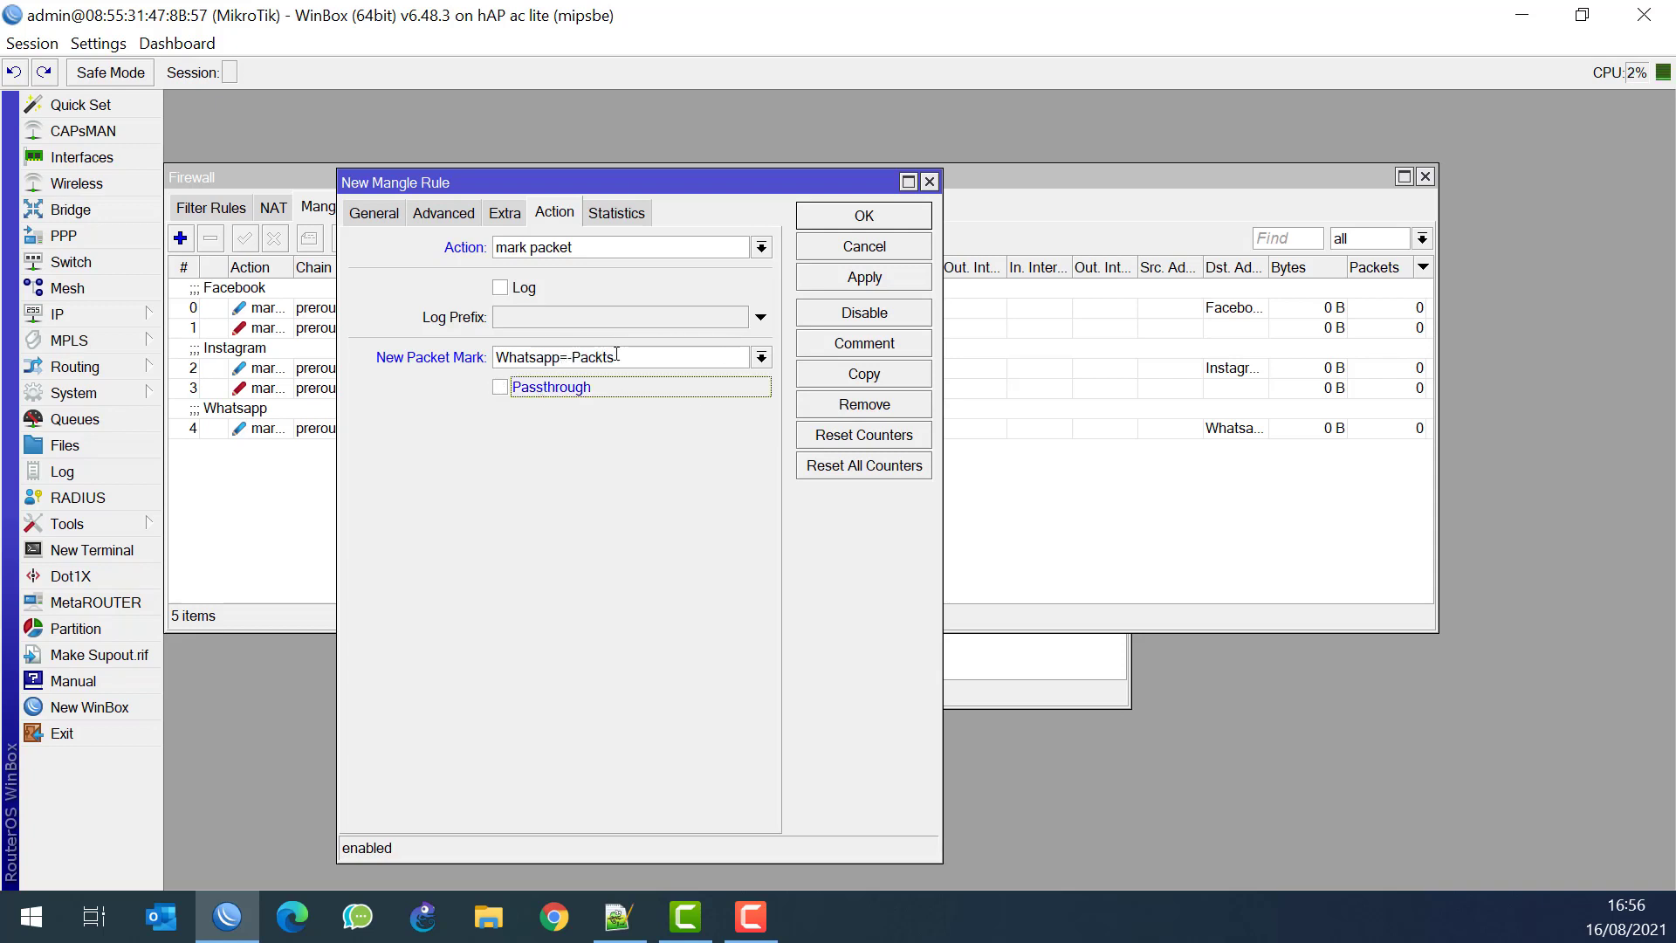
click(570, 359)
key(BackSpace)
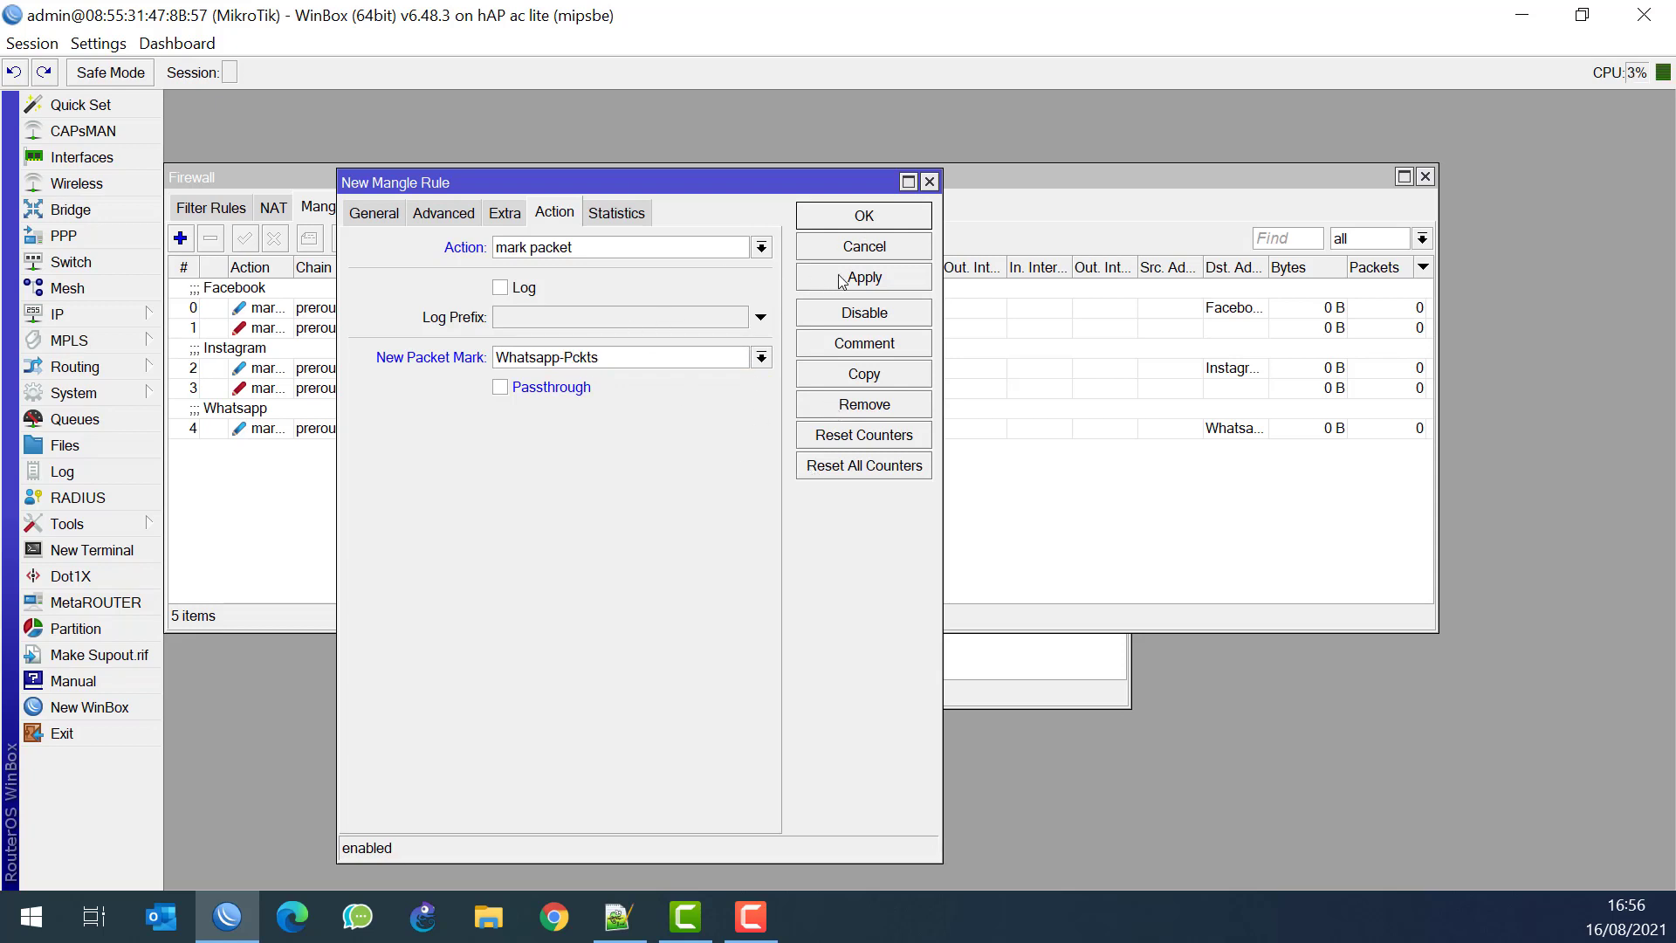
click(861, 223)
Check the general settings of the Instagram mark-packet rule, including its connection mark, and close the rule
double_click(345, 385)
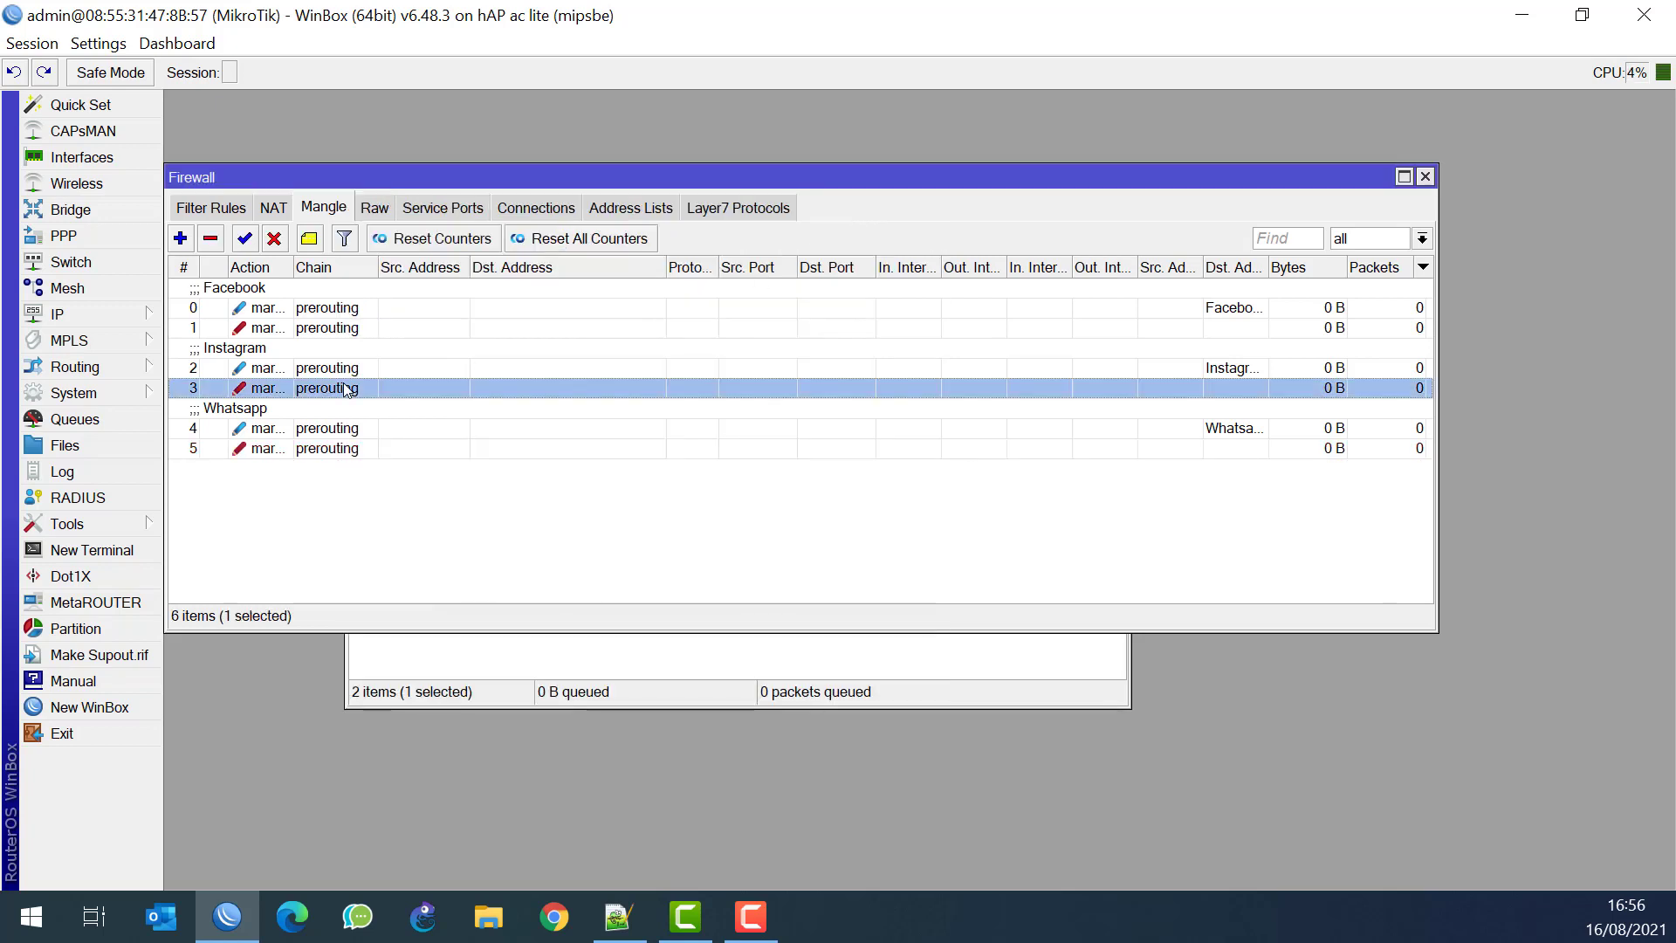
click(365, 214)
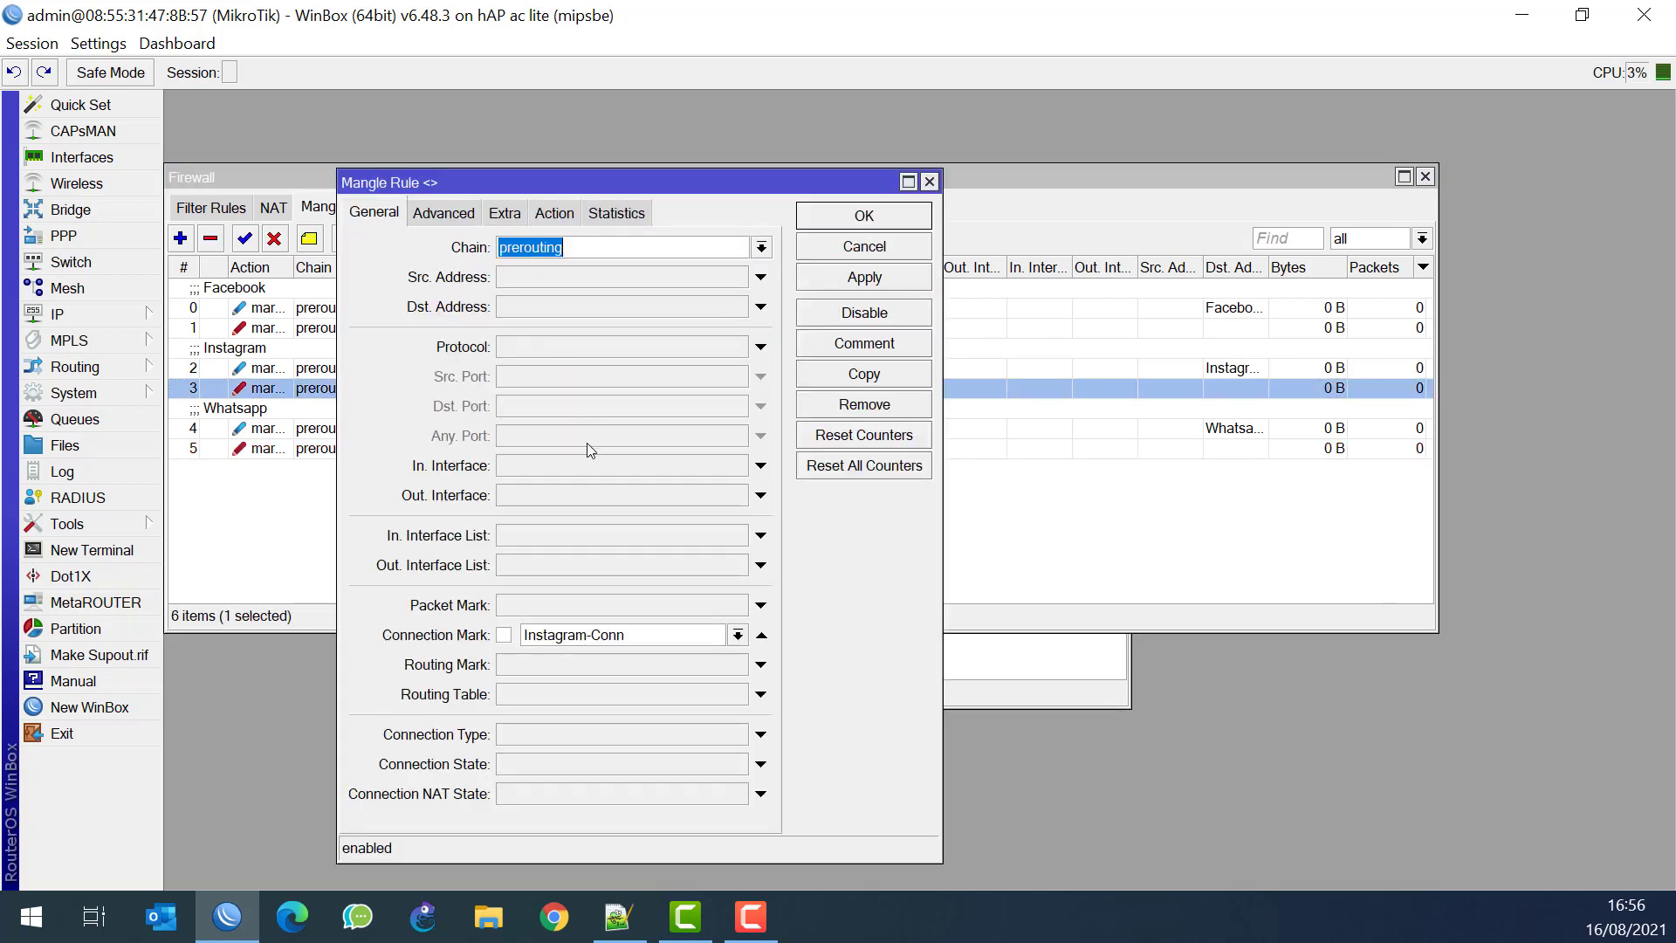
click(864, 219)
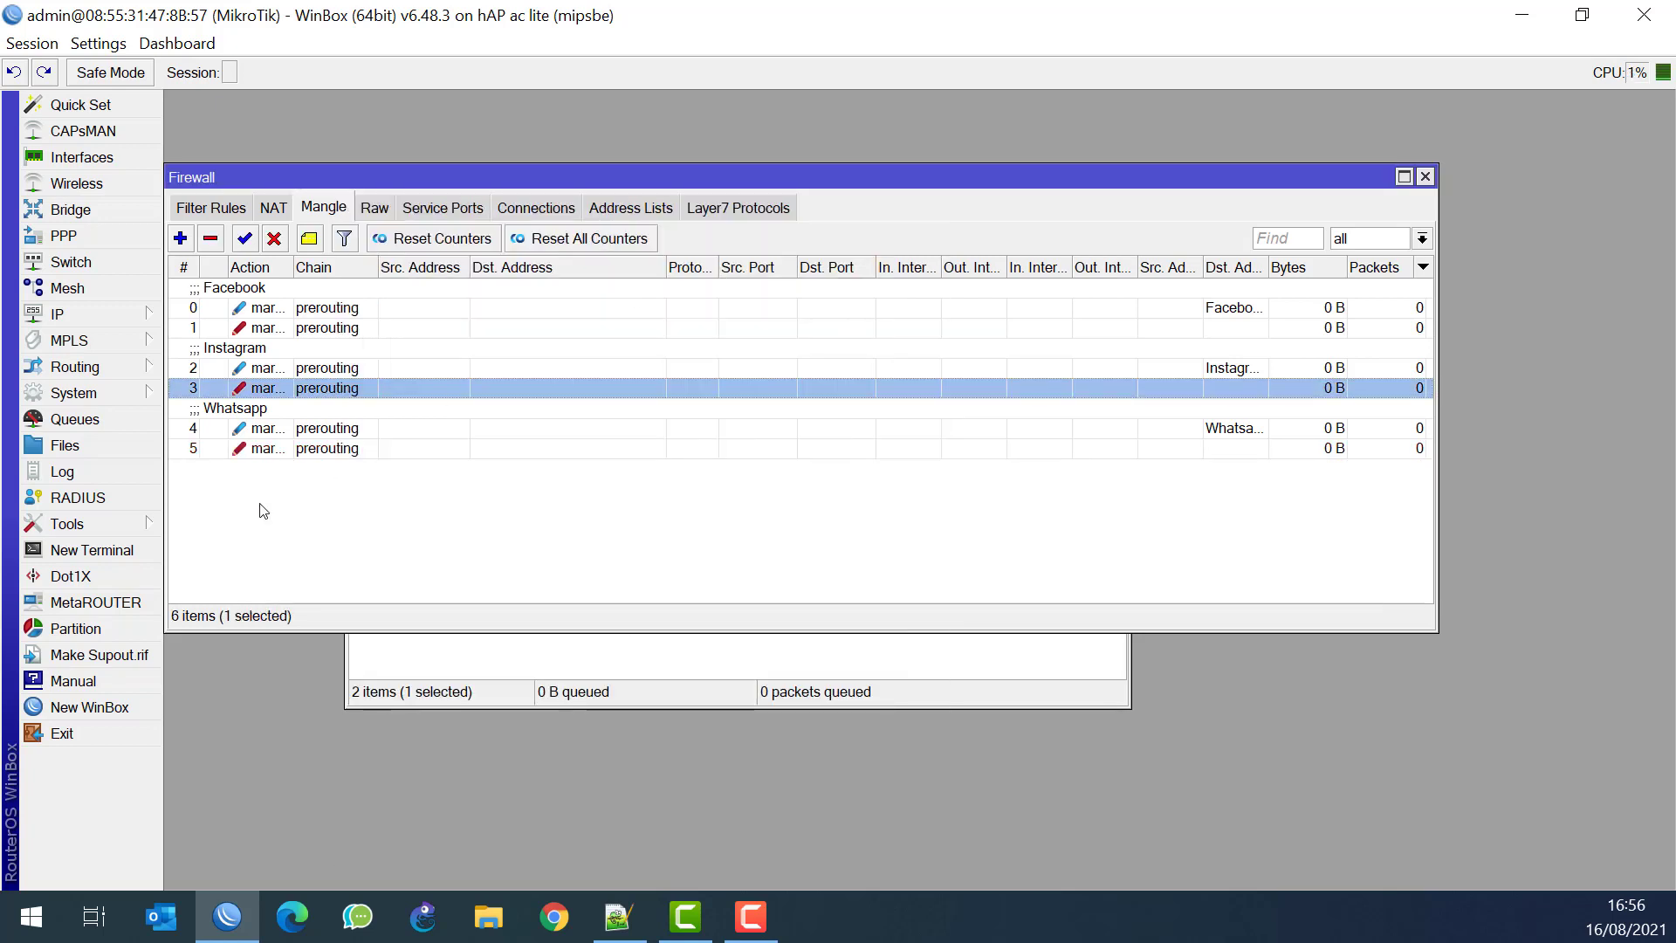
Create a new simple queue named queue-Whatsapp
click(90, 421)
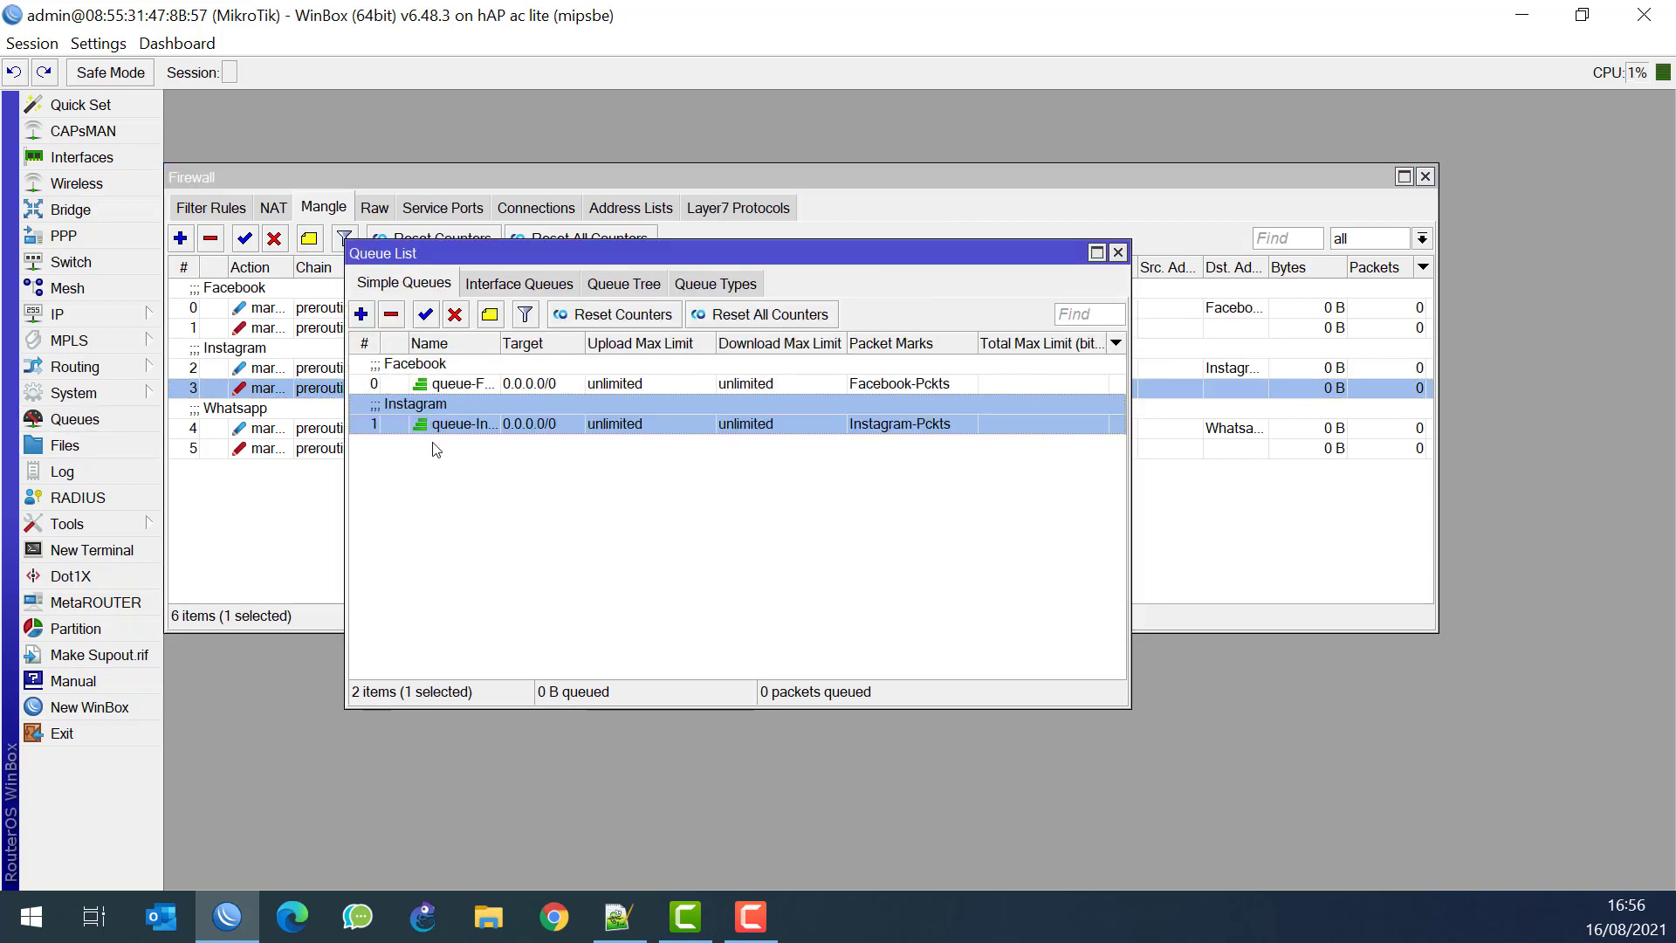
click(360, 314)
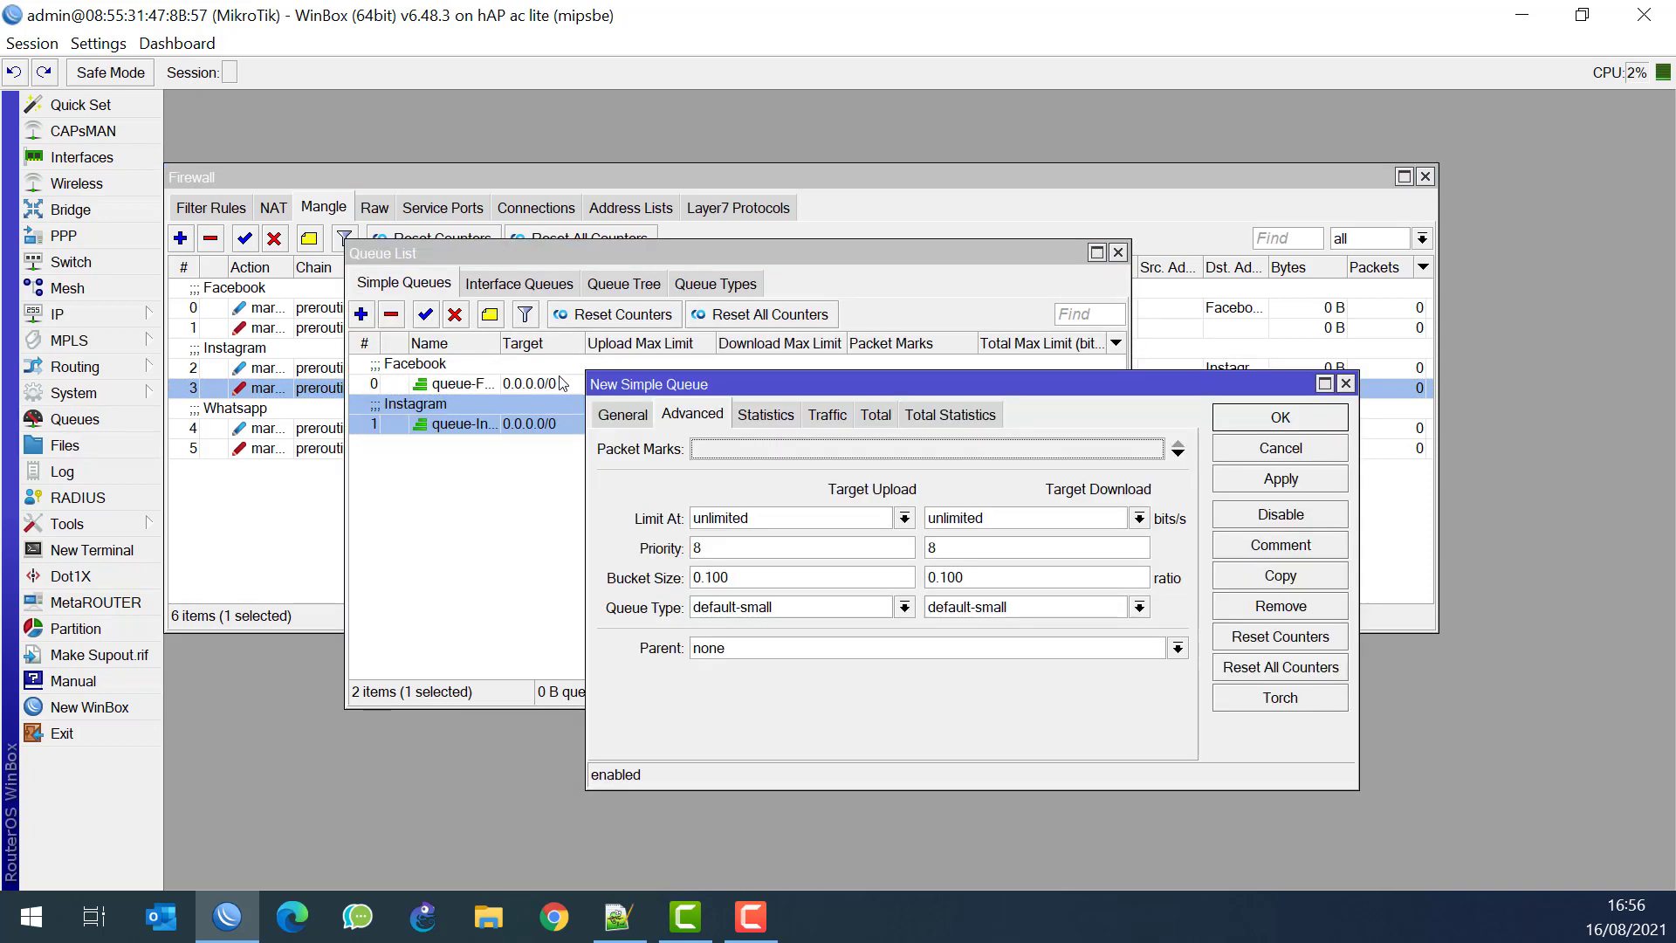
click(621, 414)
click(786, 451)
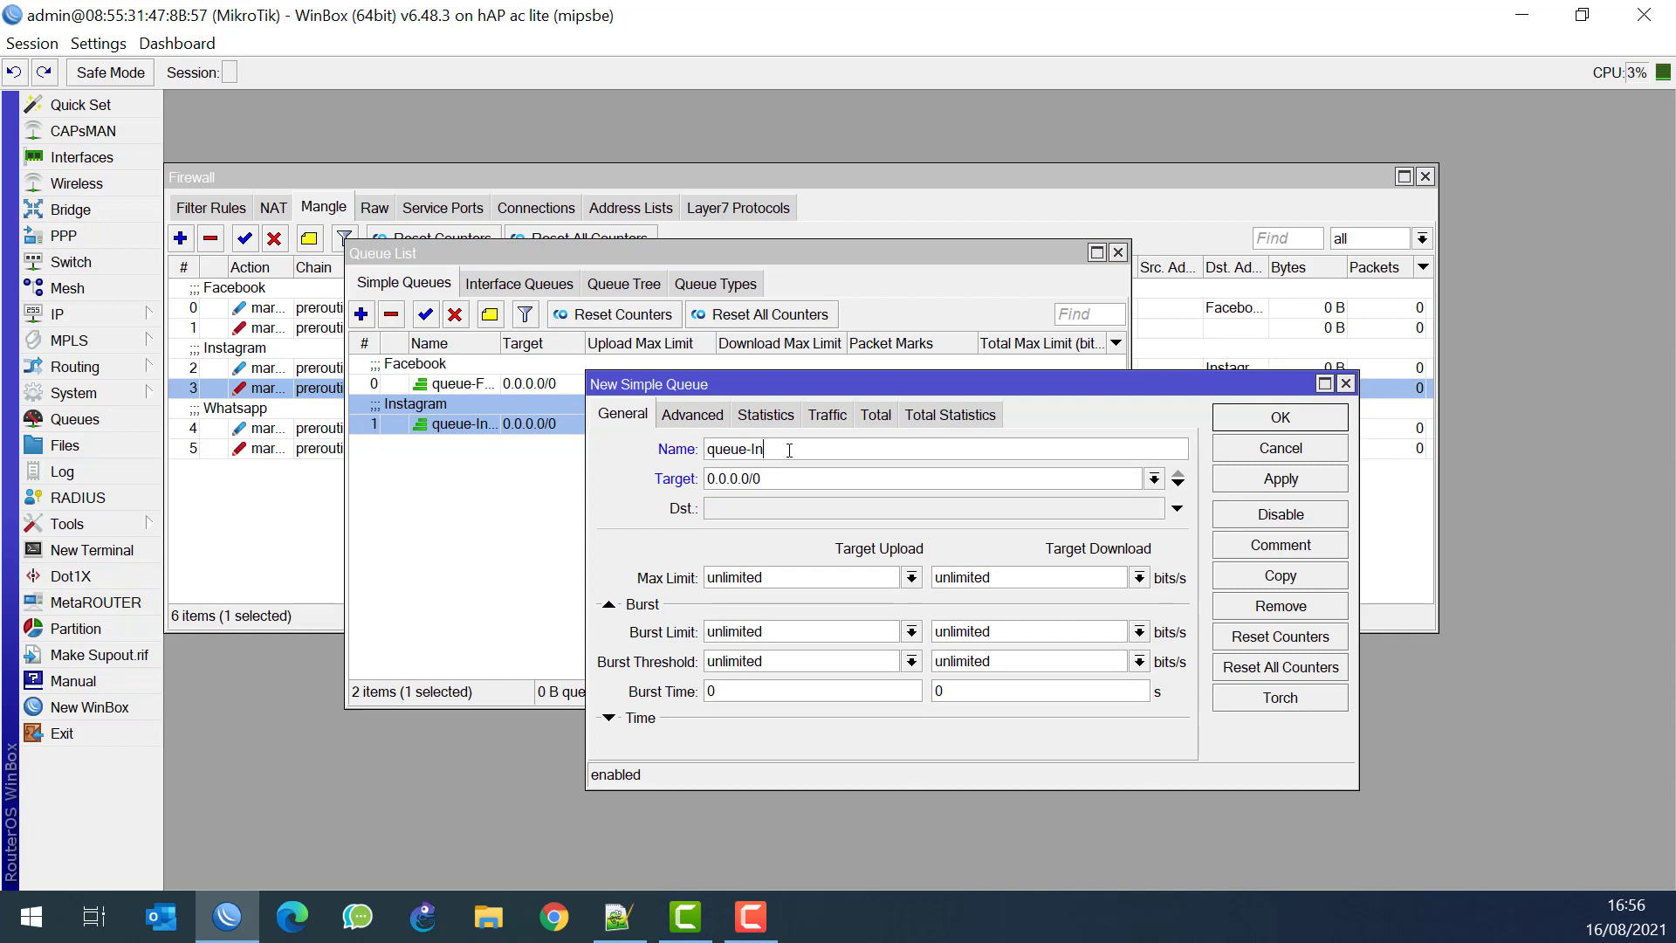
text(-Whatsapp)
Assign the packet mark Whatsapp-Pckts to the queue, set upload and download priority to 1, and save it
click(687, 415)
click(737, 448)
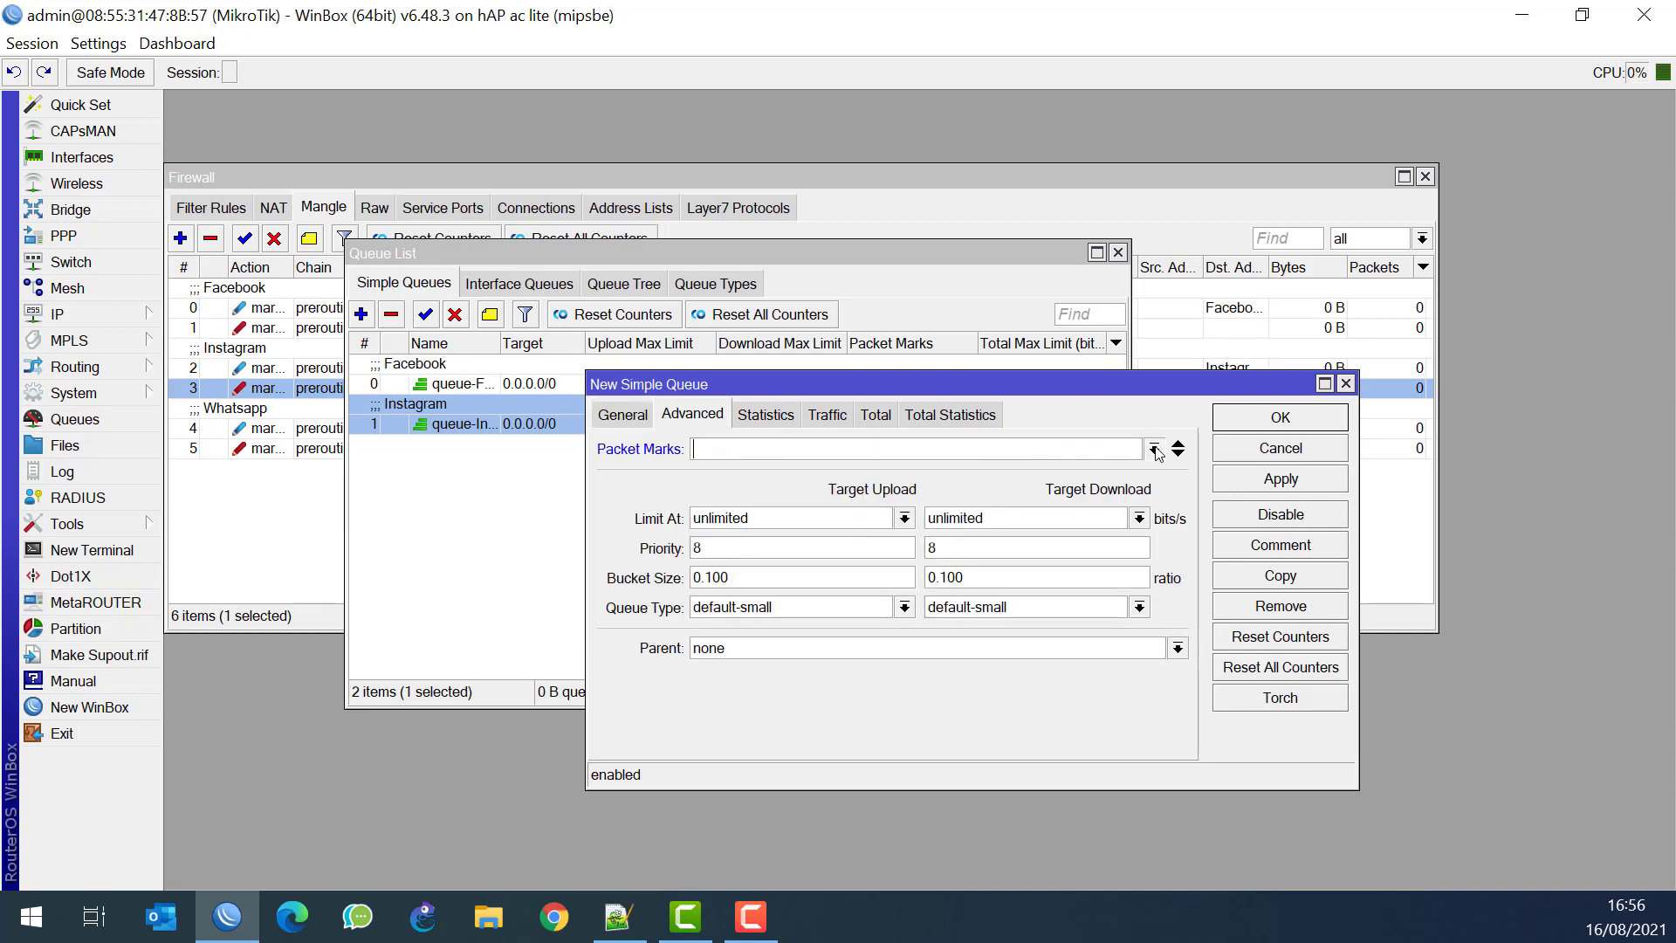
click(1153, 448)
click(784, 523)
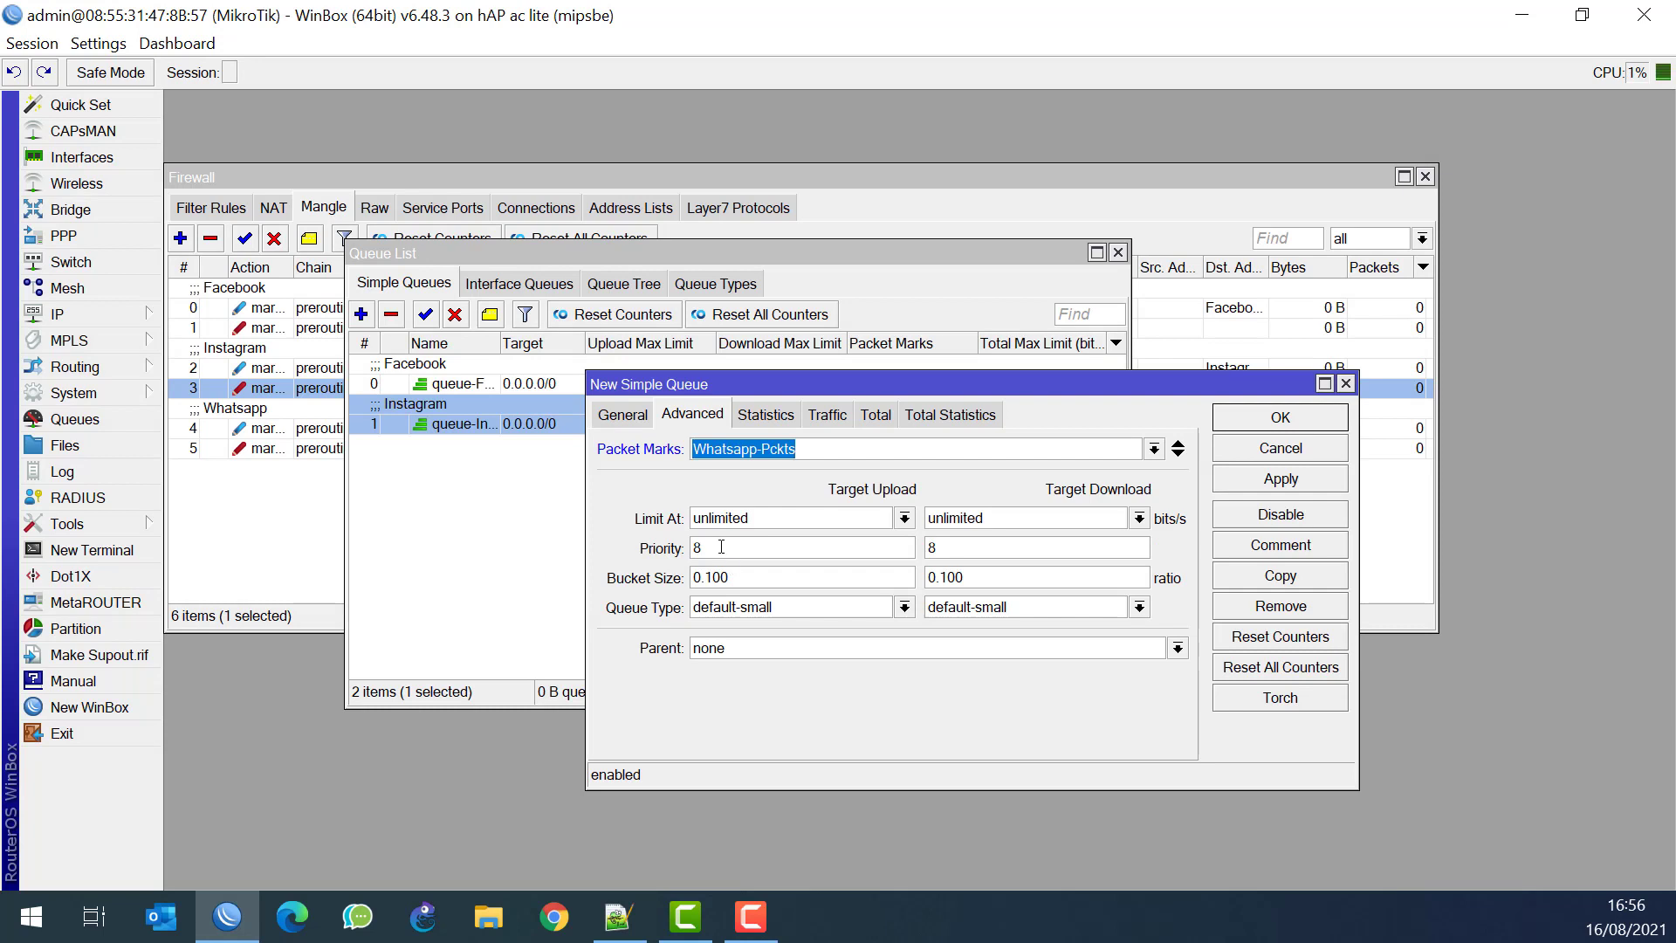
double_click(721, 547)
text(1)
key(Tab)
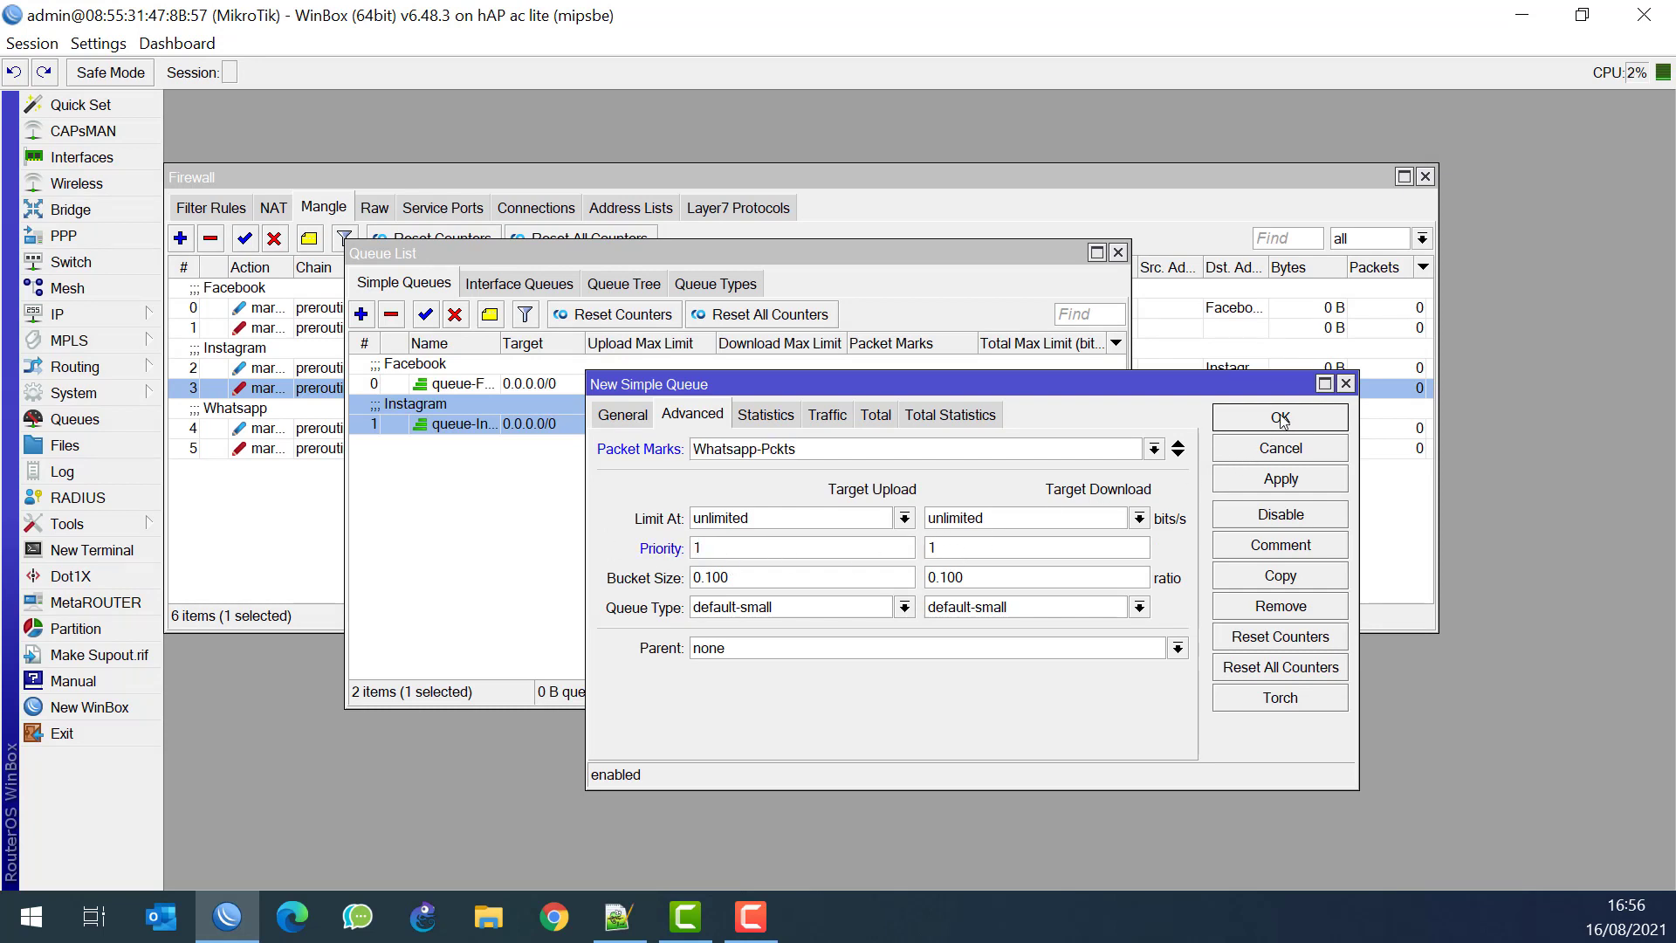
click(1280, 420)
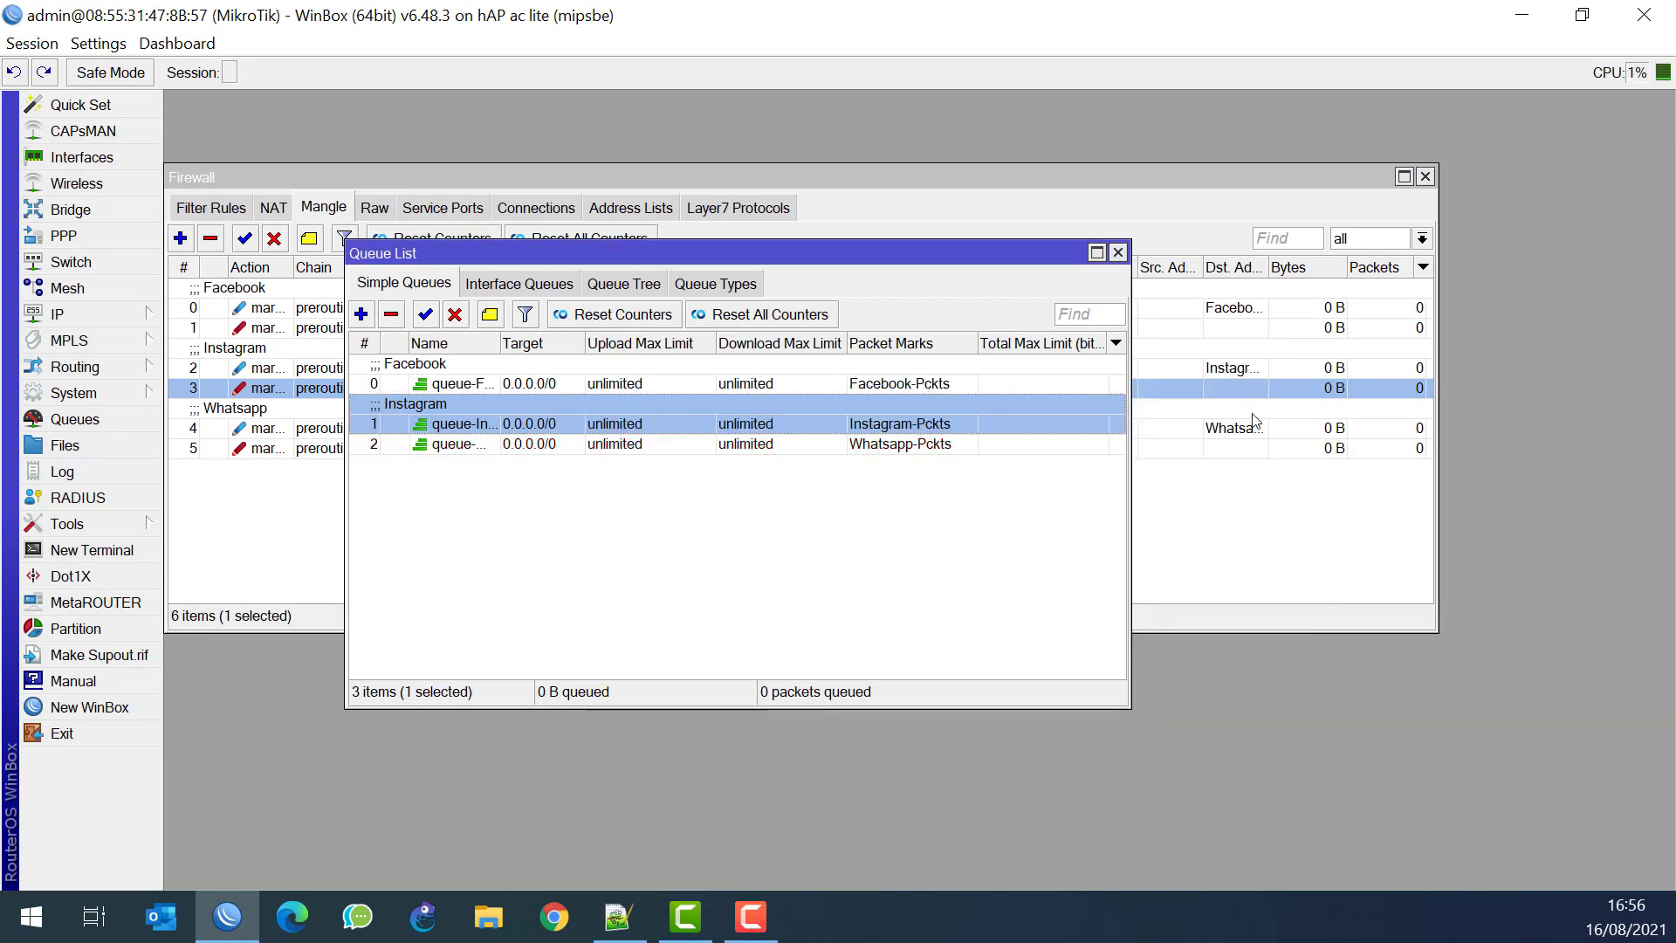
Add the comment Whatsapp to the new Whatsapp queue and save it
click(481, 446)
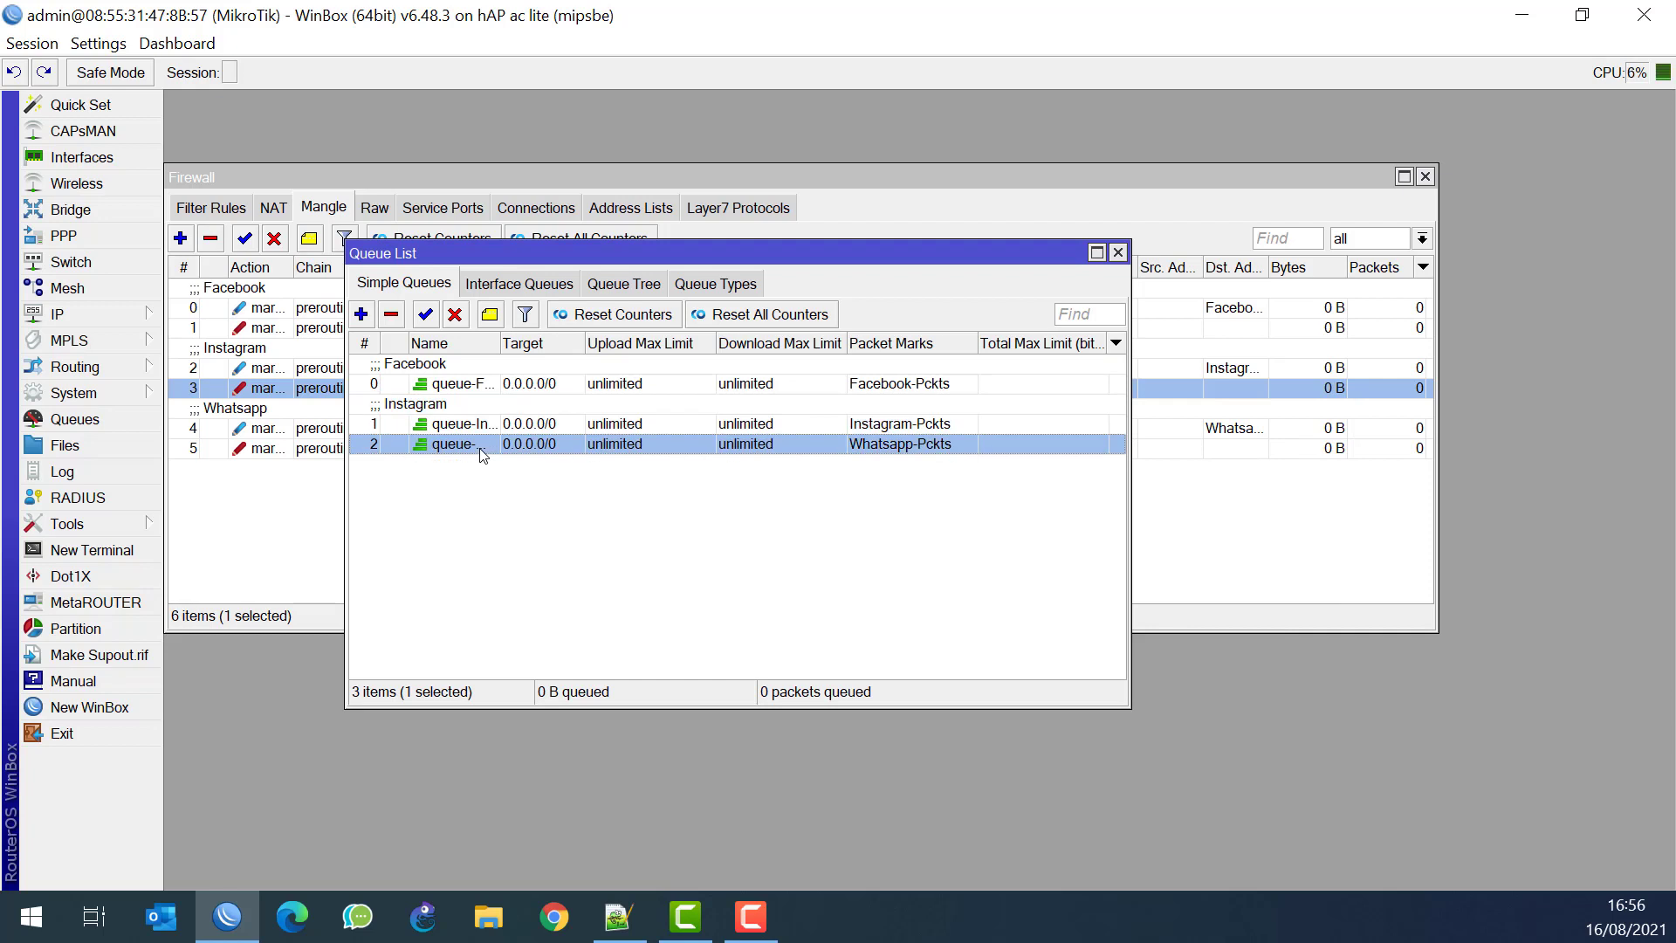
double_click(481, 447)
click(1276, 544)
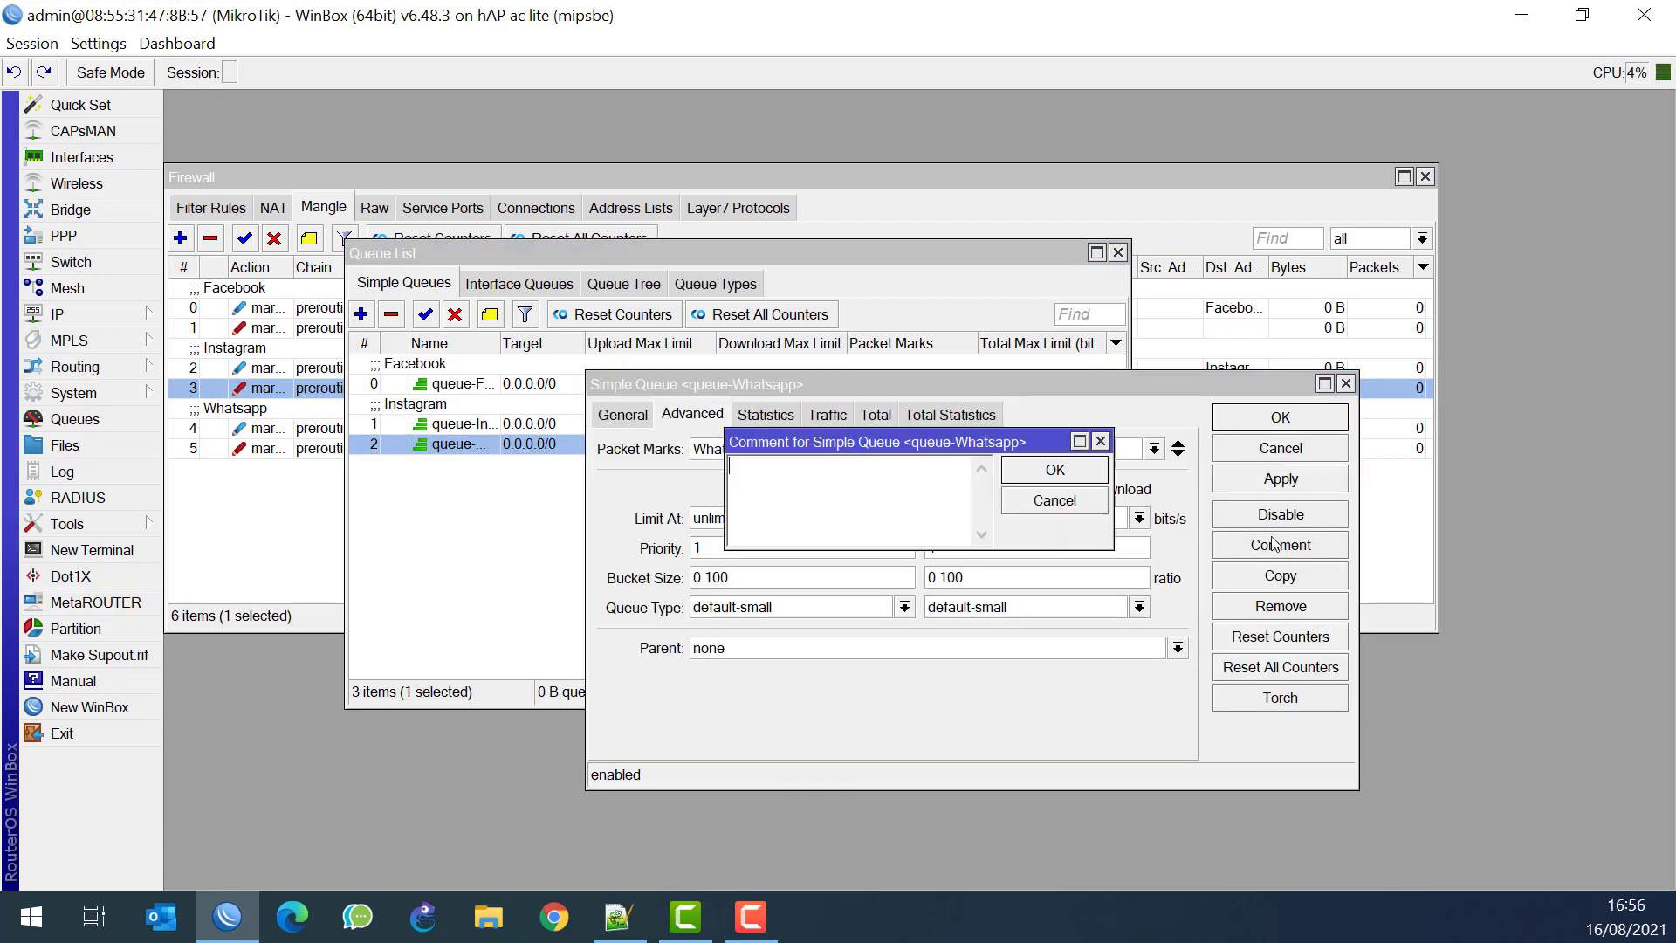
text(Whatsapp)
key(Return)
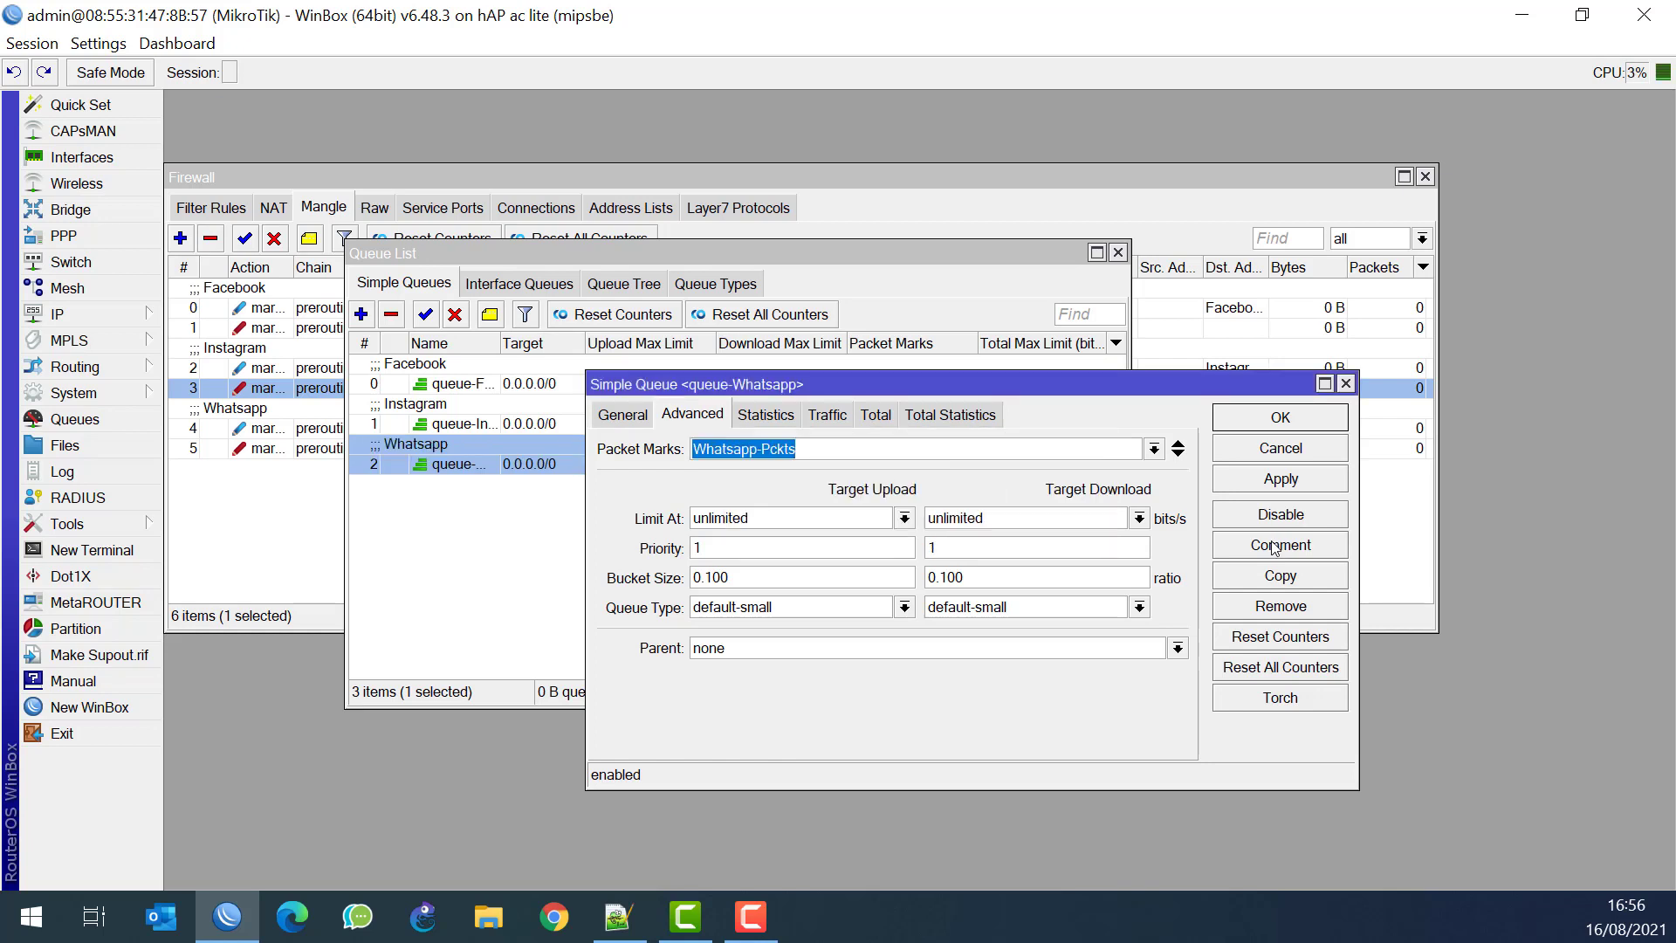
click(1283, 420)
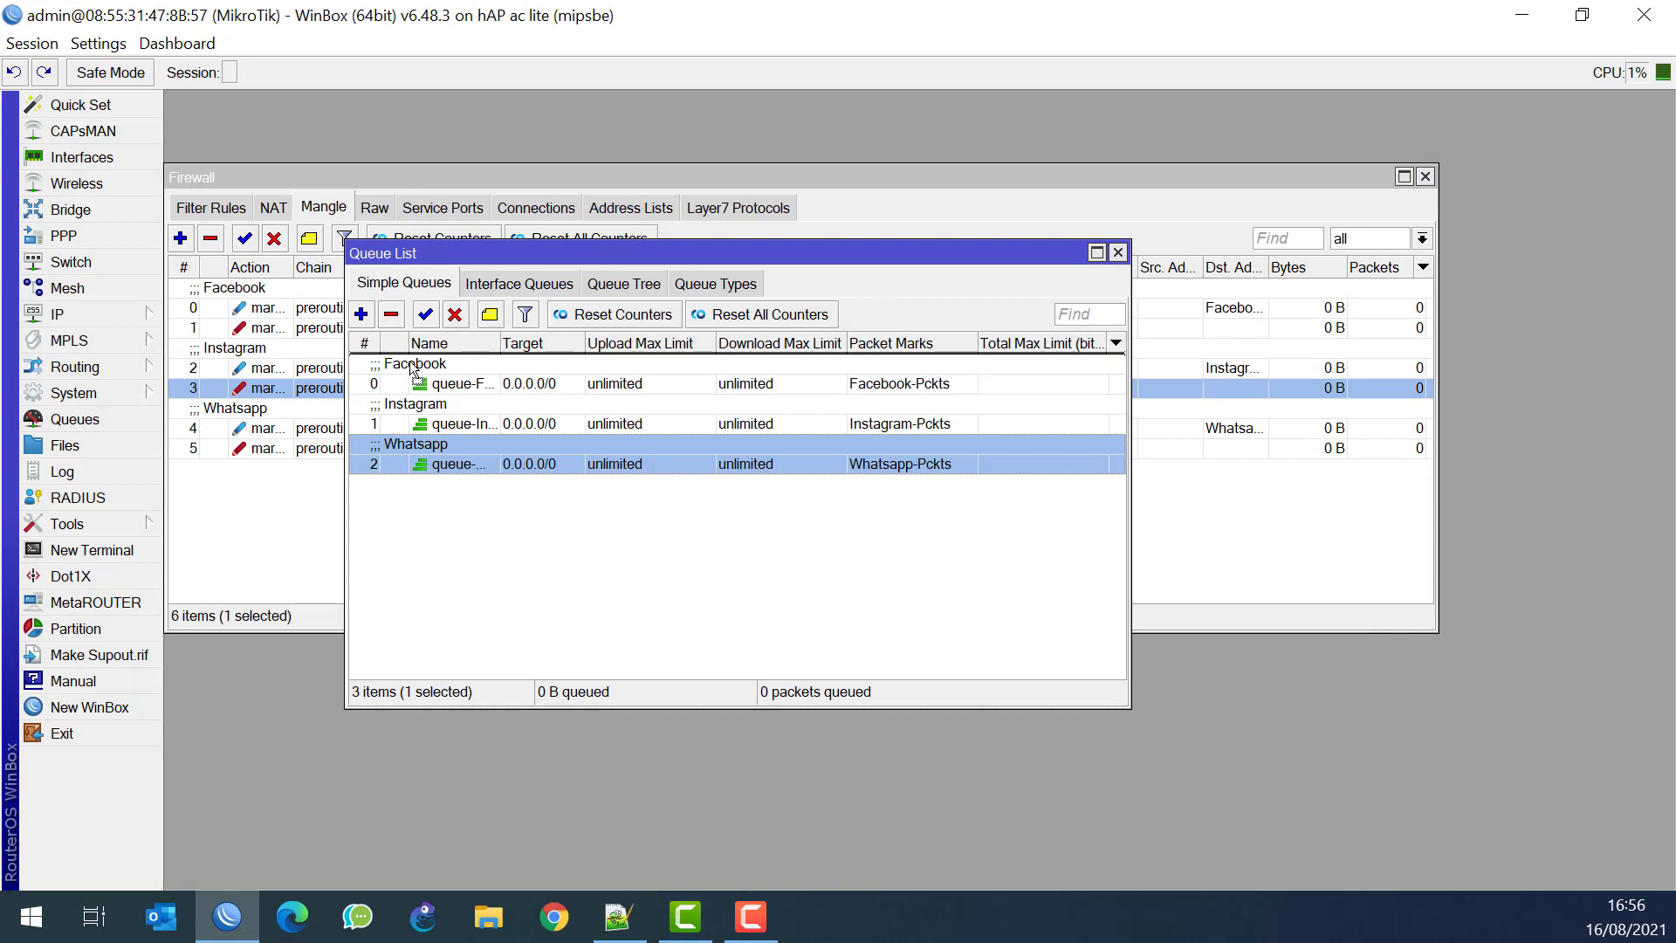
Move the Whatsapp queue above the Facebook queue and widen the Name column to show the full queue names
drag(453, 463, 419, 367)
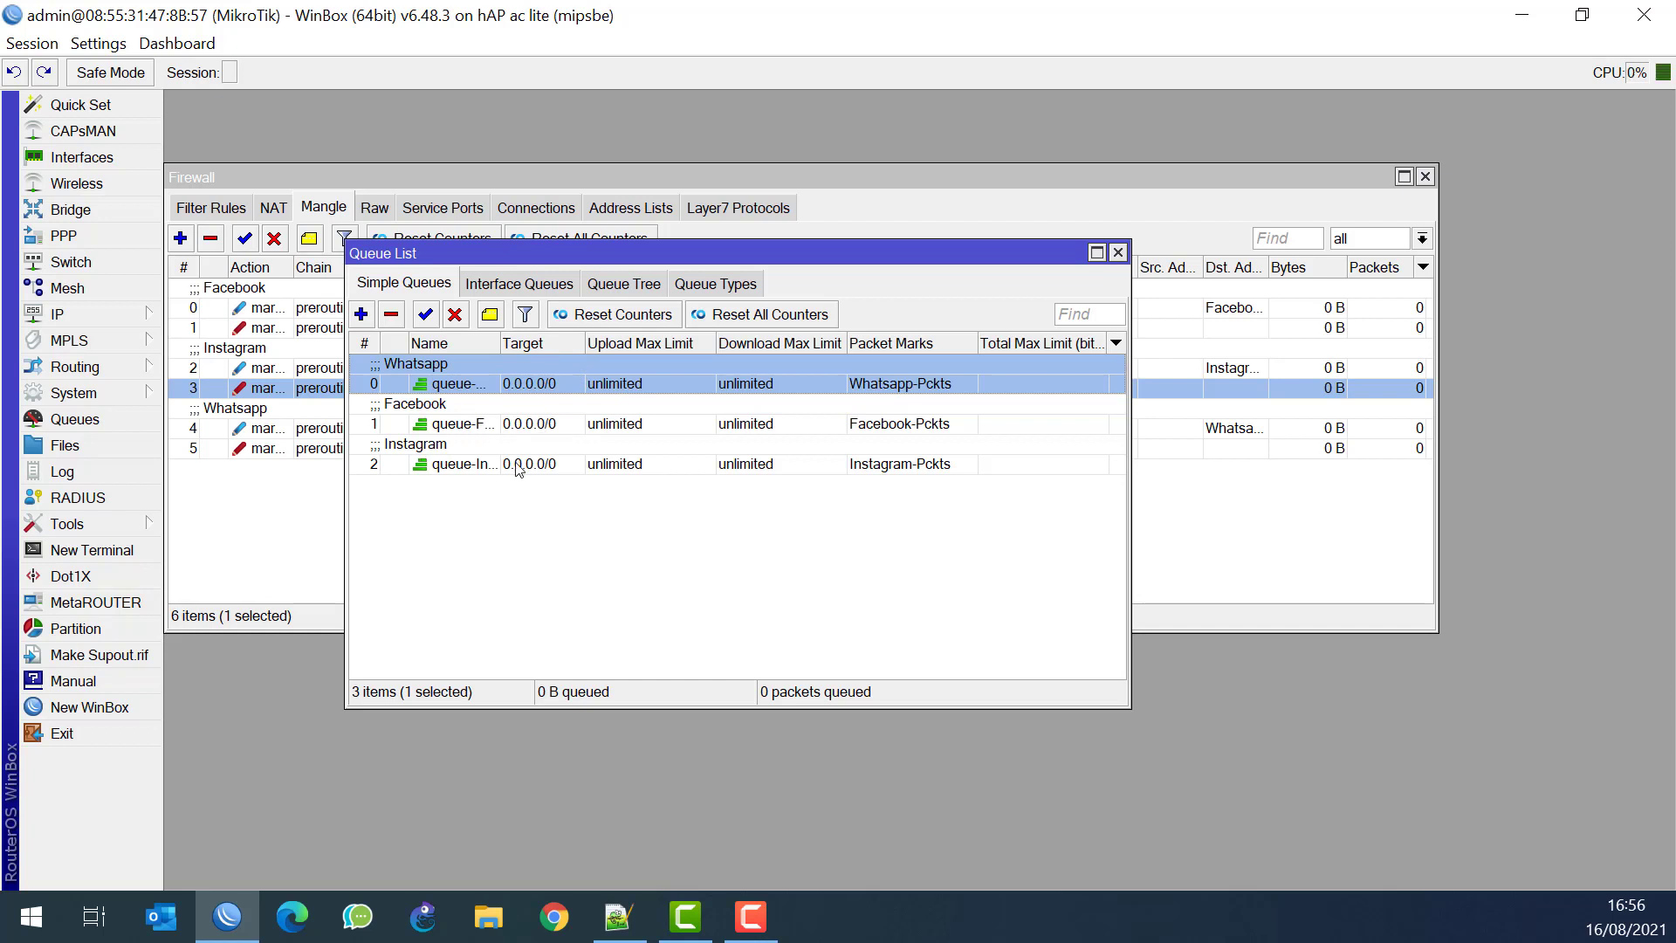
drag(499, 343, 556, 342)
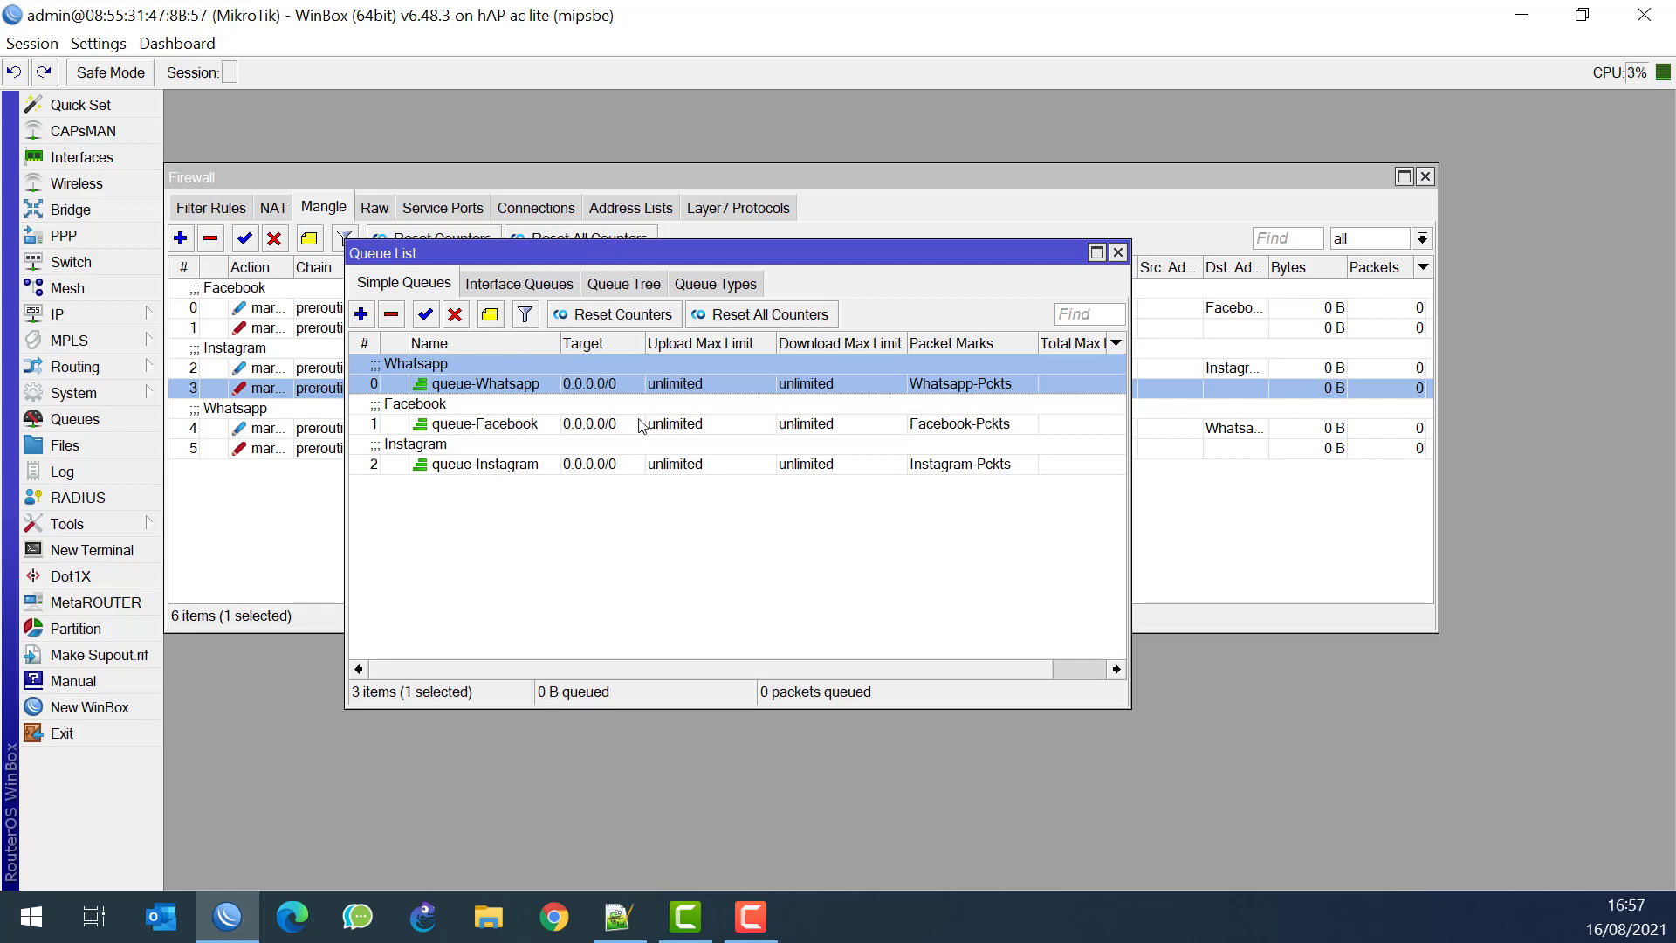
Review the filter, mangle and simple queue commands in the Notepad++ script, and return to WinBox
click(618, 917)
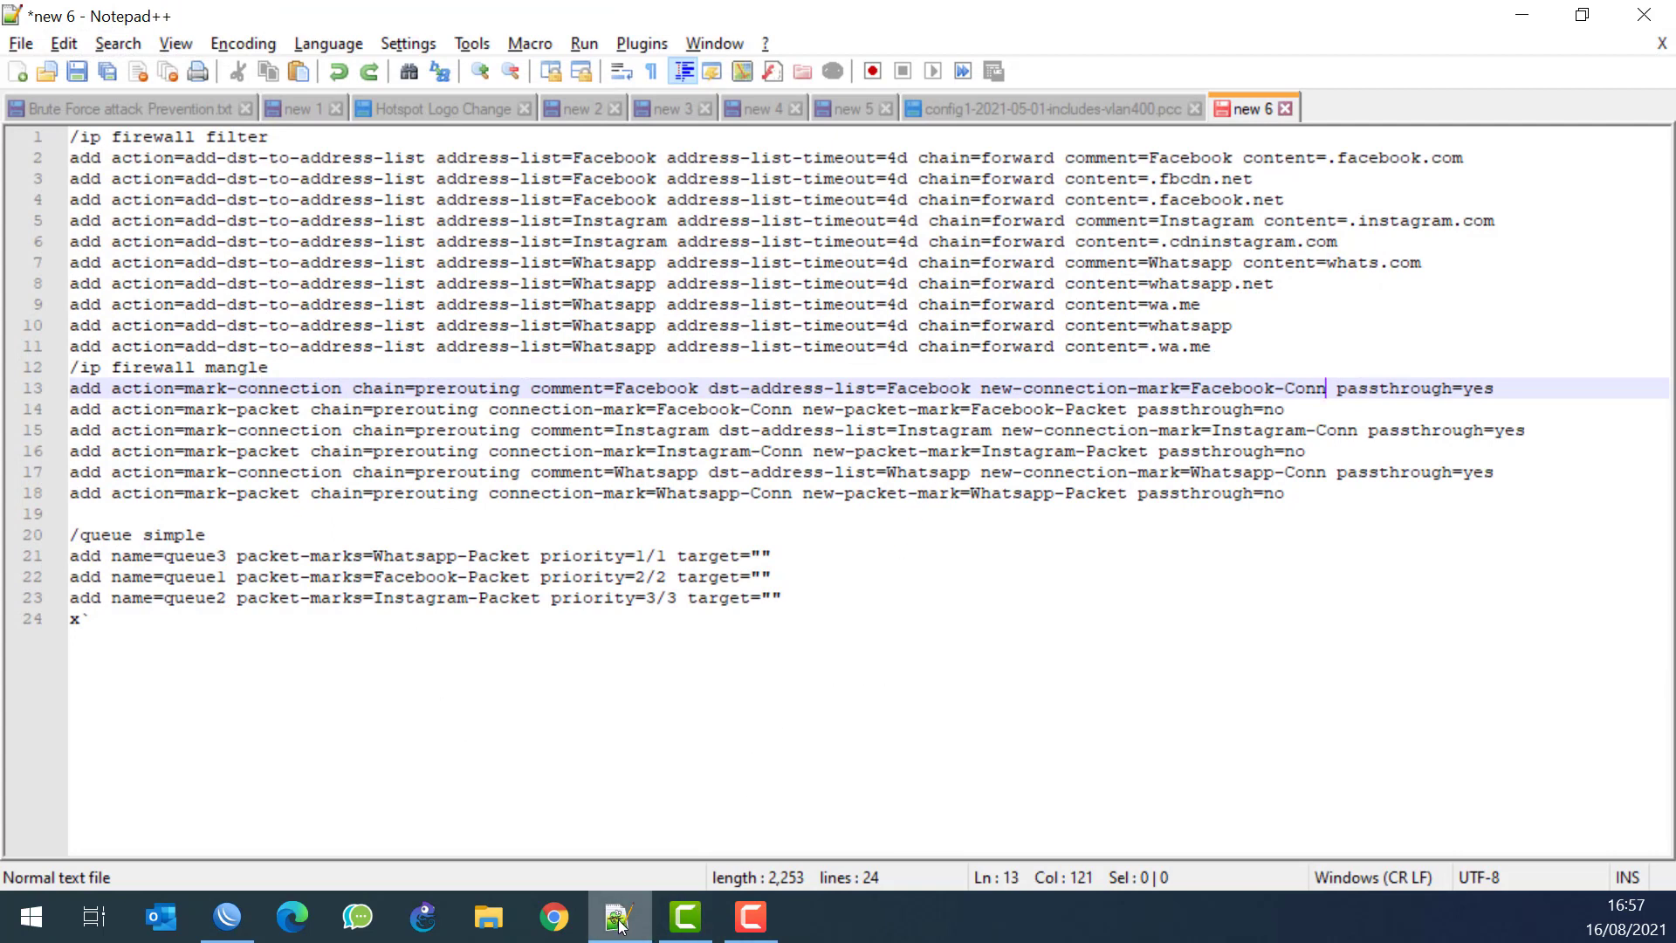
mouse_move(620, 925)
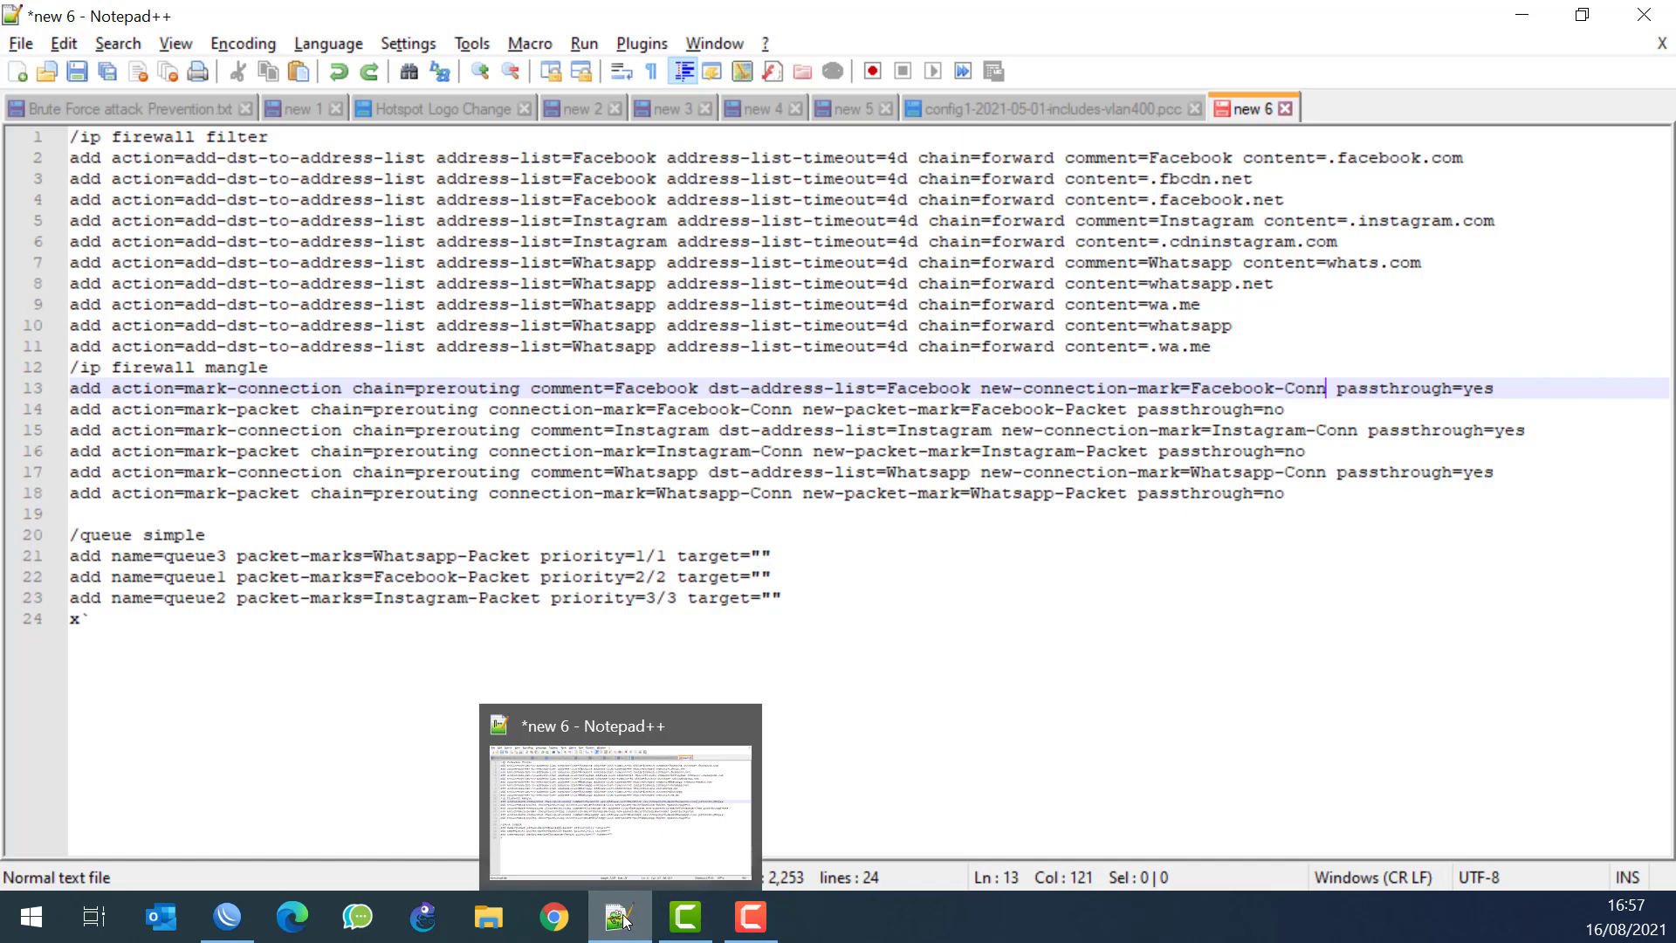
click(622, 921)
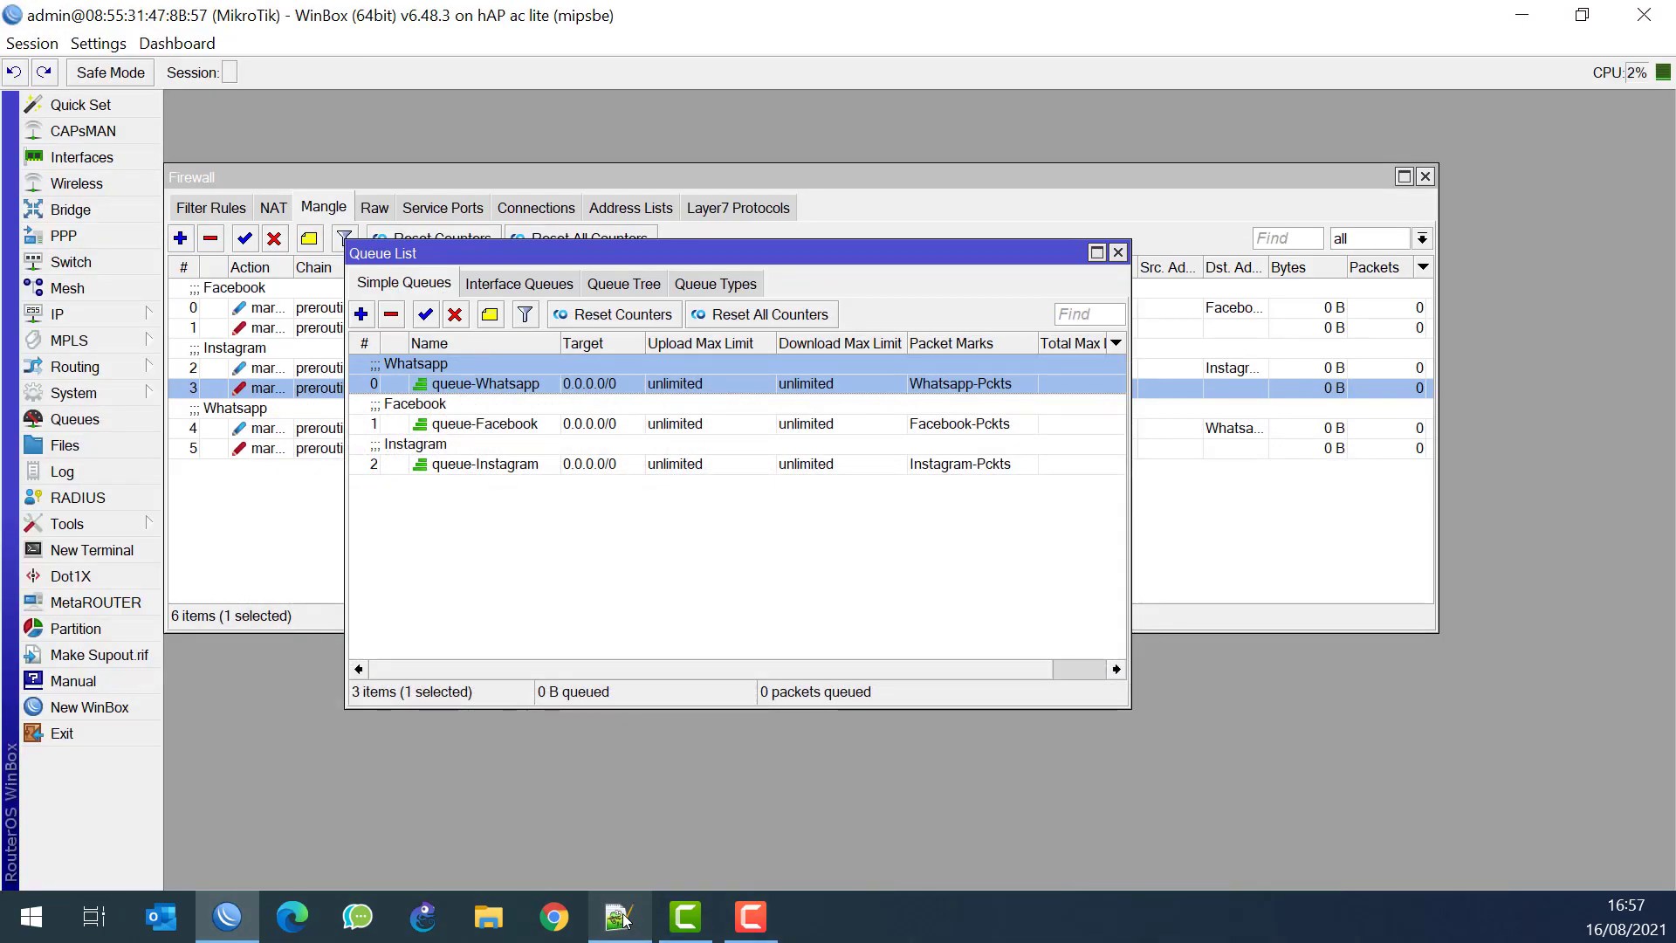
Check the bridge ports and the router's IP address list, including the wlan3 address, and close both windows
click(72, 210)
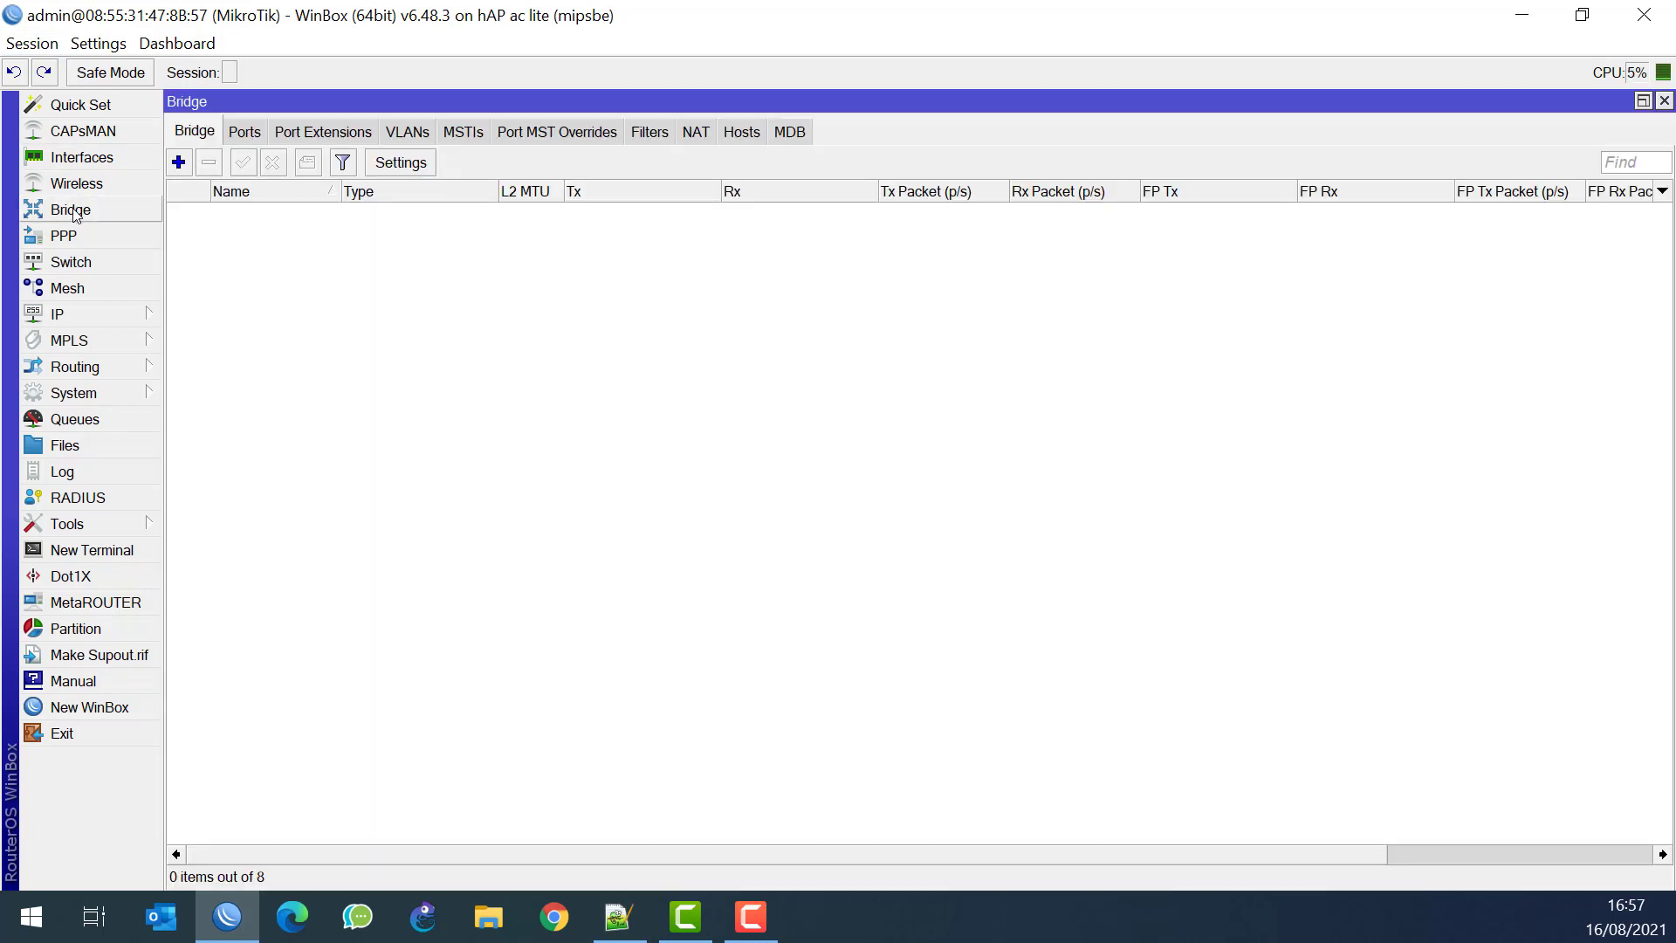
click(244, 134)
click(112, 216)
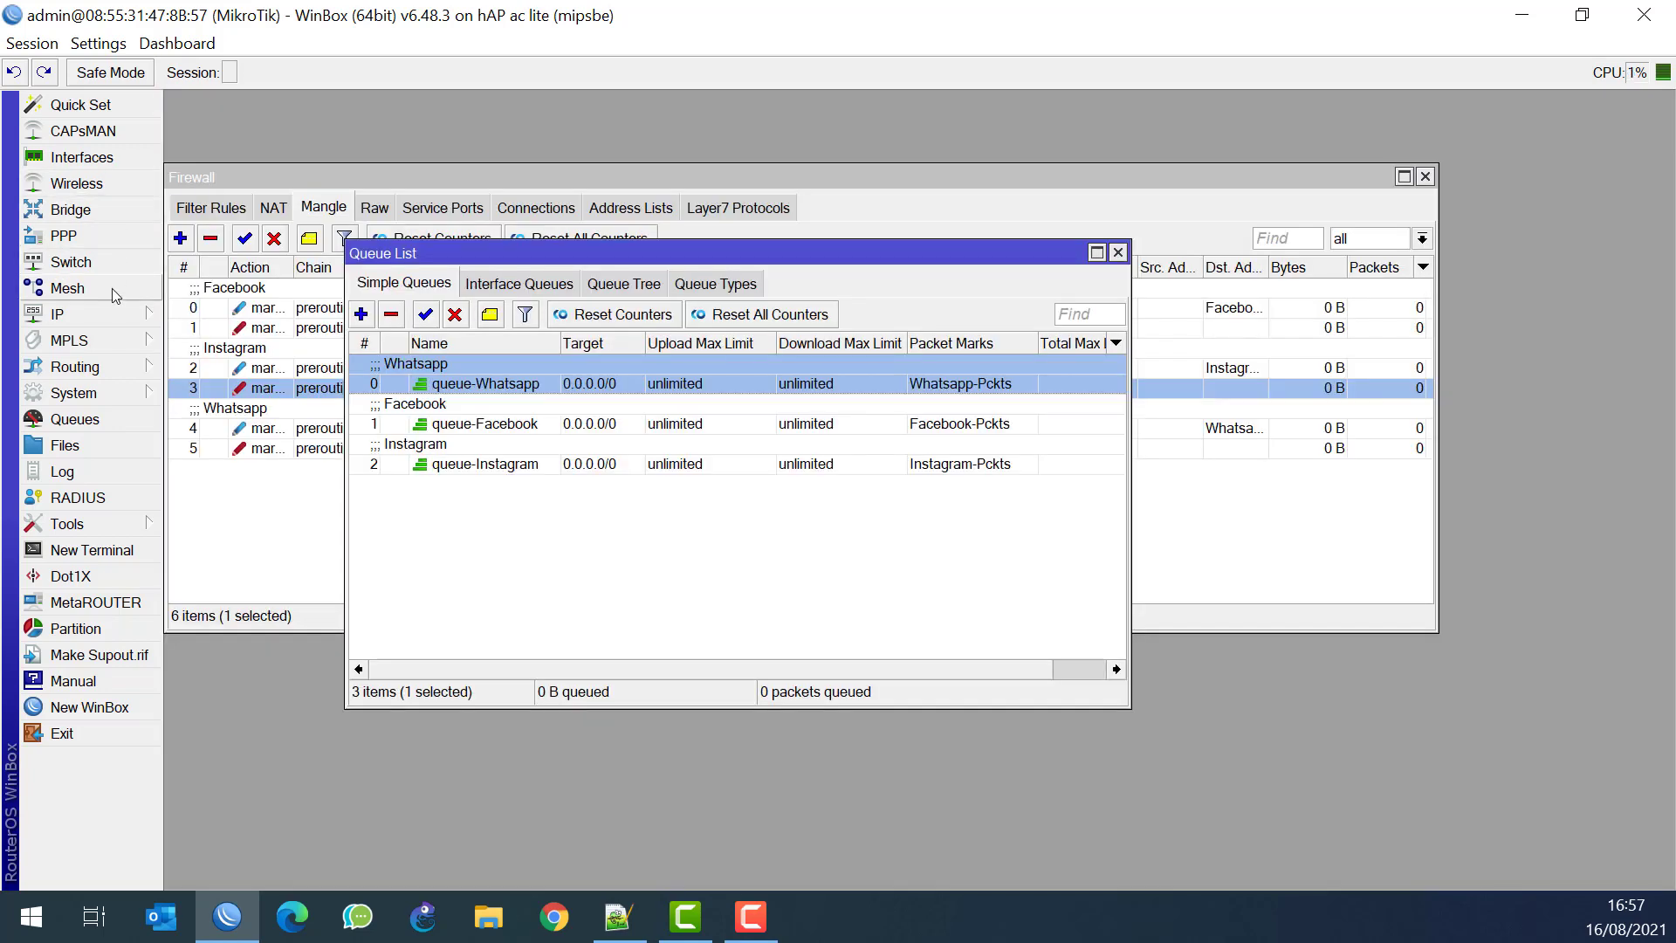
click(108, 314)
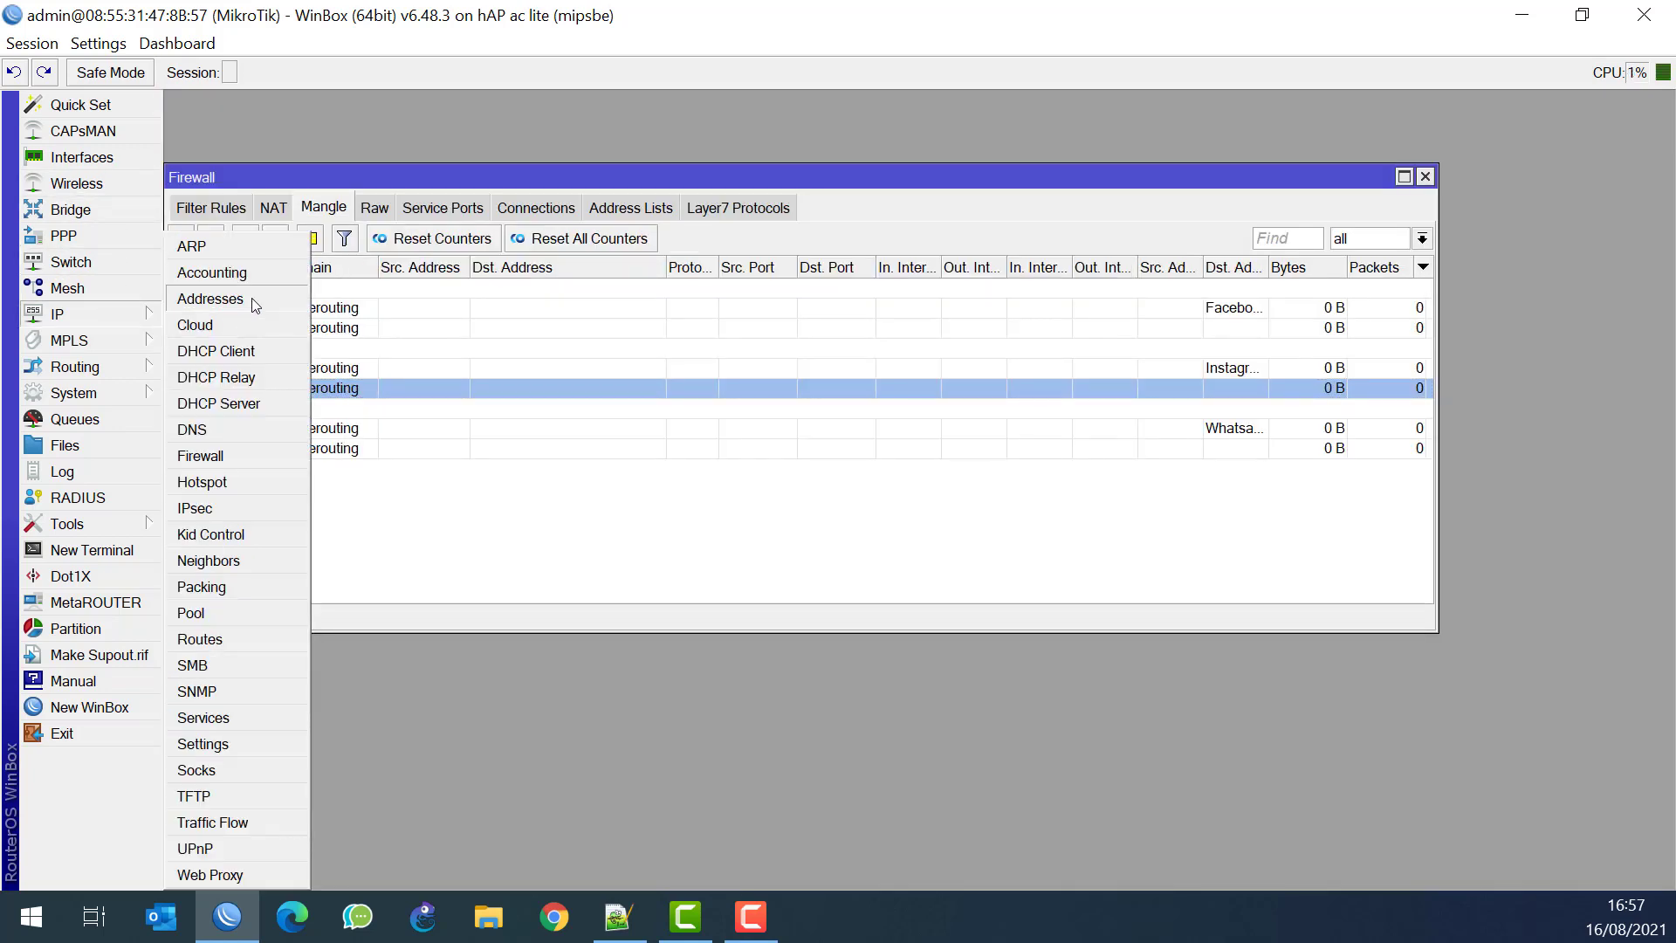
click(225, 296)
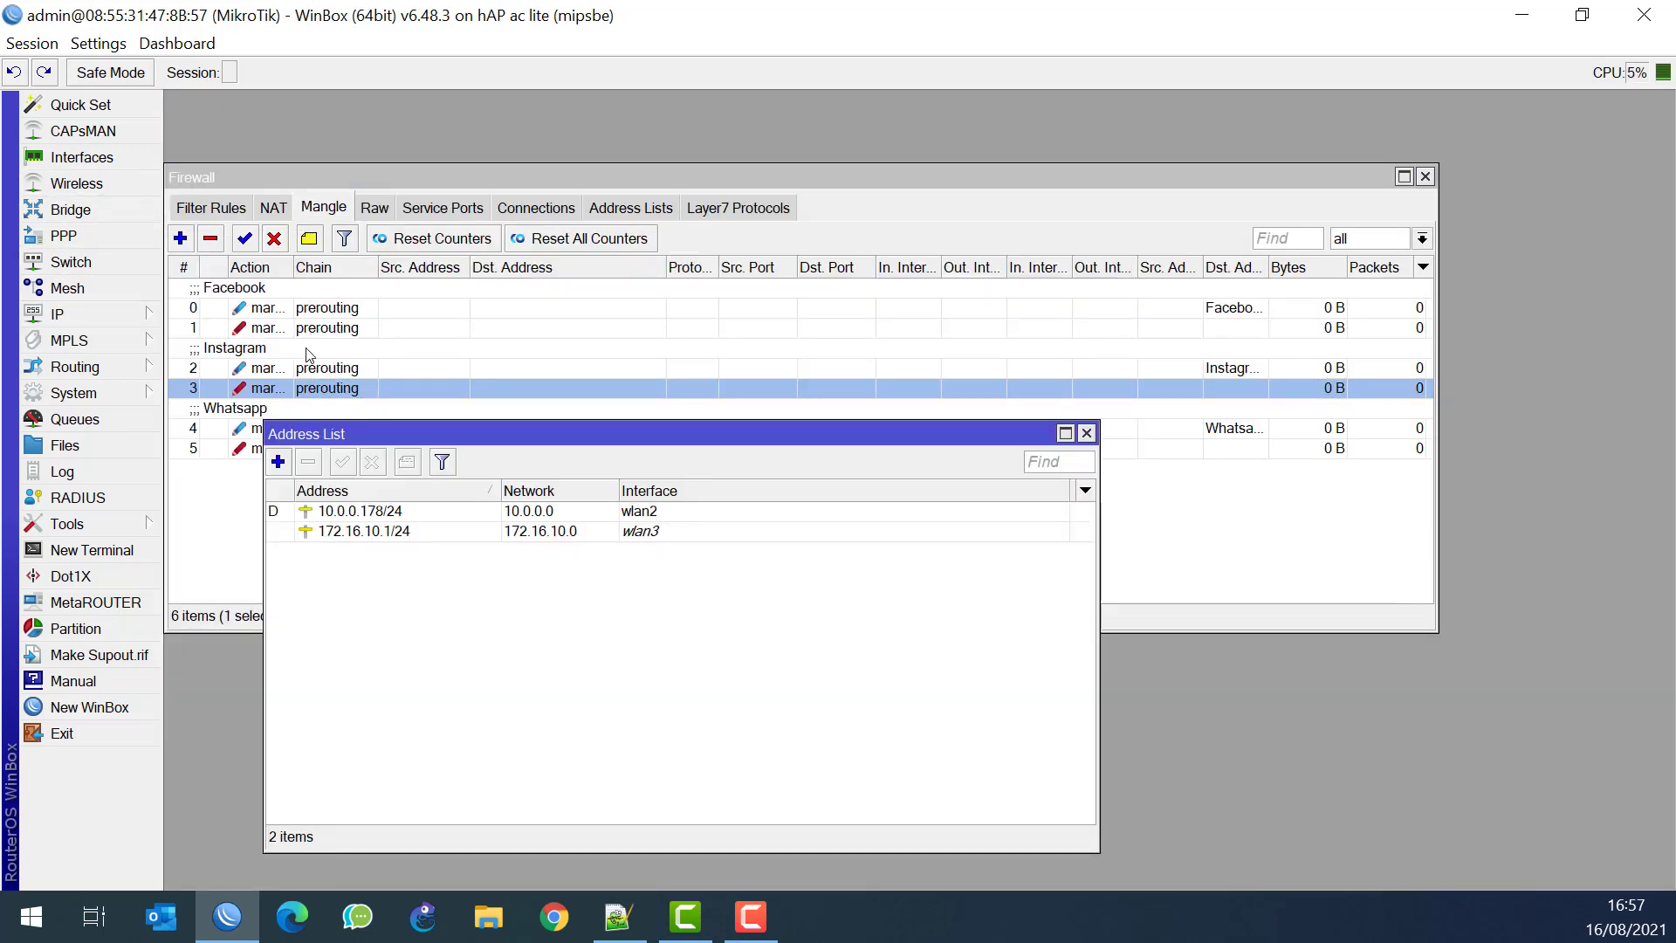
click(377, 532)
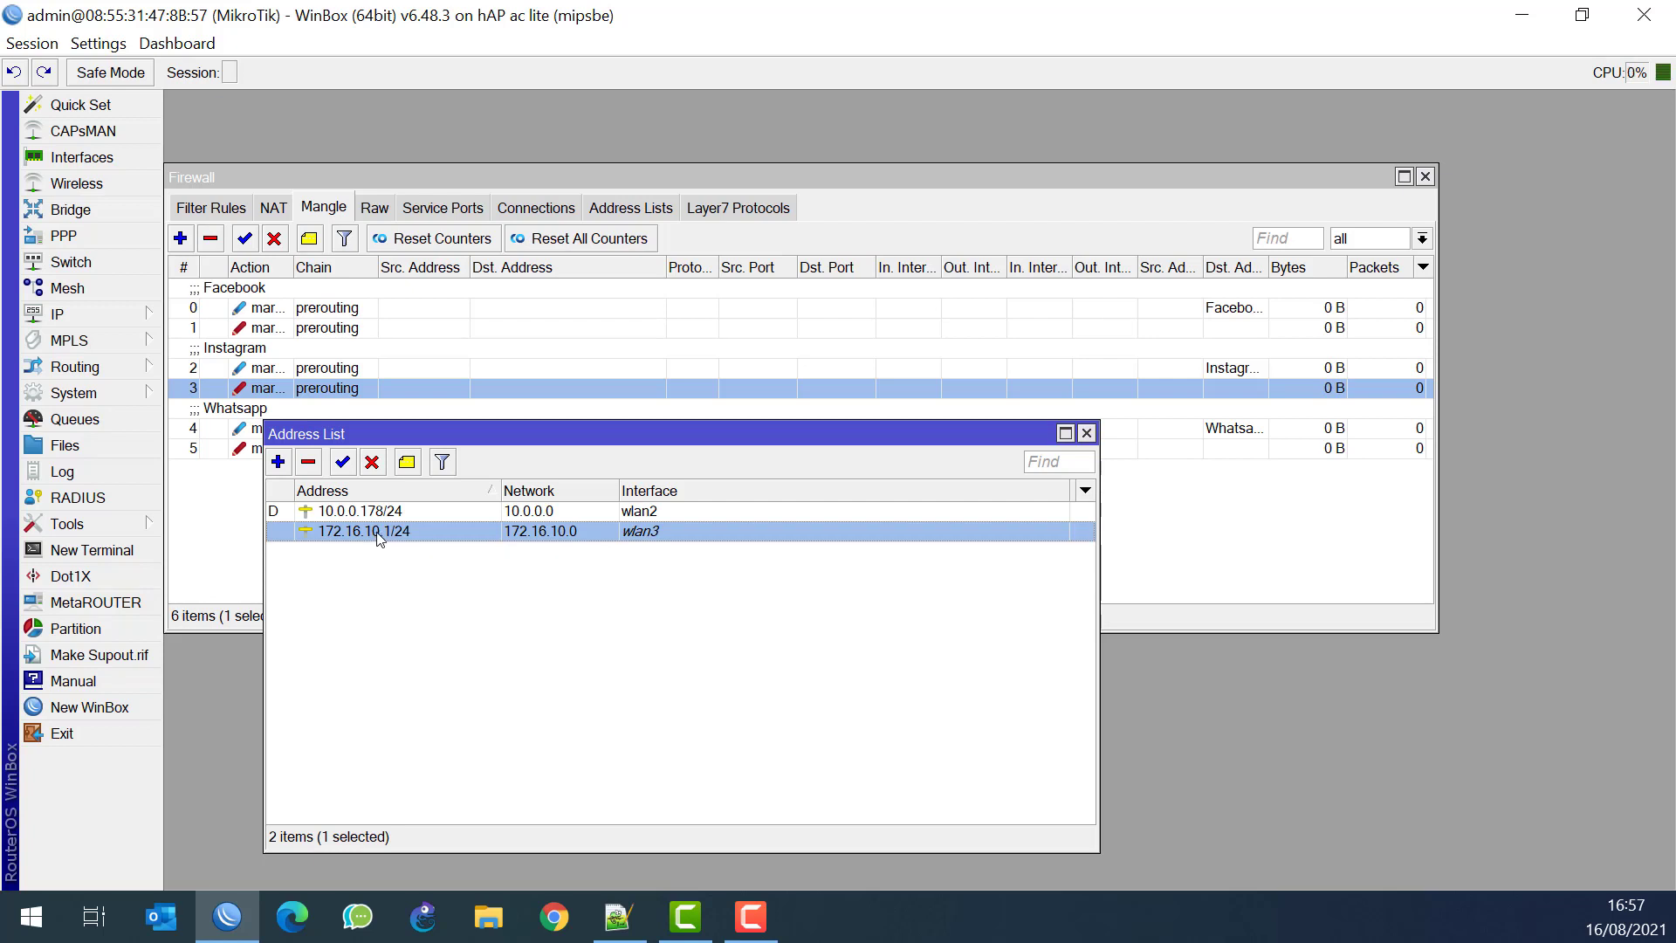
key(Escape)
Check the virtual interface wlan3 in the wireless interface list and close the wireless tables
click(87, 183)
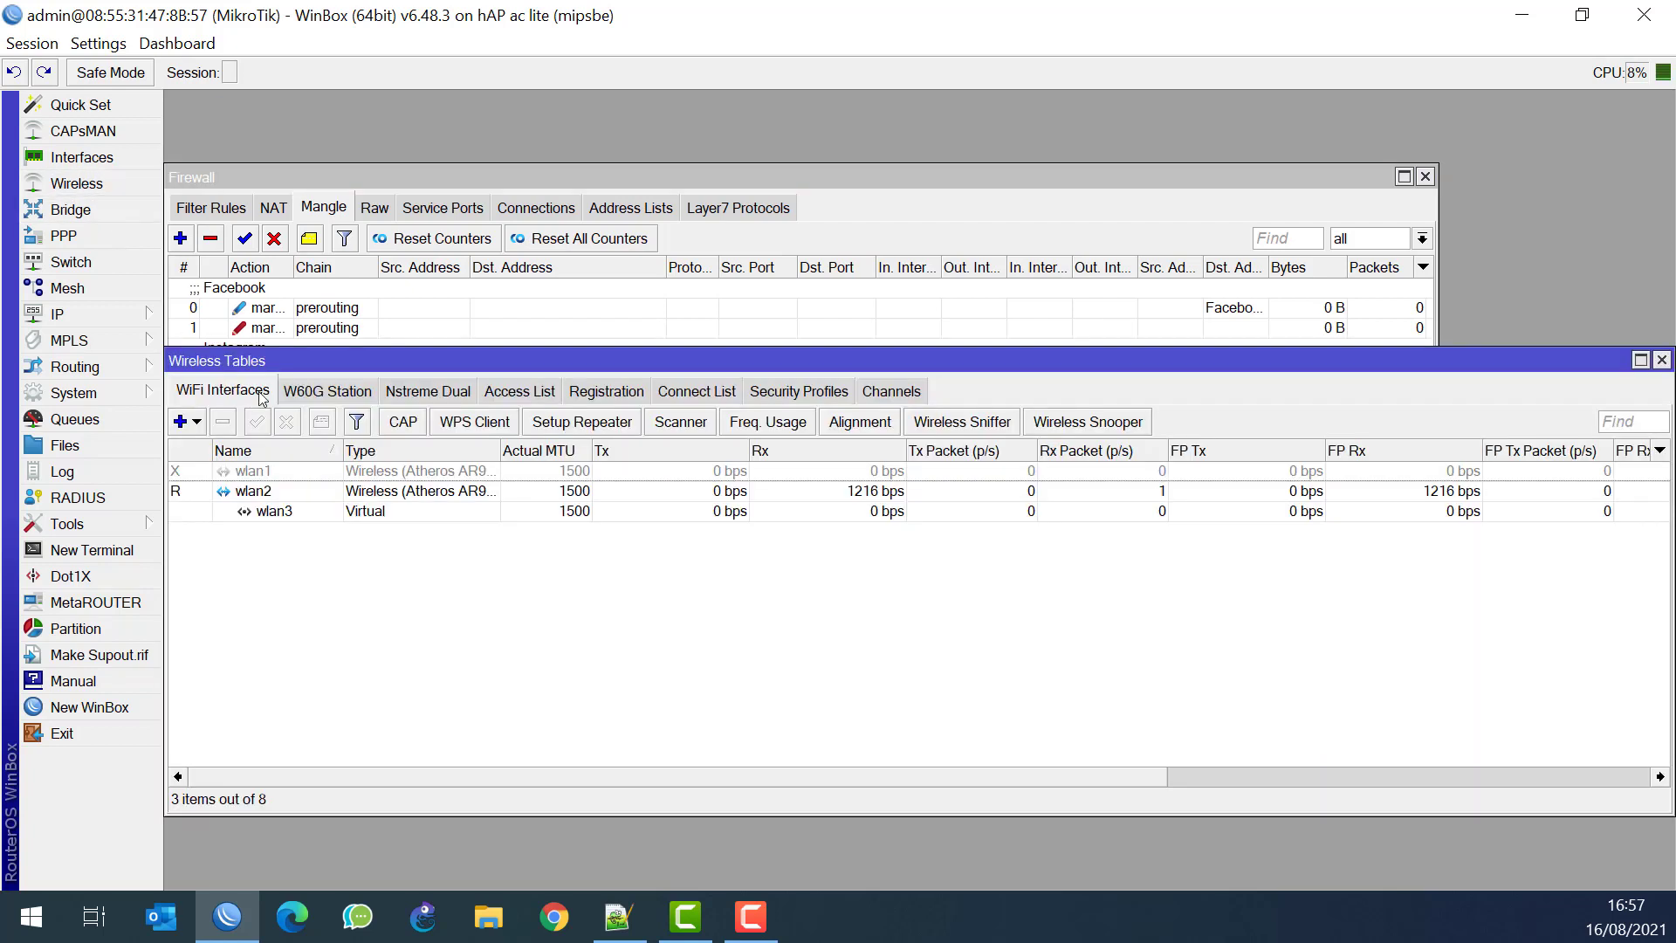
click(284, 513)
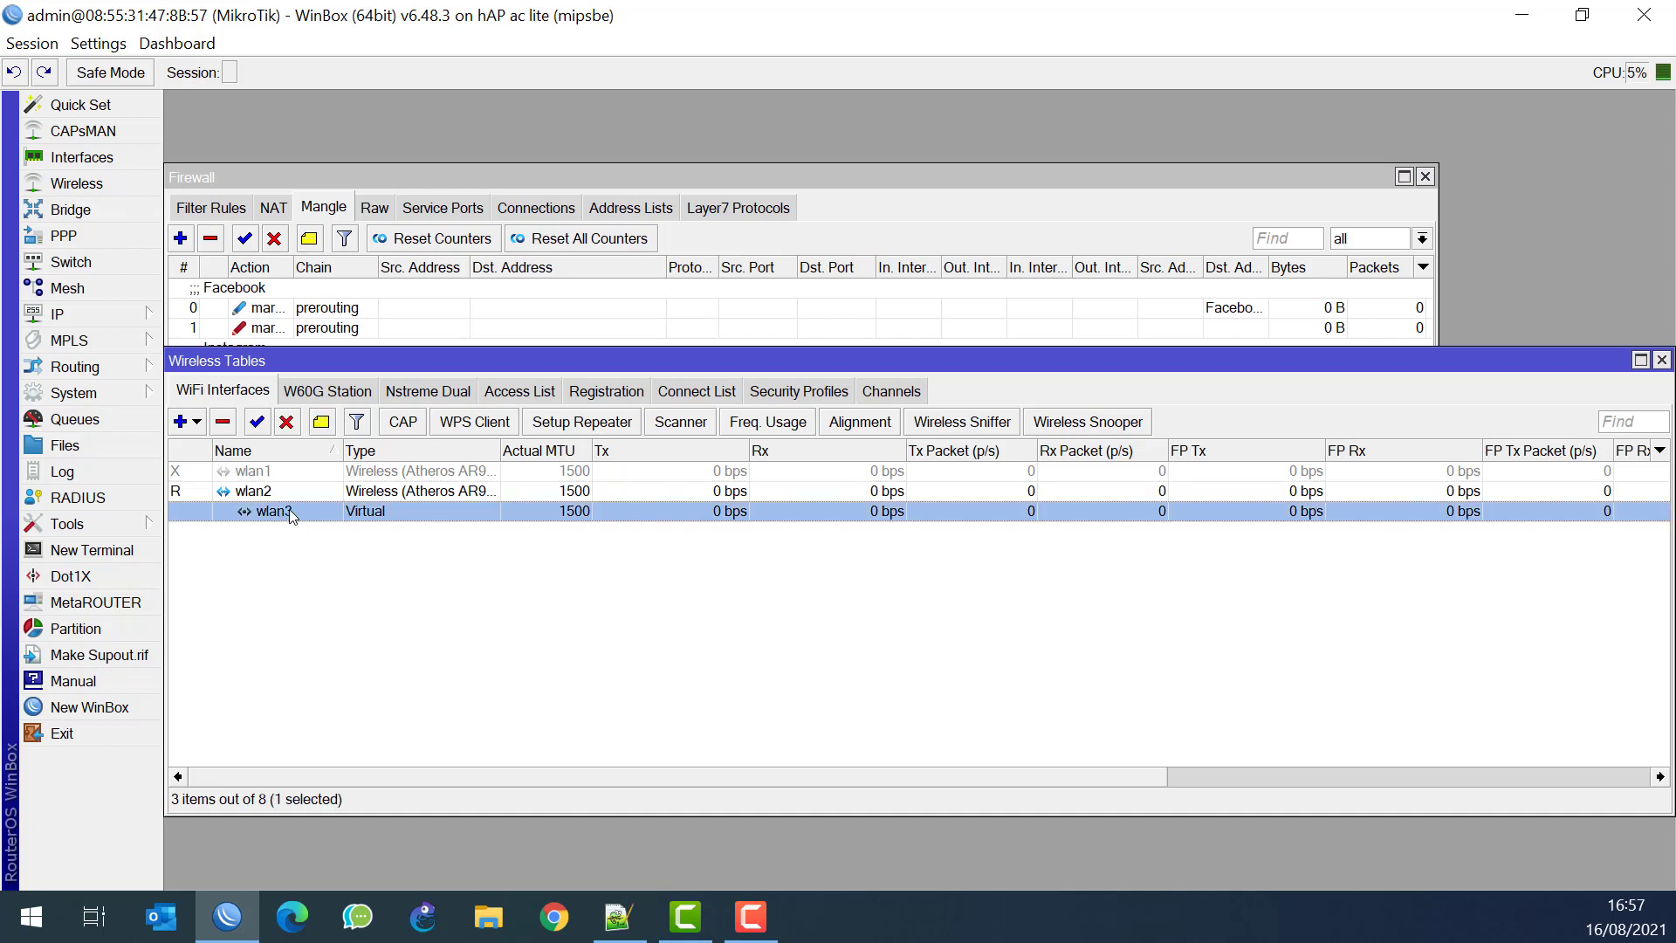
click(1661, 360)
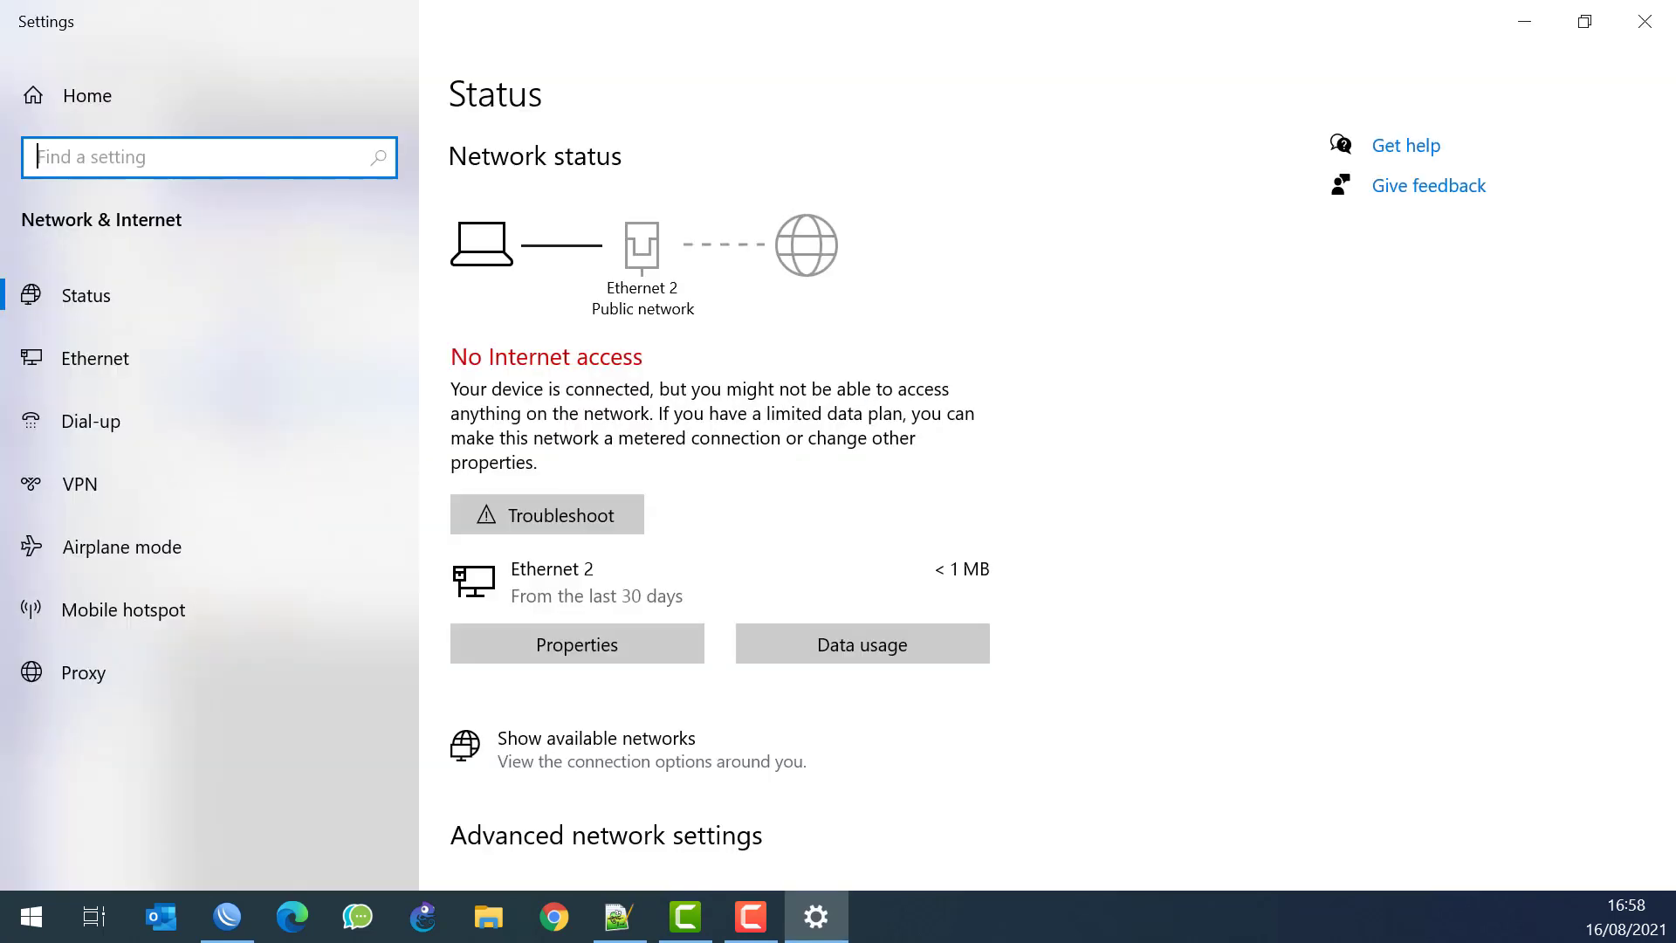
Enable the computer's Wi-Fi adapter in the Windows network connections and close the network settings
scroll(704, 737, down, 4)
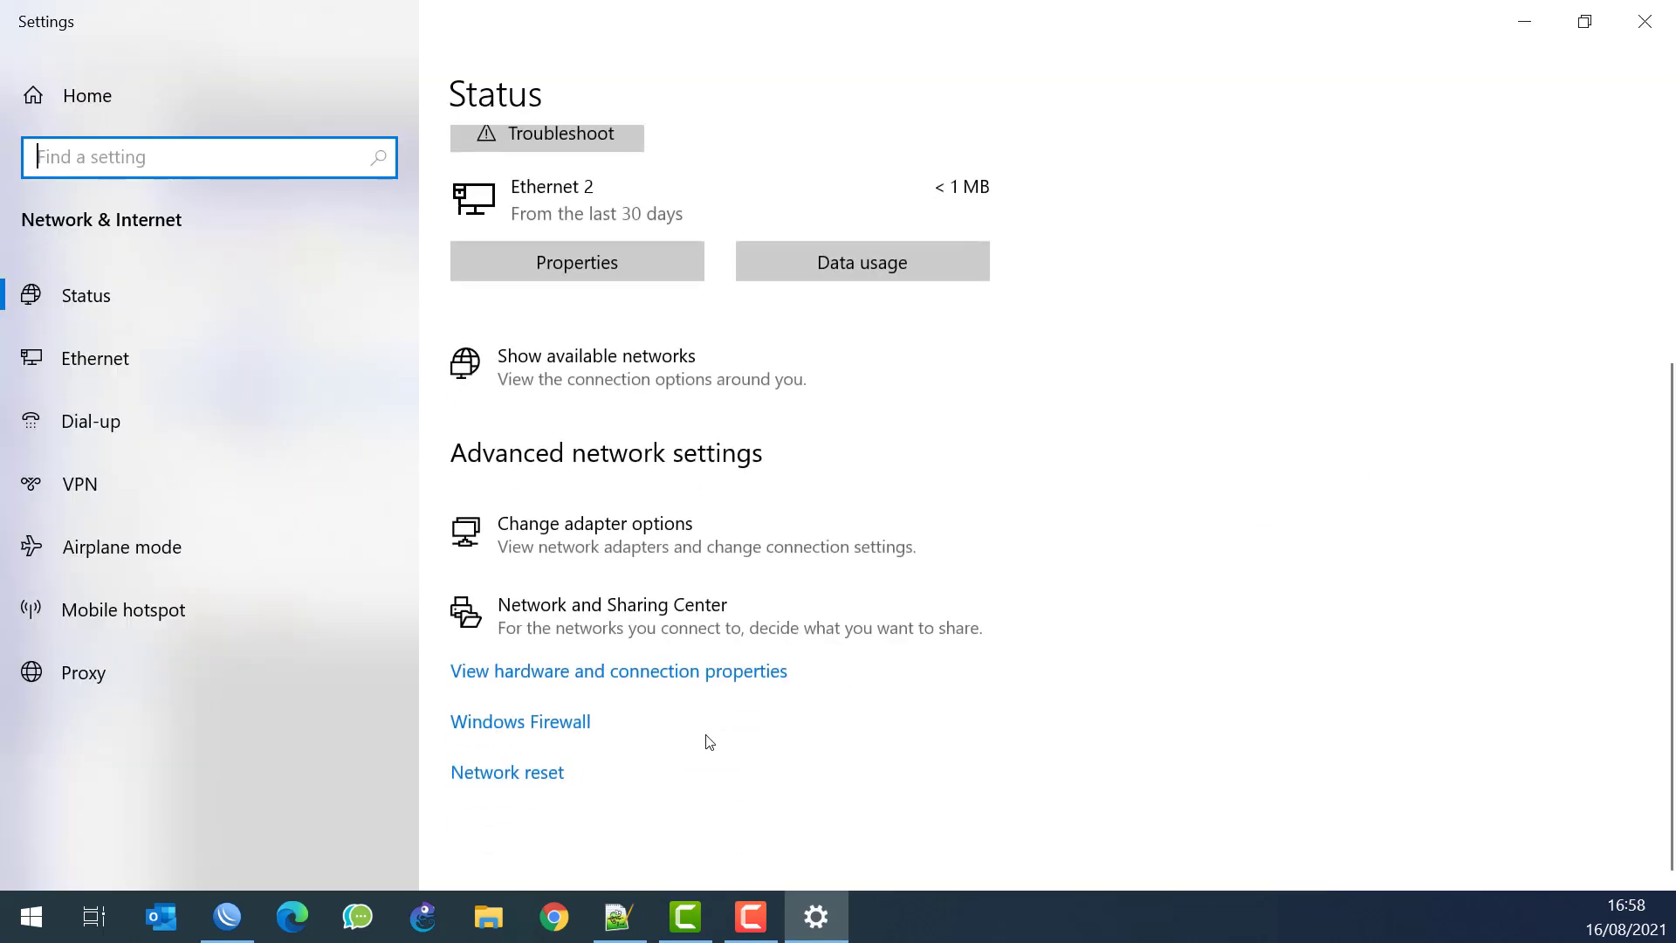
click(583, 617)
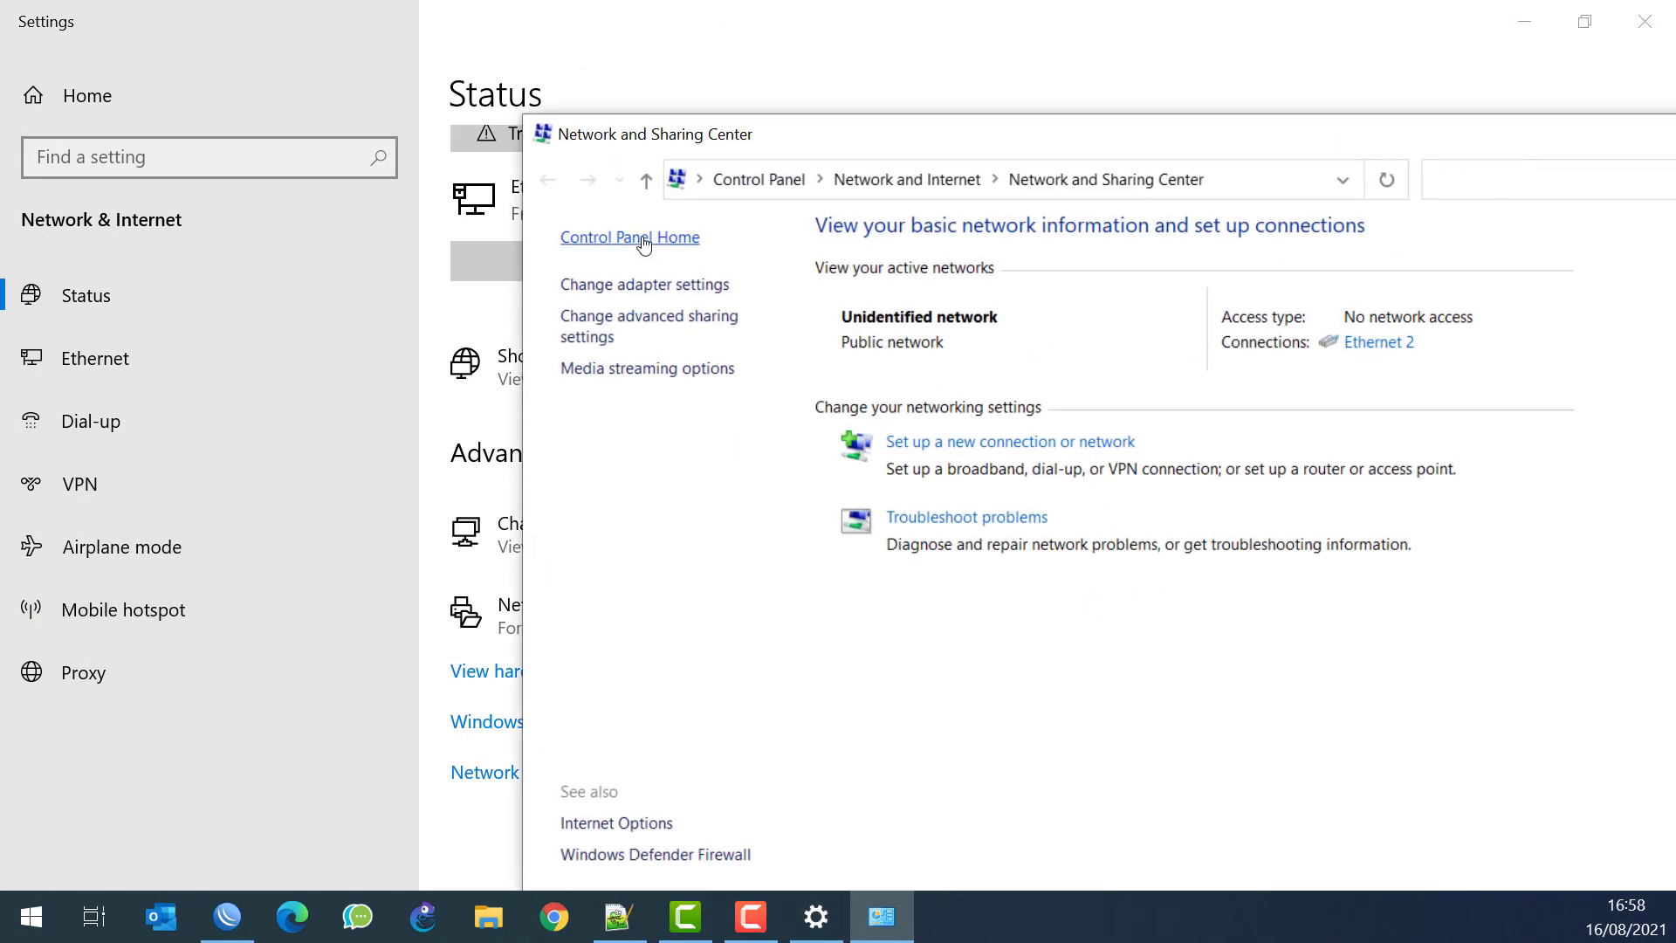
click(624, 285)
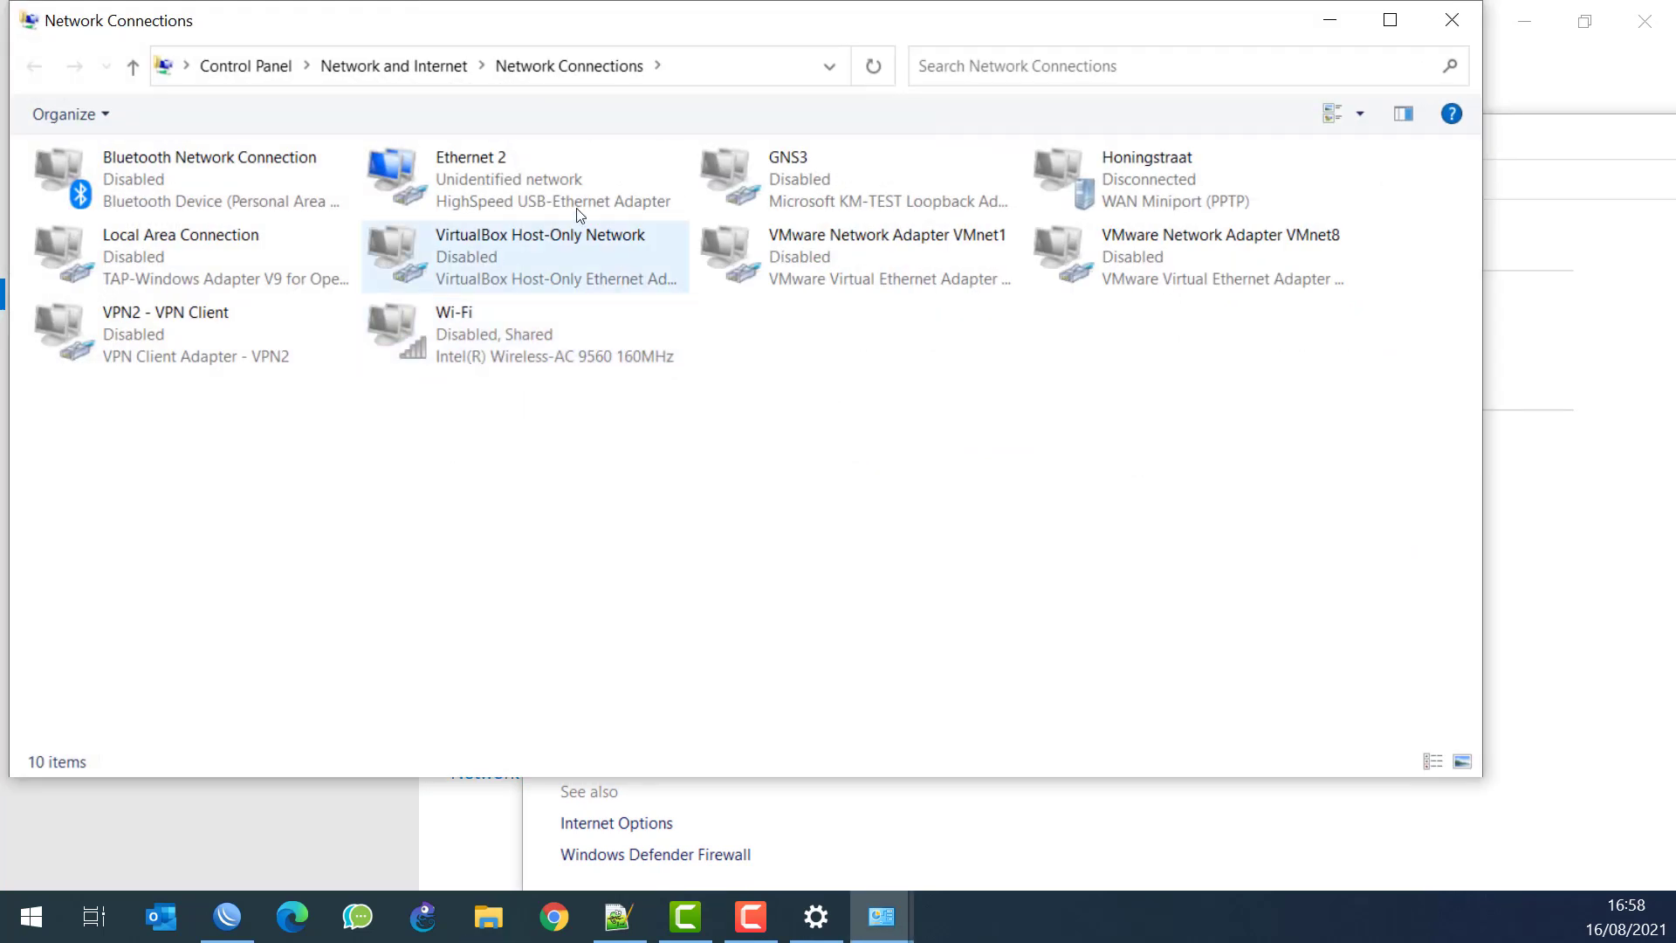
right_click(426, 332)
click(489, 351)
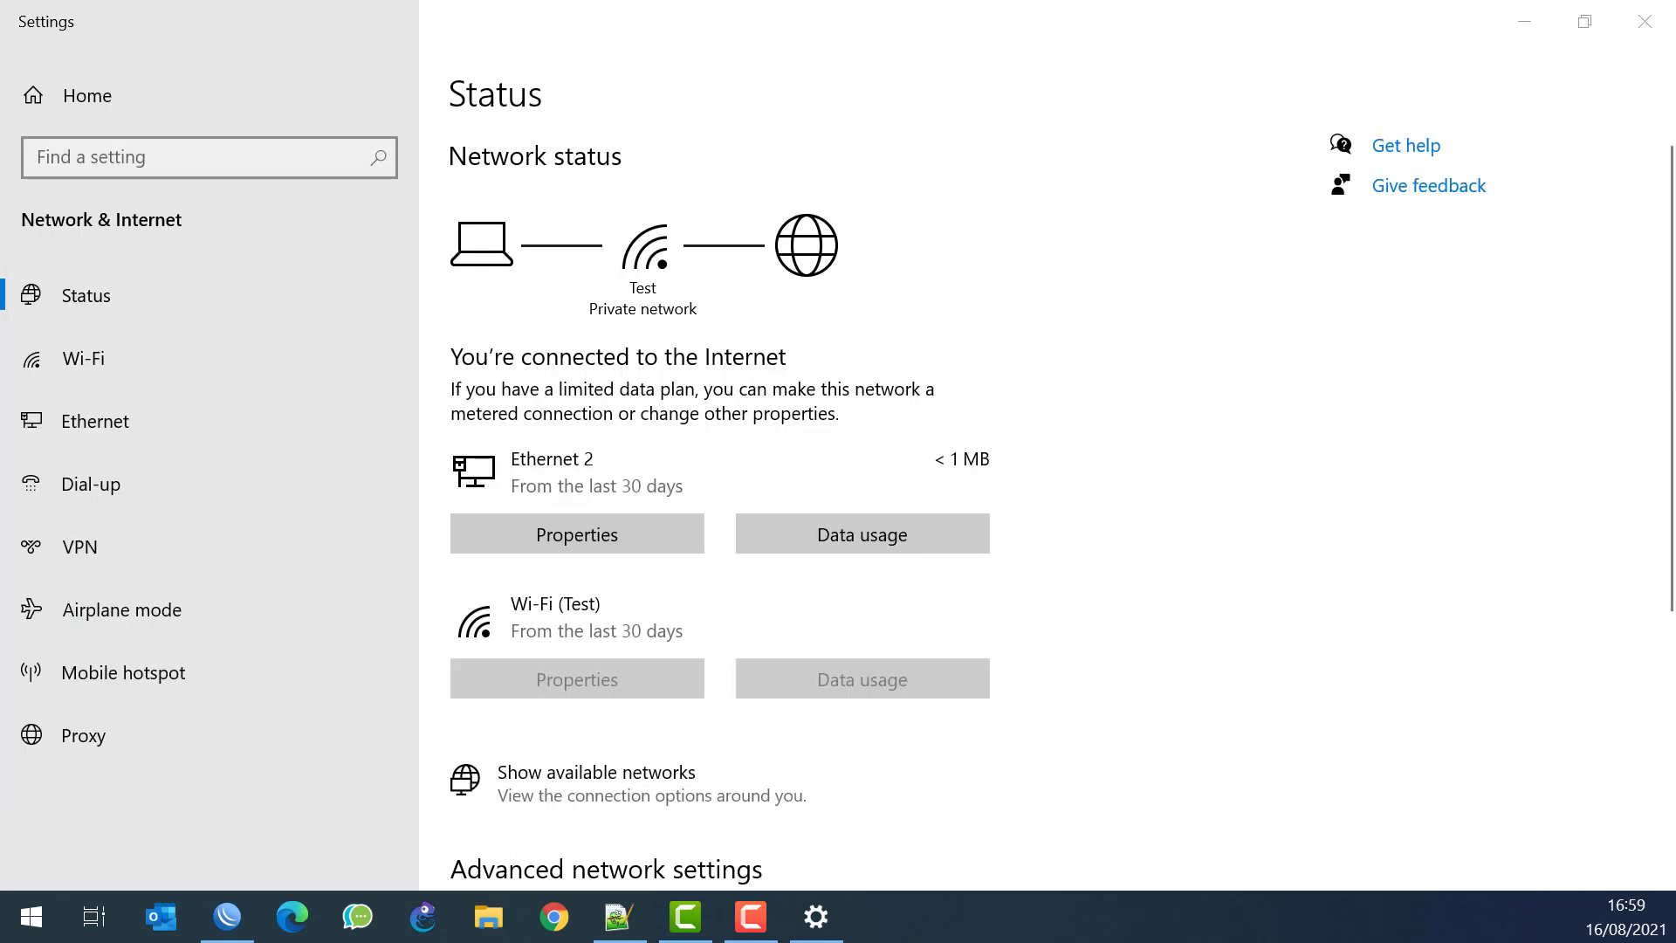
click(1646, 18)
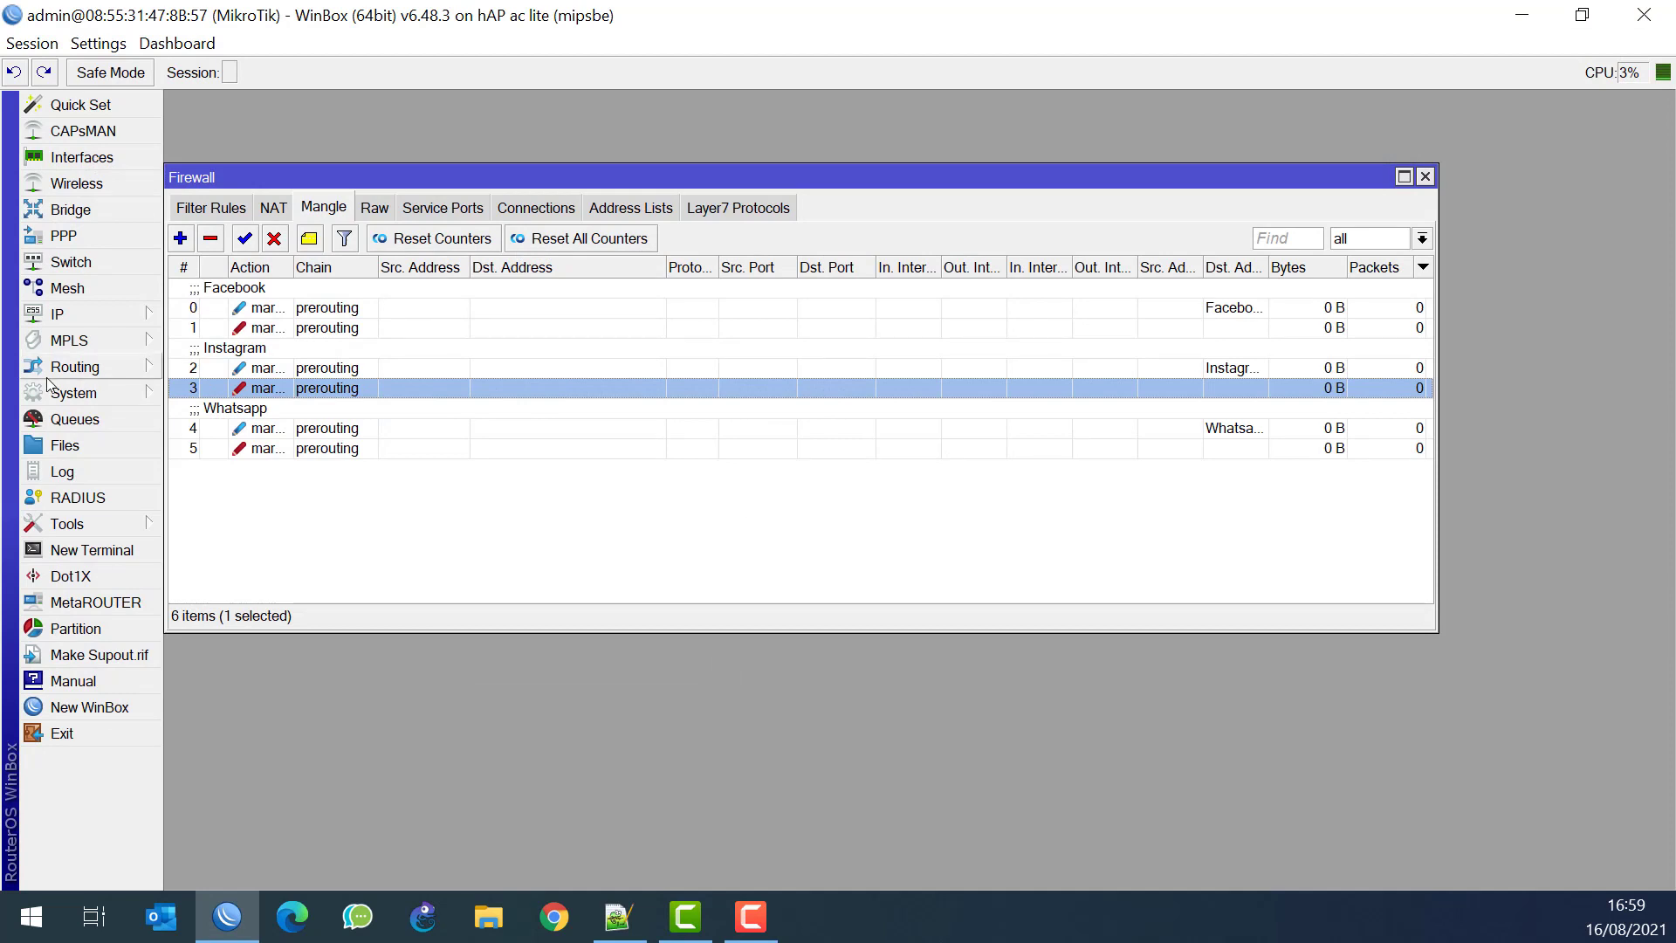
Check the wireless registration table for the client connected to wlan3 and close the wireless tables
click(99, 181)
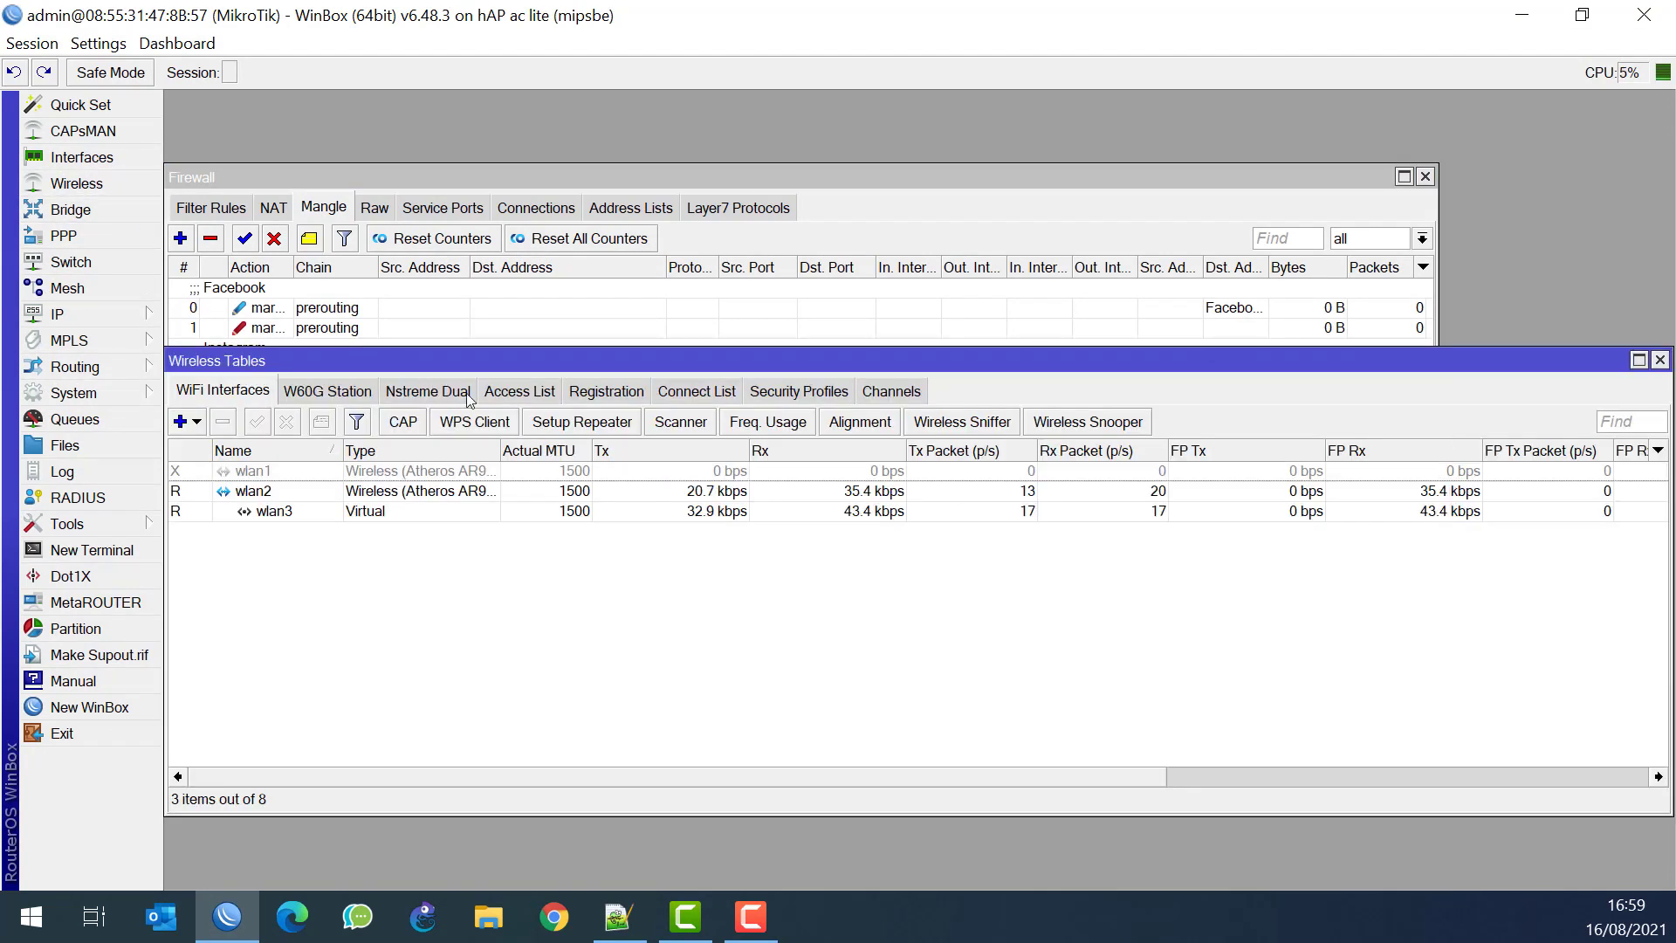
click(596, 390)
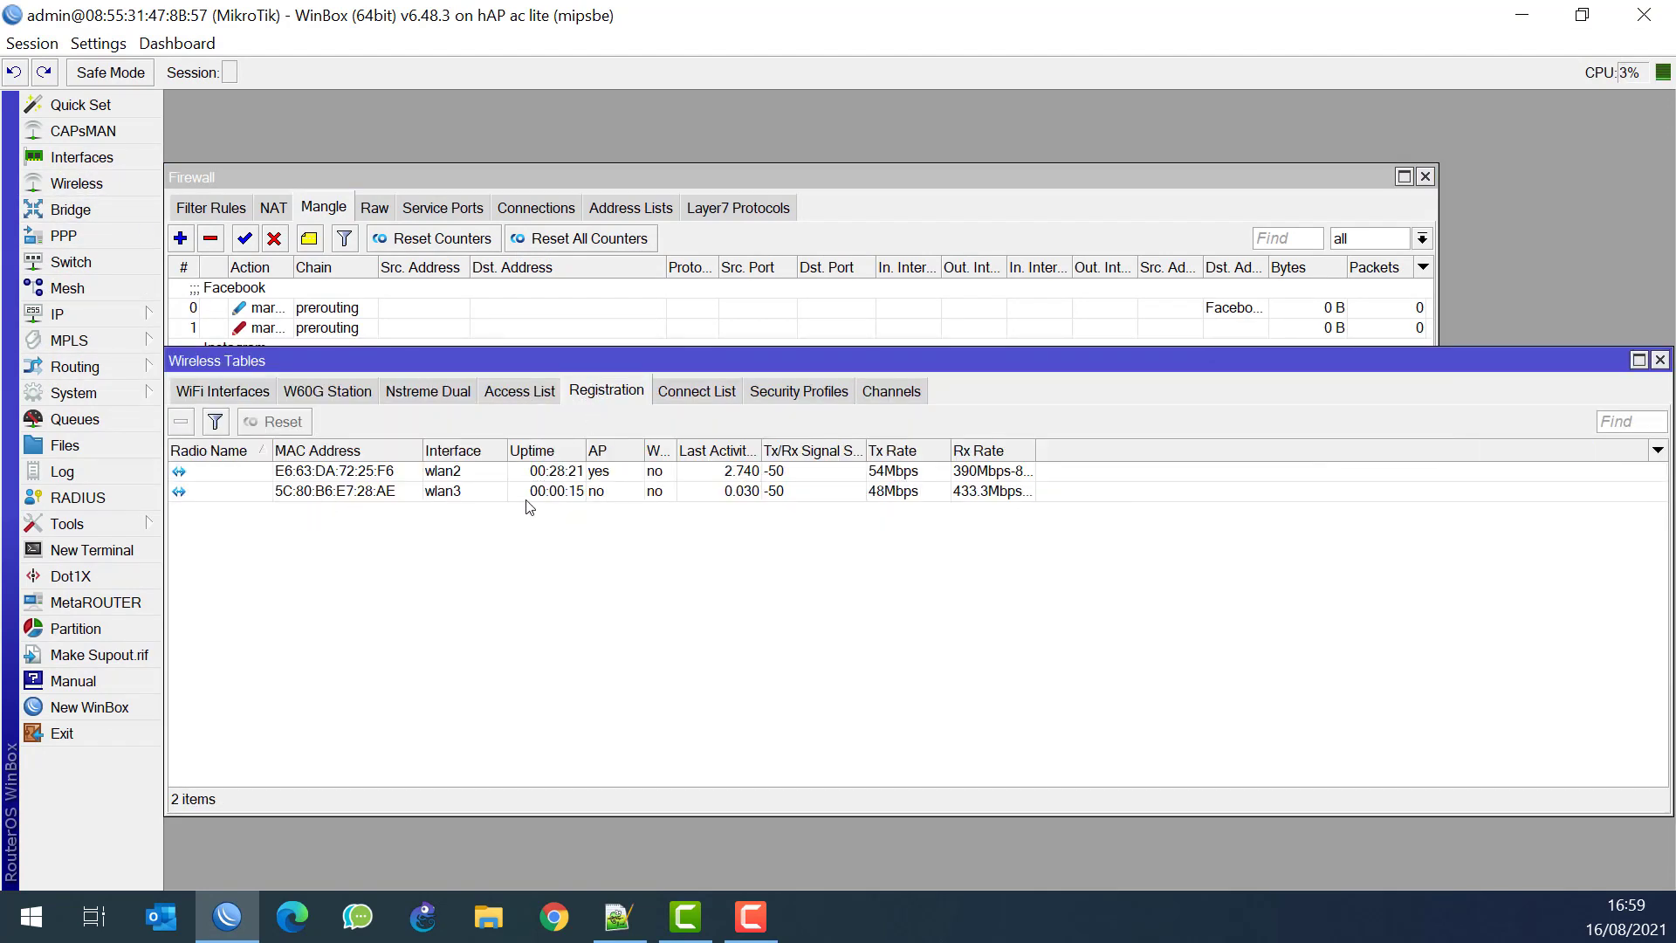
click(381, 499)
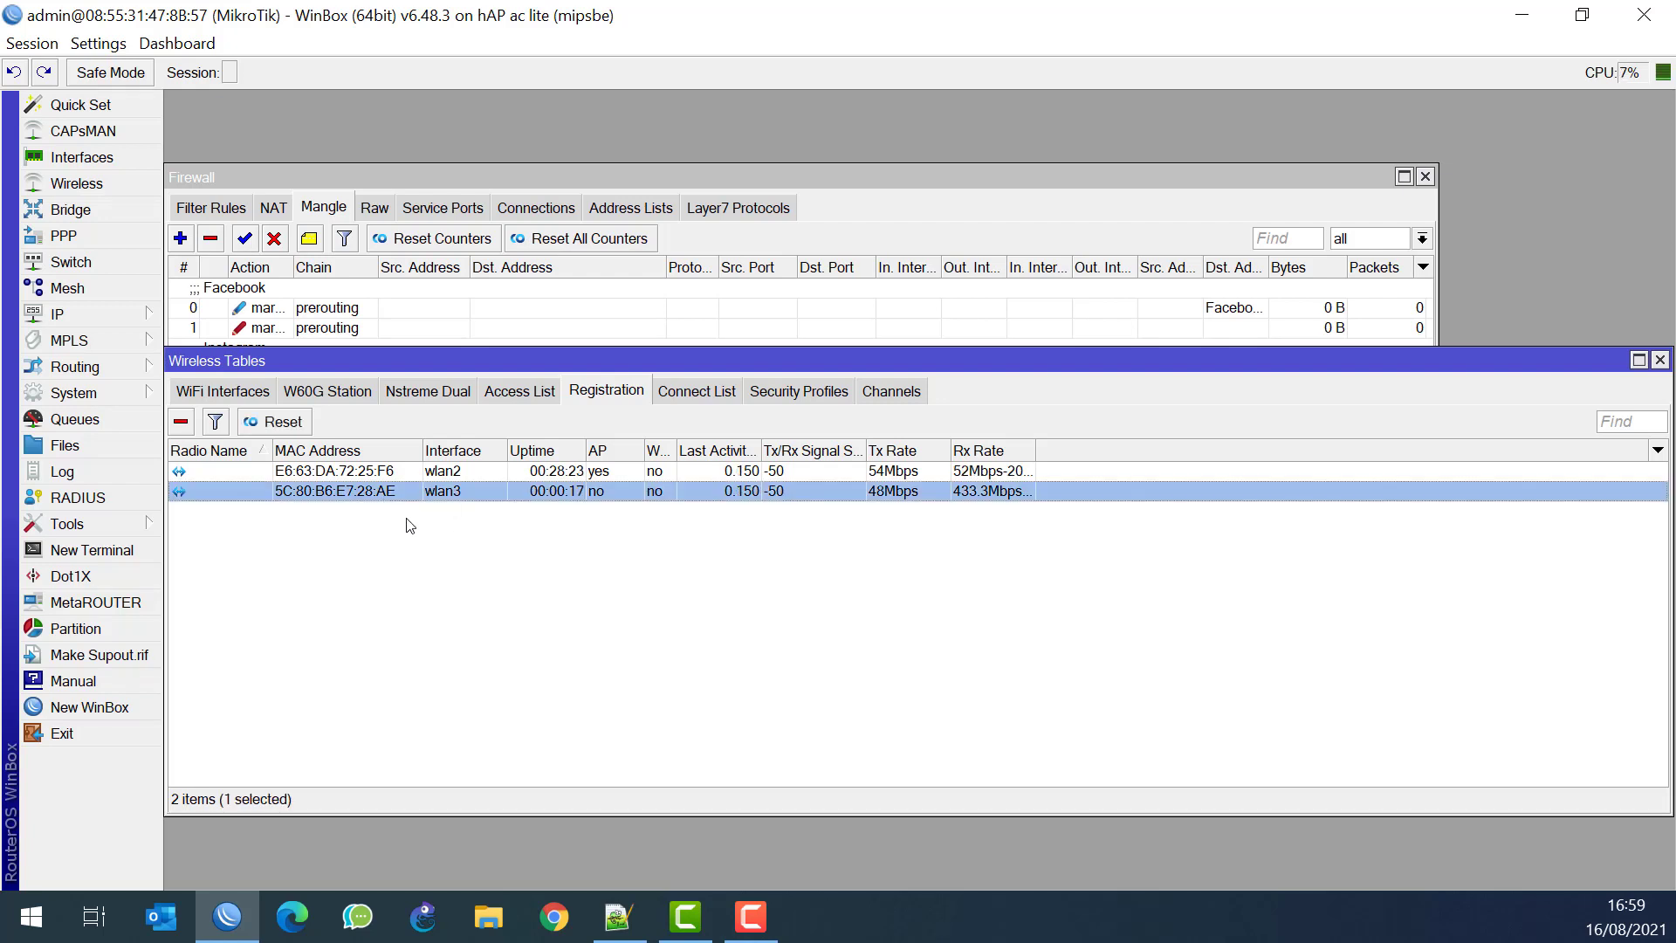
click(1659, 360)
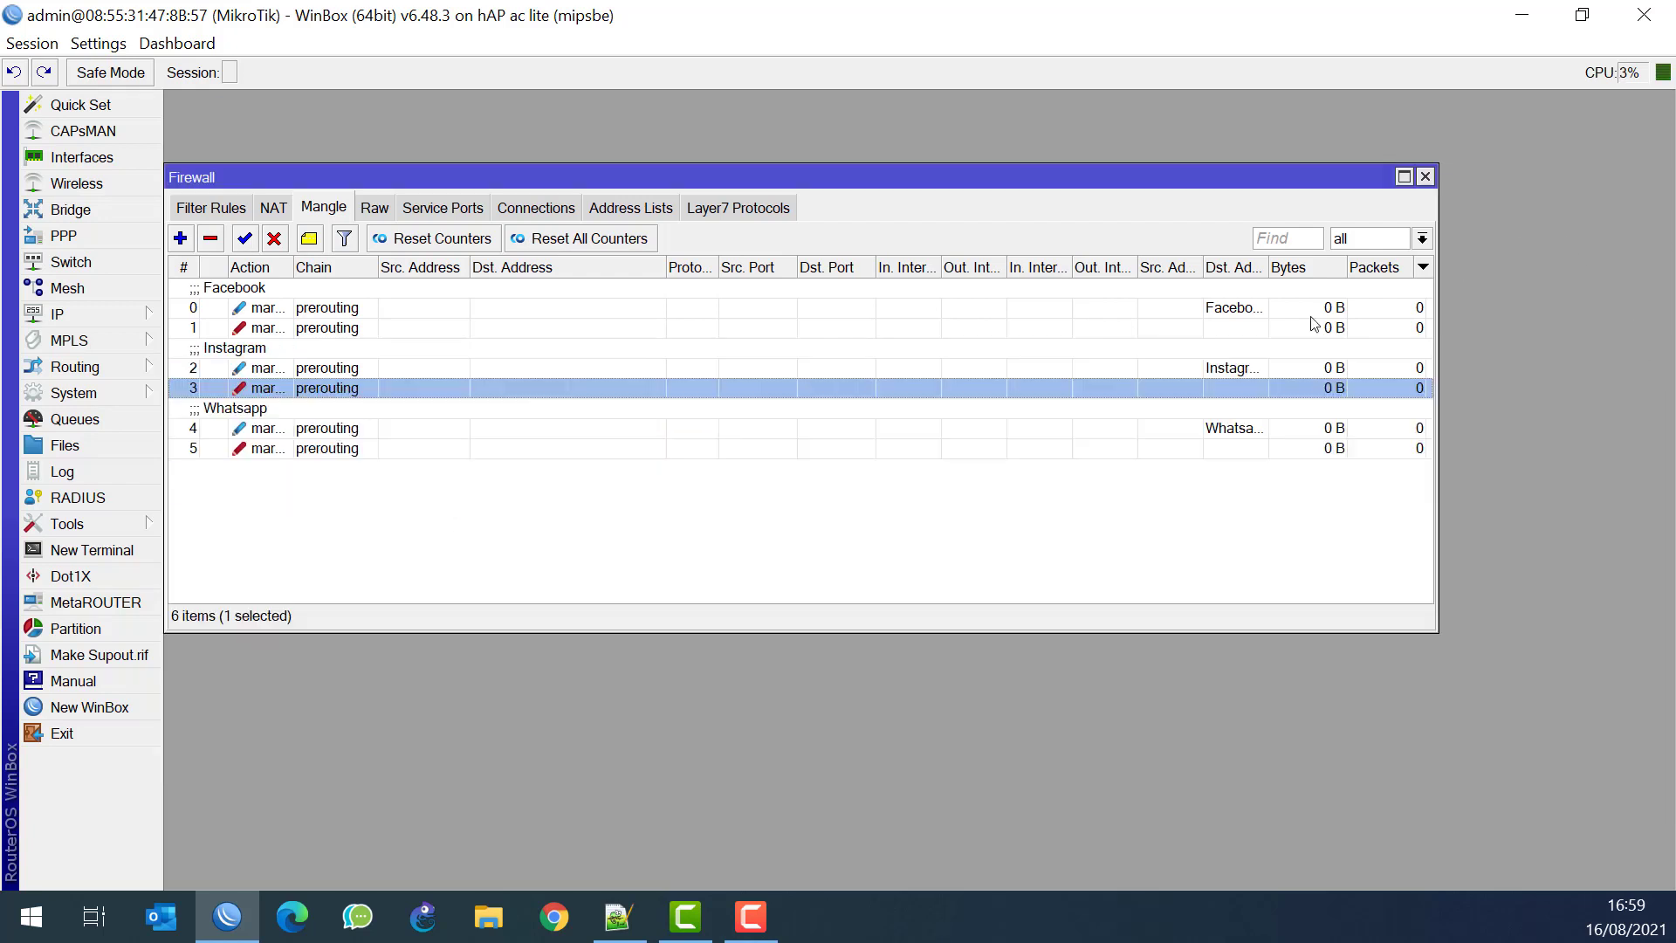
Show the firewall address lists, then switch to Microsoft Edge and open facebook.com in a maximized window
click(632, 211)
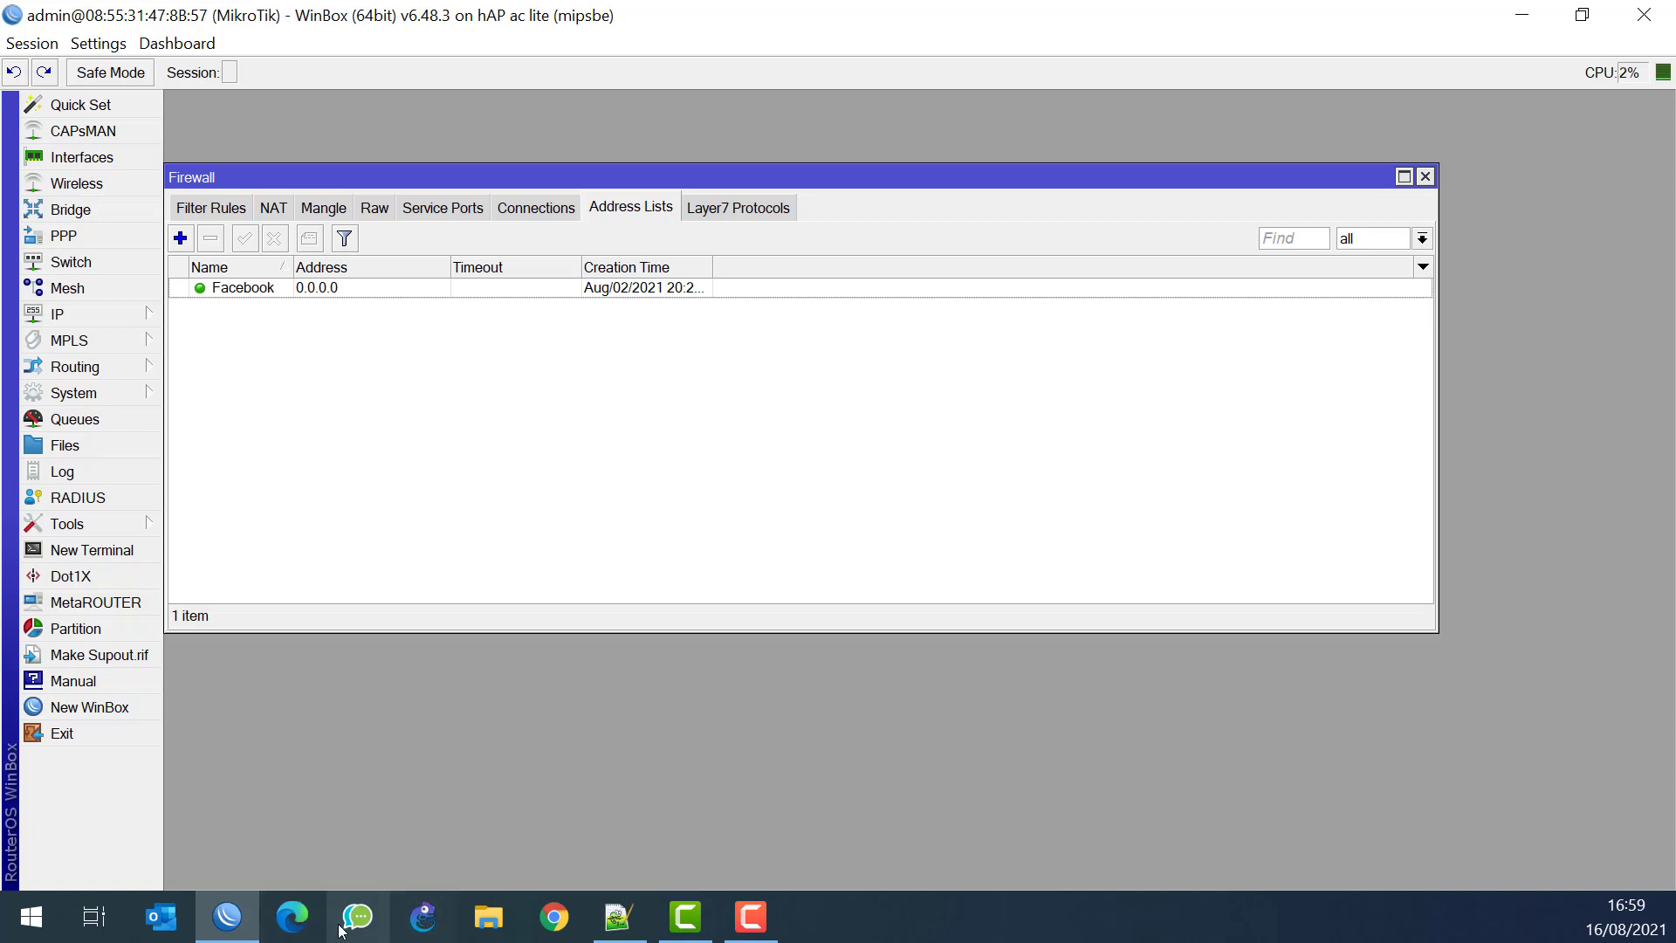
click(291, 921)
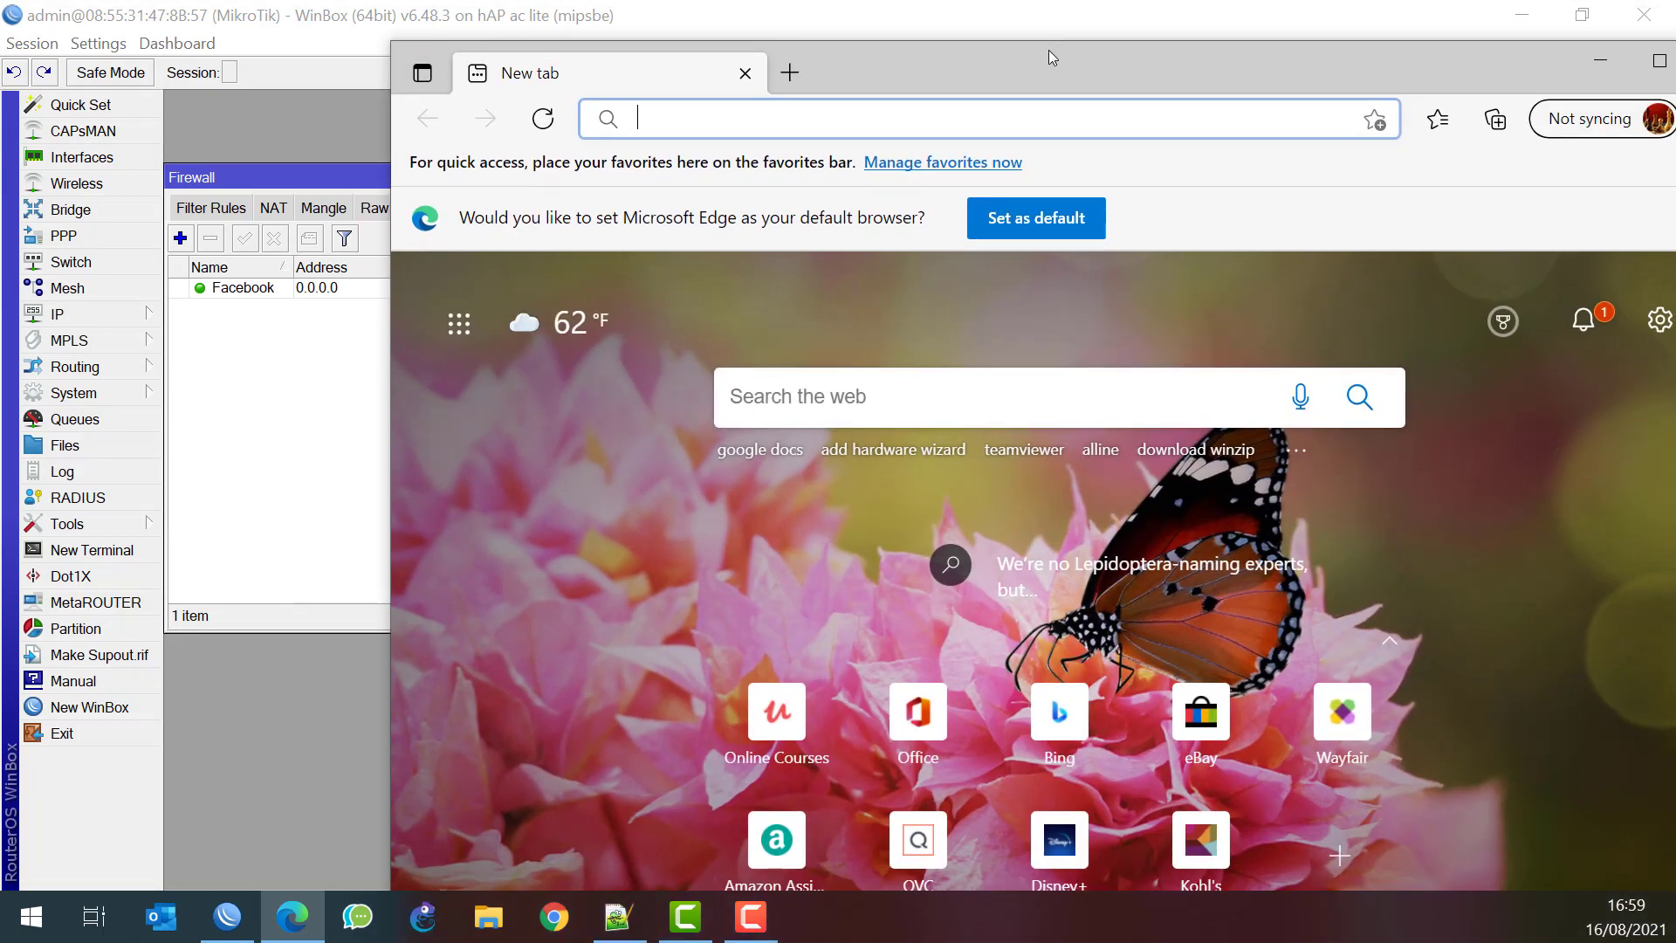
double_click(1049, 50)
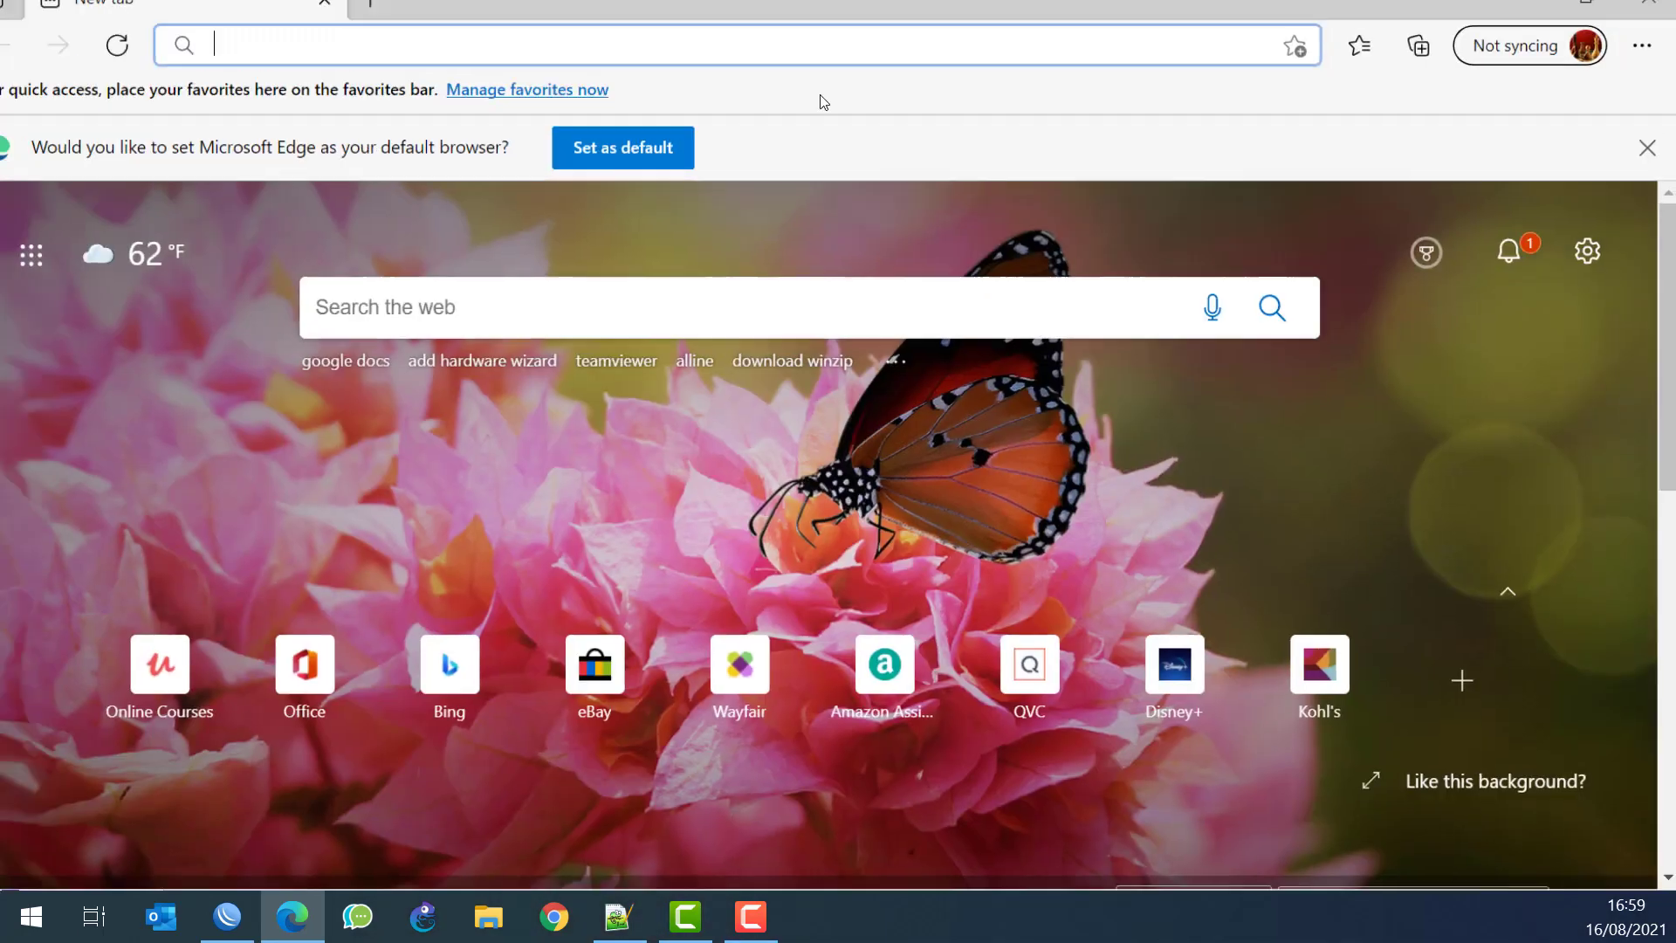
text(fac)
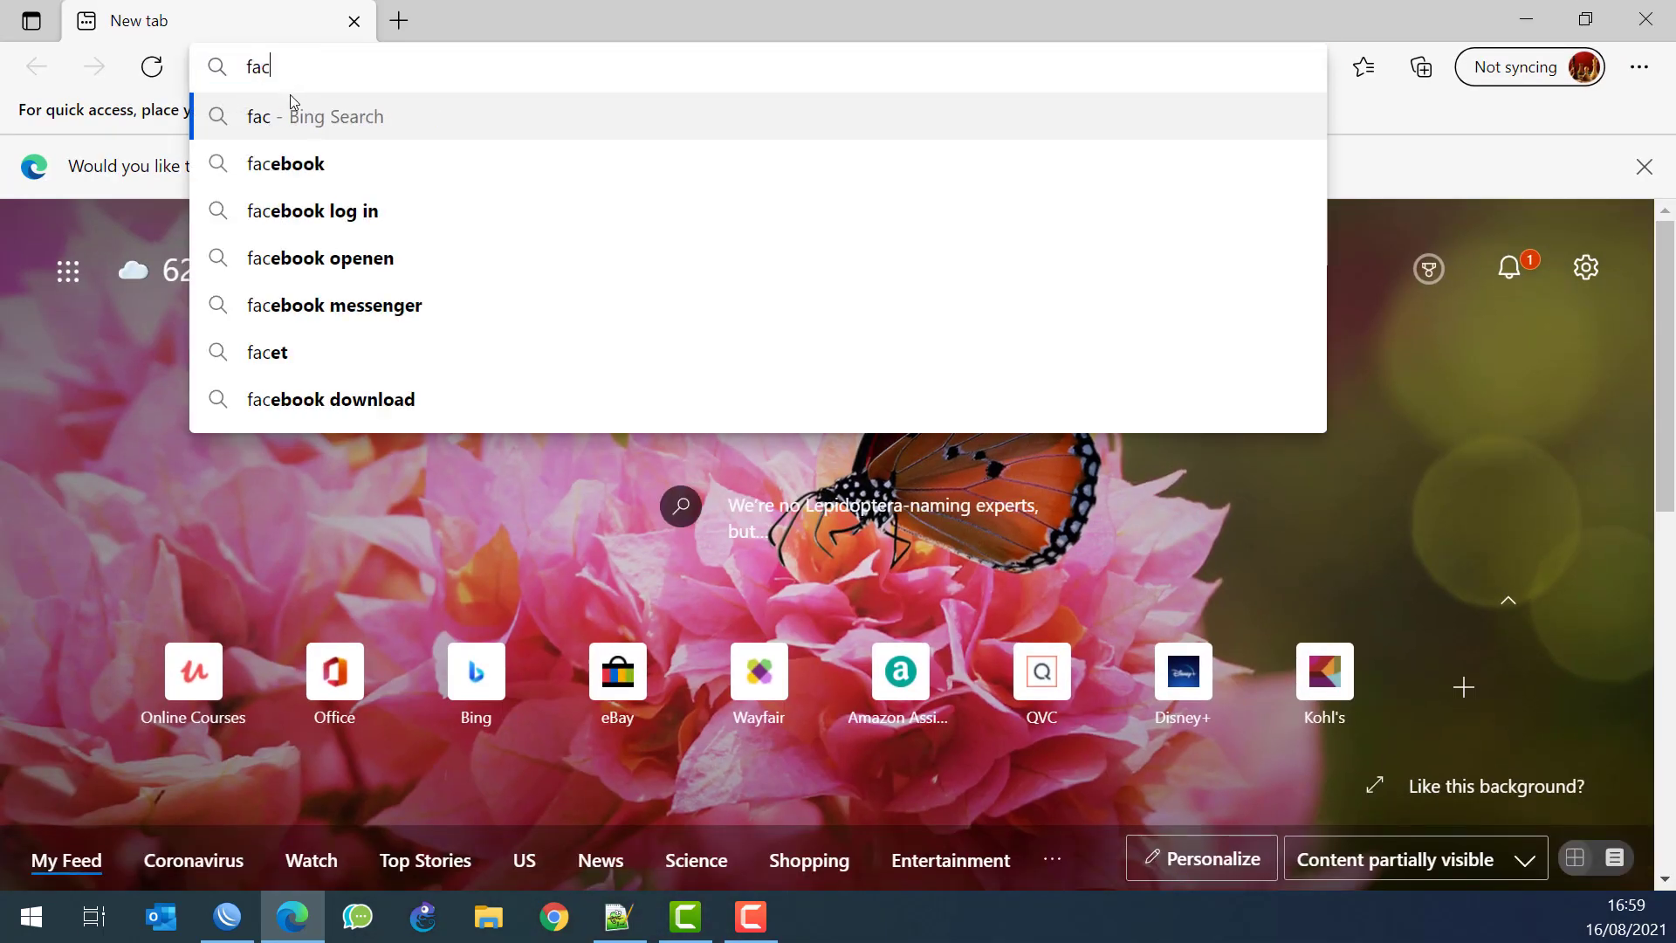
text(ebook.com)
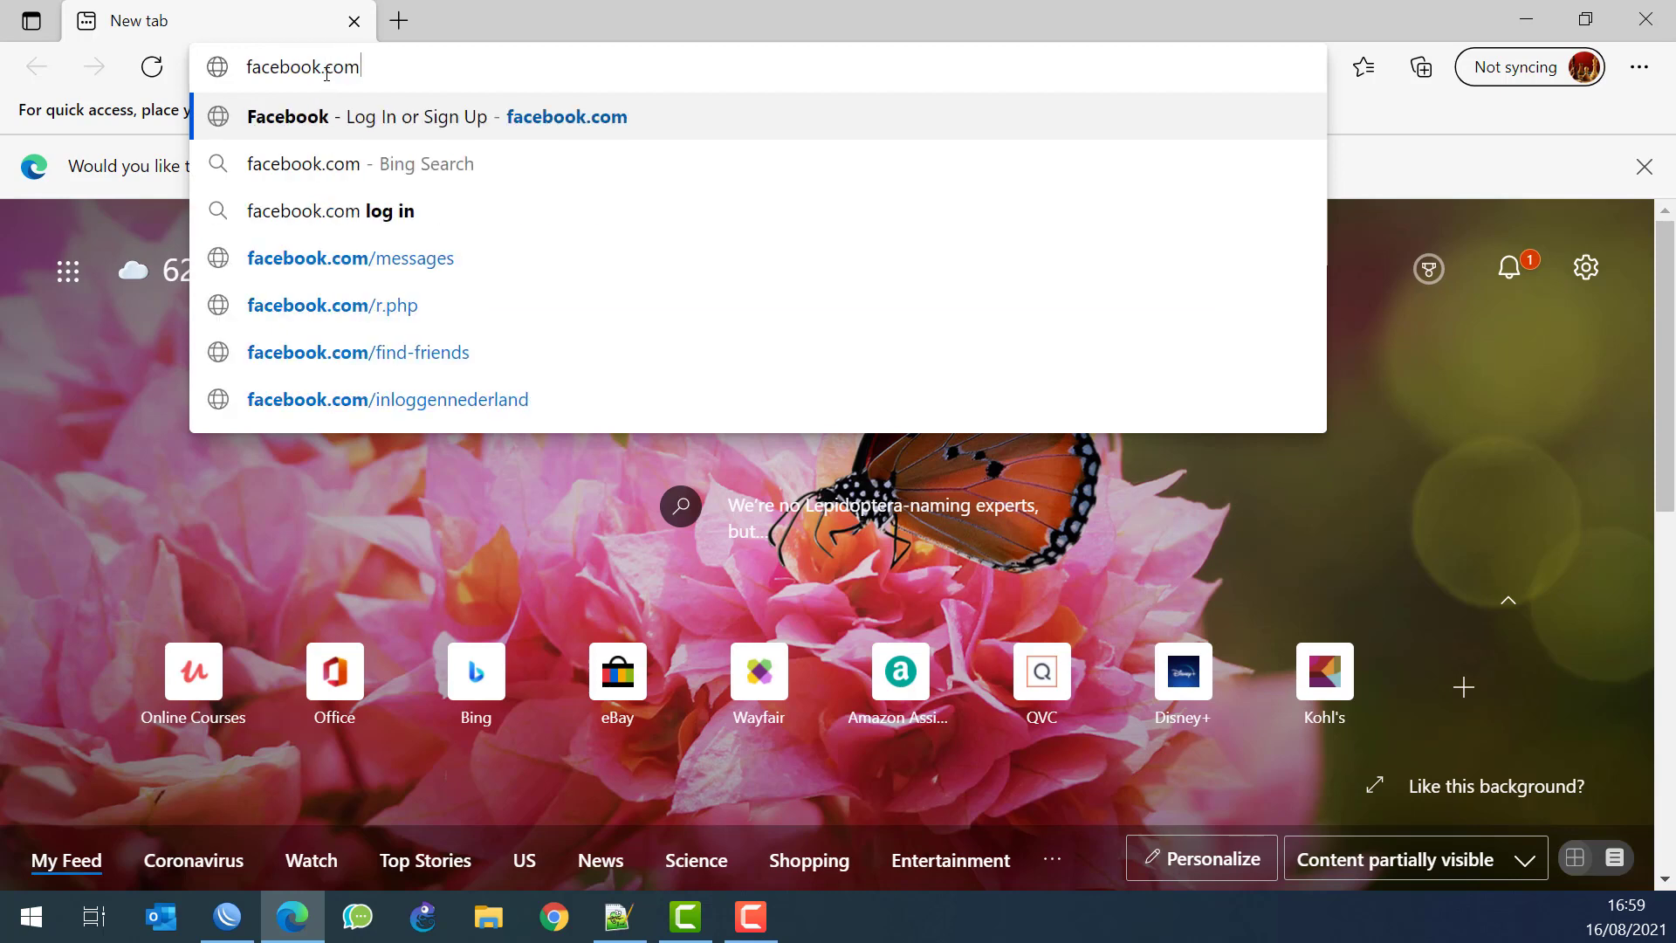
key(Return)
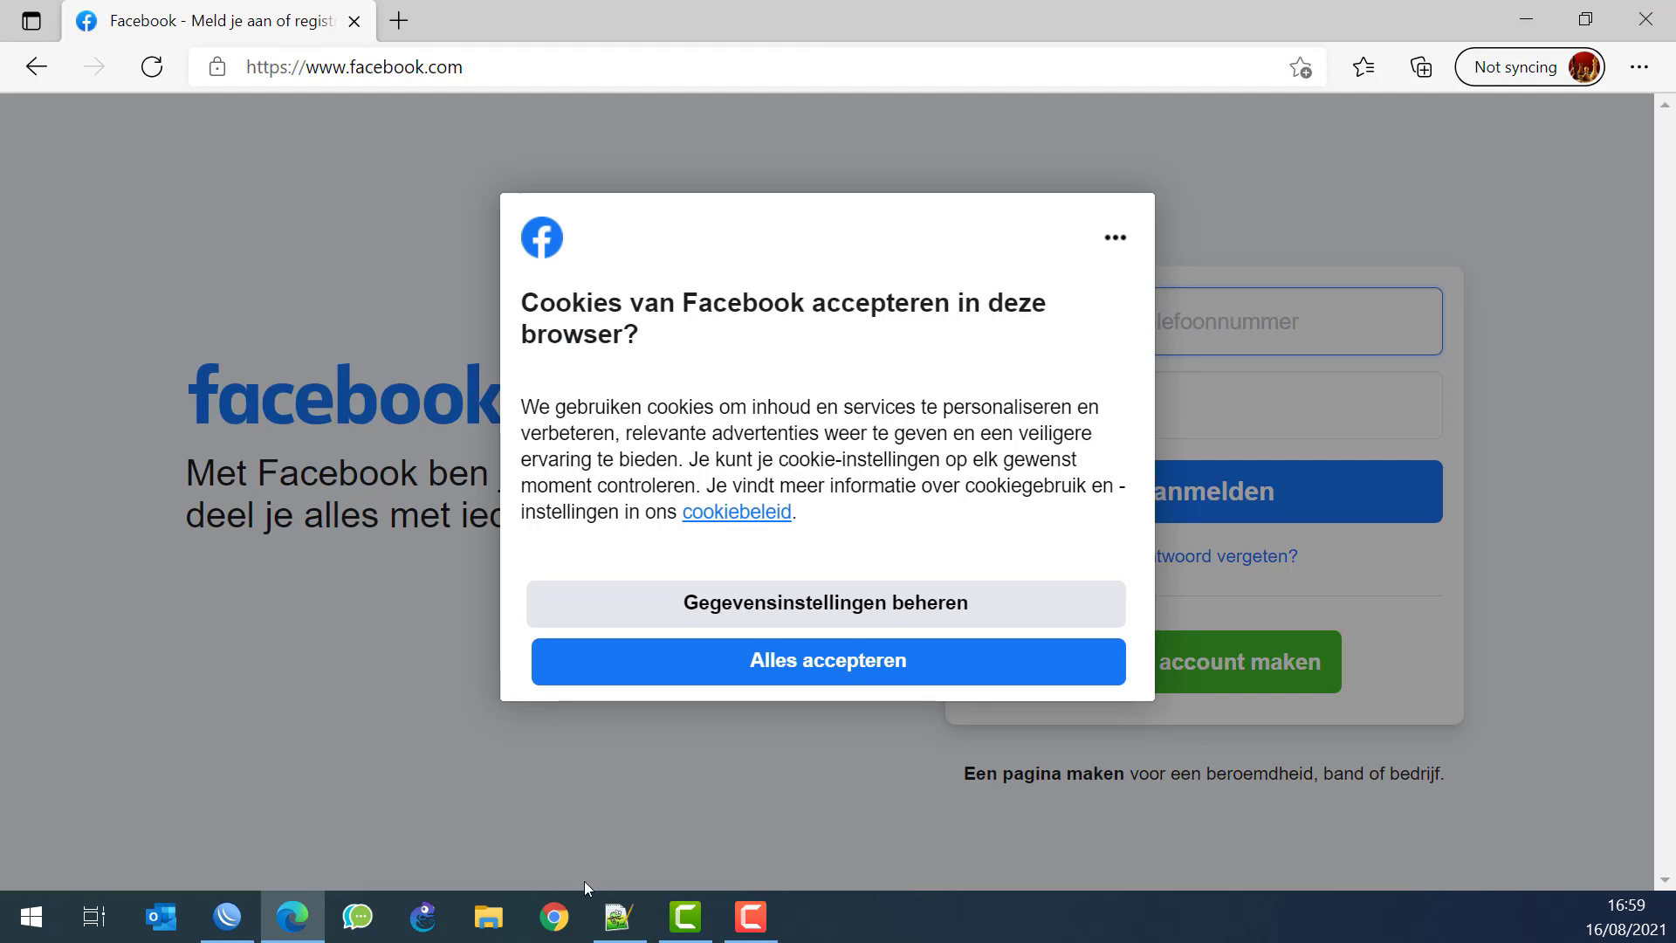
Switch back to WinBox and examine the dynamic Facebook entries in the firewall address lists
click(227, 916)
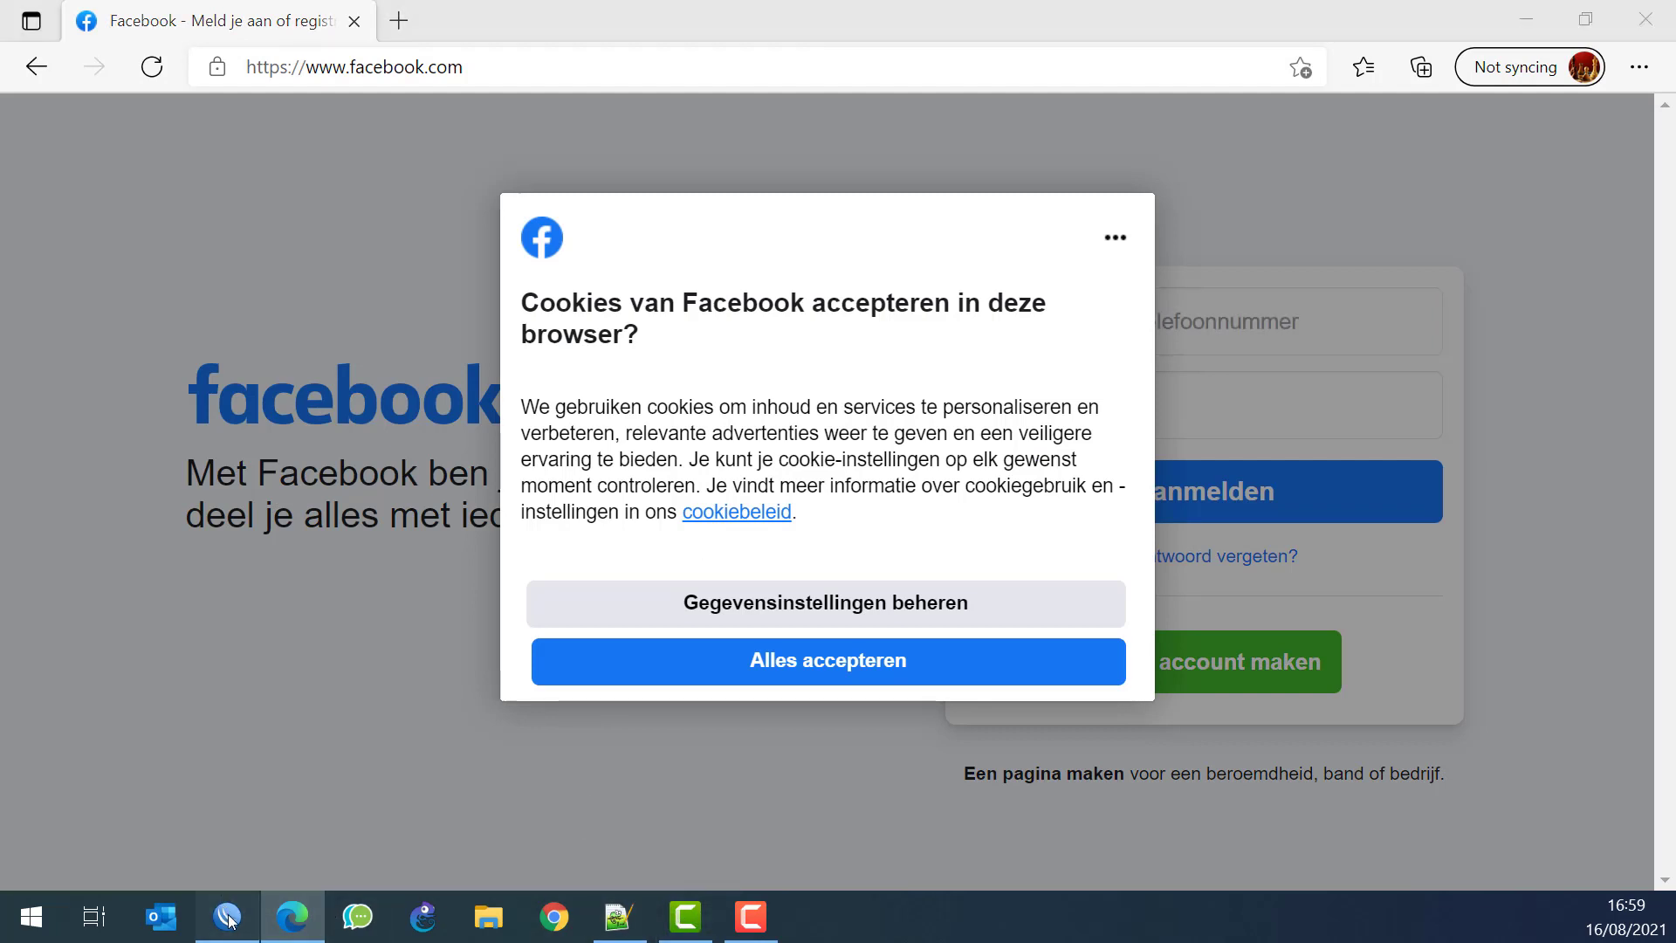
click(288, 309)
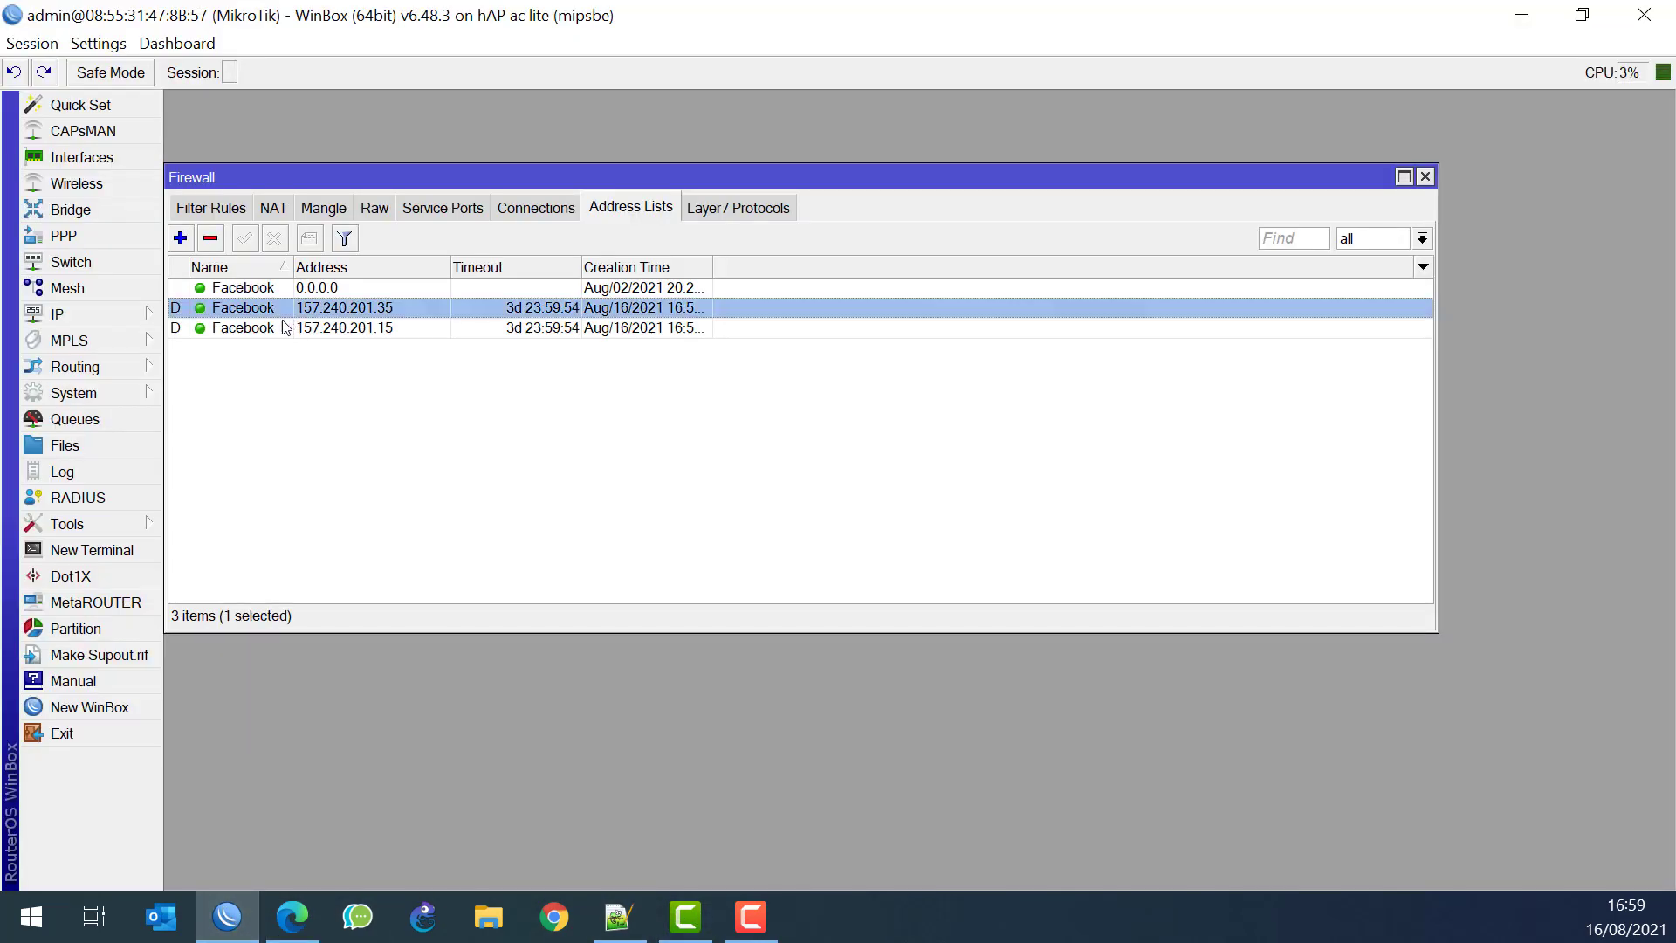
click(277, 329)
click(267, 313)
click(267, 324)
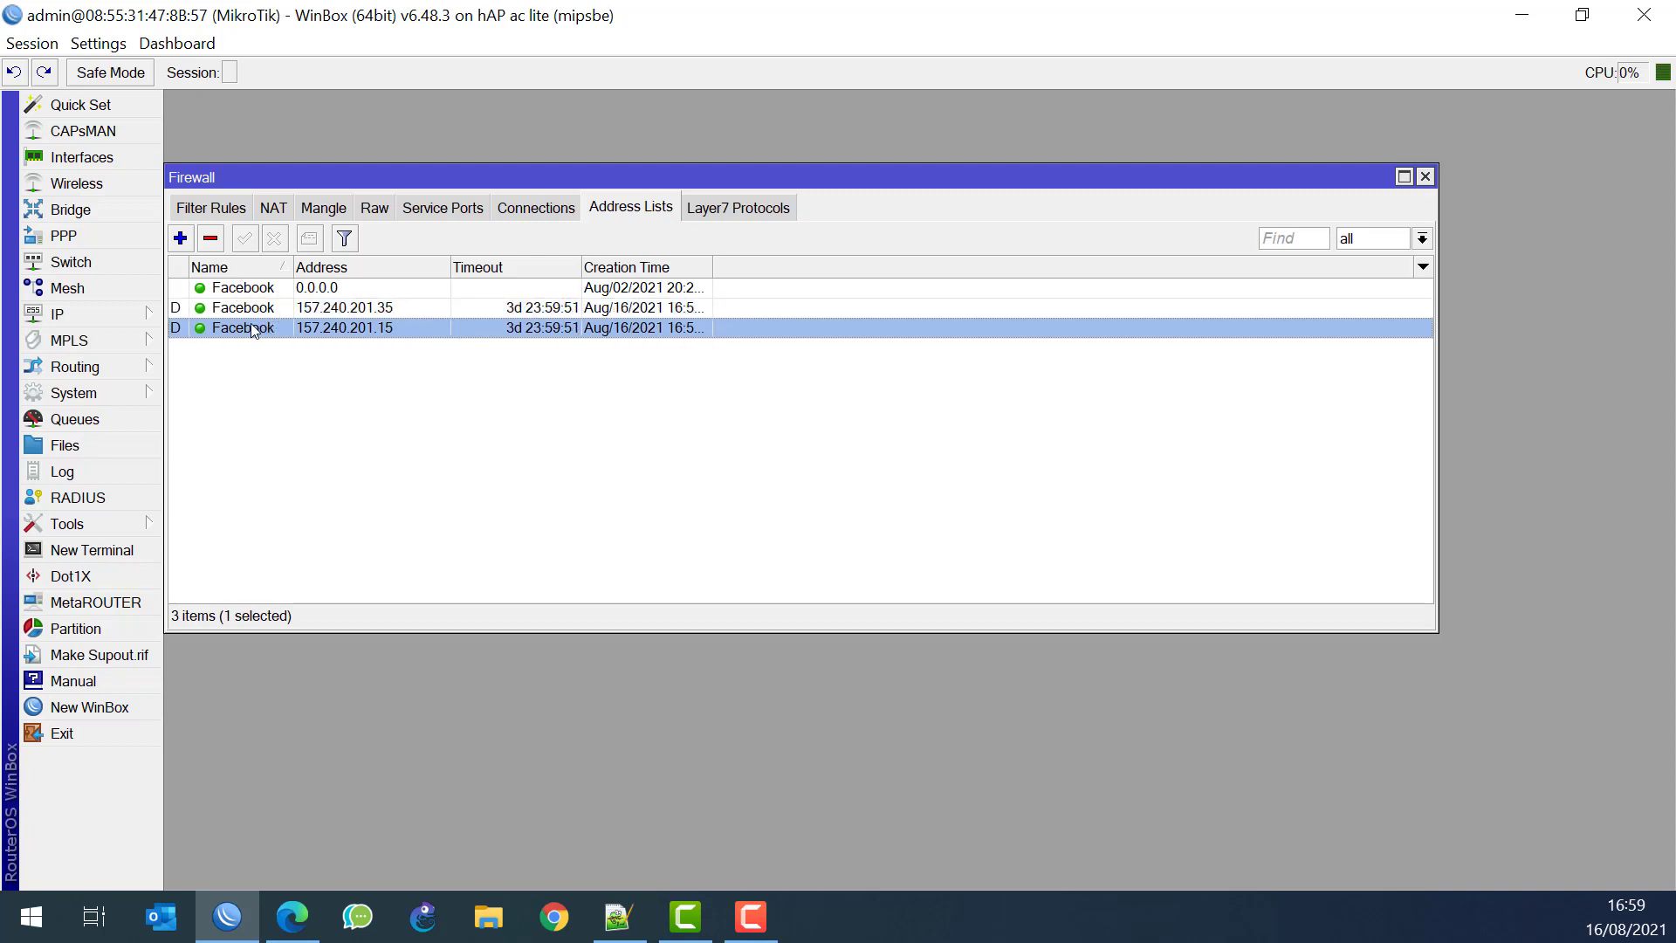
Check the byte and packet counters of the Facebook filter and mangle rules, glancing at the address lists in between
click(221, 208)
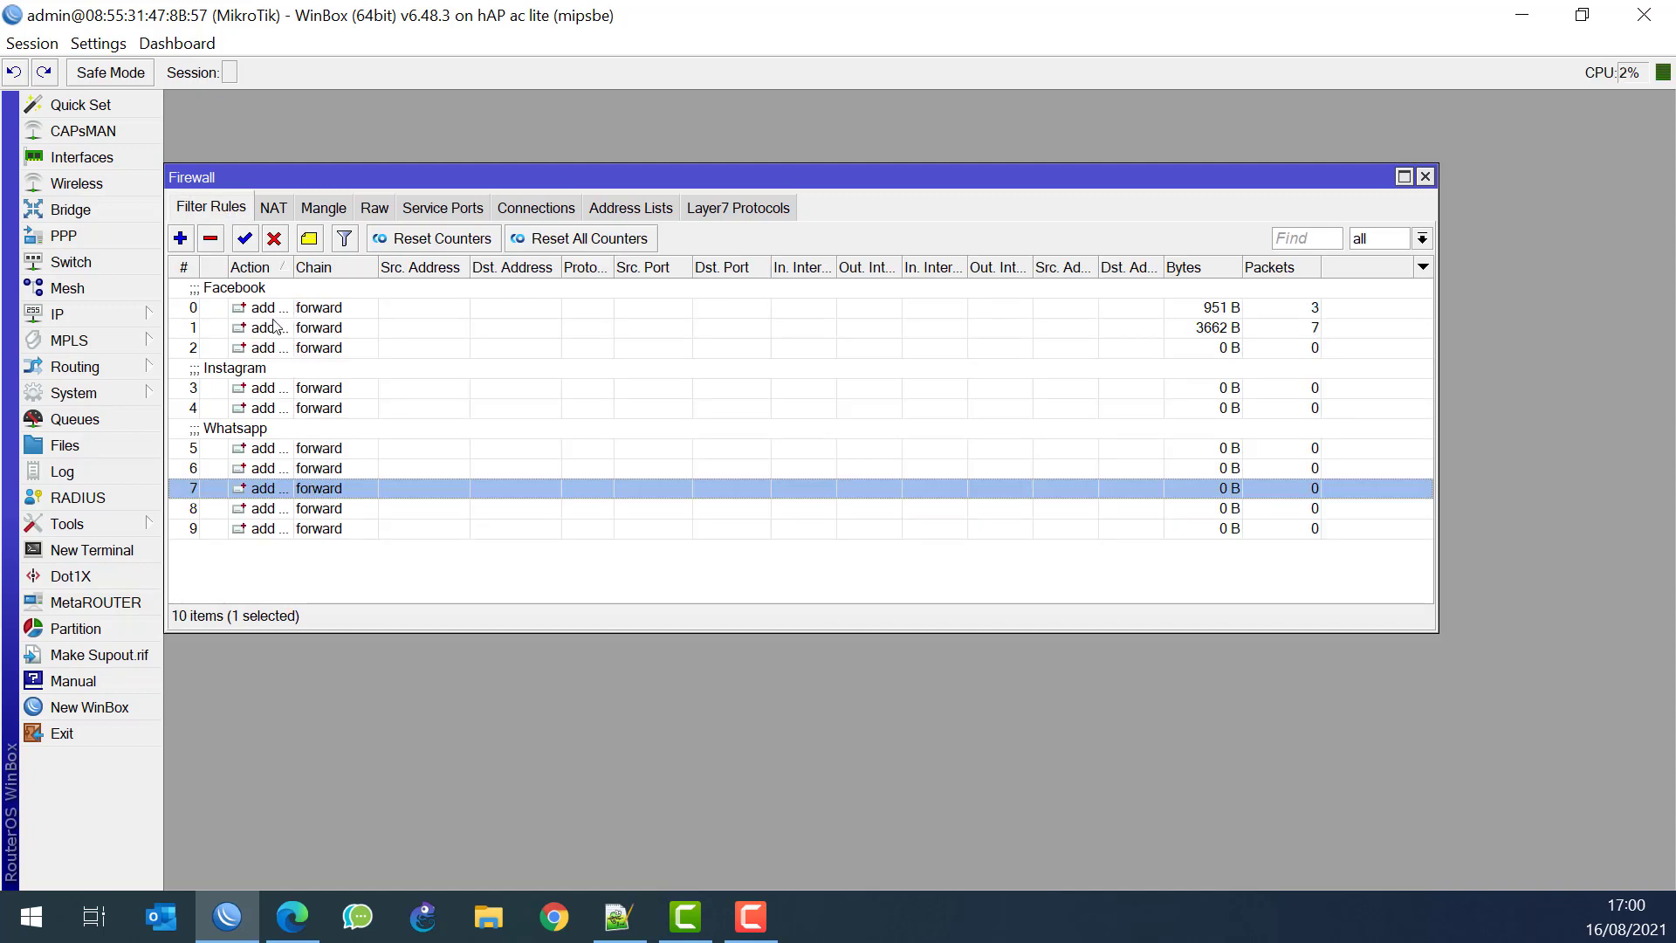
click(625, 210)
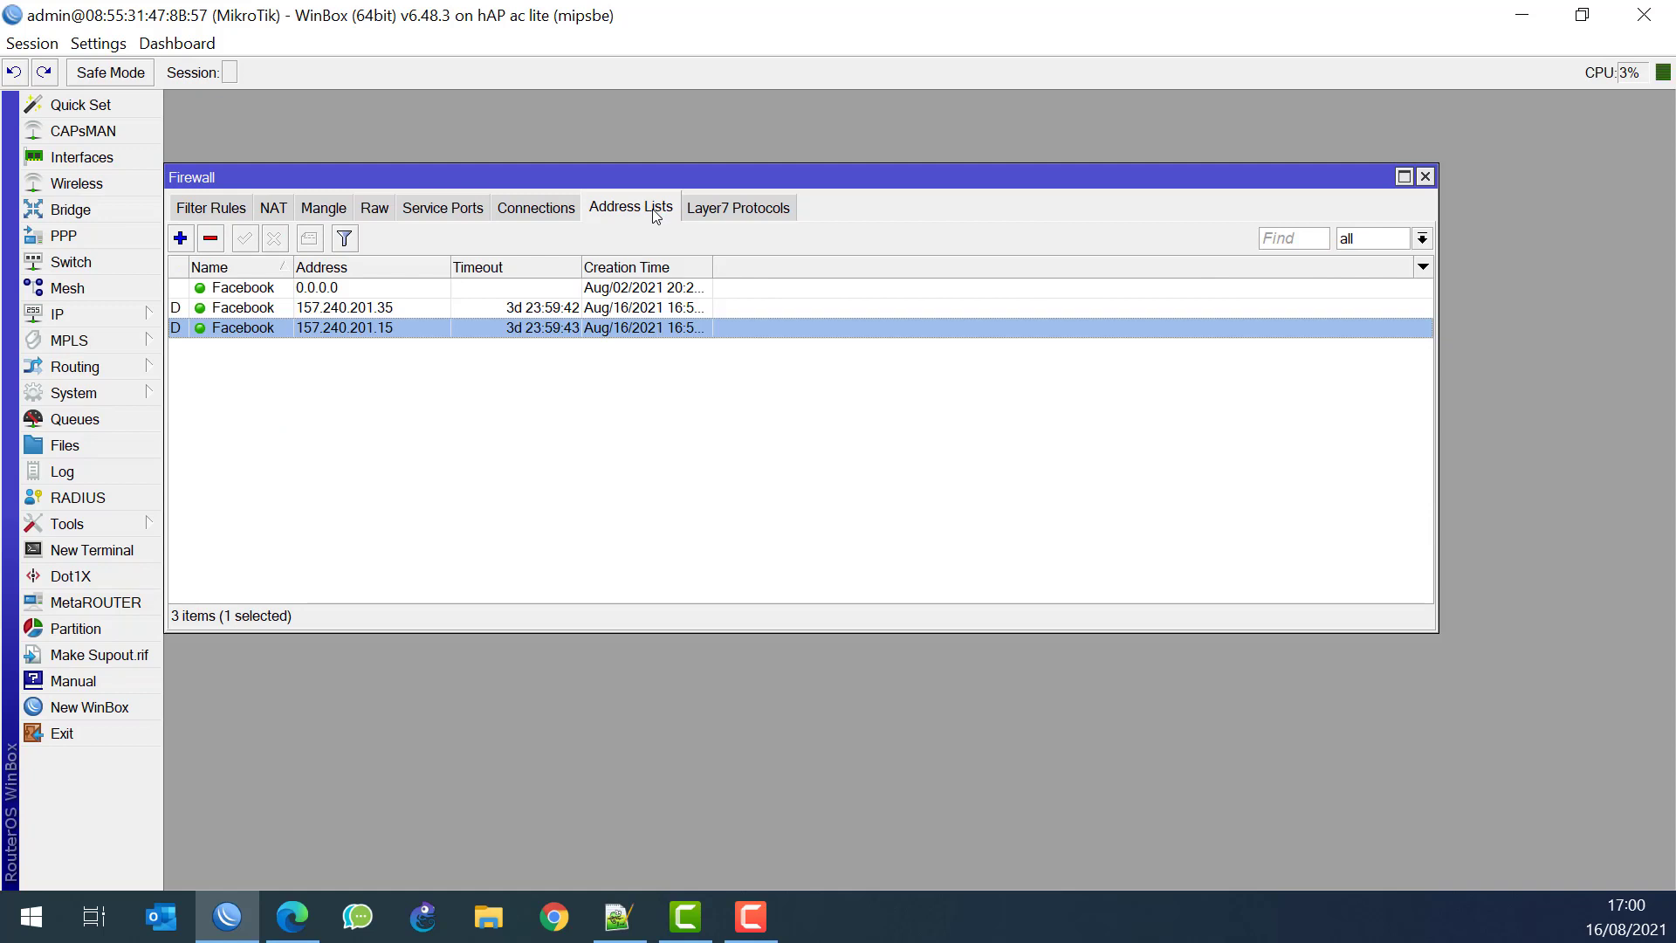
click(319, 208)
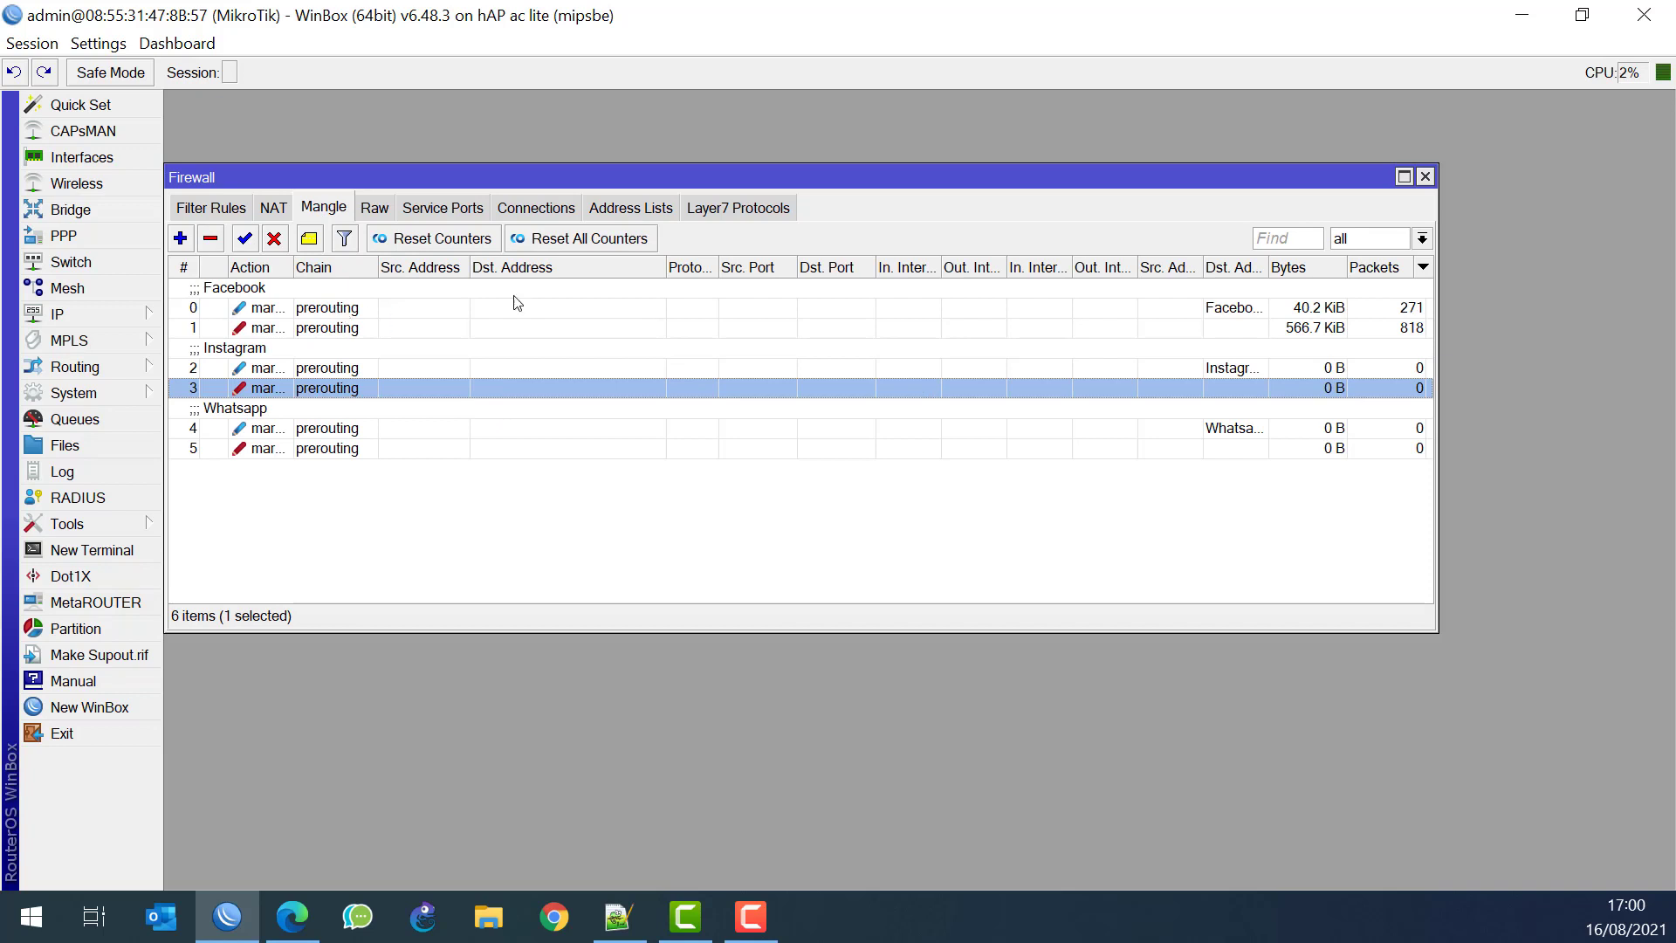
click(288, 308)
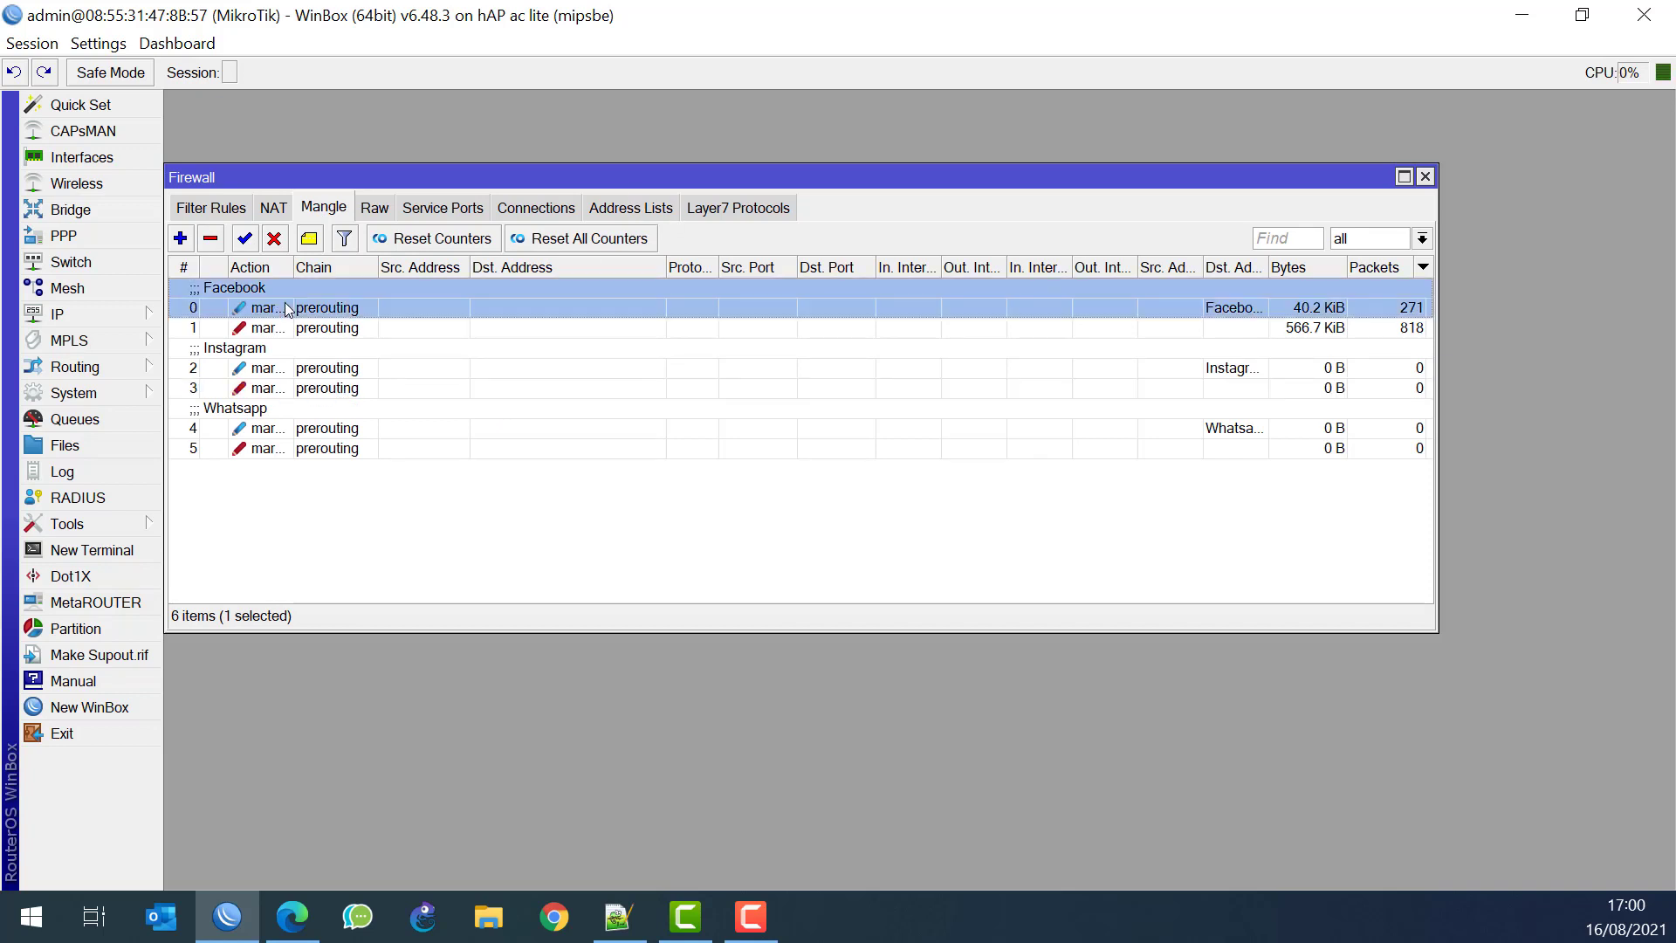
click(329, 330)
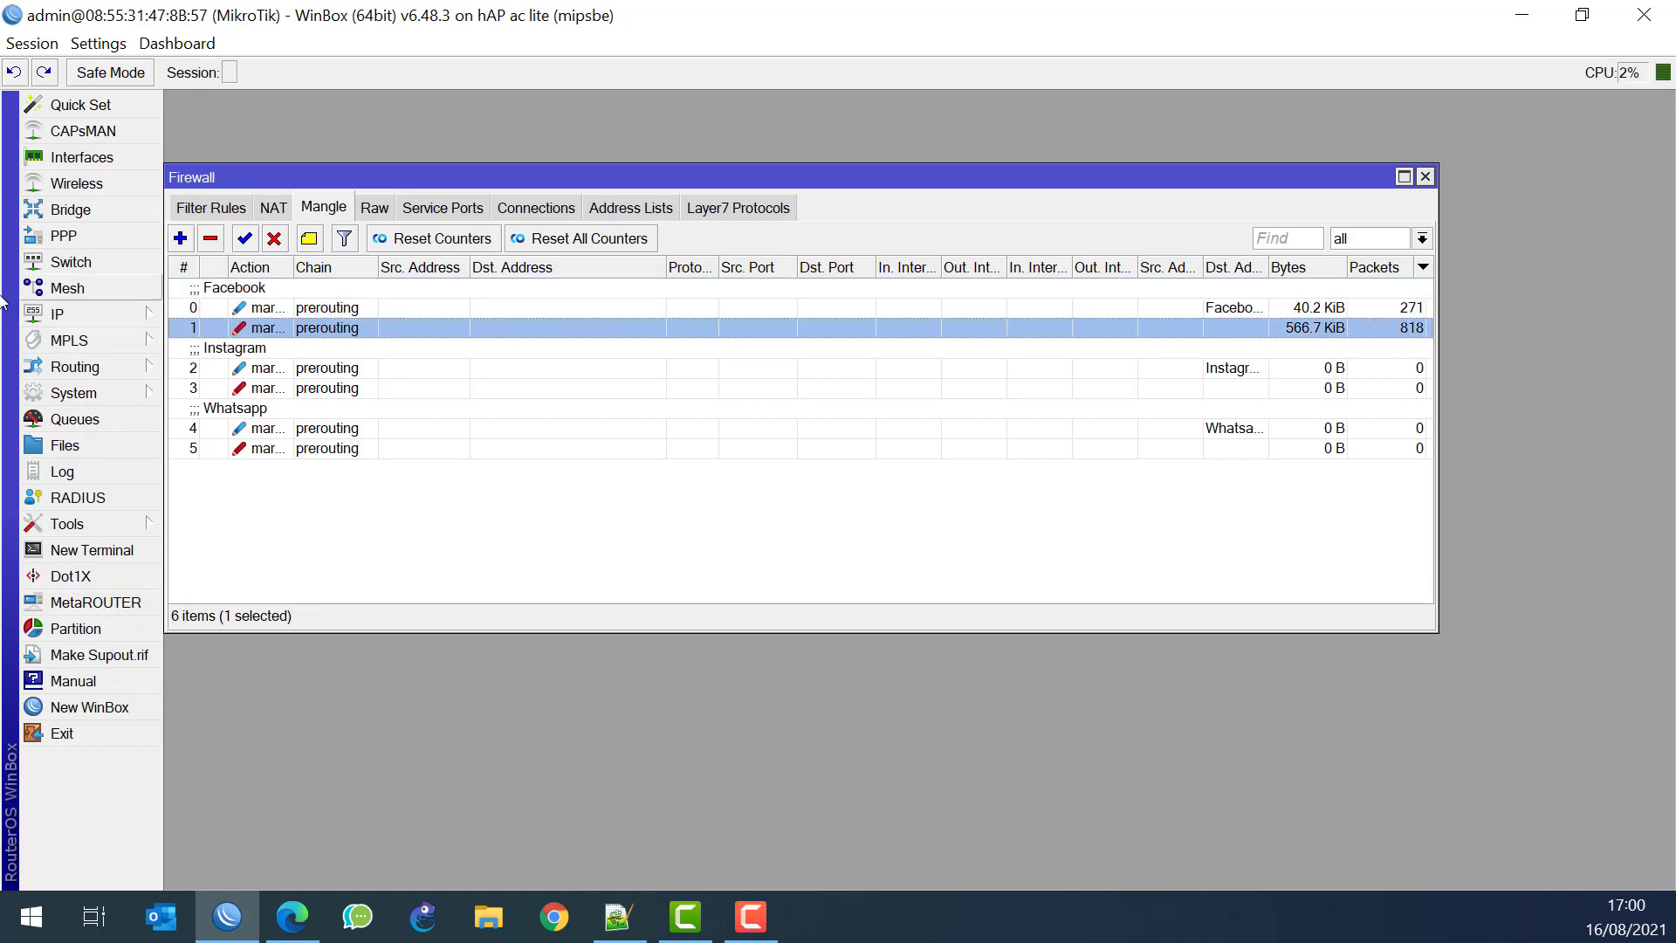
Review the packet mark and priority of the simple queue queue-Facebook and close the queue windows
click(68, 422)
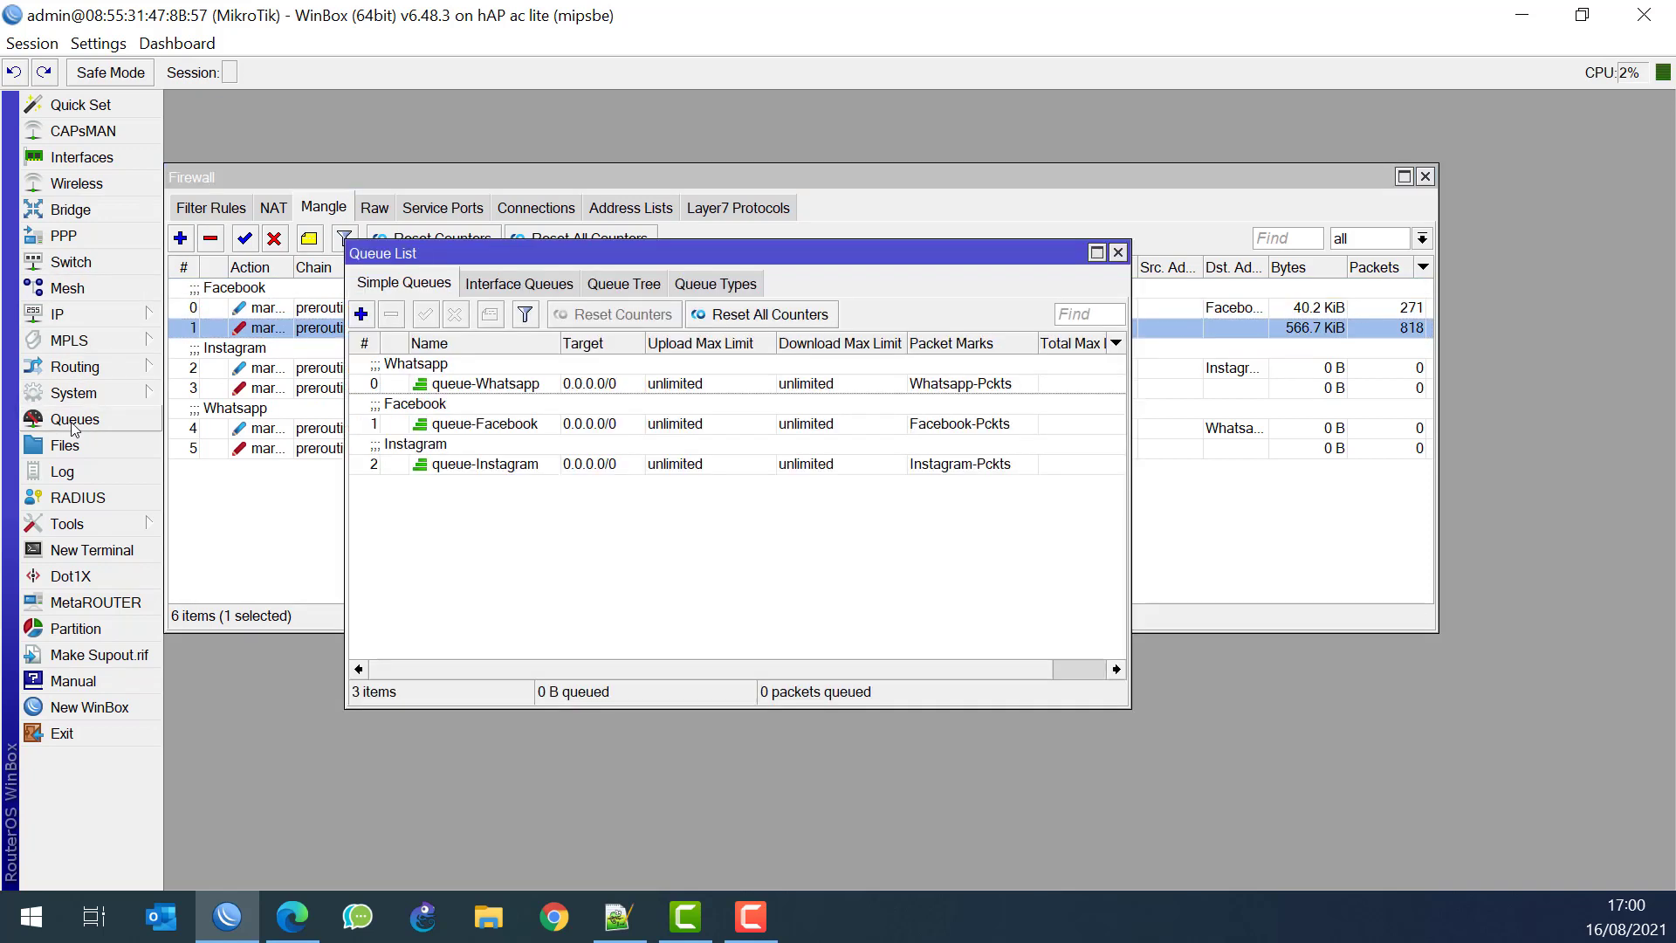
click(494, 424)
double_click(495, 424)
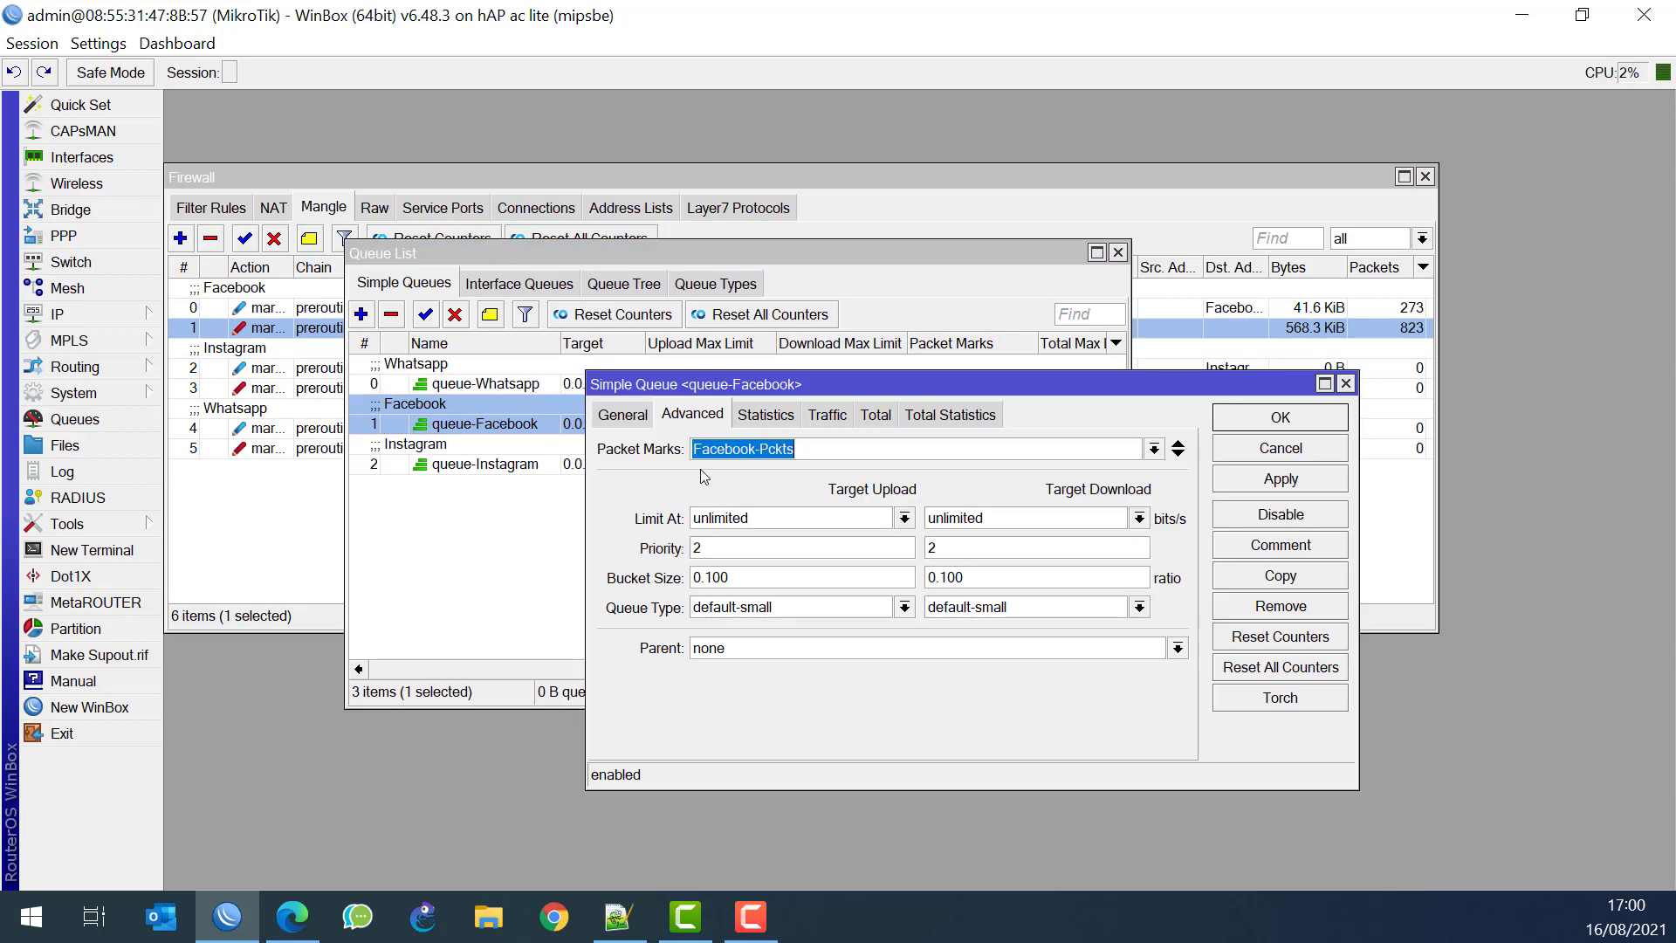
click(1345, 383)
click(1117, 253)
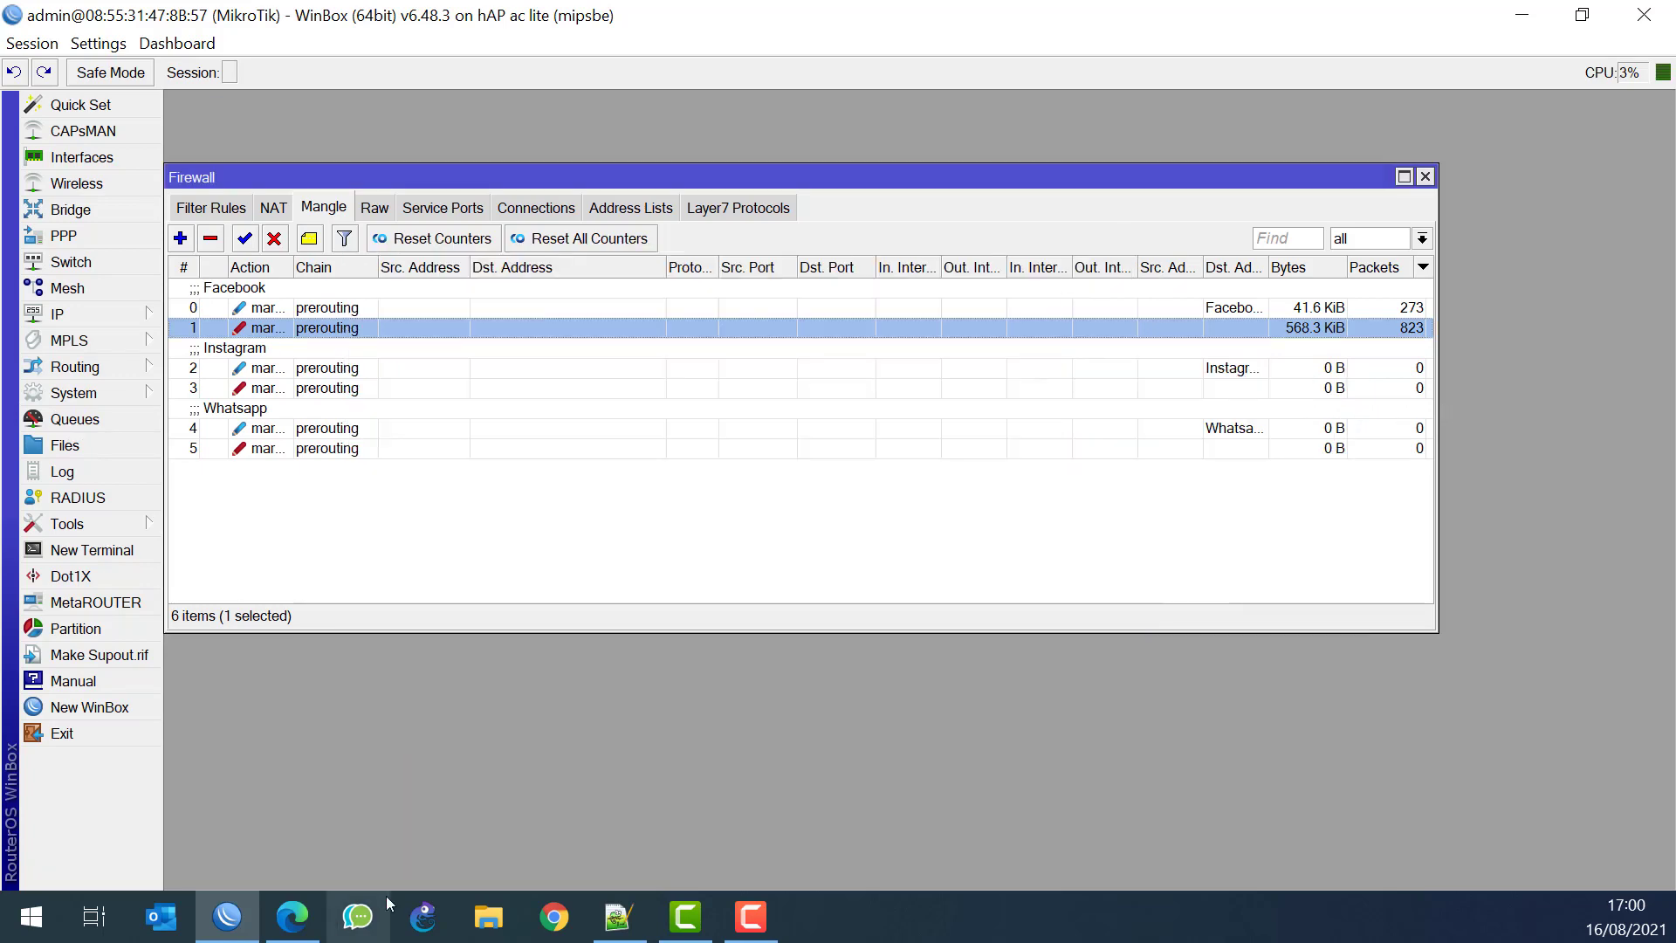
Switch to Microsoft Edge and open twitter.com in a new browser tab
click(290, 916)
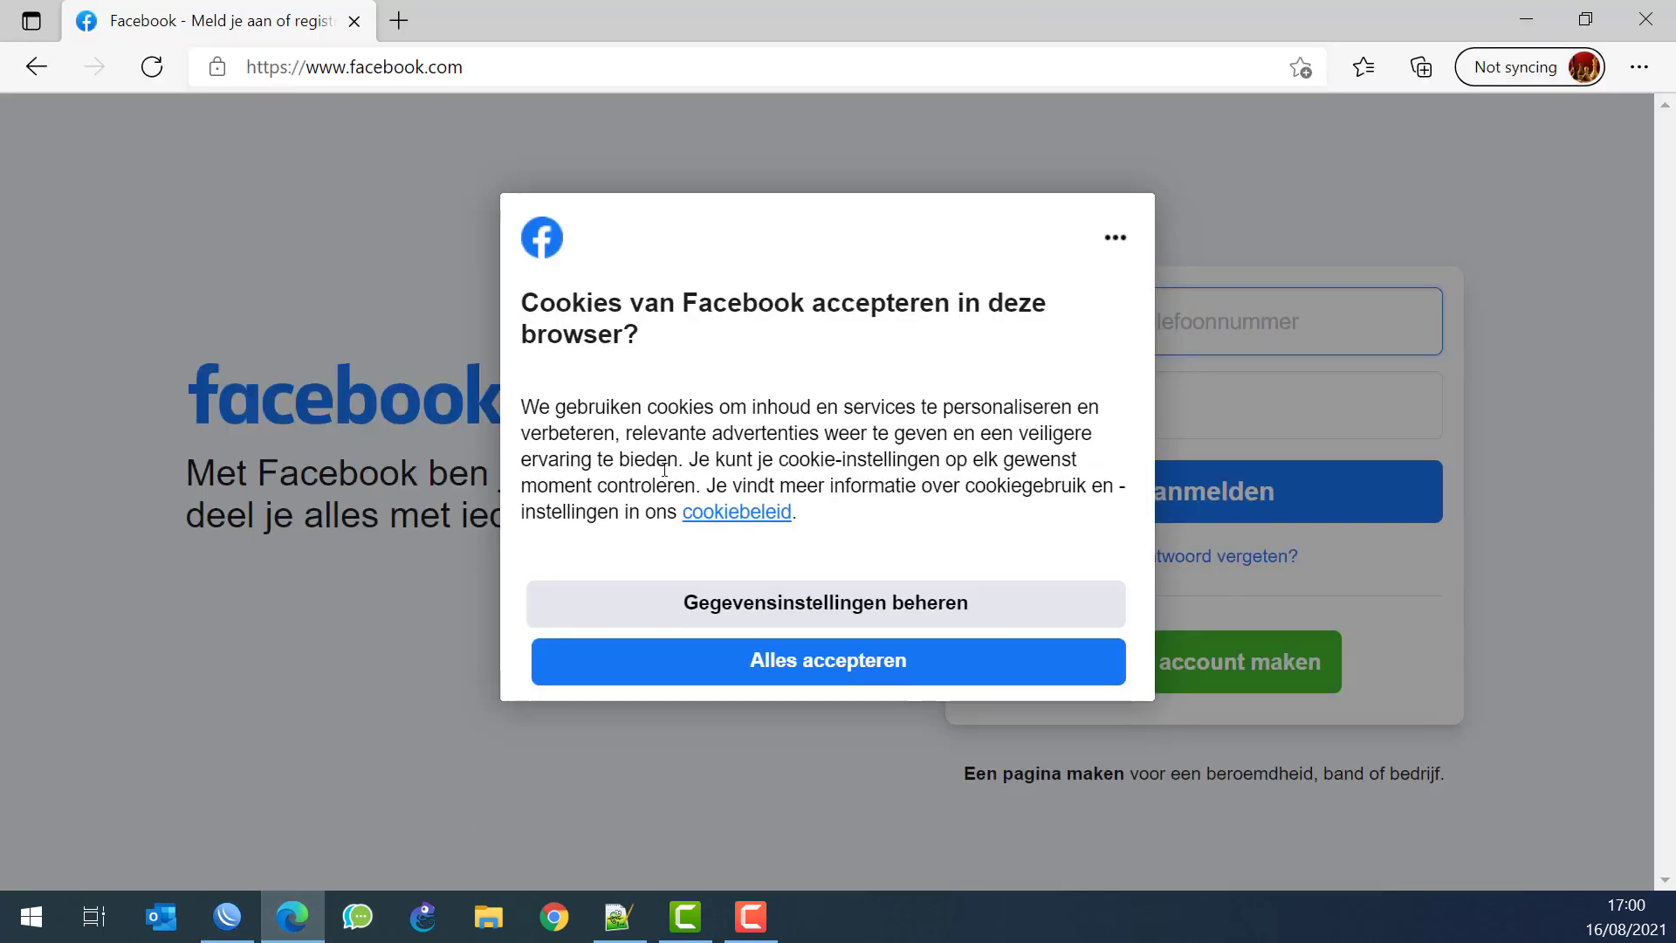
click(368, 20)
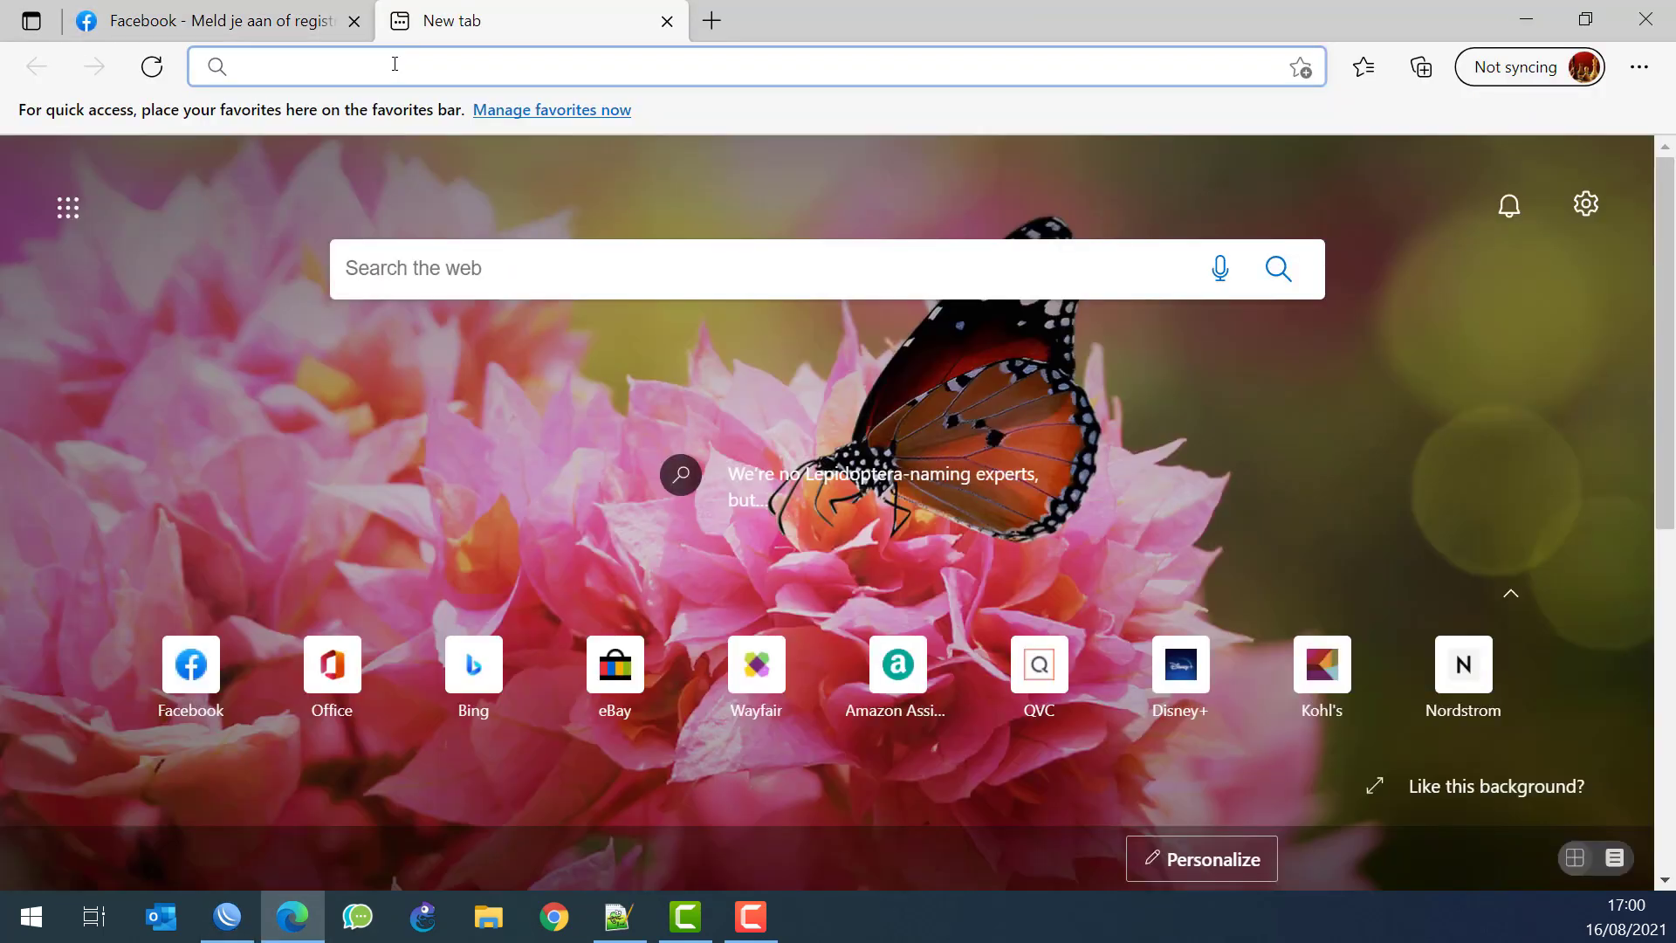
text(twitter.com)
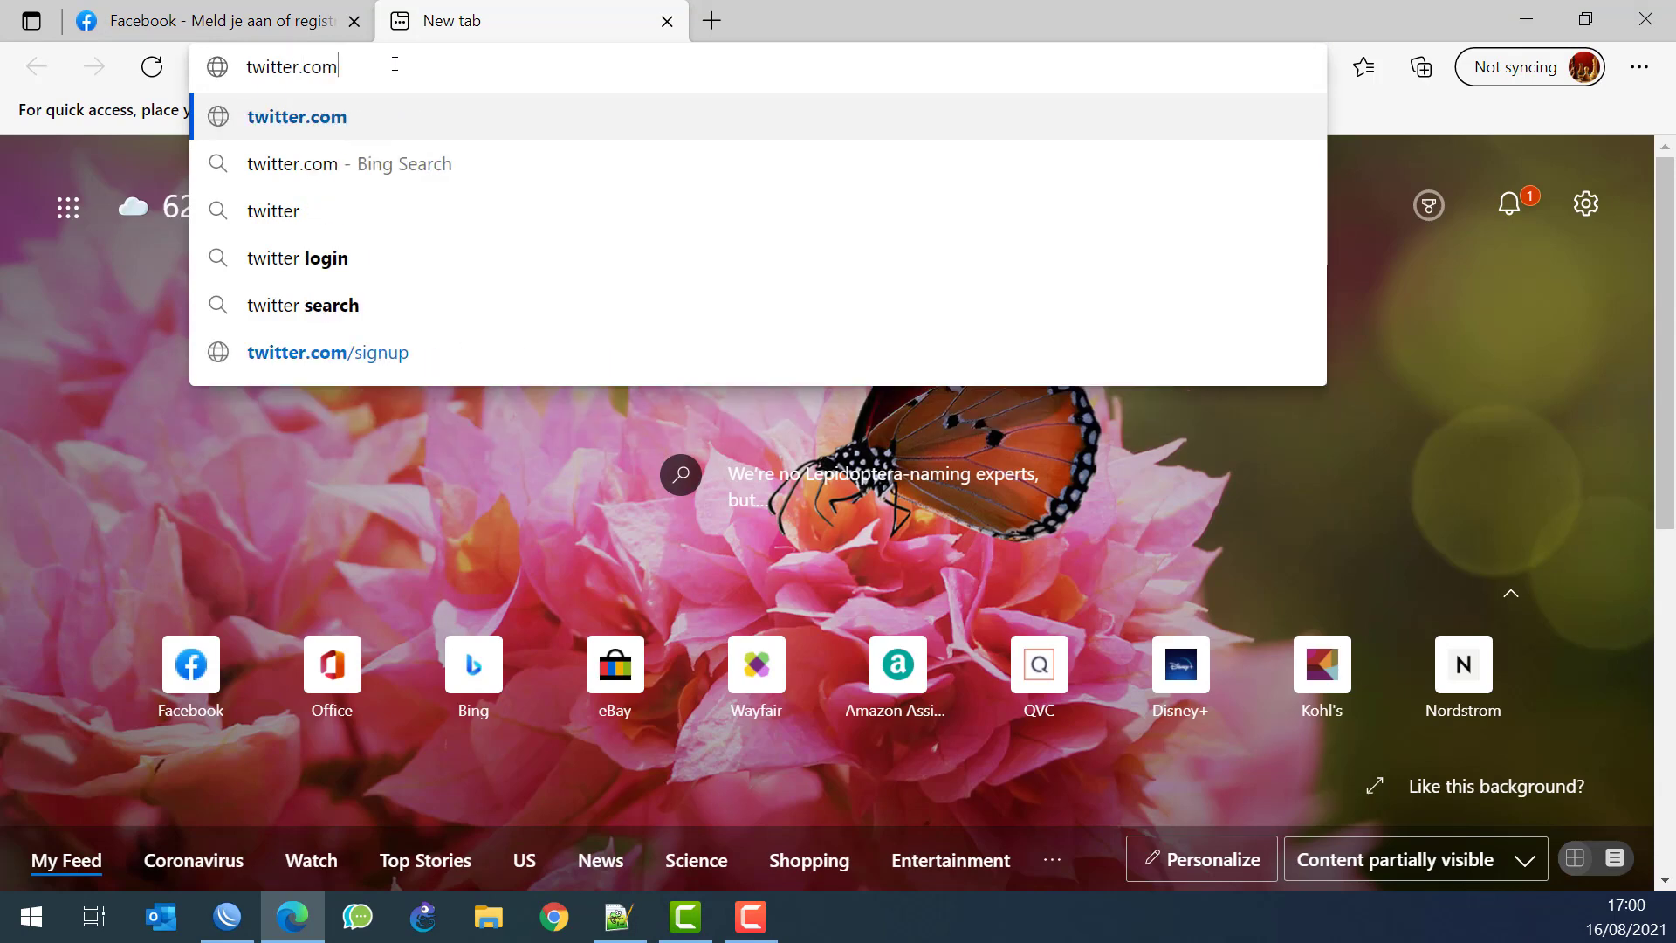
key(Return)
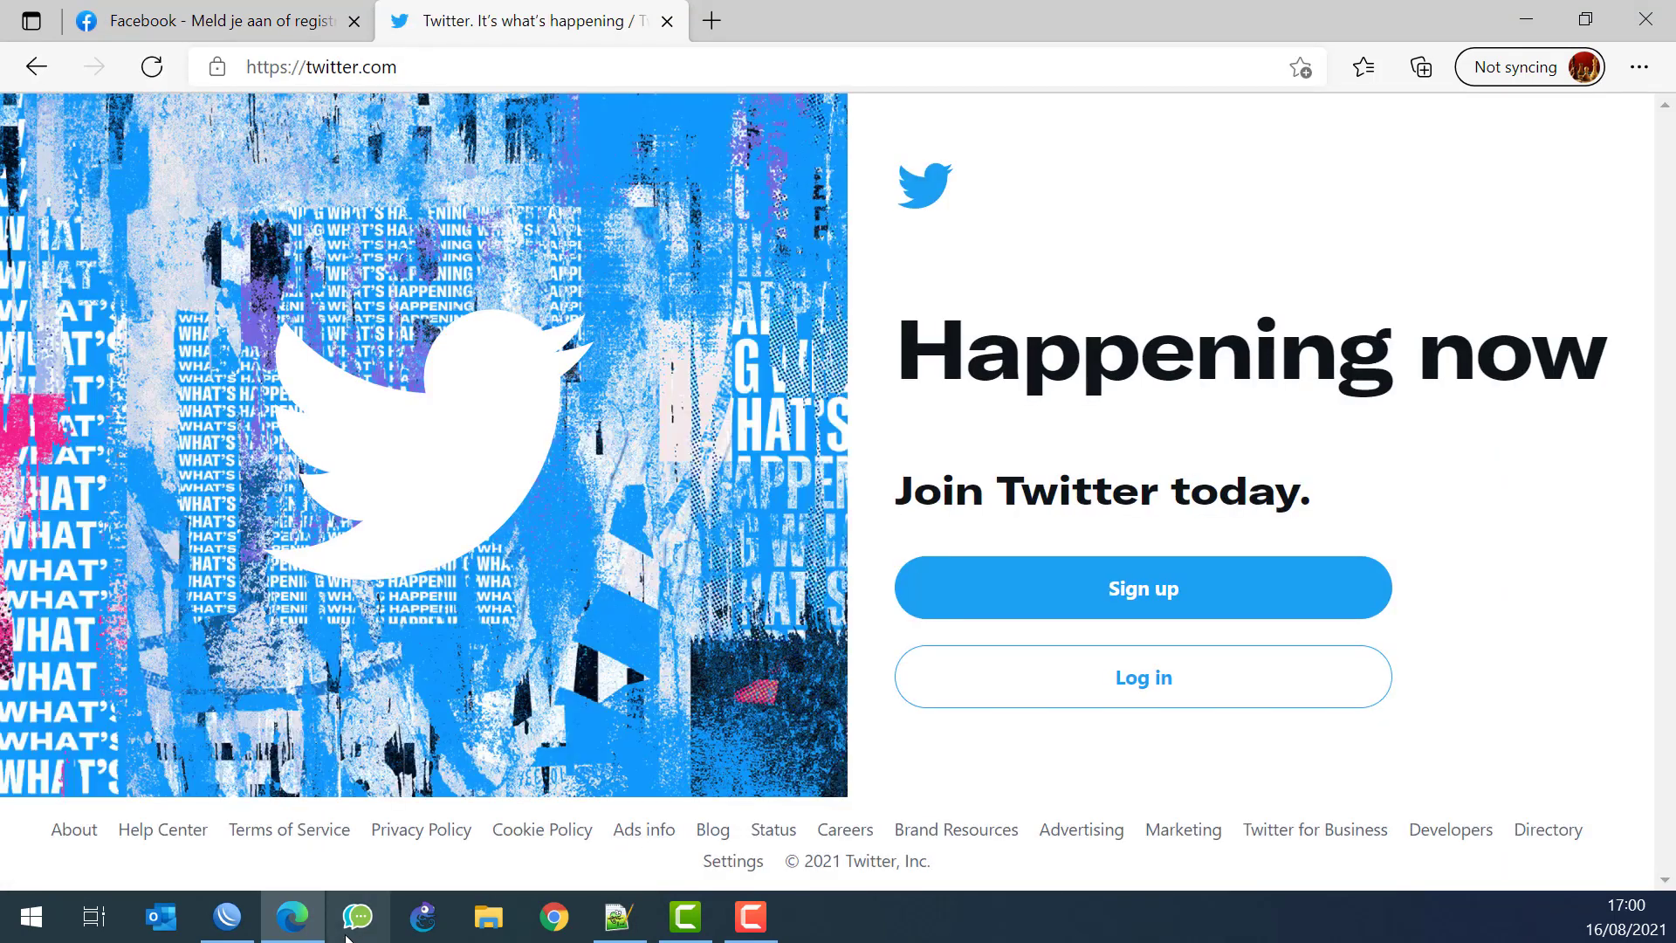
Switch to WinBox and check the firewall address lists and tracked connections after the Twitter visit
click(227, 916)
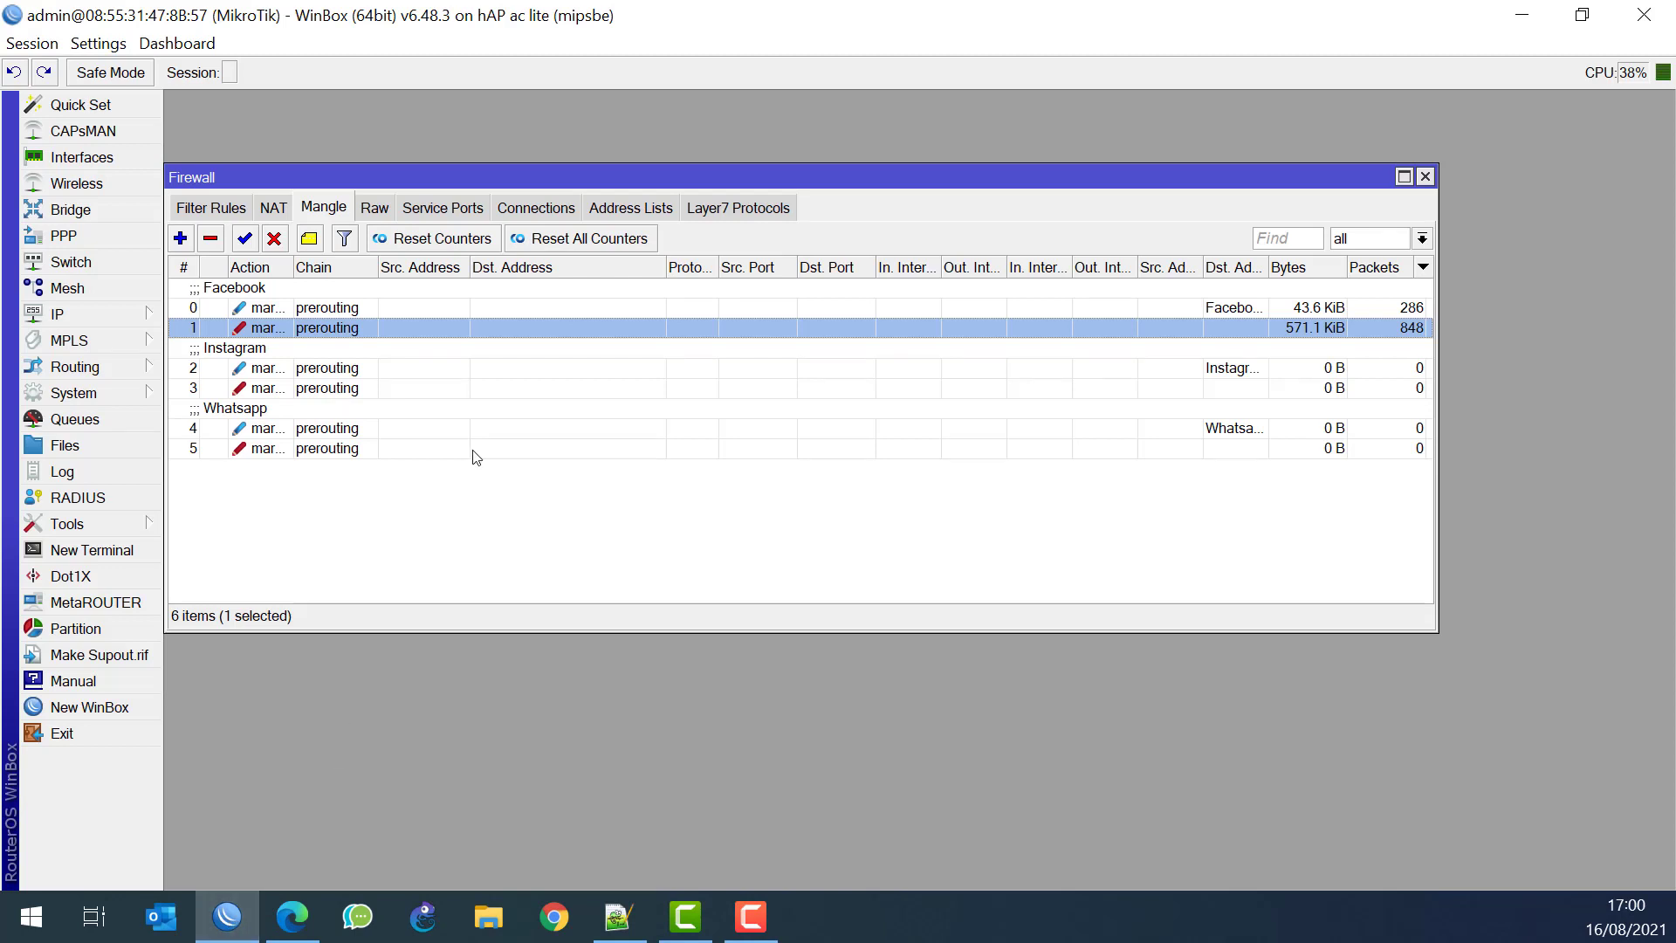
click(628, 212)
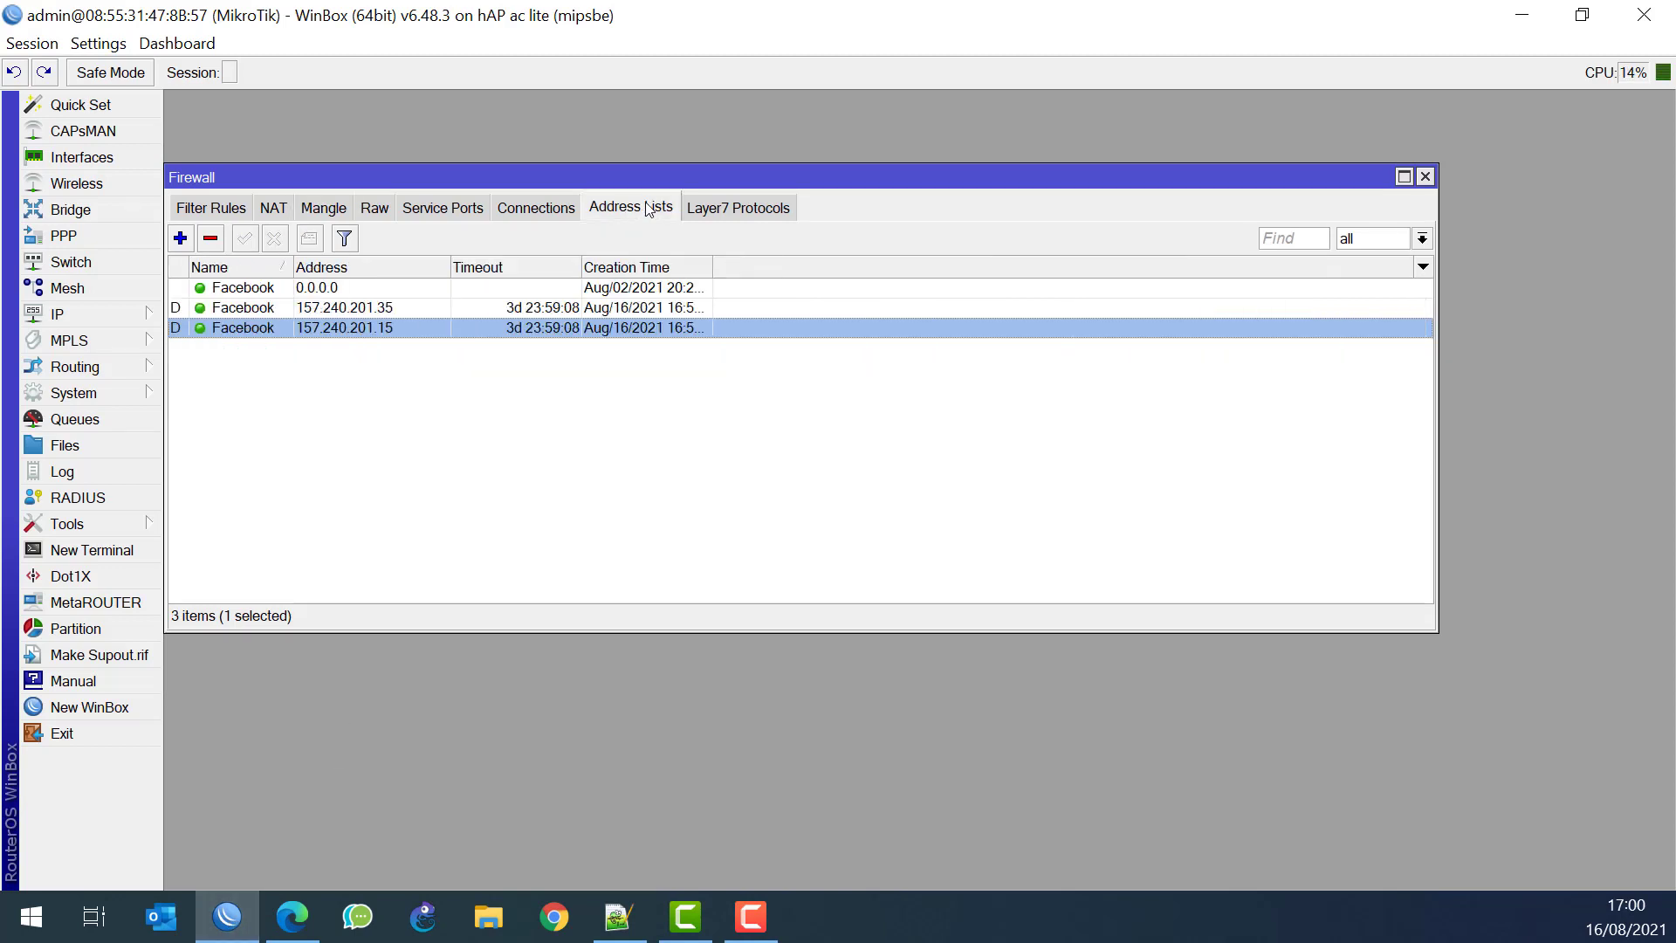
click(538, 211)
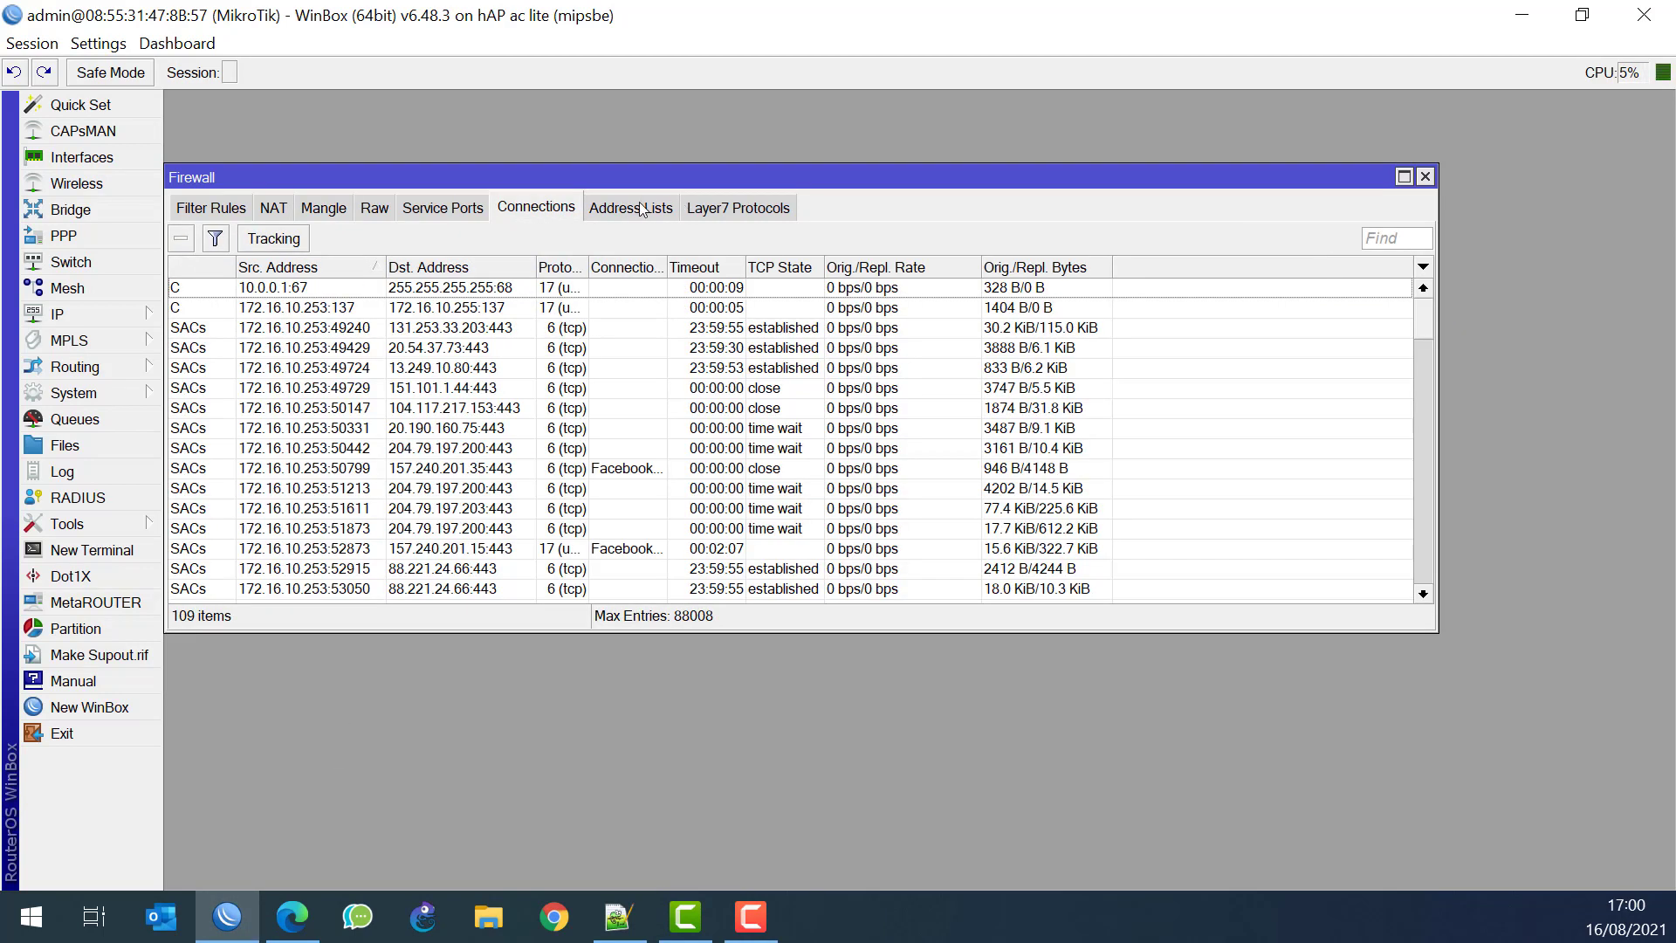
click(646, 209)
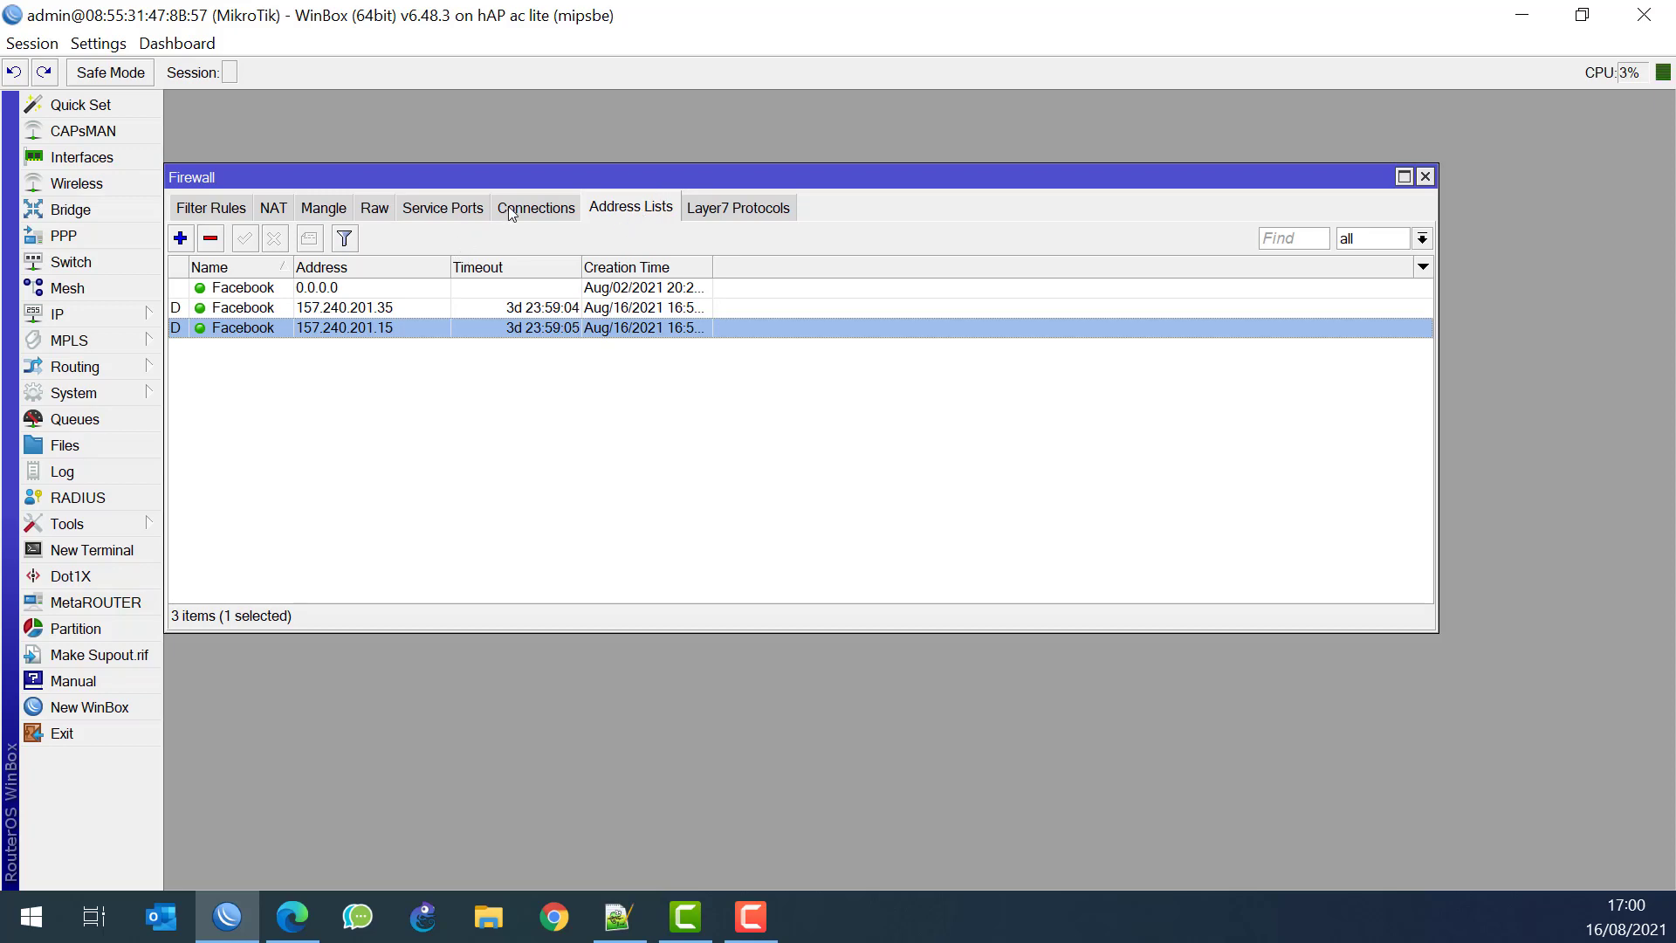
Open Twitter's sign-up form in Microsoft Edge, then recheck the firewall address lists in WinBox
key(alt+Tab)
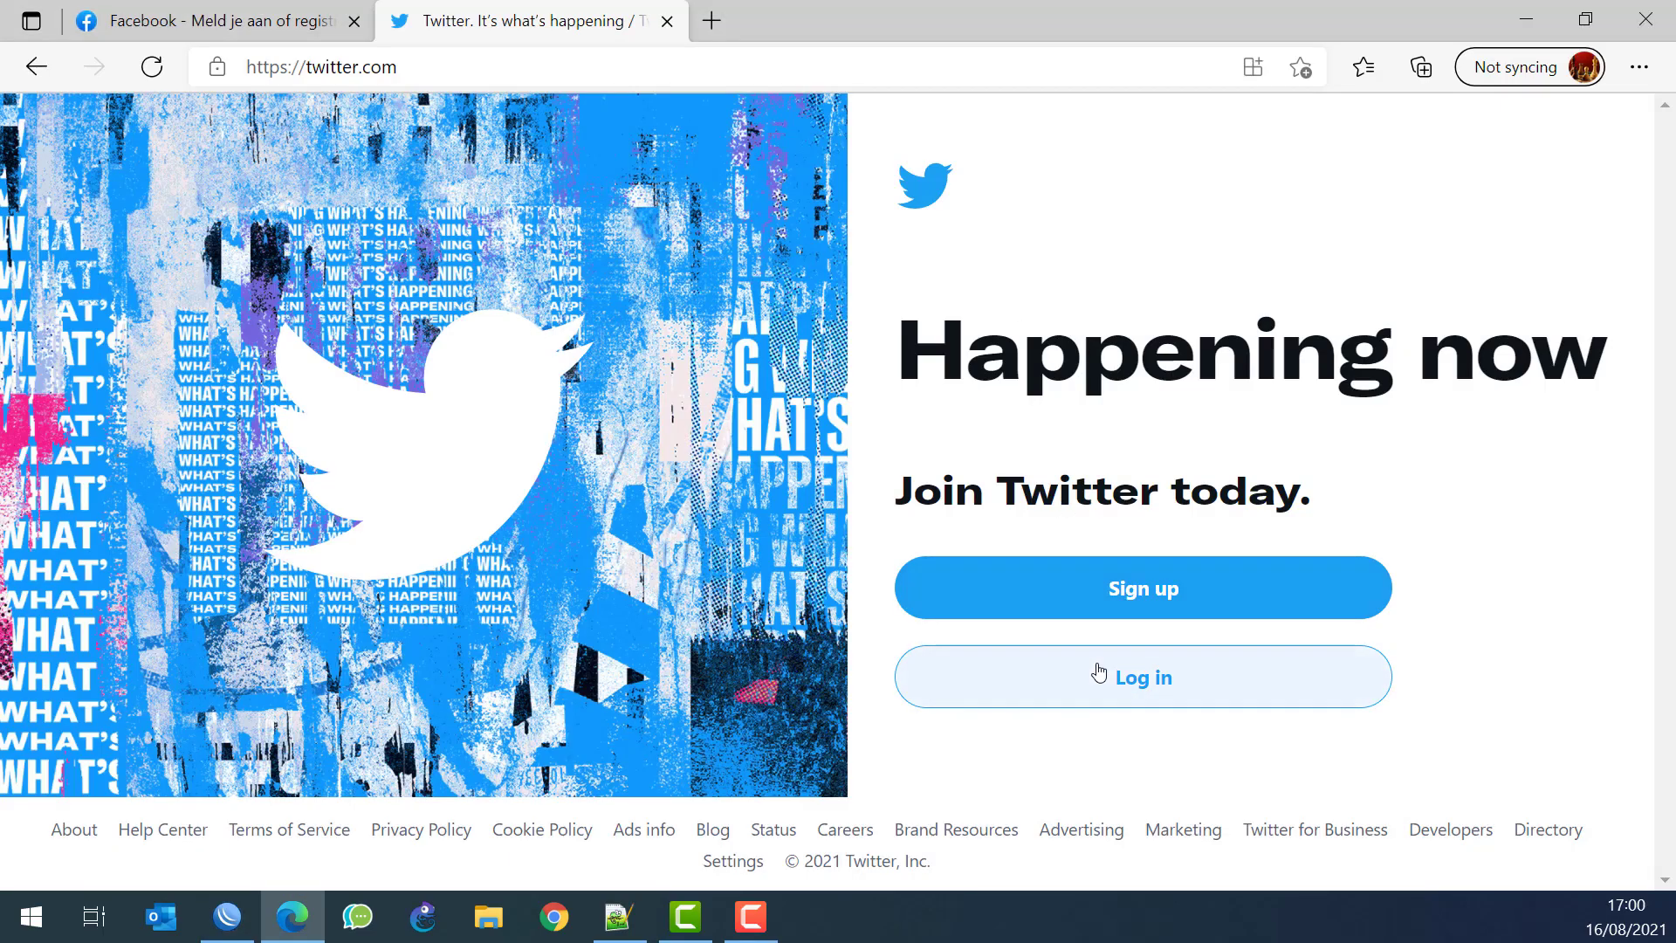
click(1109, 587)
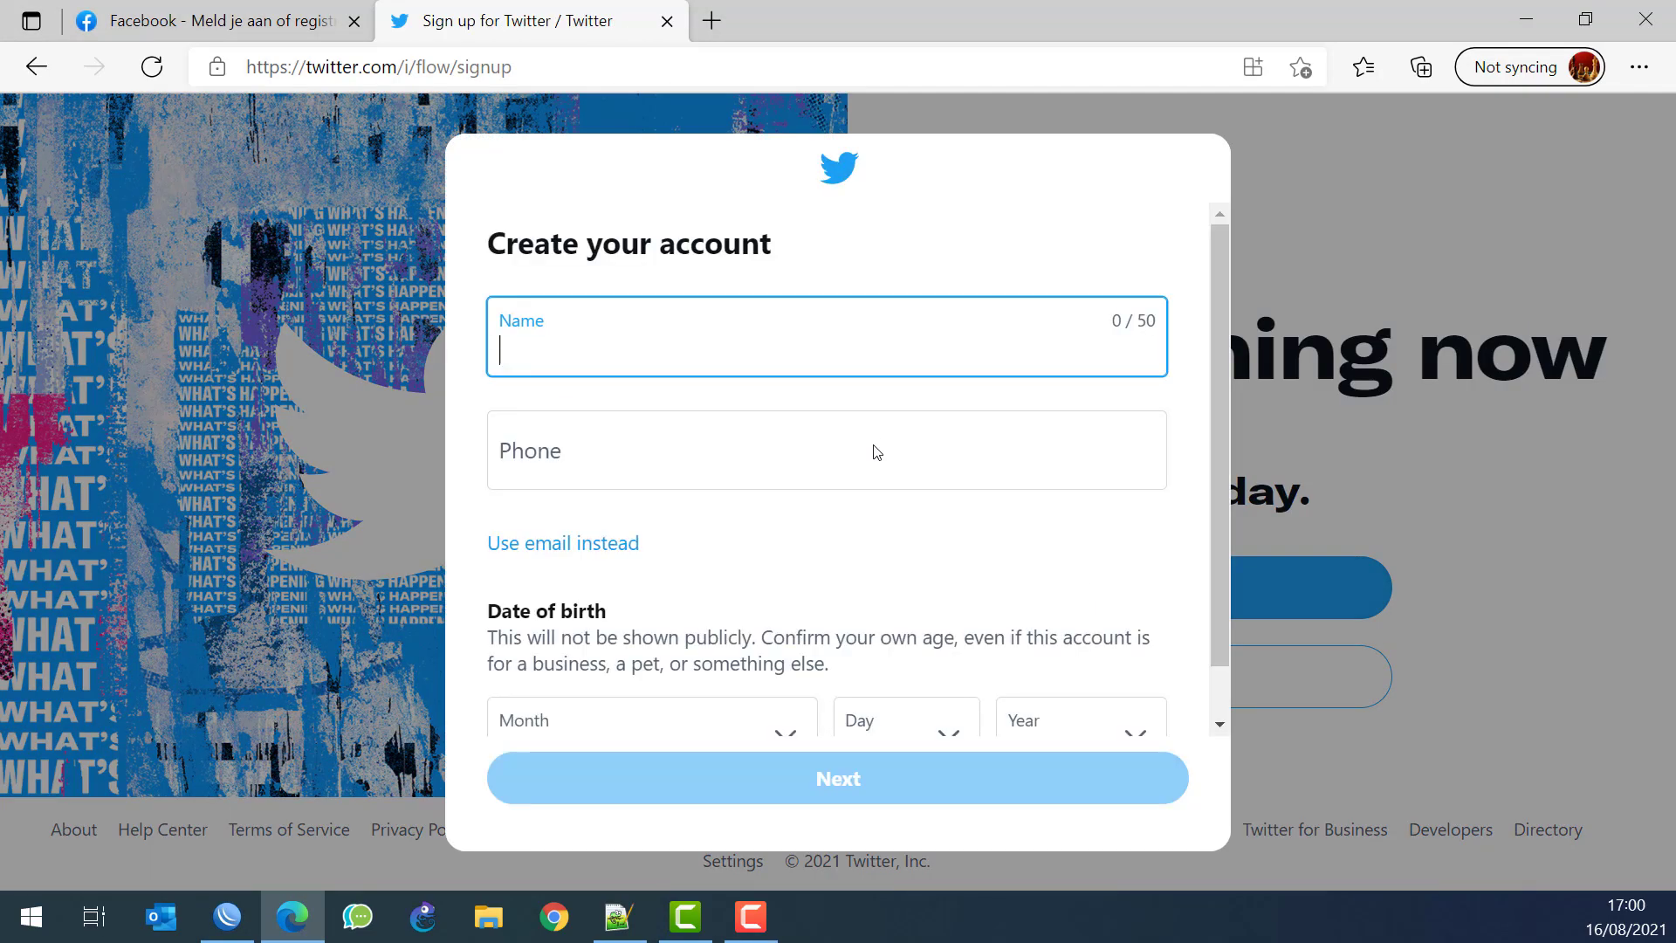
key(alt+Tab)
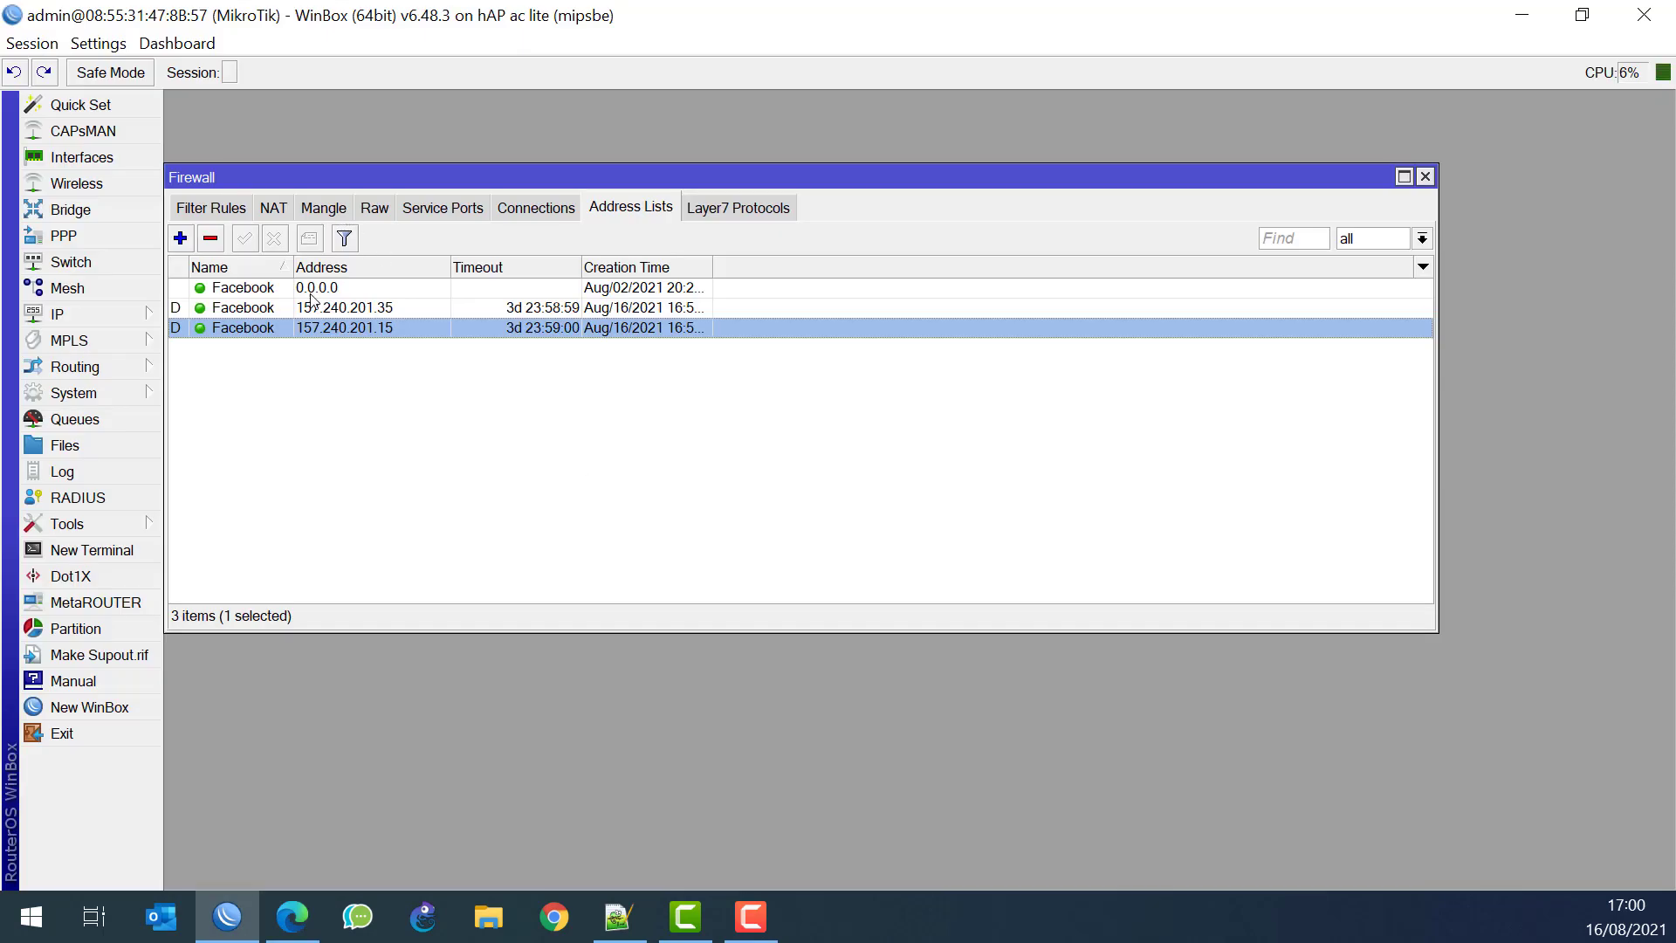
click(535, 208)
key(ctrl+shift+Tab)
click(629, 207)
key(alt+Tab)
click(712, 15)
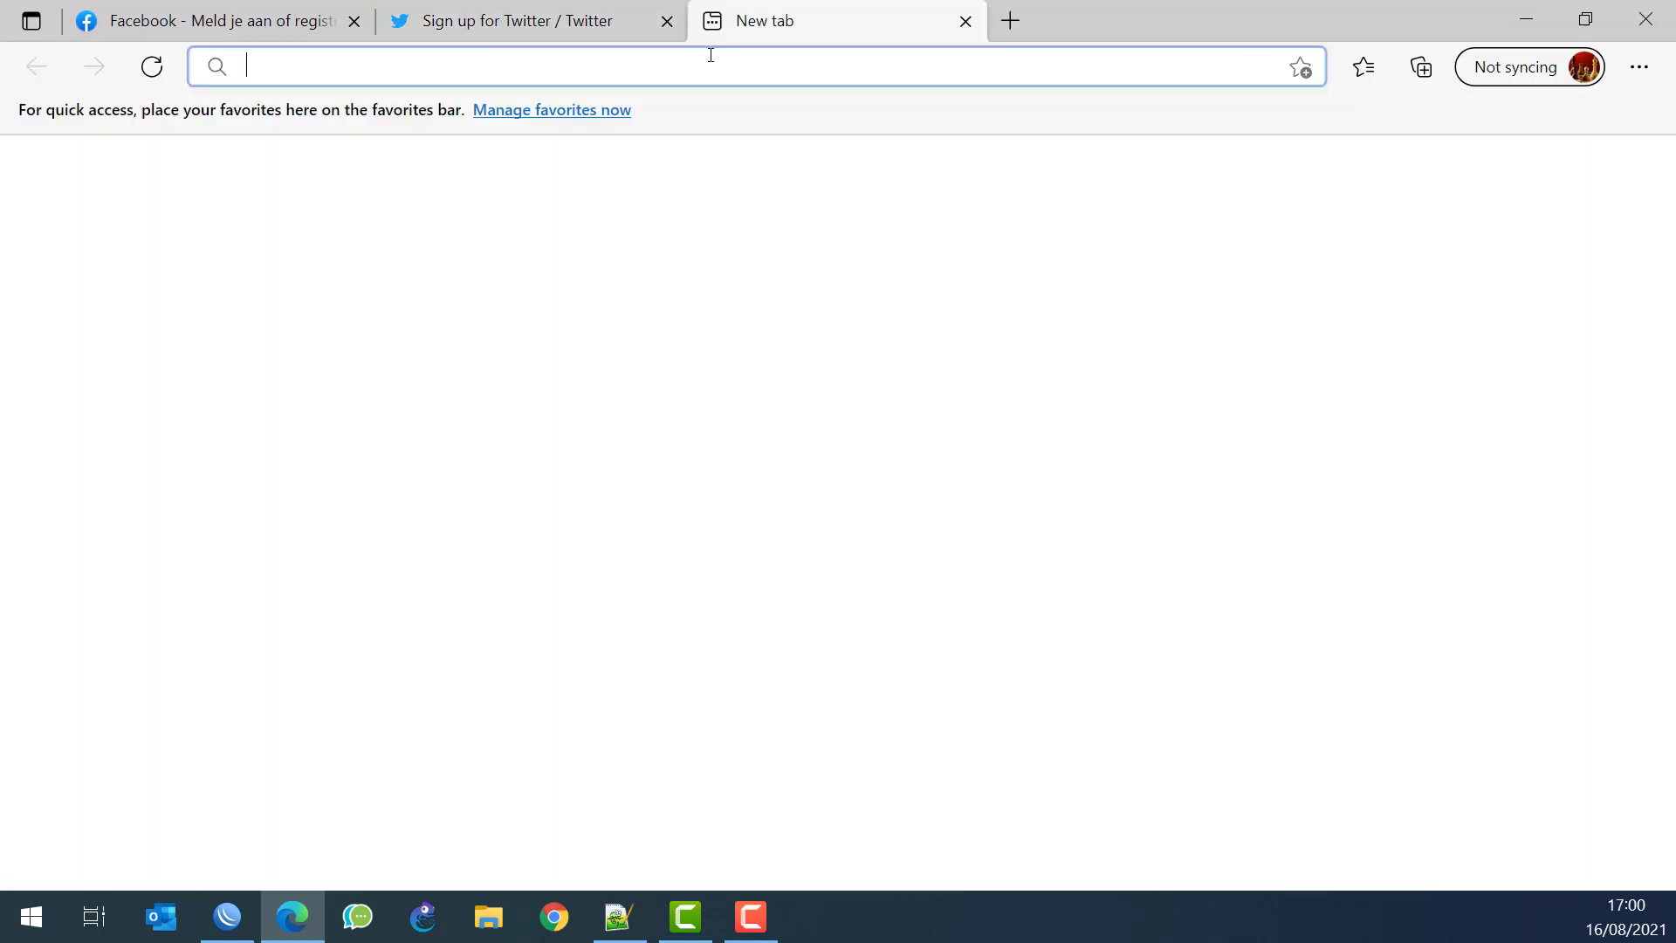
text(instagram)
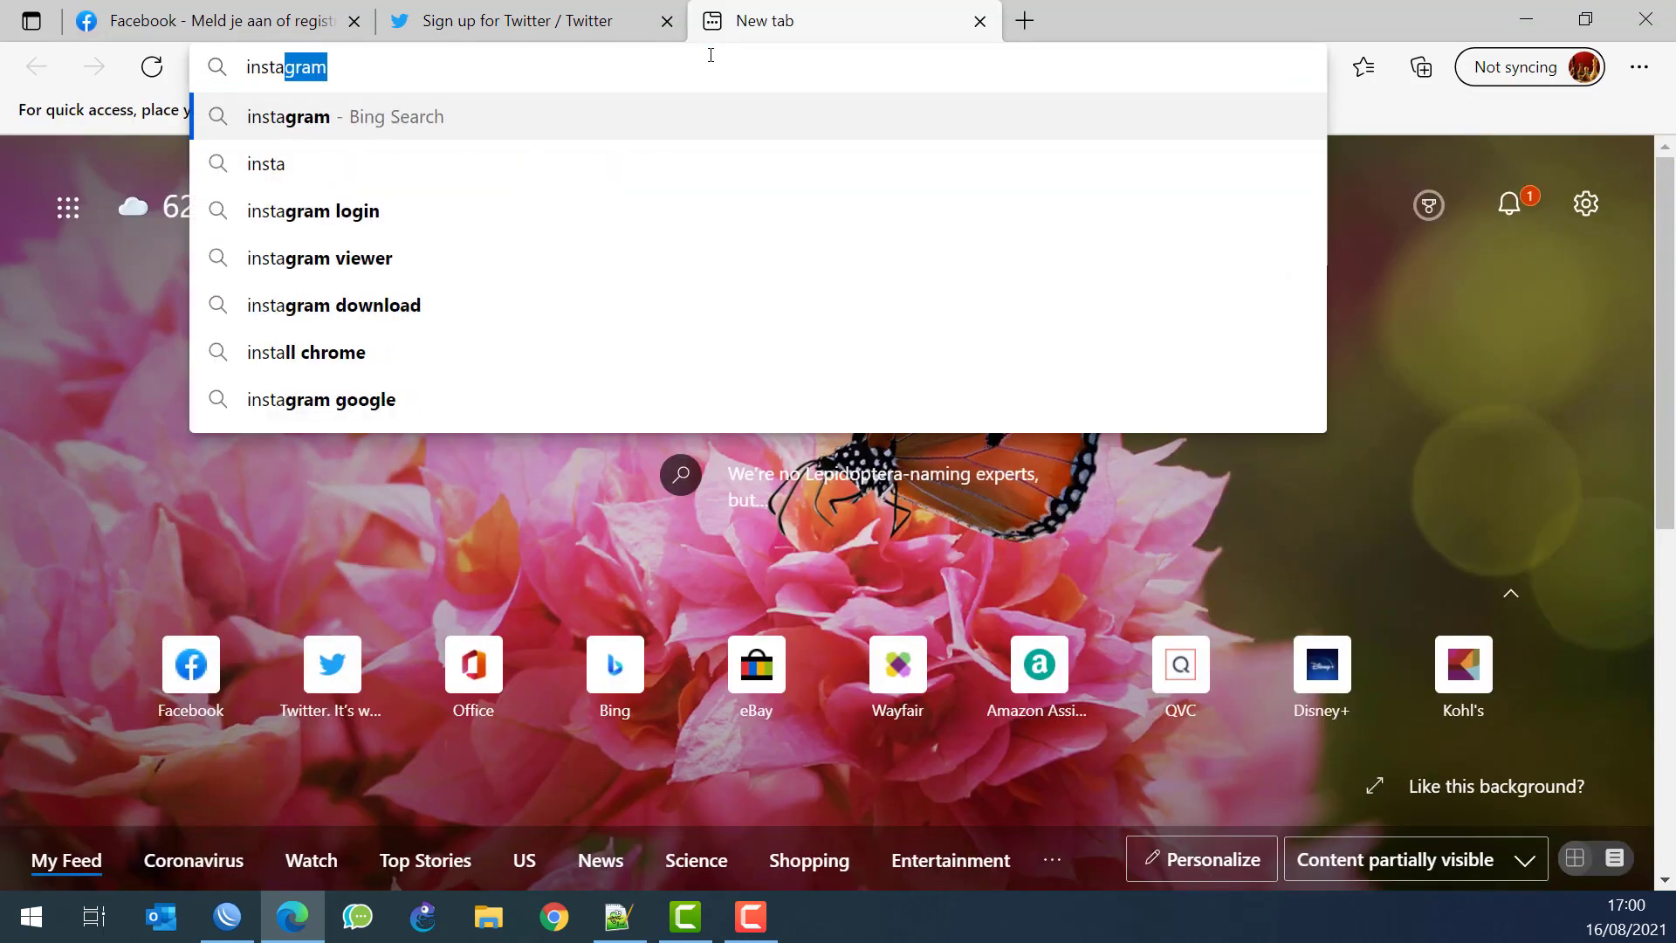
key(Return)
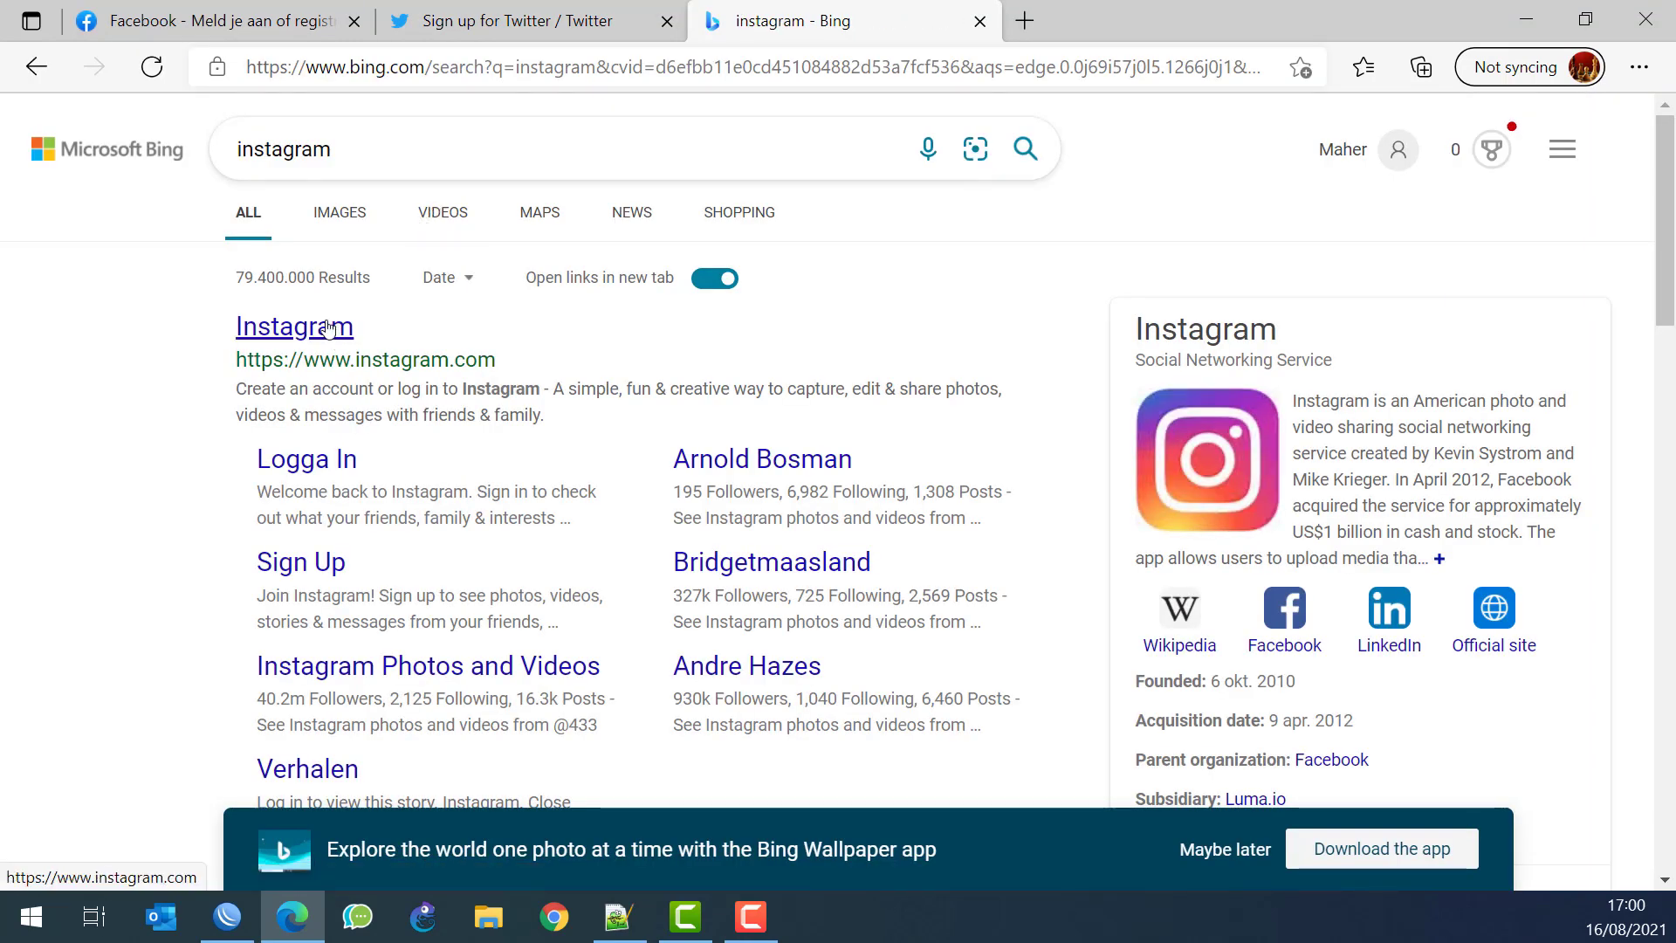
click(325, 328)
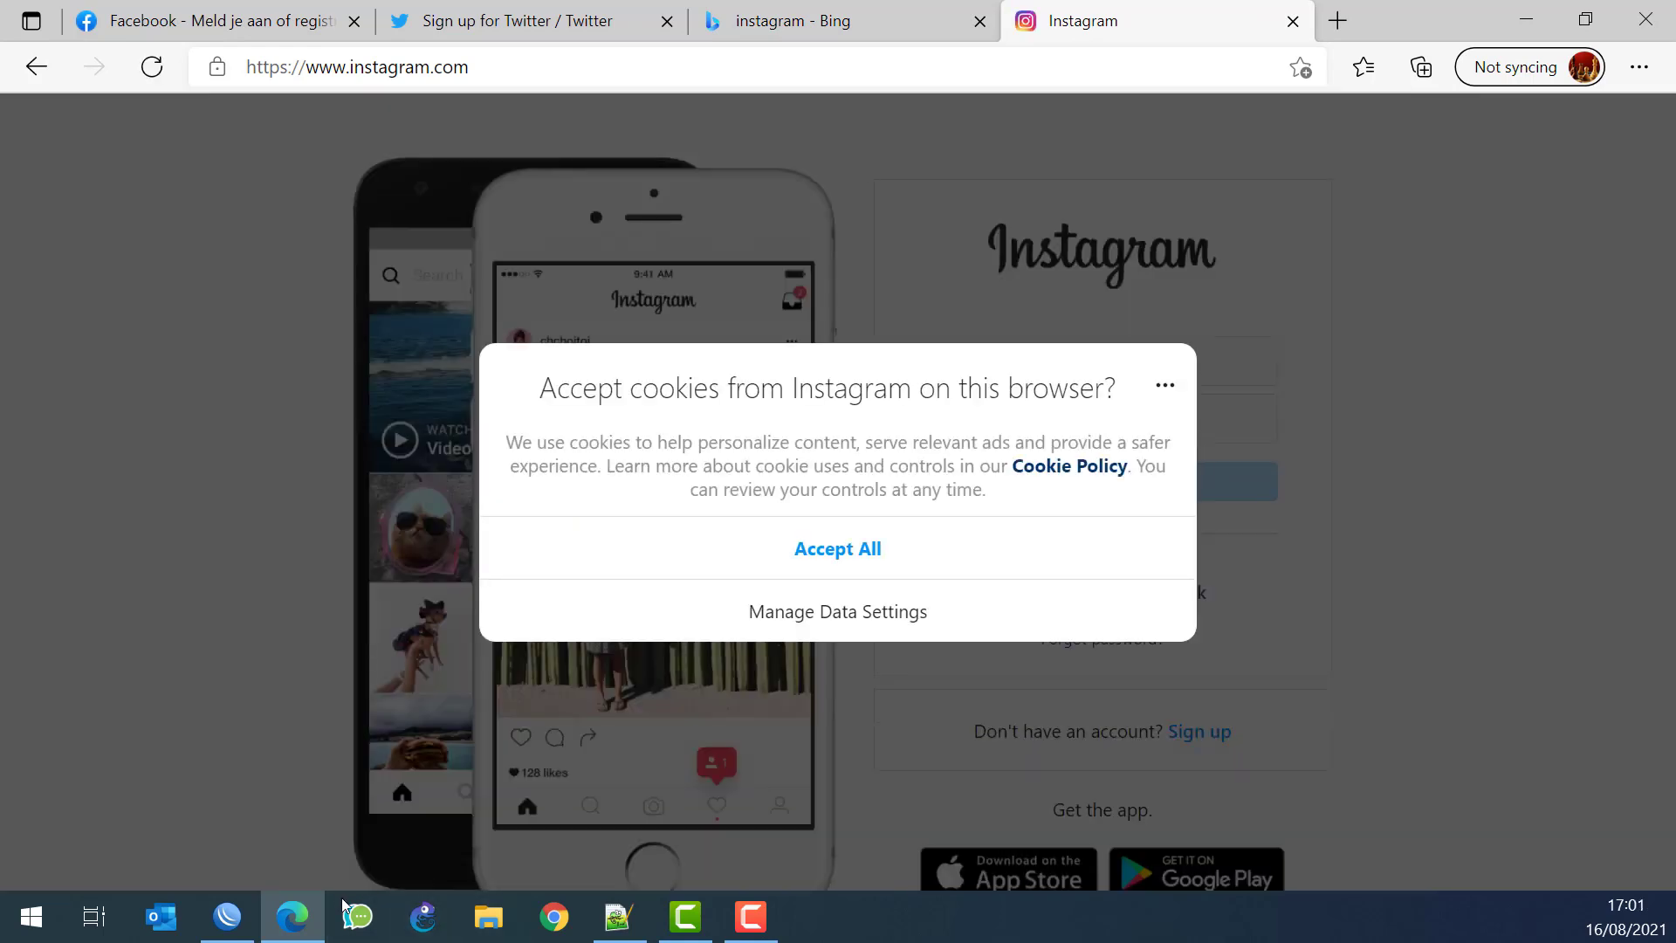
Switch to WinBox and examine the Instagram address list entry and the timeouts of the dynamic Facebook entries
click(246, 922)
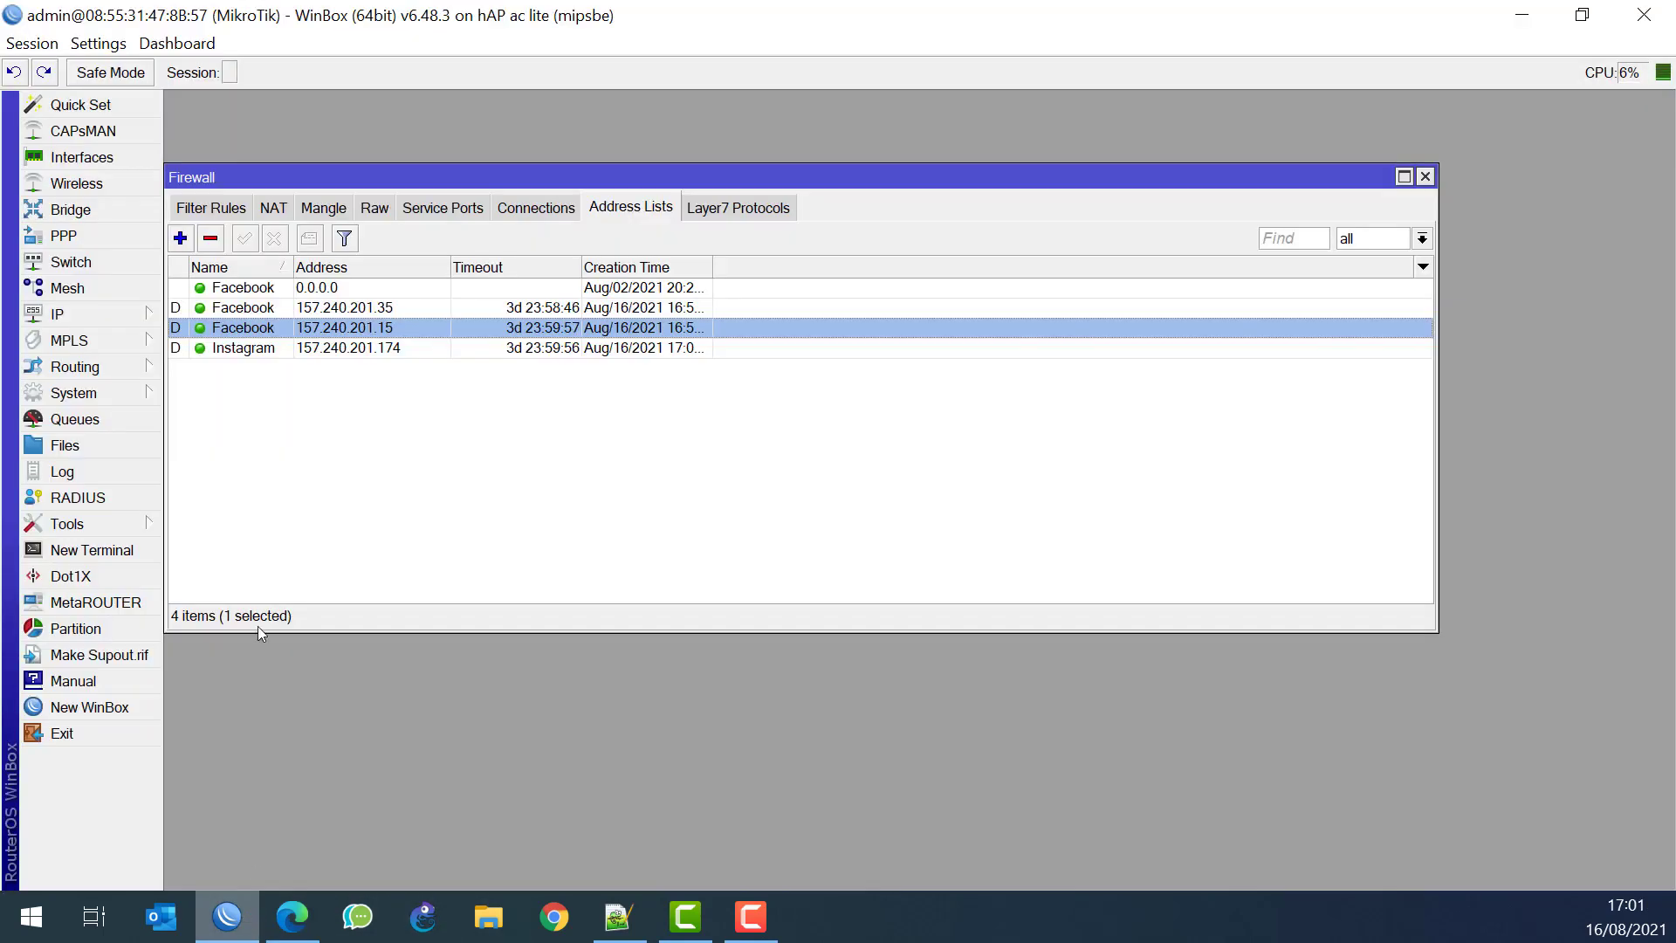
click(231, 349)
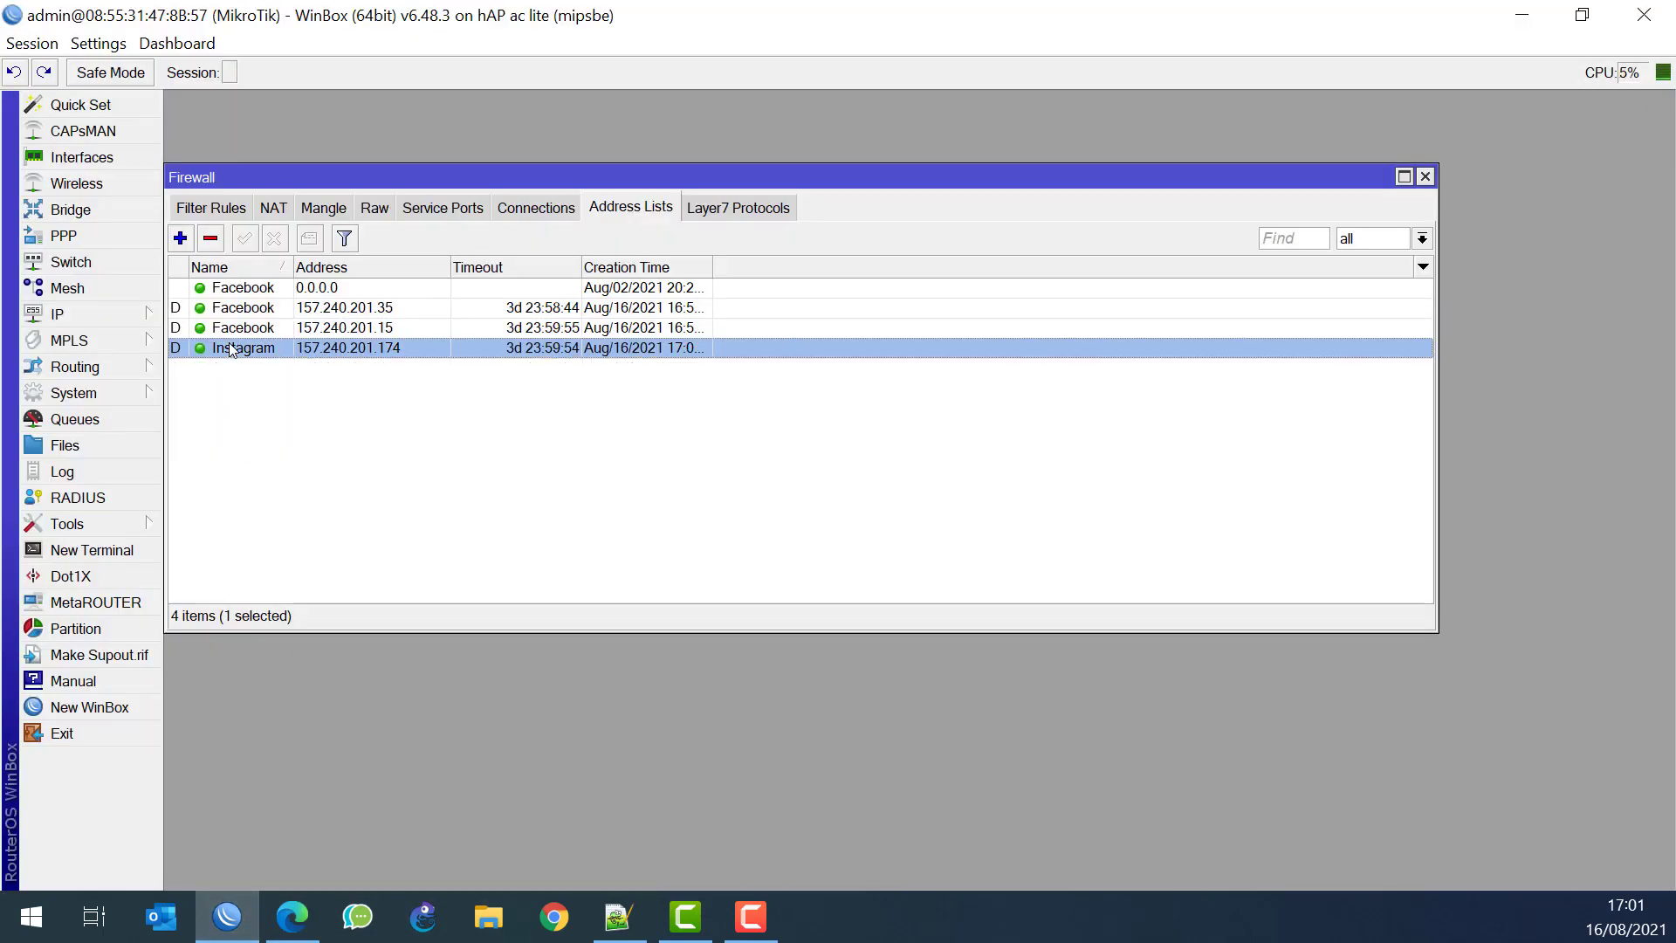
click(522, 309)
click(527, 328)
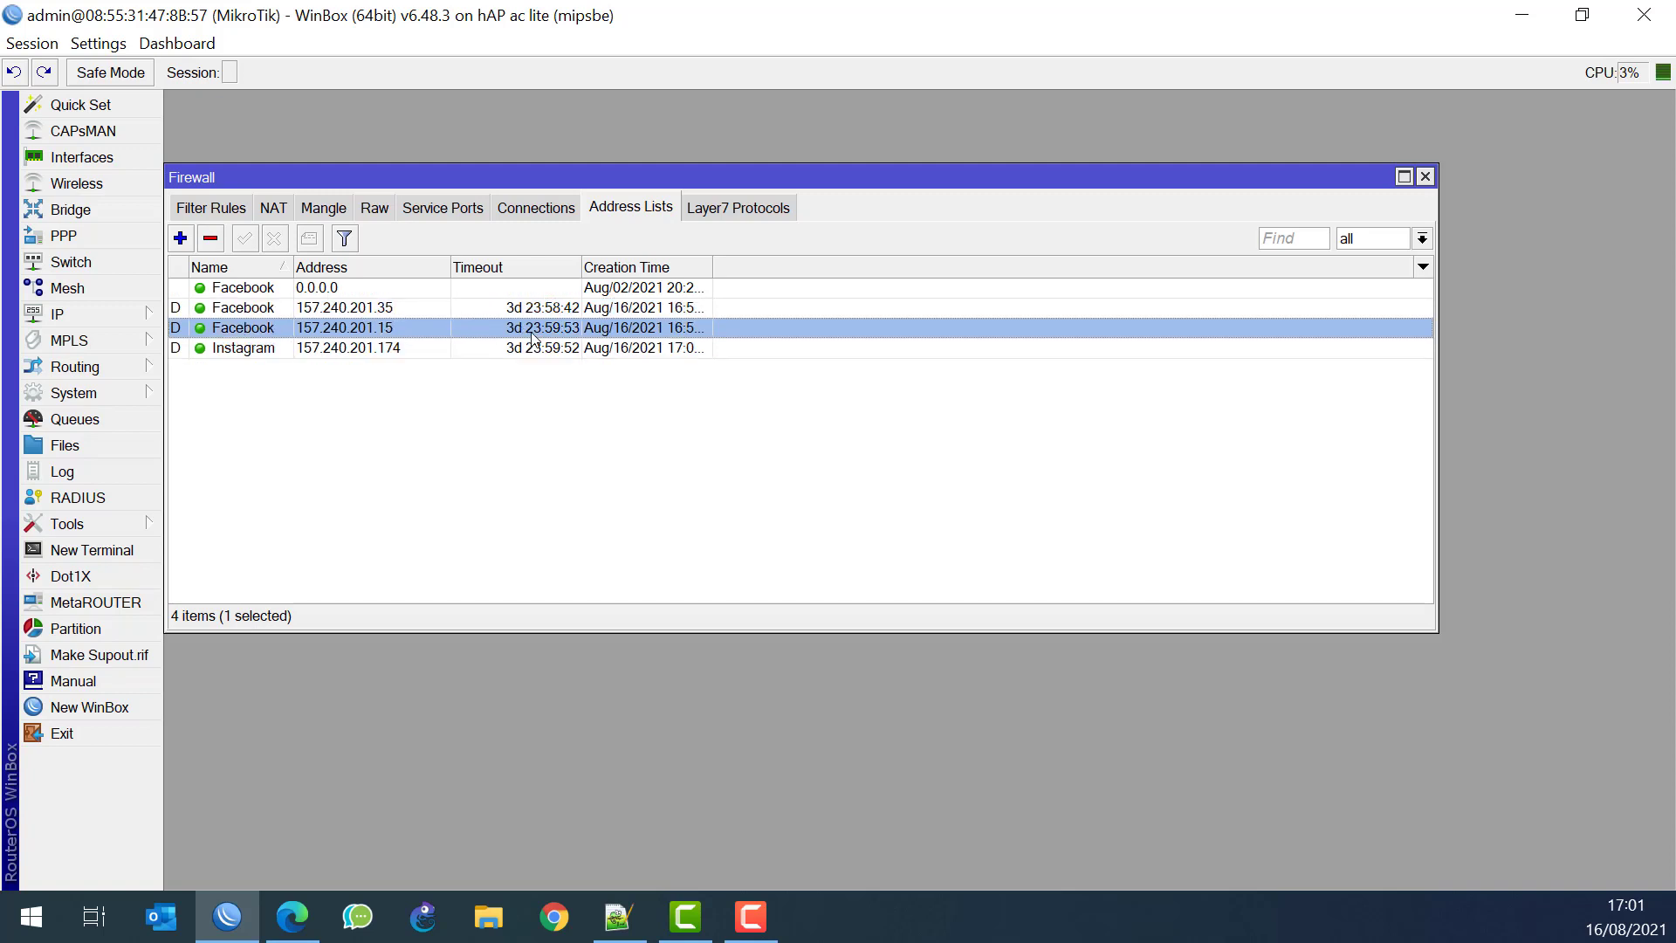
Compare the timeouts of the Instagram entry and the dynamic Facebook entries in the firewall address lists
click(522, 349)
click(526, 329)
click(527, 309)
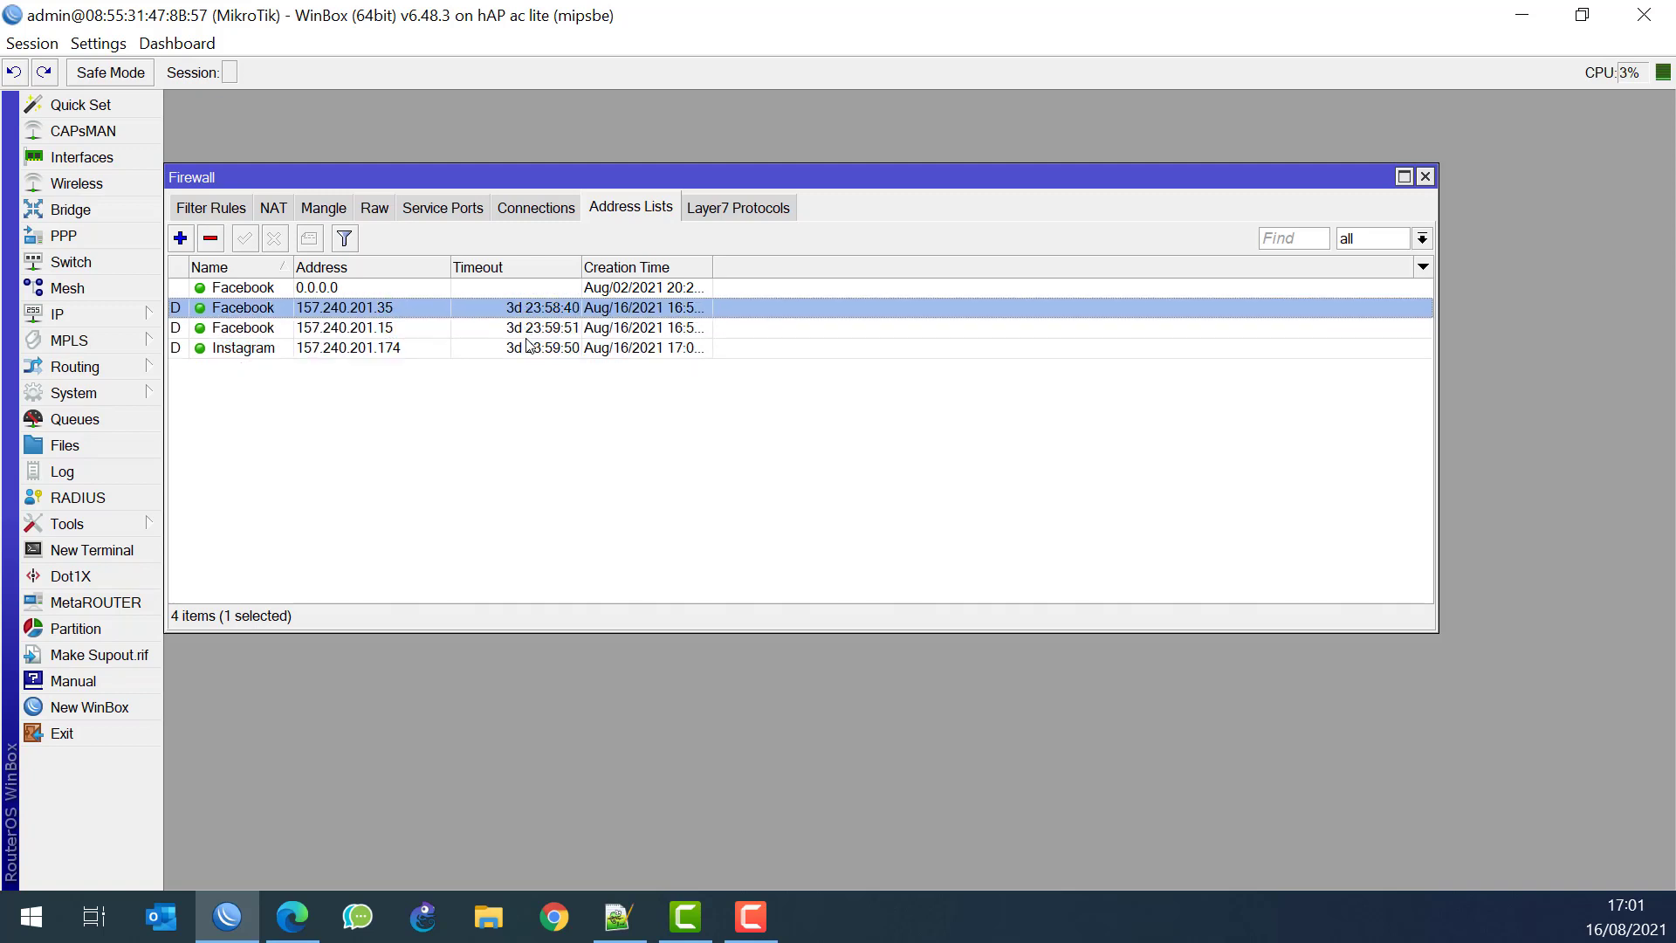
click(527, 347)
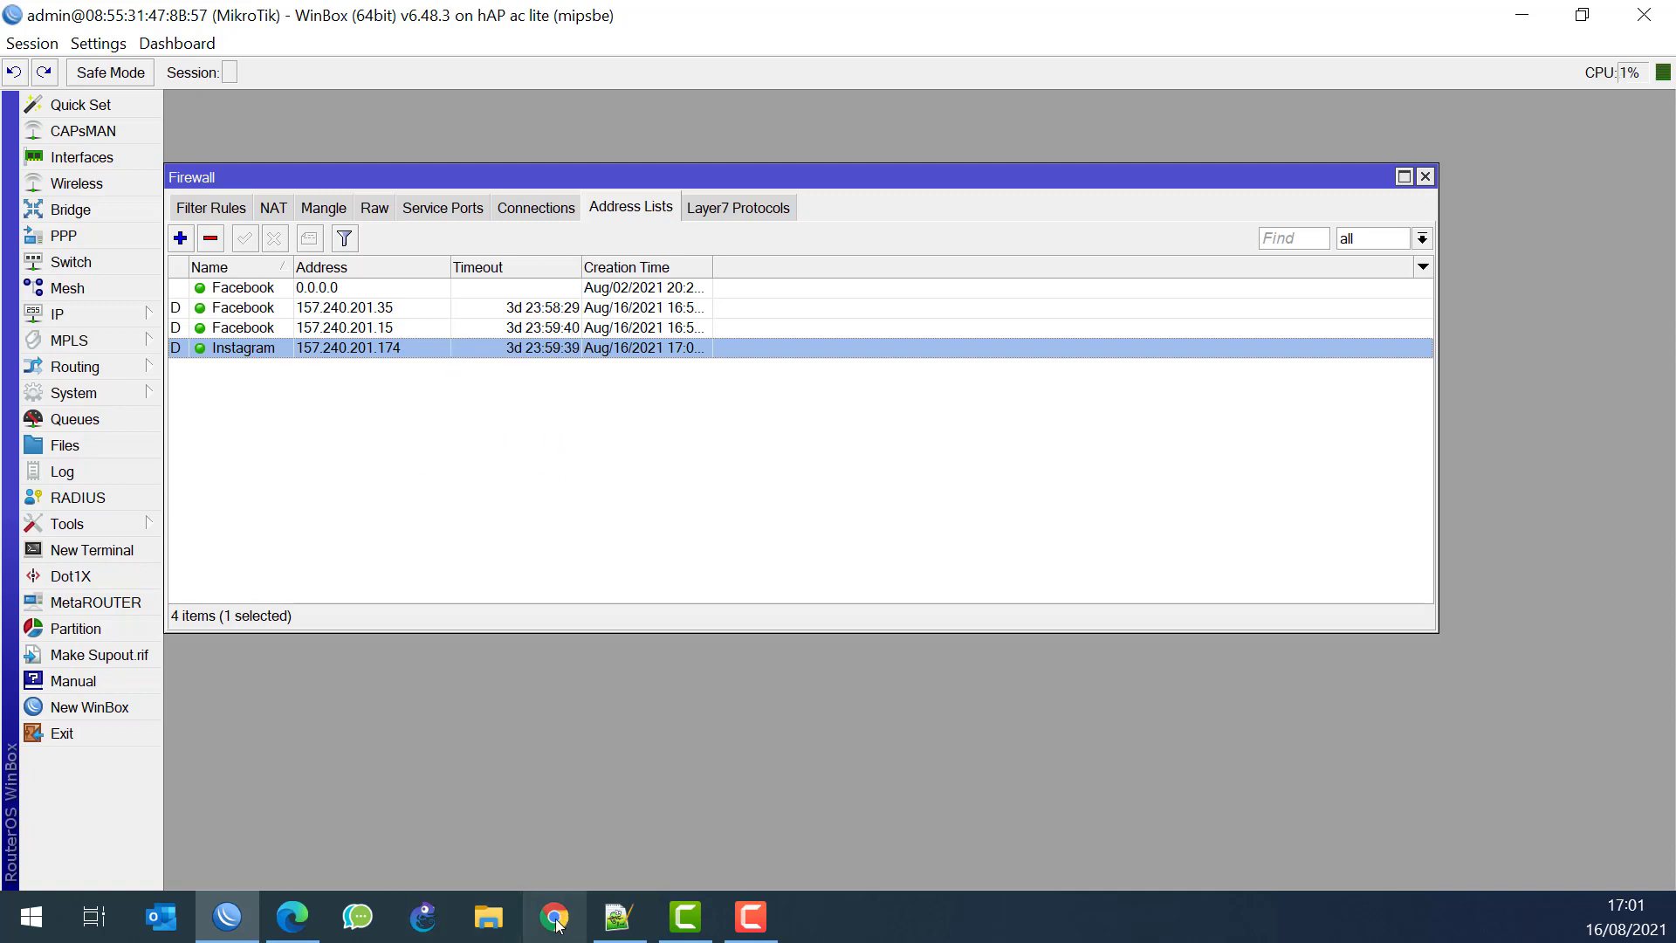
Switch to Microsoft Edge, search for twitter in the Twitter sign-up tab and open the twitter.com result
click(292, 916)
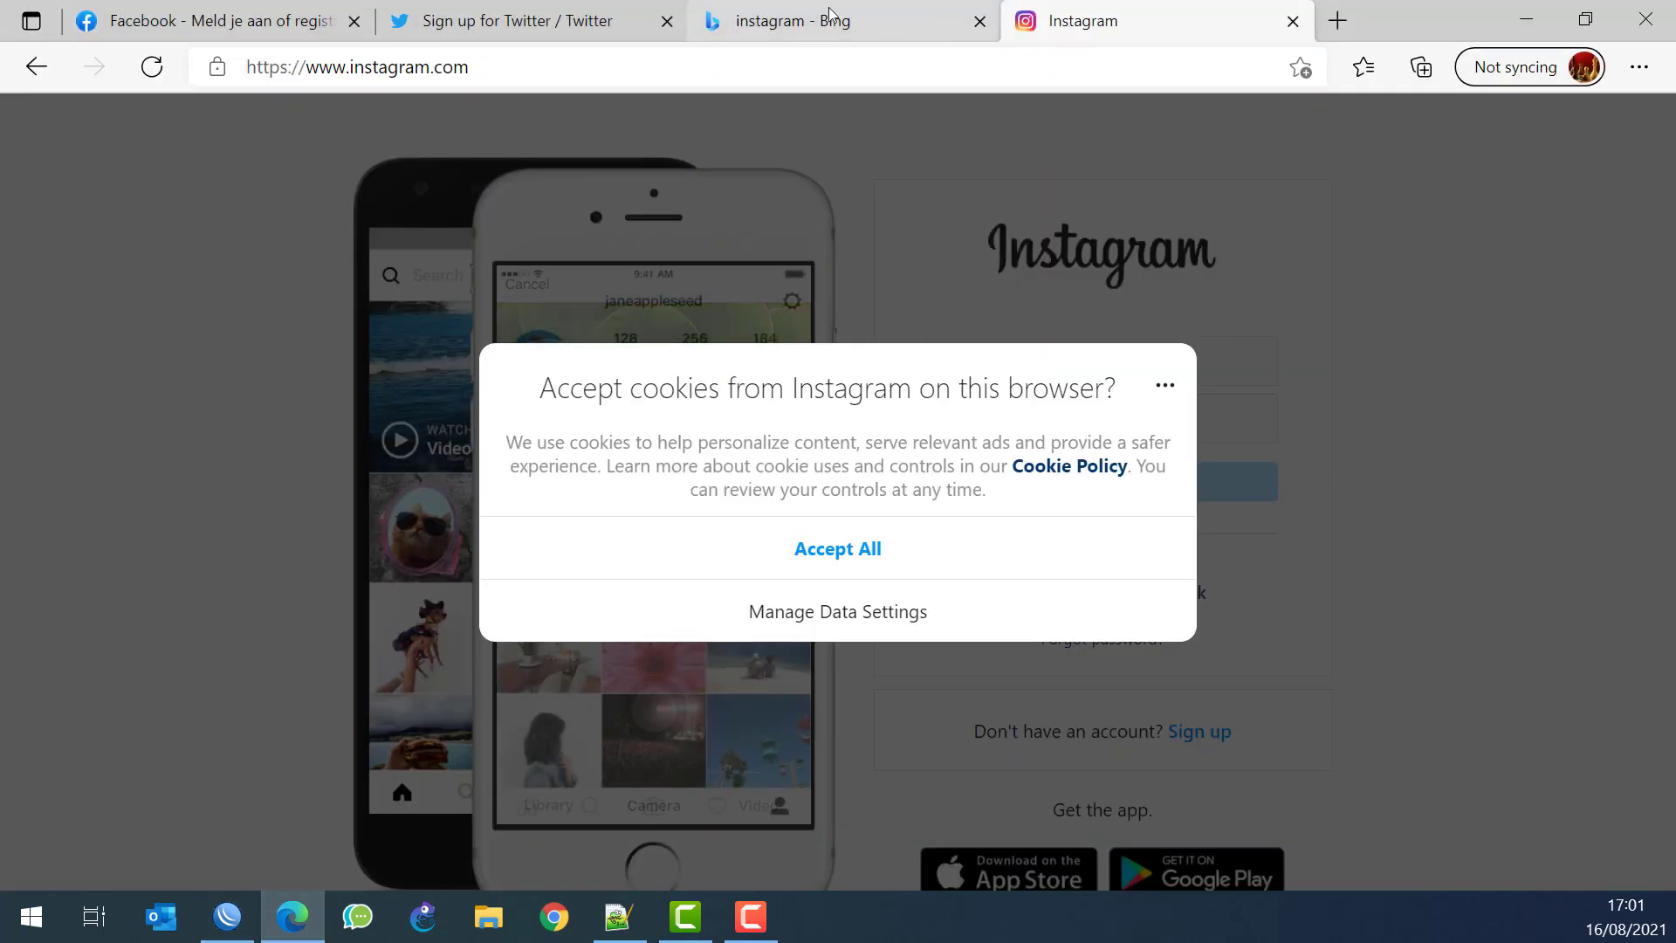
click(611, 10)
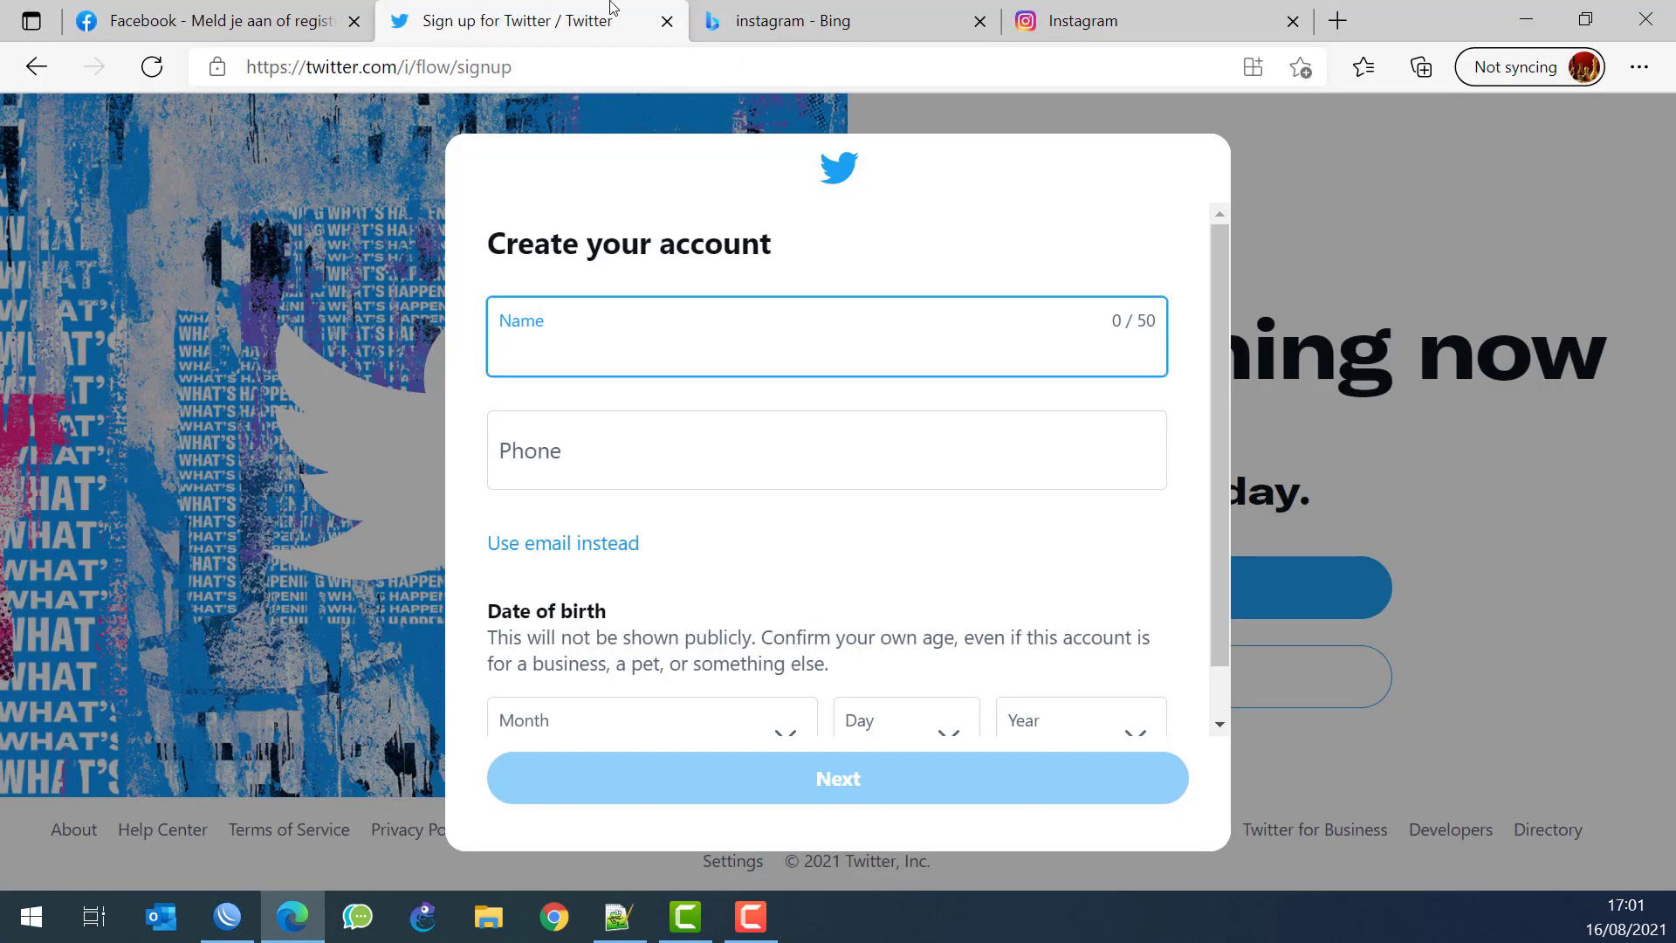
click(445, 69)
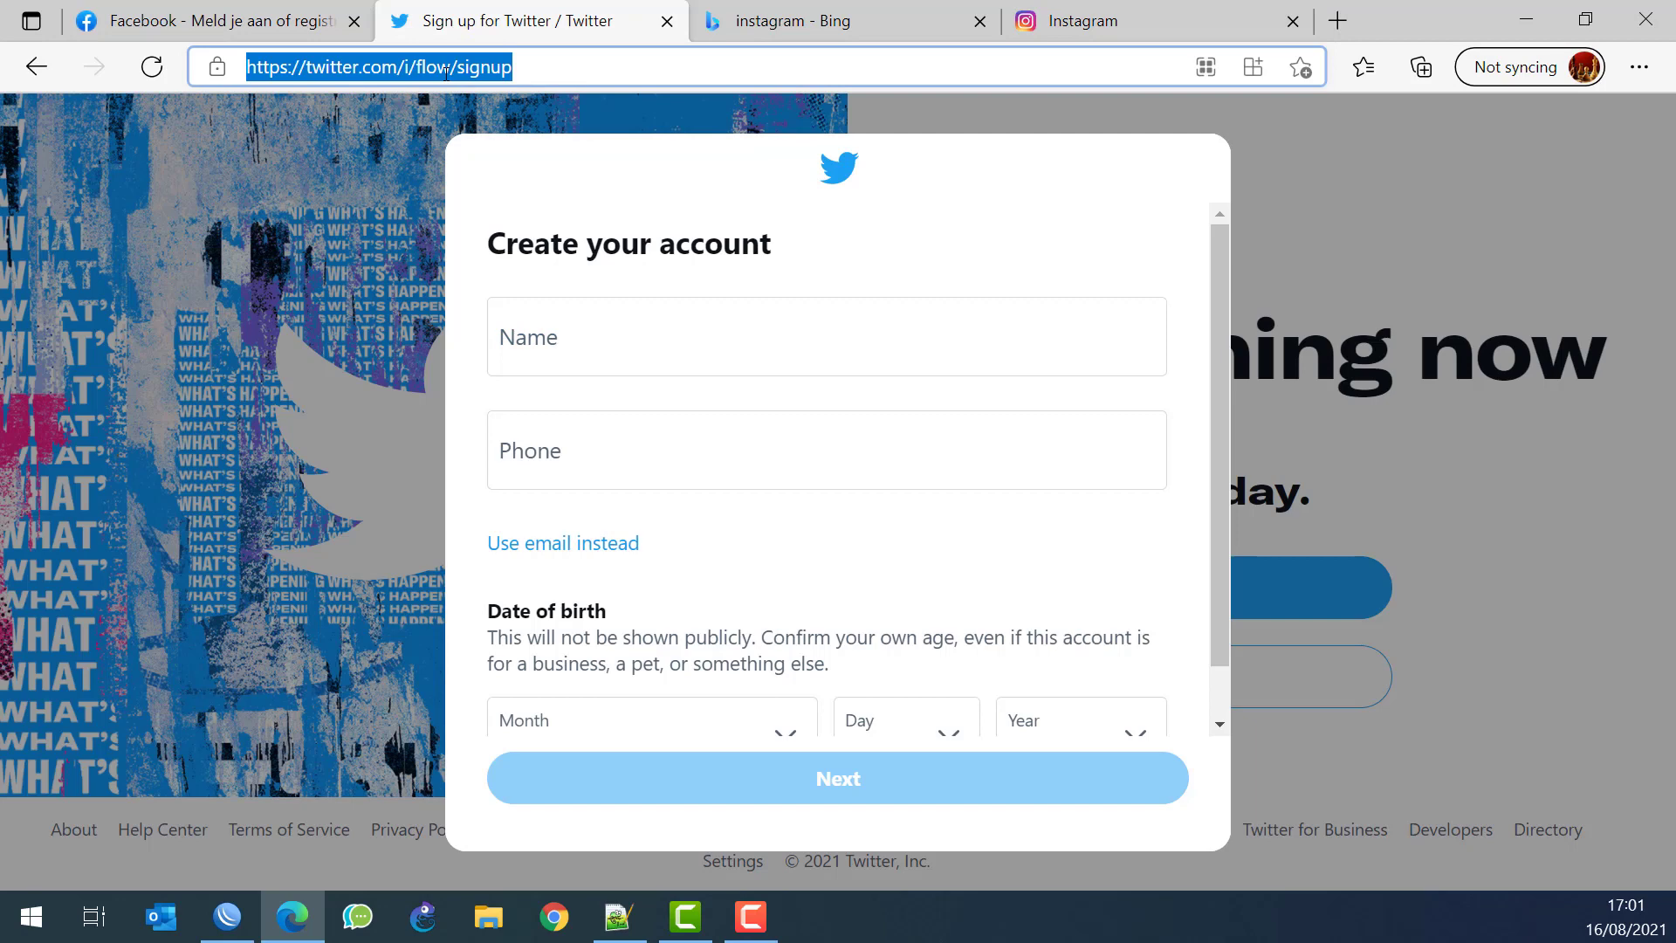
text(tw)
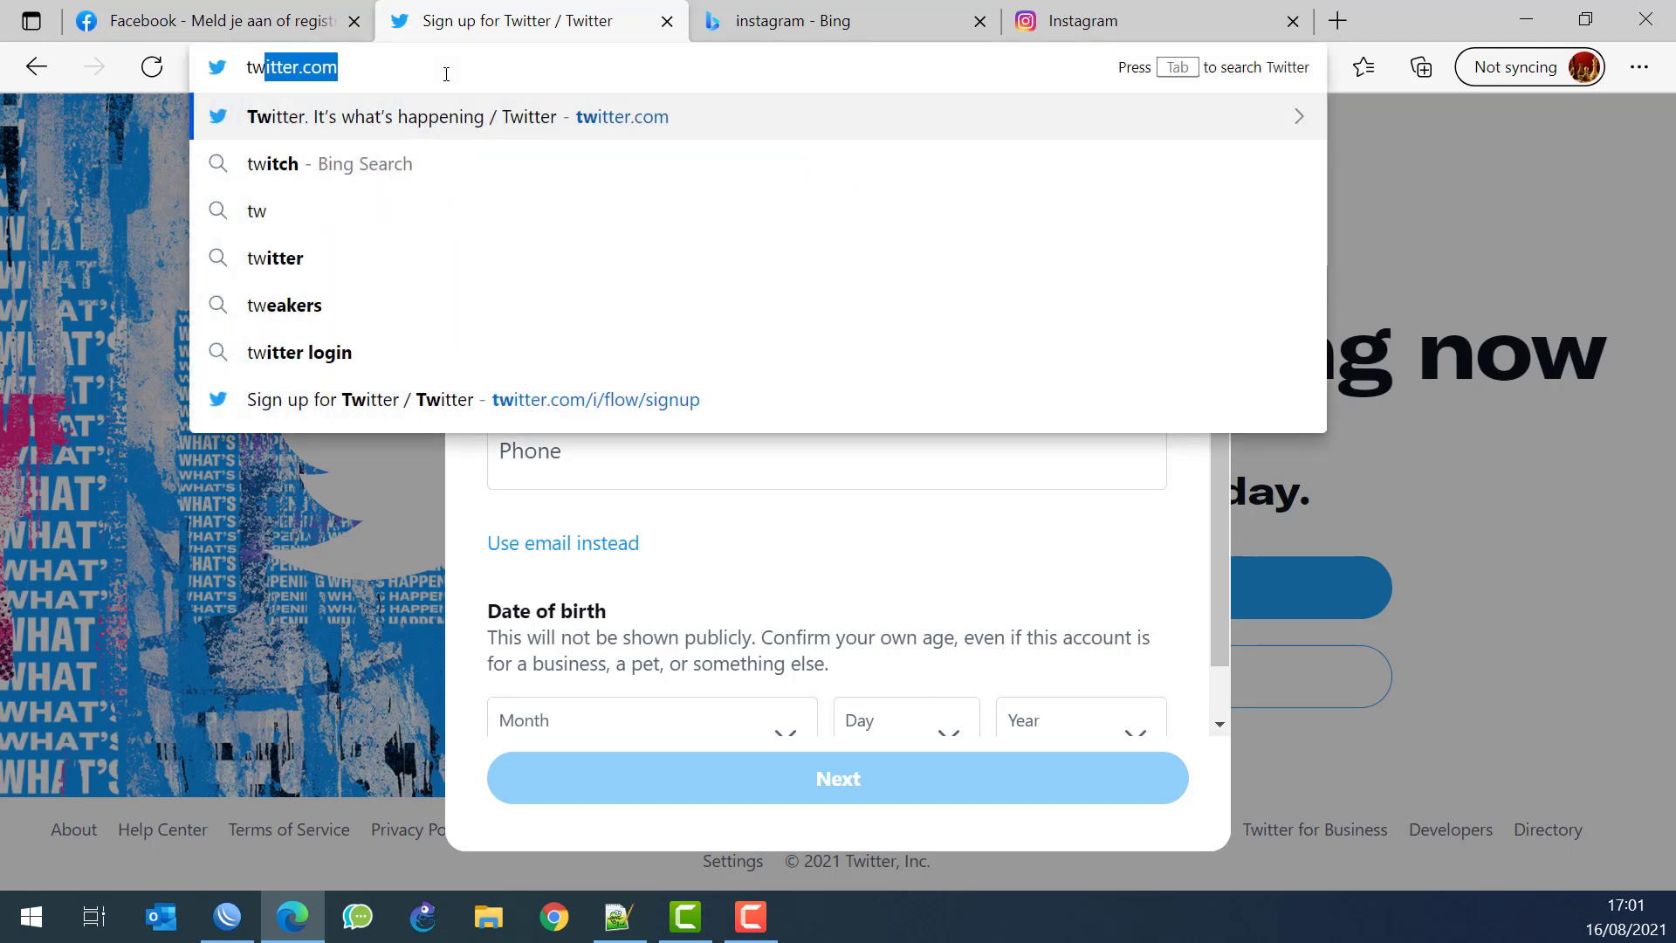
text(itter)
key(BackSpace)
key(Return)
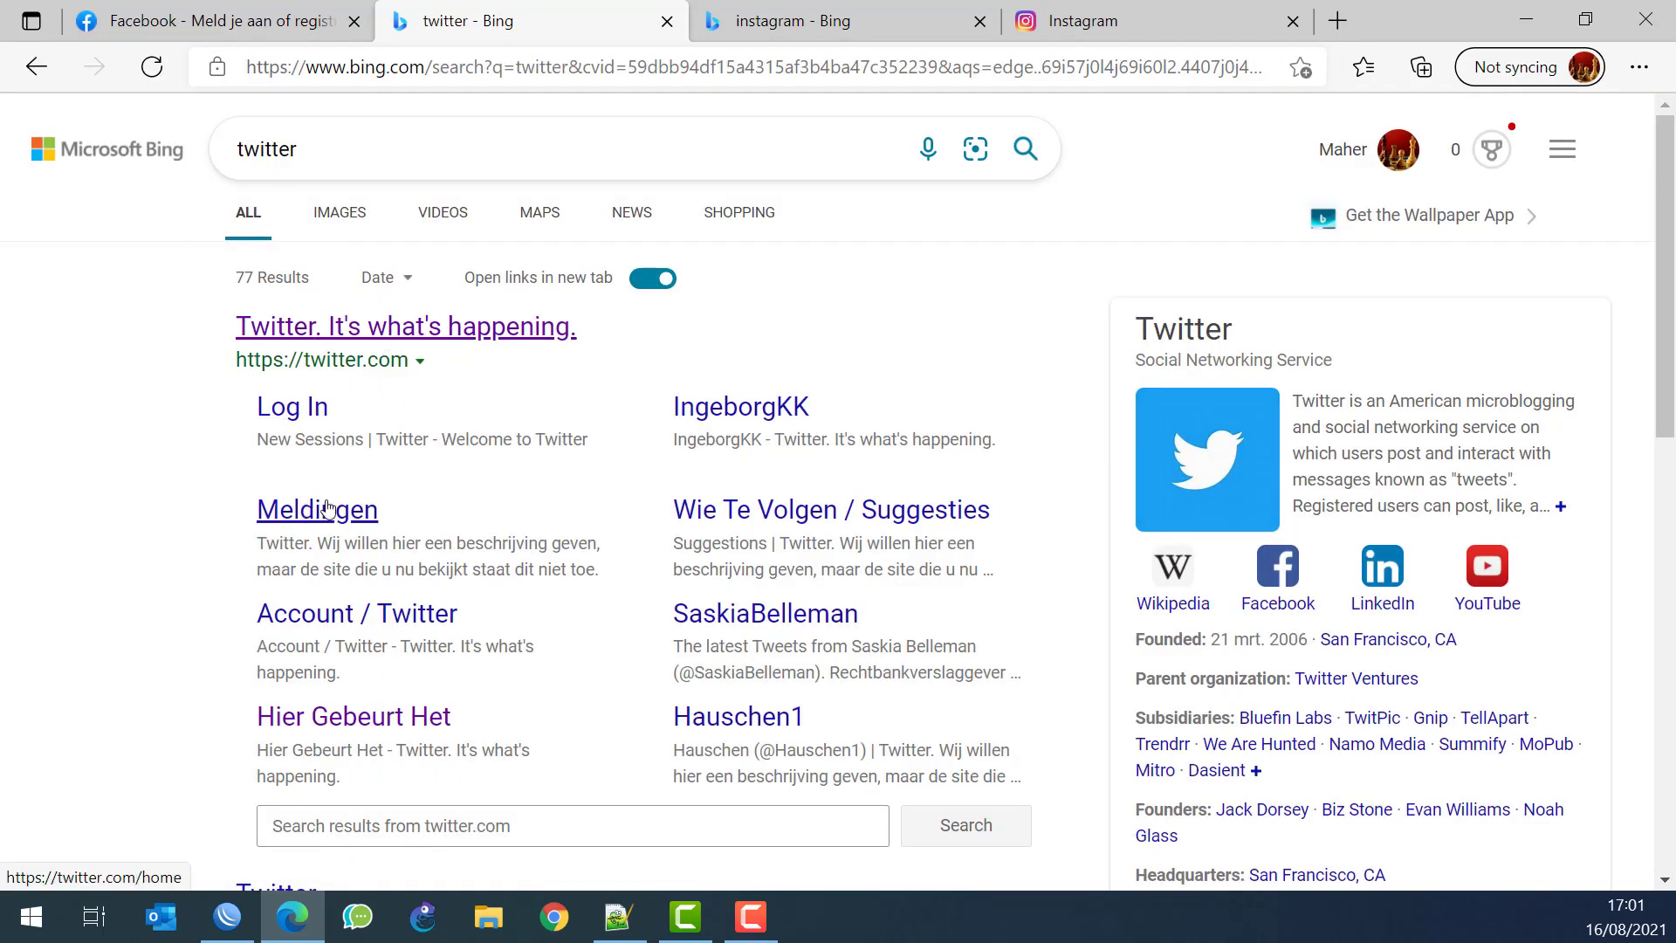
click(288, 325)
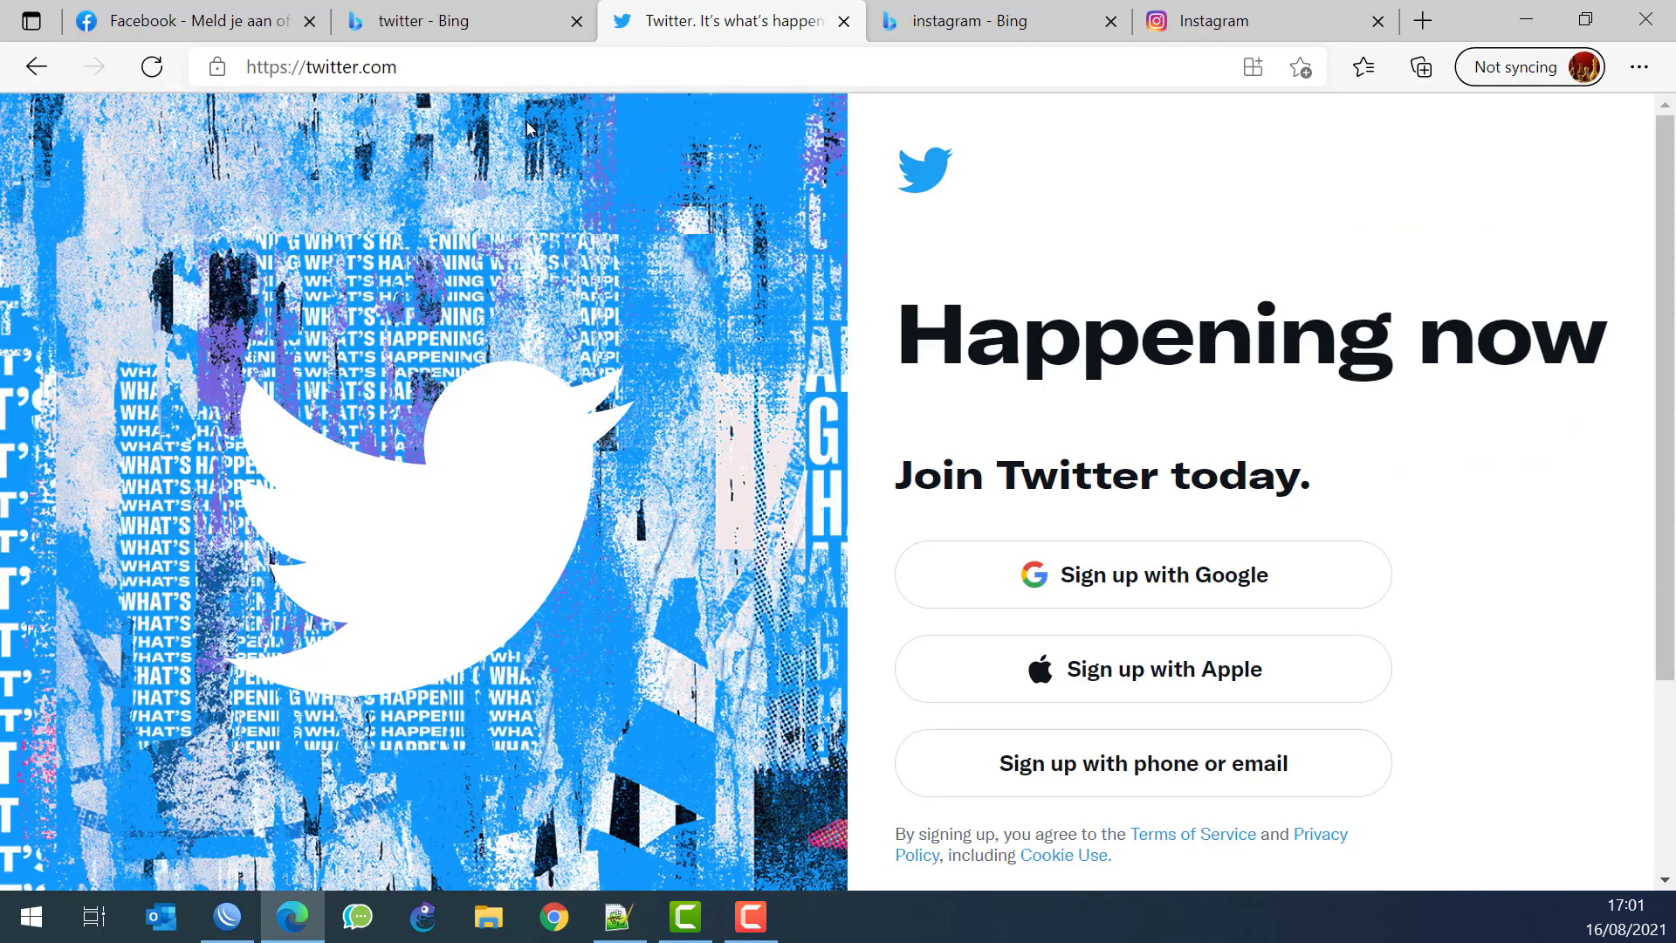
Switch to WinBox, recheck the address lists and examine the filter rule counters for Facebook, Instagram and Whatsapp
click(241, 921)
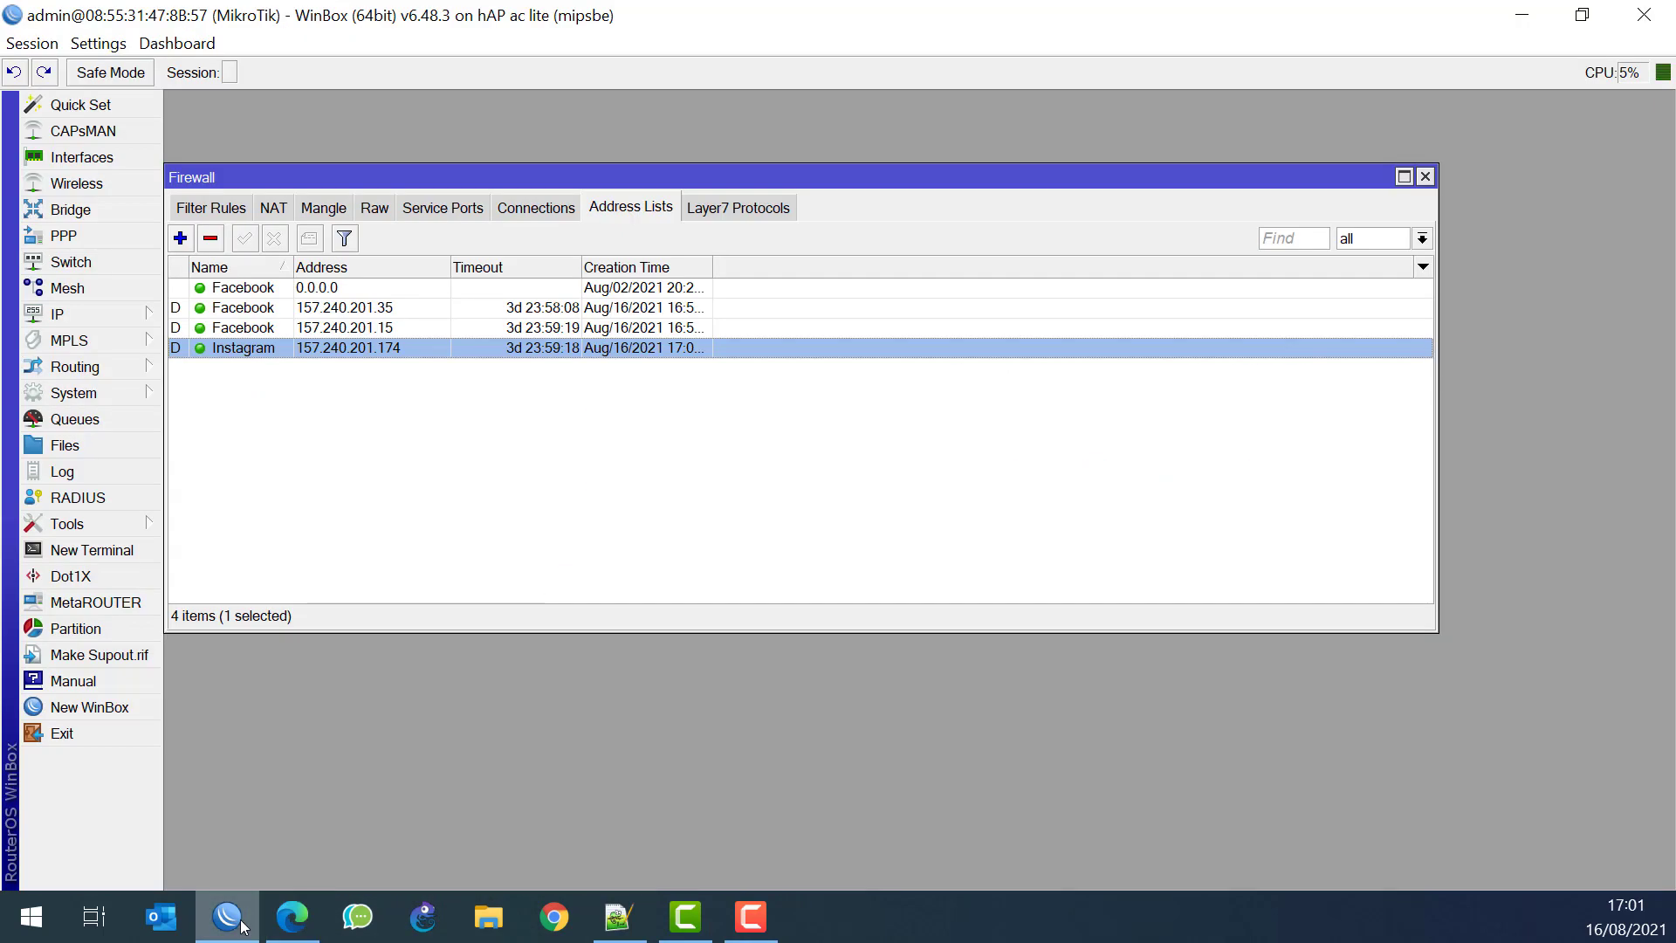
click(301, 307)
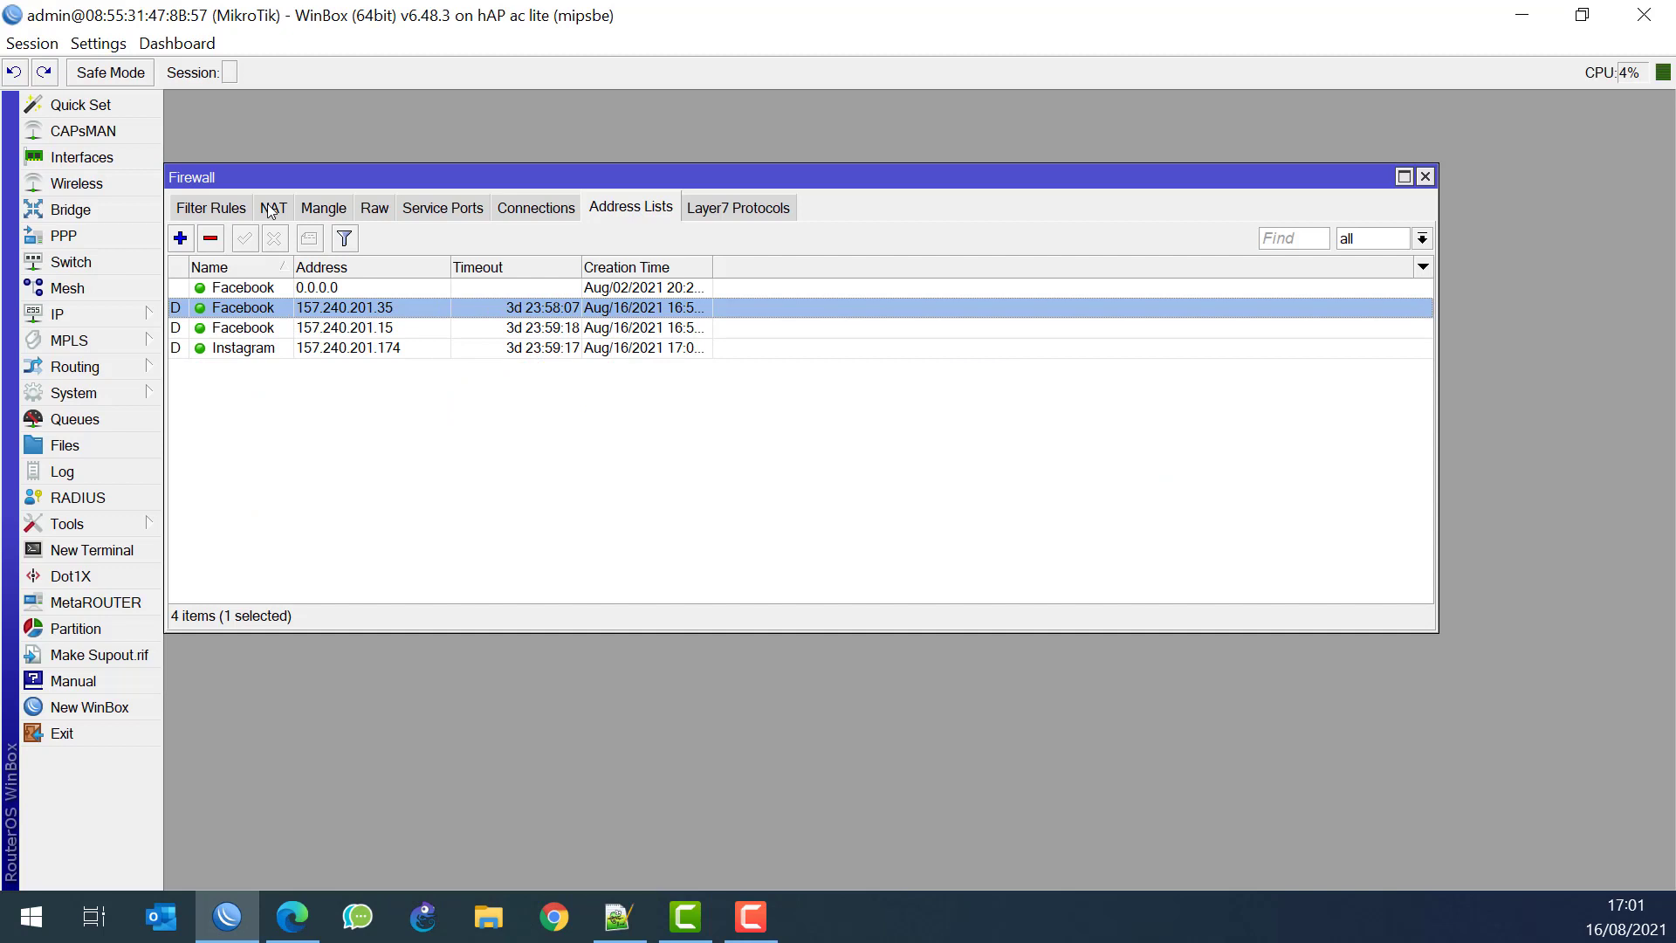
click(216, 209)
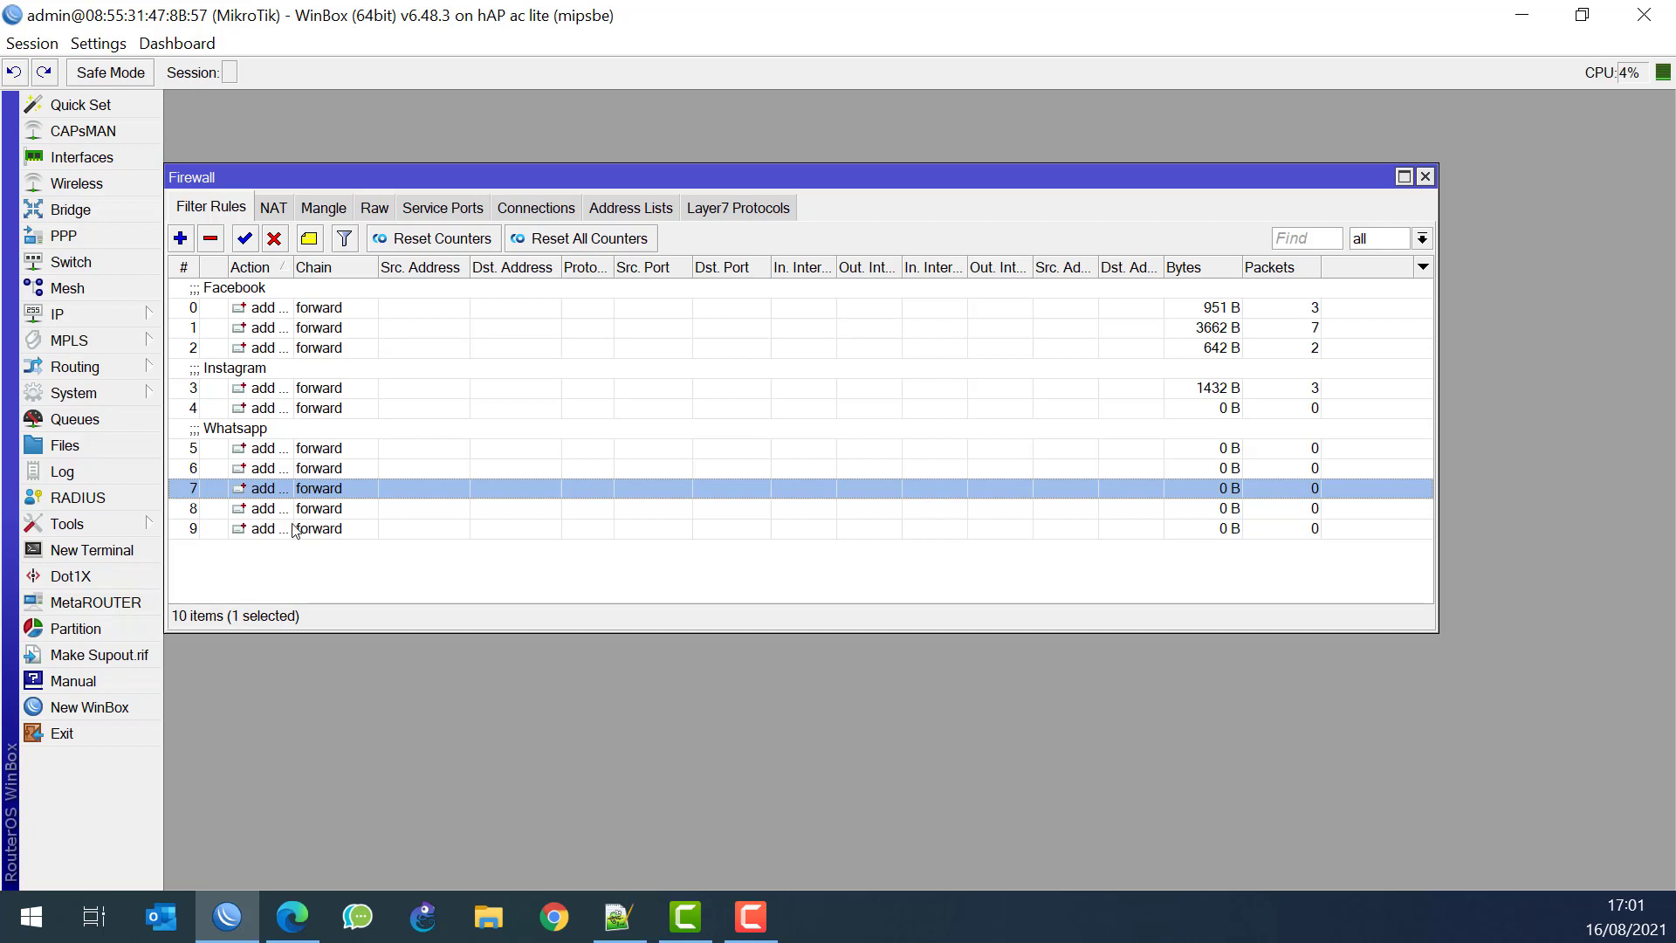
click(242, 434)
click(260, 367)
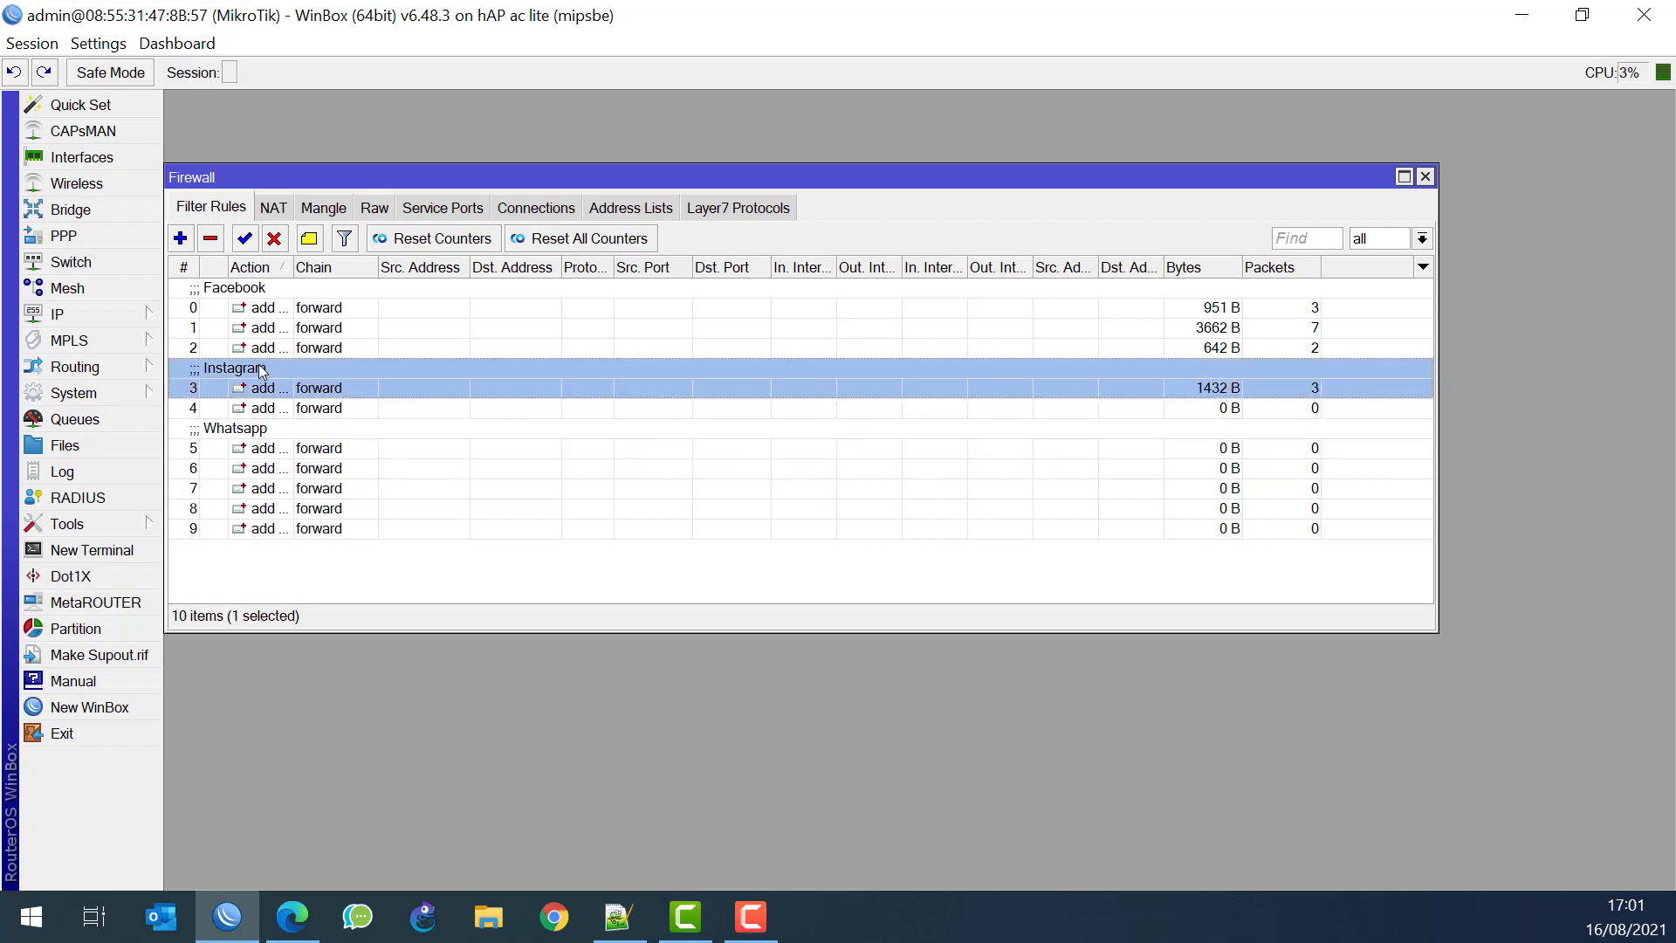
click(273, 302)
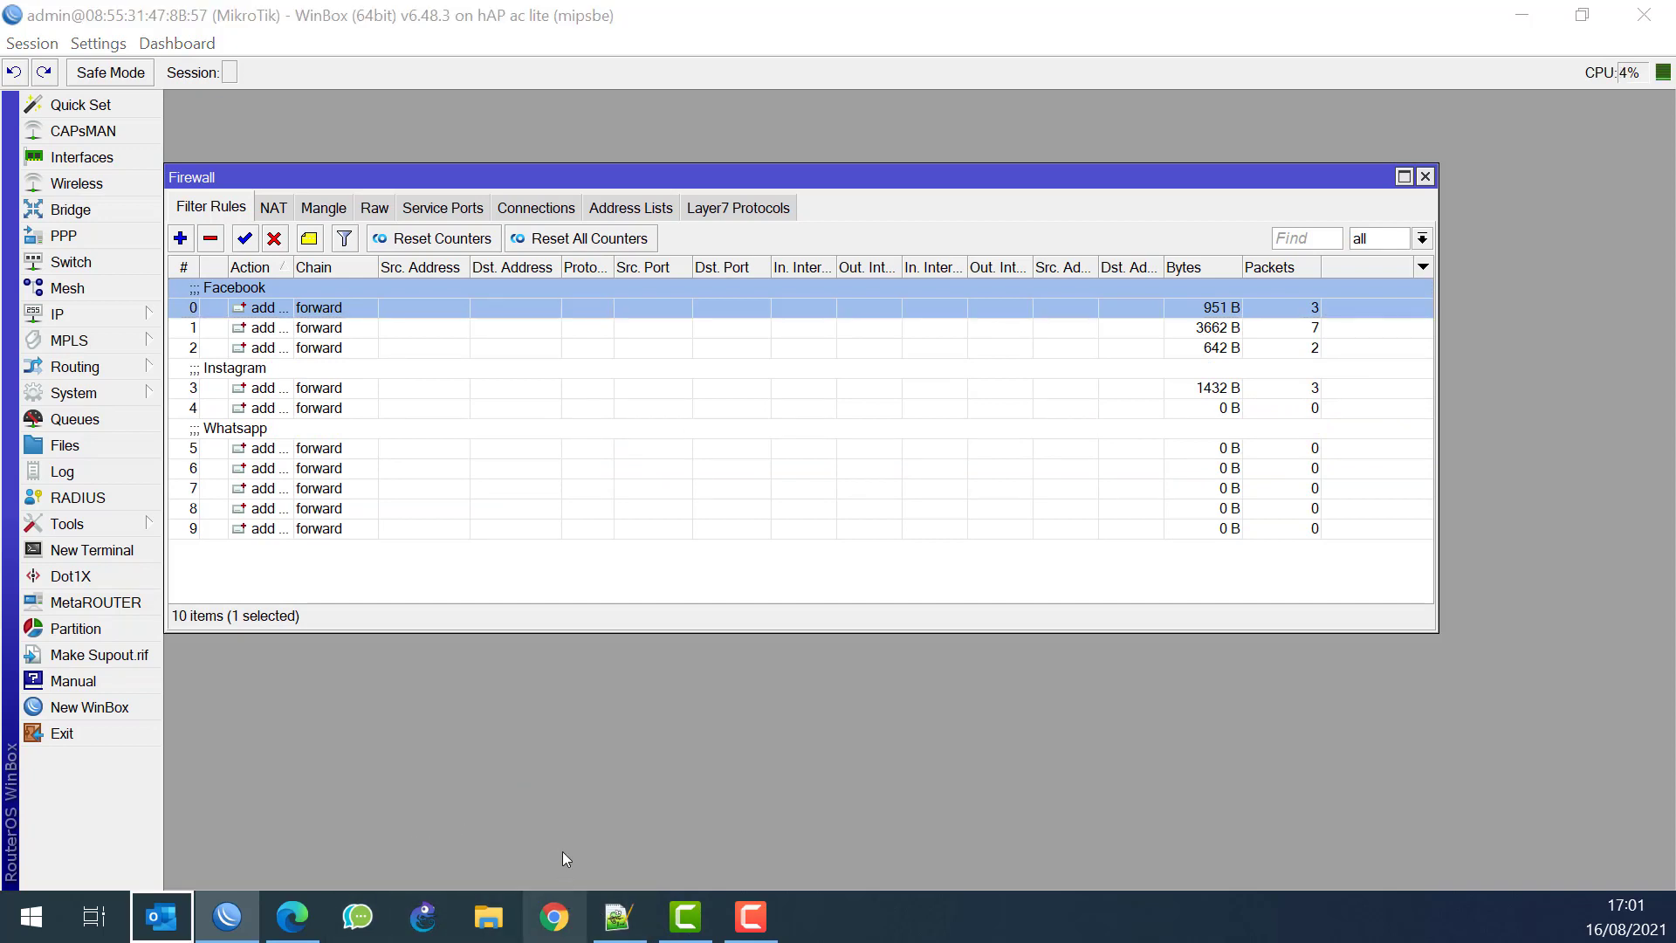
drag(562, 851, 537, 810)
click(233, 789)
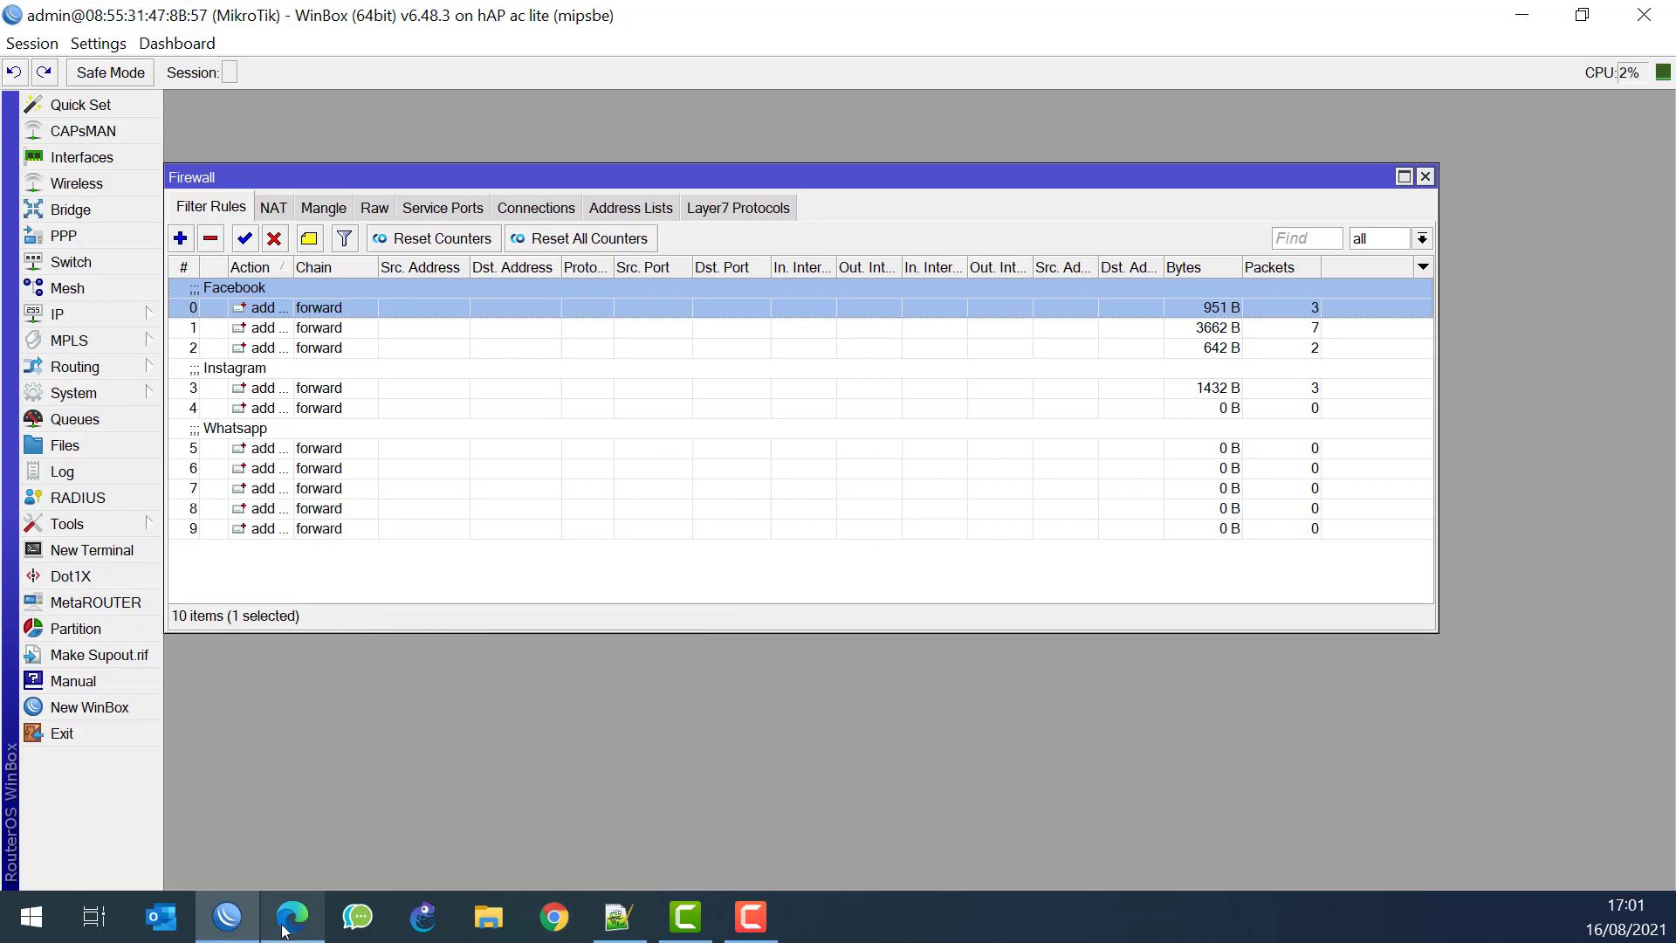
click(284, 931)
click(679, 58)
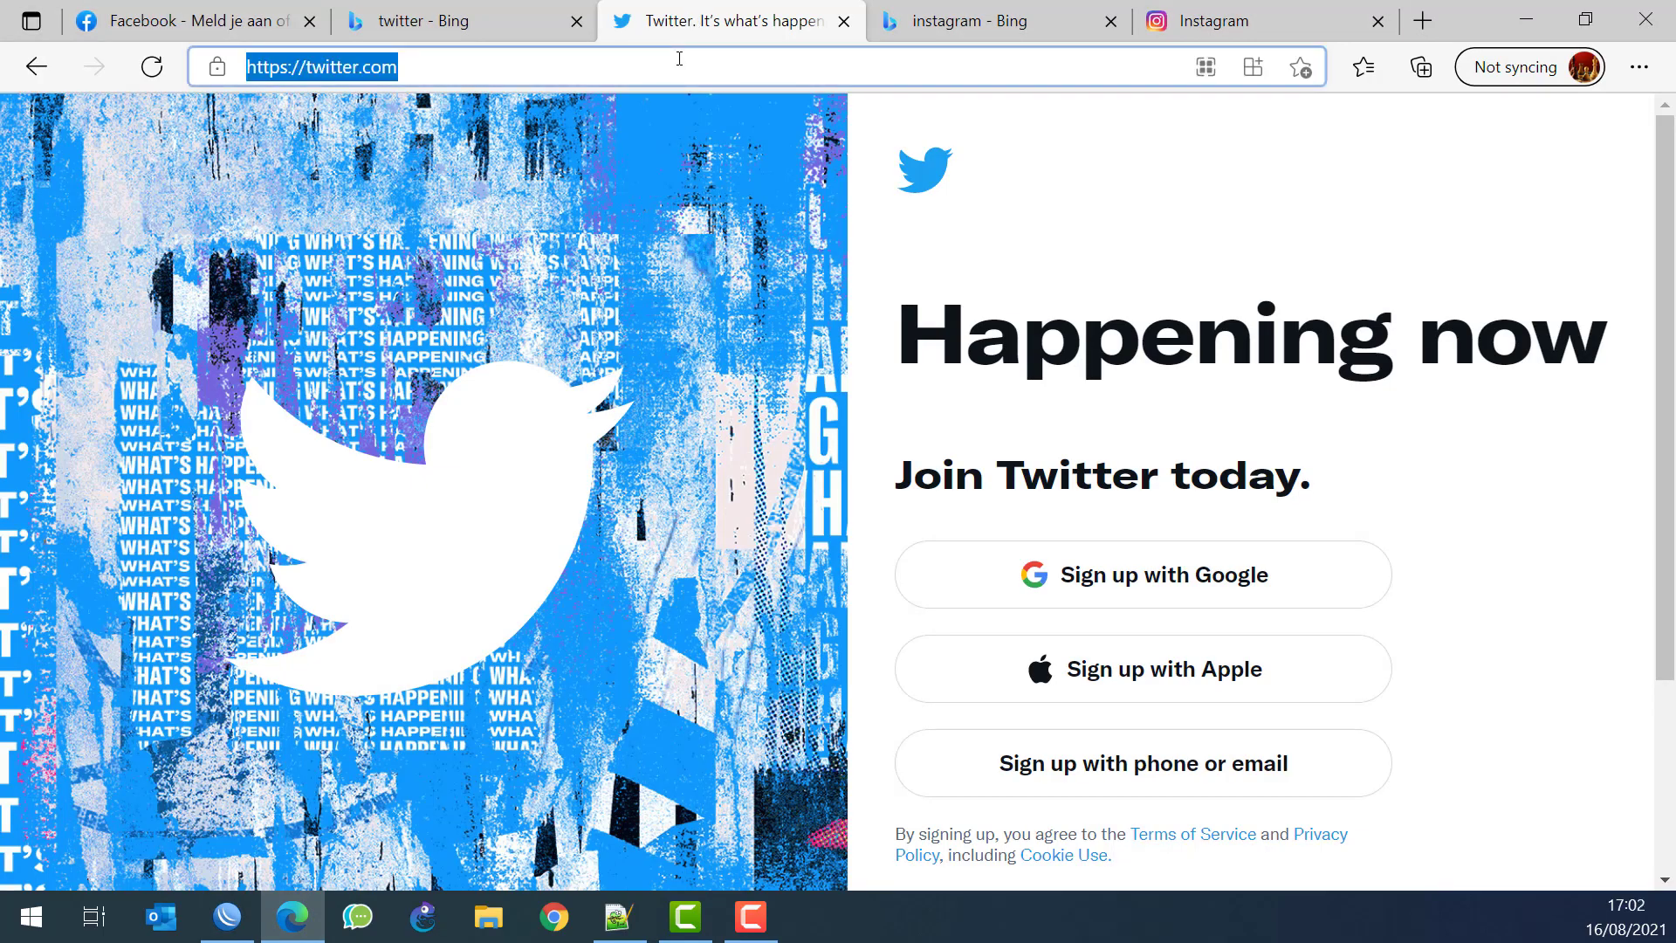
text(whatsapp)
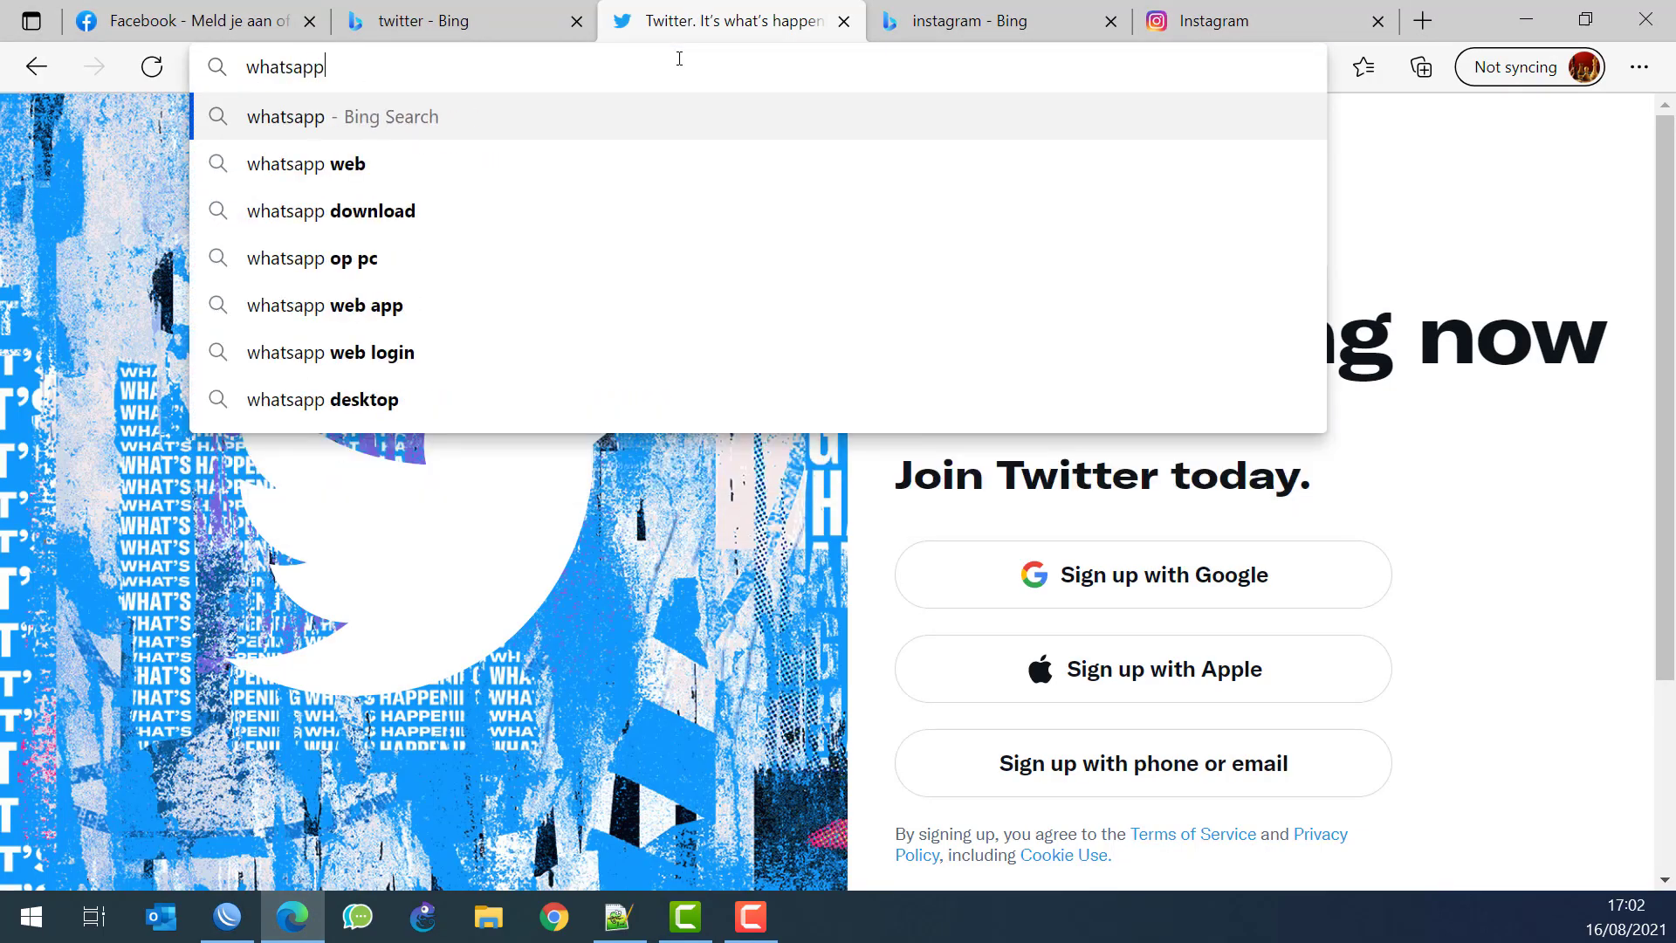
key(Return)
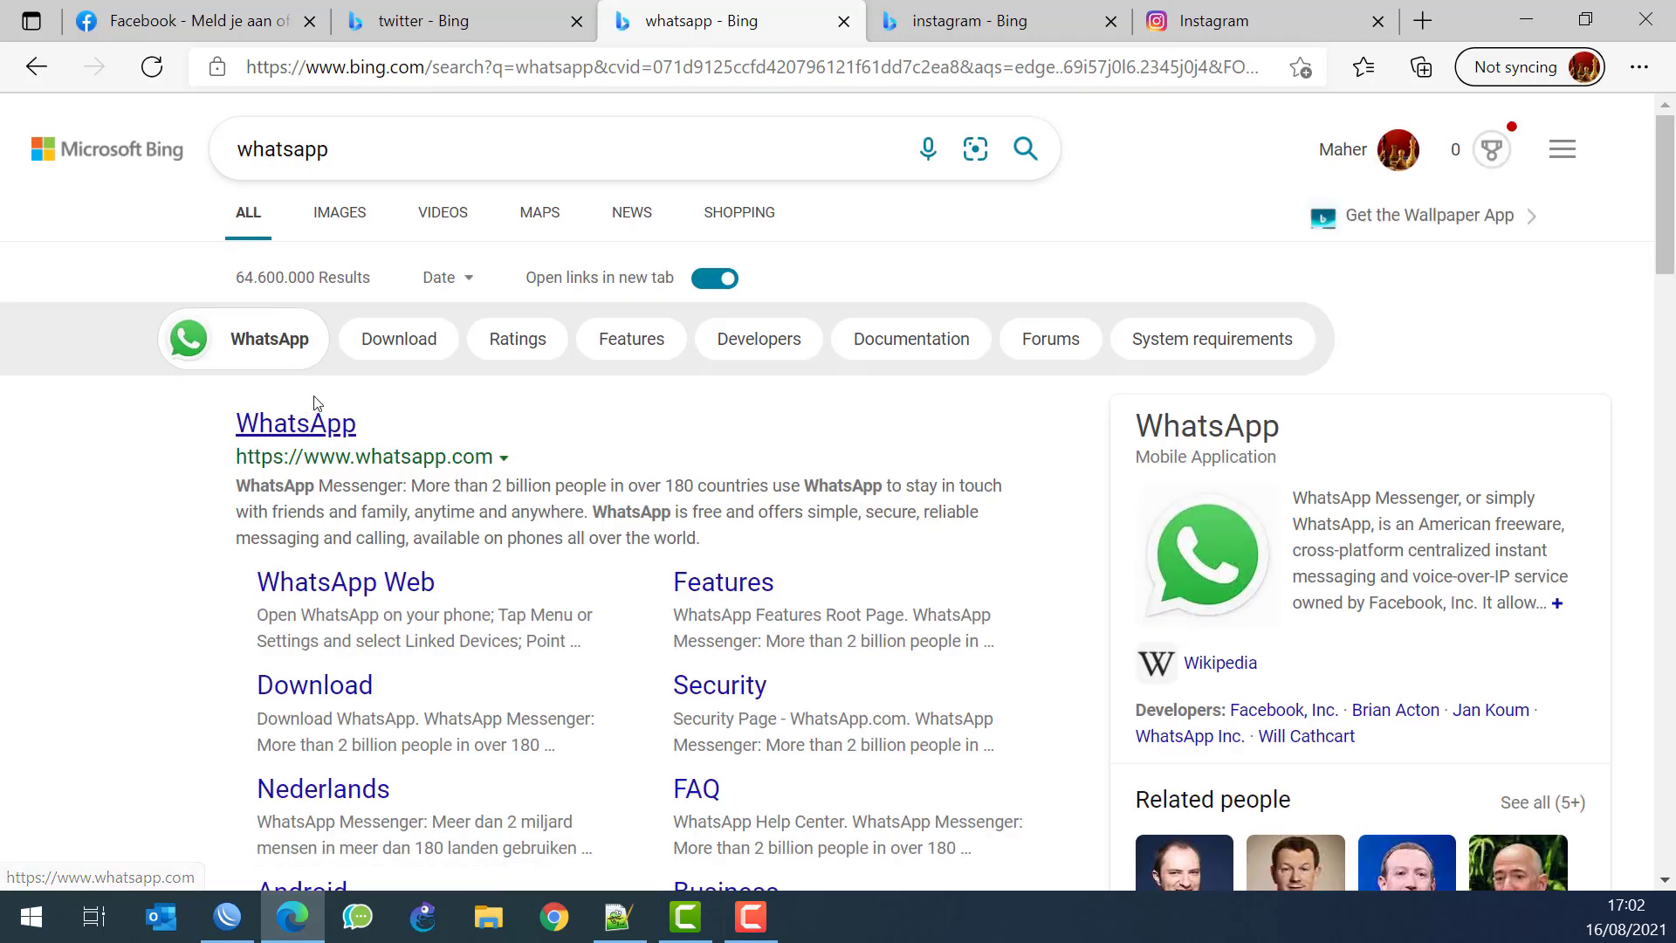
click(317, 419)
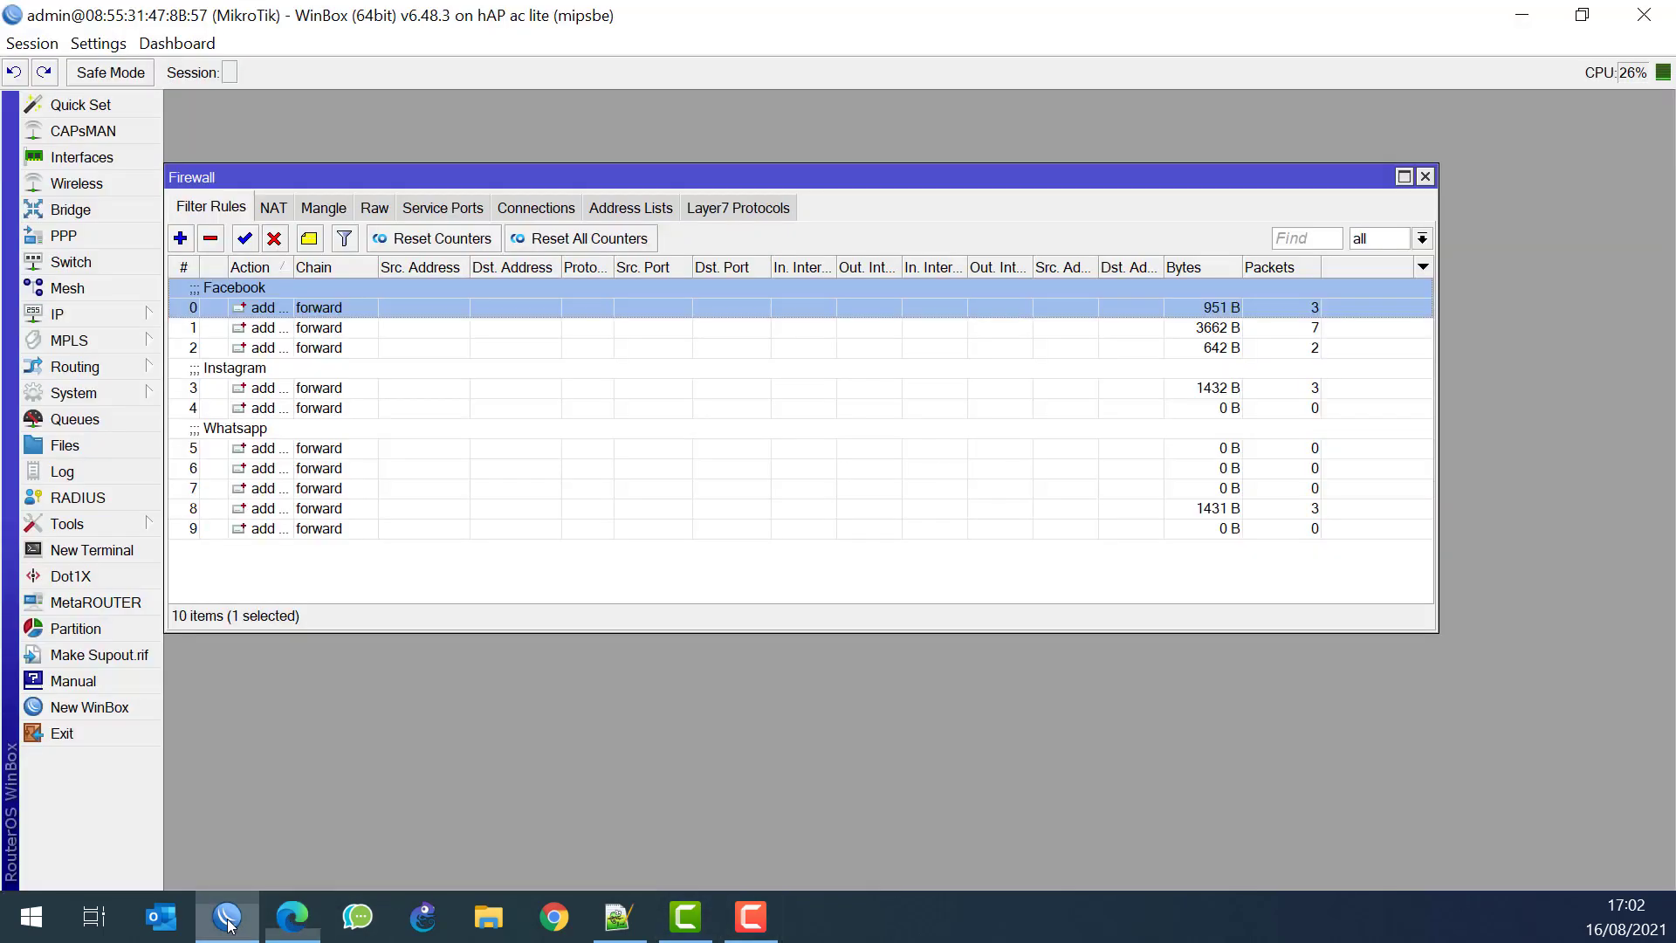
Switch to WinBox and check the firewall address lists for the Whatsapp entry
click(227, 916)
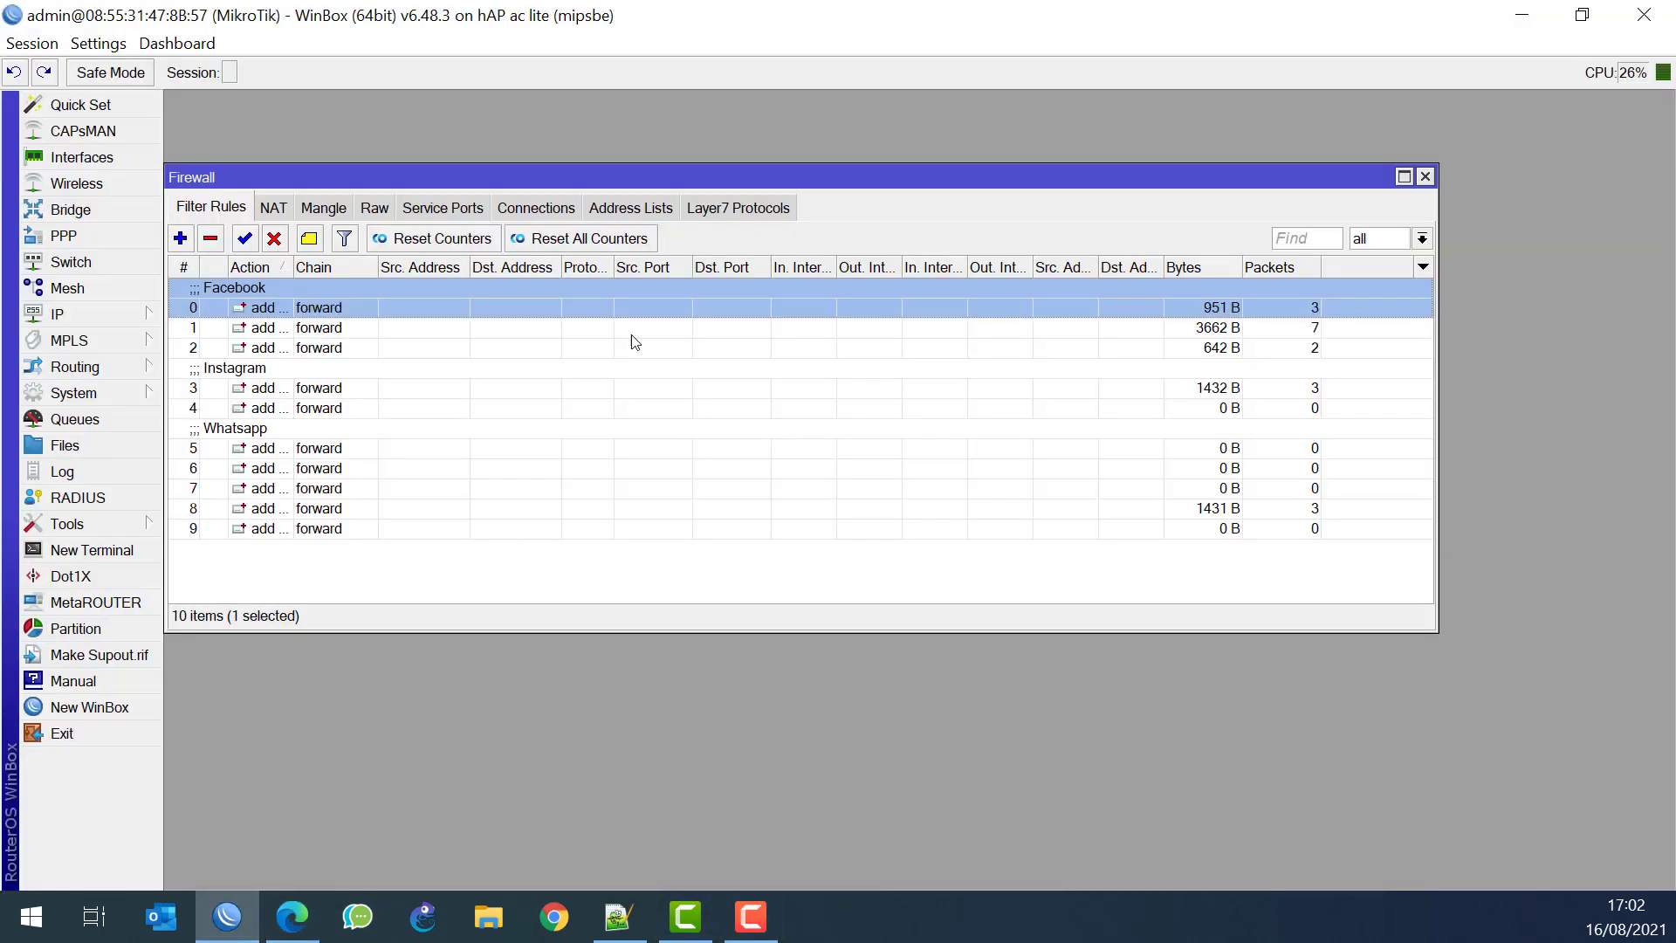
click(629, 209)
click(240, 367)
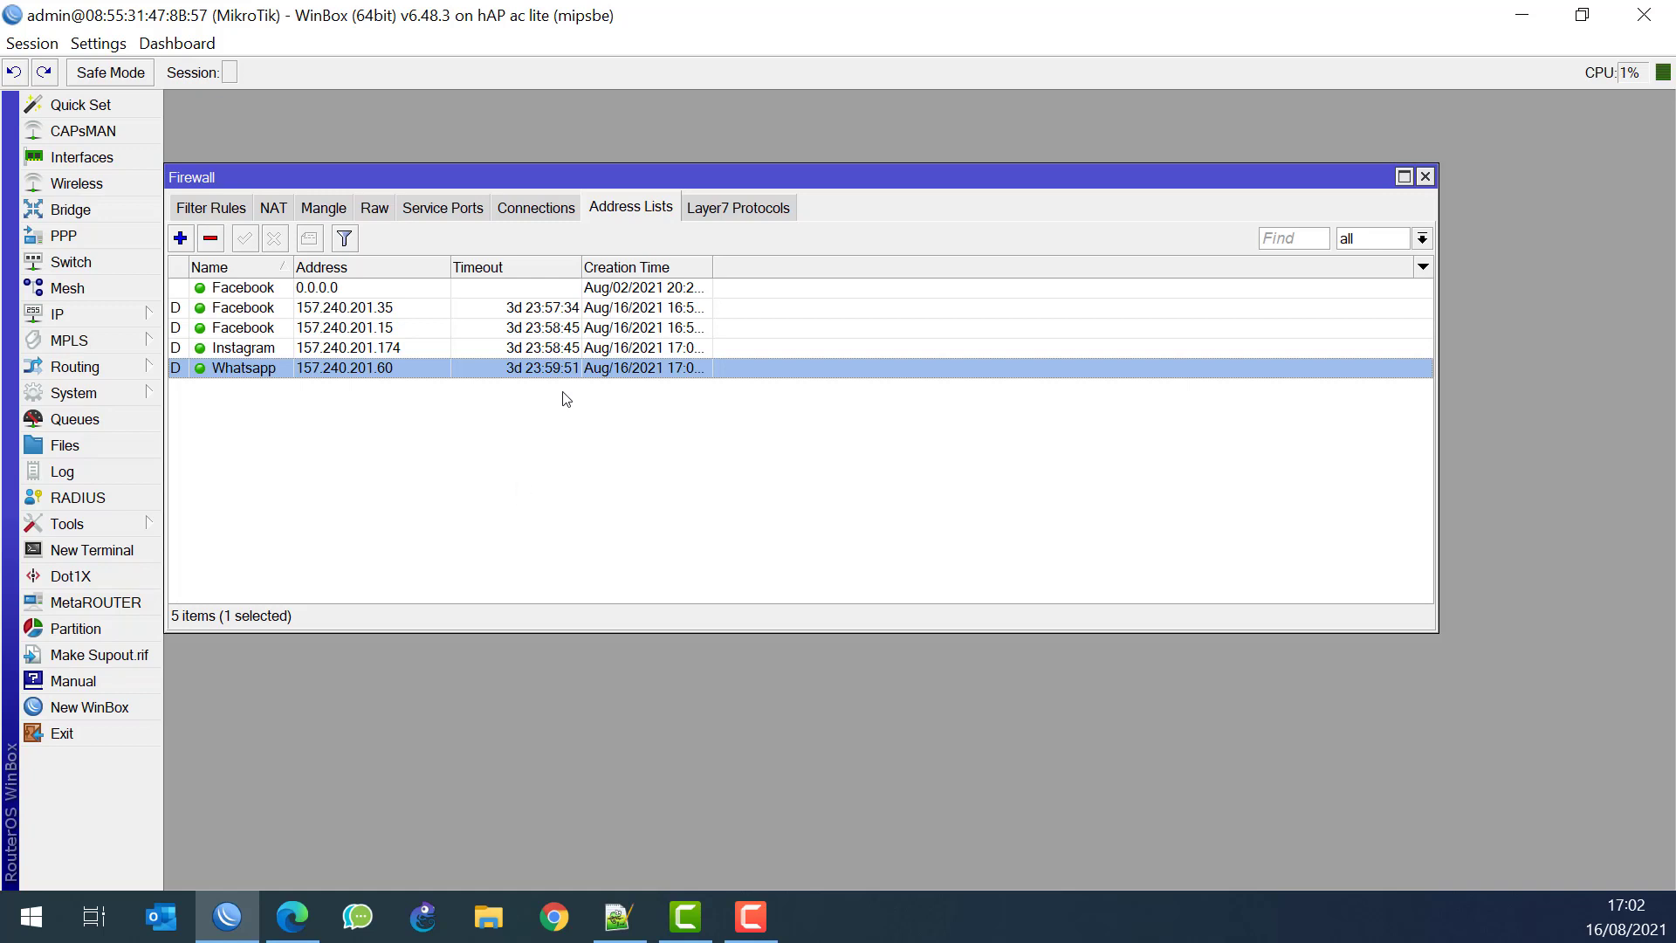
Remove the static Facebook entry 0.0.0.0 from the address lists and review the remaining Facebook, Instagram and Whatsapp entries
click(261, 291)
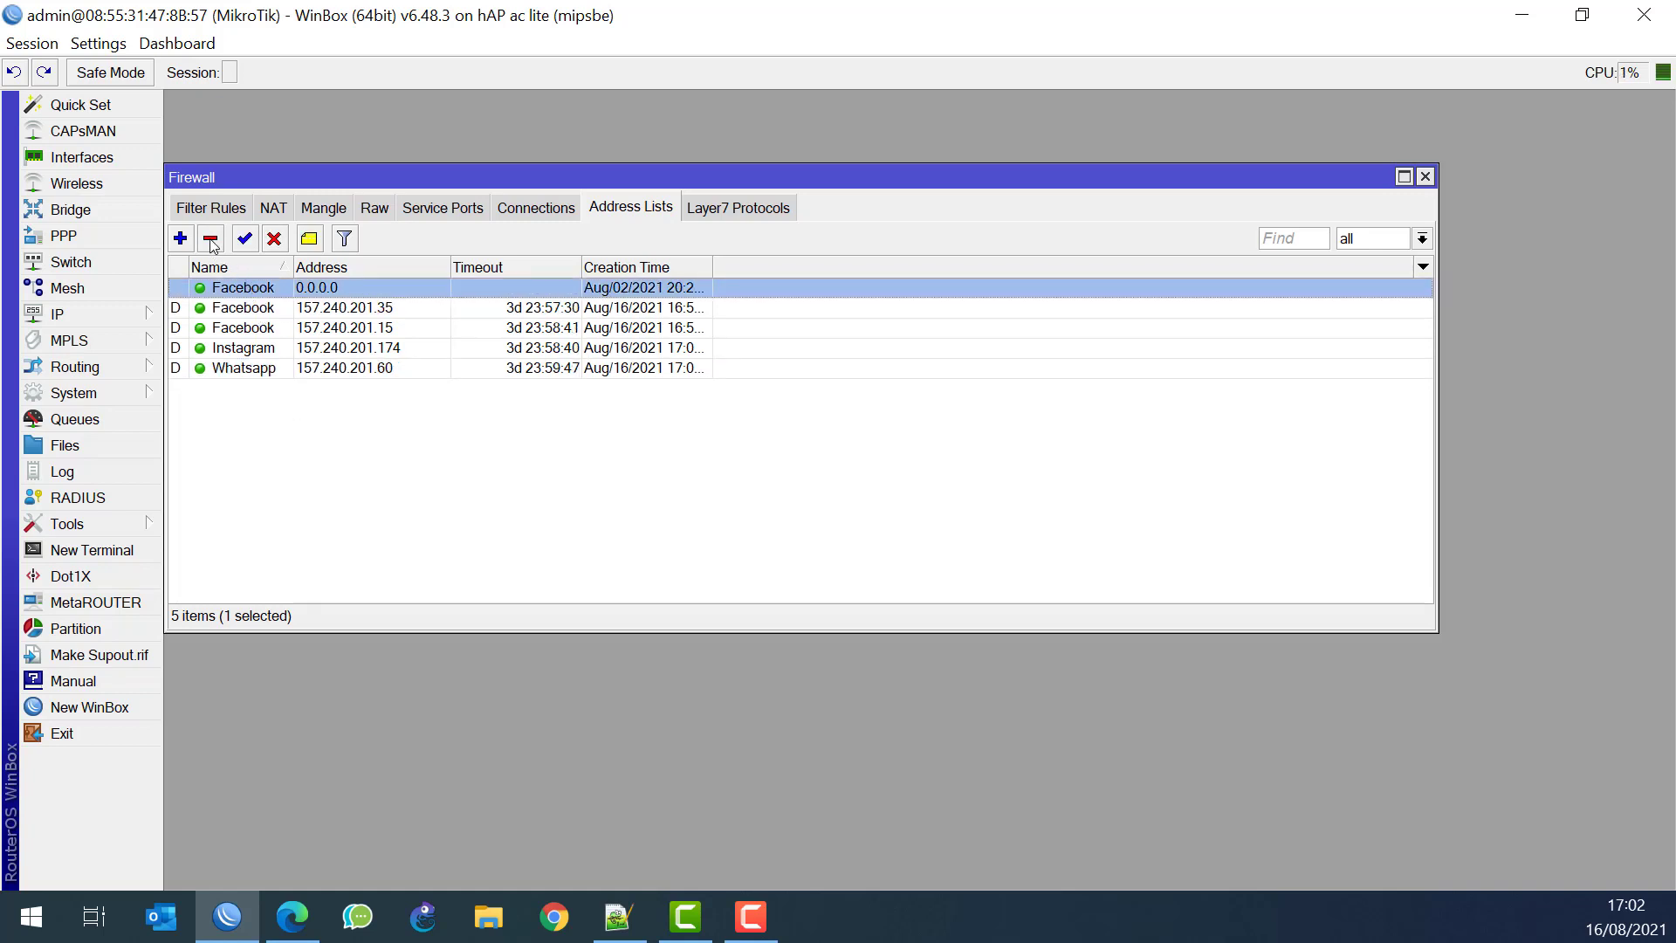
click(212, 246)
click(262, 293)
click(263, 310)
click(251, 332)
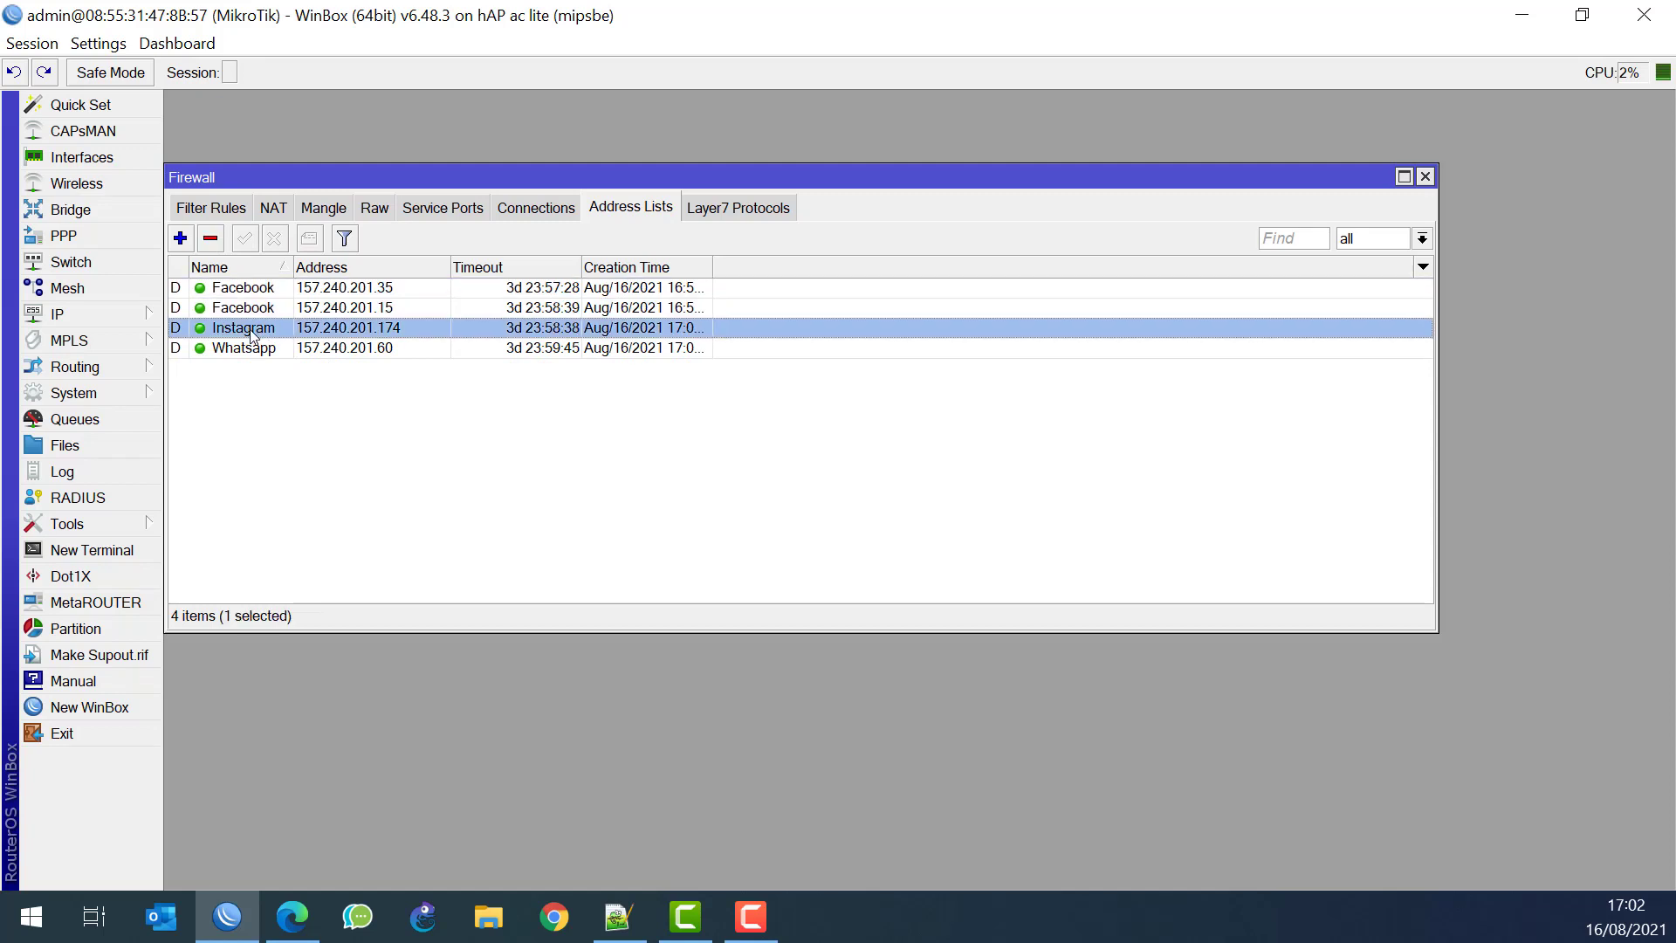
click(247, 292)
click(247, 309)
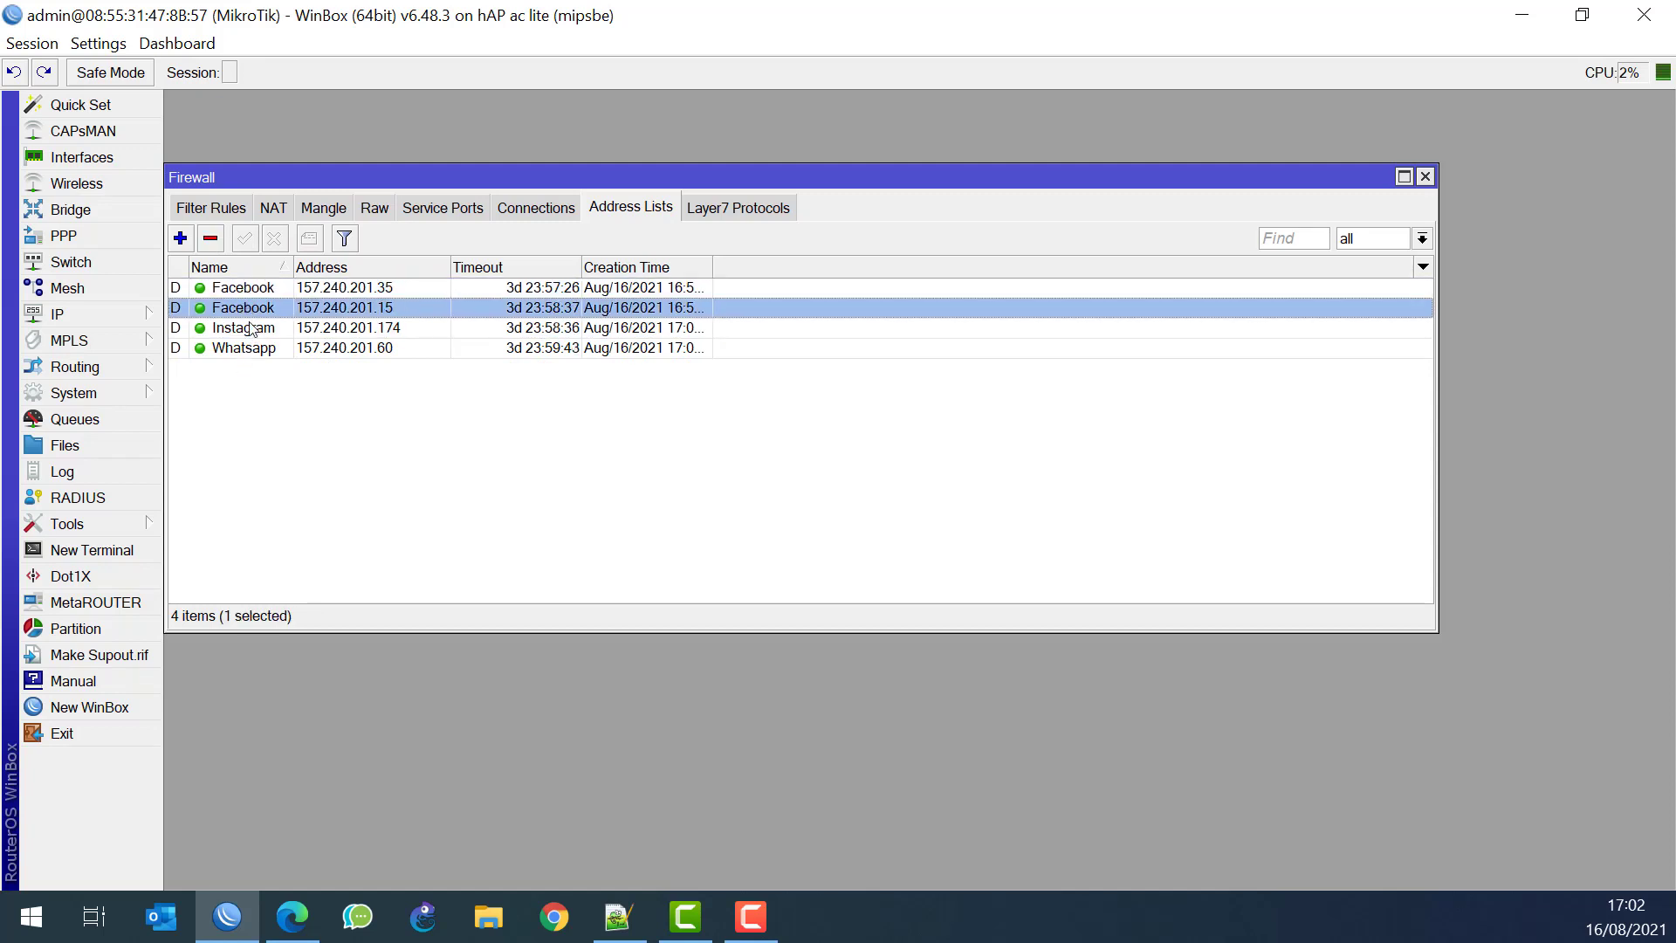
click(250, 328)
click(257, 350)
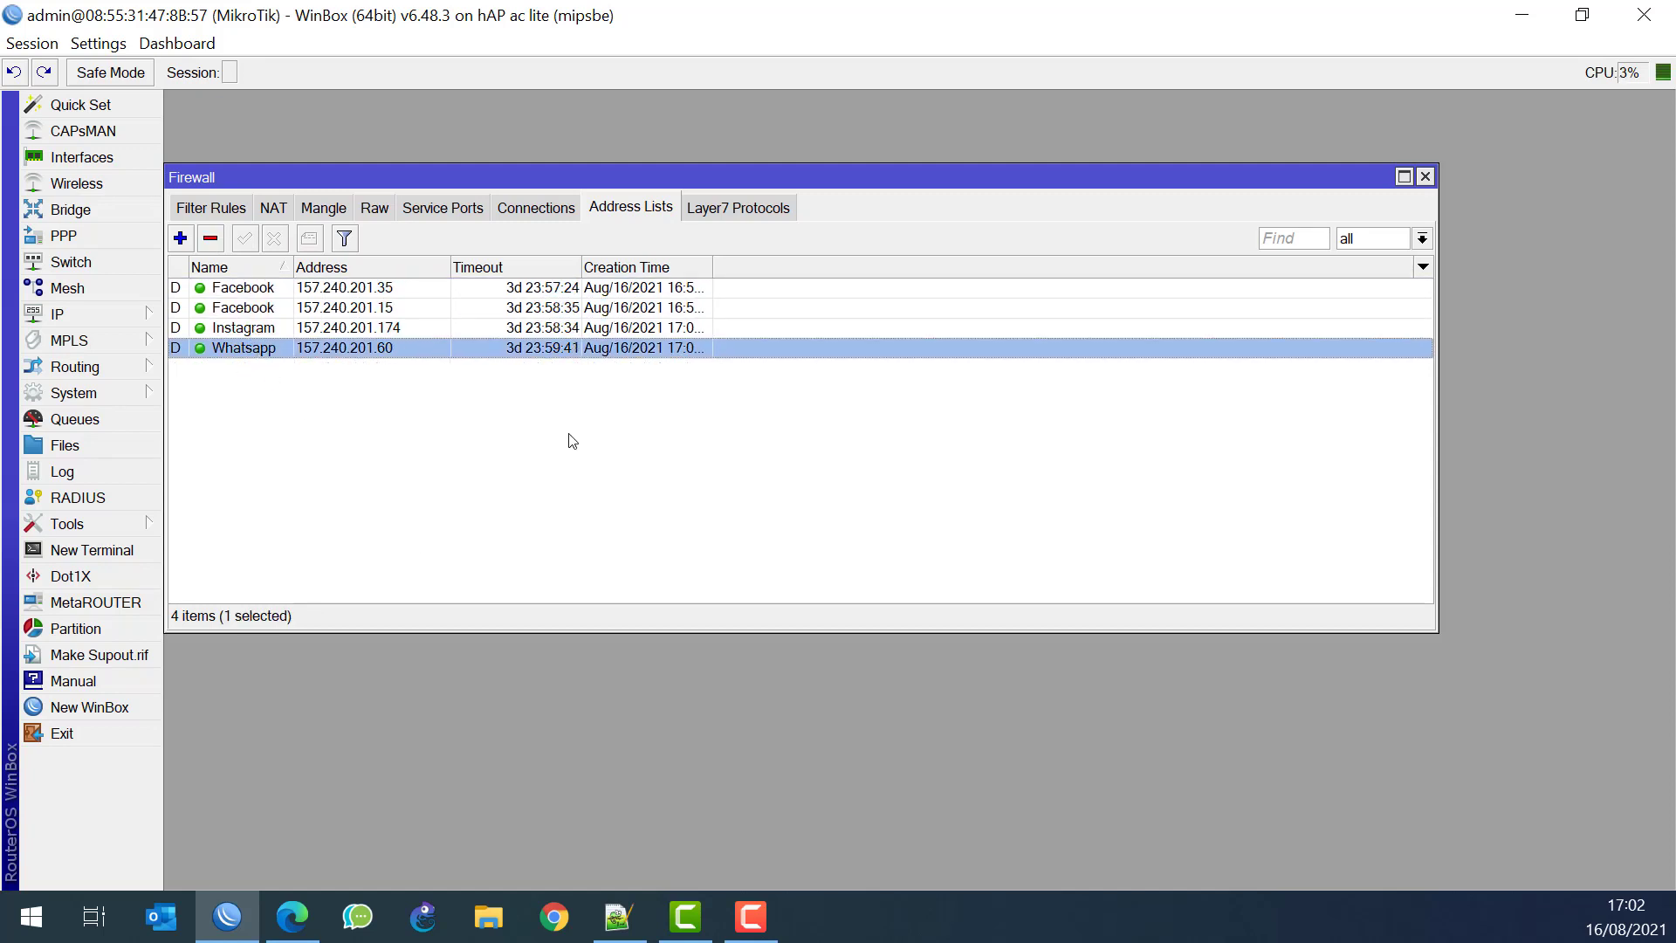